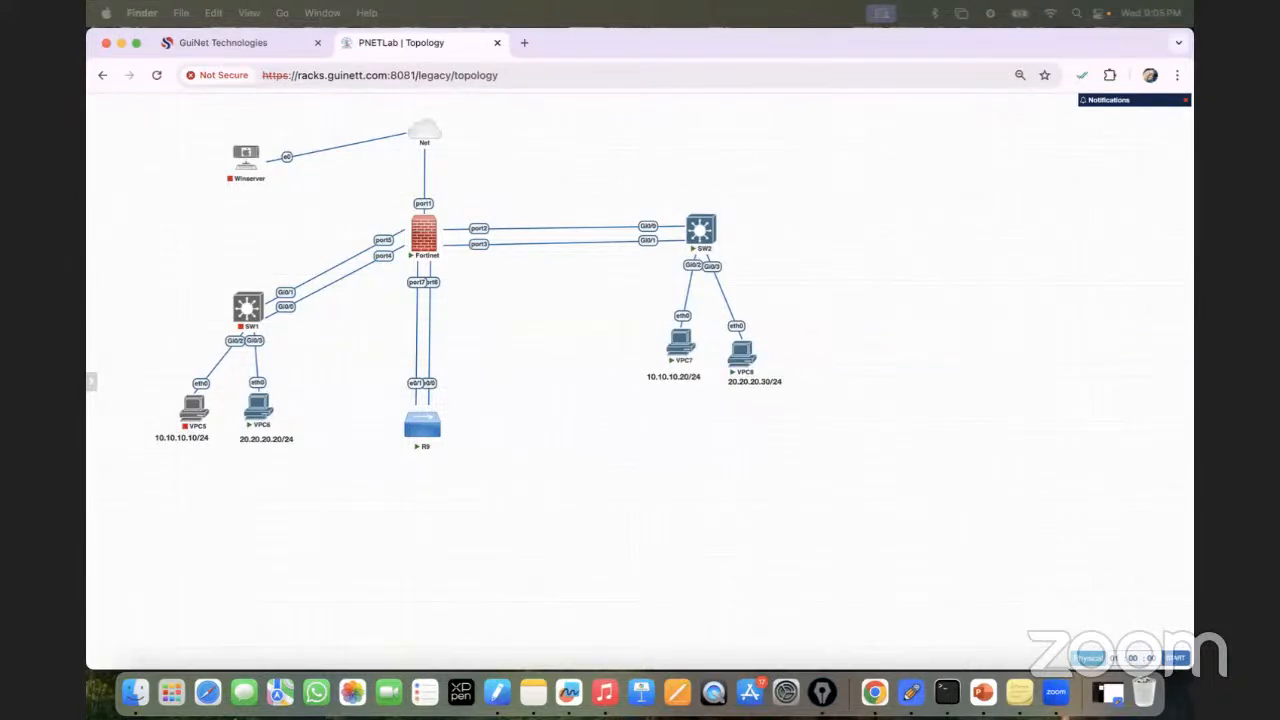
Open the FortiOS 7.4.1 Administration Guide PDF from its local path in a new tab.
left_click(524, 42)
type("file:///Users/drishan/Desktop/Training_Doc/FortiGate%20Firewall/FortiOS-7.4.1-Administration_Guide.pdf")
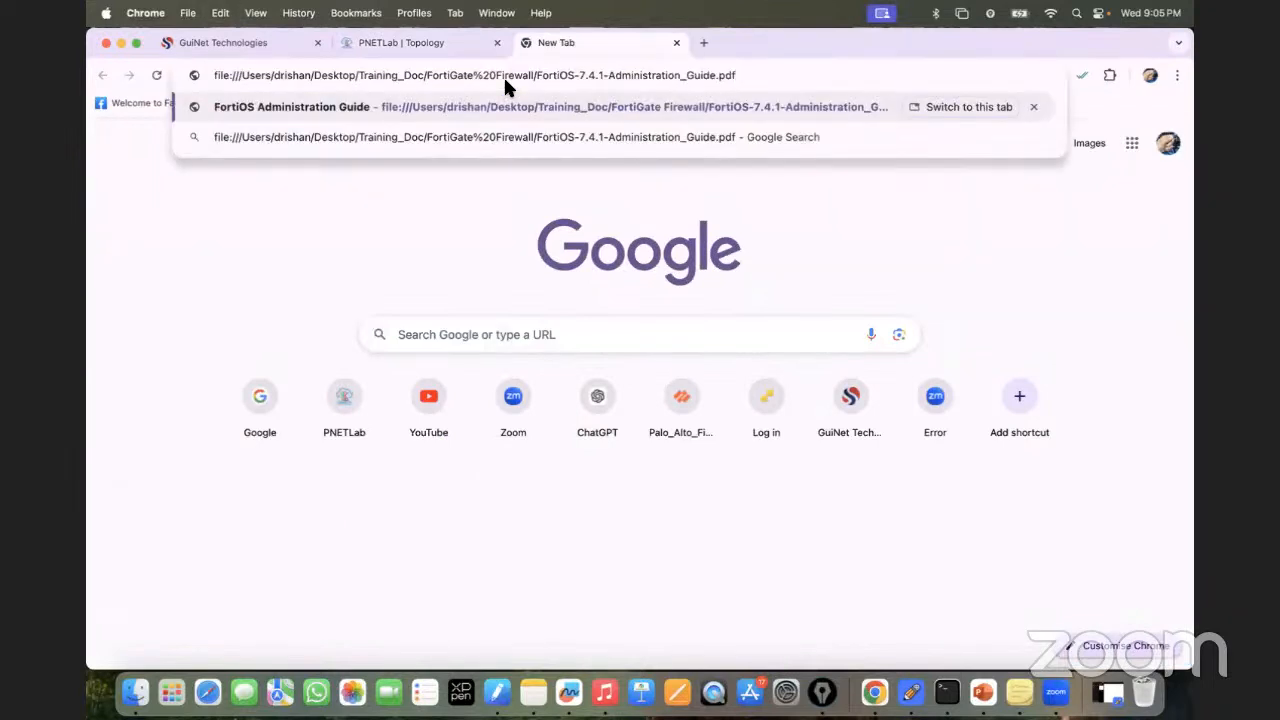
key("Return")
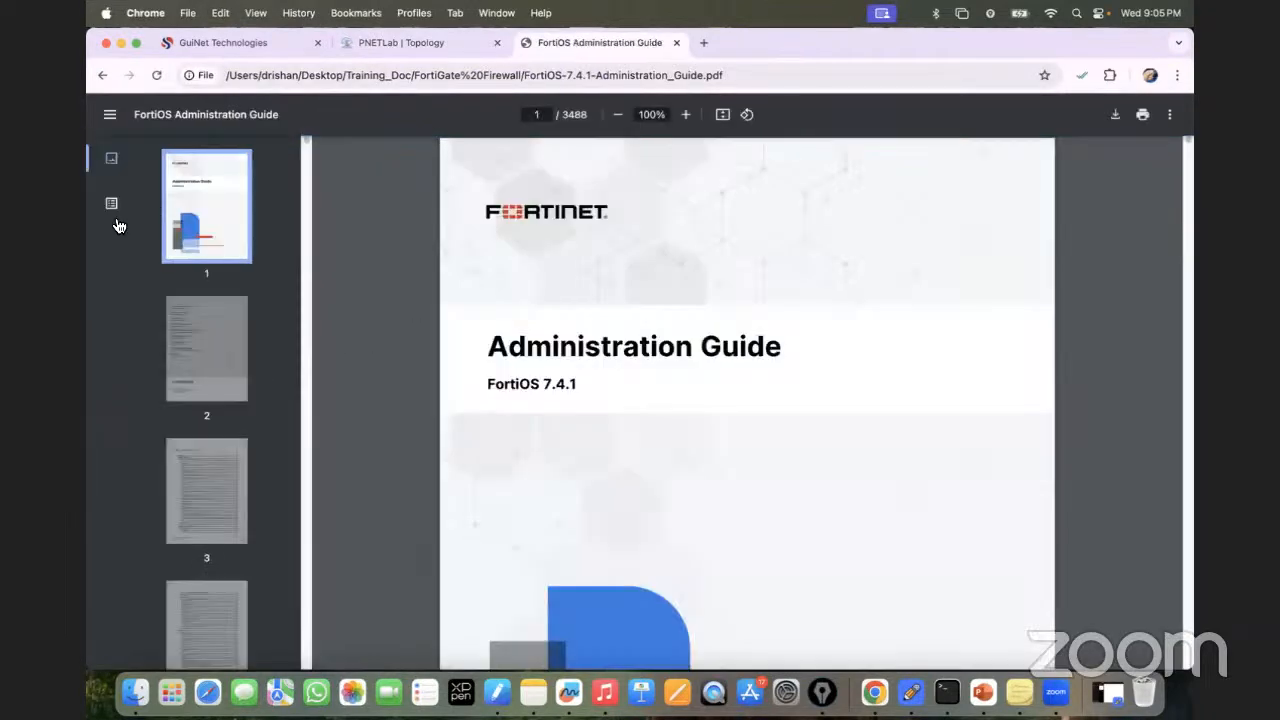
Jump via the outline's Network chapter to Interfaces and its interface-types table, then return to the topology.
left_click(111, 204)
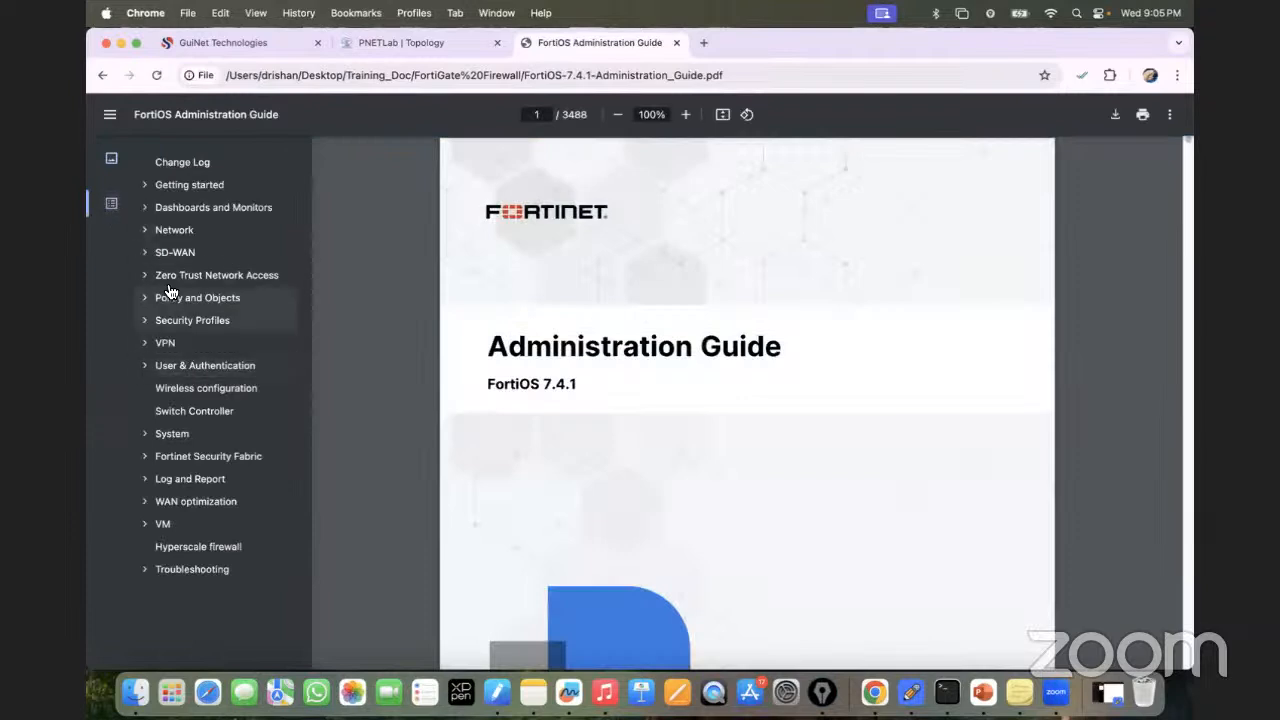
left_click(146, 233)
left_click(145, 231)
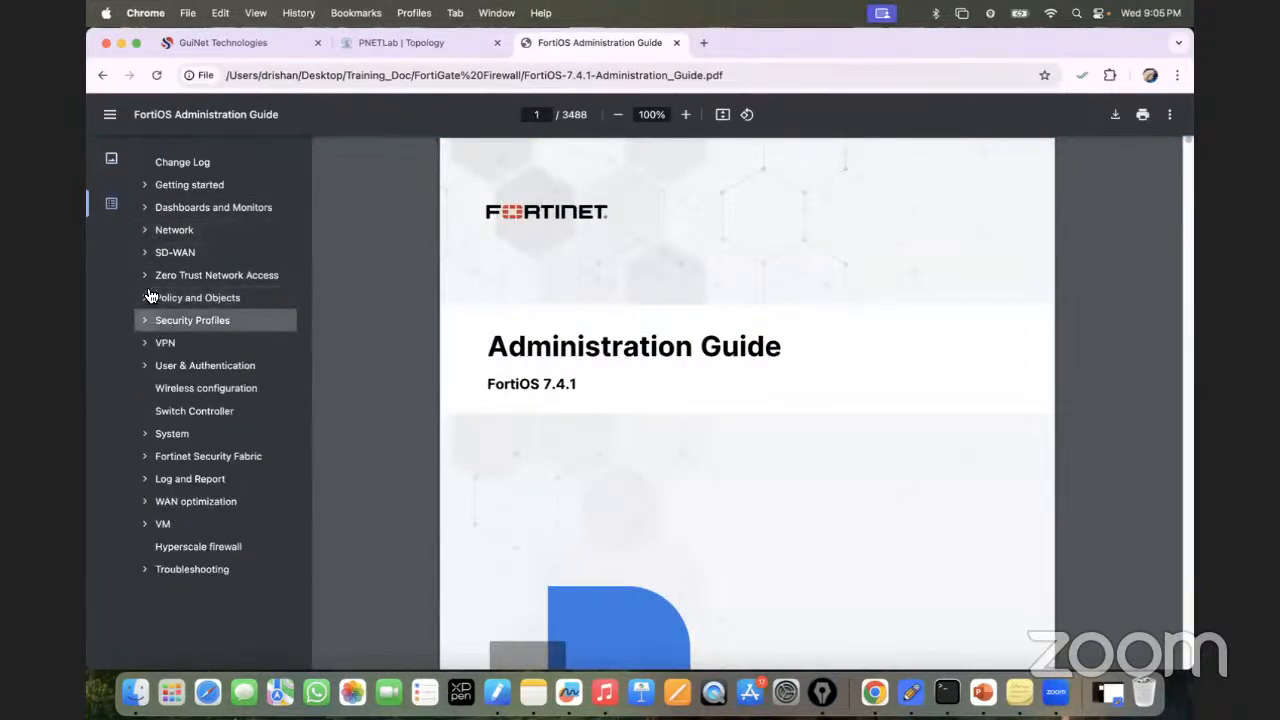
left_click(145, 231)
left_click(145, 231)
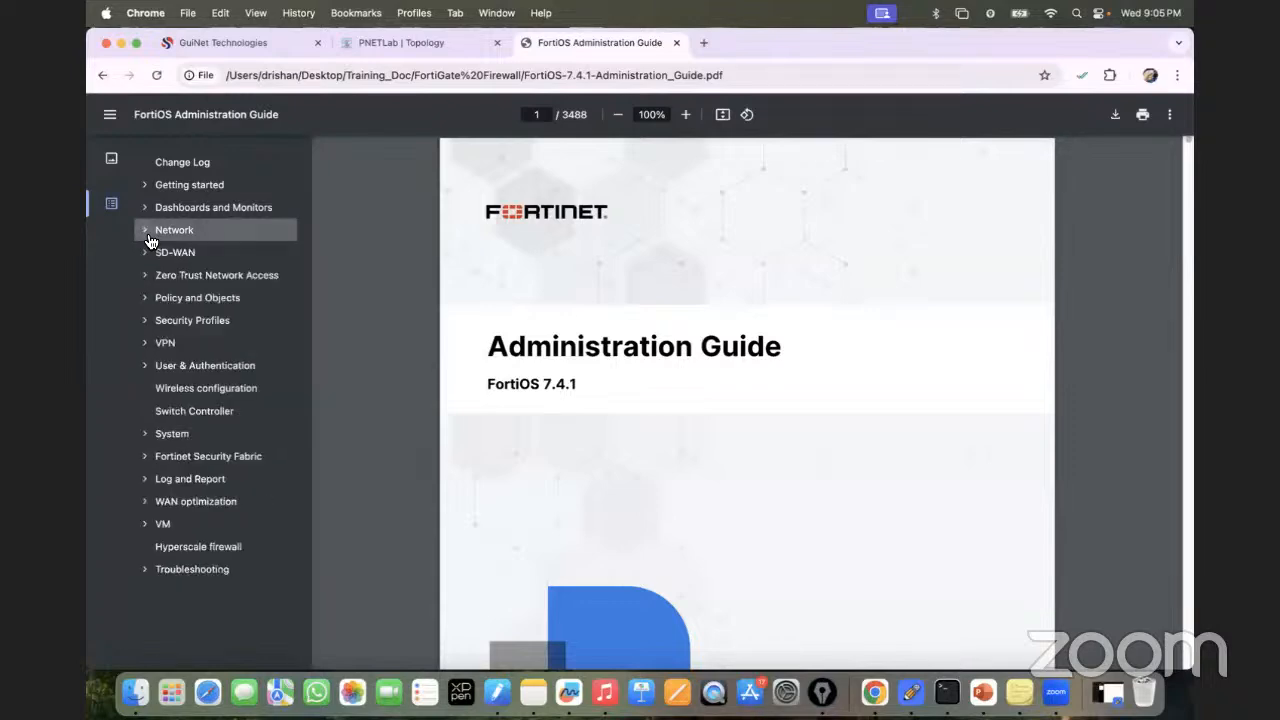
left_click(145, 231)
left_click(175, 258)
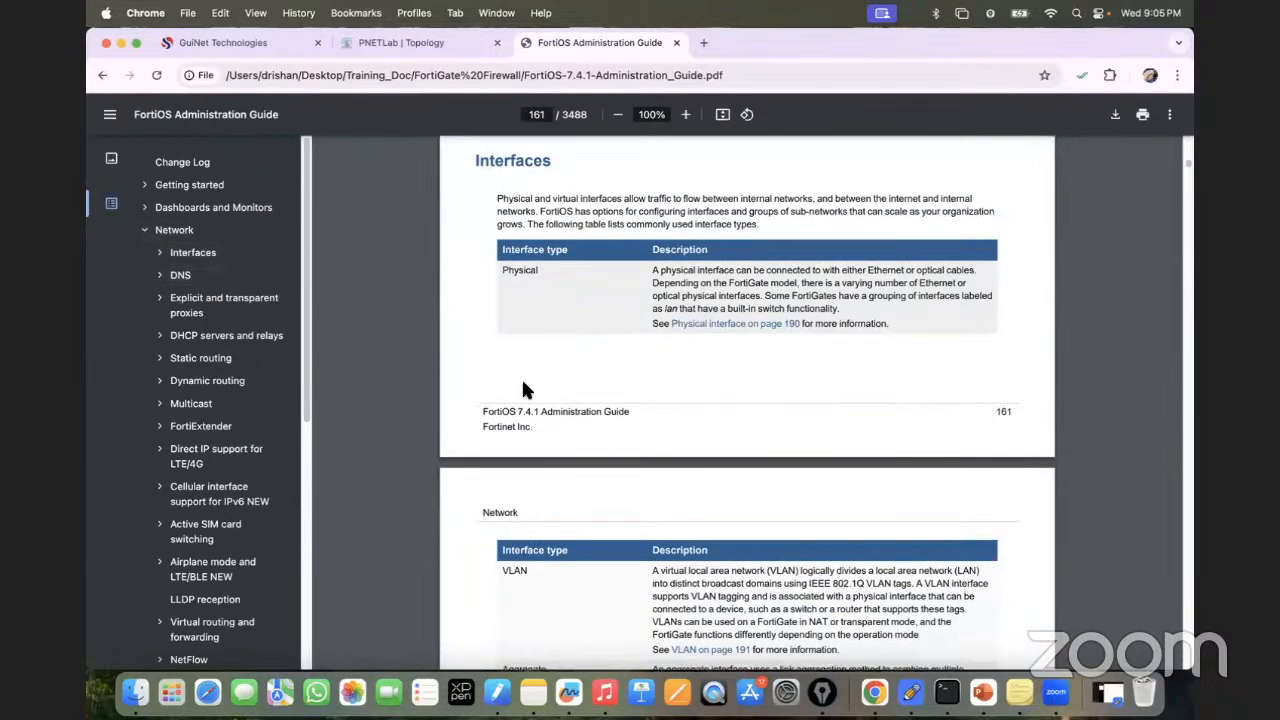
scroll(560, 390, "down", 5)
scroll(558, 395, "down", 2)
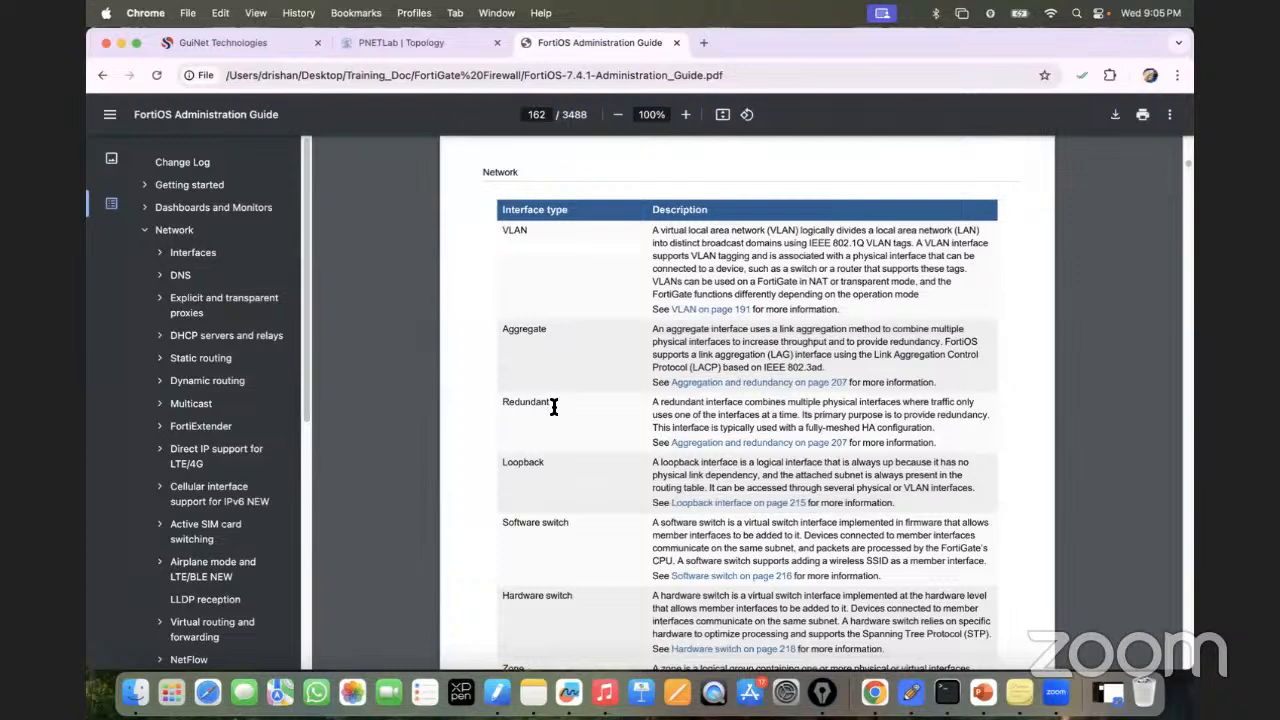
left_click(398, 44)
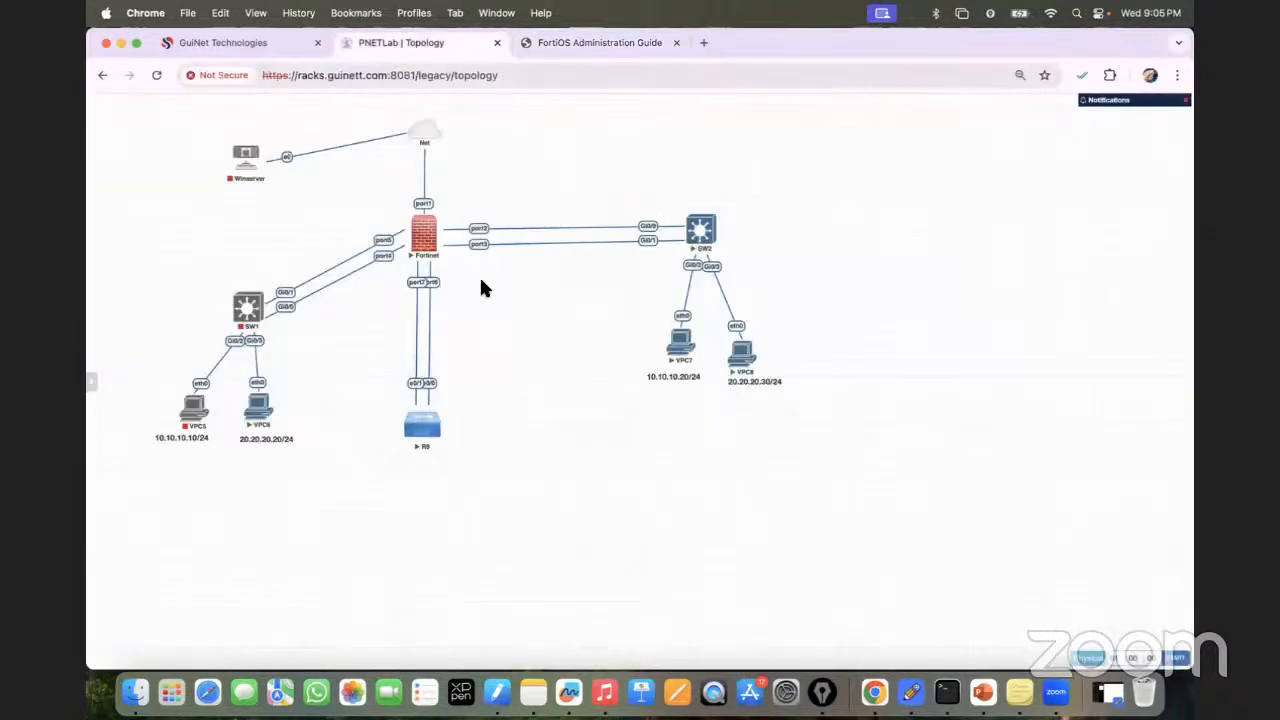
Open the Fortinet firewall's console and pop it out into its own tab.
mouse_move(702, 236)
left_click(425, 238)
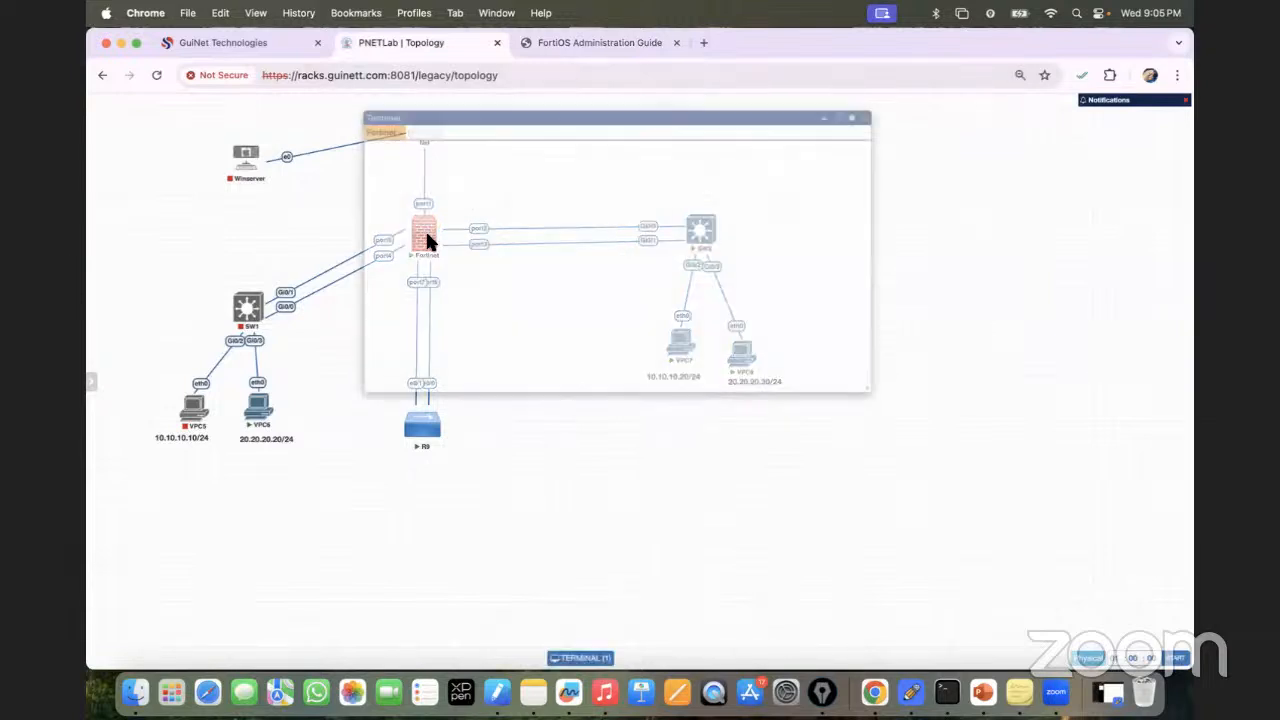
left_click(864, 119)
left_click(157, 75)
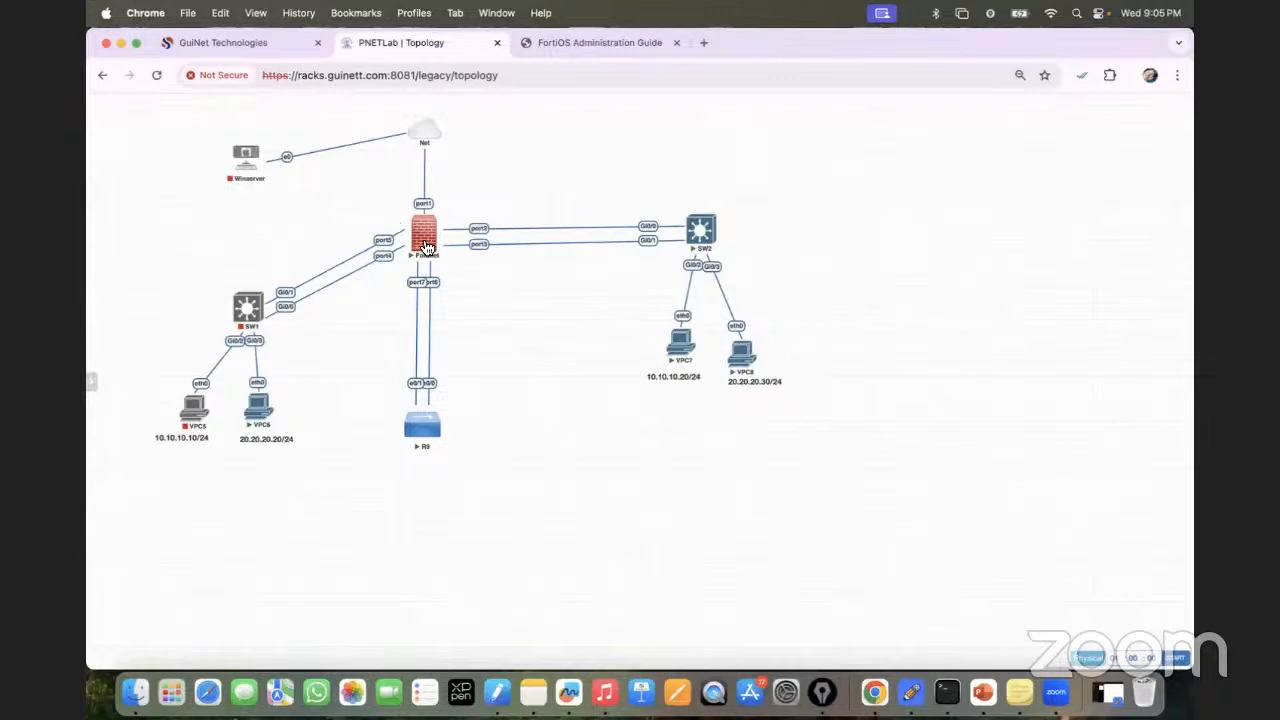
left_click(418, 245)
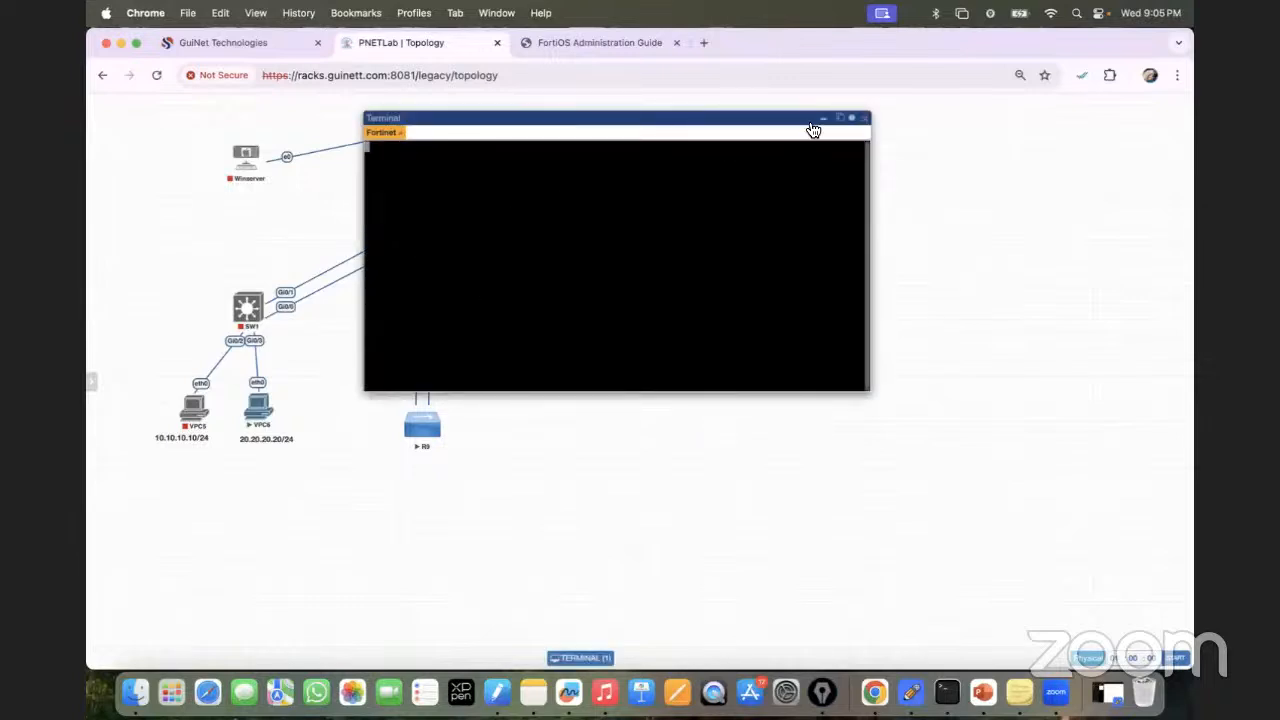
left_click(845, 120)
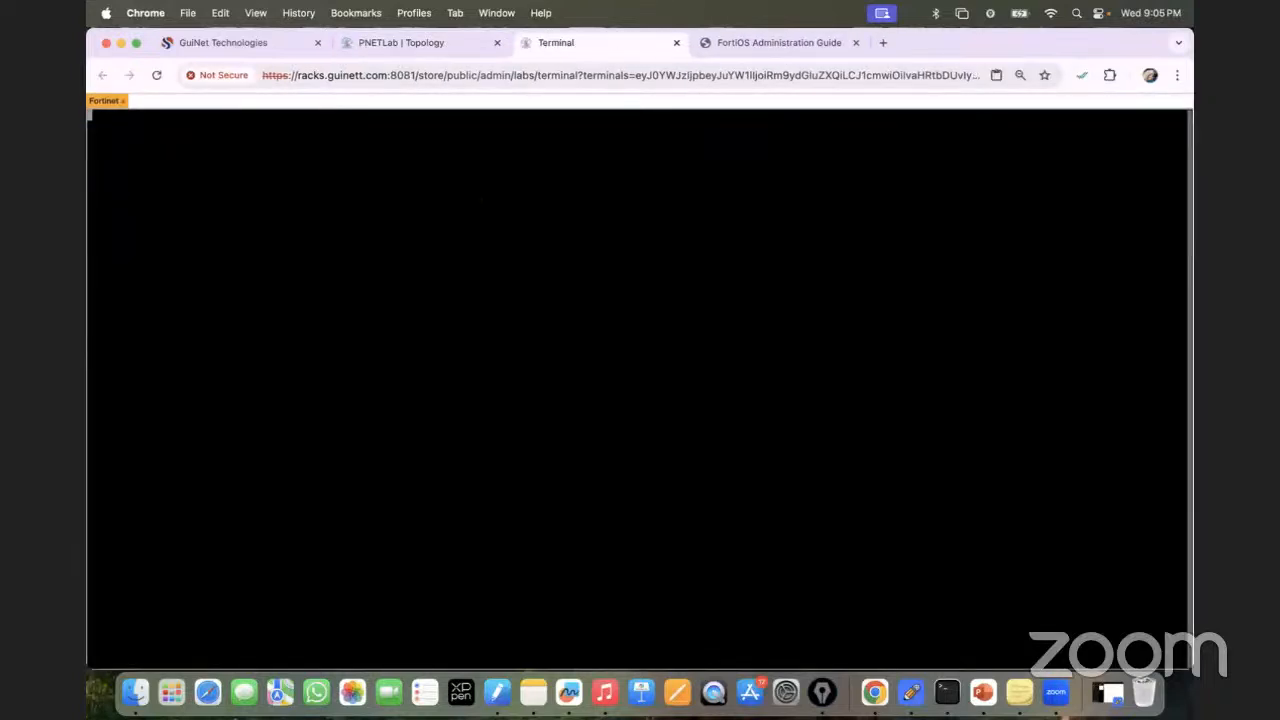
Log in as admin and list the firewall's interfaces with 'show system interface'.
key("Return")
type("admin")
key("Return")
key("Return")
type("show")
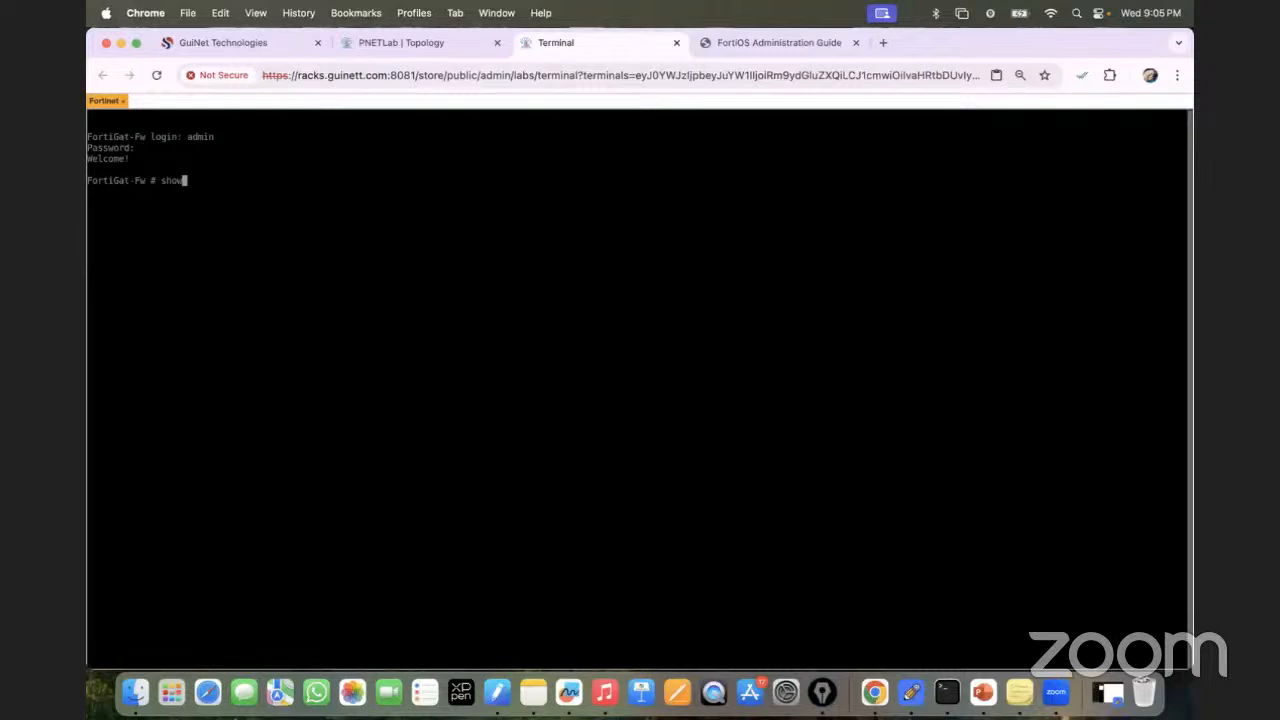
type(" system interface")
key("question")
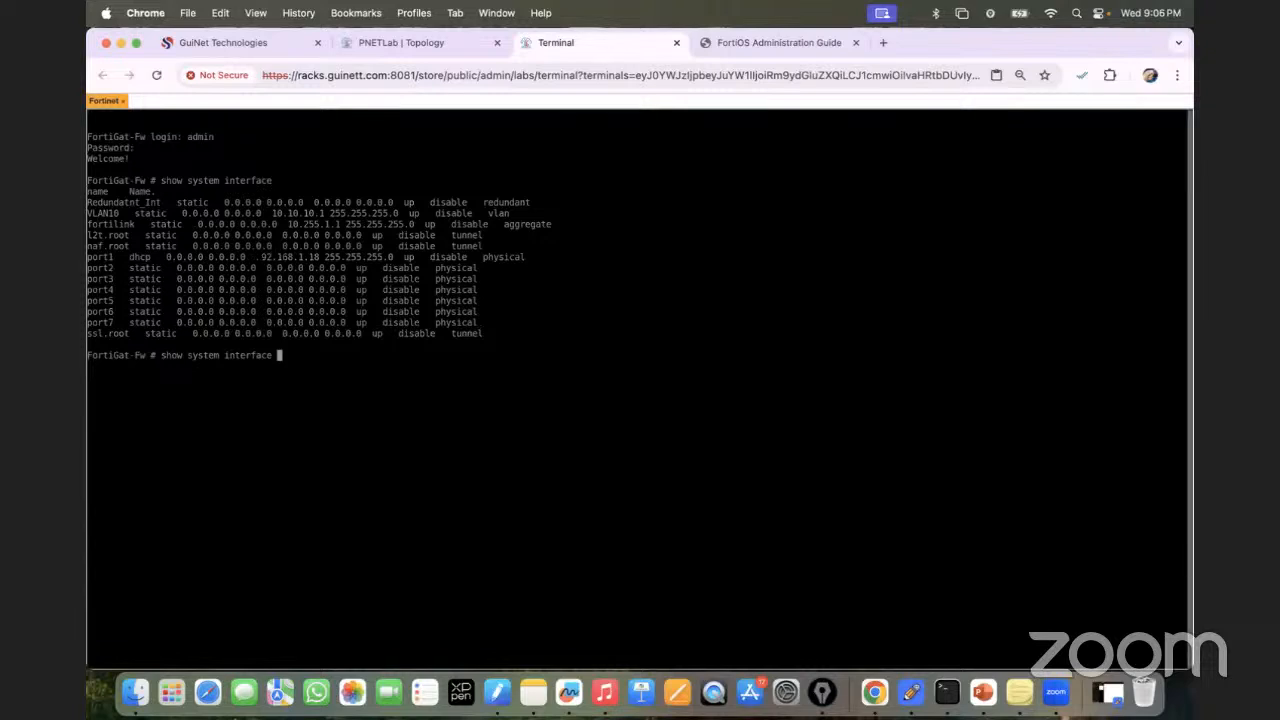
Sign in to the FortiGate web GUI at 192.168.1.18 in a new tab with the admin credentials.
left_click(883, 42)
type("192.168.1.18")
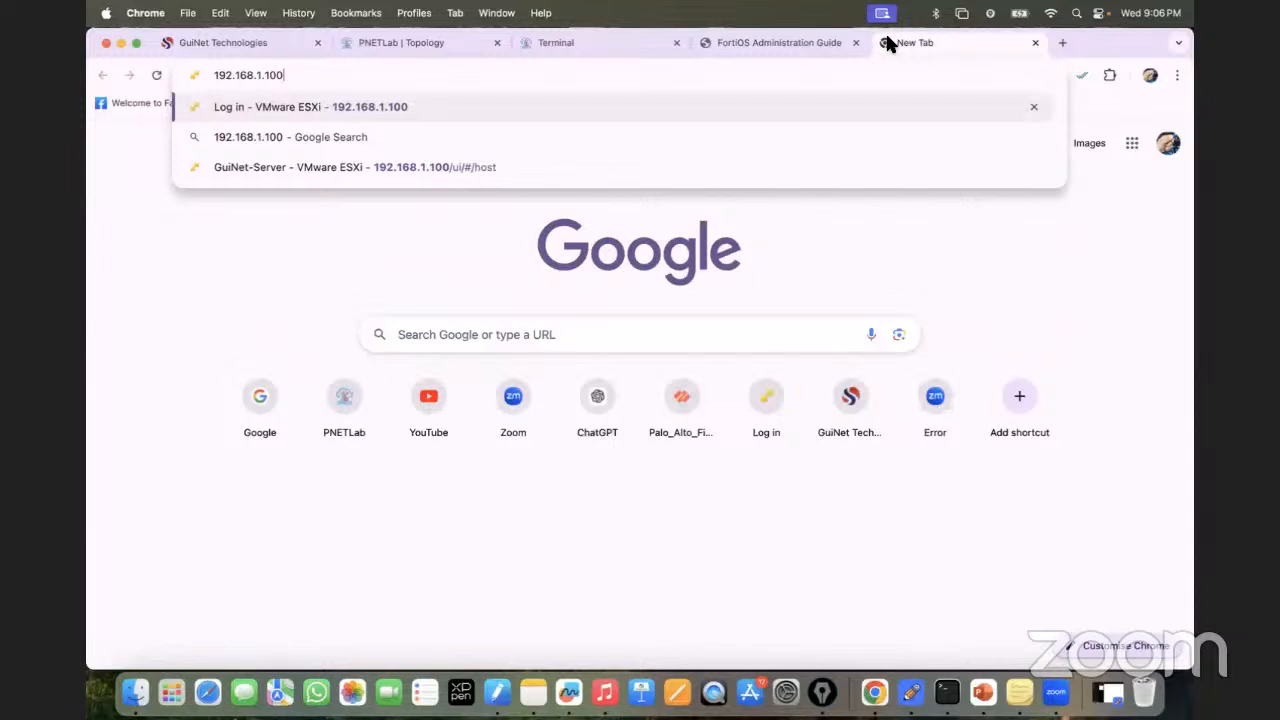
key("Return")
type("admin")
key("Tab")
type("admin")
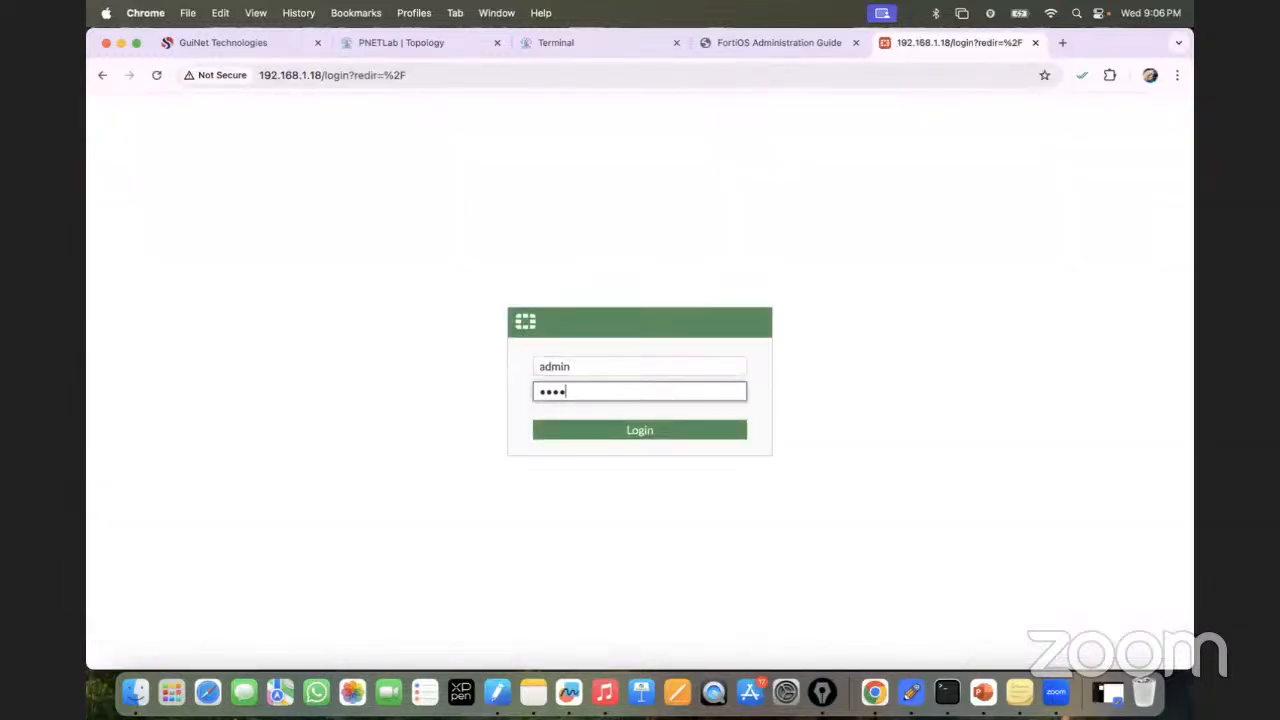
key("Return")
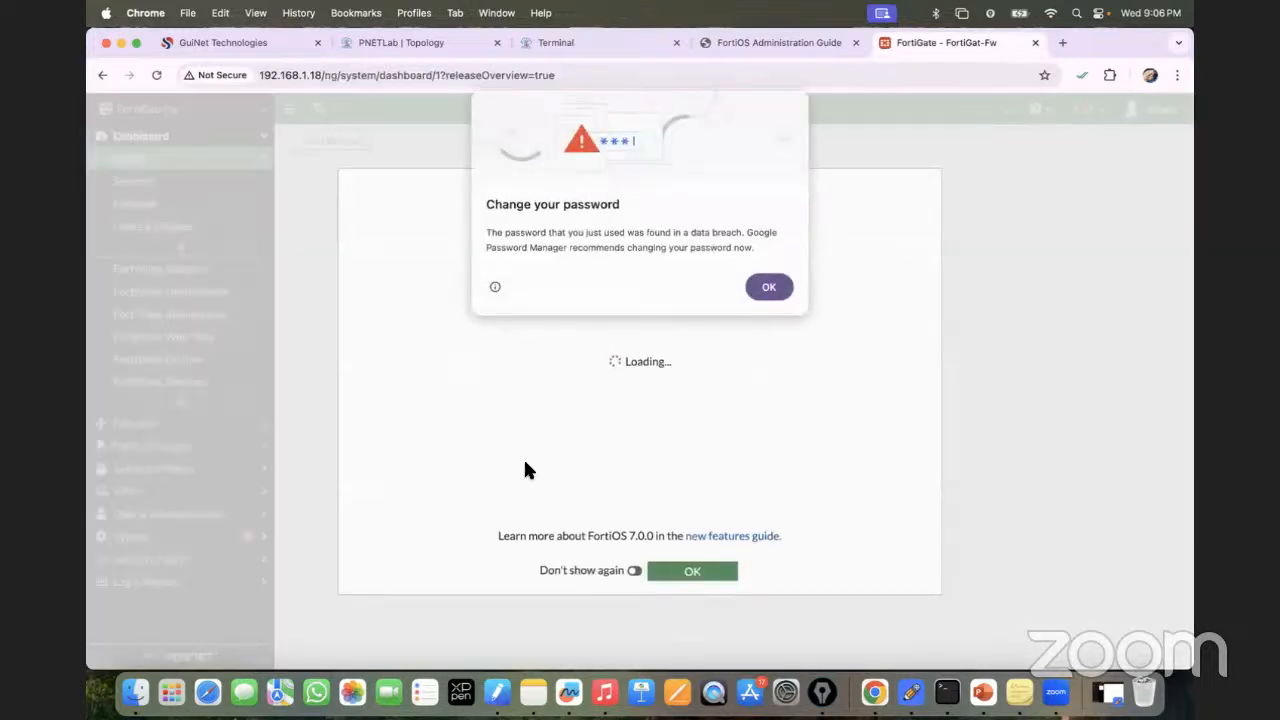
Dismiss the breach warning and welcome video, zoom Chrome to 90%, and show Network > Interfaces.
left_click(775, 289)
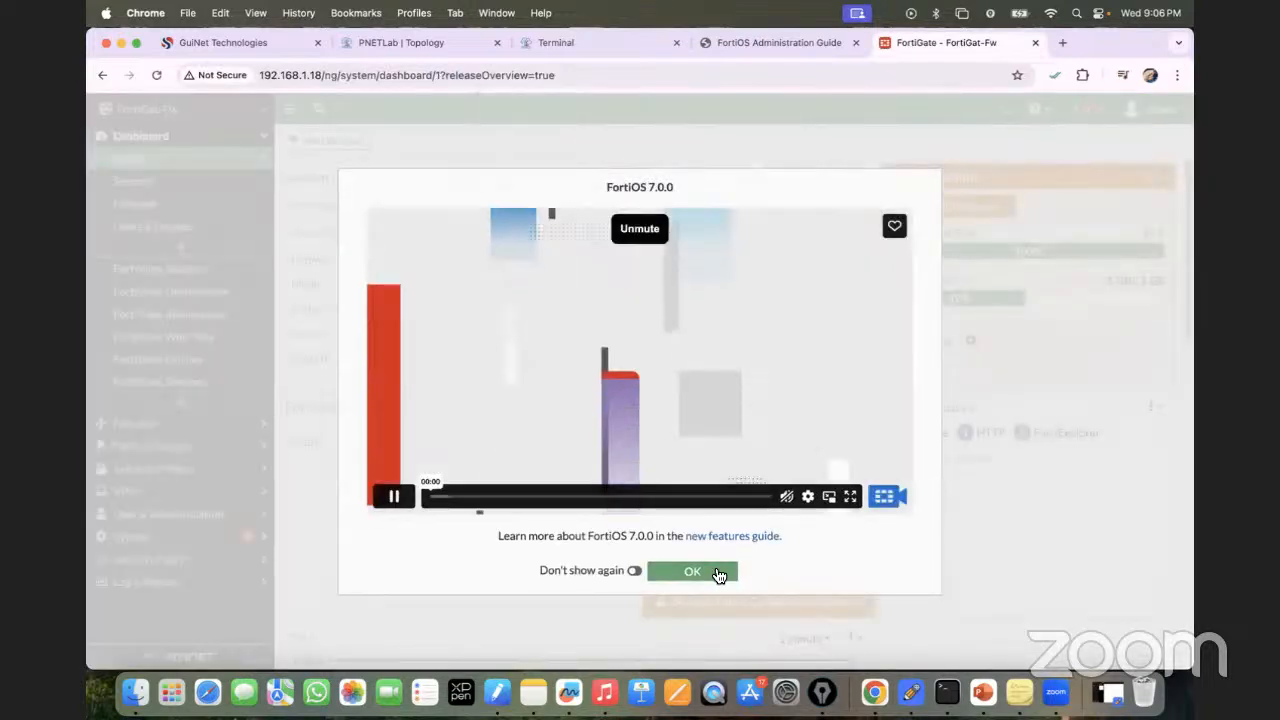
left_click(702, 571)
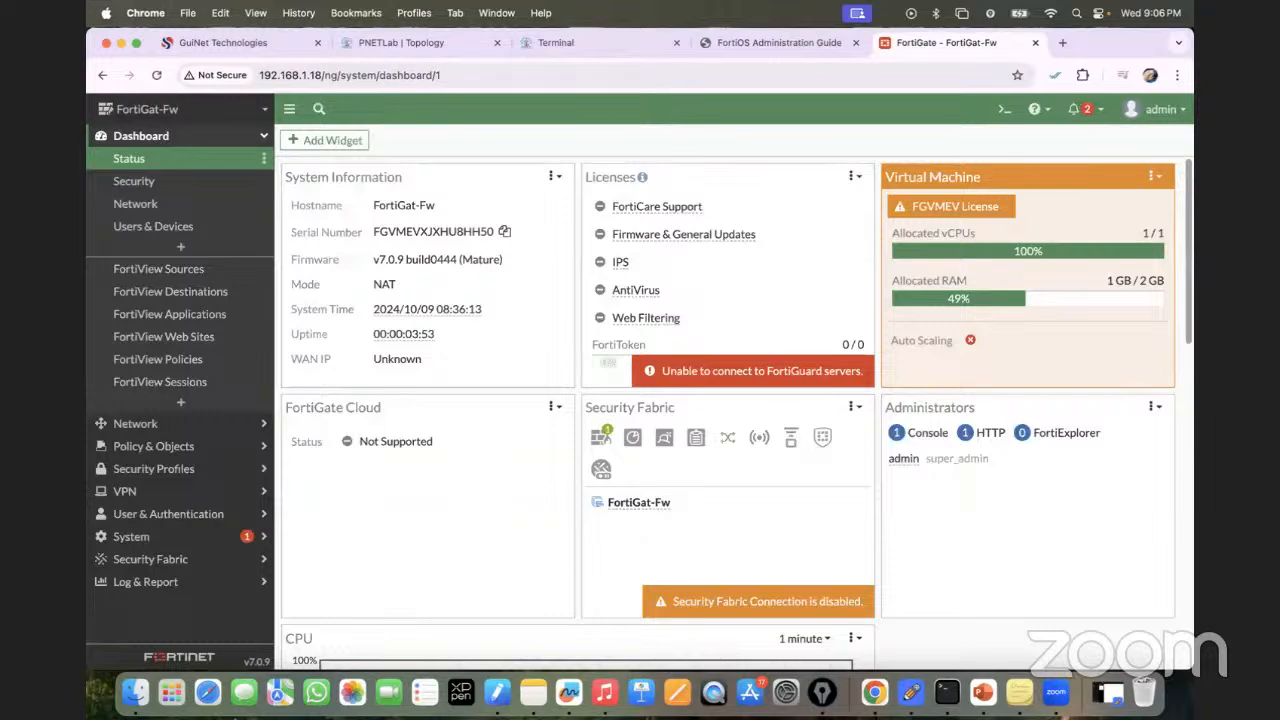
left_click(1177, 78)
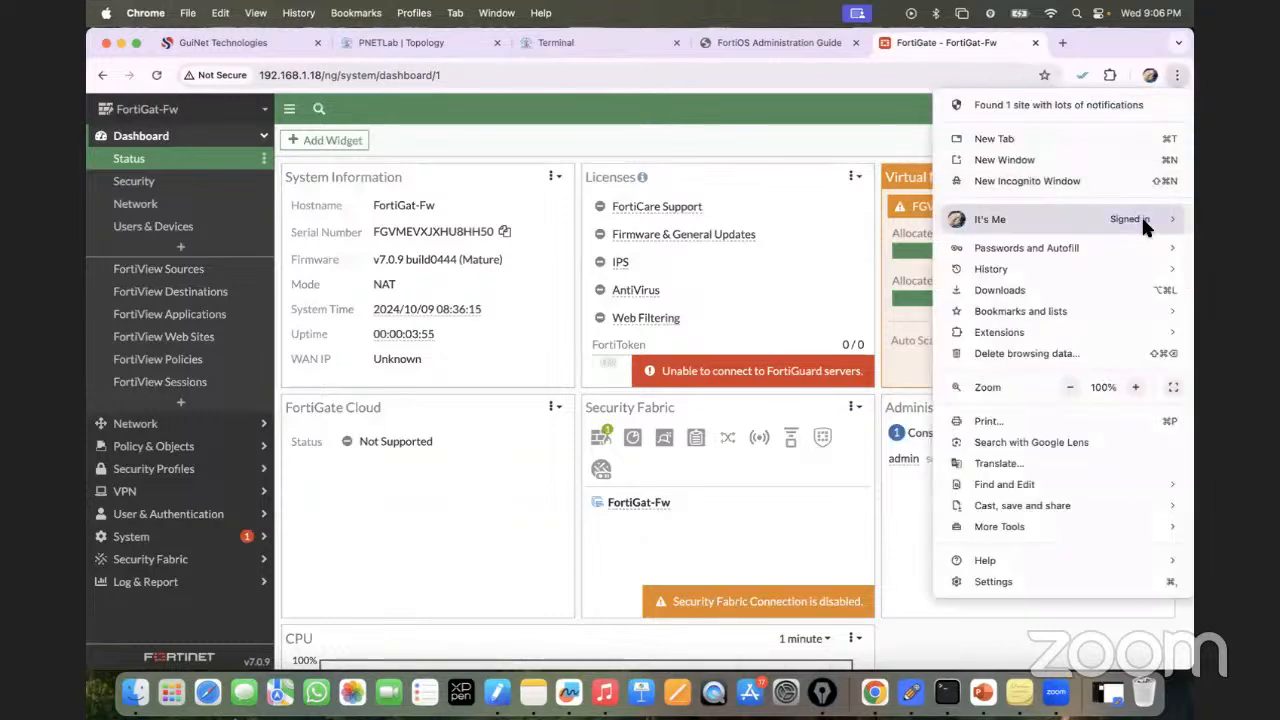
left_click(1070, 387)
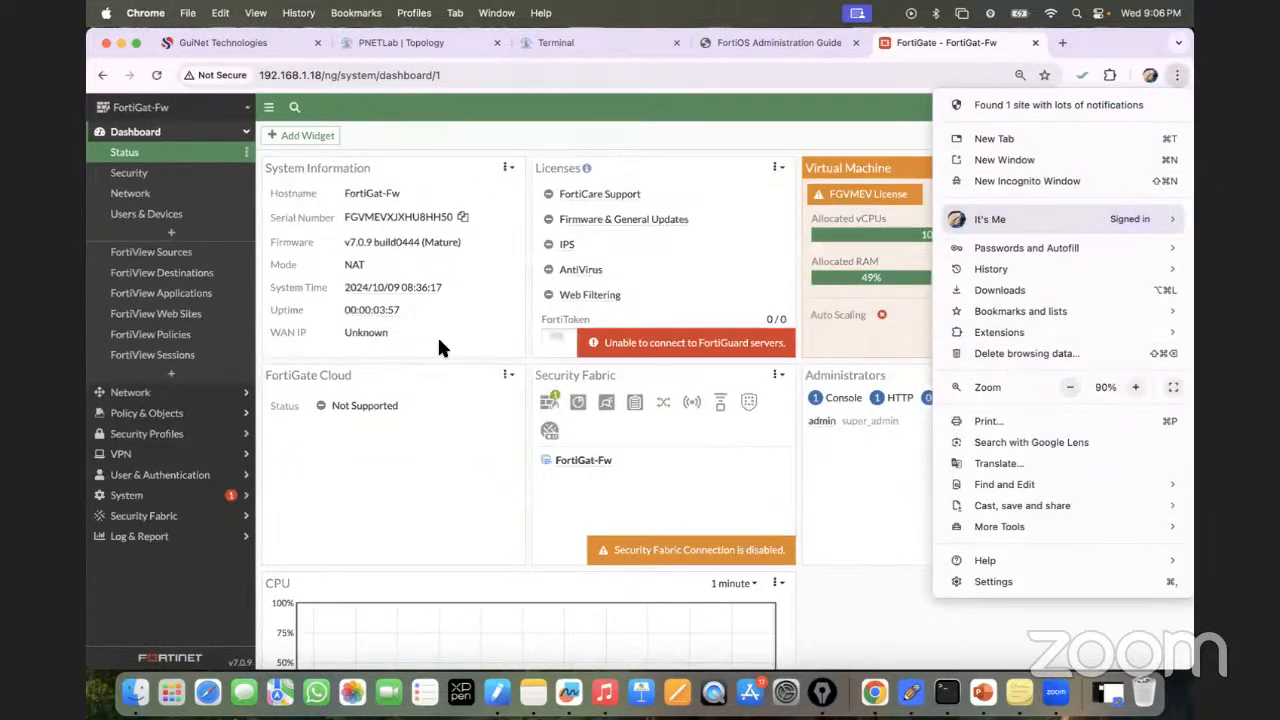
left_click(142, 401)
left_click(155, 394)
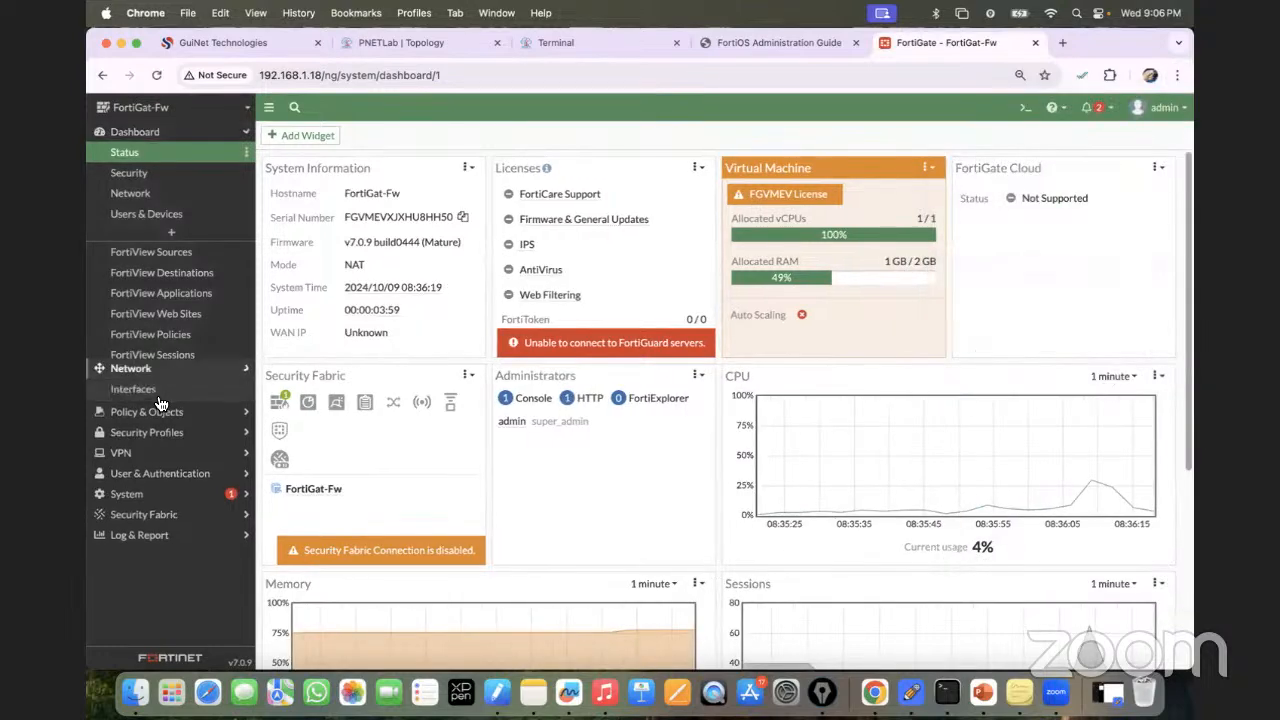
left_click(128, 172)
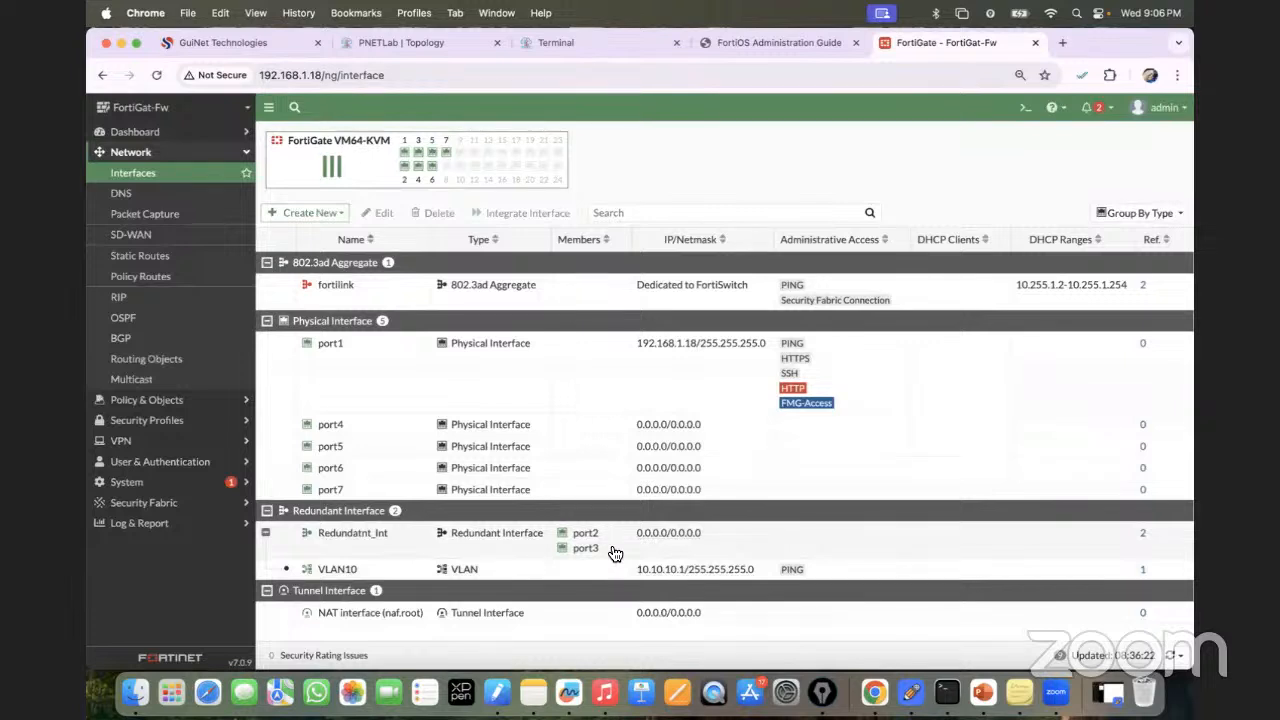
Open VLAN10's edit page and mark up its 802.1Q protocol value with Epic Pen.
double_click(340, 572)
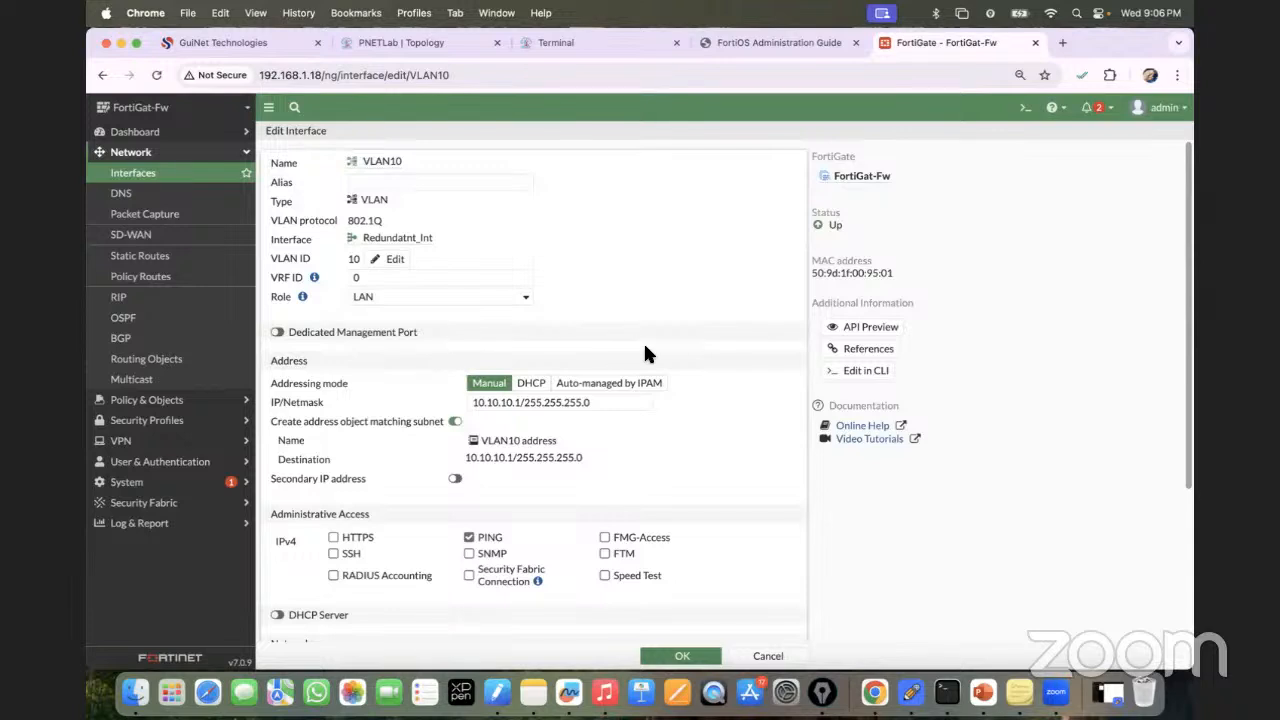
left_click_drag(1192, 203, 1185, 132)
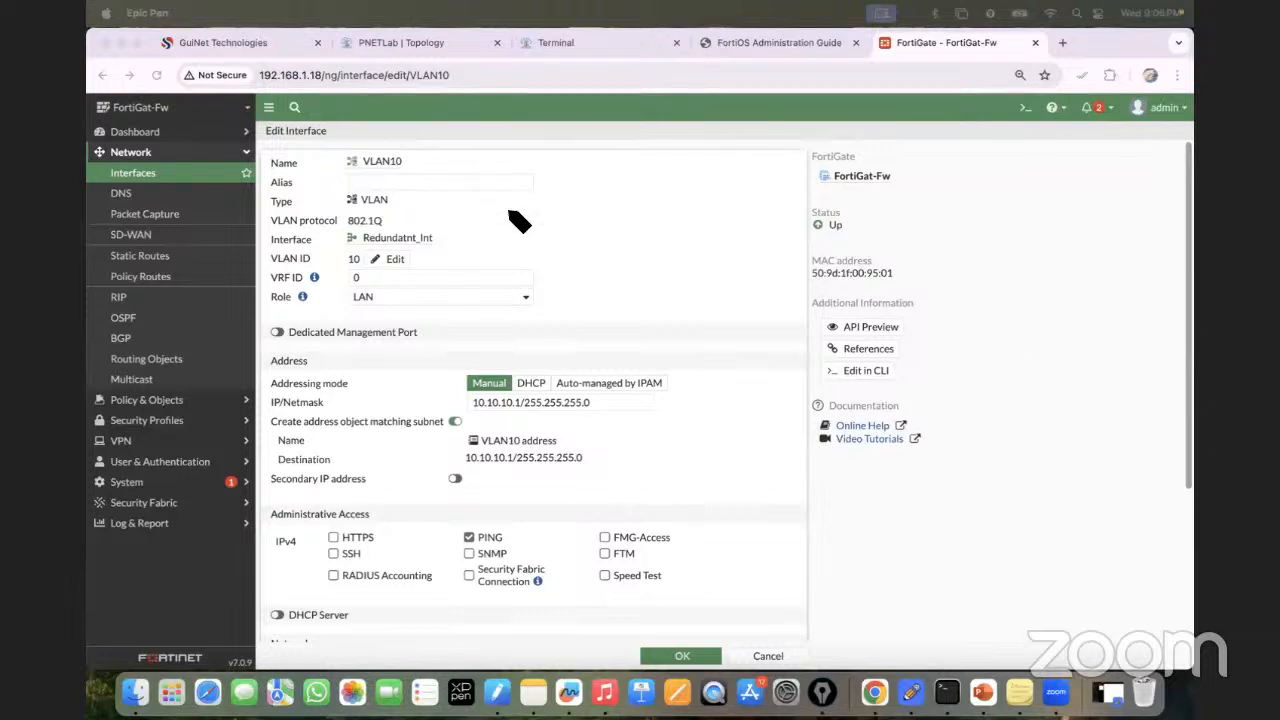
mouse_move(368, 203)
left_mouse_down()
mouse_move(385, 232)
mouse_move(395, 213)
left_mouse_up()
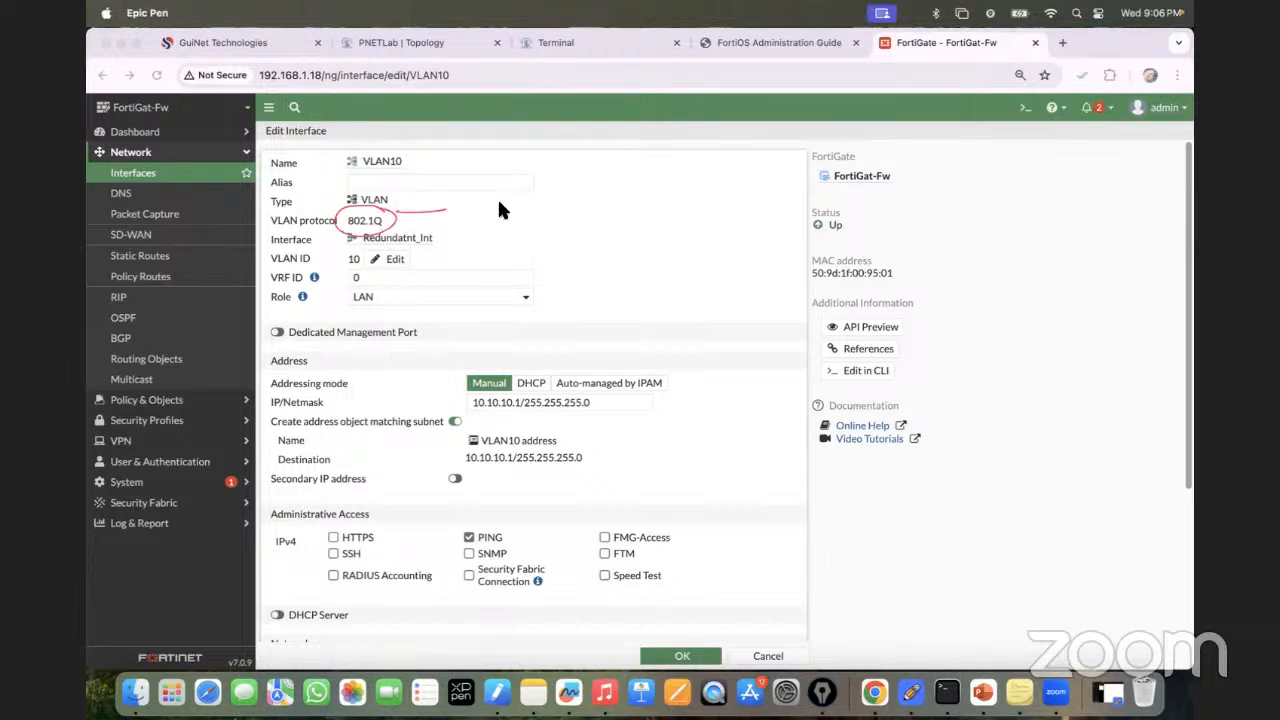
mouse_move(630, 197)
left_mouse_down()
mouse_move(606, 209)
mouse_move(604, 244)
mouse_move(437, 204)
left_mouse_up()
left_click_drag(584, 208, 594, 205)
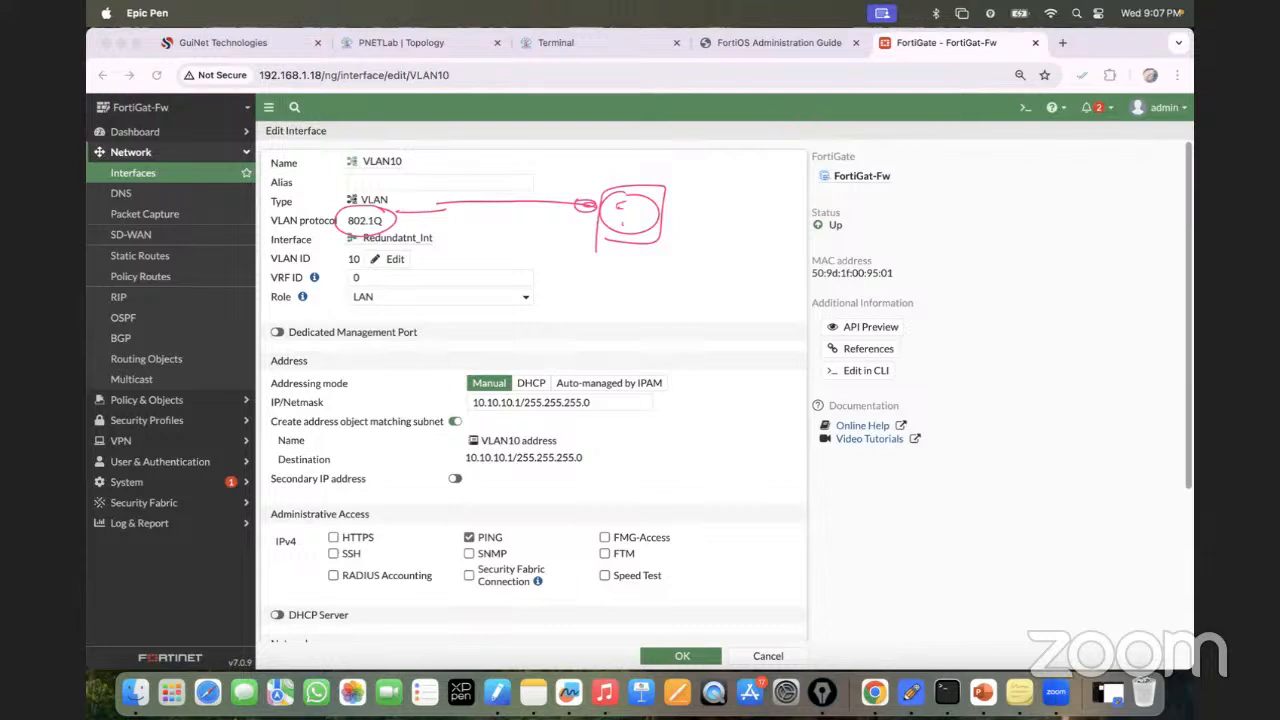
Erase all the annotations, go back to normal cursor mode, and return to the PNETLab topology.
mouse_move(1190, 220)
left_mouse_down()
mouse_move(607, 197)
mouse_move(118, 215)
mouse_move(88, 220)
mouse_move(108, 246)
mouse_move(98, 243)
left_mouse_up()
left_click(101, 340)
left_click(98, 454)
left_click(98, 297)
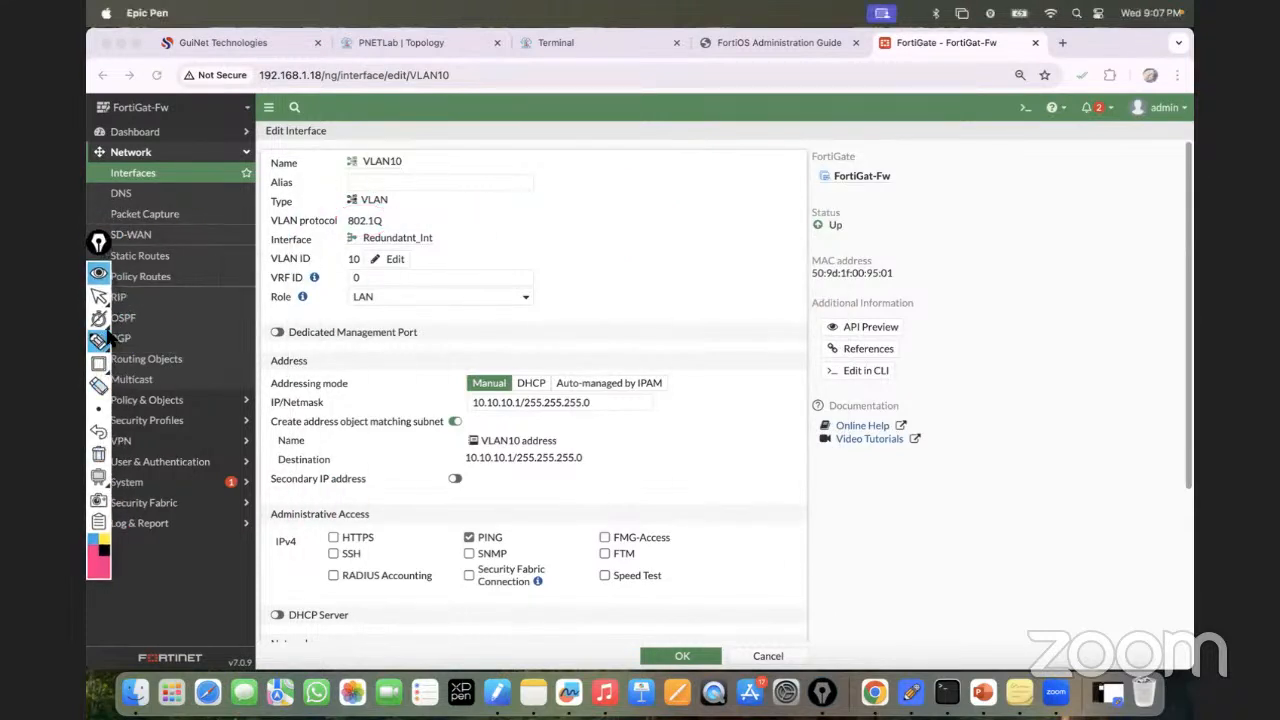
left_click(410, 43)
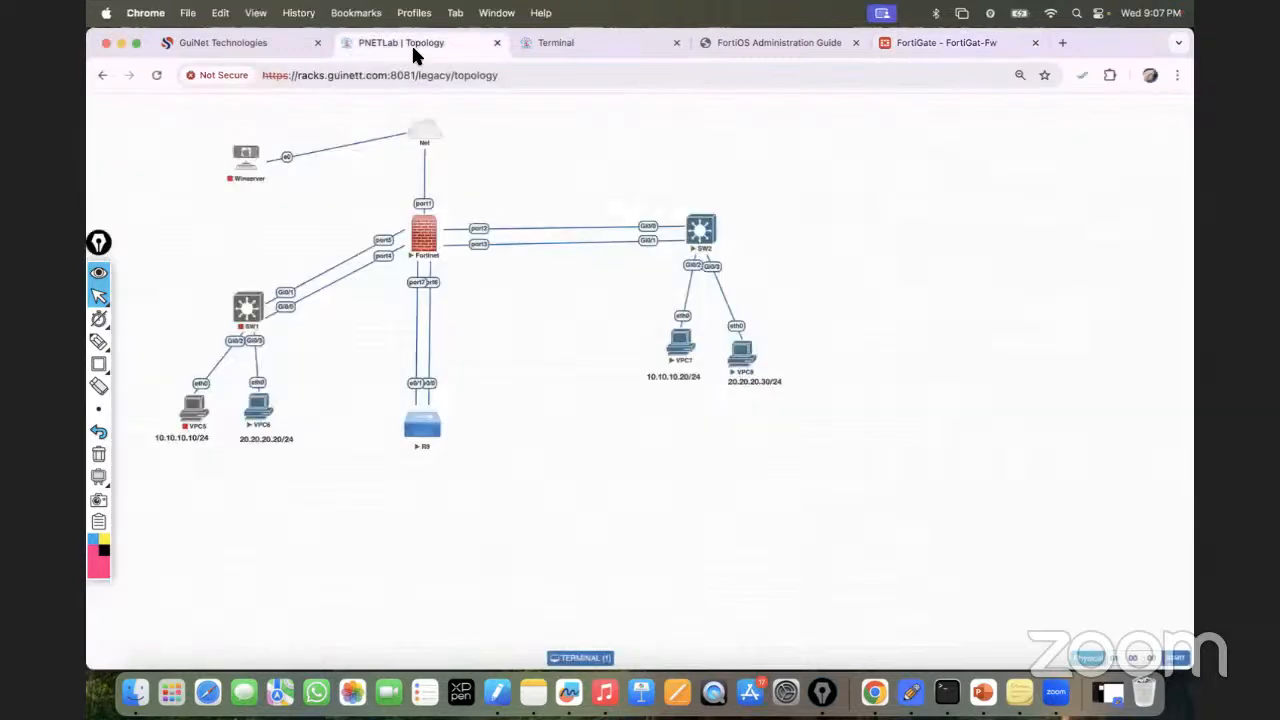
Open SW2's console and enter global configuration mode with 'en' and 'conf t'.
left_click(701, 236)
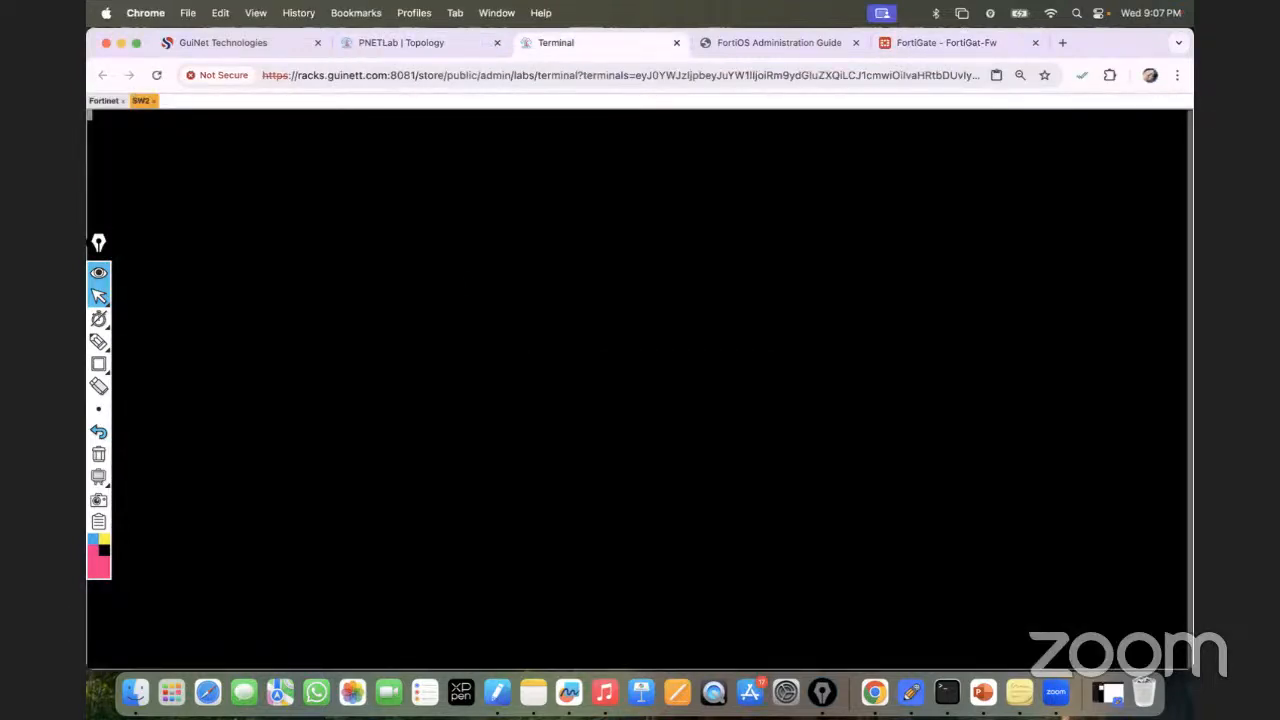
left_click_drag(98, 241, 99, 423)
key("Return")
key("Return")
key("Return")
key("Return")
key("Return")
type("en")
key("Return")
key("Return")
key("Return")
type("conf t")
key("Return")
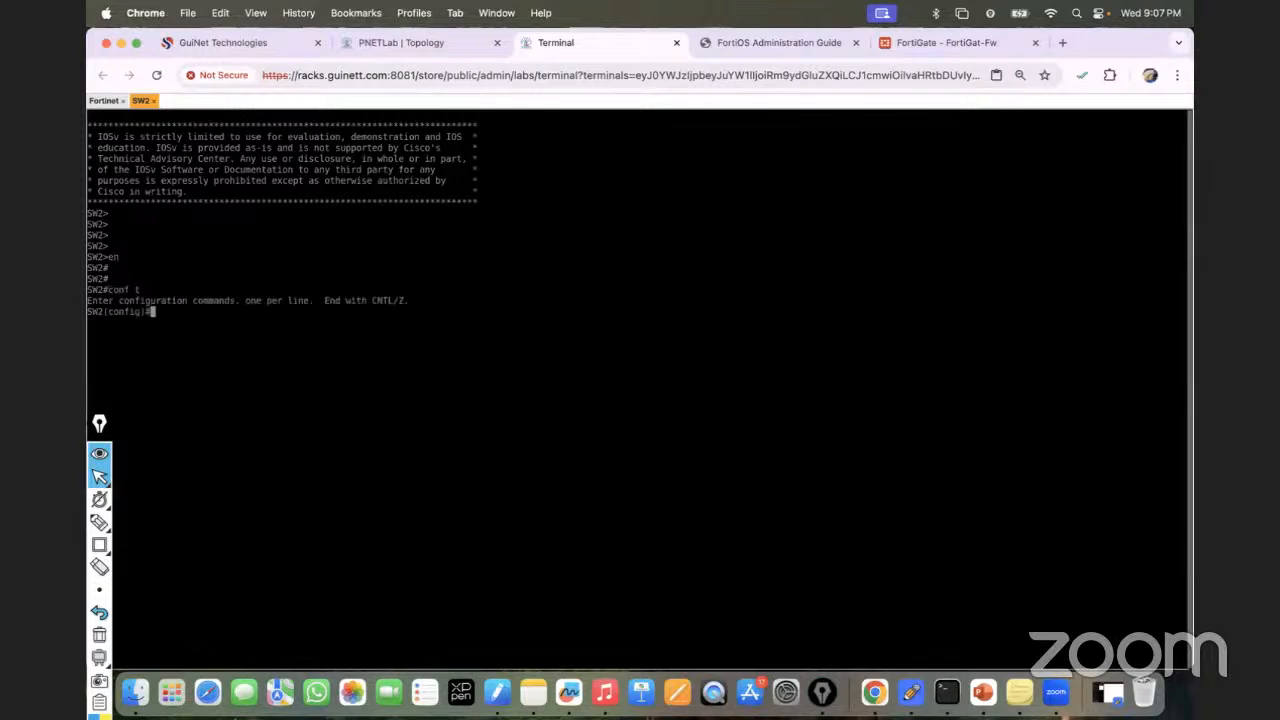
Select SW2's ports Gi0/0 through Gi0/1 with 'interface range gi0/0-1'.
left_click(421, 38)
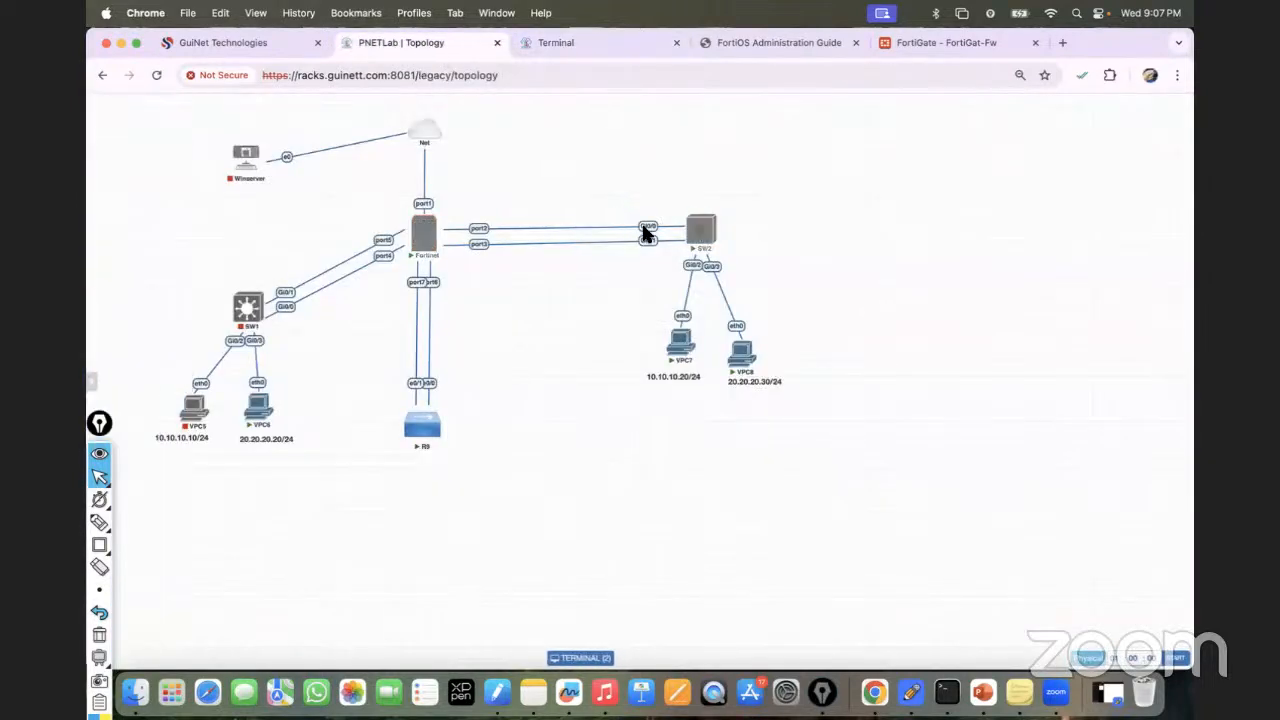
left_click(598, 44)
type("inter")
key("Tab")
type("ran")
key("Tab")
type("et")
key("BackSpace")
key("BackSpace")
type("gi0/0-1")
key("Return")
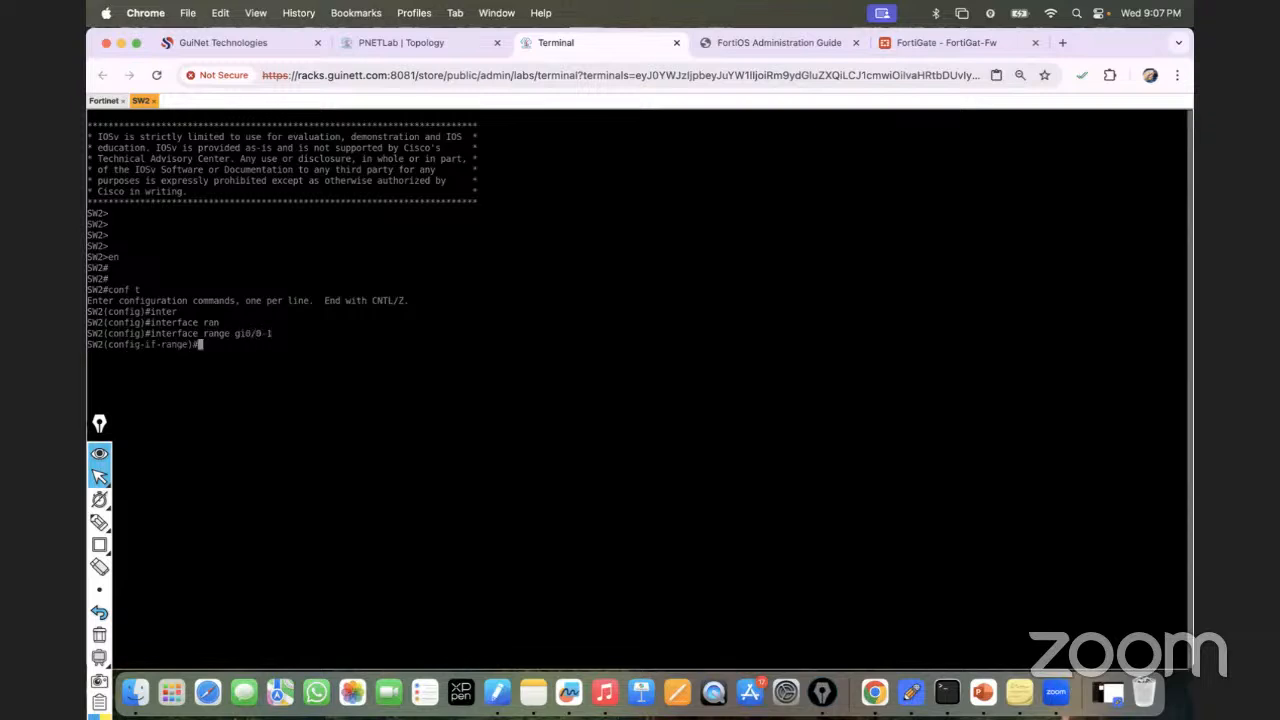
Set the trunk encapsulation on Gi0/0-1 to dot1q.
left_click(477, 38)
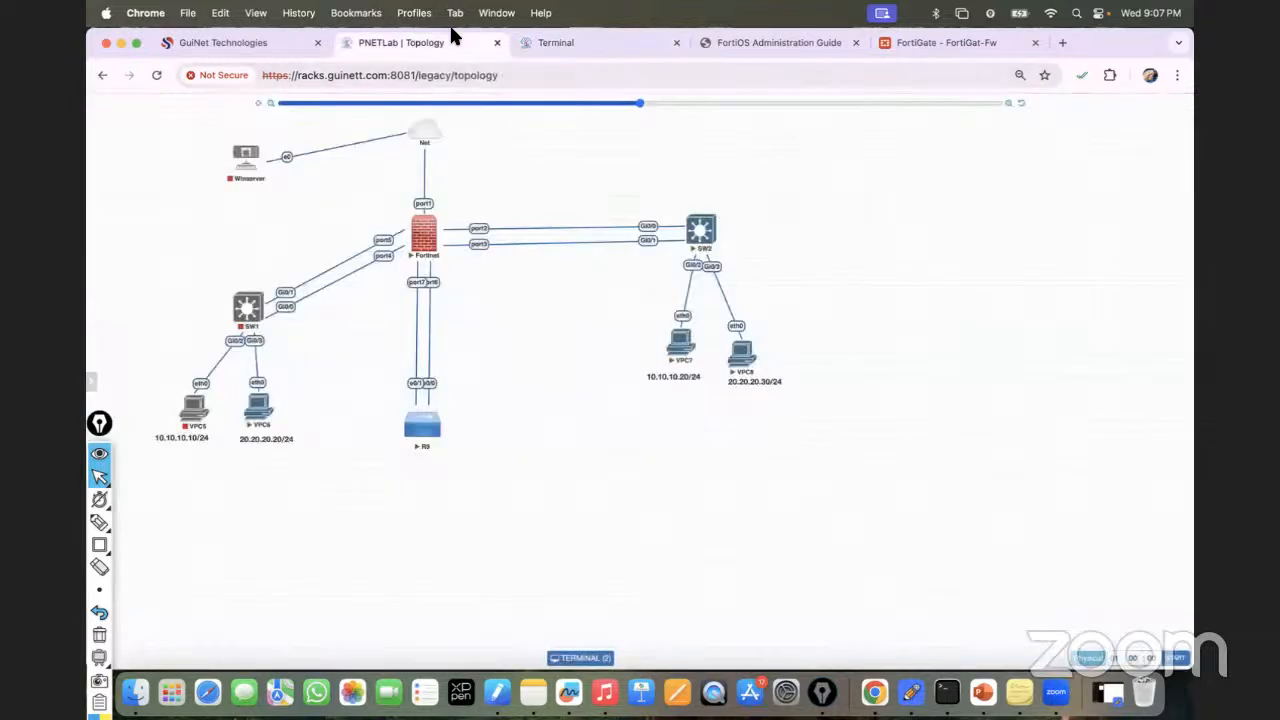
left_click(575, 47)
type("swi")
key("Tab")
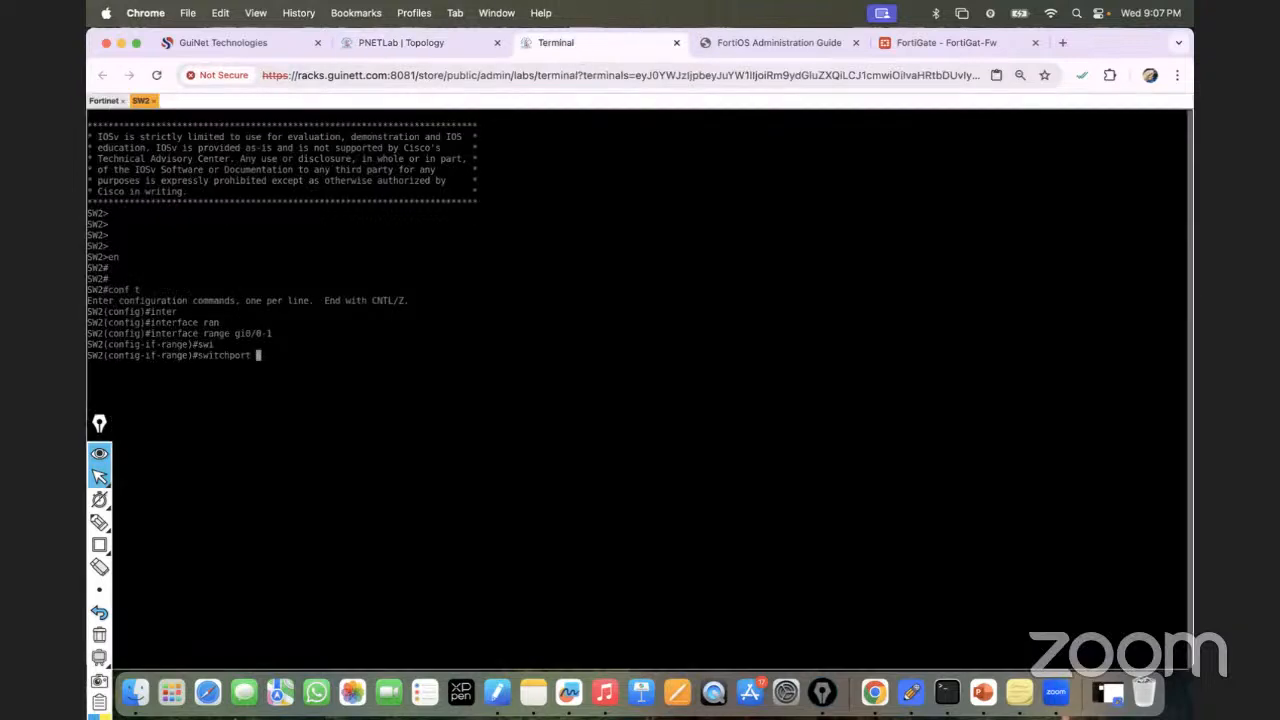
type("tr")
key("Tab")
type("en")
key("Tab")
type("do")
key("Tab")
key("Return")
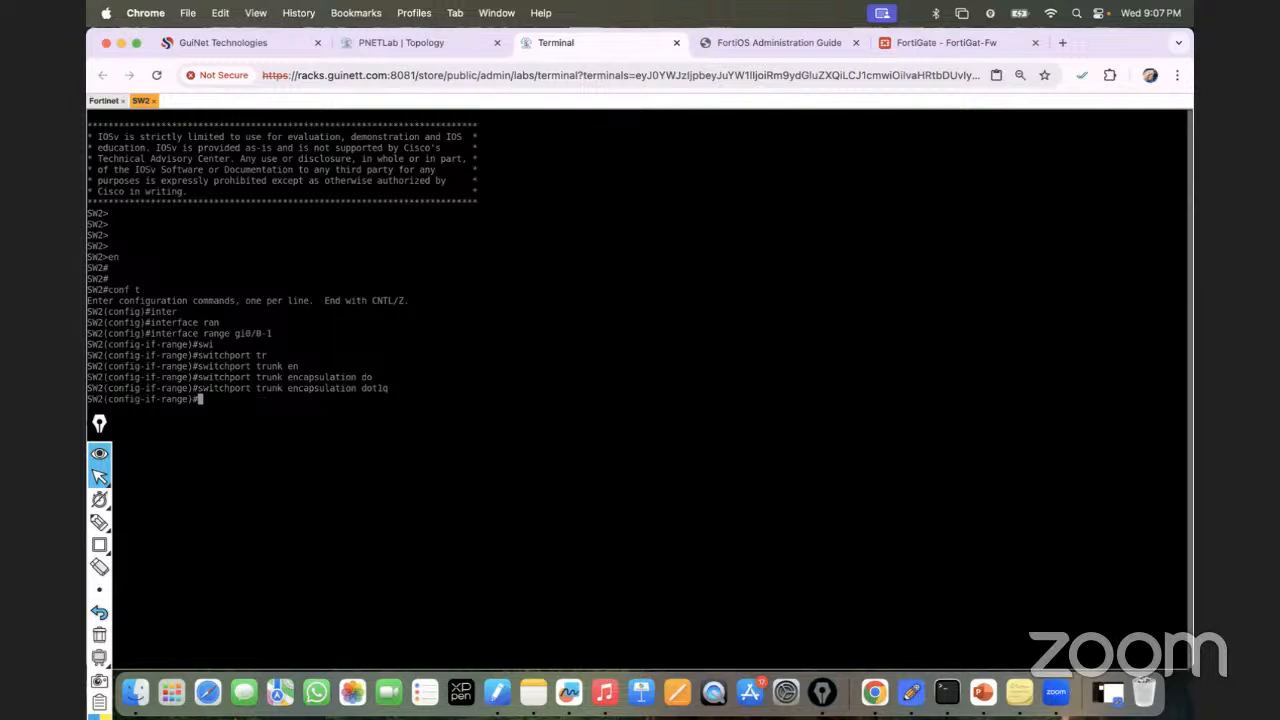
Put Gi0/0-1 into switchport mode trunk.
type("swi")
key("Tab")
type("mo")
key("Tab")
type("tr")
key("Tab")
key("Return")
Allow only VLAN 10 on the Gi0/0-1 trunks.
type("swi")
key("Tab")
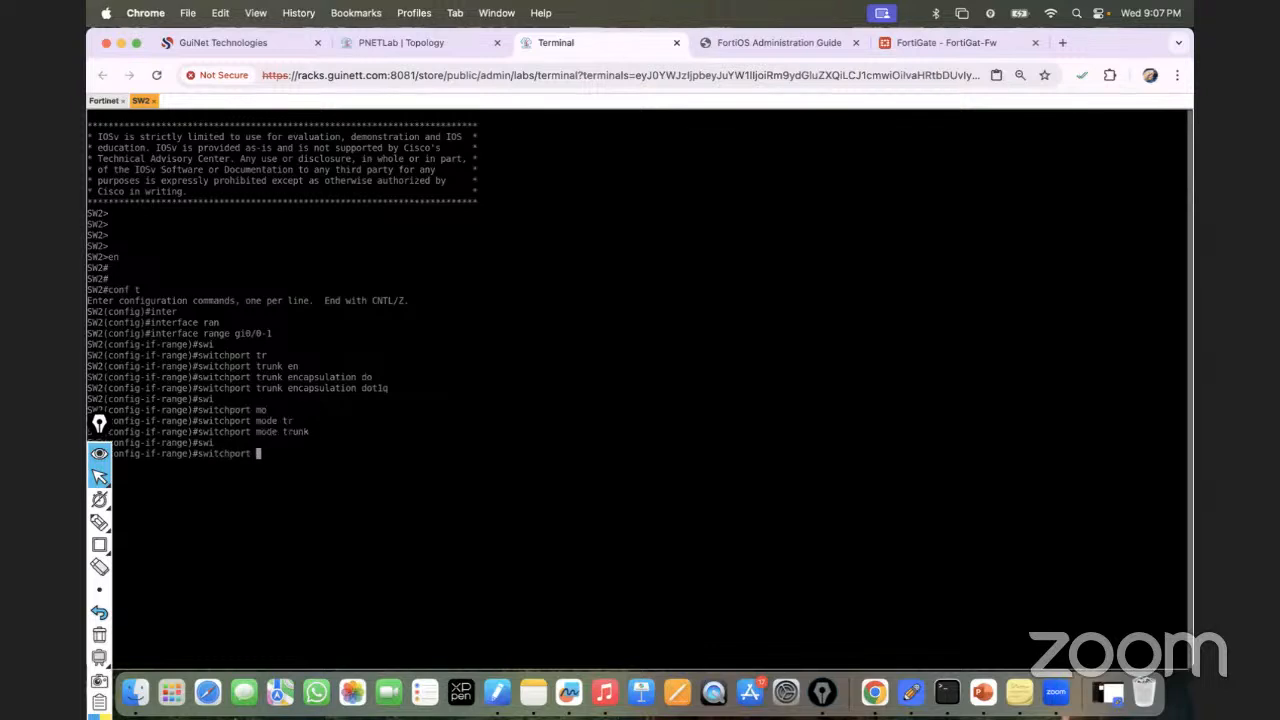
type("tr")
key("Tab")
type("all")
key("Tab")
type("vl")
key("Tab")
type("10")
key("Return")
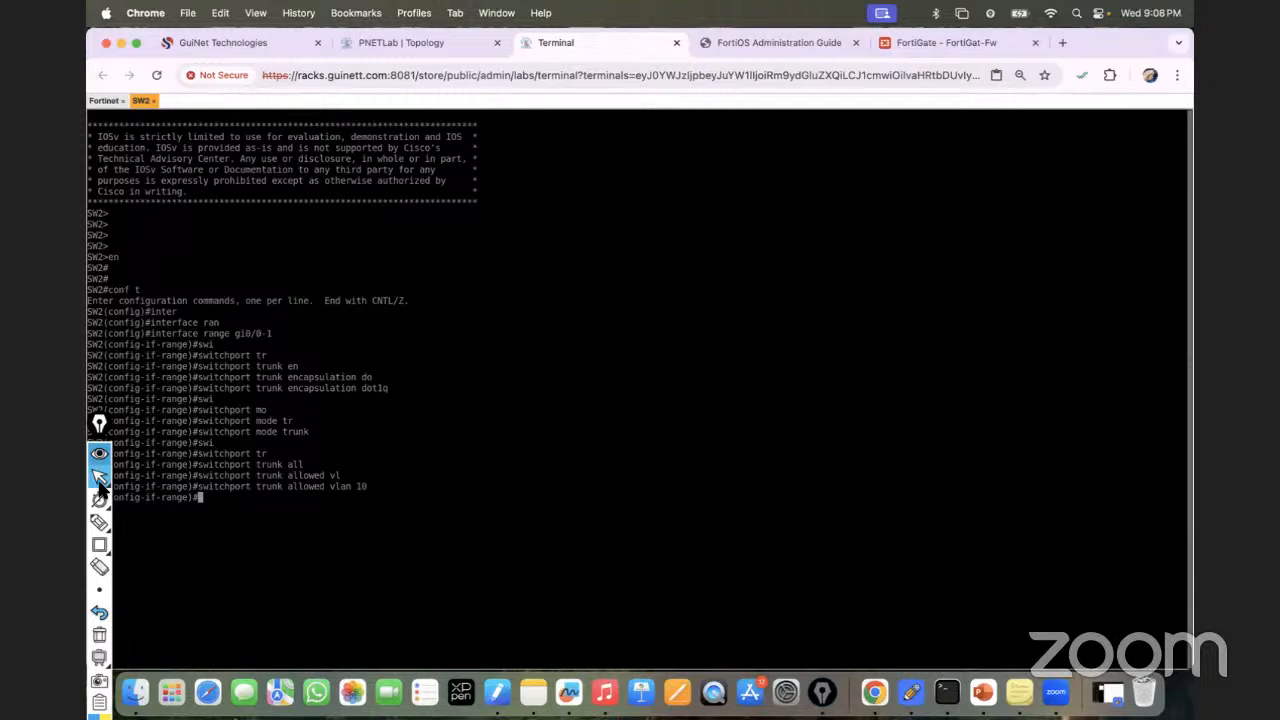
left_click_drag(99, 423, 1176, 371)
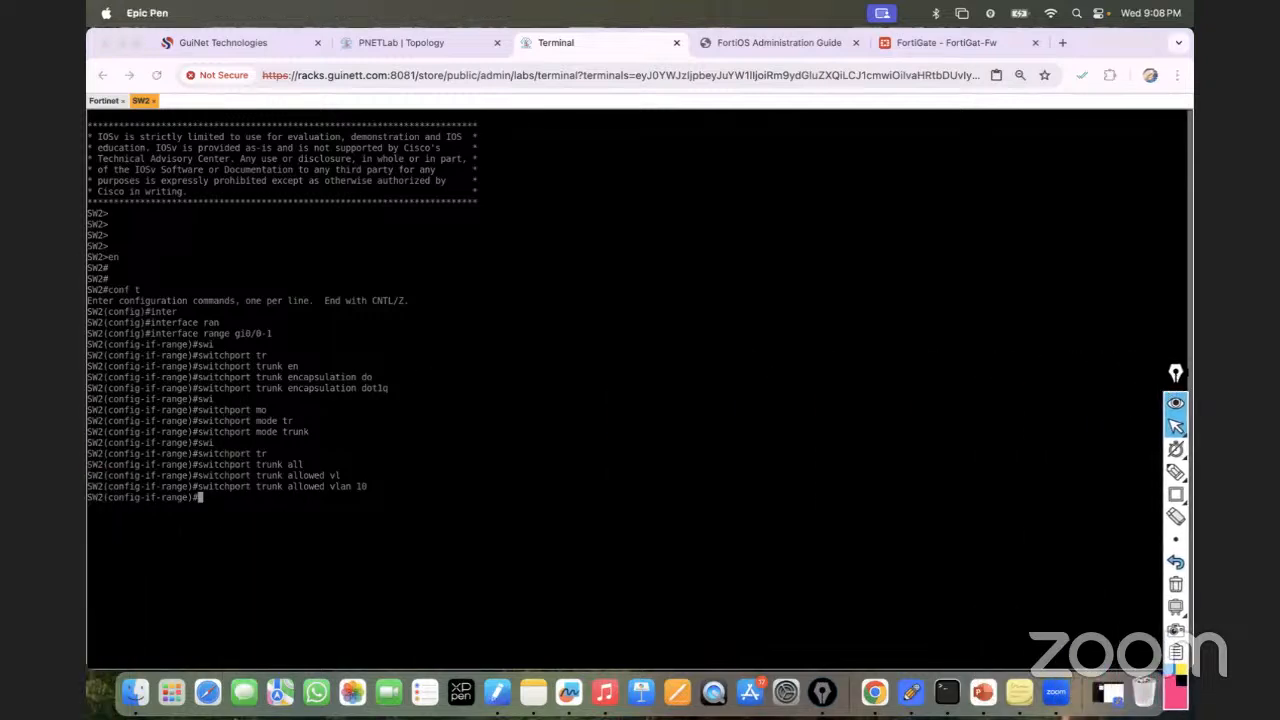
Exit configuration mode and display SW2's VLAN table with 'sh vlan bri'.
left_click(346, 488)
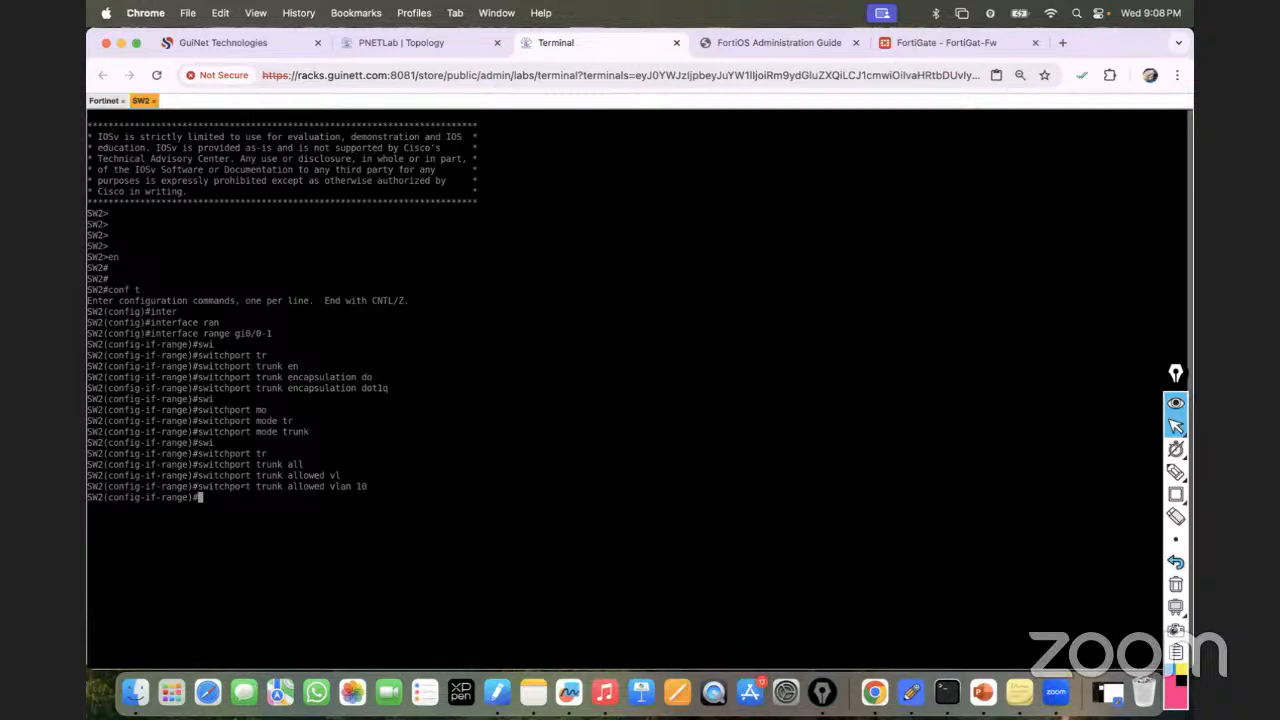
key("Return")
key("Return")
key("Return")
key("Return")
type("sh vlan briu")
key("Return")
key("Up")
key("BackSpace")
key("Return")
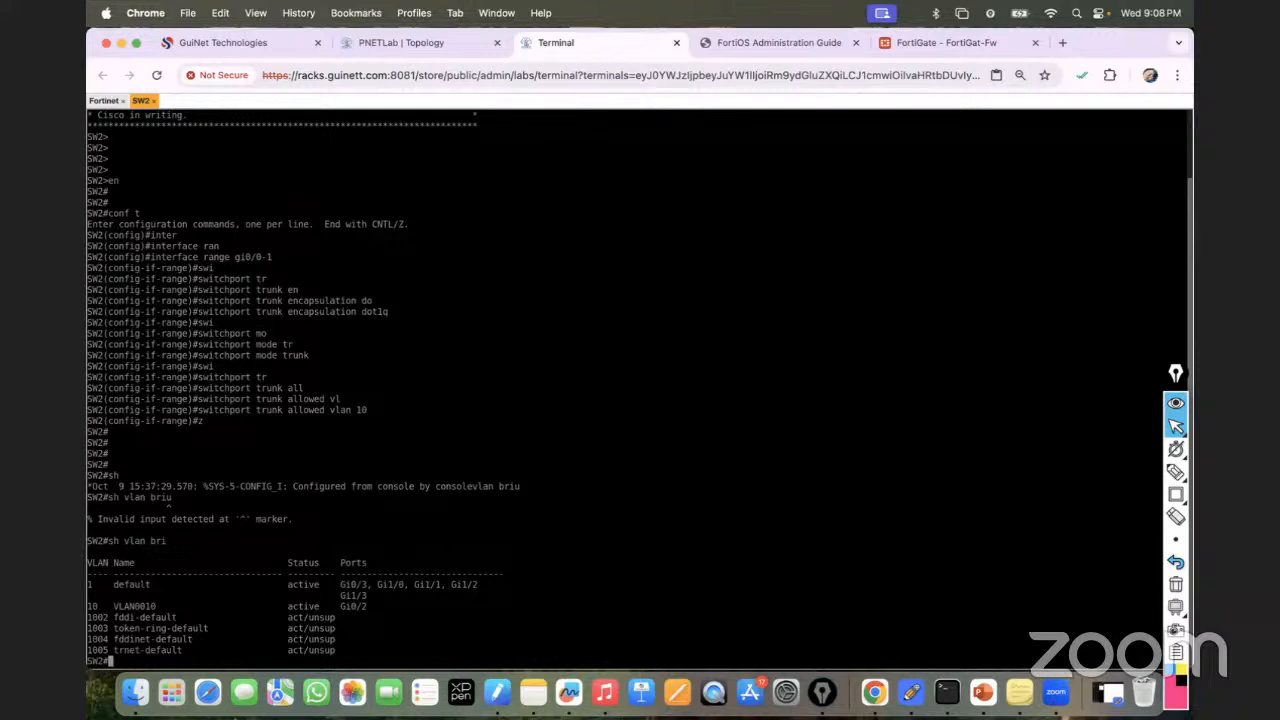
Show SW2's trunk table with 'sh interfaces trunk', highlight Gi0/1's 802.1q, and compare with FortiGate's VLAN10.
left_click(415, 42)
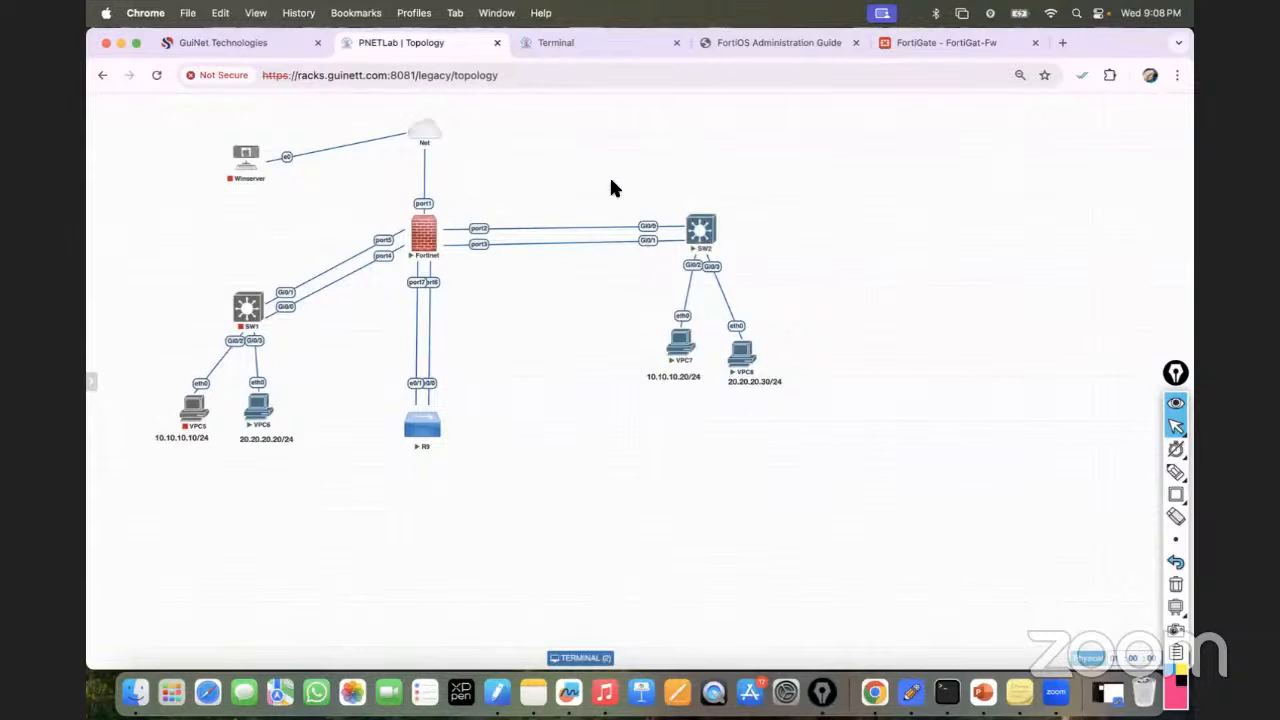
left_click(560, 42)
type("sh inter")
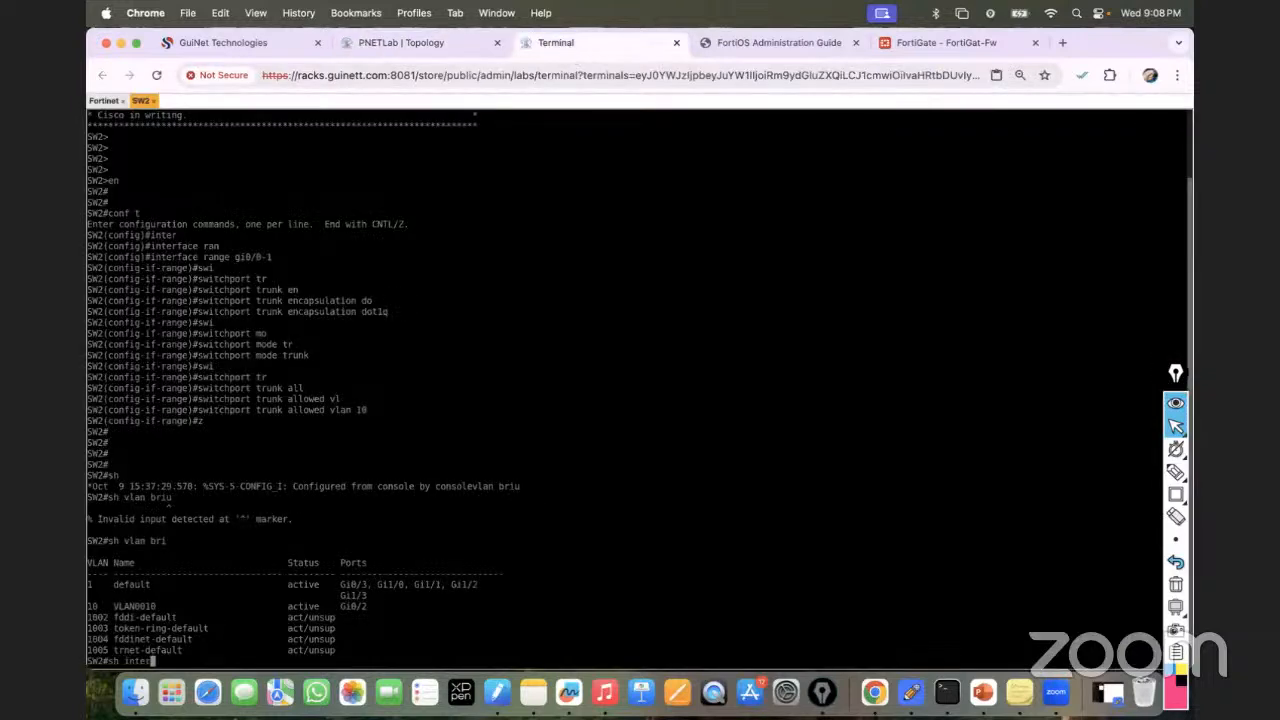
key("Tab")
type("trun")
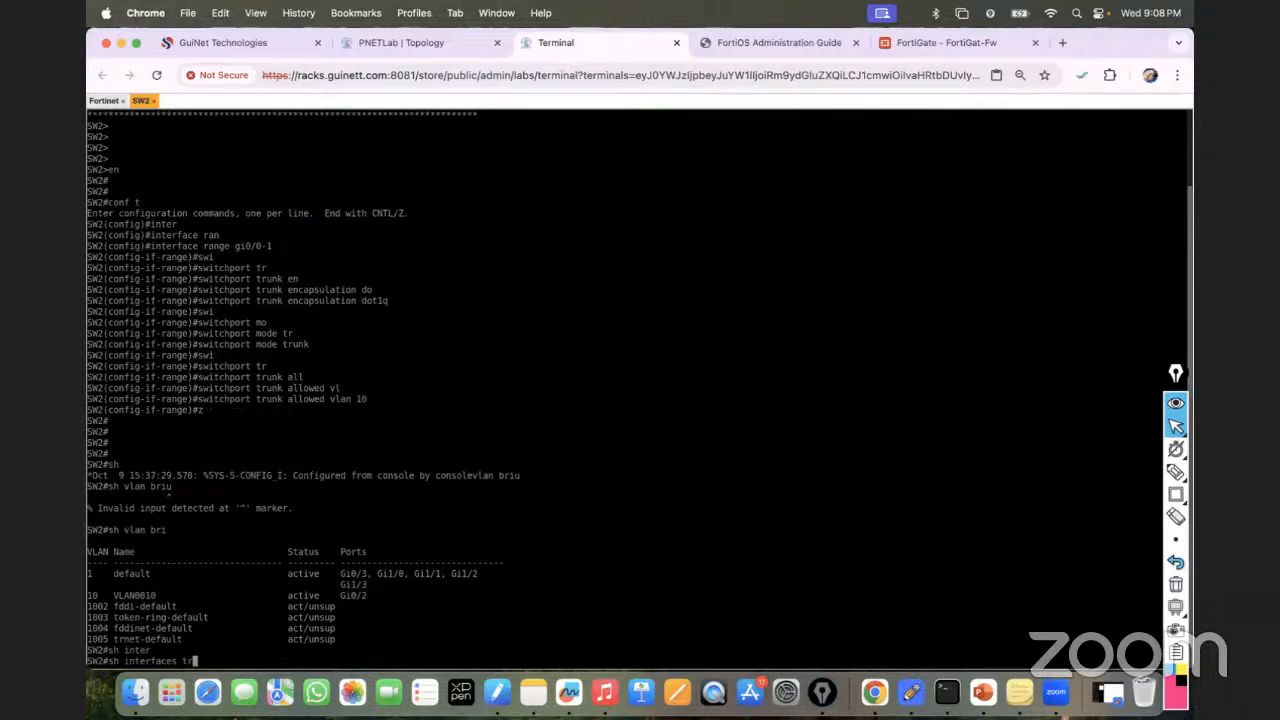
key("Tab")
key("Return")
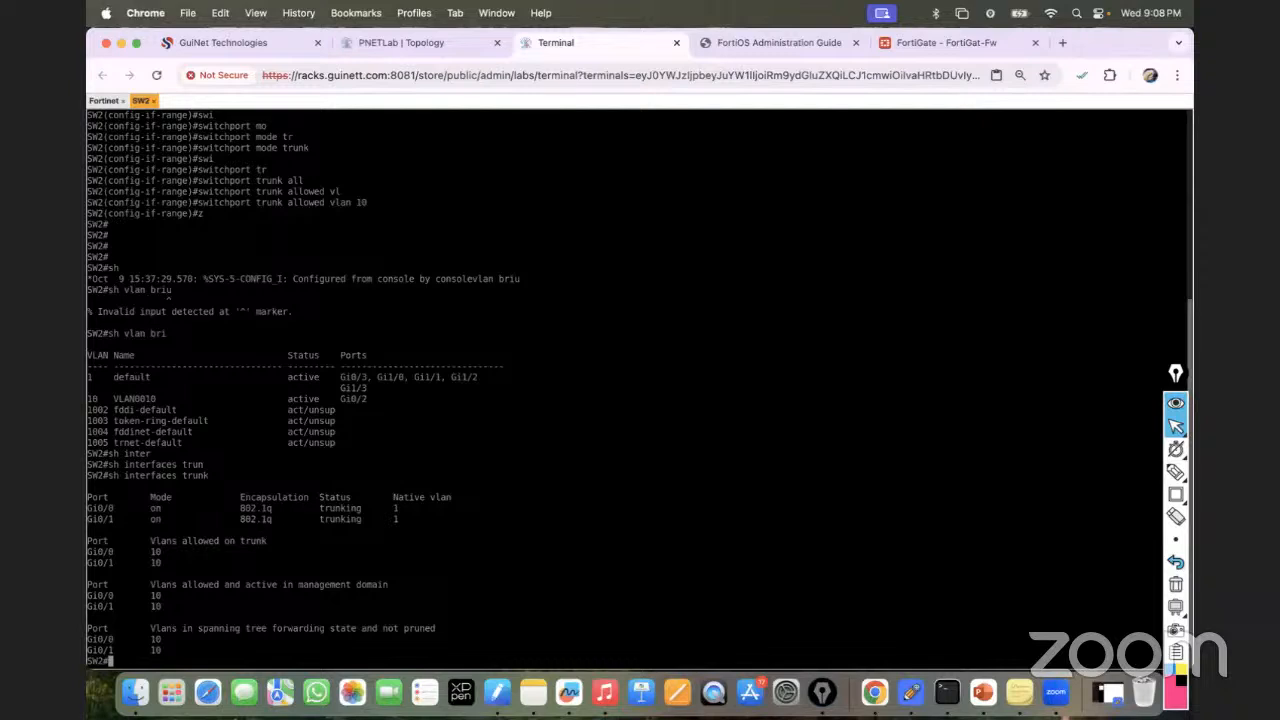
left_click_drag(237, 519, 272, 519)
left_click(920, 43)
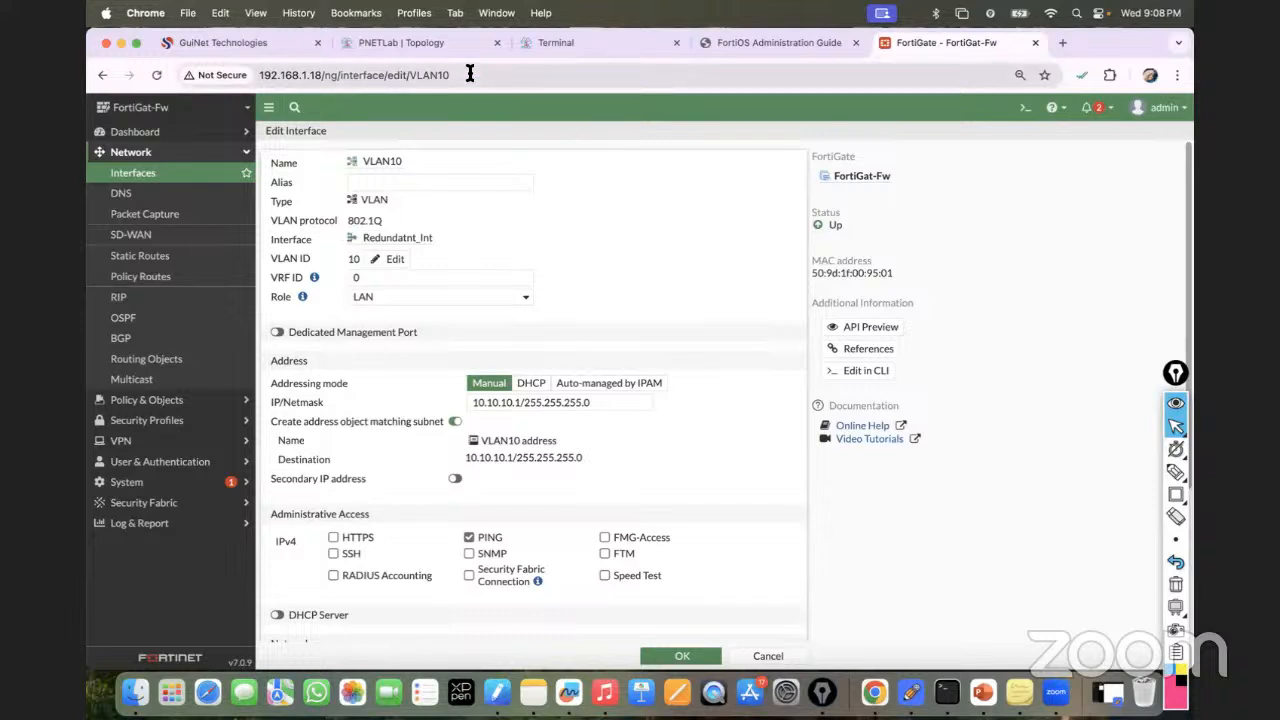
Save SW2's running configuration with 'wr' after checking the topology and FortiGate's VLAN10 page.
left_click(403, 50)
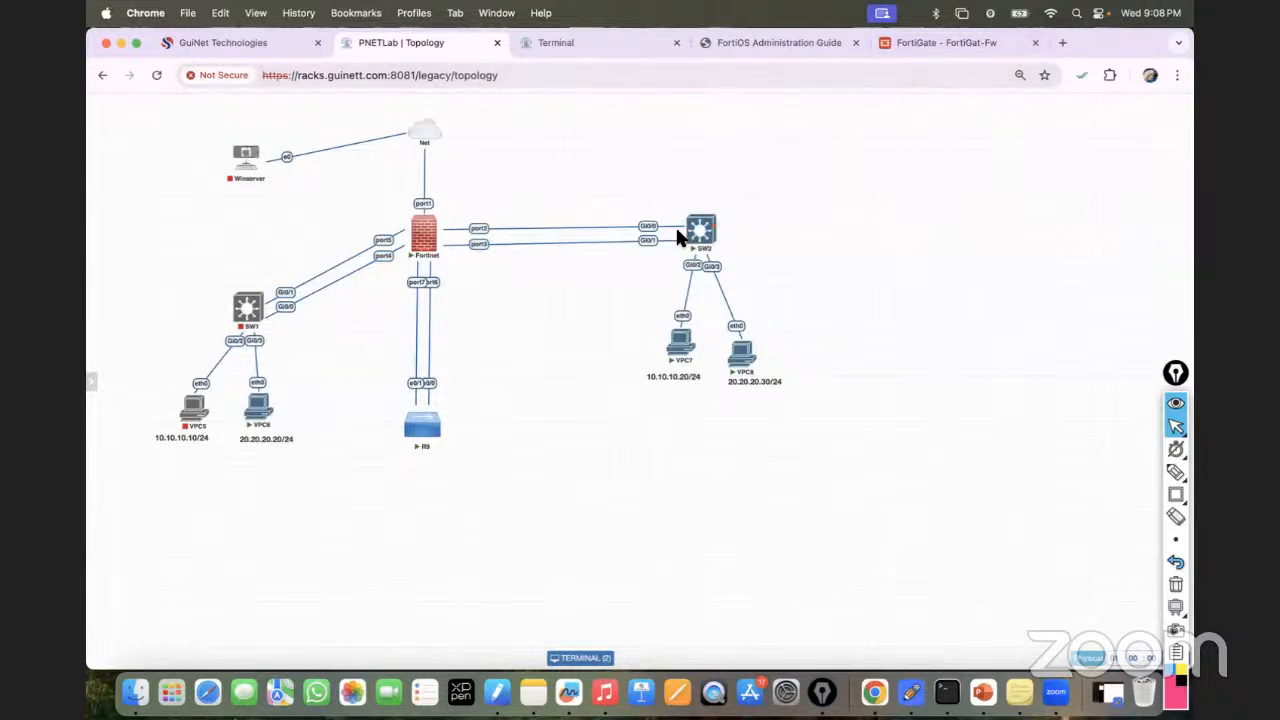
left_click(921, 55)
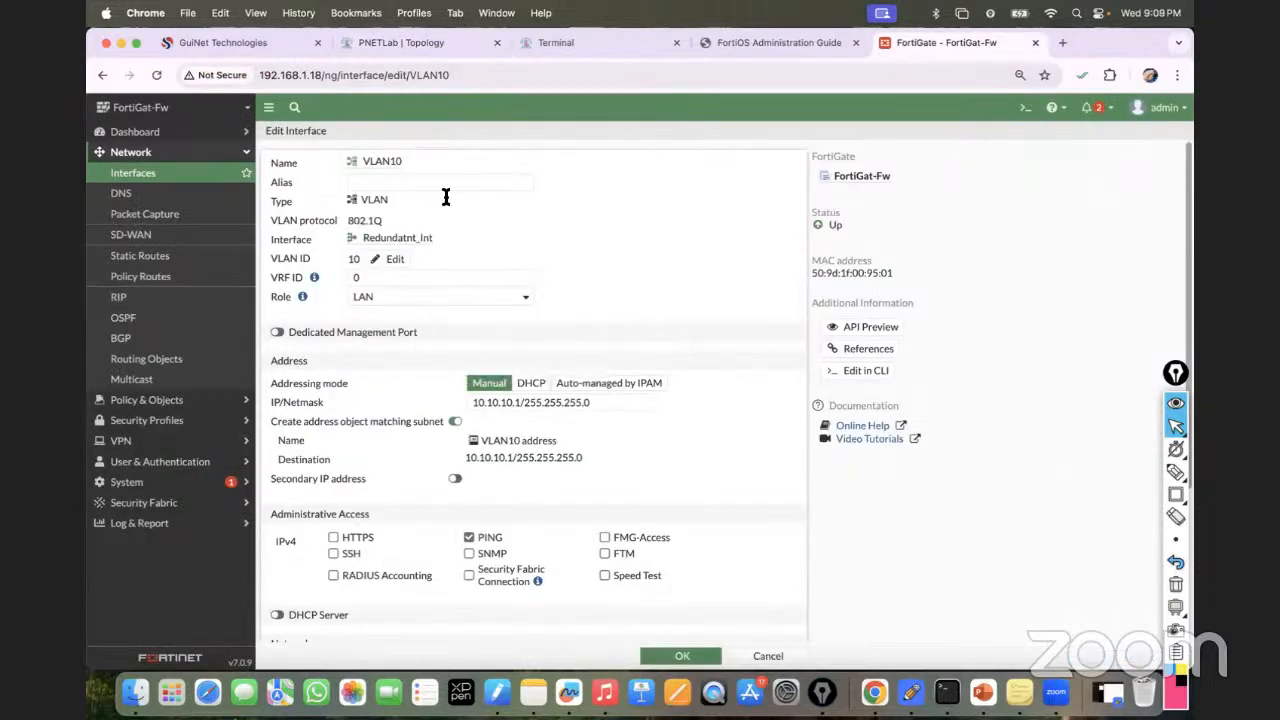
left_click(560, 42)
type("wr")
key("Return")
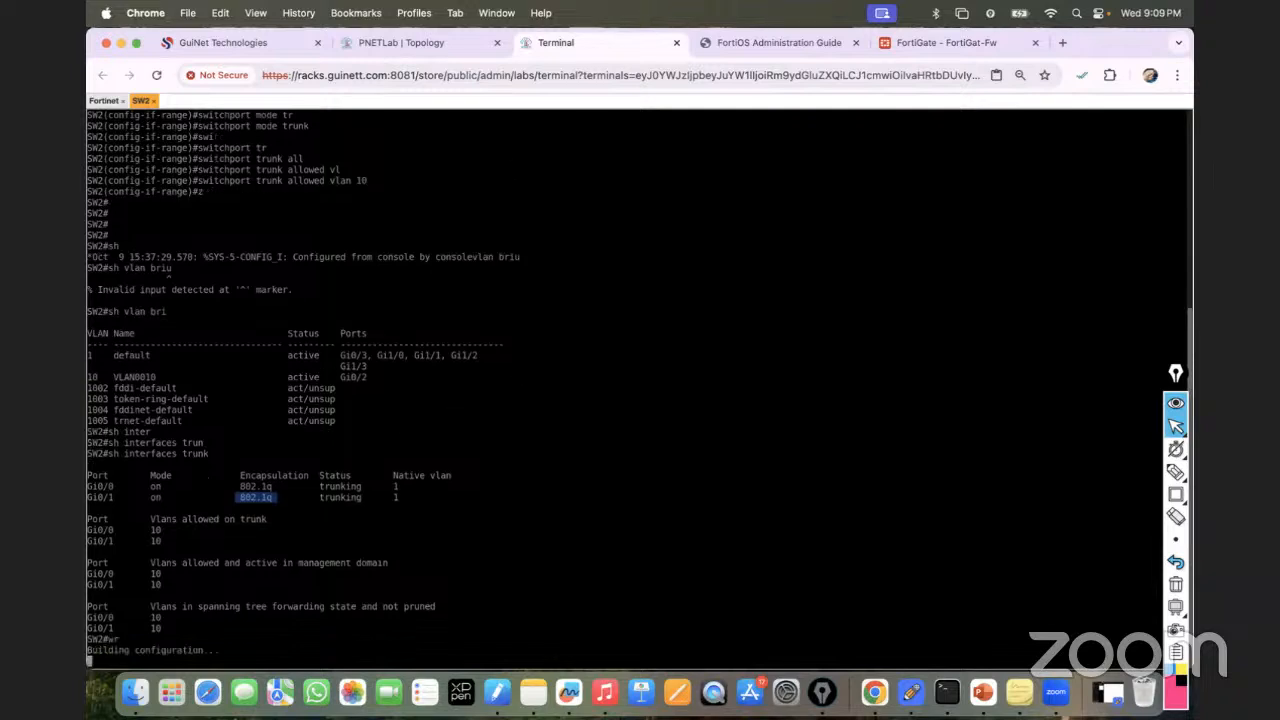
left_click(435, 43)
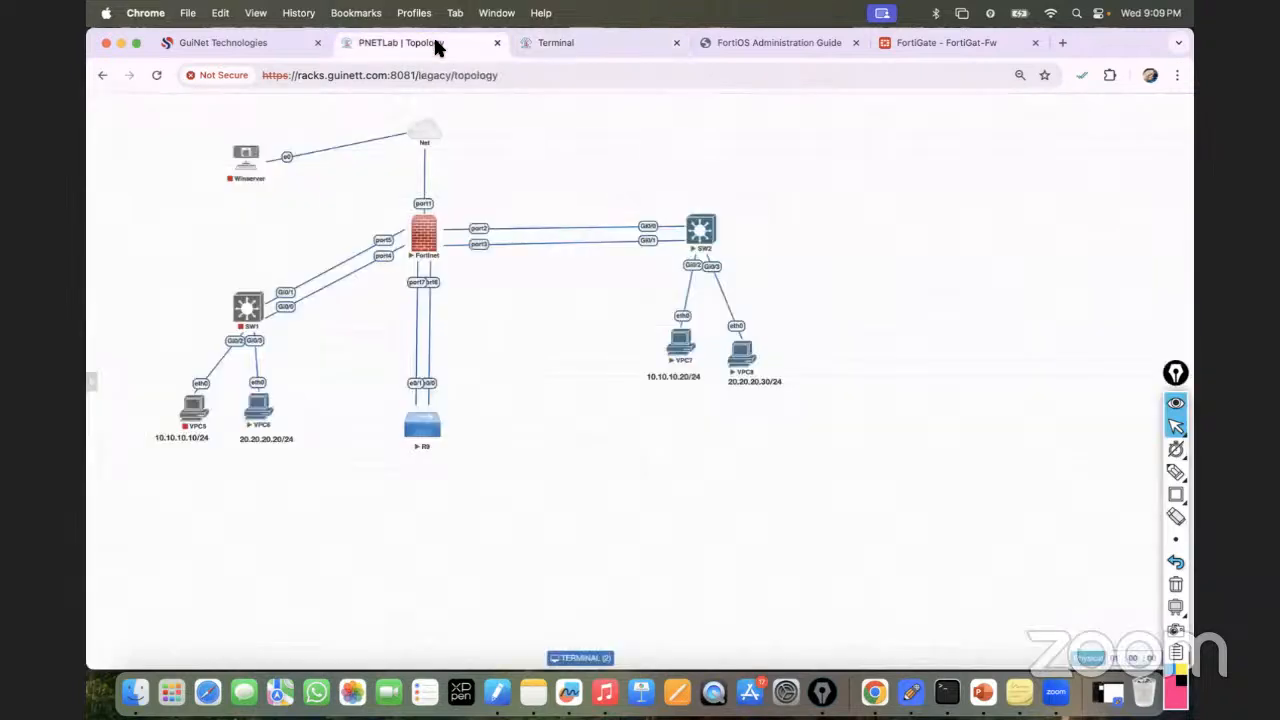
Open VPC7's console and confirm its address 10.10.10.20/24 with 'show ip'.
left_click(680, 343)
type("show ip")
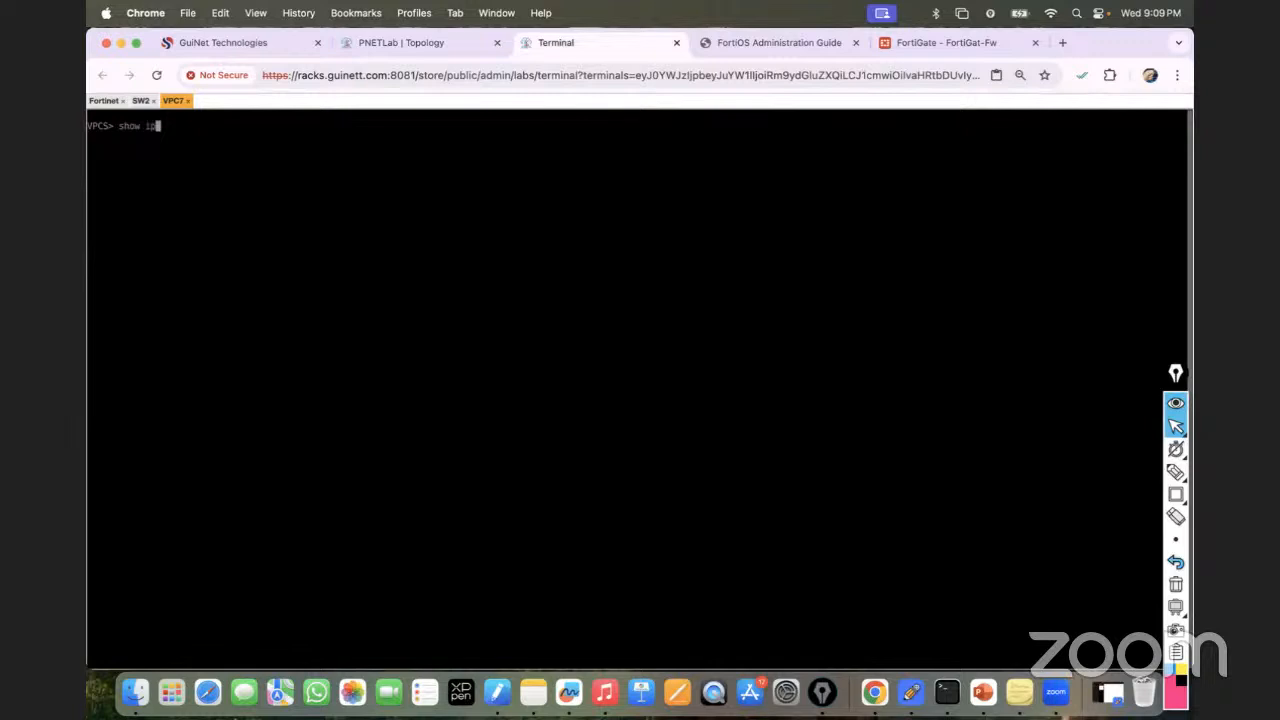
key("Return")
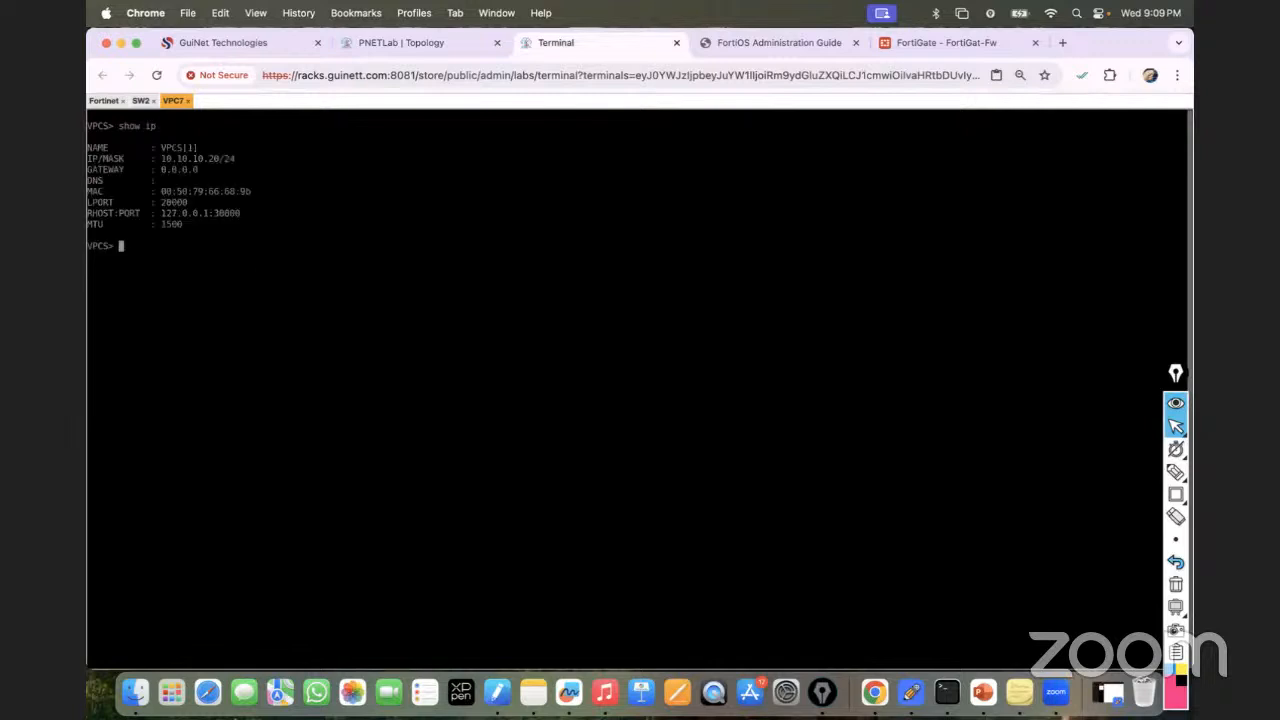
type("ping")
In FortiGate's interface list, expand Redundatnt_Int to confirm VLAN10's gateway 10.10.10.1.
left_click(915, 48)
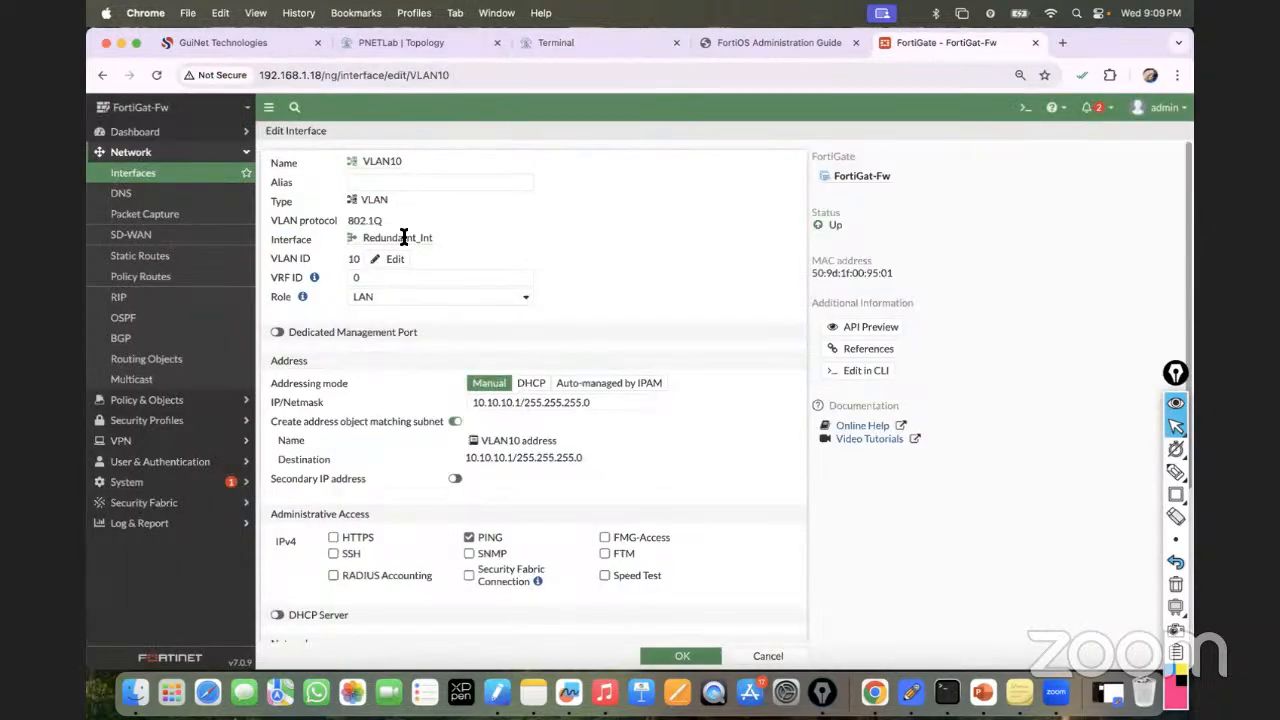
left_click(135, 193)
left_click(146, 176)
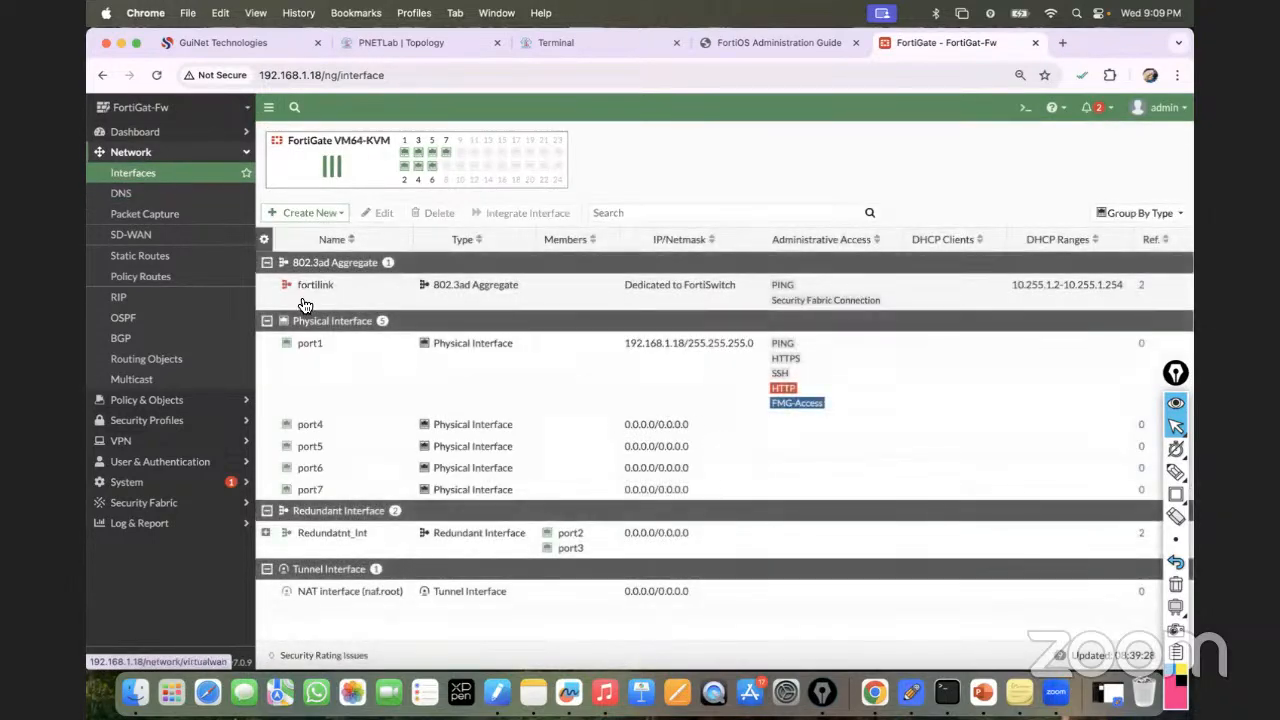
left_click(268, 533)
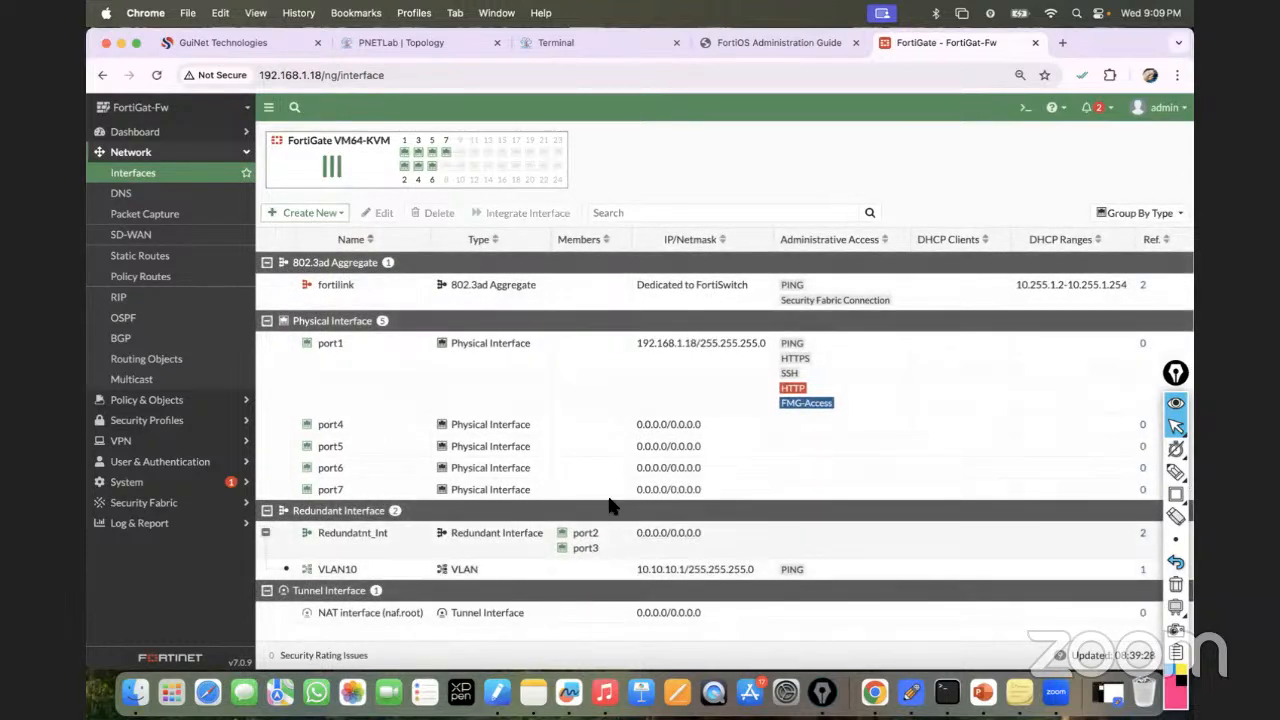
left_click(567, 43)
Ping 10.10.10.1 from VPC7, stop it, then restart it as a continuous ping with -t.
type("ping 10.10.10.1")
key("Return")
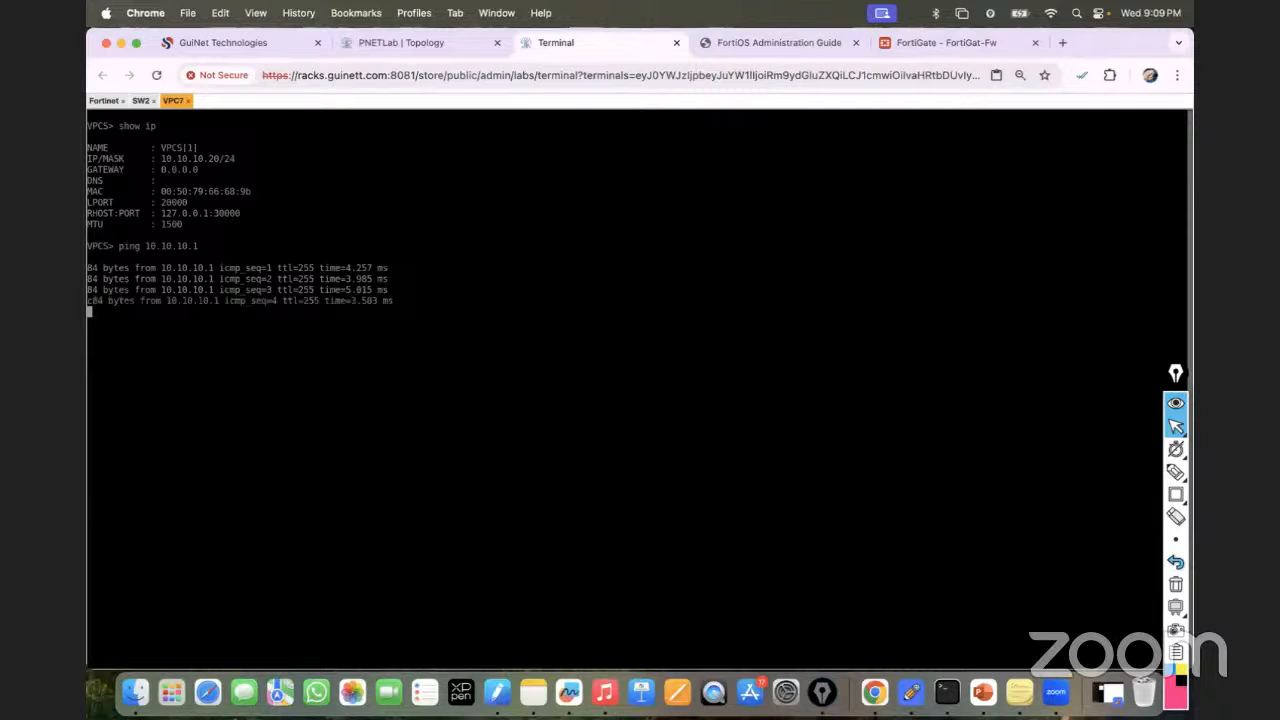
type("c")
key("Return")
key("Up")
type("-t")
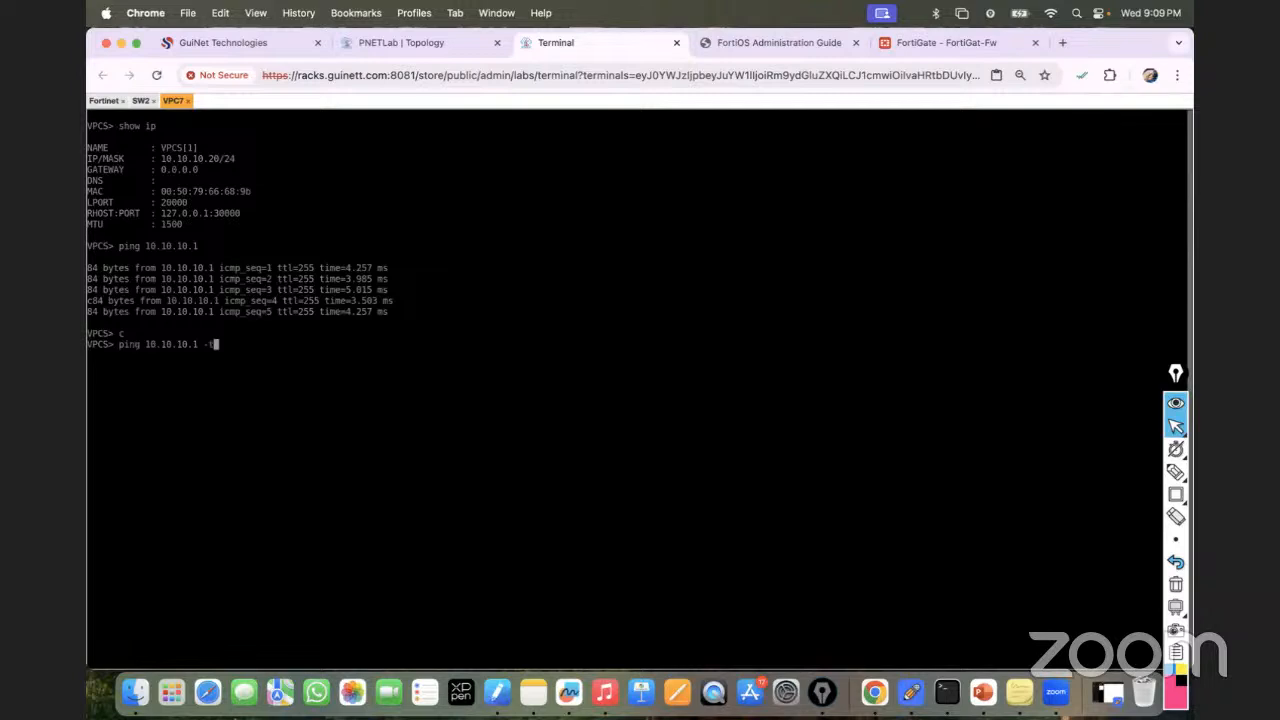
key("Return")
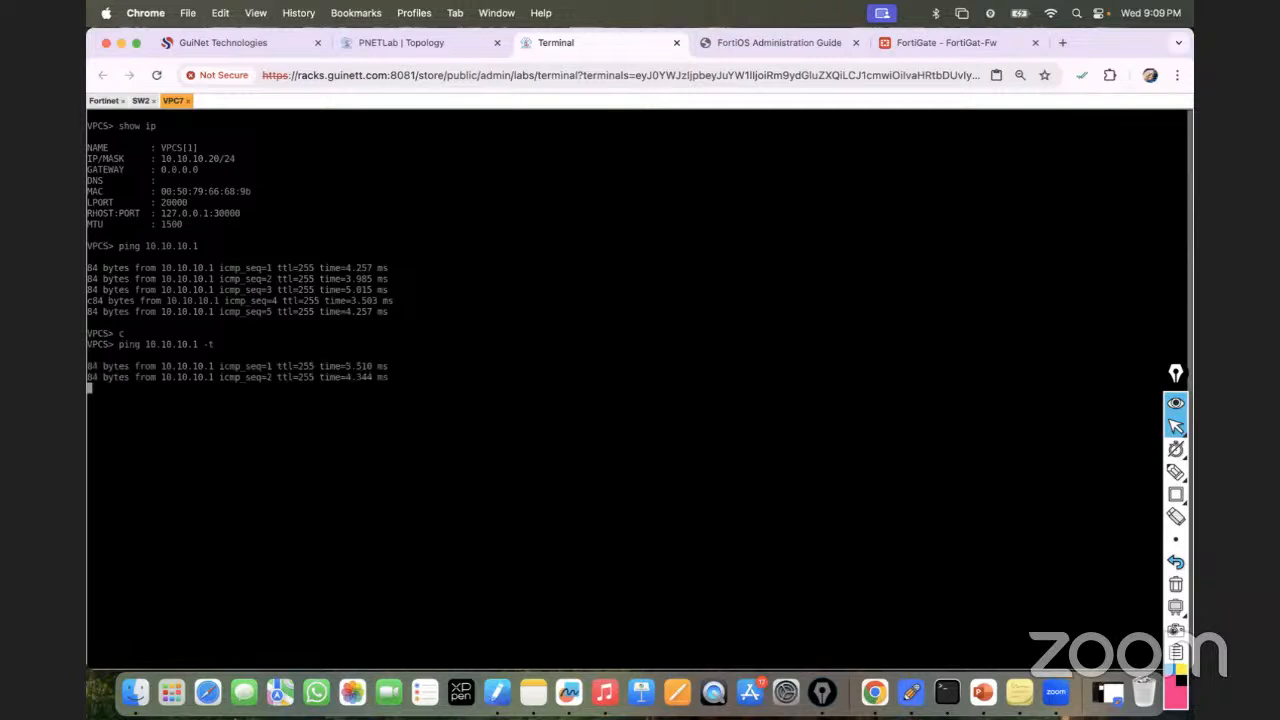
left_click(401, 41)
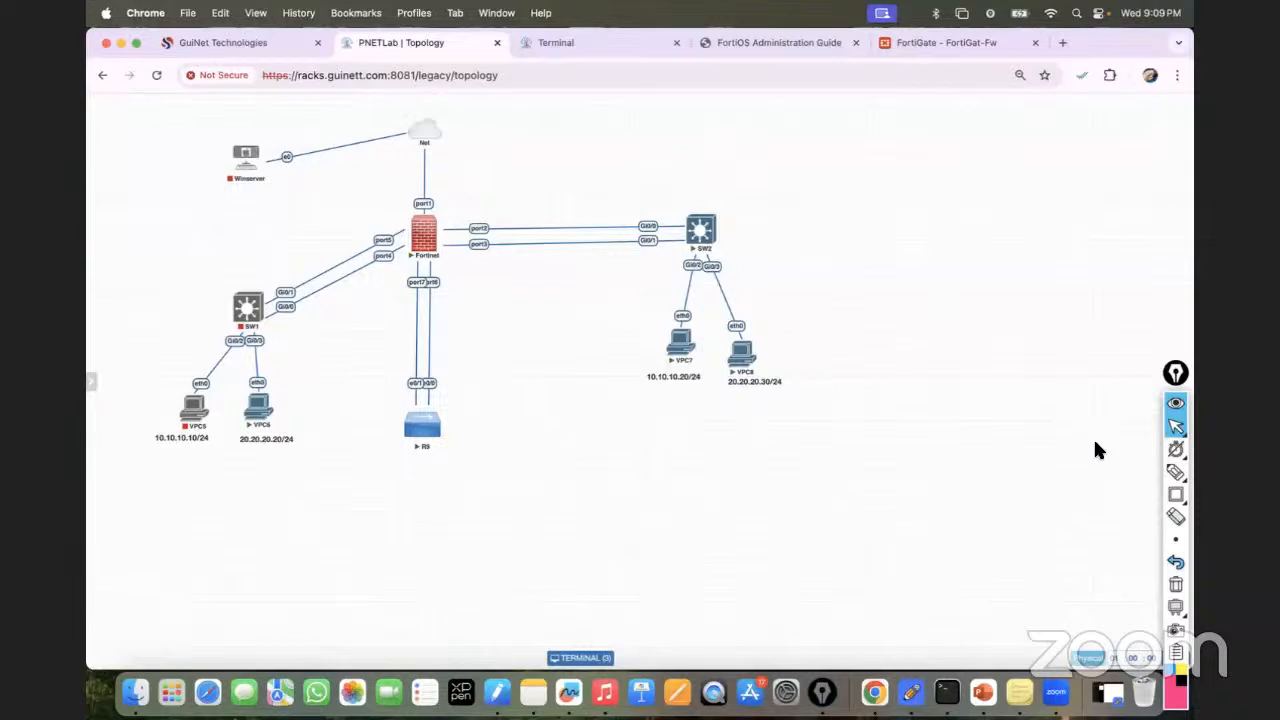
Mark the port2 and port3 links with red X's in Epic Pen, then erase them.
left_click(1176, 472)
left_click_drag(556, 247, 560, 253)
mouse_move(561, 237)
left_mouse_down()
mouse_move(547, 259)
mouse_move(554, 233)
left_mouse_up()
left_click_drag(553, 222, 546, 234)
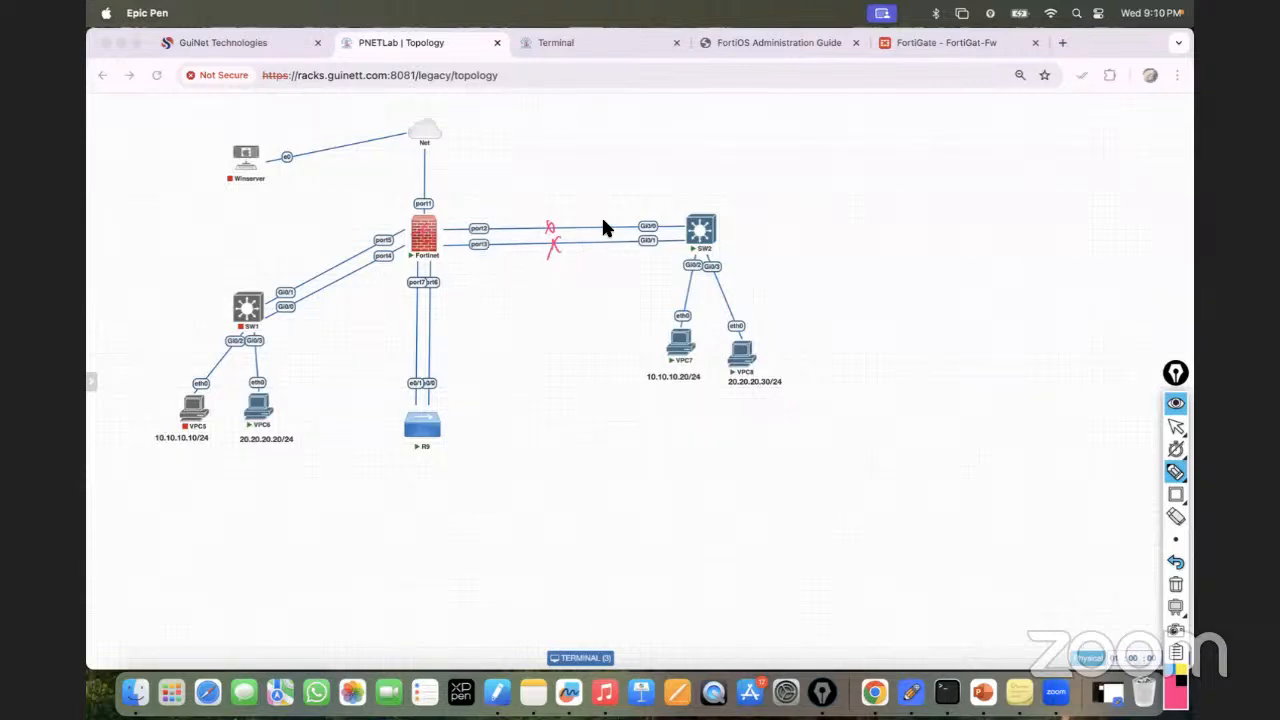
left_click(1175, 587)
Circle SW2's Gi0/0–Gi0/1 ports, note 802.1Q/ISL, then clear everything and return to the cursor.
mouse_move(657, 223)
left_mouse_down()
mouse_move(643, 229)
mouse_move(700, 191)
mouse_move(753, 195)
left_mouse_up()
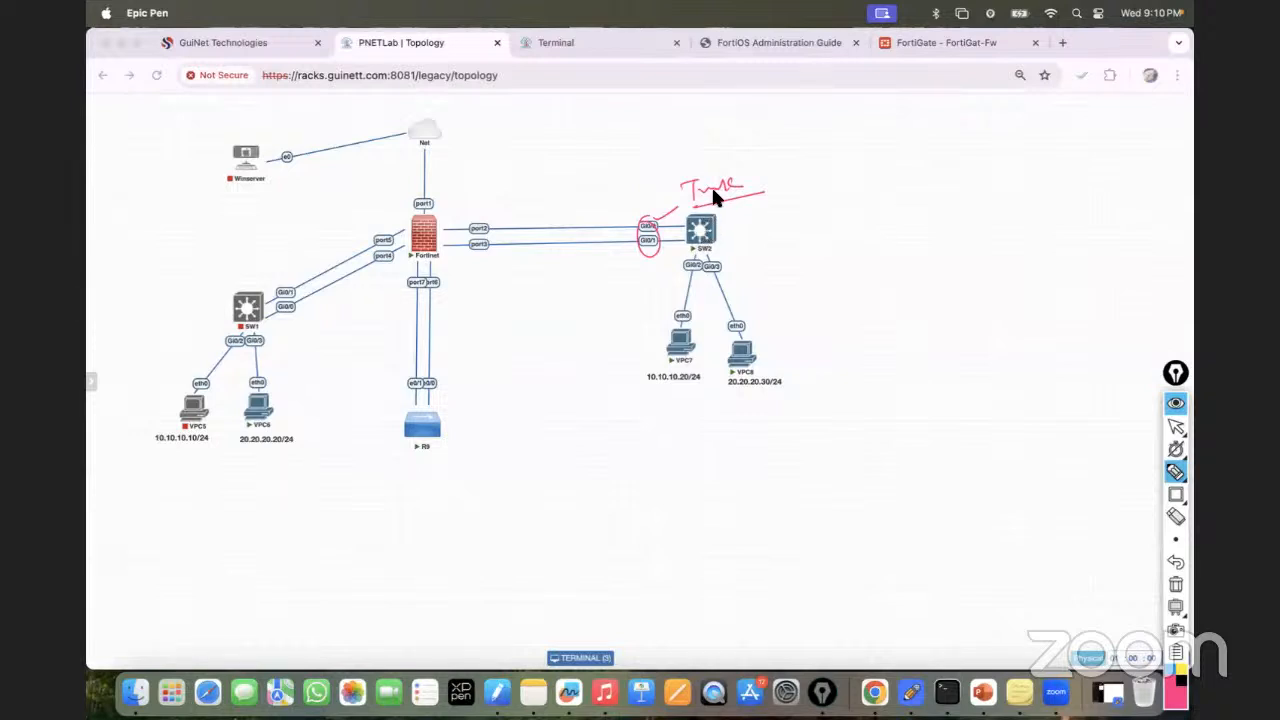
left_click(1172, 581)
mouse_move(652, 220)
left_mouse_down()
mouse_move(699, 161)
mouse_move(757, 163)
mouse_move(743, 186)
mouse_move(786, 178)
left_mouse_up()
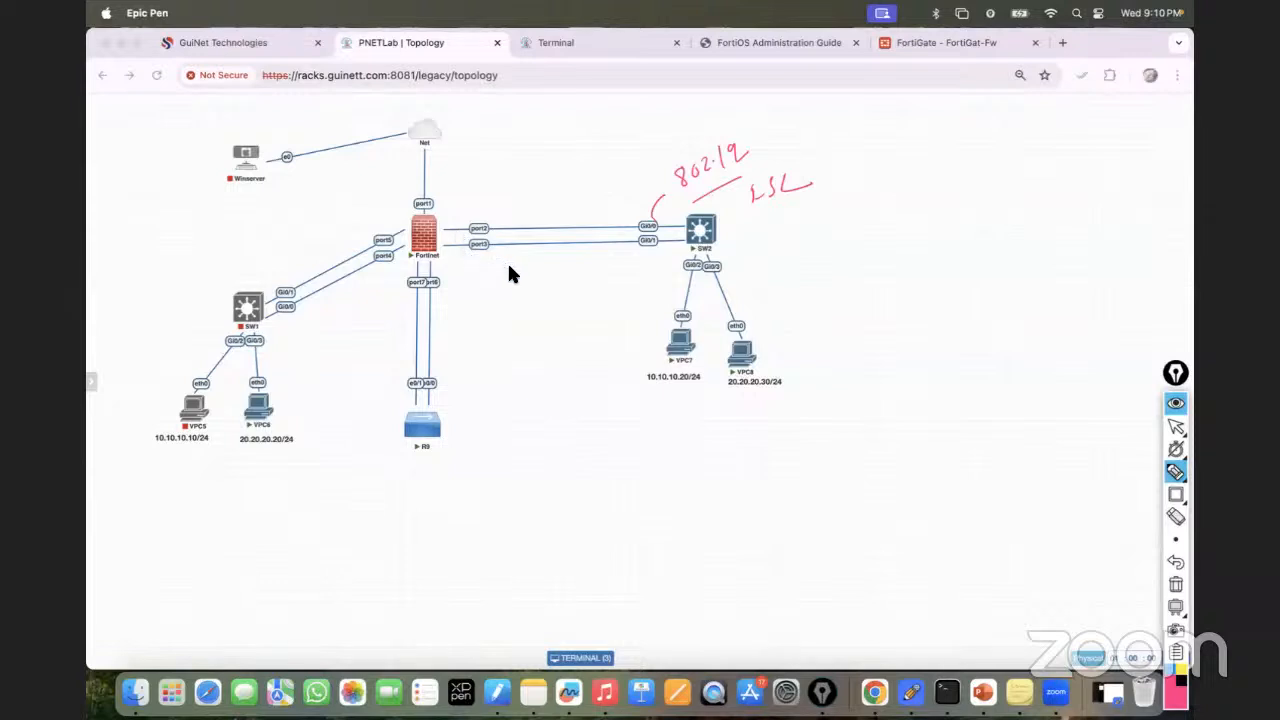
mouse_move(794, 172)
left_mouse_down()
mouse_move(760, 206)
mouse_move(810, 180)
left_mouse_up()
mouse_move(740, 133)
left_mouse_down()
mouse_move(700, 214)
mouse_move(720, 134)
left_mouse_up()
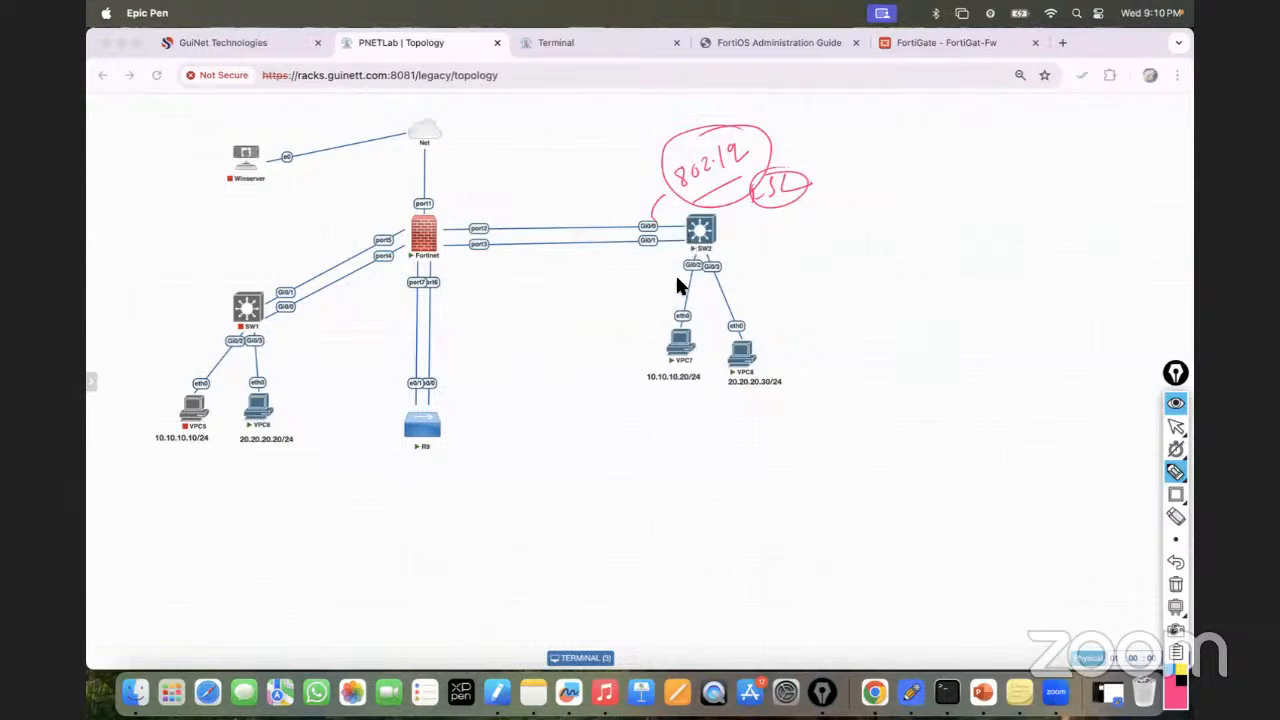
left_click(1176, 584)
left_click(1176, 426)
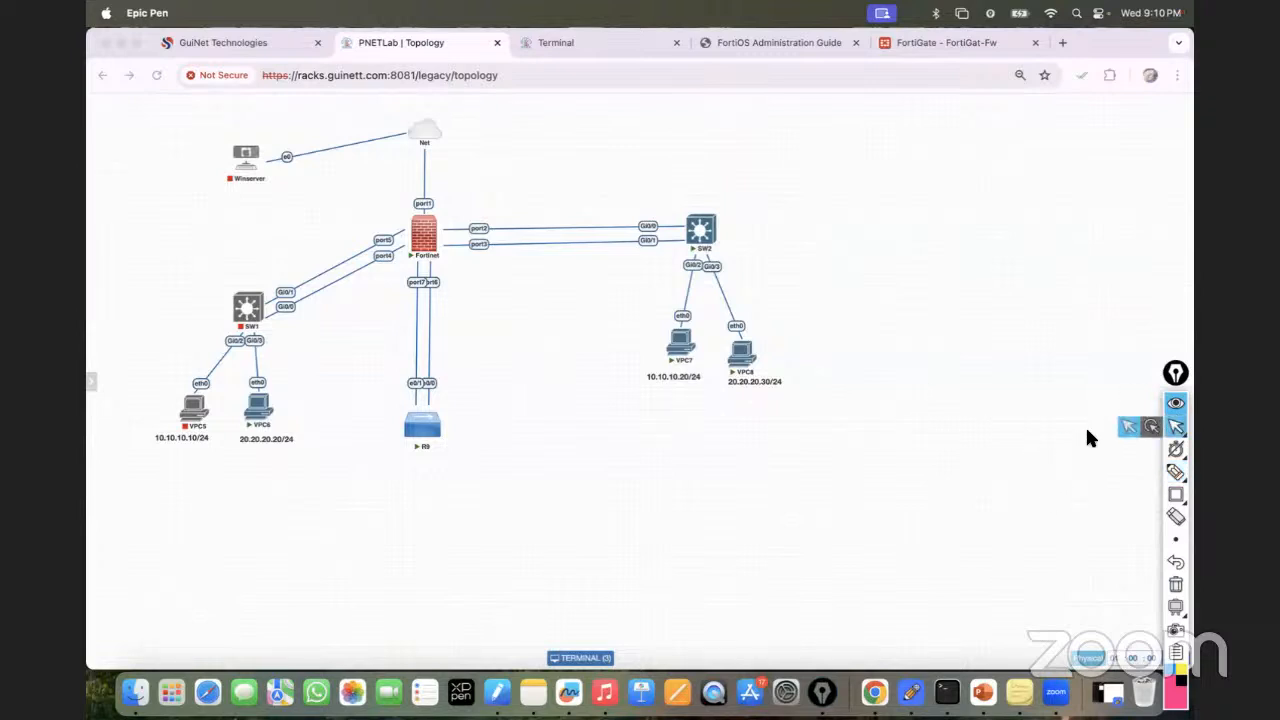
left_click_drag(1172, 376, 1173, 366)
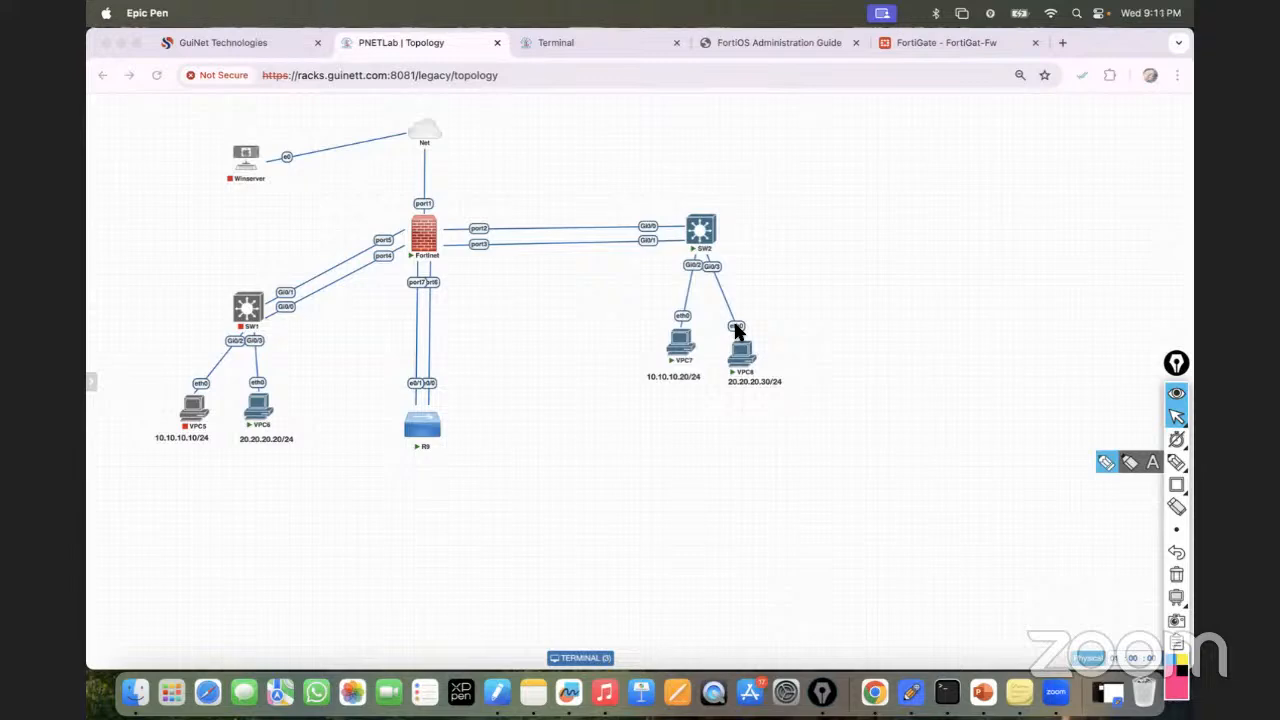
left_click(583, 38)
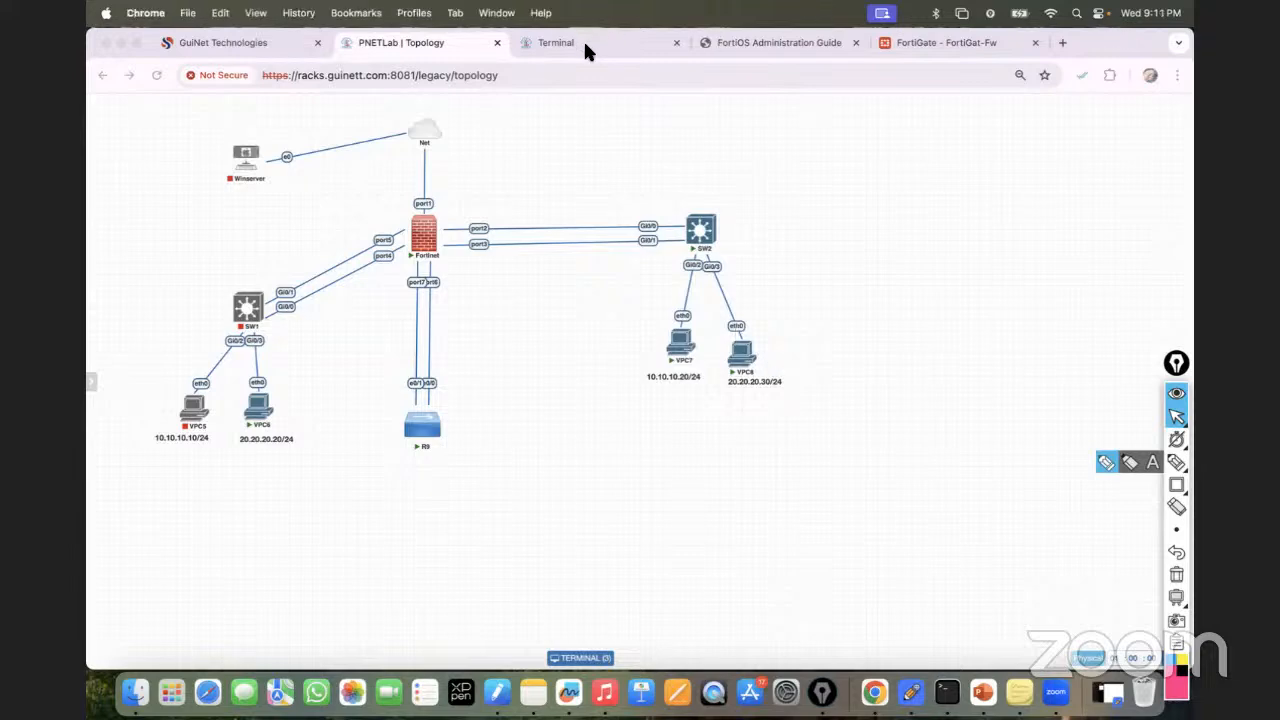
left_click(583, 41)
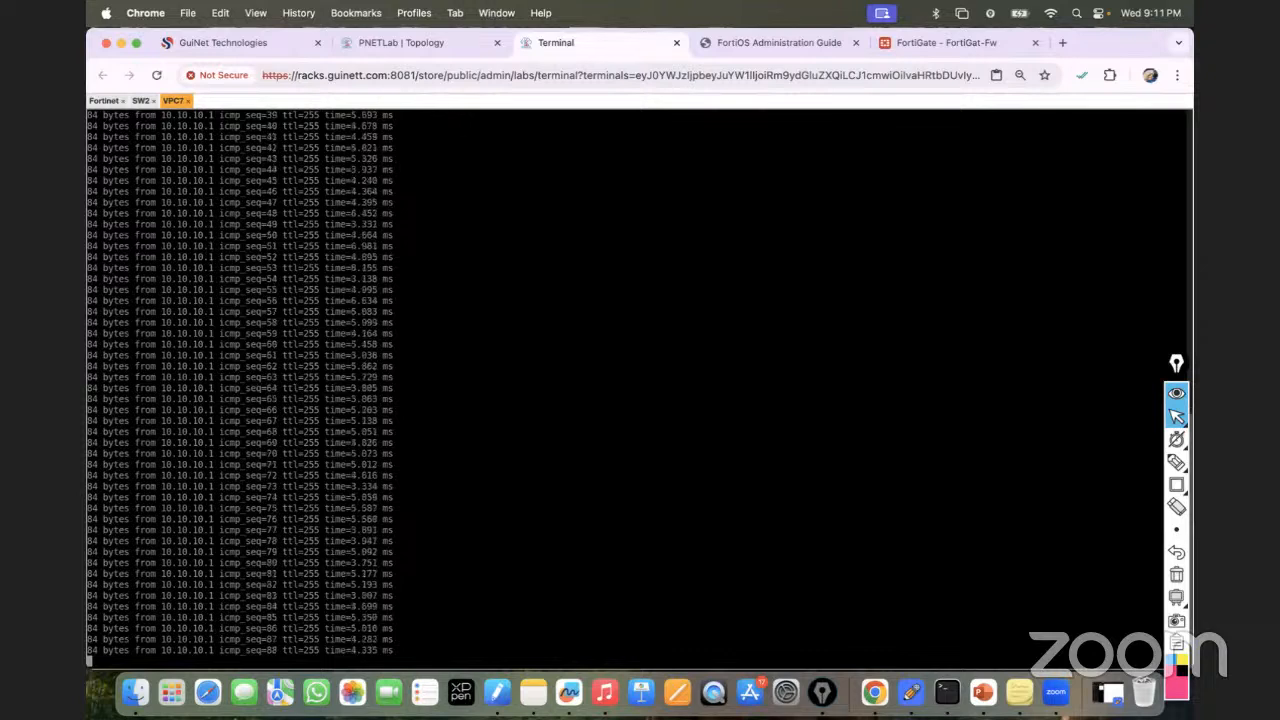
left_click(398, 45)
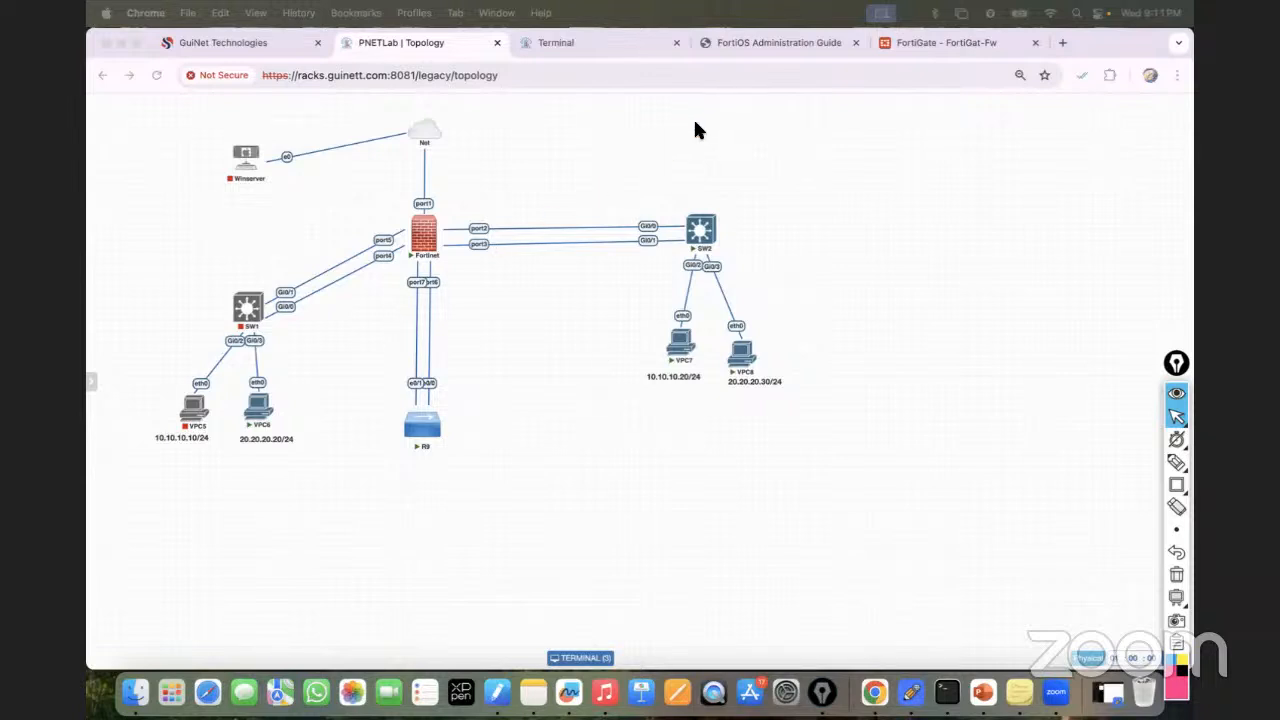
left_click(567, 42)
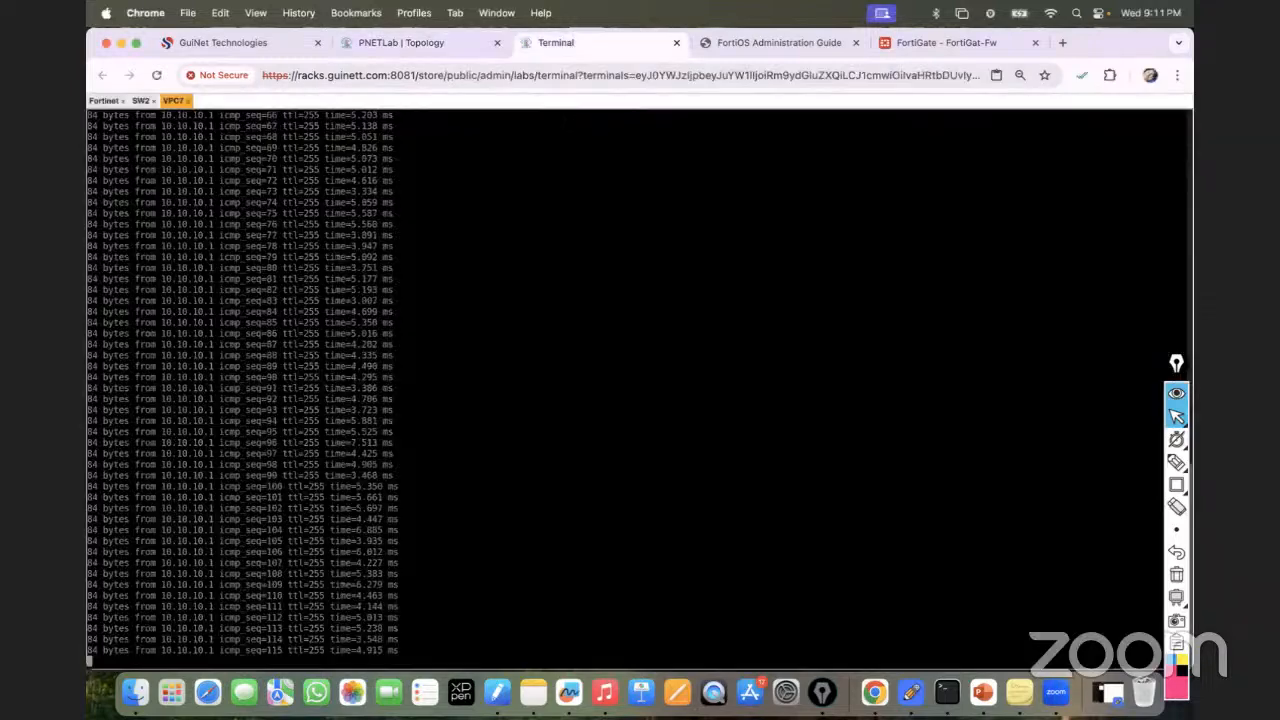
left_click(459, 44)
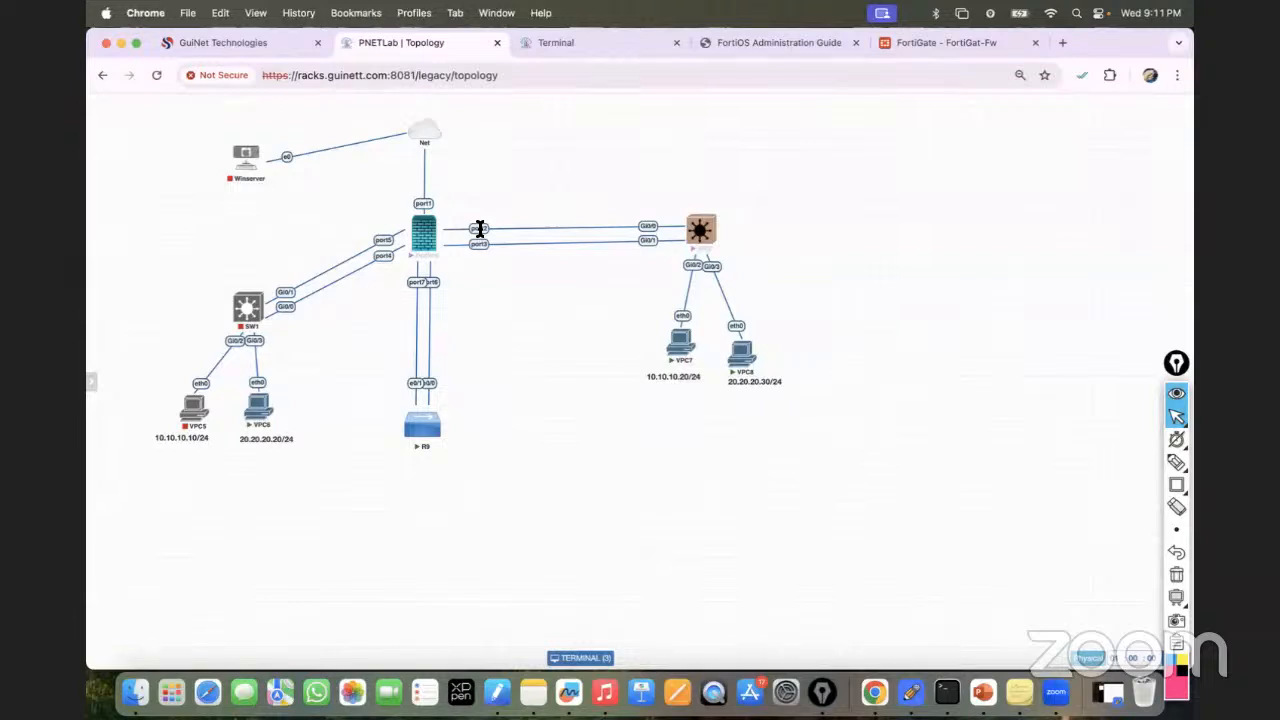
Suspend the Fortinet–SW2 port2 link and confirm VPC7's pings to 10.10.10.1 time out.
right_click(480, 228)
left_click(510, 300)
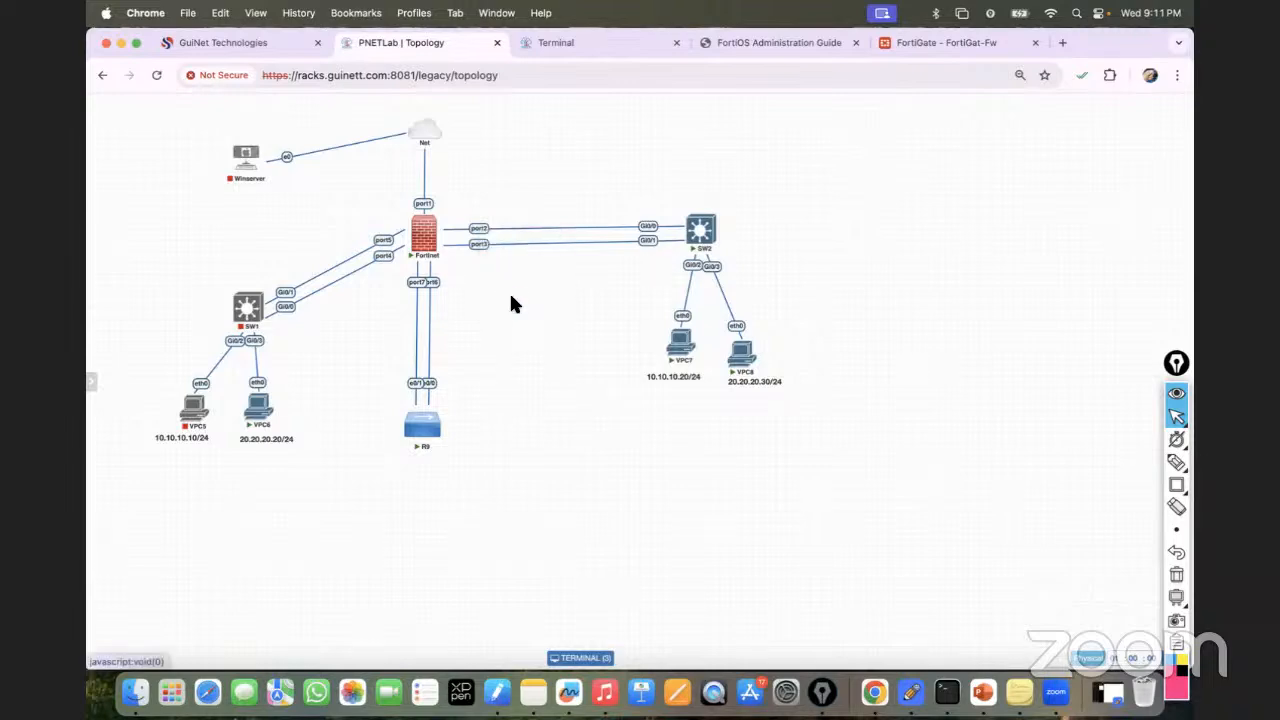
left_click(575, 47)
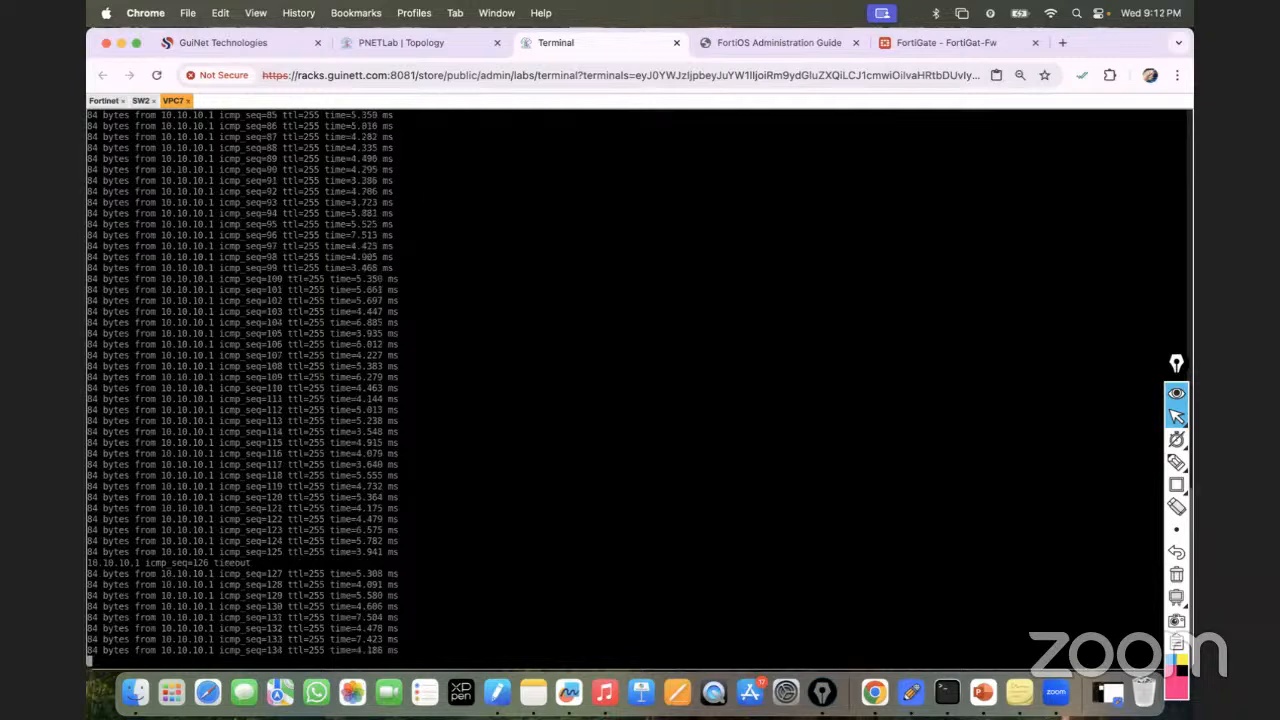
left_click(405, 45)
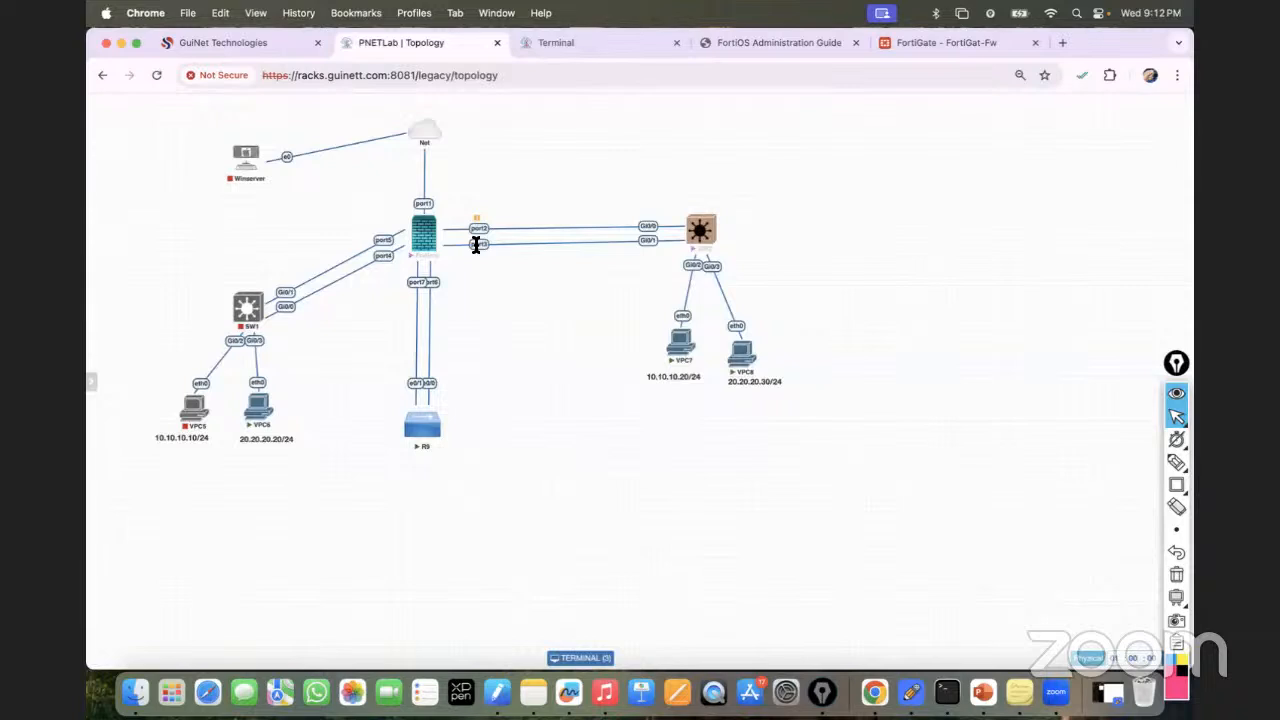
right_click(477, 245)
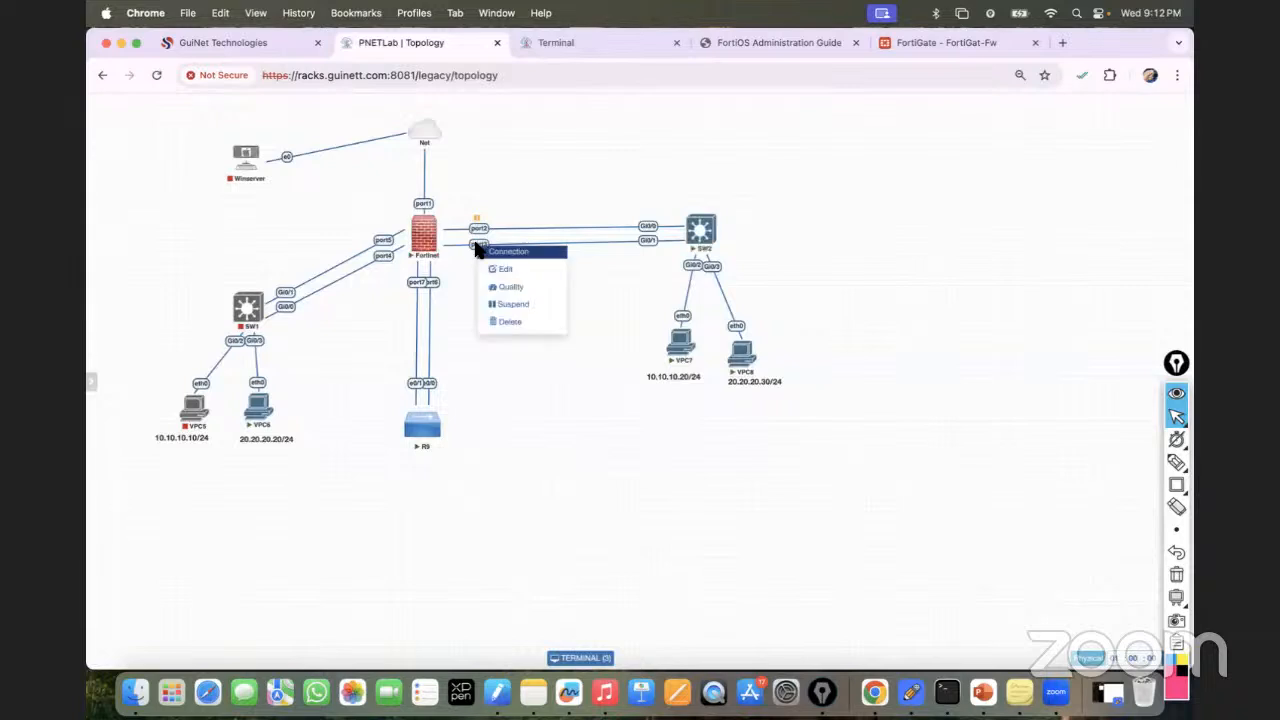
left_click(508, 313)
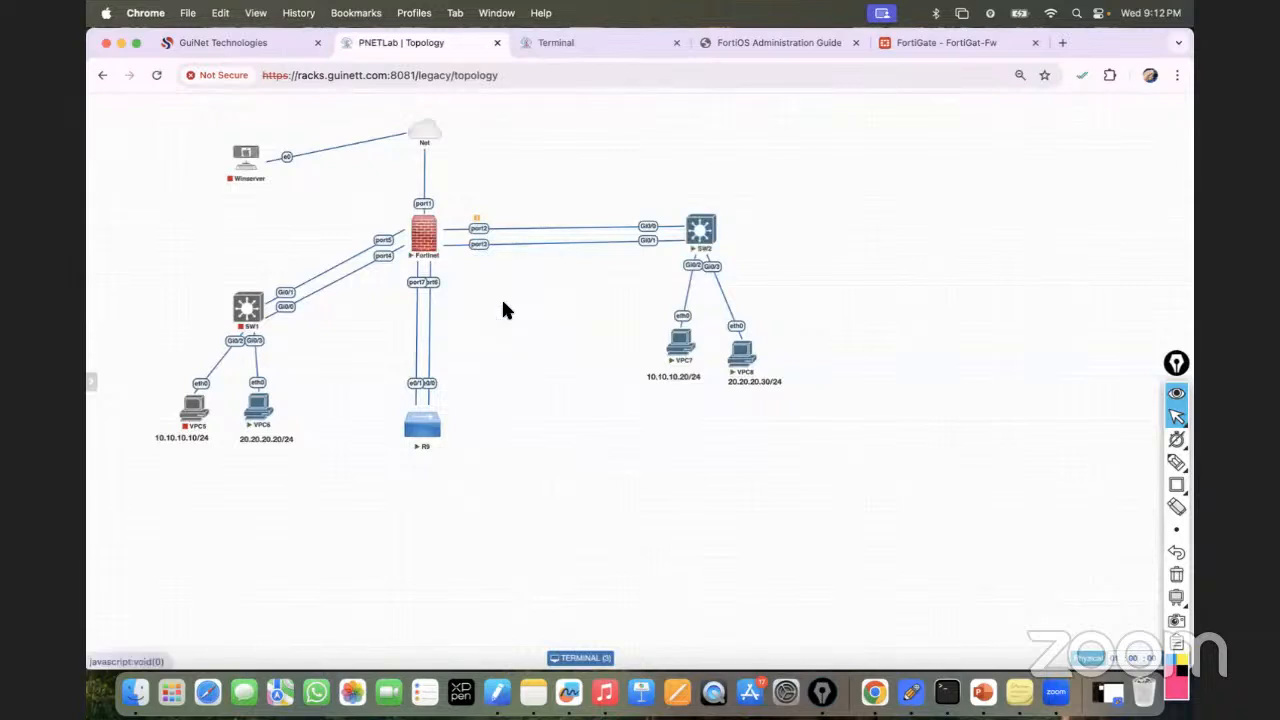
left_click(569, 47)
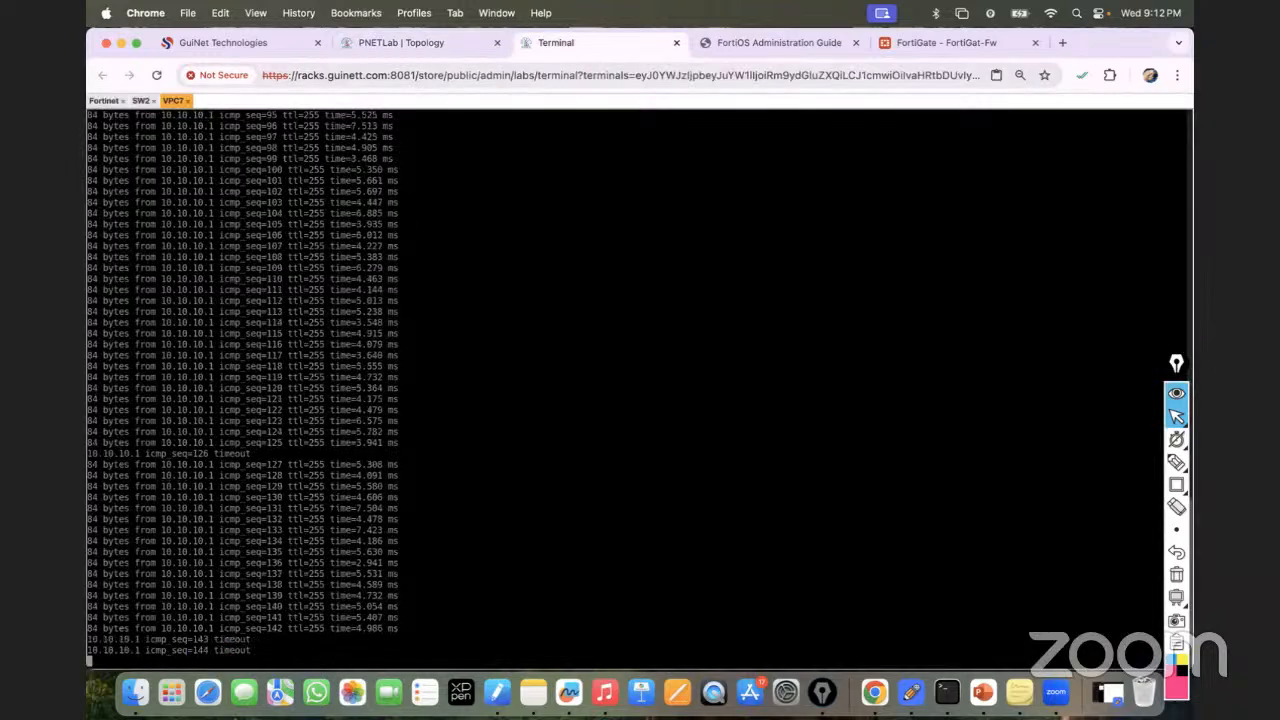
Resume the suspended port2 link and confirm VPC7's pings to 10.10.10.1 reply again.
left_click(412, 42)
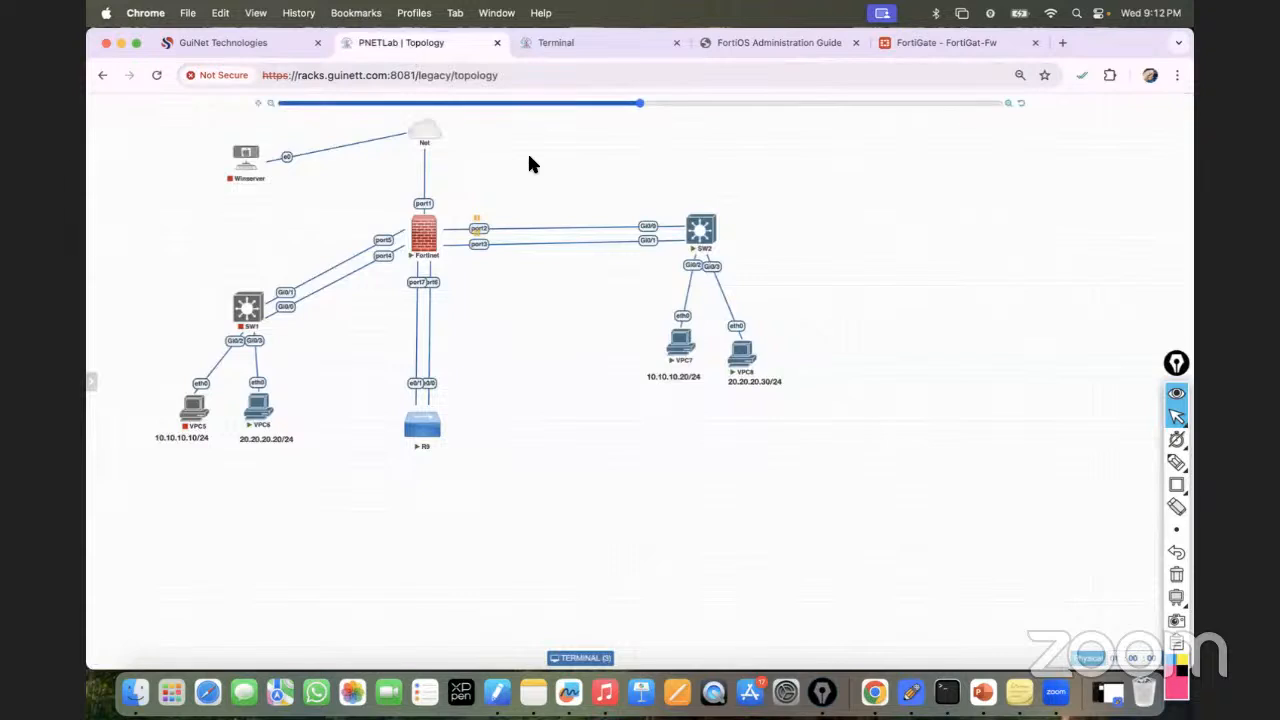
right_click(482, 228)
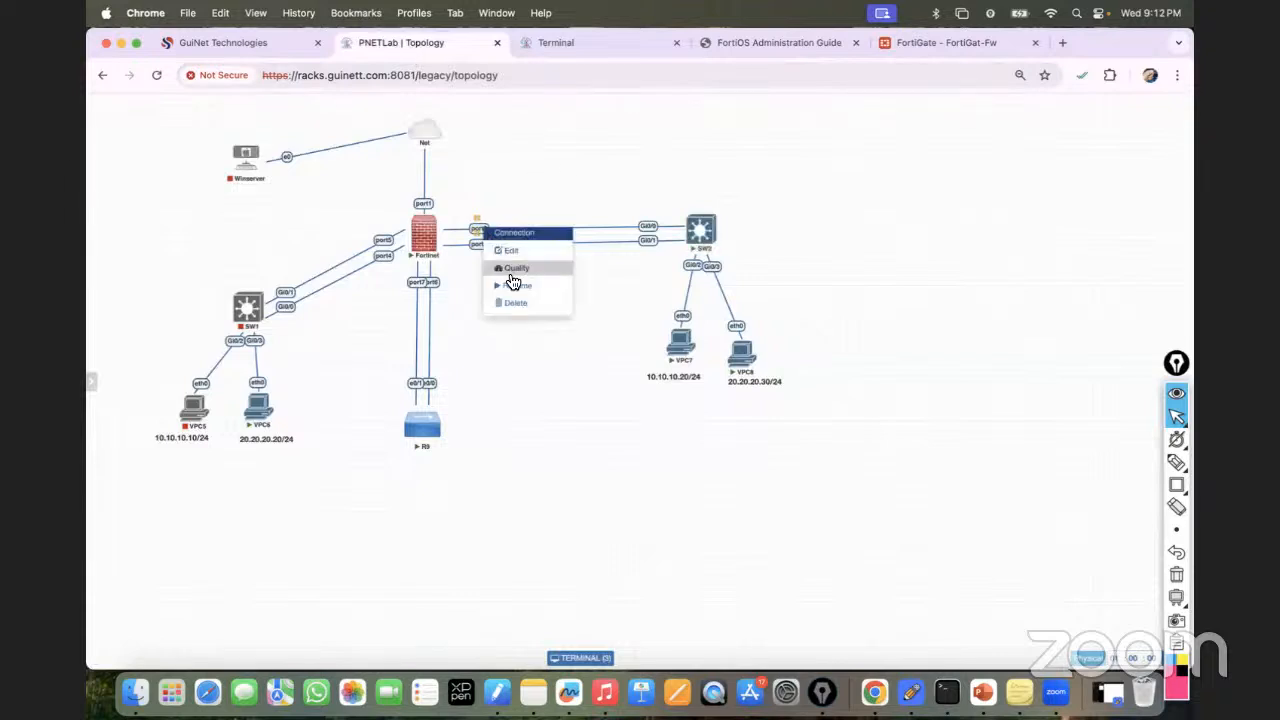
left_click(513, 287)
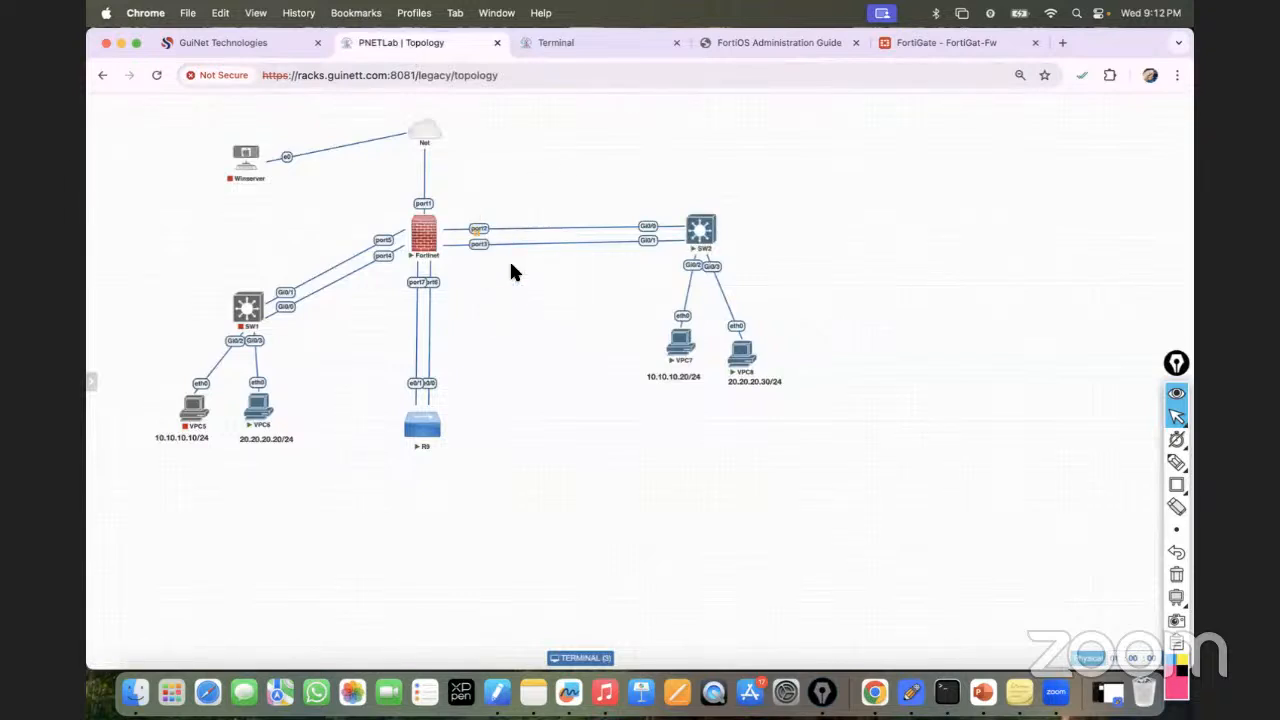
left_click(530, 44)
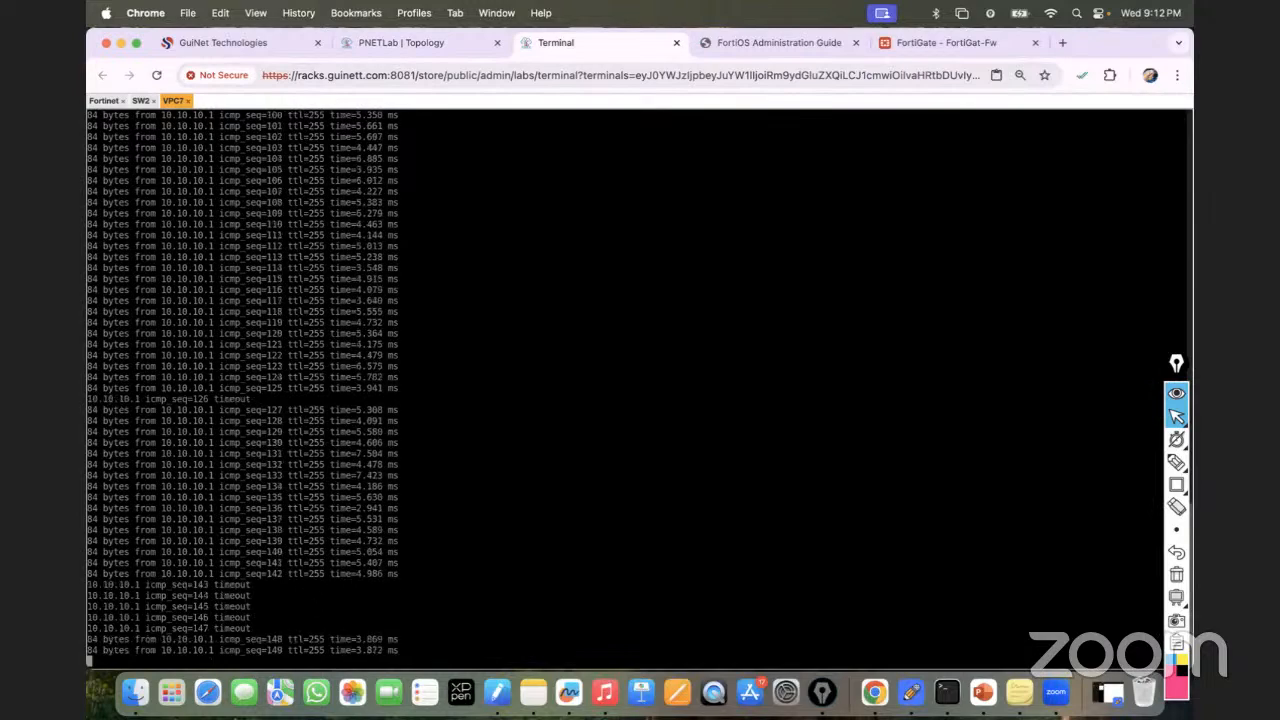
Start VPC5 and SW1, then recheck VPC7's ping output.
left_click(429, 43)
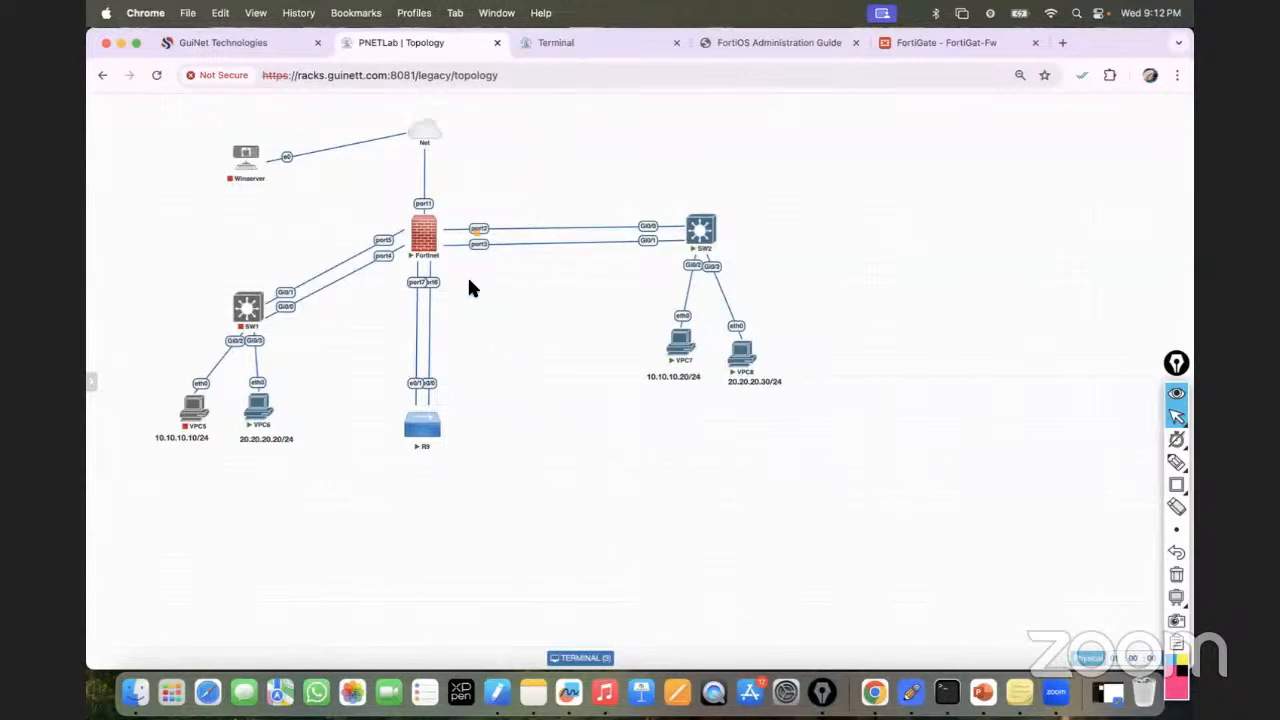
mouse_move(420, 245)
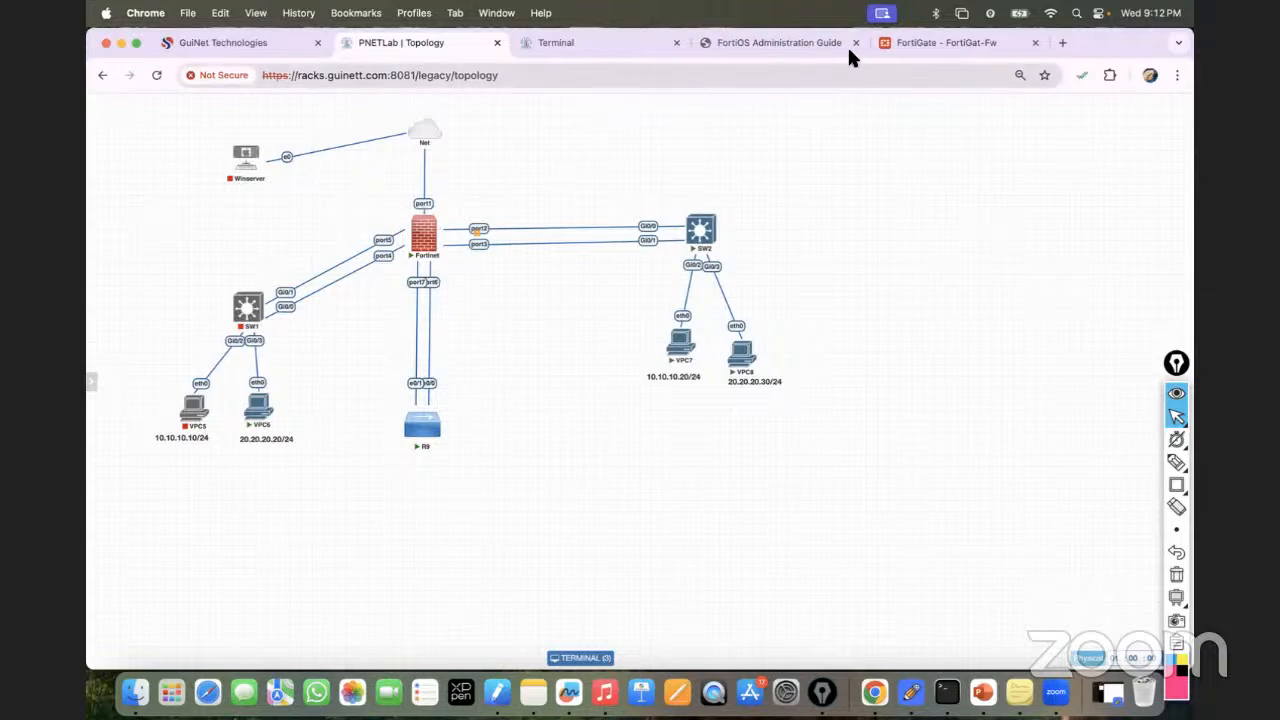
left_click(186, 390)
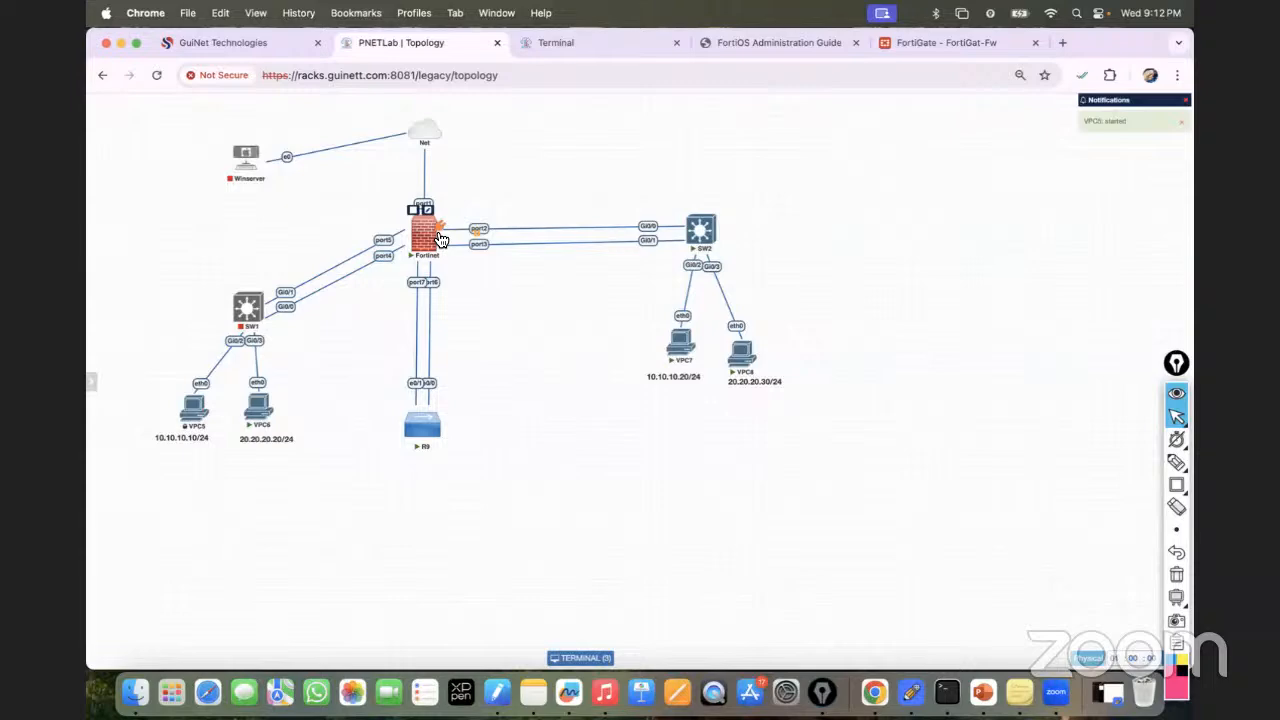
left_click(240, 293)
left_click(596, 36)
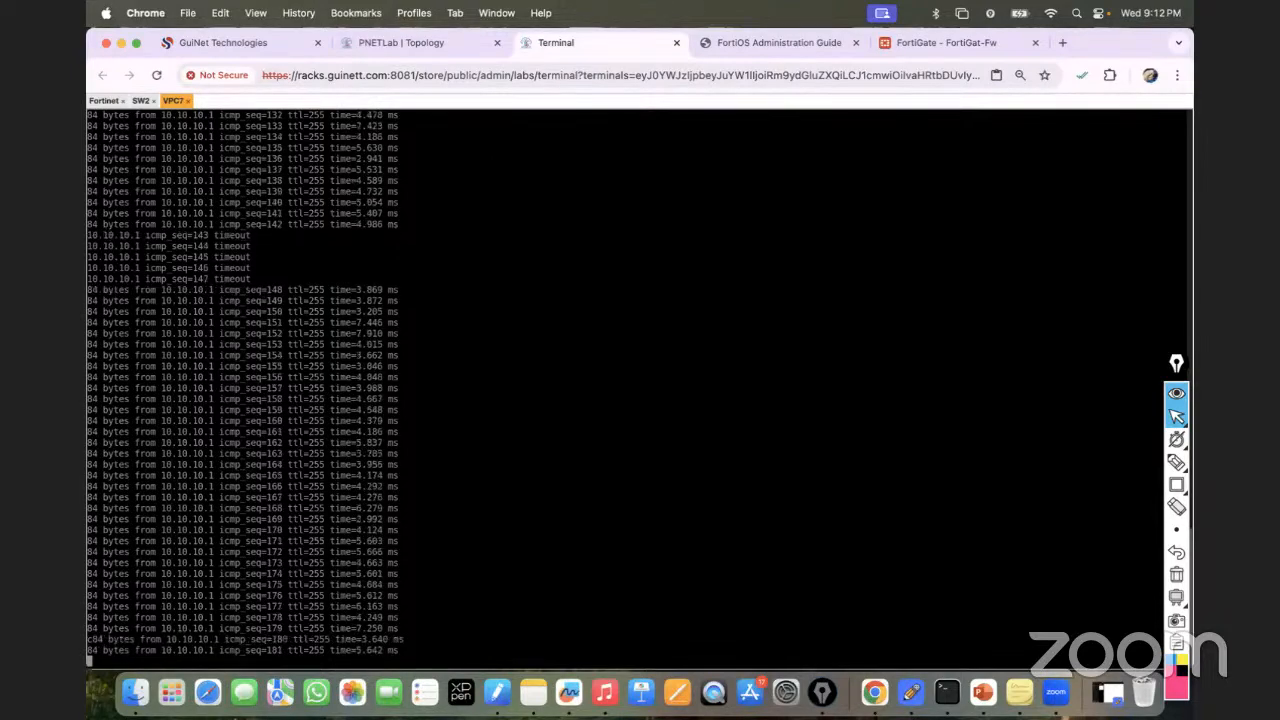
left_click(378, 45)
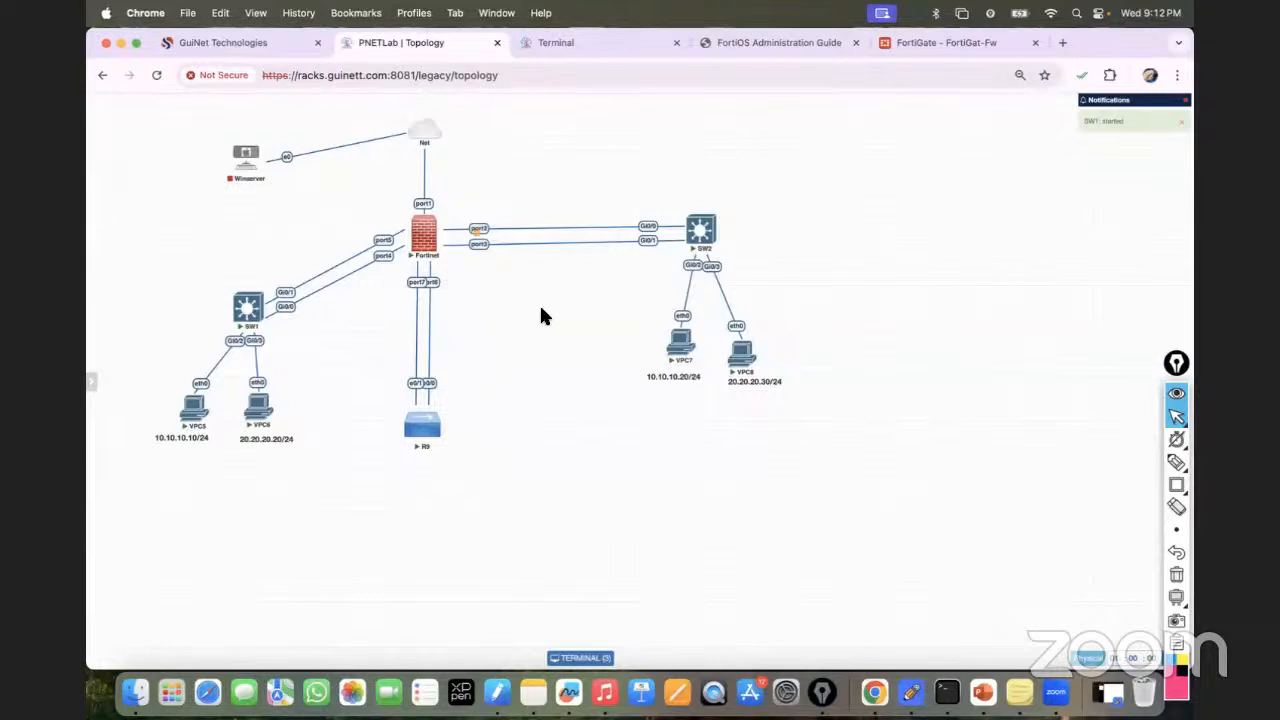
Draw a pink rectangle to the right of VPC8 and label it 'SW'.
mouse_move(1176, 486)
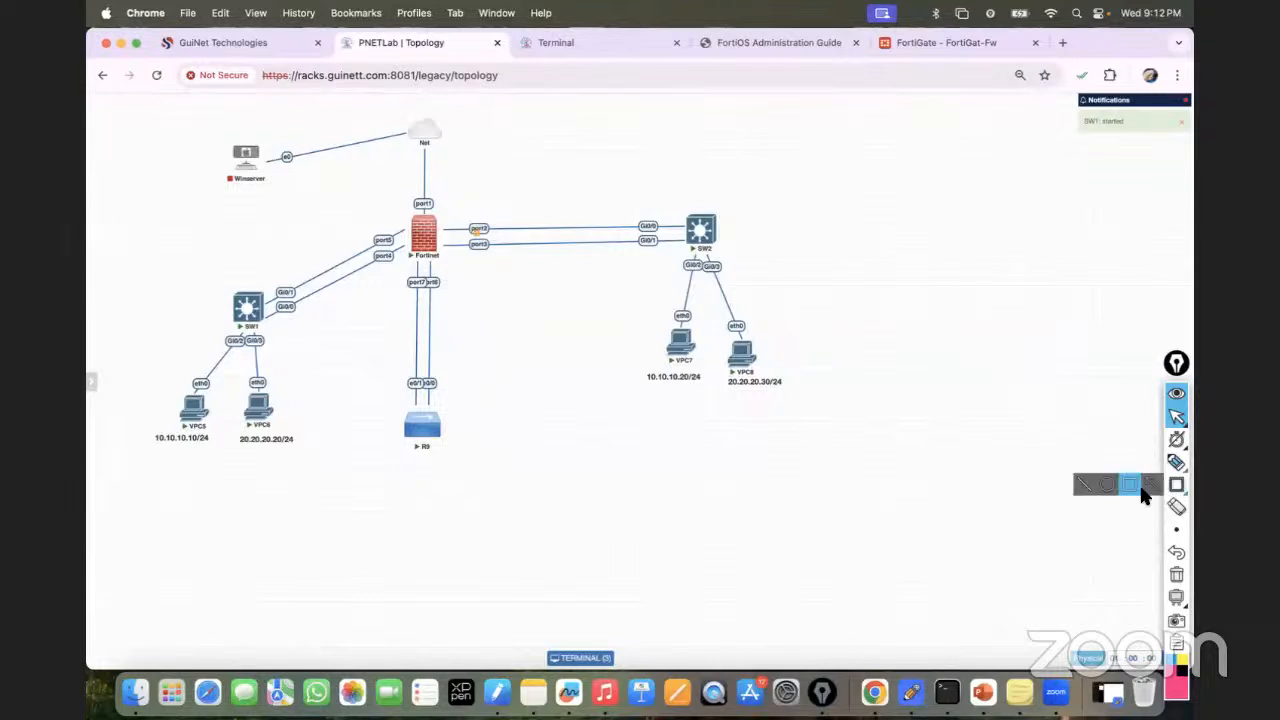
left_click(1076, 480)
left_click_drag(901, 342, 983, 376)
left_click(1176, 461)
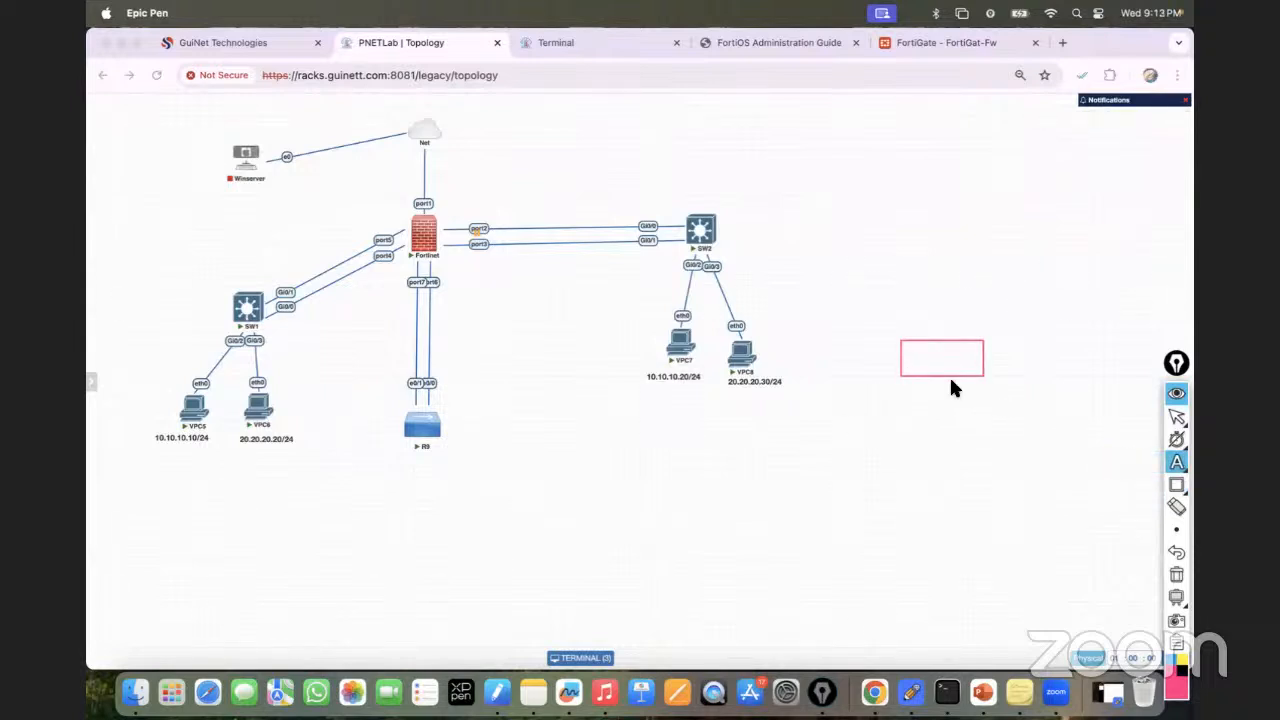
type("SW")
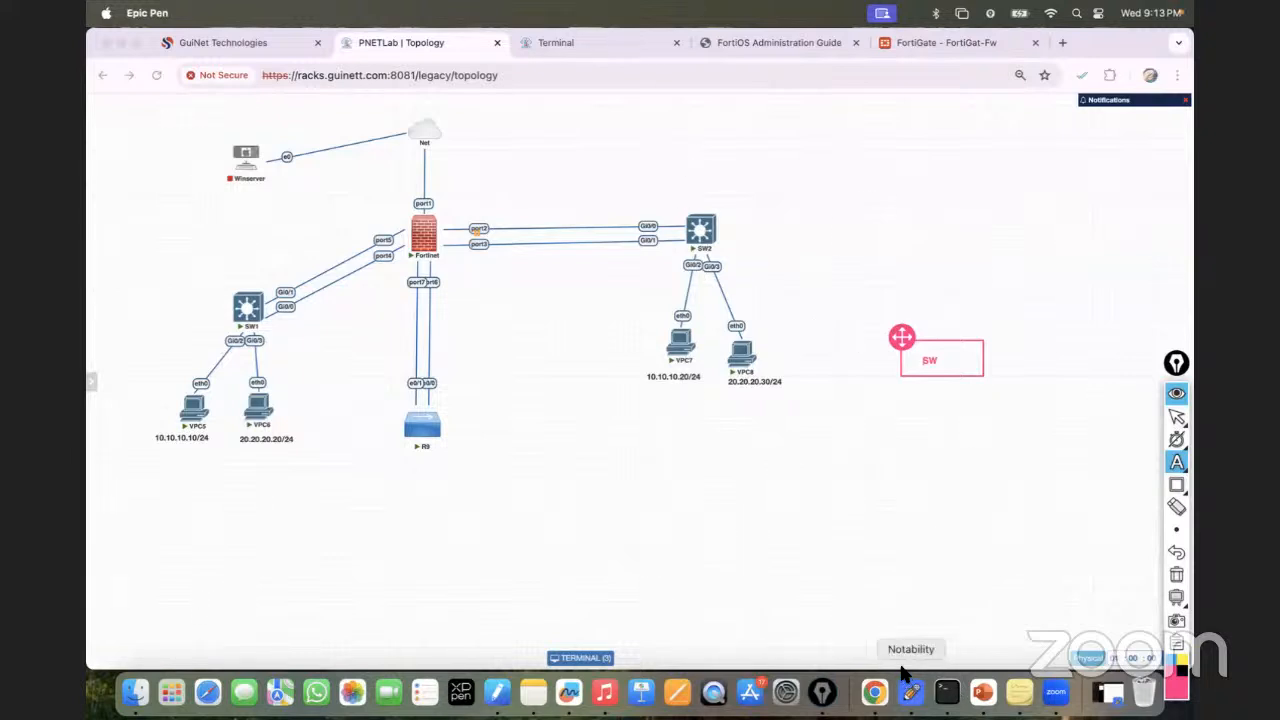
left_click(1052, 697)
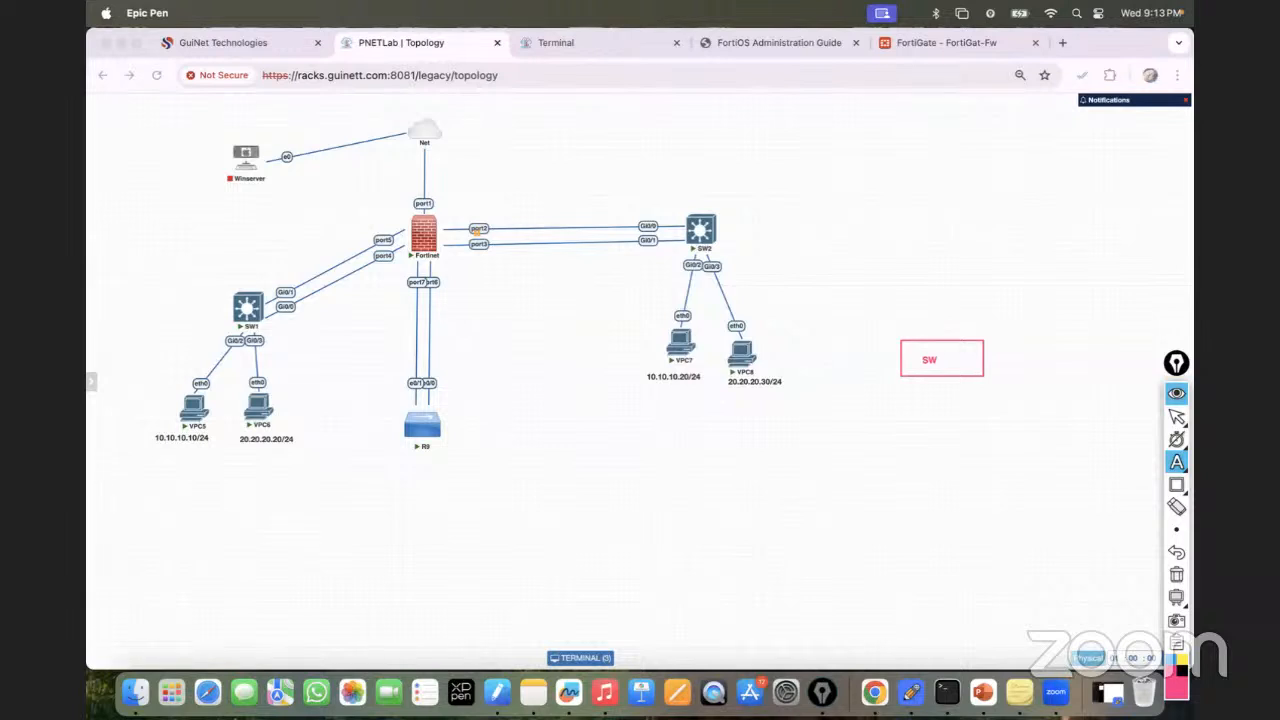
Undo the stray oval and draw a small rectangle below the SW box.
left_click(171, 229)
left_click(1177, 484)
left_click(1117, 489)
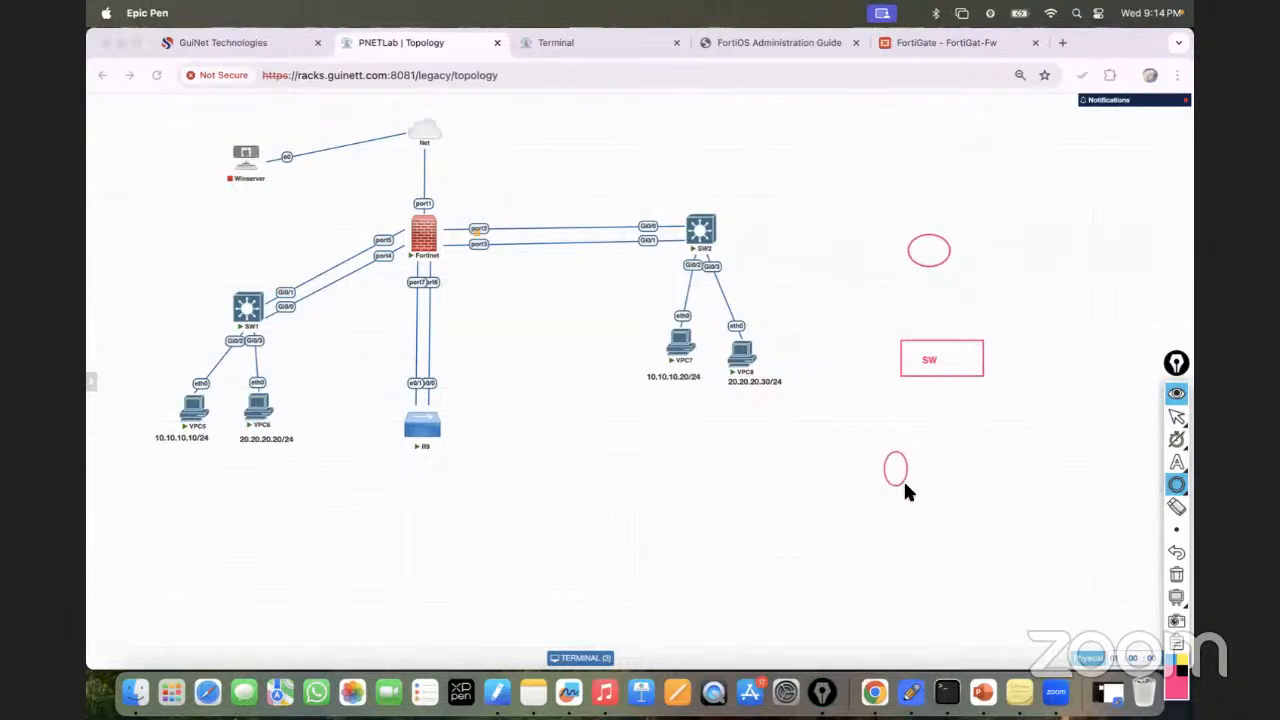
left_click(1176, 552)
left_click(1177, 486)
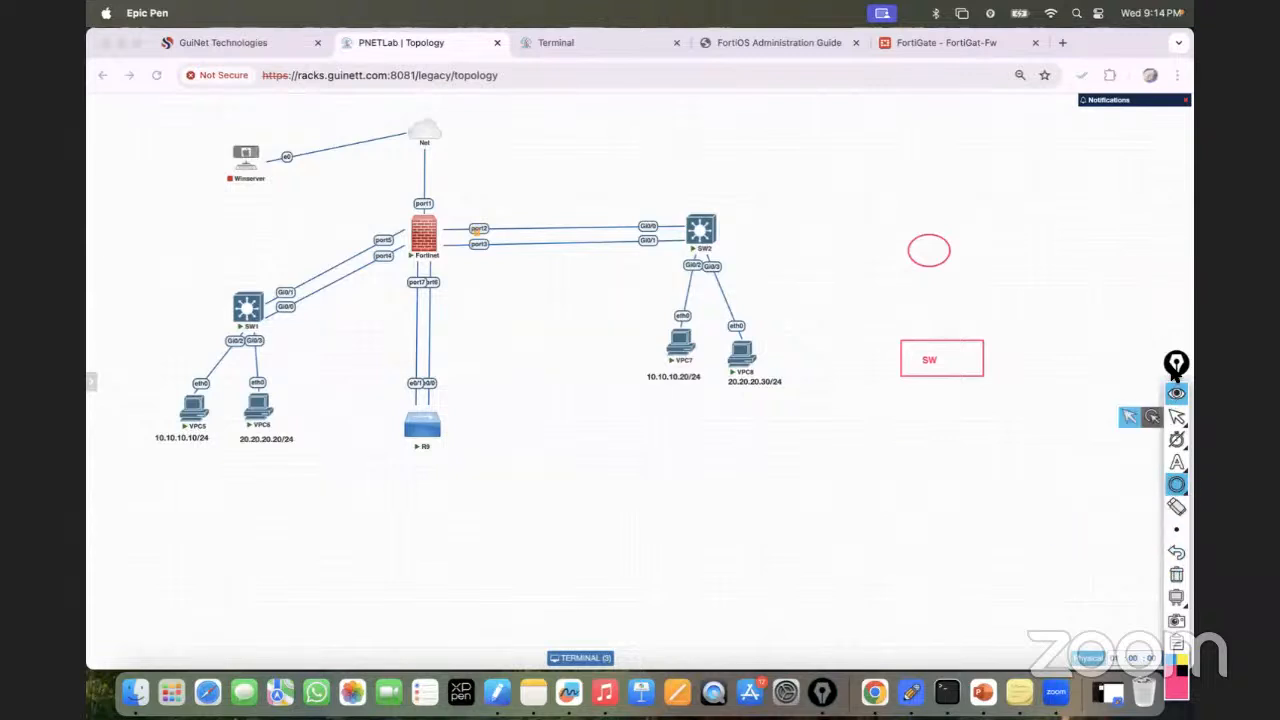
left_click(1168, 486)
left_click(1120, 486)
left_click_drag(851, 456, 877, 471)
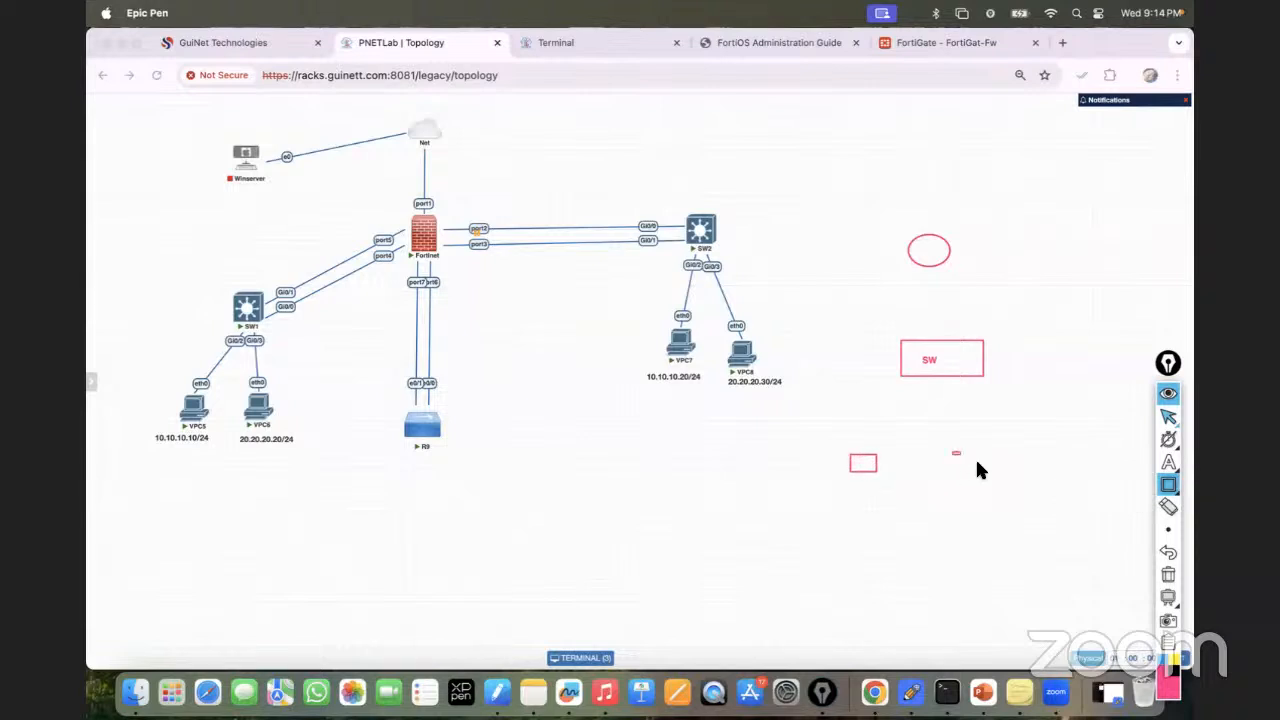
Label the two boxes 'Pc1' and 'pC2'.
left_click(1166, 462)
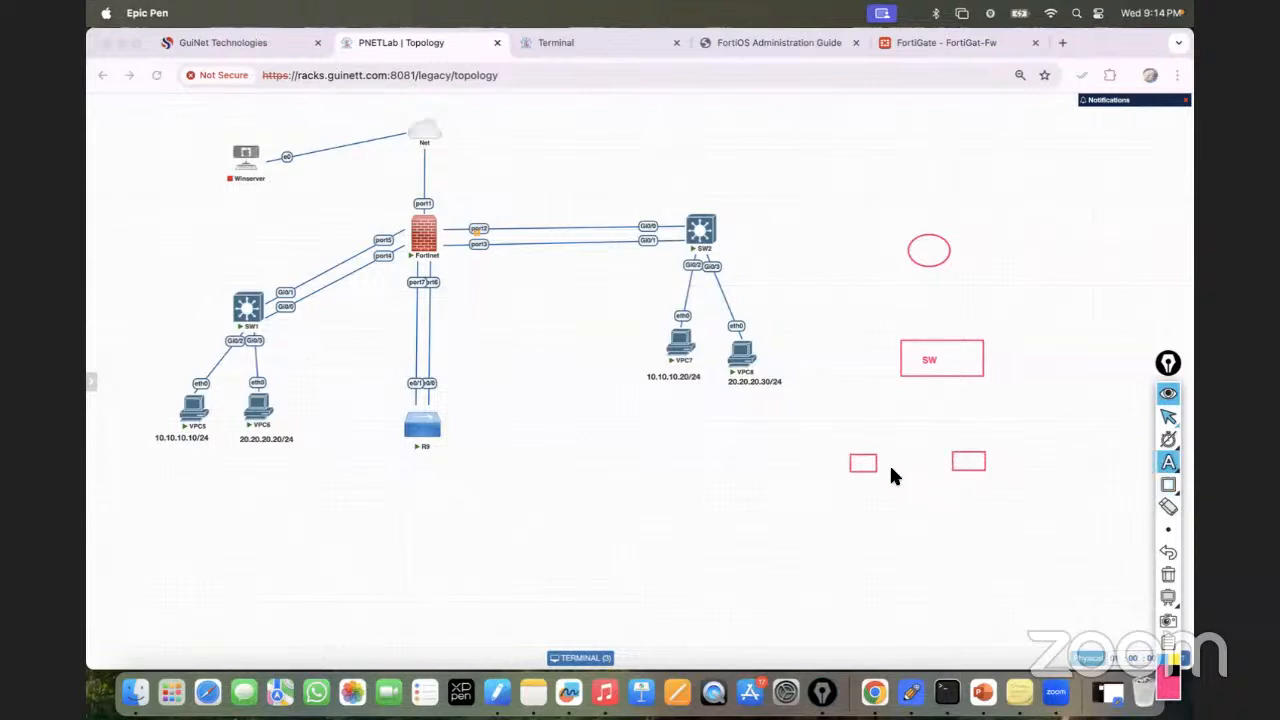
type("P")
left_click(957, 456)
type("pC1")
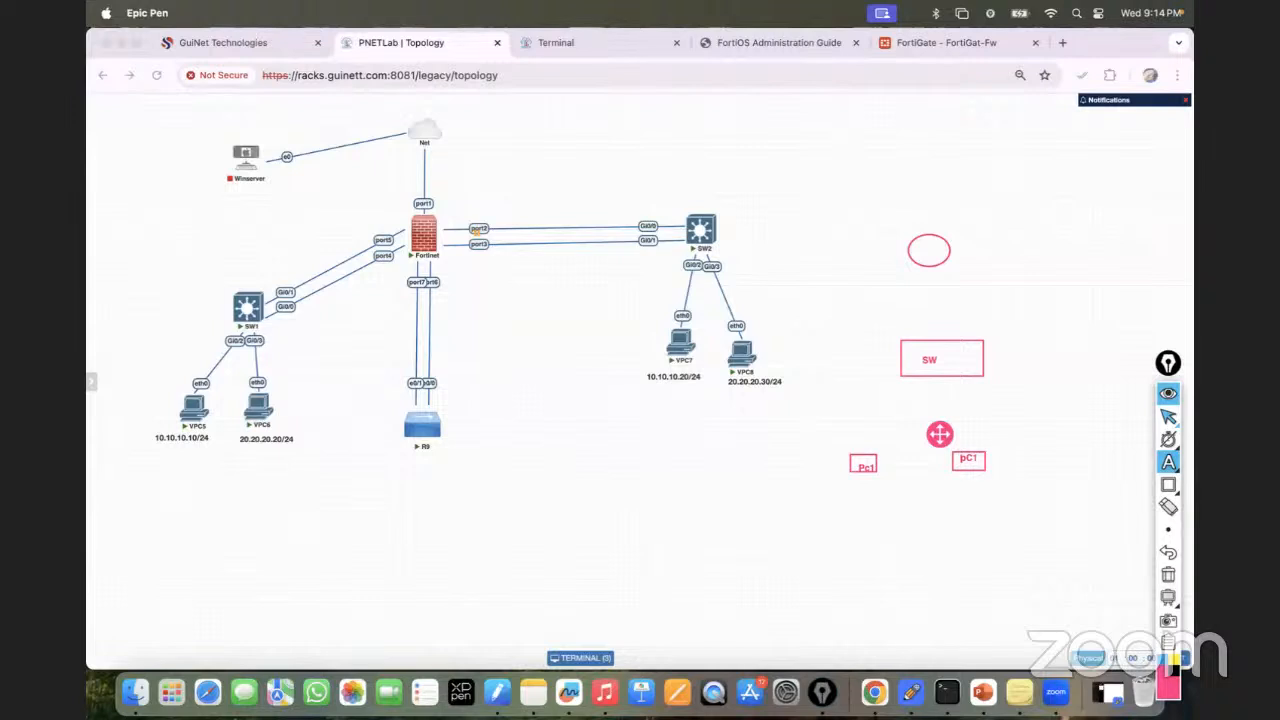
key("BackSpace")
type("2")
left_click(852, 487)
Write 10.10.10.10/24 under Pc1 and 20.20.20.20/24 under pC2.
left_click(852, 487)
type("10.10.10.10/24")
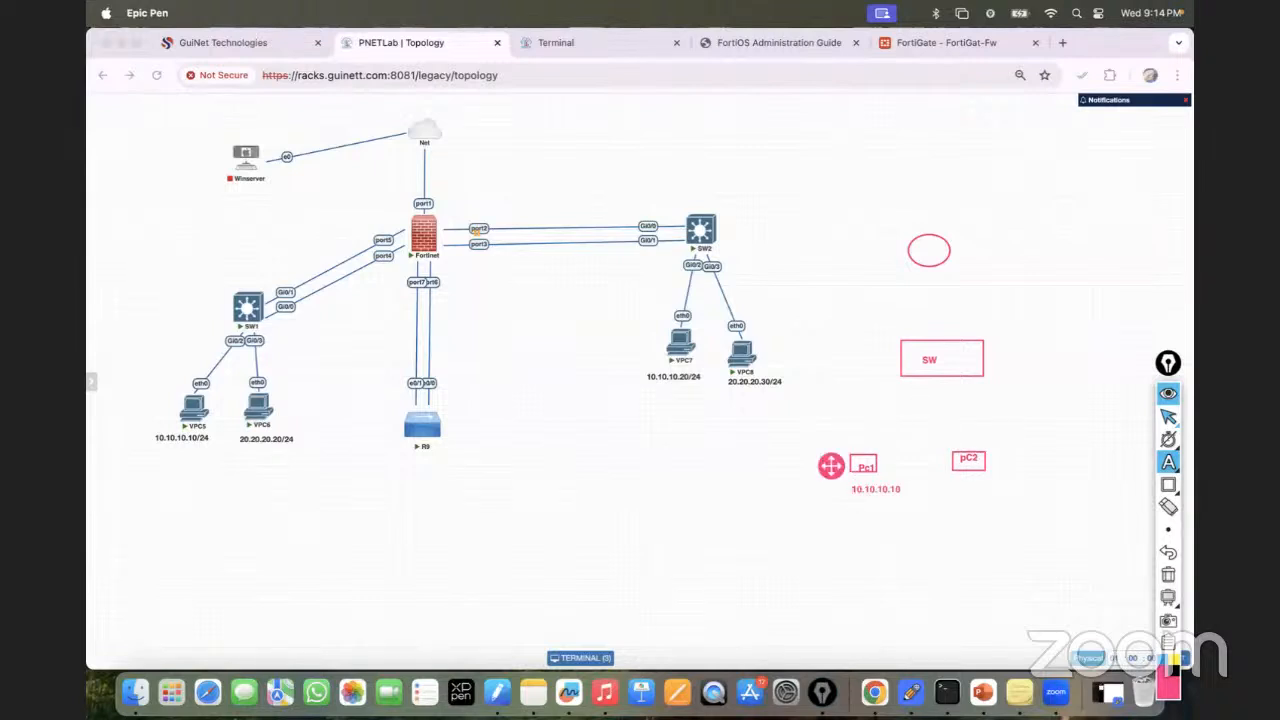
left_click(980, 490)
left_click(980, 490)
type("20.20.20.20/24")
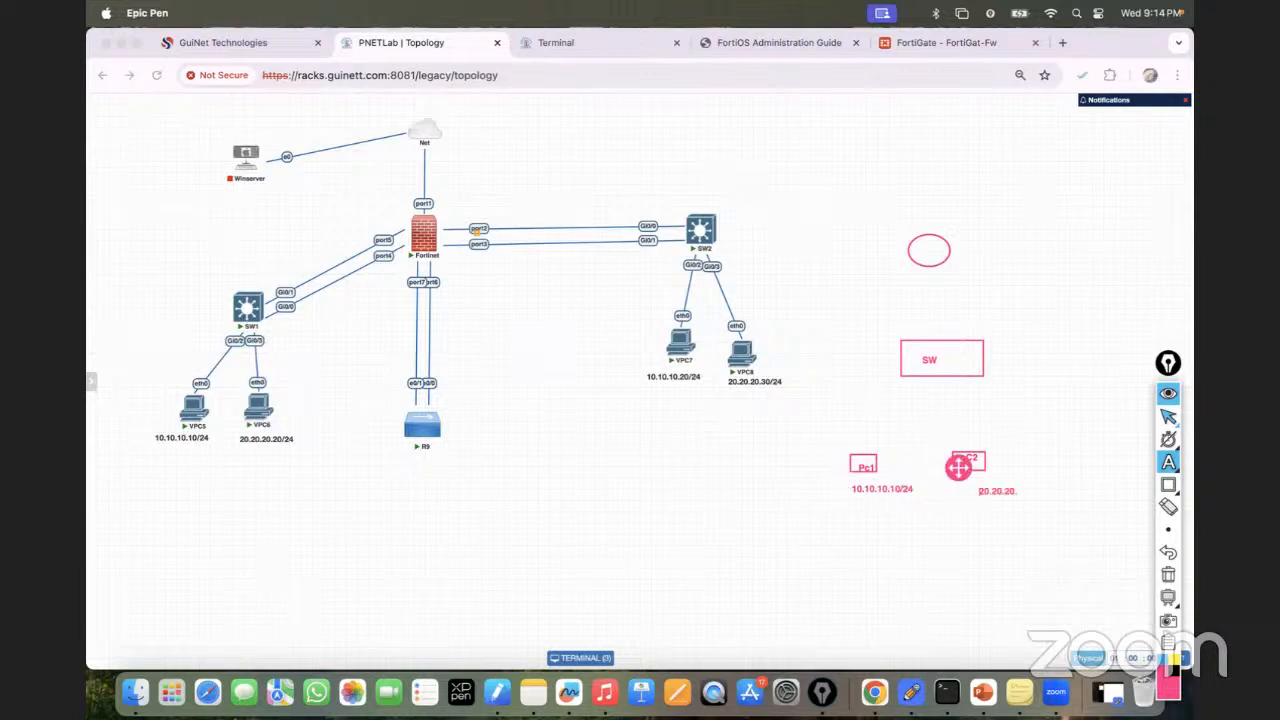
left_click(1163, 418)
mouse_move(1164, 458)
left_click(1100, 461)
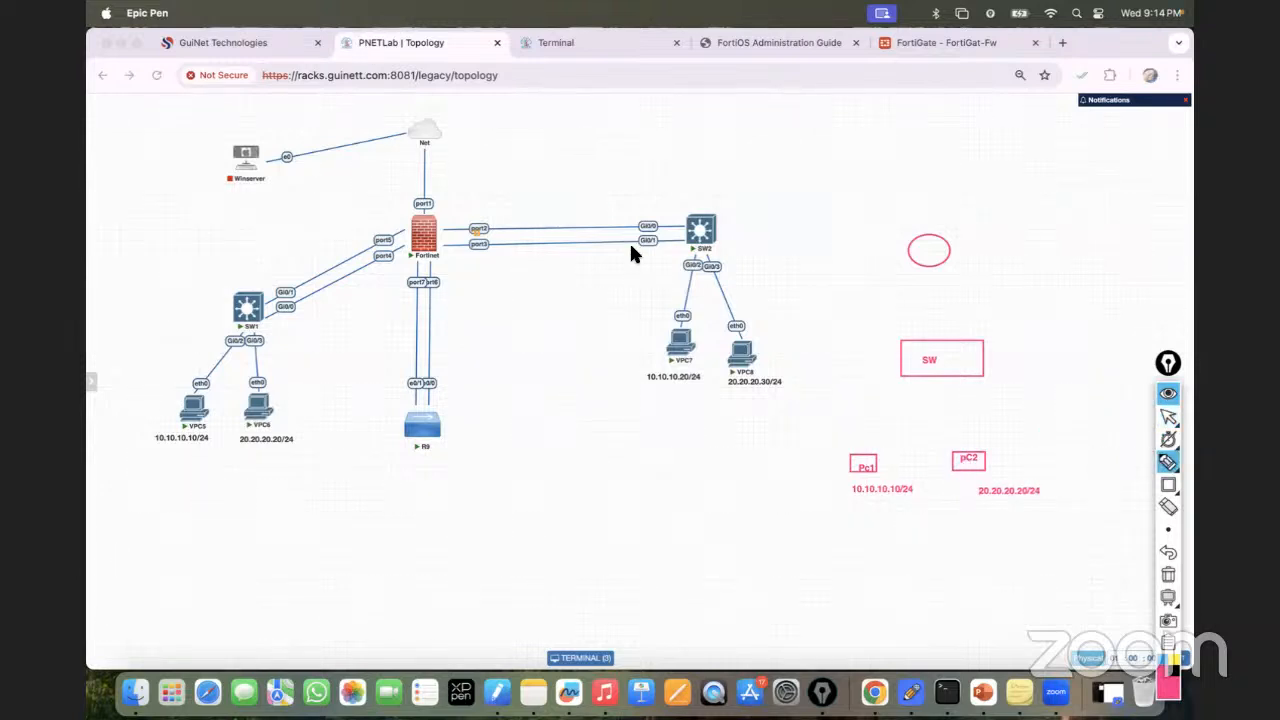
Sketch lines from Pc1 and pC2 up to SW, SW up to a circled R1, and SW to a circled L2.
left_click_drag(865, 452, 925, 366)
left_click_drag(963, 421, 947, 366)
left_click_drag(935, 264, 935, 342)
left_click_drag(928, 244, 937, 252)
left_click_drag(984, 357, 1046, 357)
left_click_drag(1055, 337, 1036, 338)
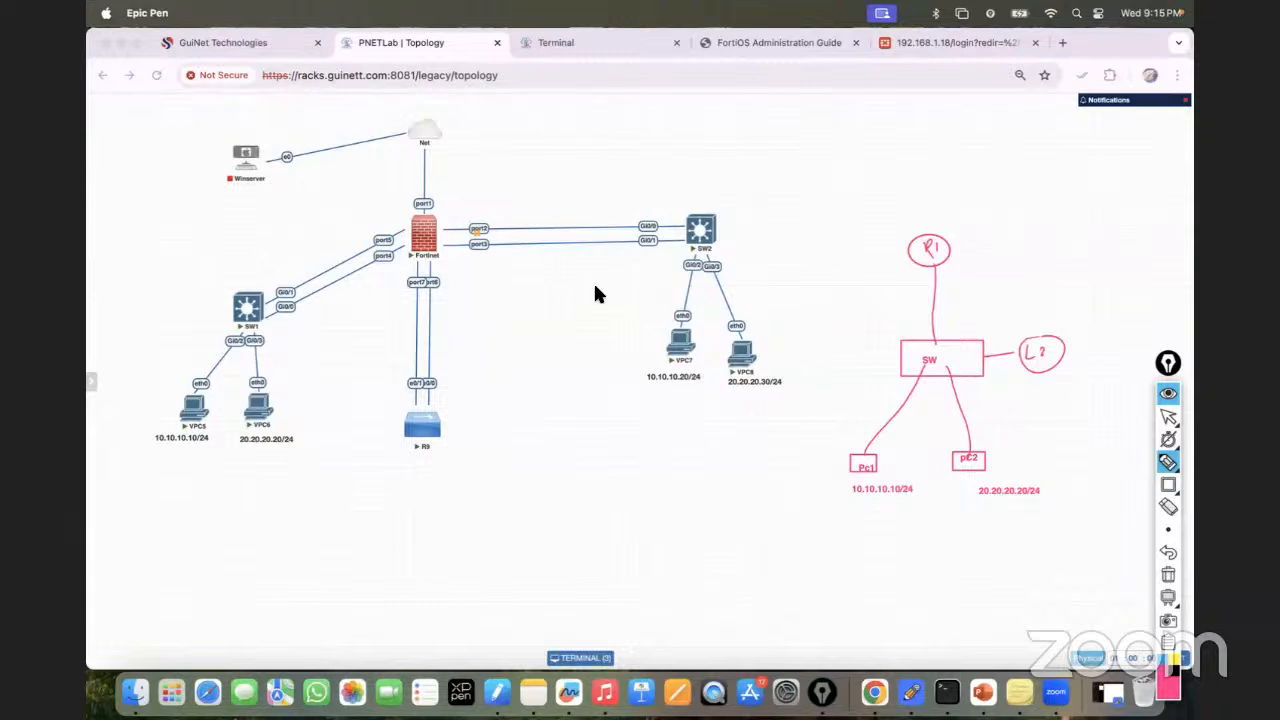
Add a circled L3 beside R1 and trace the Pc1–SW–R1–pC2 and VPC5–SW1 paths.
mouse_move(972, 236)
left_mouse_down()
mouse_move(969, 256)
mouse_move(950, 230)
left_mouse_up()
mouse_move(852, 460)
left_mouse_down()
mouse_move(897, 437)
mouse_move(931, 360)
mouse_move(935, 275)
mouse_move(1002, 270)
mouse_move(1017, 284)
mouse_move(1080, 267)
mouse_move(1119, 279)
mouse_move(1134, 260)
mouse_move(1163, 270)
left_mouse_up()
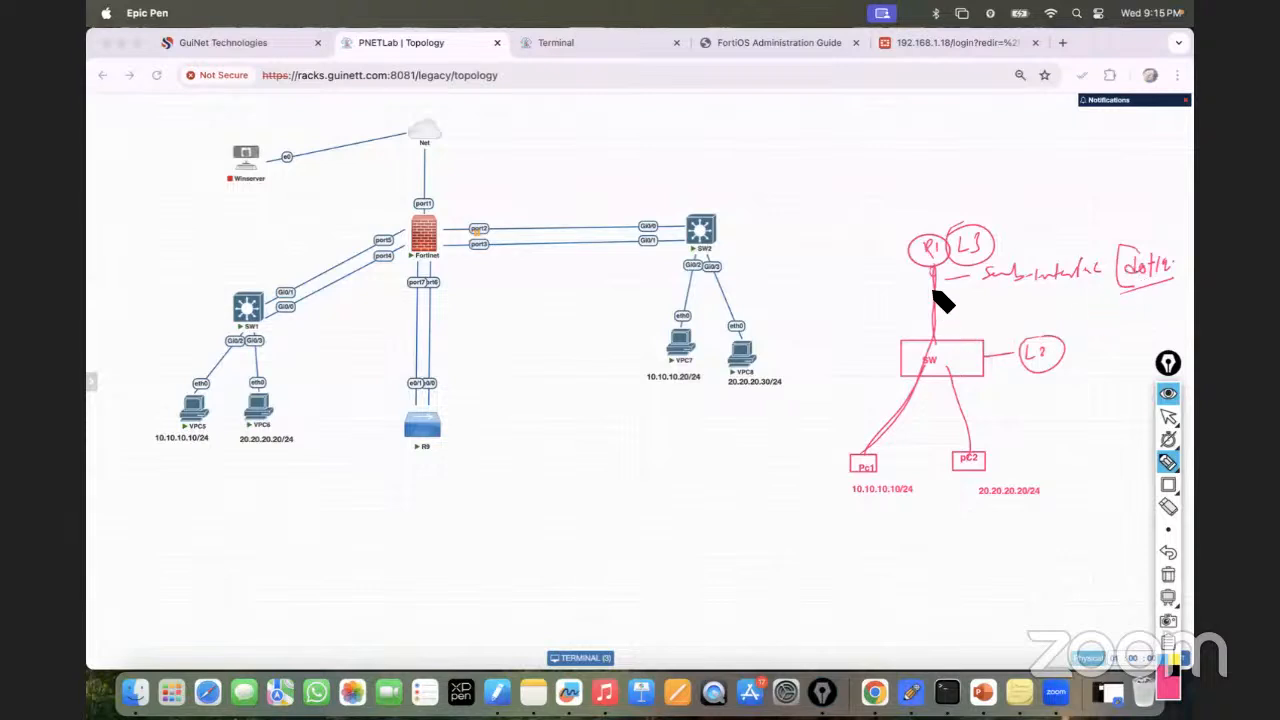
left_click_drag(935, 262, 964, 450)
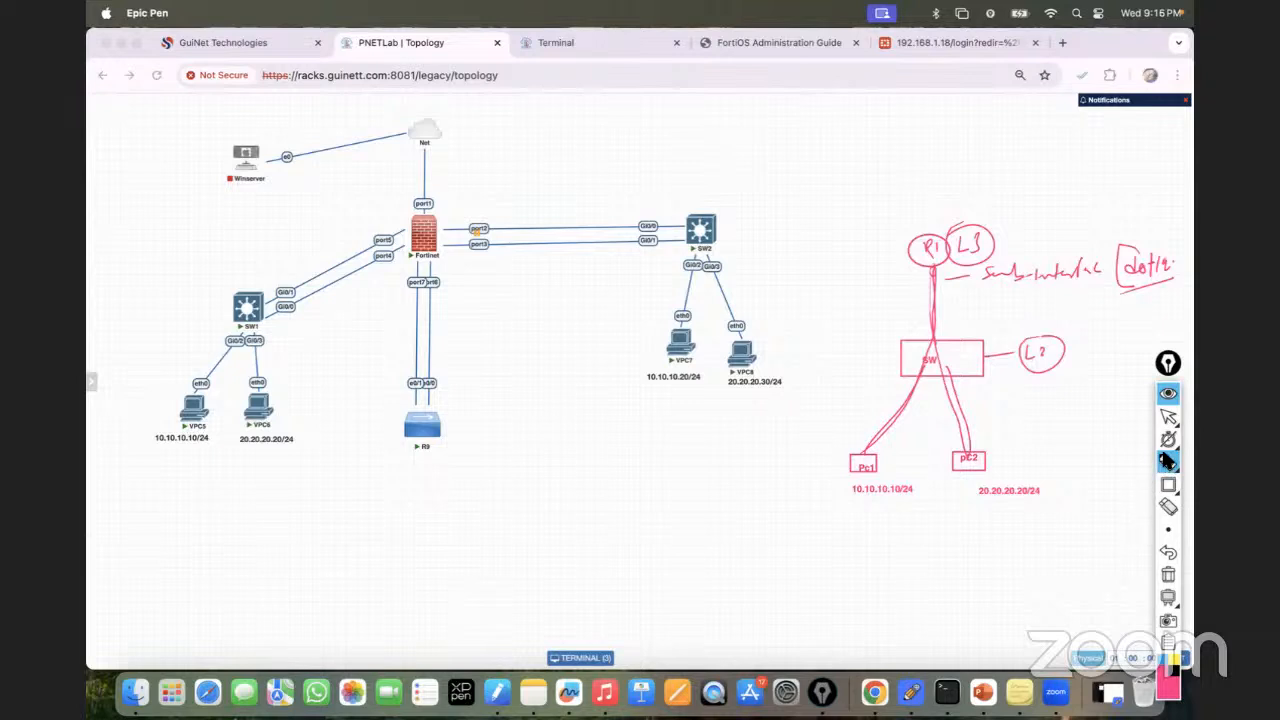
mouse_move(194, 409)
left_mouse_down()
mouse_move(220, 338)
mouse_move(397, 222)
left_mouse_up()
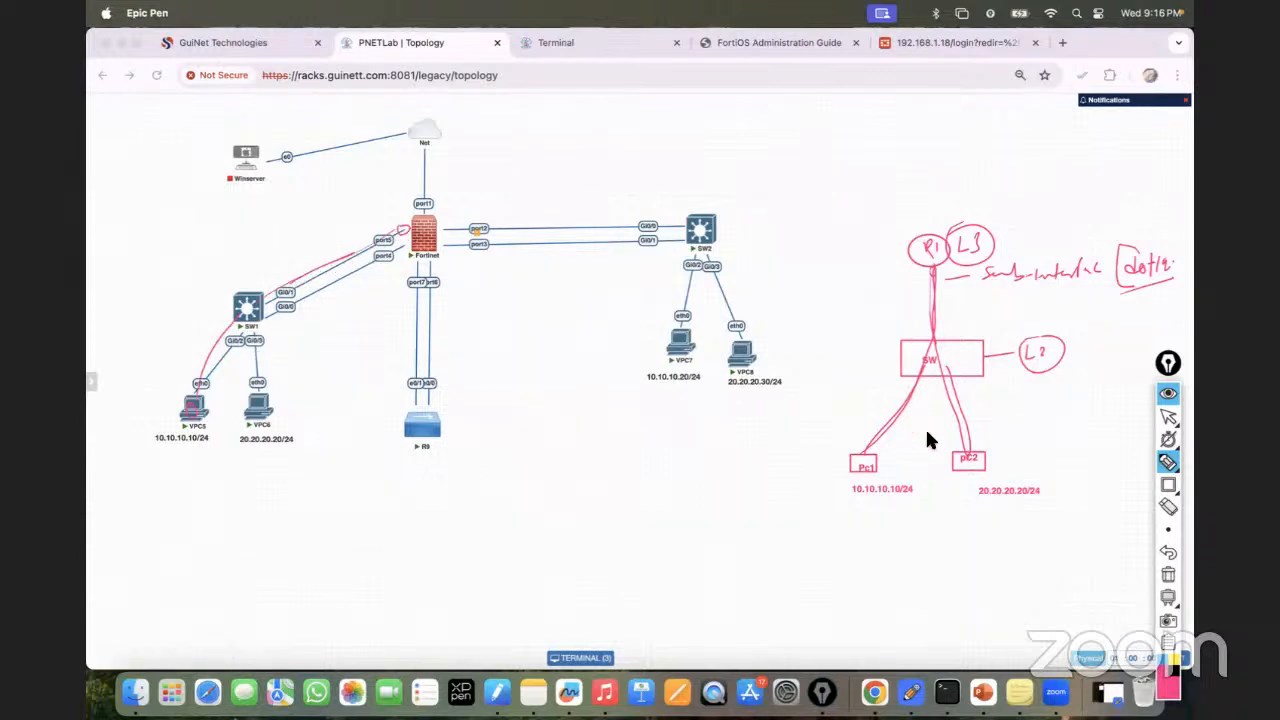
Clear all pen annotations and delete the extra SW1–Fortinet link, keeping the port14 link.
left_click(1168, 574)
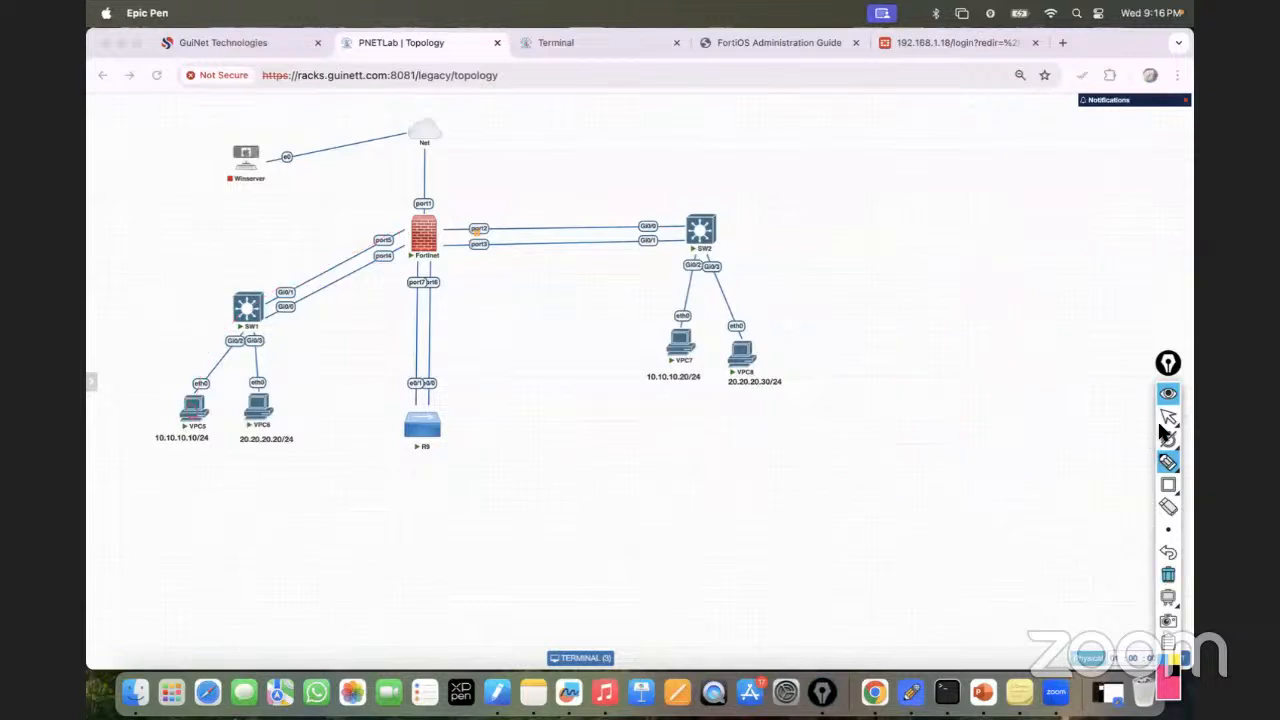
right_click(289, 292)
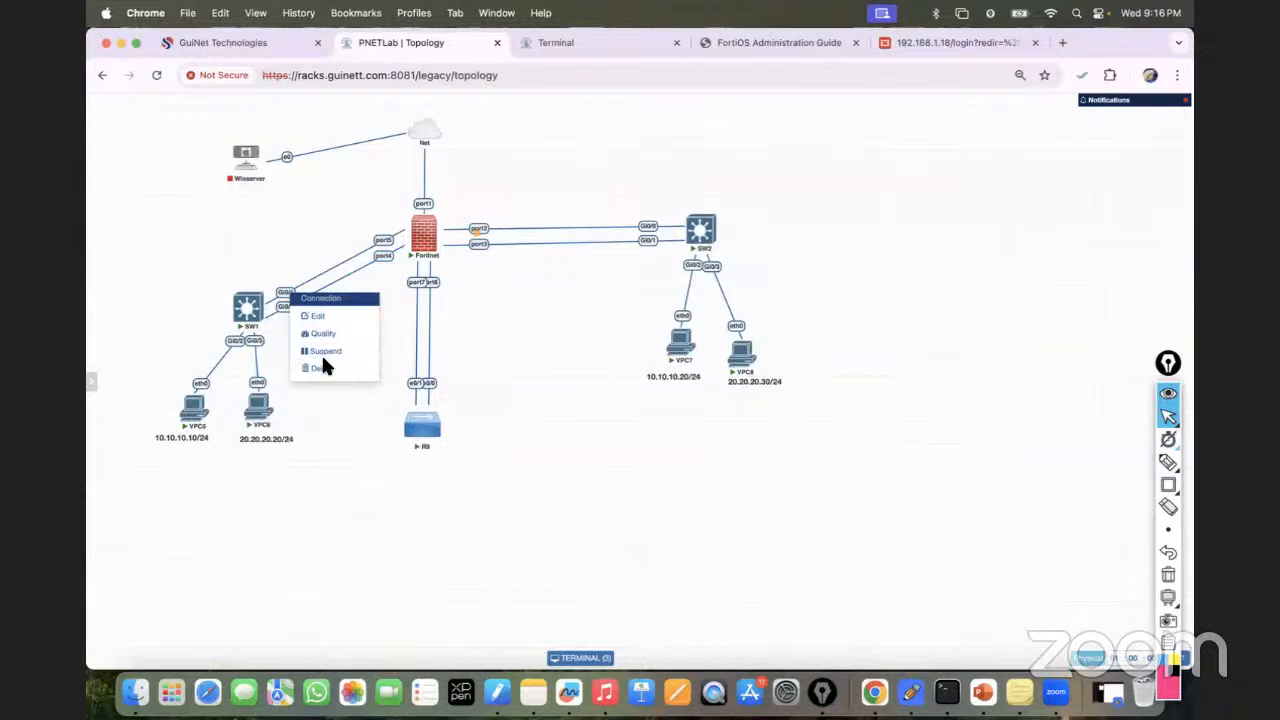
left_click(322, 368)
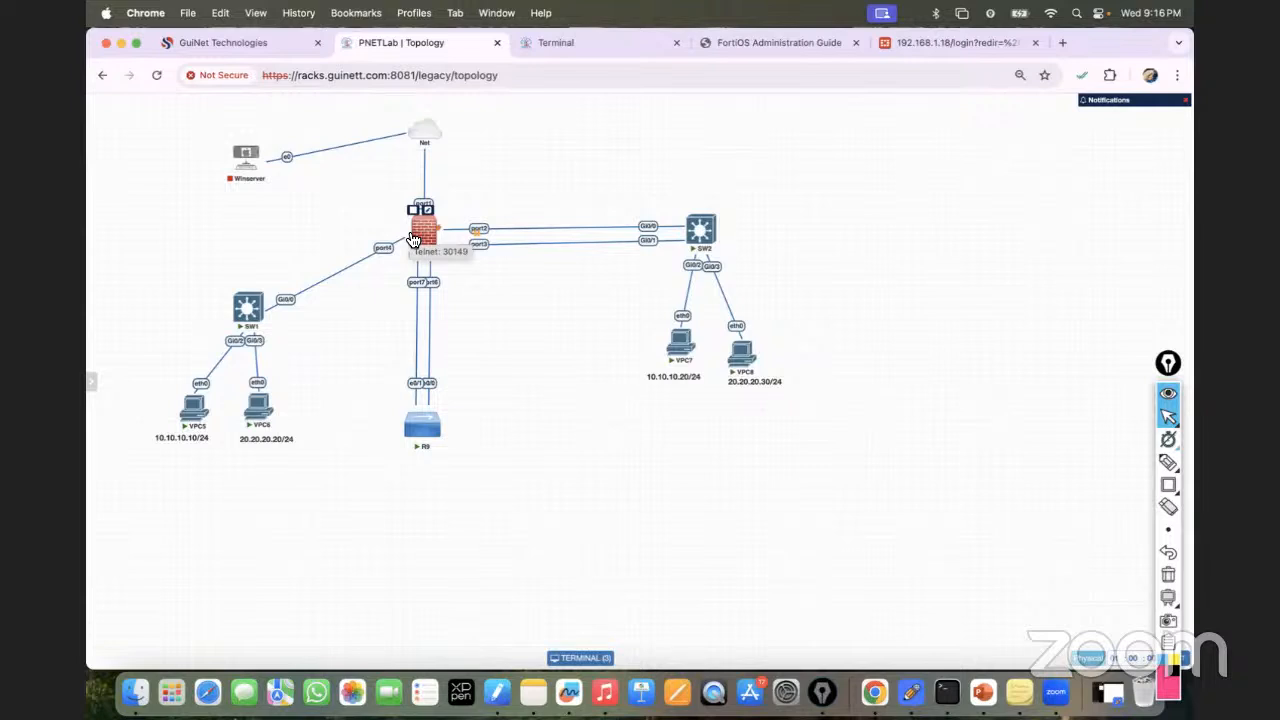
Set VPC5 to 10.10.10.10/24 with gateway 10.10.10.1.
left_click(197, 419)
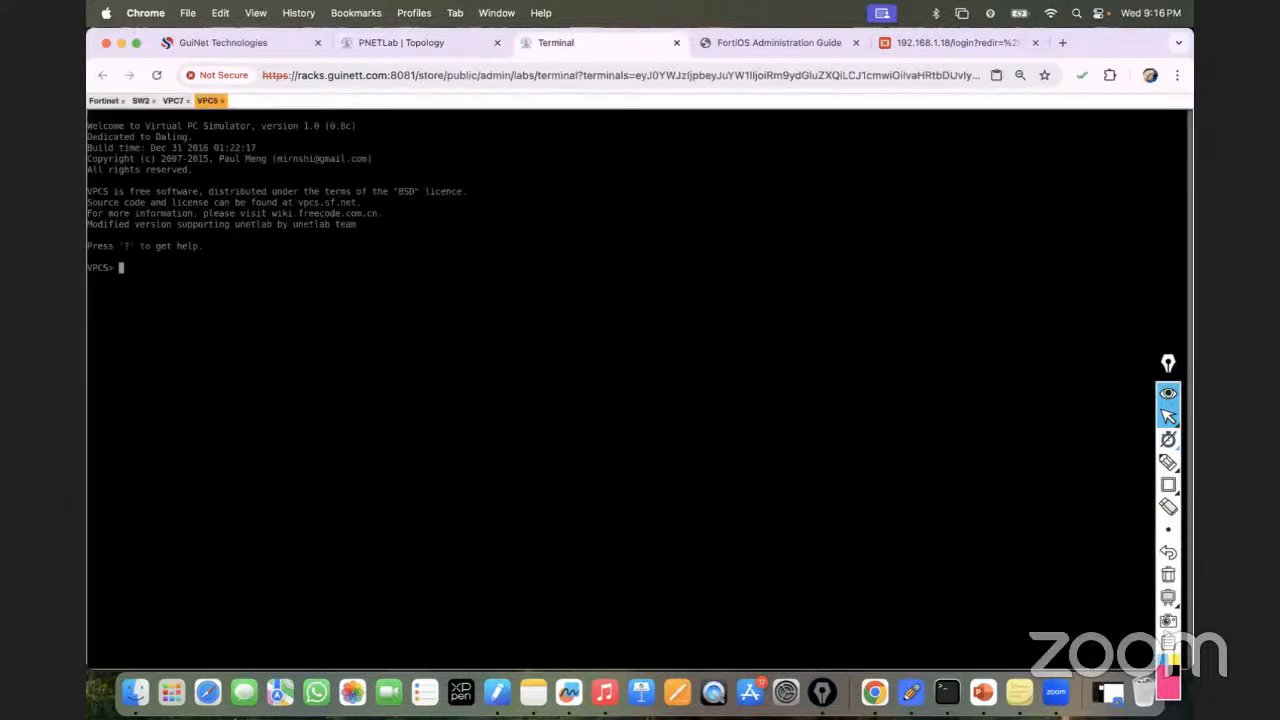
type("ip 10.10.10.10/24 10.10.10.1")
key("Return")
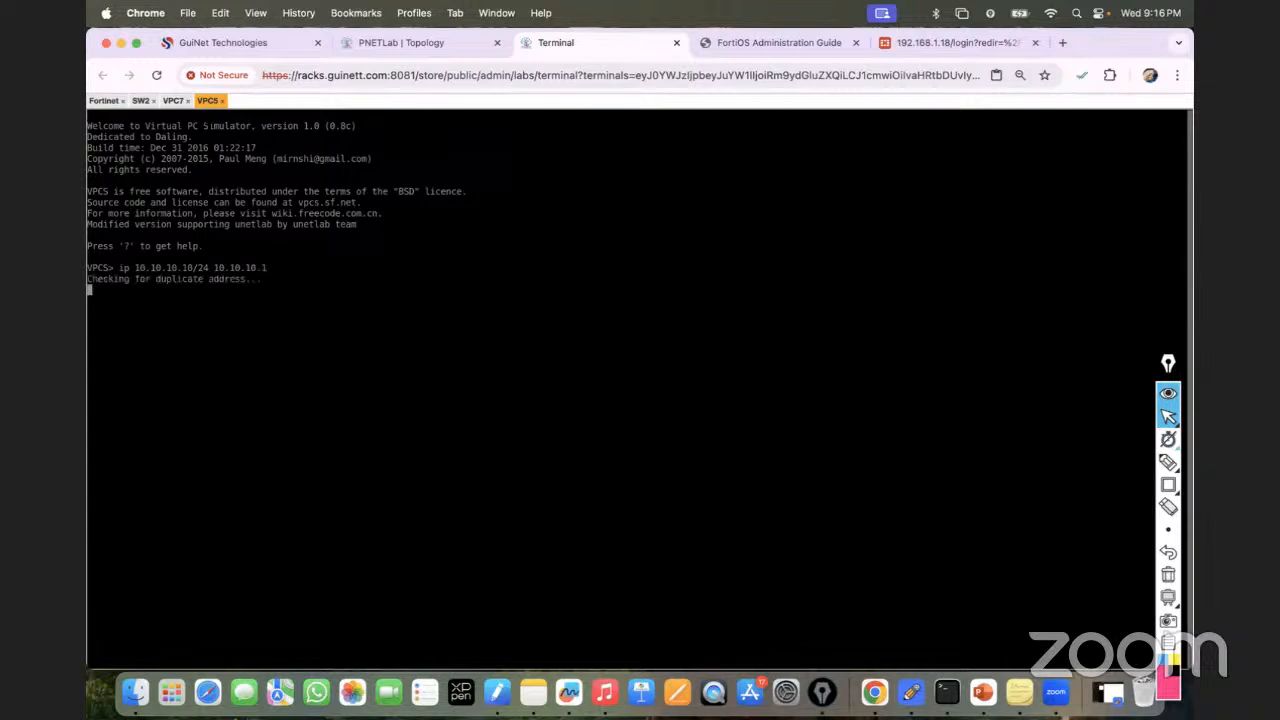
left_click(387, 45)
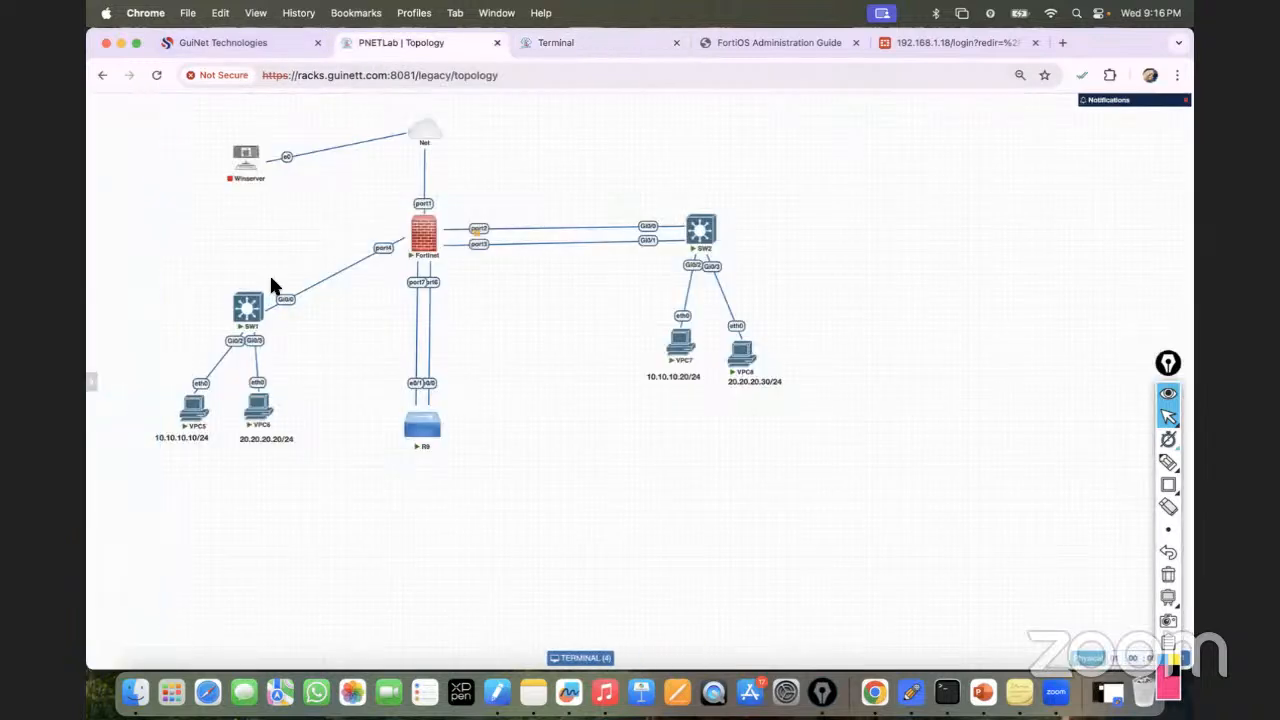
Set VPC6 to 20.20.20.20/24 with gateway 20.20.20.1 and verify with show ip.
left_click(260, 408)
type("ip ")
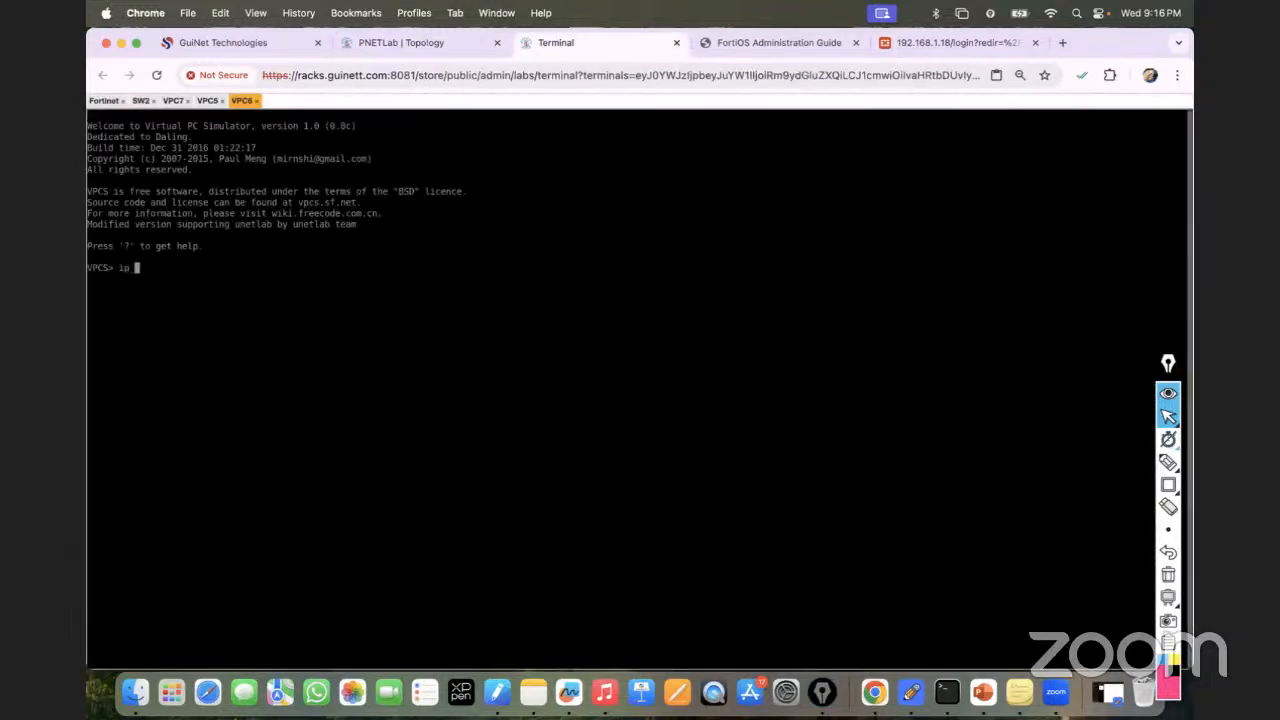
type("20.20.20.20/24 10.20.20.20")
key("BackSpace")
key("BackSpace")
type("1")
key("Return")
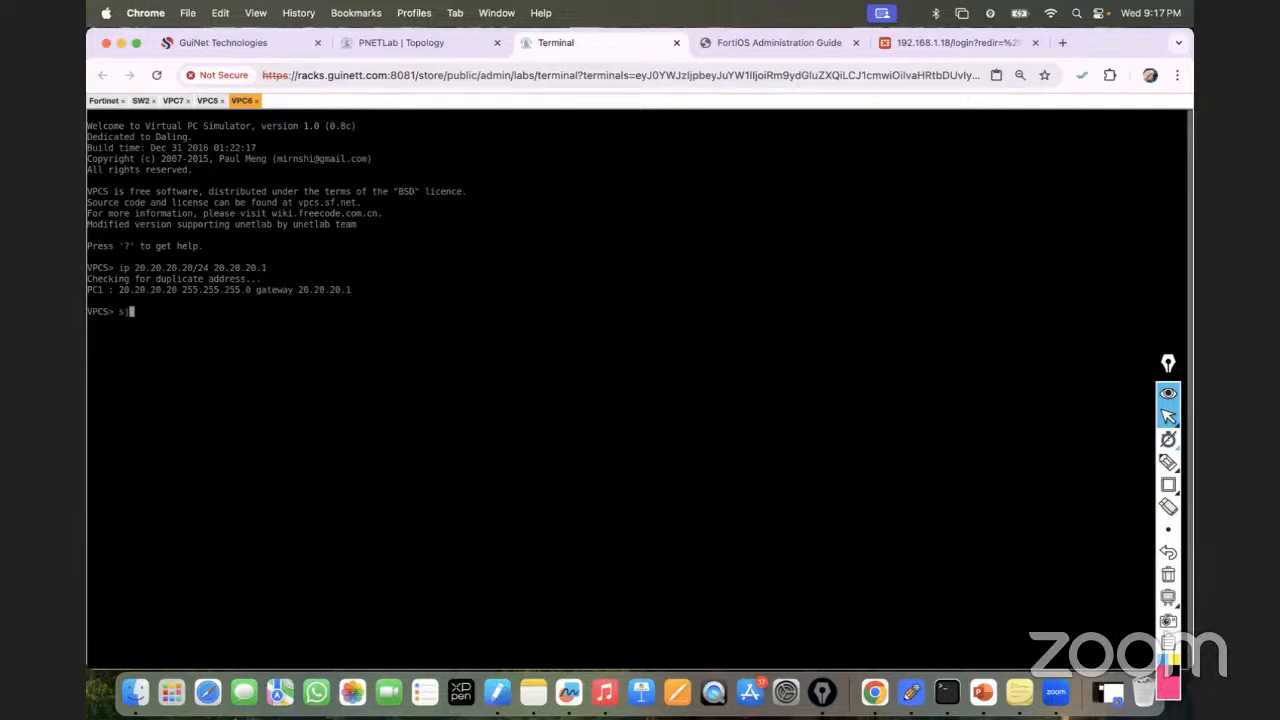
type("show ip")
key("Return")
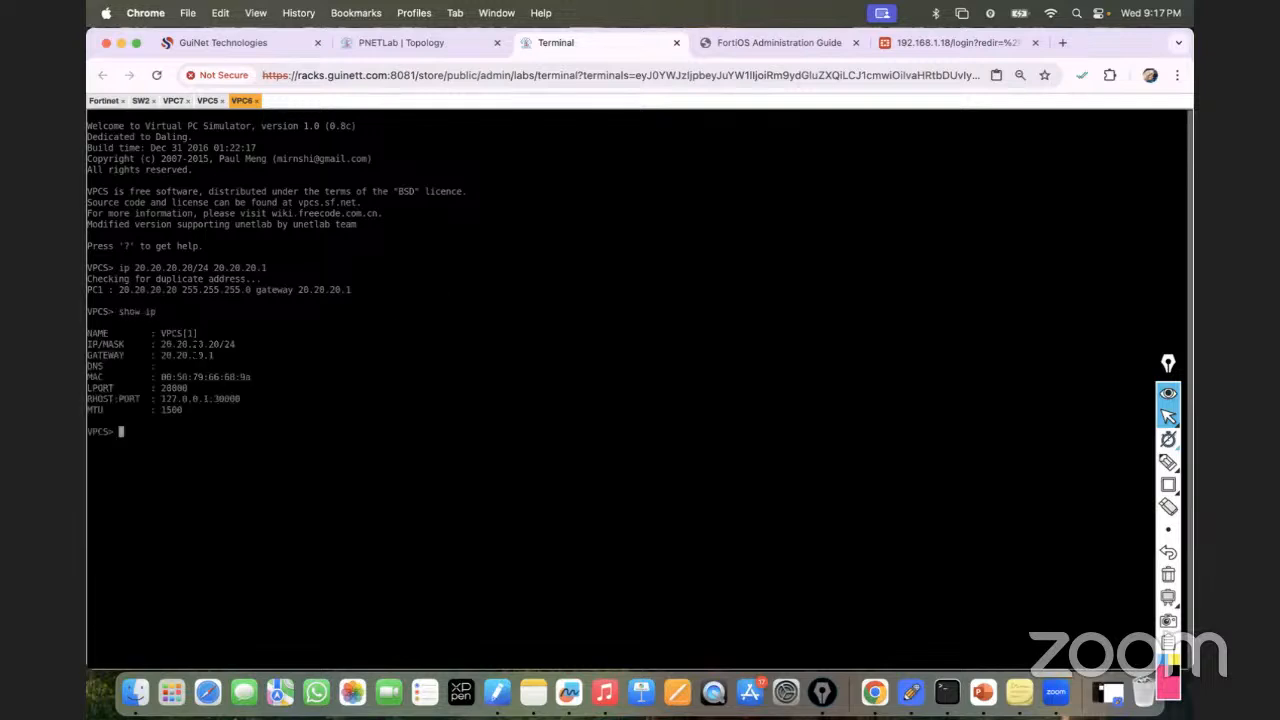
Verify VPC5's address with show ip, then open the SW1 console.
left_click(207, 100)
type("show ip")
key("Return")
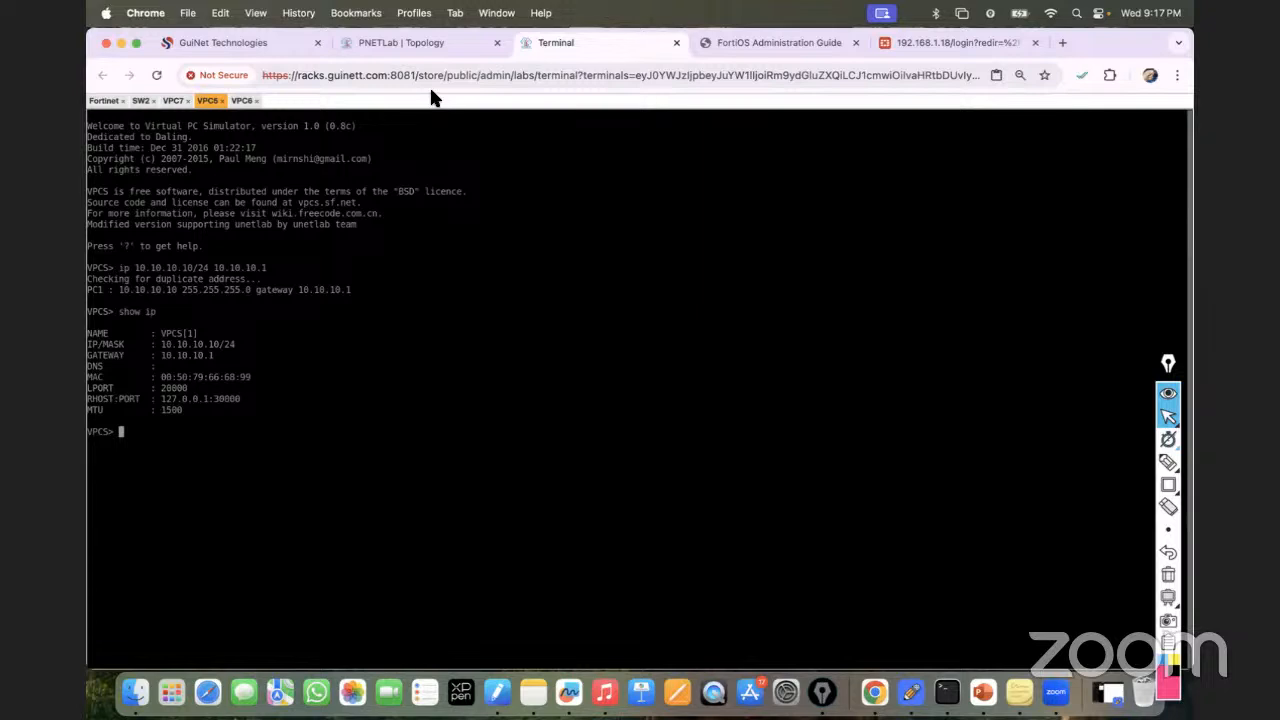
left_click(403, 40)
left_click(259, 309)
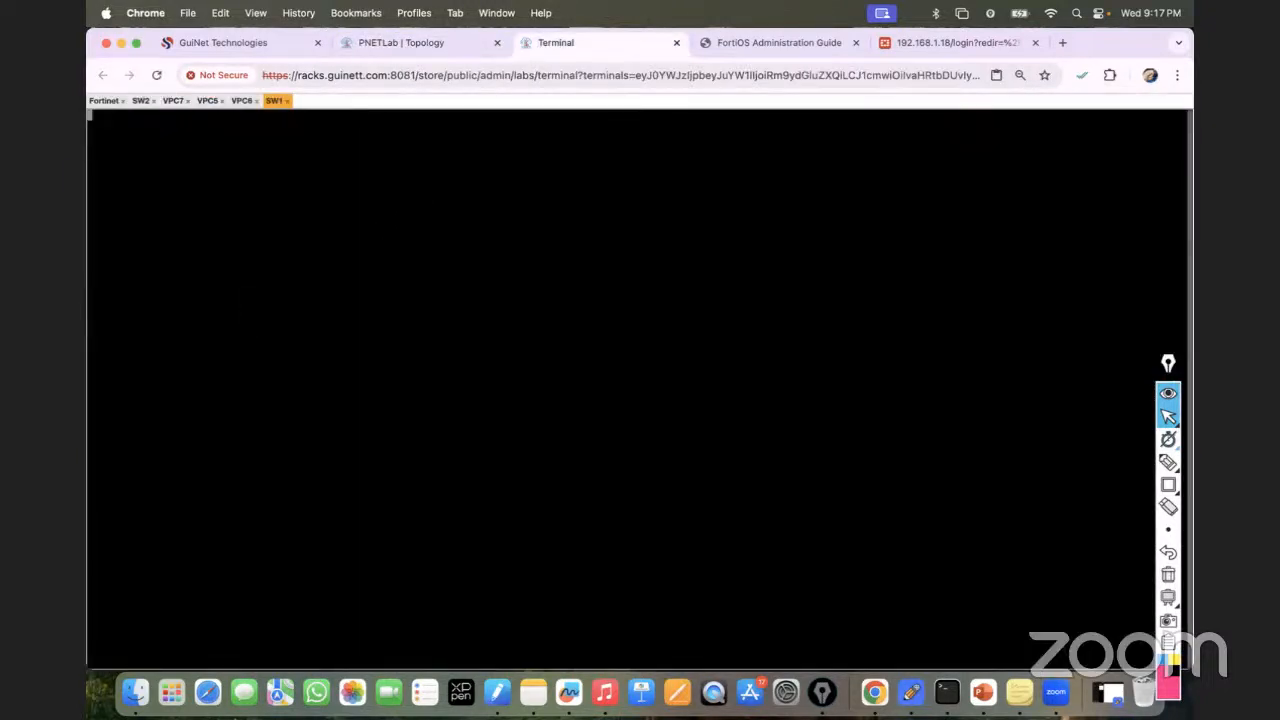
Enter configuration mode on the switch and set its hostname to SW1.
type("en")
key("Return")
key("Return")
key("Return")
key("Return")
type("conf t")
key("Return")
type("host")
key("Tab")
type("SW1")
key("Return")
left_click(450, 36)
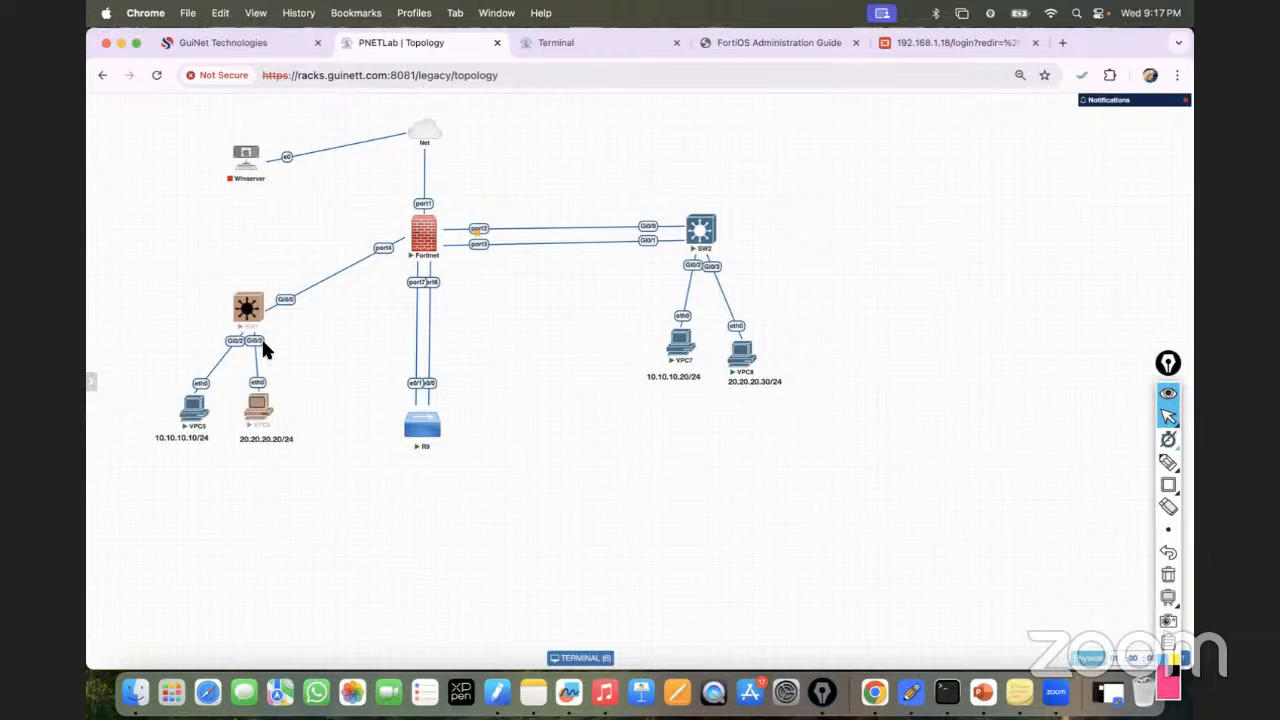
mouse_move(252, 325)
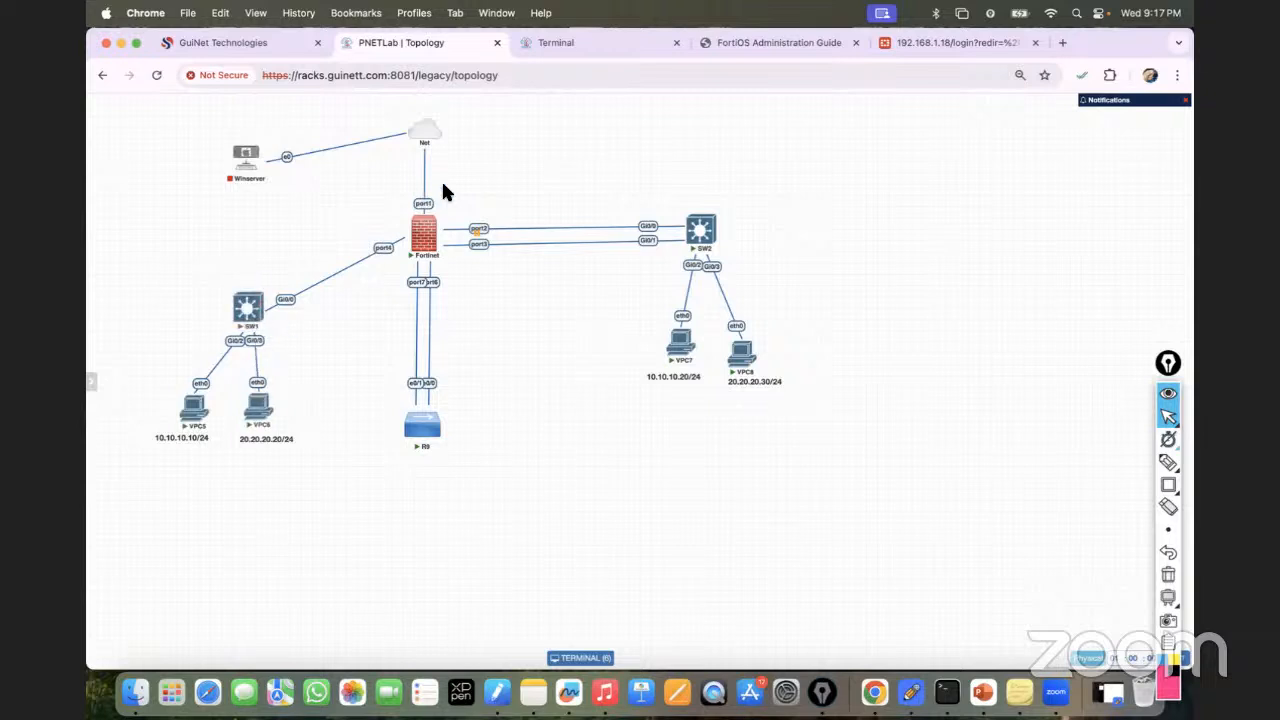
left_click(590, 42)
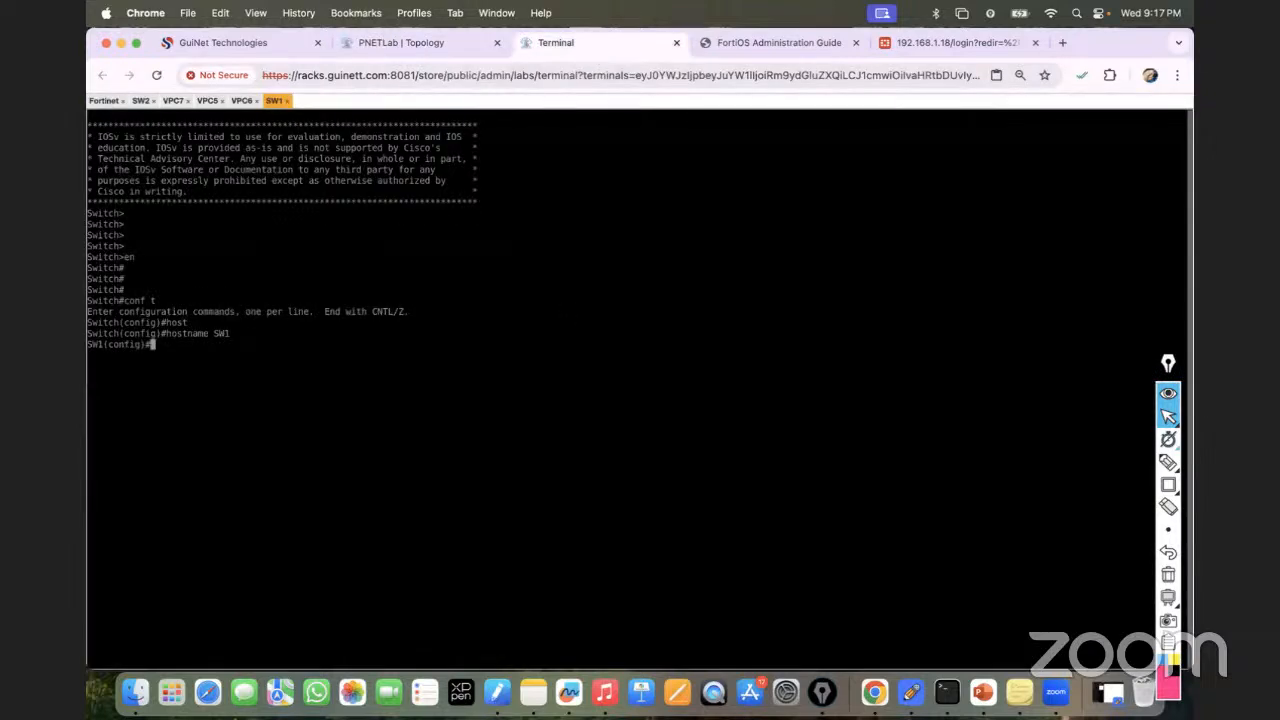
Create VLAN 10 on SW1.
type("inter")
key("Tab")
key("BackSpace")
key("BackSpace")
key("BackSpace")
key("BackSpace")
key("BackSpace")
key("BackSpace")
key("BackSpace")
key("BackSpace")
key("BackSpace")
type("vlan 10")
key("Return")
type("nam")
key("Tab")
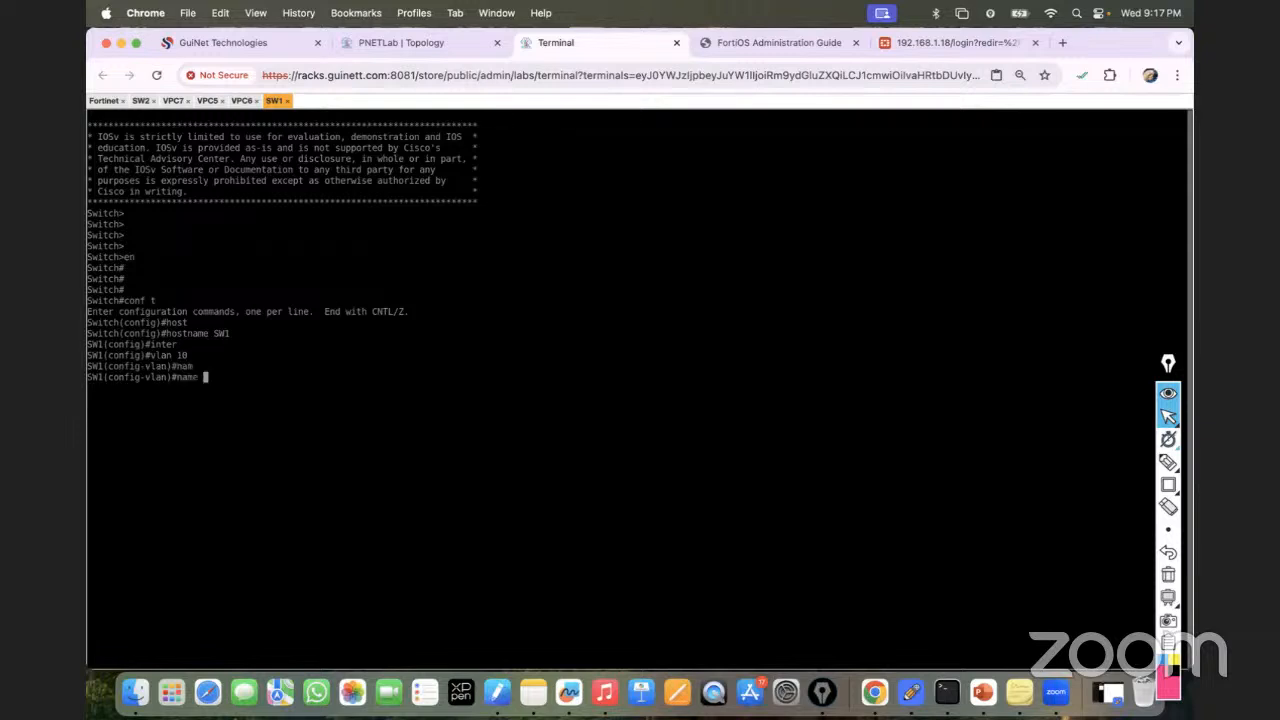
key("BackSpace")
key("BackSpace")
key("BackSpace")
key("BackSpace")
key("BackSpace")
type("exit")
key("Return")
Create VLAN 20 and list the VLANs with 'do sh vlan brief'.
key("Return")
key("Return")
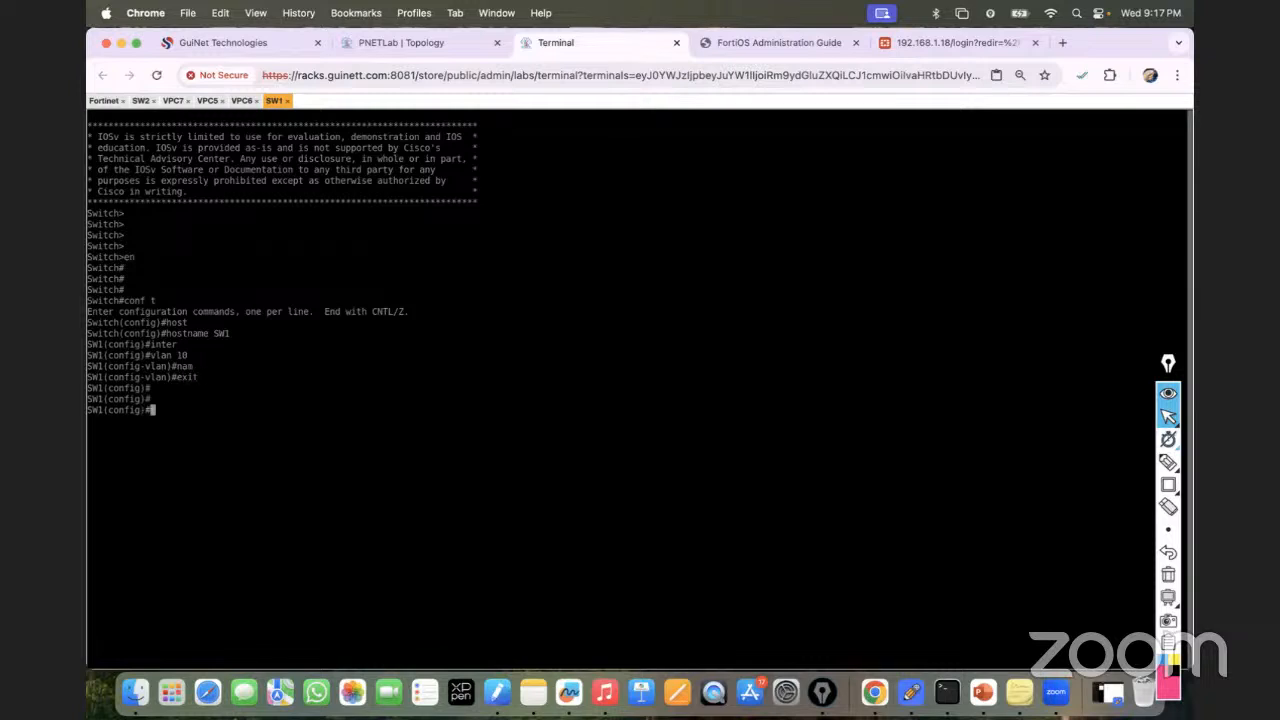
type("vlan 20")
key("Return")
key("Return")
key("Return")
key("Return")
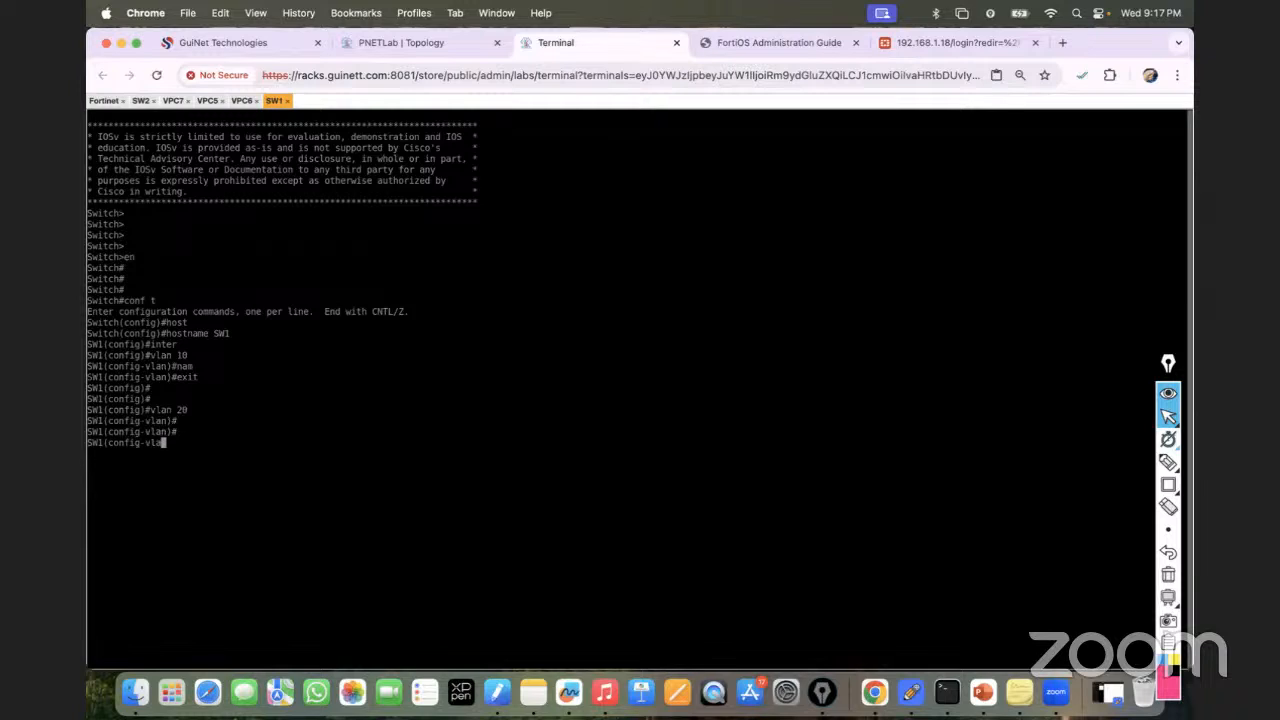
key("Return")
type("exit")
key("Return")
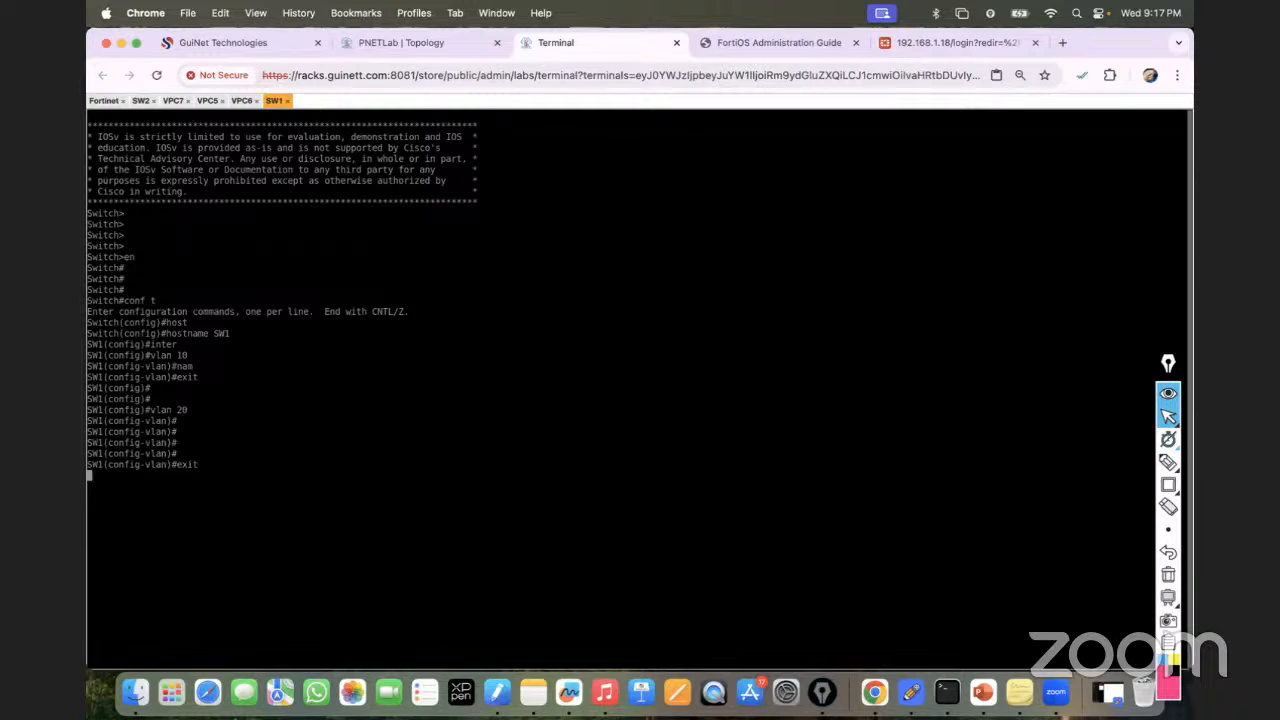
key("Return")
key("Return")
key("Return")
type("do s")
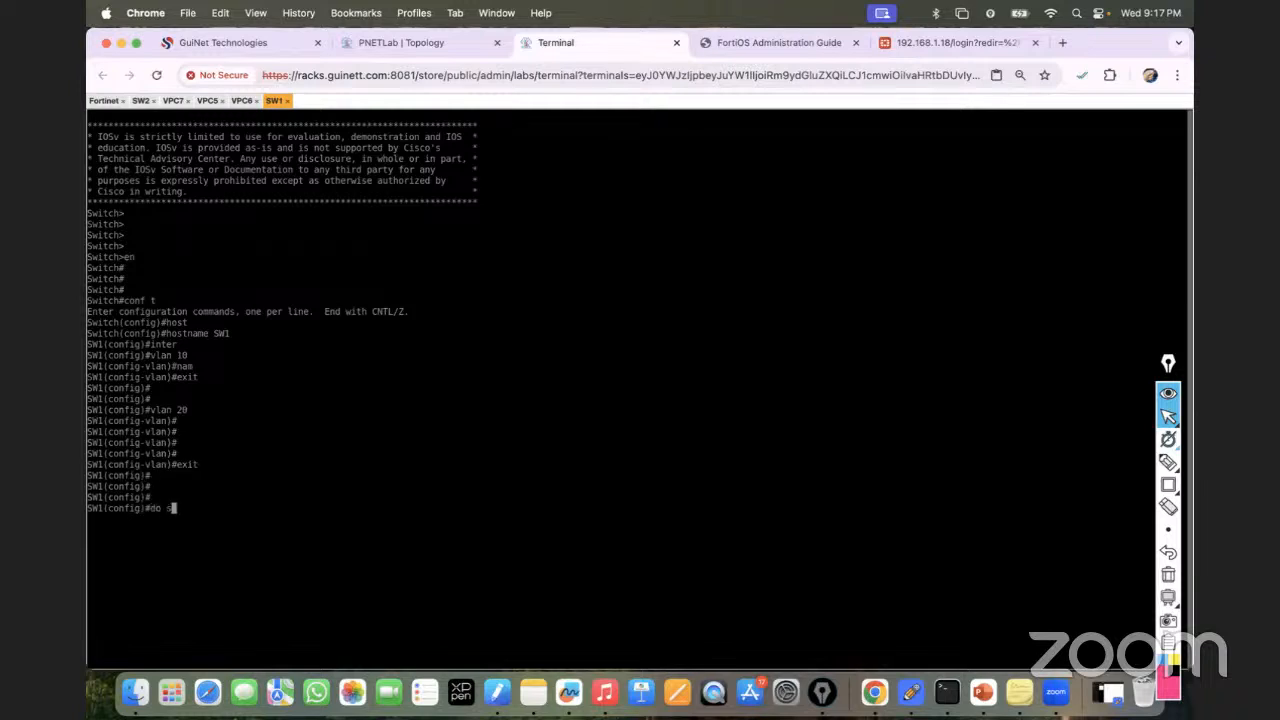
type("h vlan brie")
key("Return")
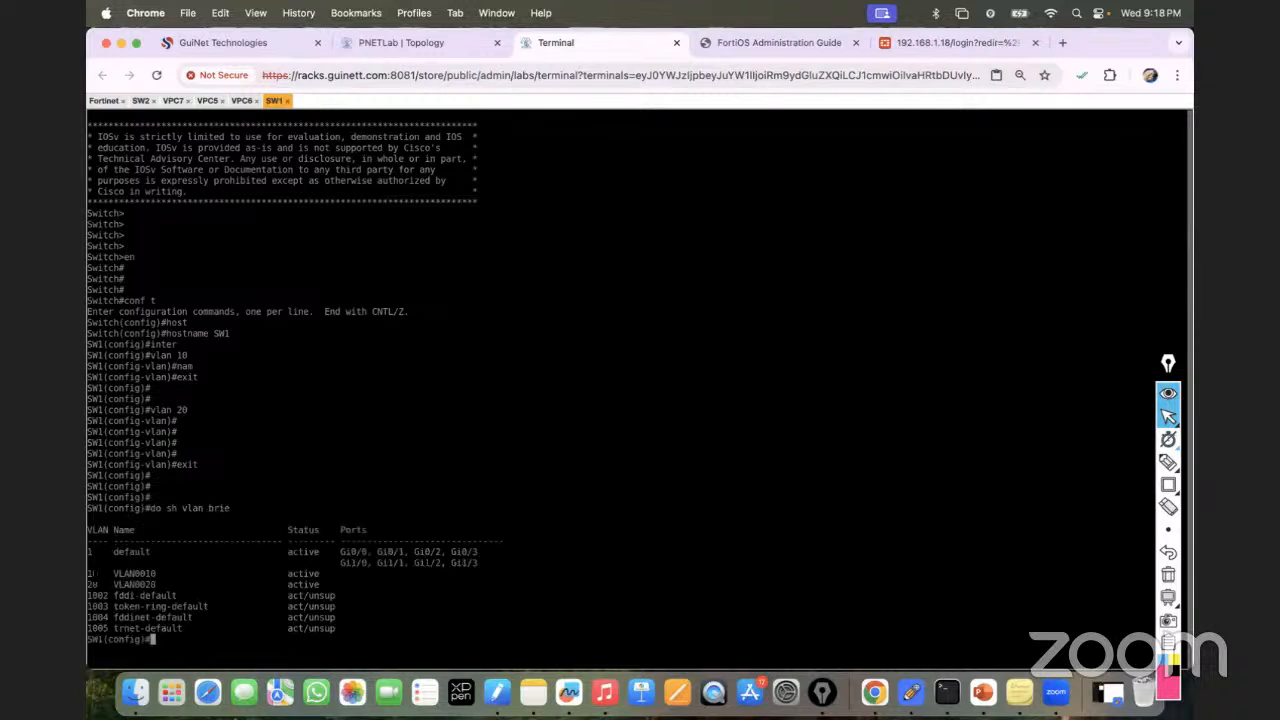
Make SW1's Gi0/2 an access port in VLAN 10.
left_click_drag(89, 574, 290, 575)
left_click(401, 57)
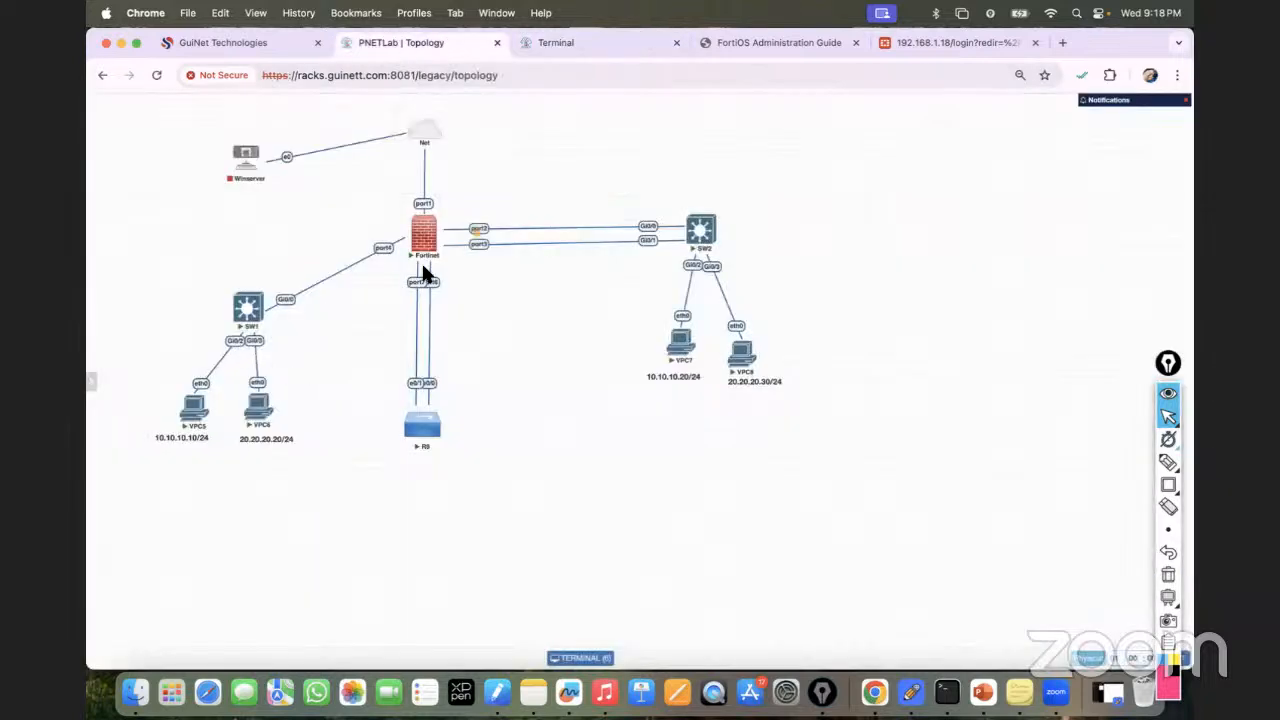
left_click(573, 46)
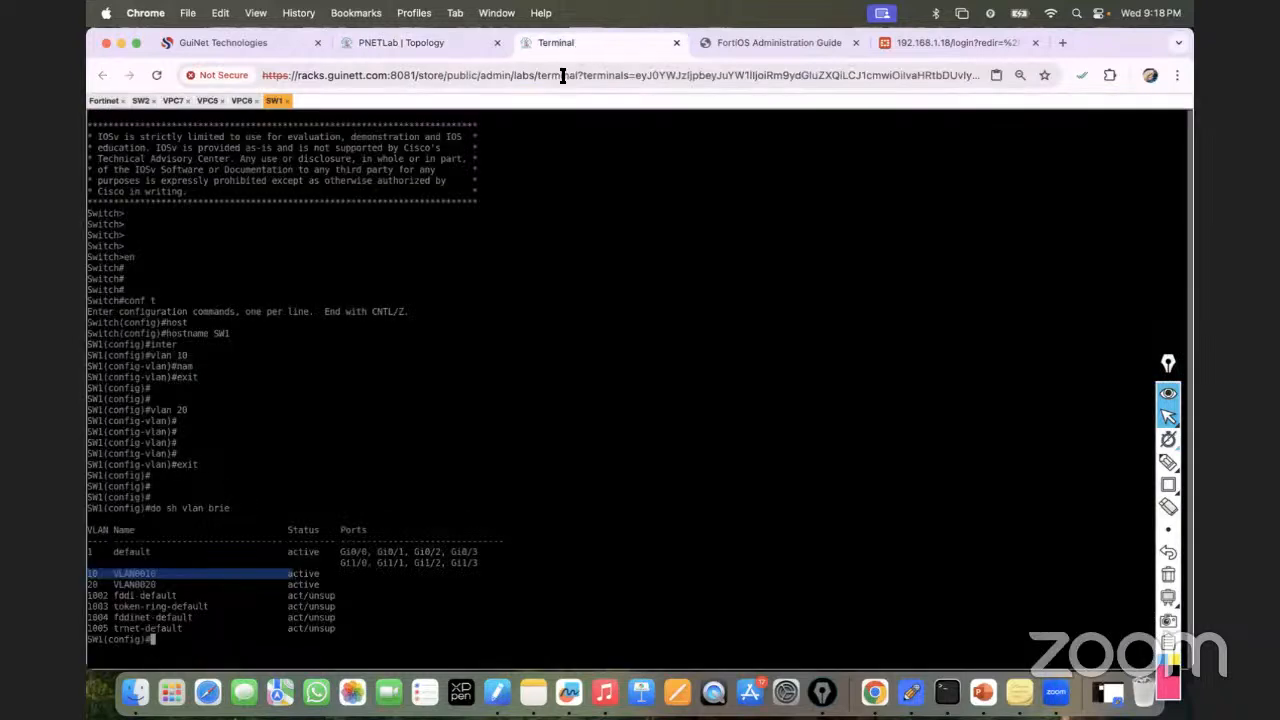
type("in")
type("i0/2")
key("Return")
type("swi")
key("Tab")
type("mo")
key("Tab")
type("acc")
key("Tab")
key("Return")
type("swi")
key("Tab")
type("scc")
key("Tab")
type("vl")
key("Tab")
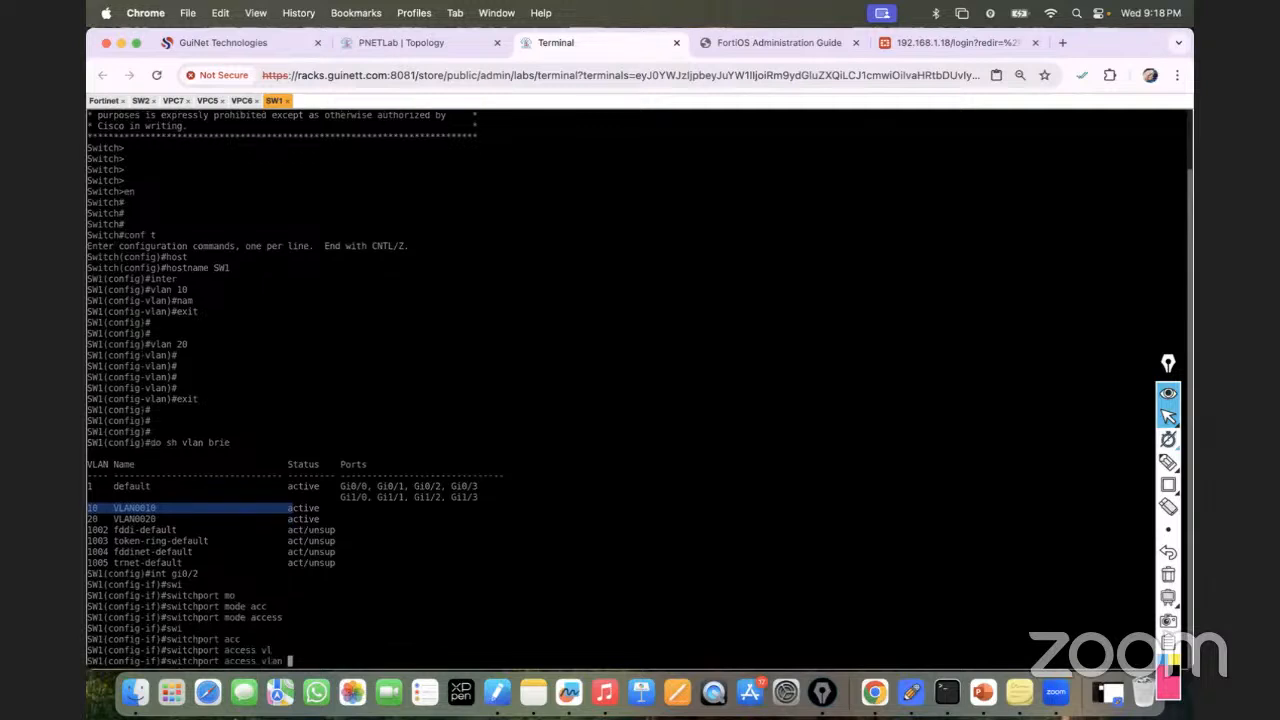
type("10")
key("Return")
key("Return")
key("Return")
key("Return")
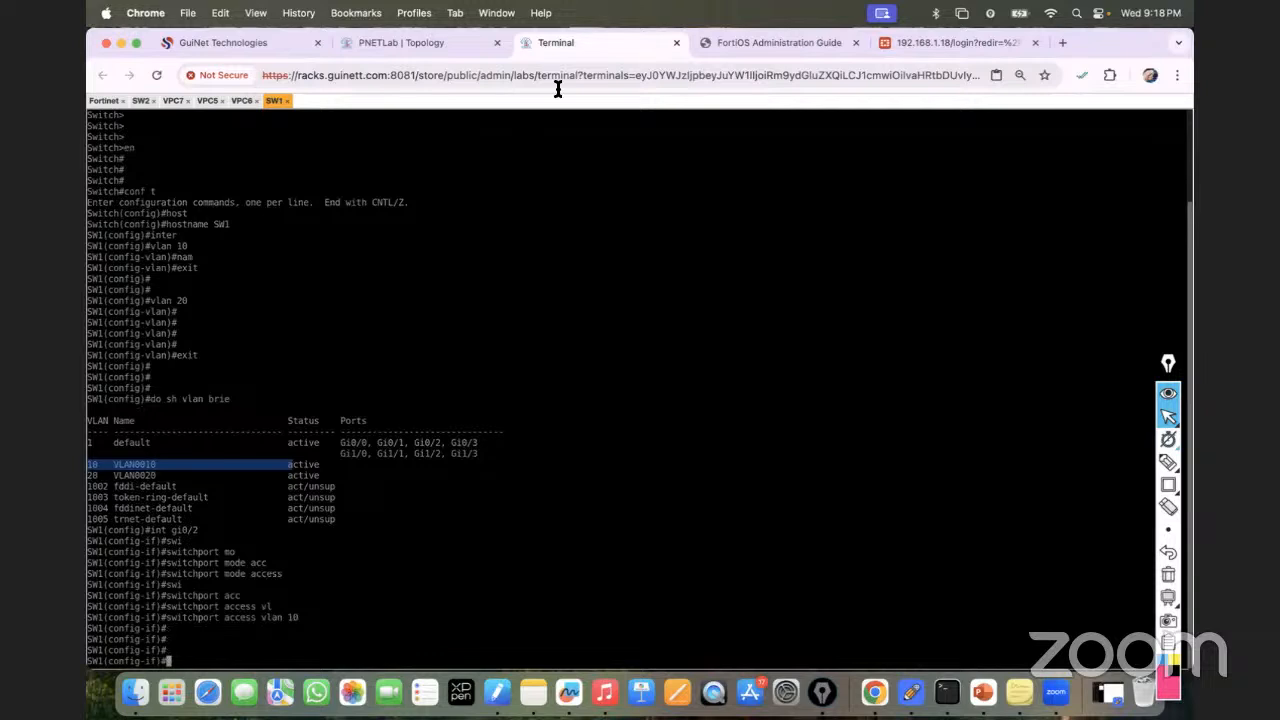
Make SW1's Gi0/3 an access port in VLAN 20.
left_click(400, 40)
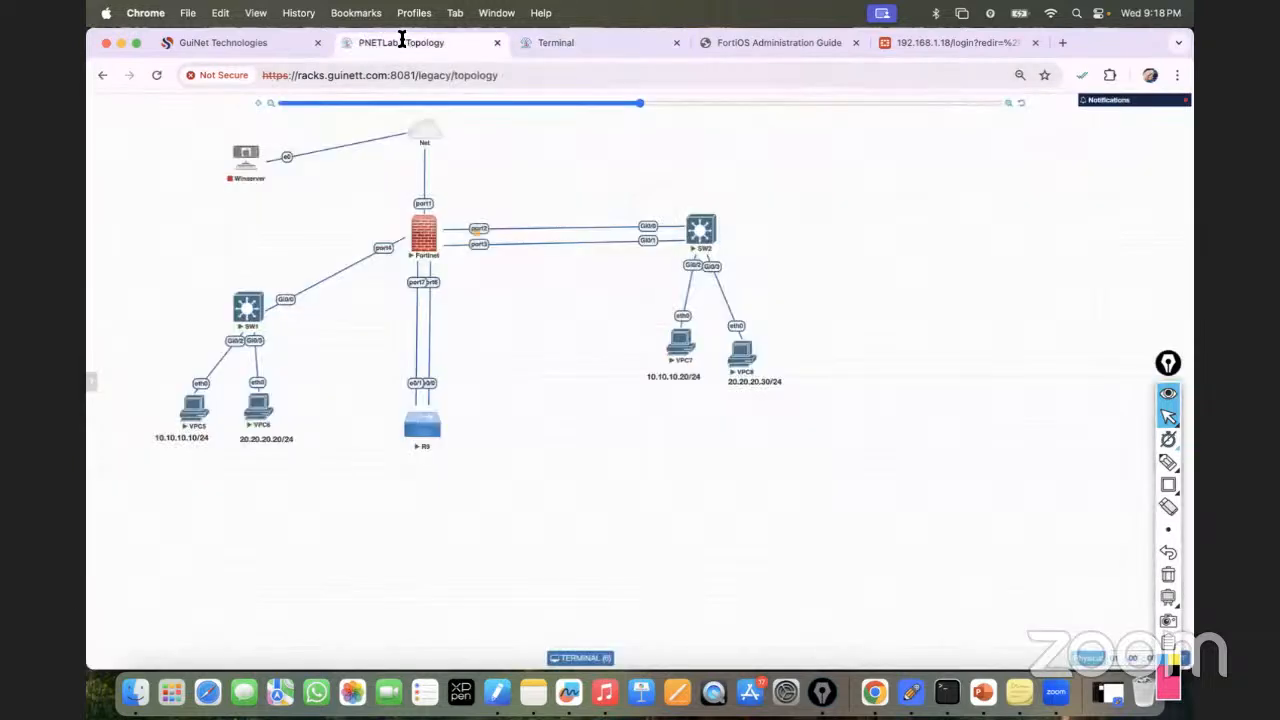
left_click(614, 42)
type("int")
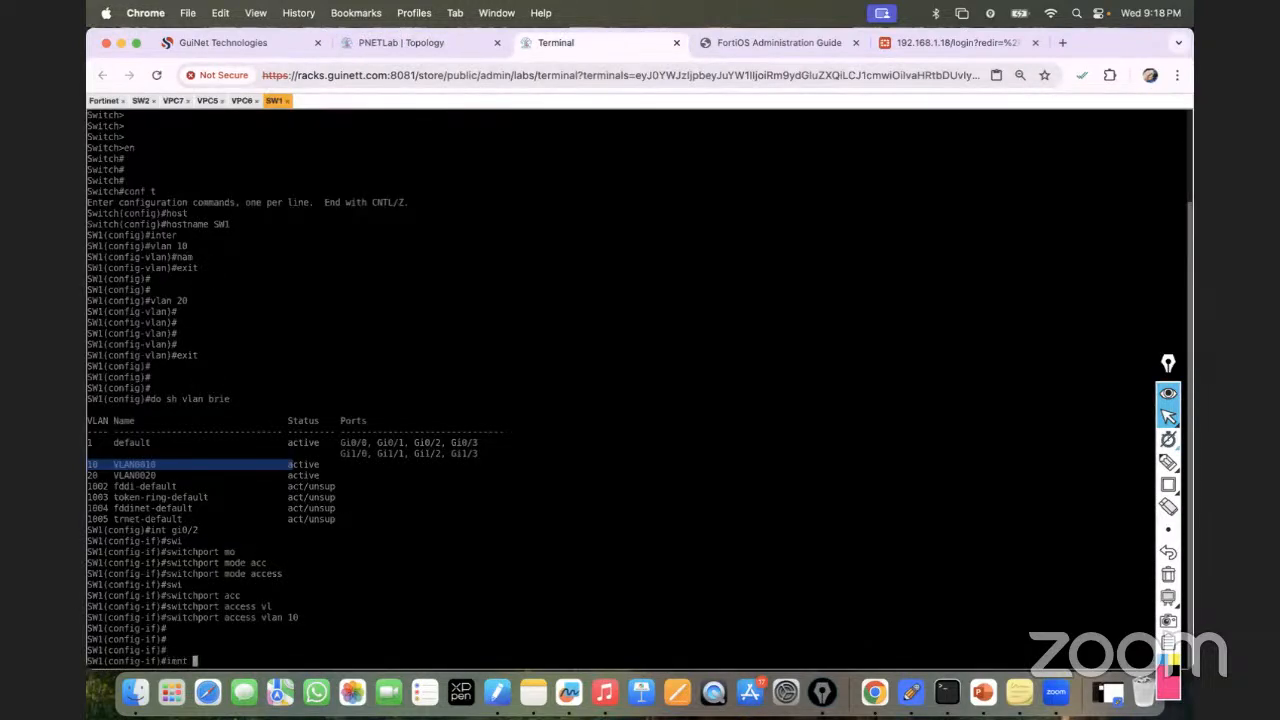
type(" gi0/3")
key("Return")
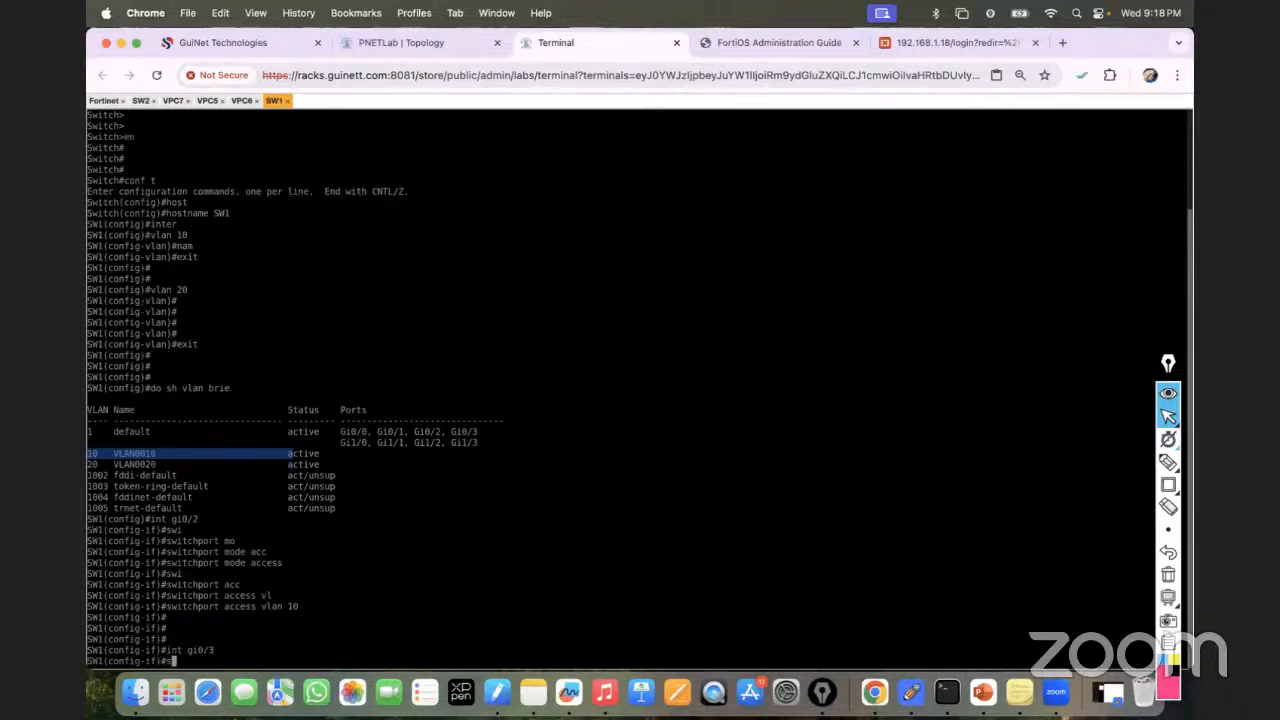
type("swi")
key("Tab")
type("mo")
key("Tab")
type("acc")
key("Tab")
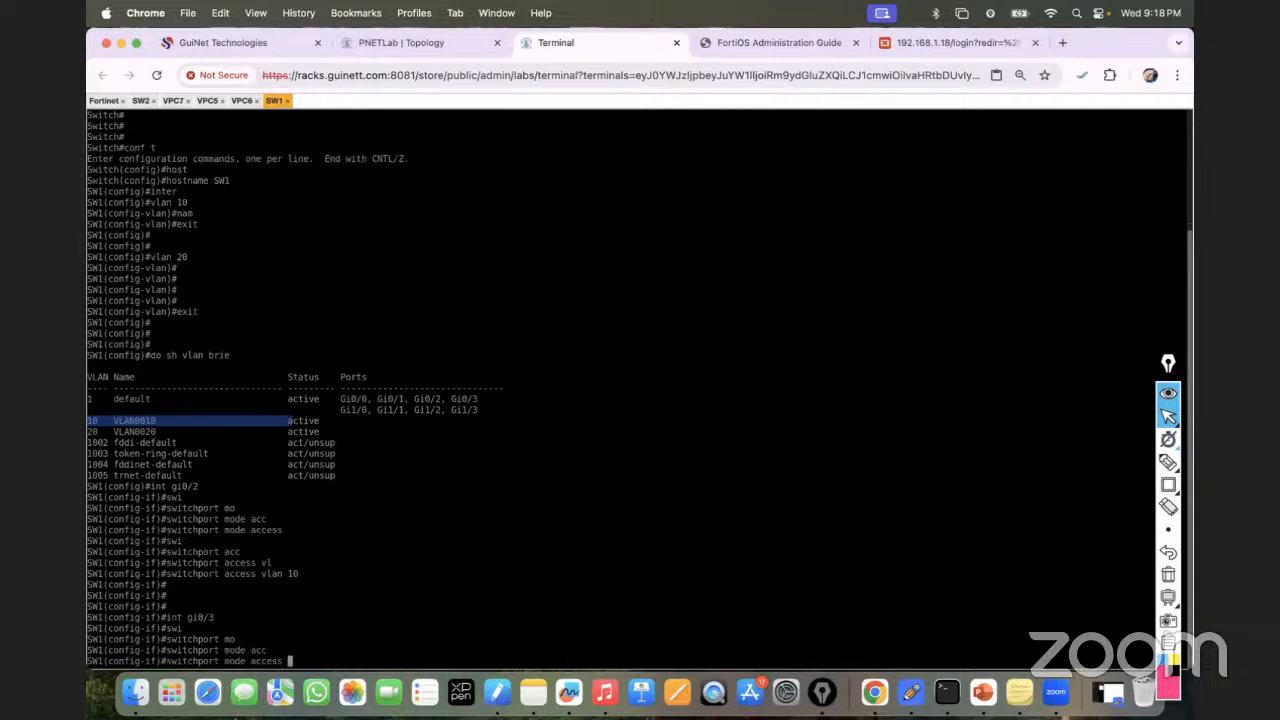
key("Return")
type("swi")
key("Tab")
type("acc")
key("Tab")
type("vl")
key("Tab")
type("20")
key("Return")
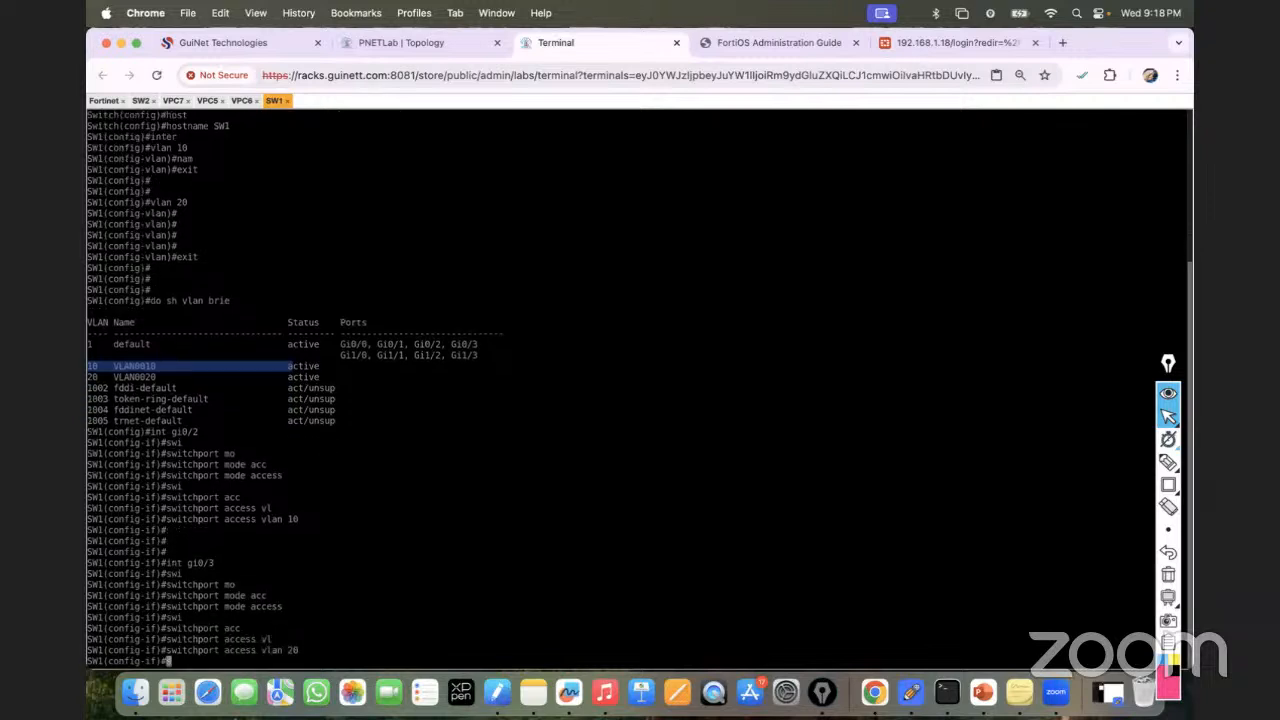
Exit configuration mode and display the VLAN brief table with sh vlan brief.
key("Return")
key("Return")
key("Return")
key("Return")
key("ctrl+z")
key("Return")
key("Return")
key("Return")
type("sh vlan bri")
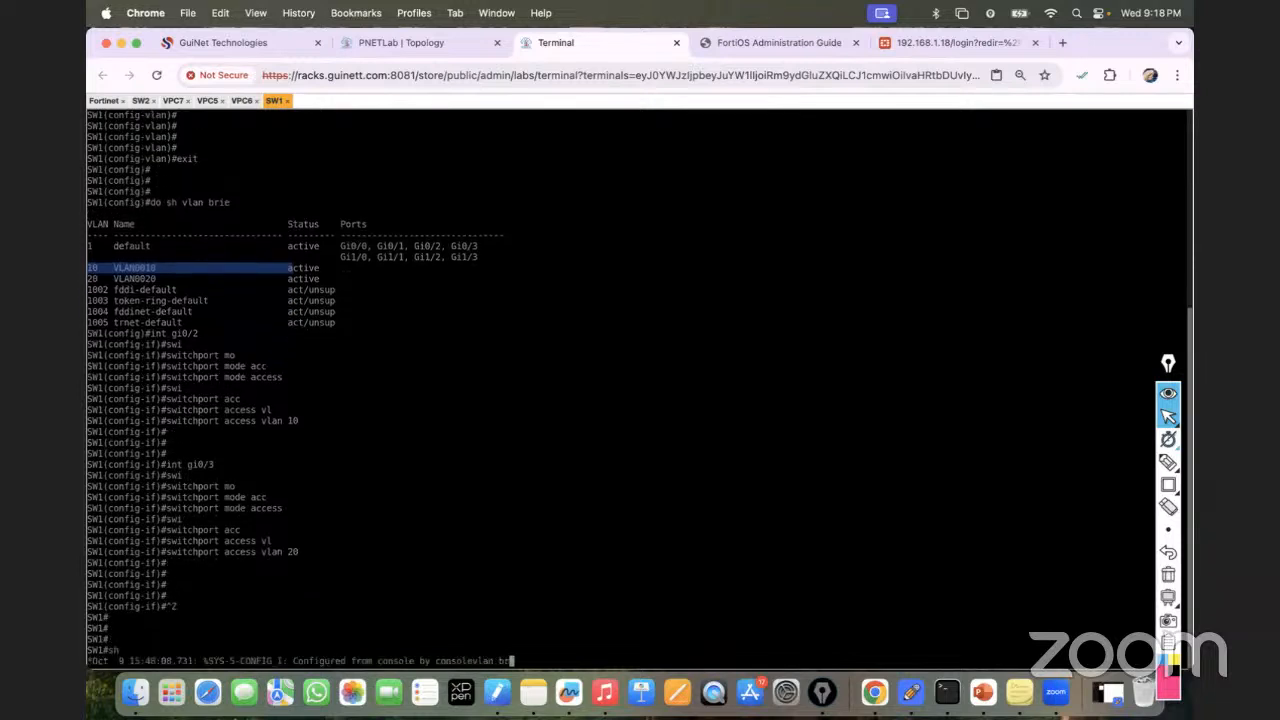
key("Tab")
key("Return")
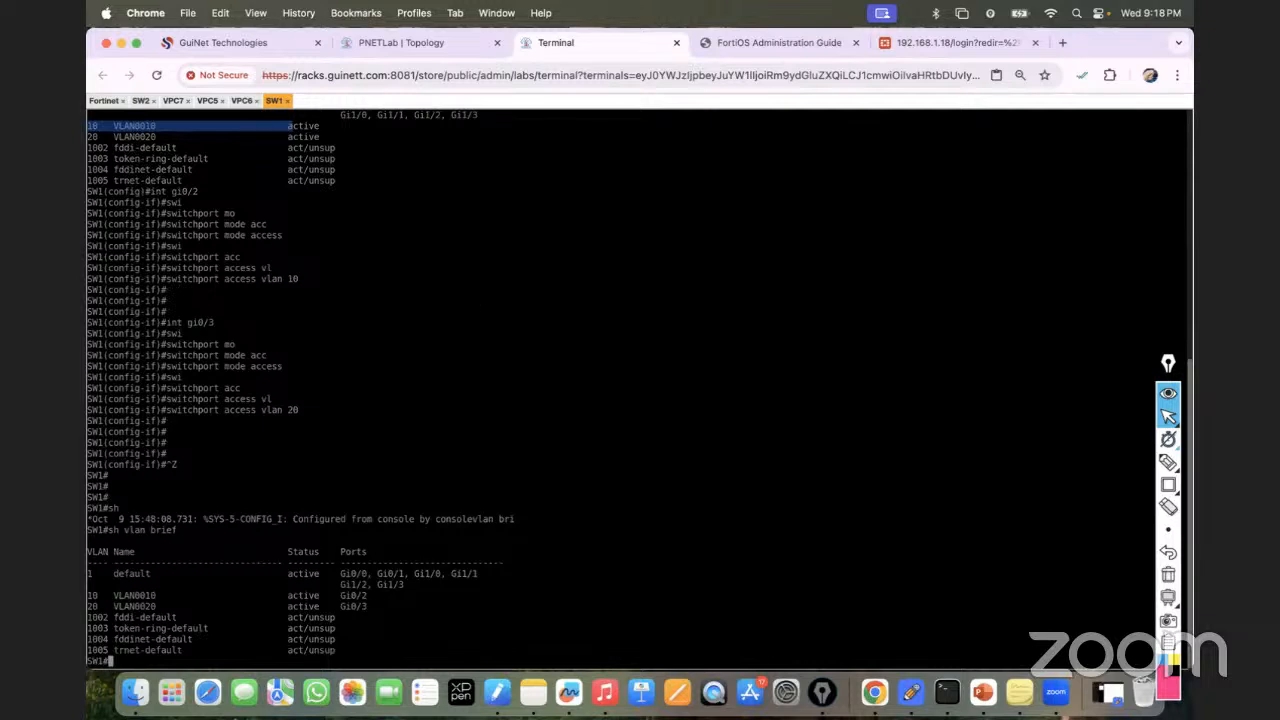
Verify Gi0/2 is in VLAN0010 and Gi0/3 in VLAN0020, then view the topology.
left_click_drag(89, 599, 125, 601)
left_click_drag(371, 607, 114, 606)
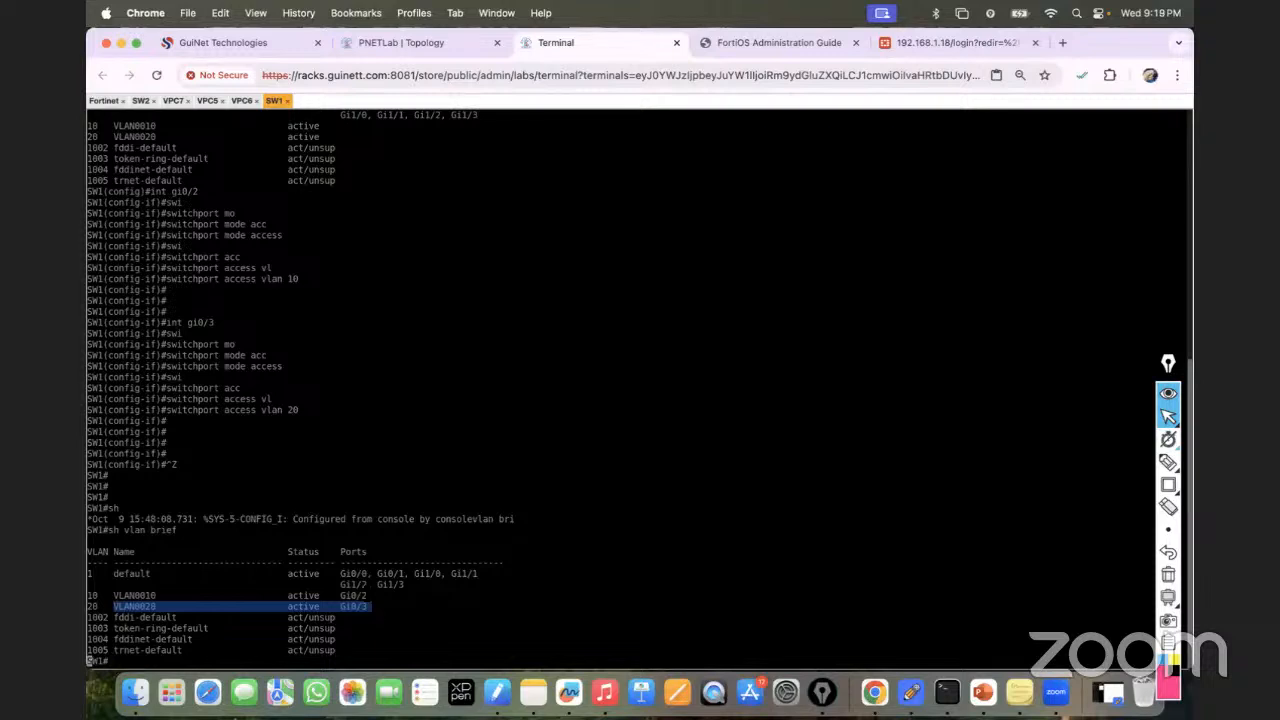
key("Return")
key("Return")
key("Return")
key("Return")
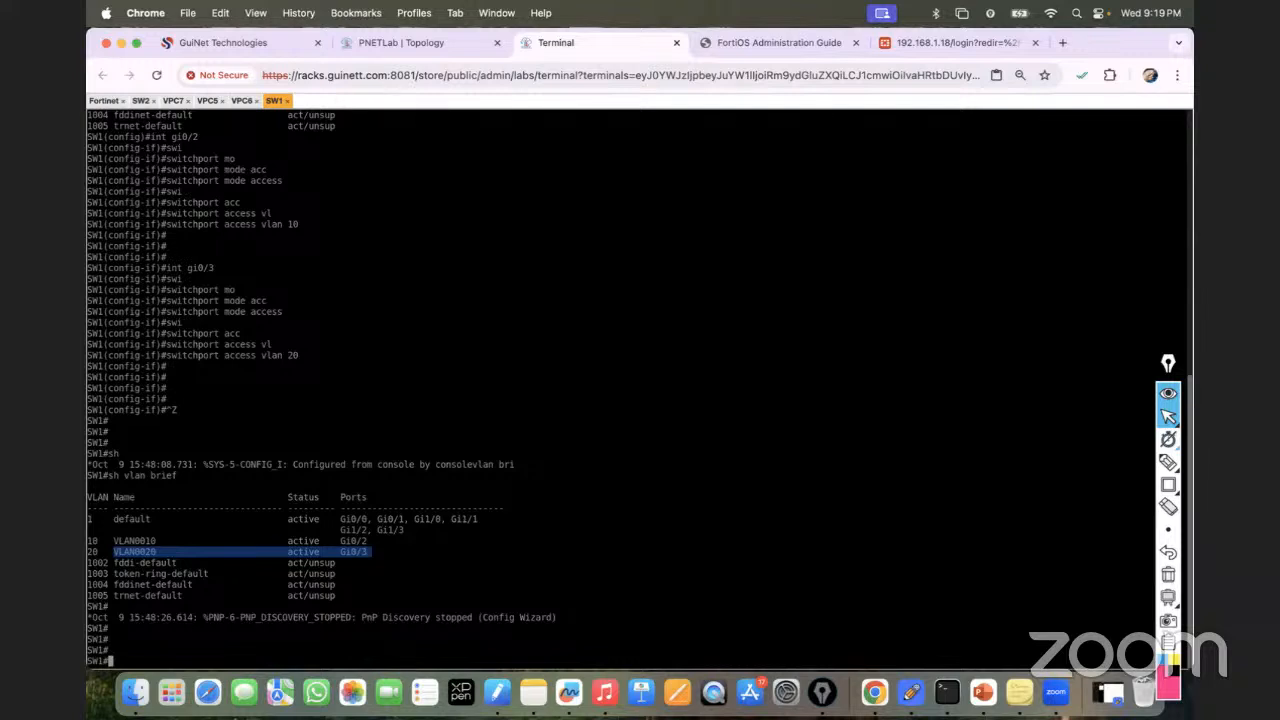
left_click(408, 42)
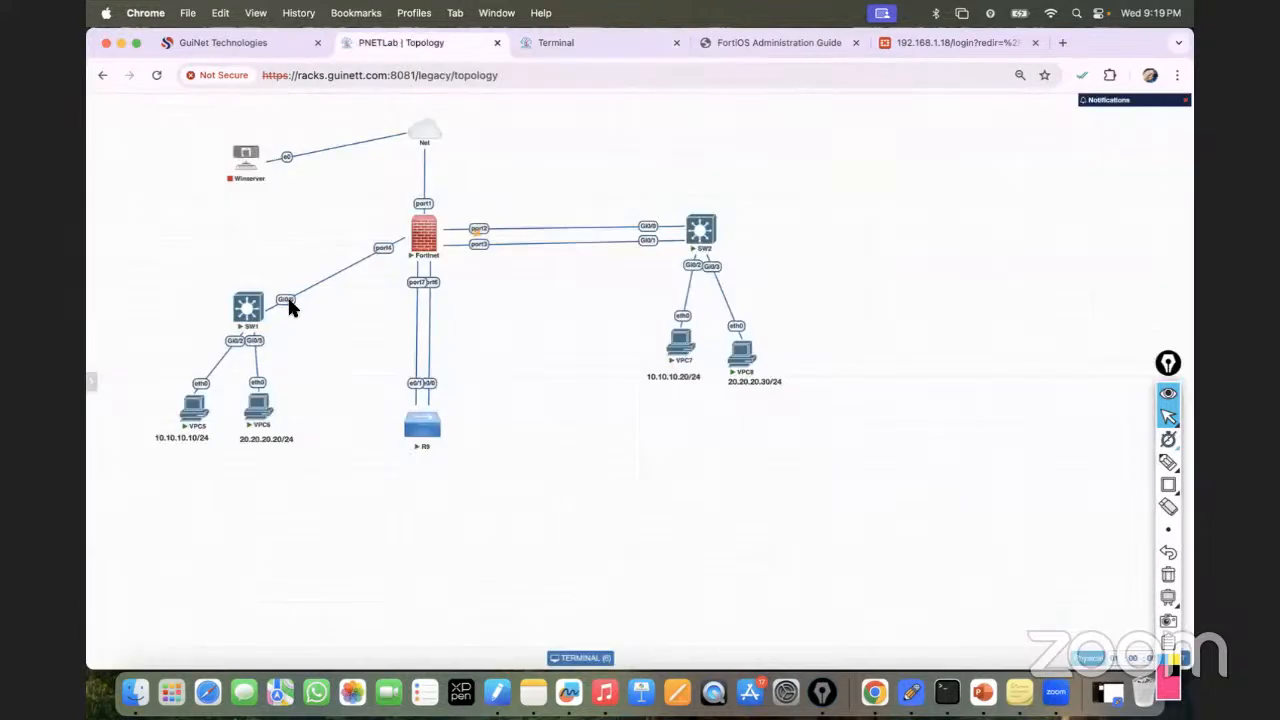
mouse_move(427, 240)
Set dot1q trunk encapsulation on SW1's Gi0/0.
left_click(577, 40)
type("conf t")
key("Return")
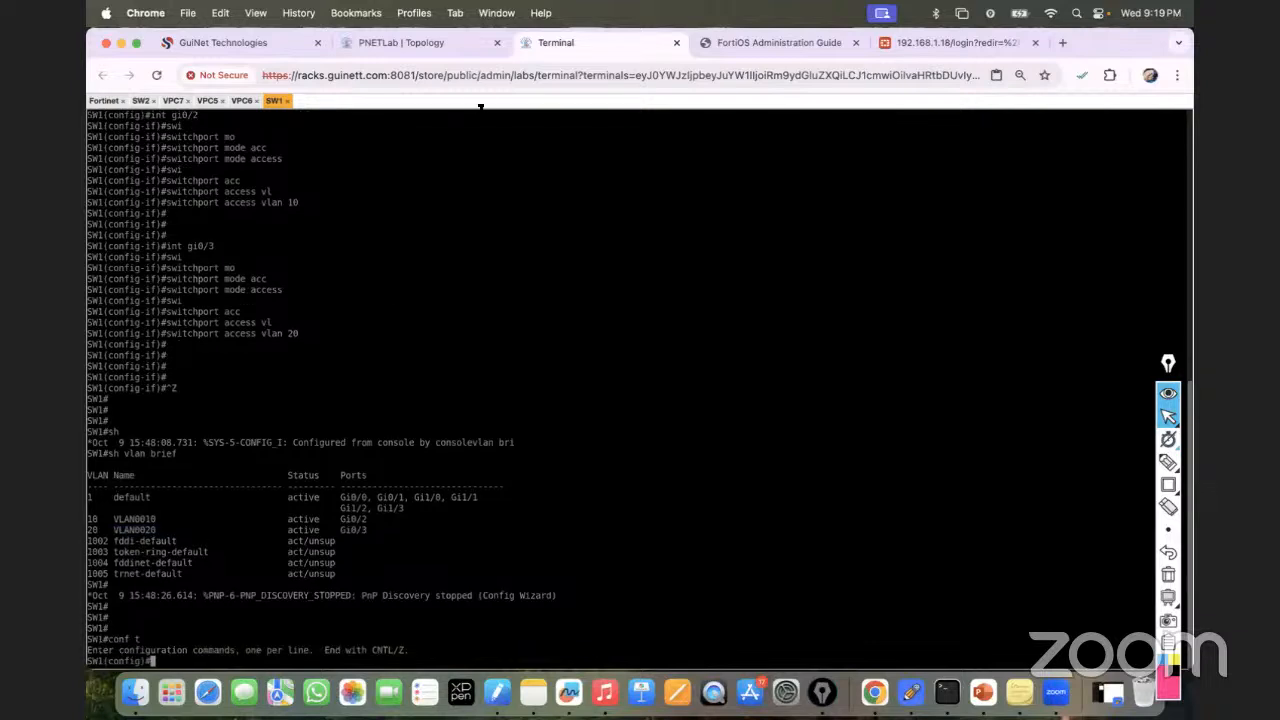
left_click(425, 45)
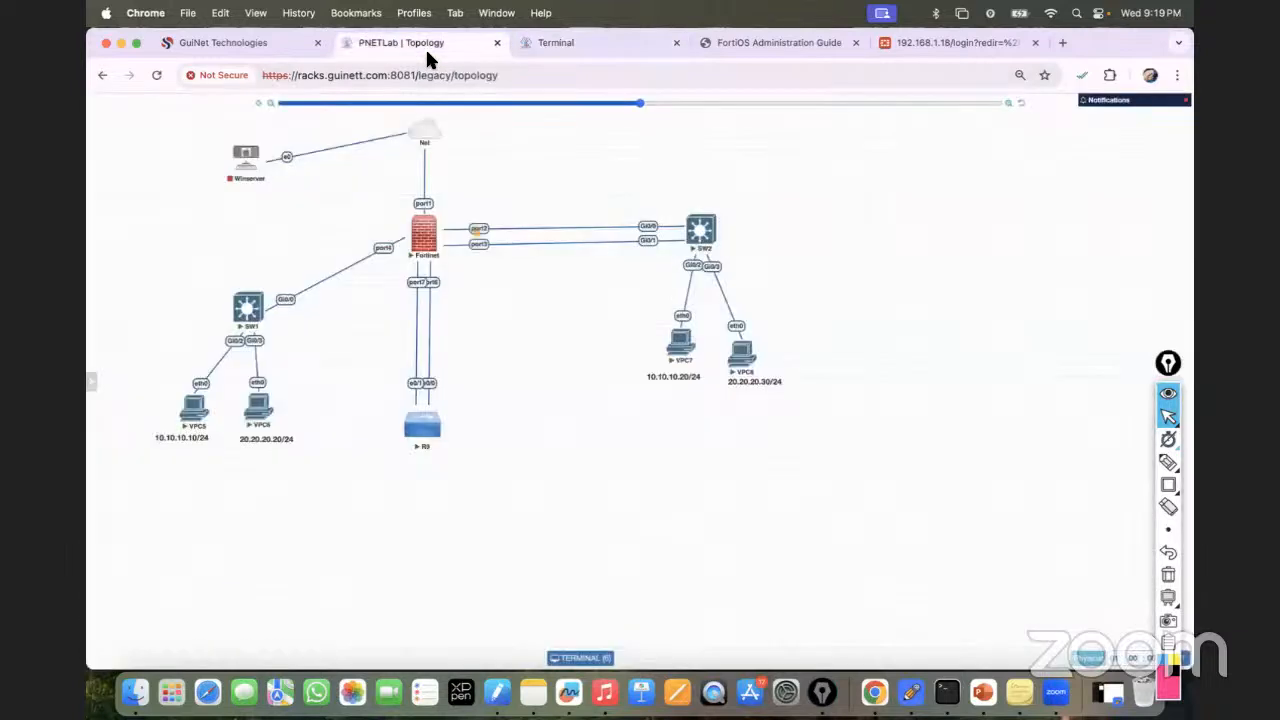
left_click(573, 42)
type("inter")
key("Tab")
type("gi0/0")
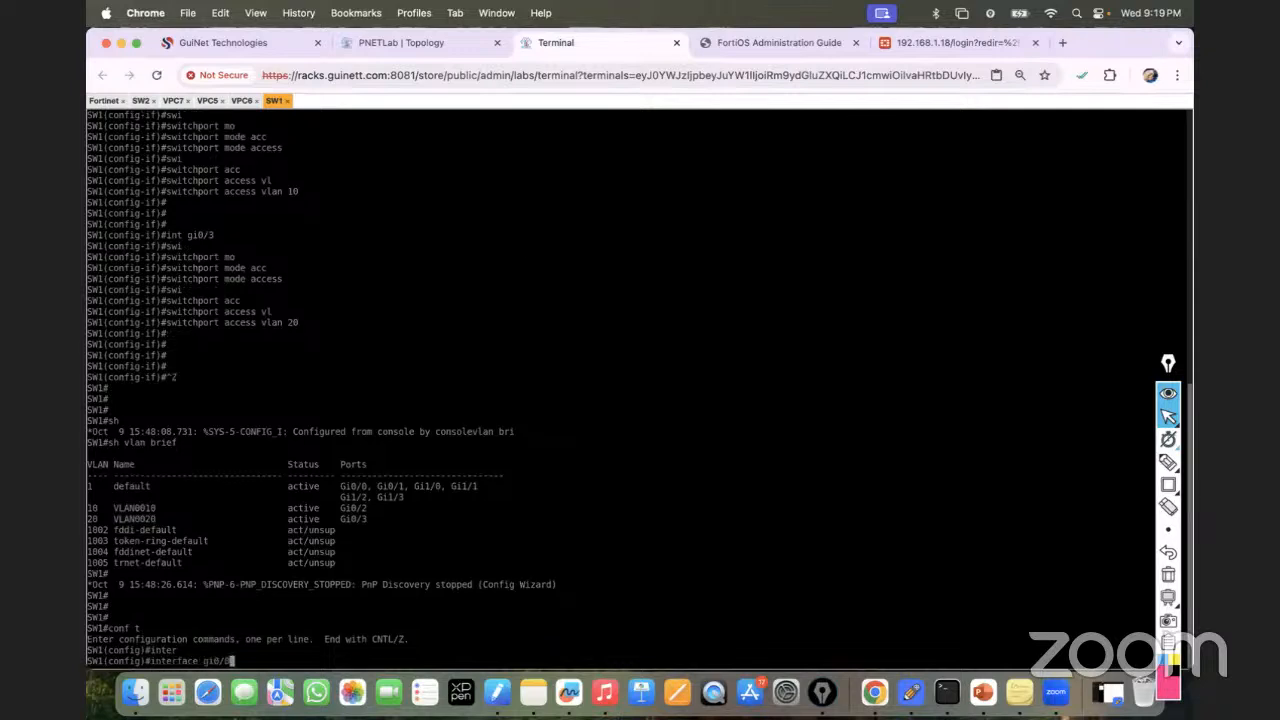
key("Return")
type("swi")
key("Tab")
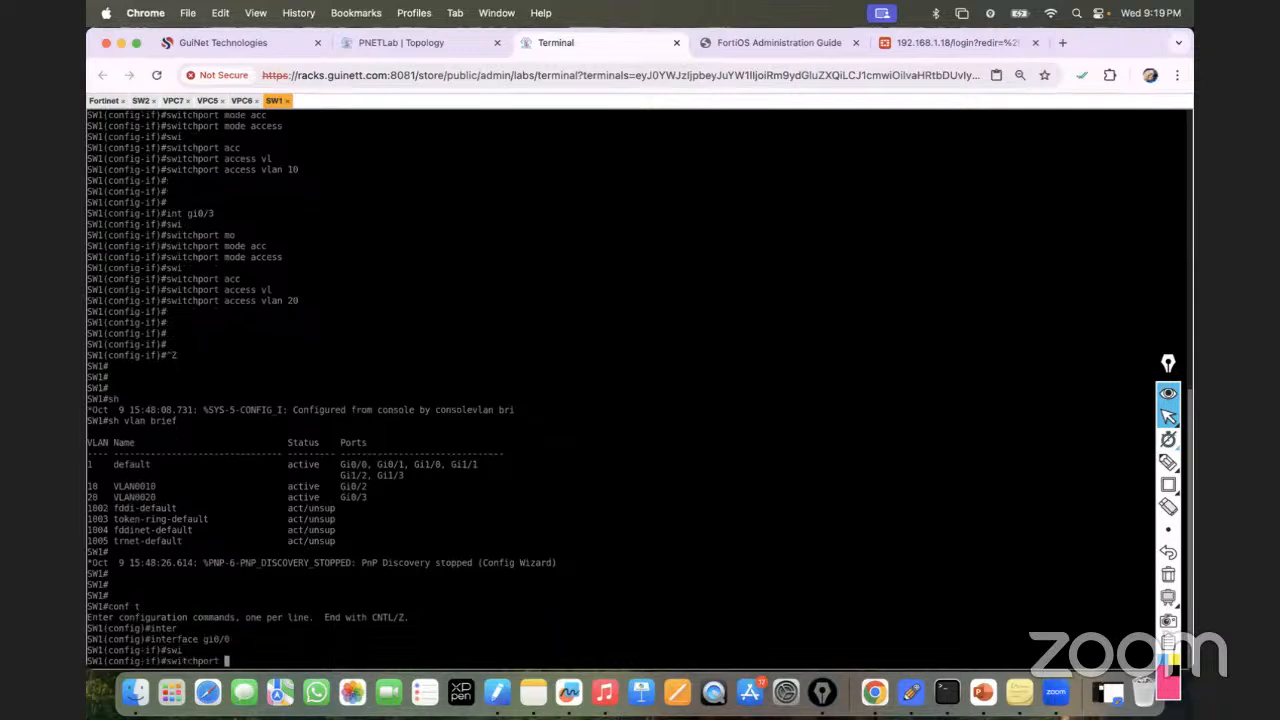
type("tr")
key("Tab")
type("en")
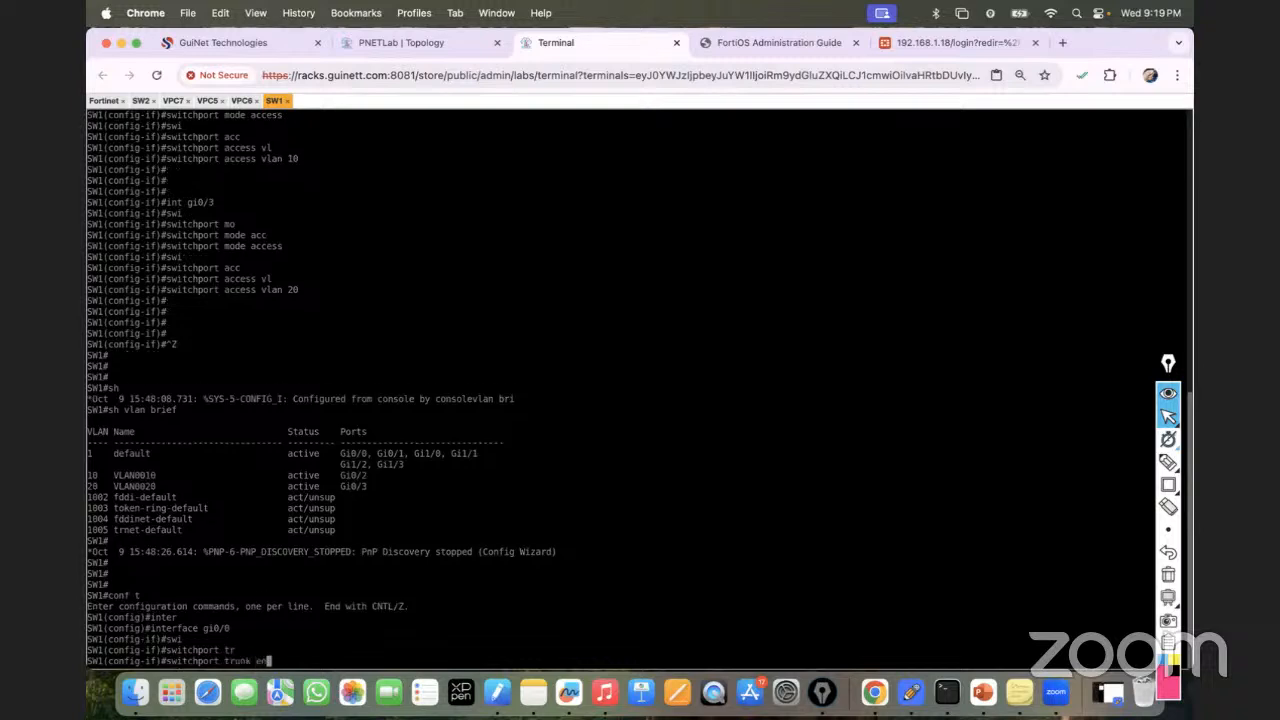
key("Tab")
type("do")
key("Tab")
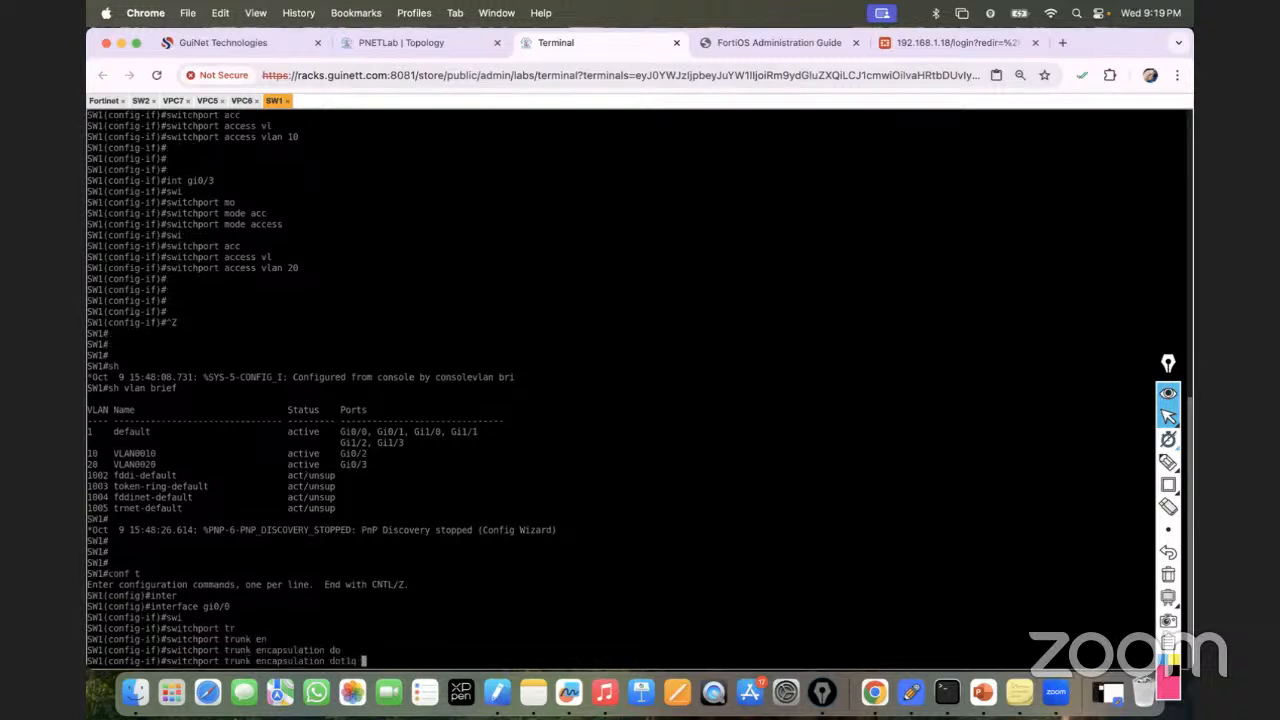
key("Return")
Make Gi0/0 a trunk port allowing only VLANs 10 and 20.
type("switchport")
key("Tab")
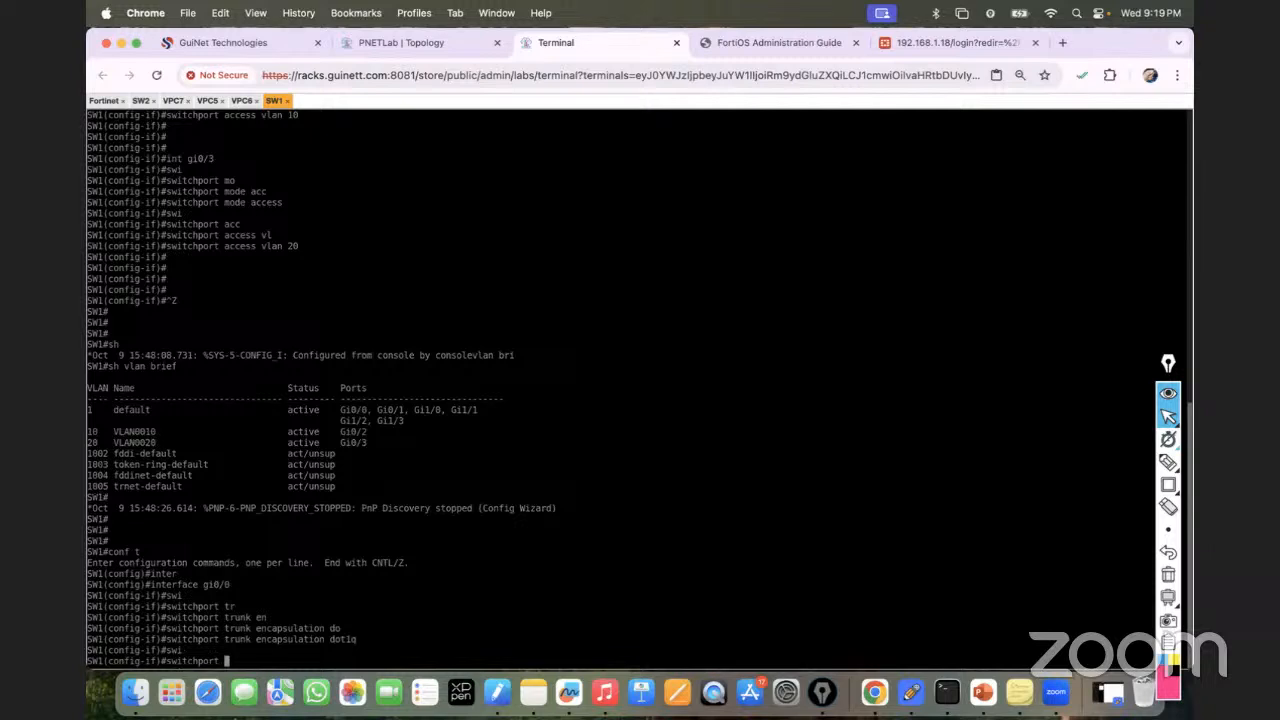
type("mode t")
key("Tab")
type("tr")
key("Tab")
key("Return")
type("swi")
key("Tab")
type("tr")
key("Tab")
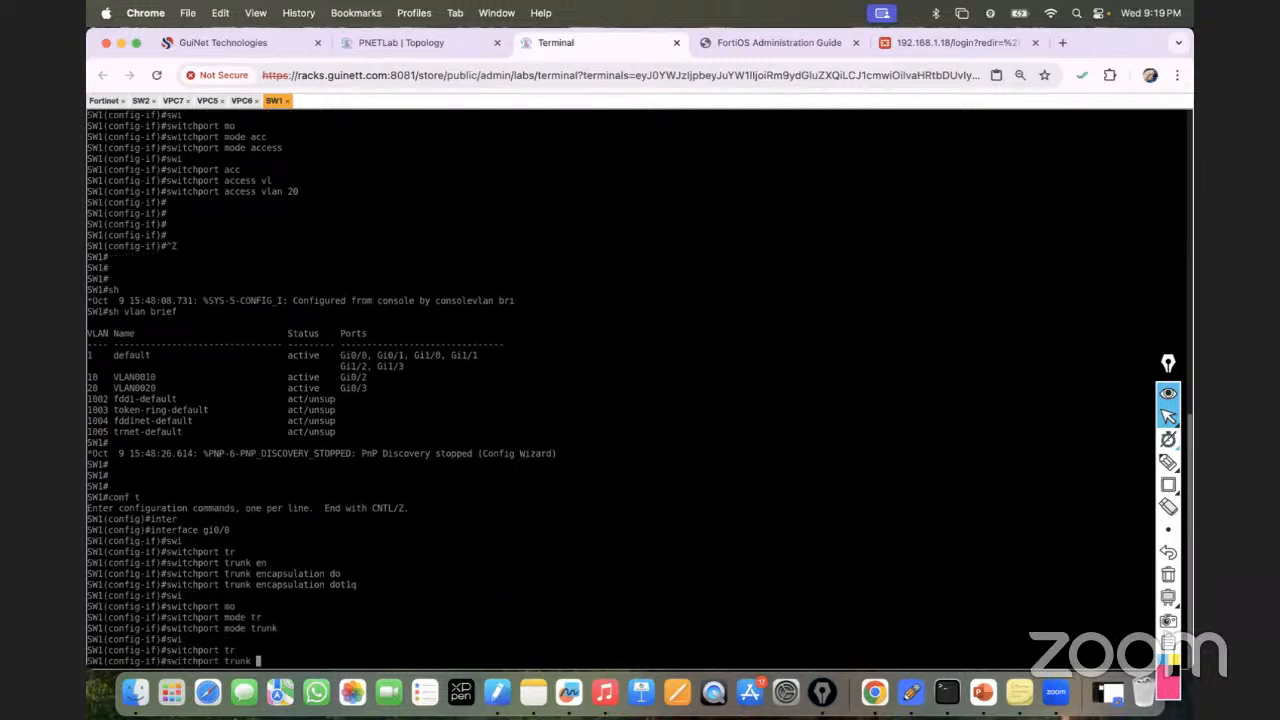
type("all")
key("Tab")
type("vl")
key("Tab")
type("10,20")
key("Return")
Save the configuration with do wr and display the VLAN brief table.
type("do wr")
key("Return")
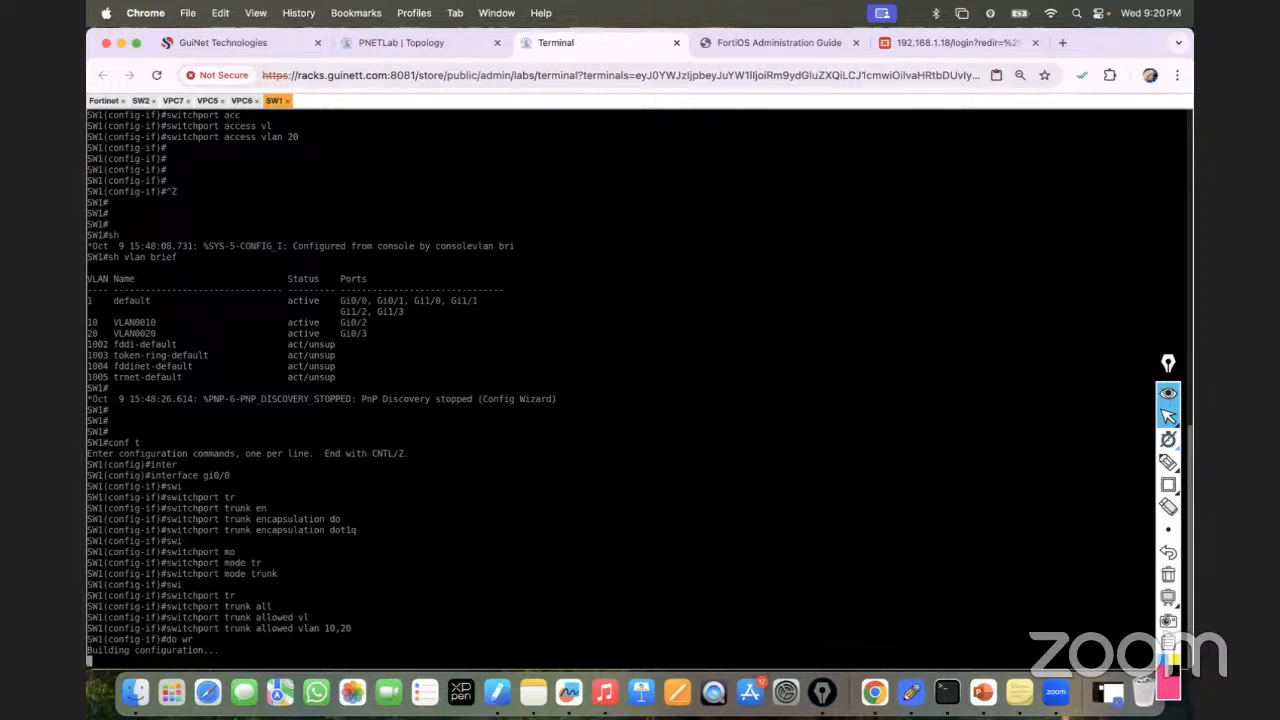
key("ctrl+z")
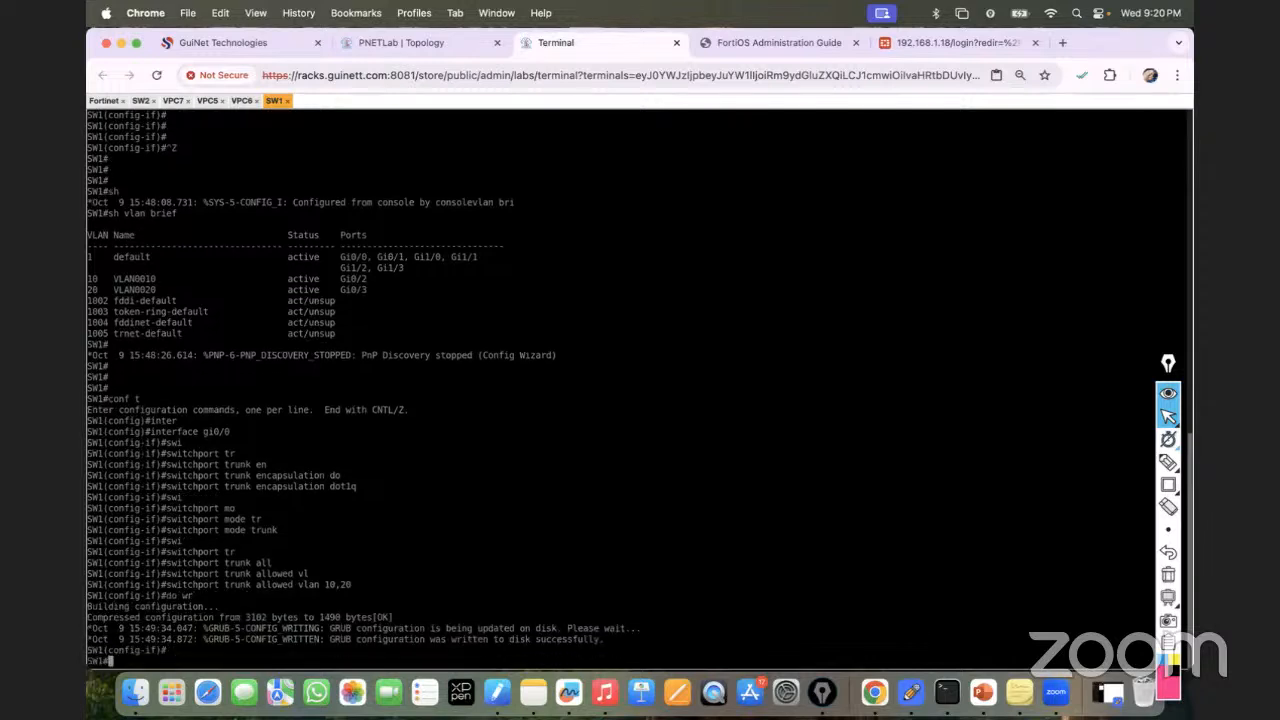
key("Return")
key("Return")
key("Return")
type("sh vlan bri")
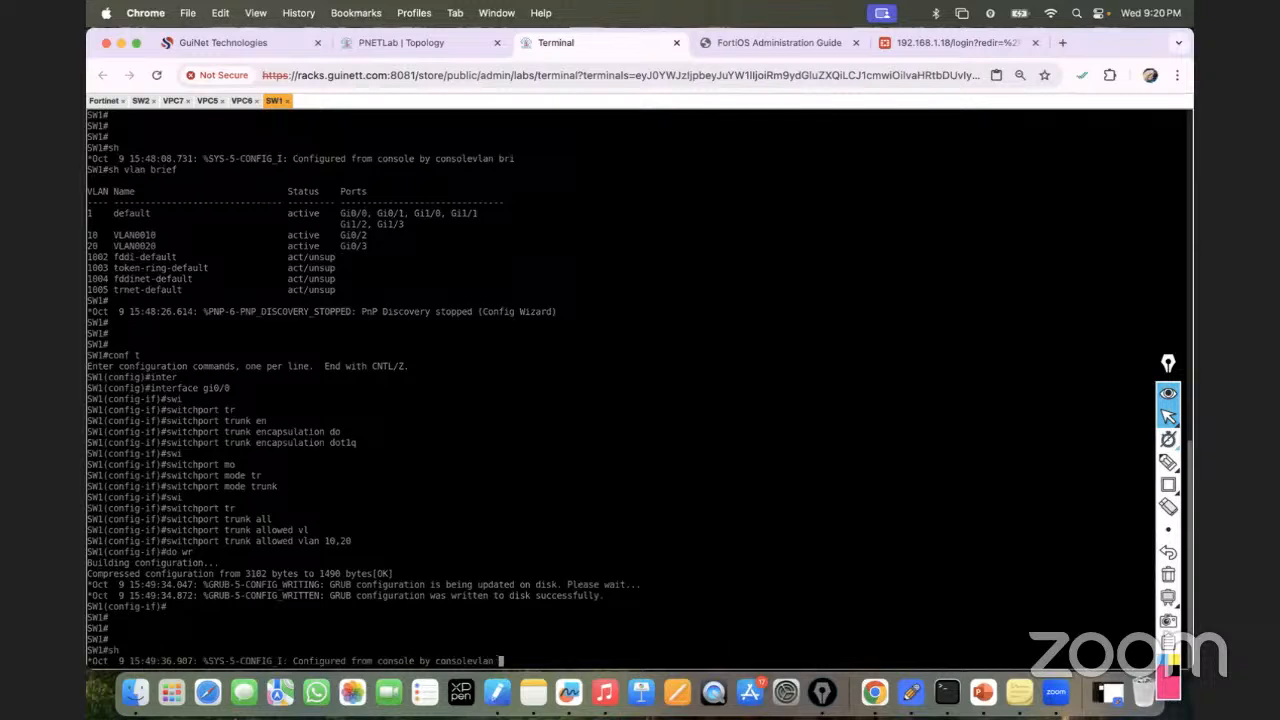
key("Tab")
key("Return")
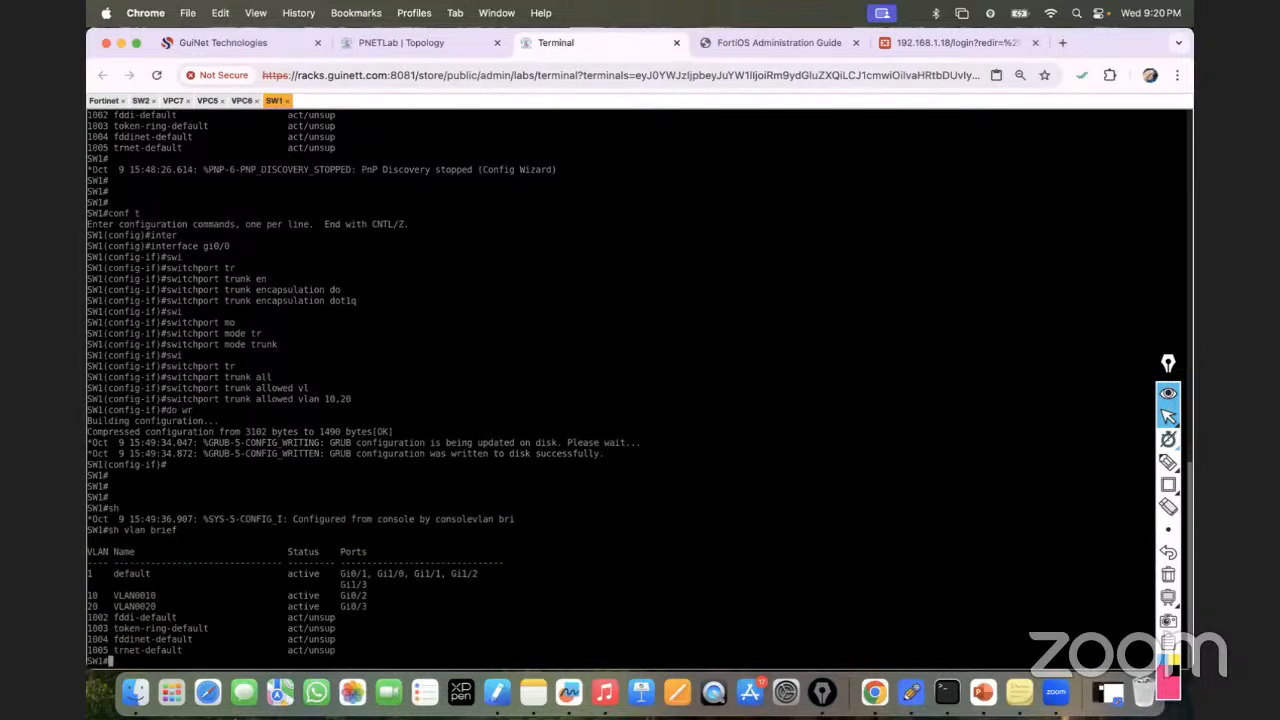
key("Return")
key("Return")
key("Return")
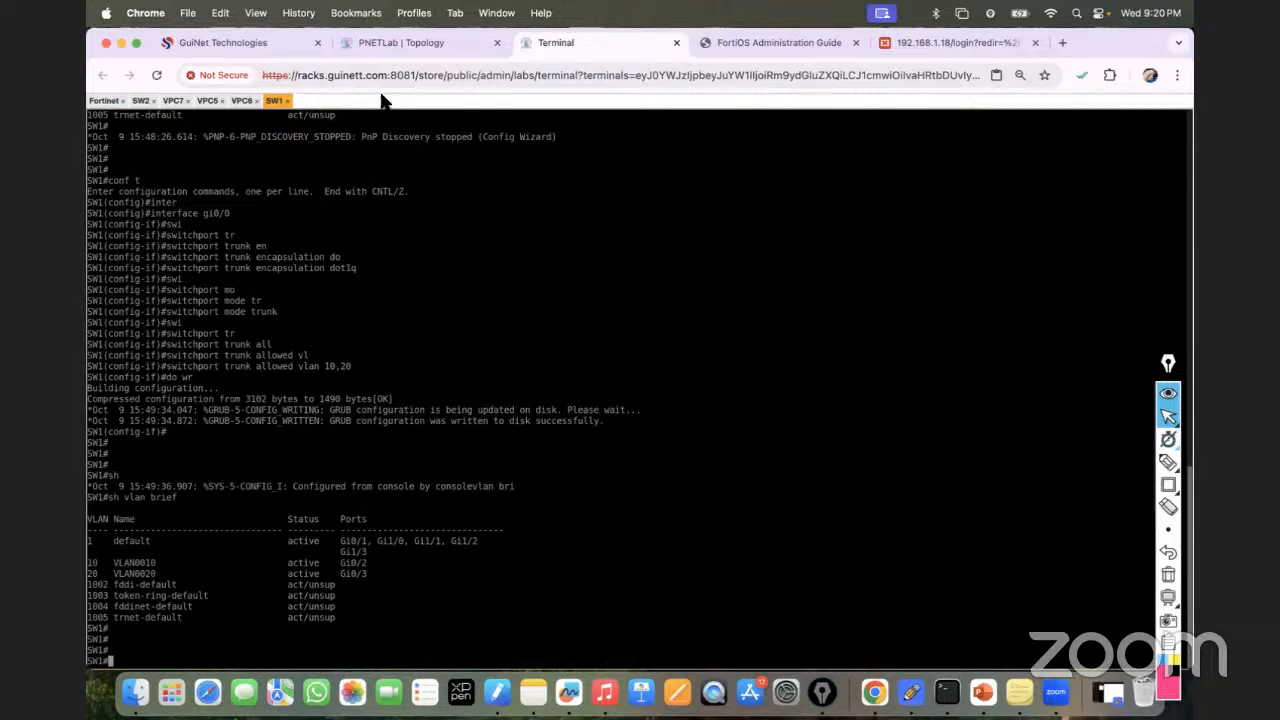
Ping 20.20.20.20 from VPC5.
left_click(400, 43)
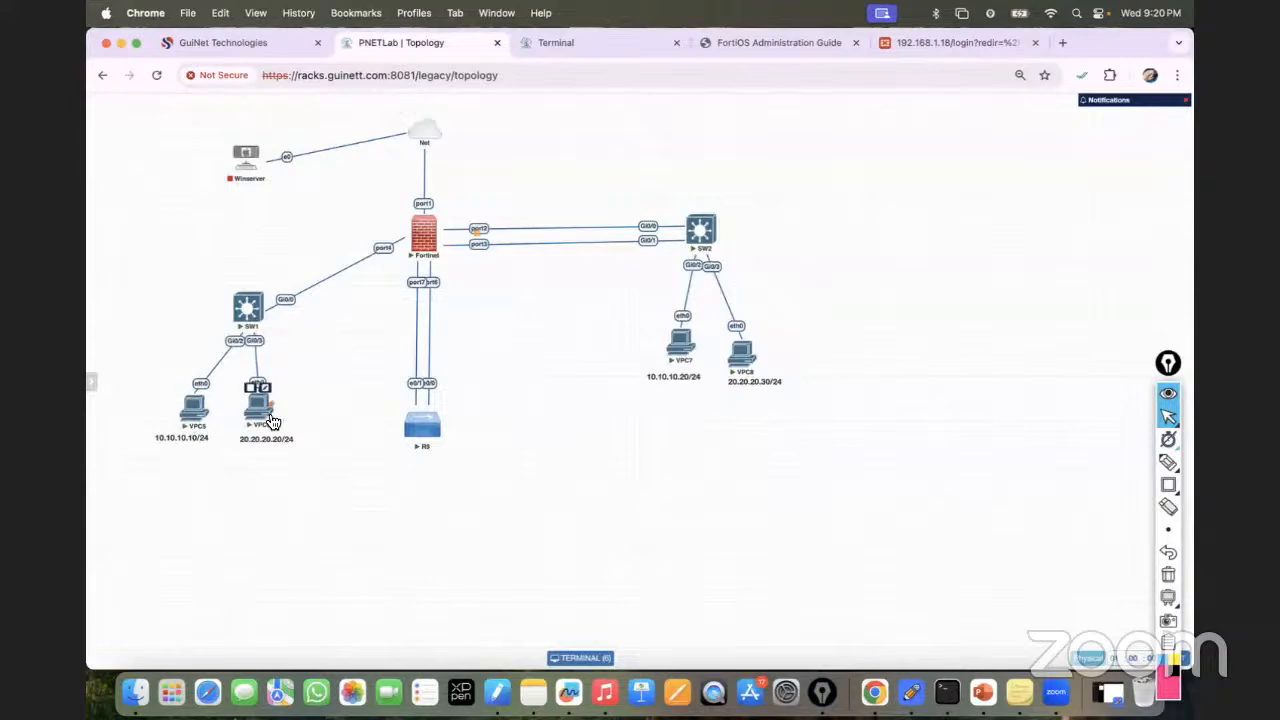
left_click(578, 42)
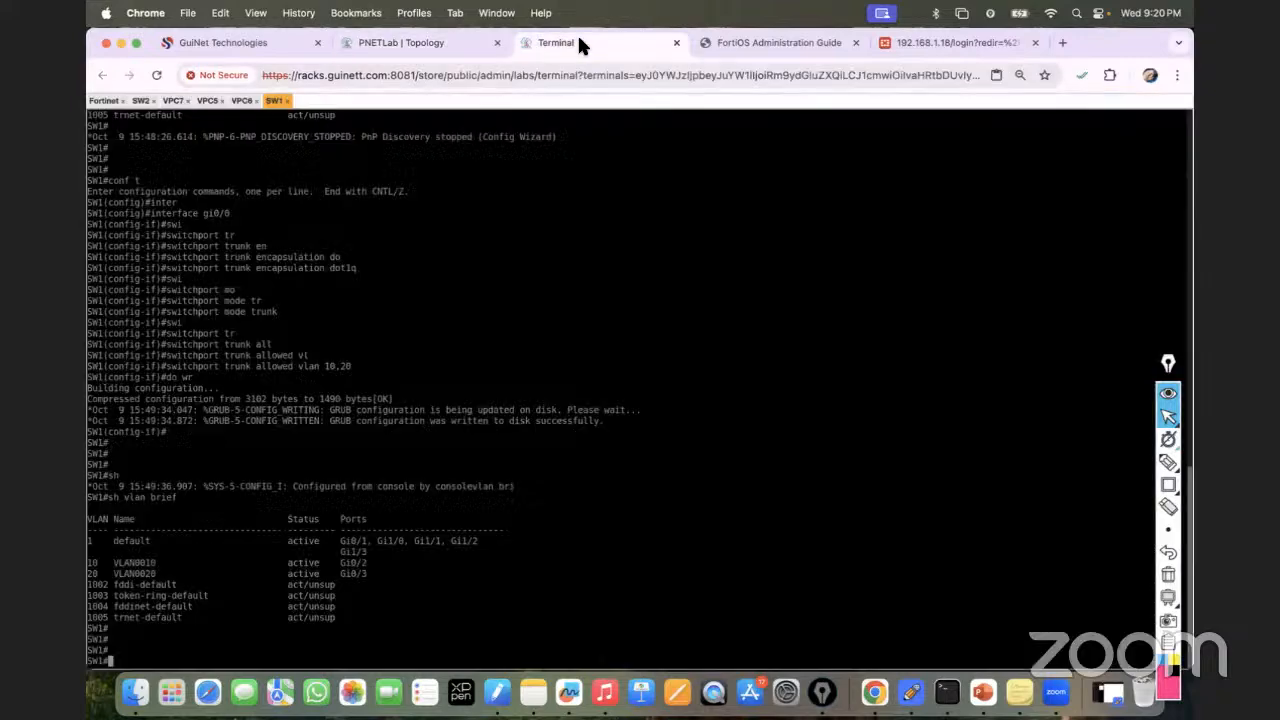
left_click(208, 101)
type("pin")
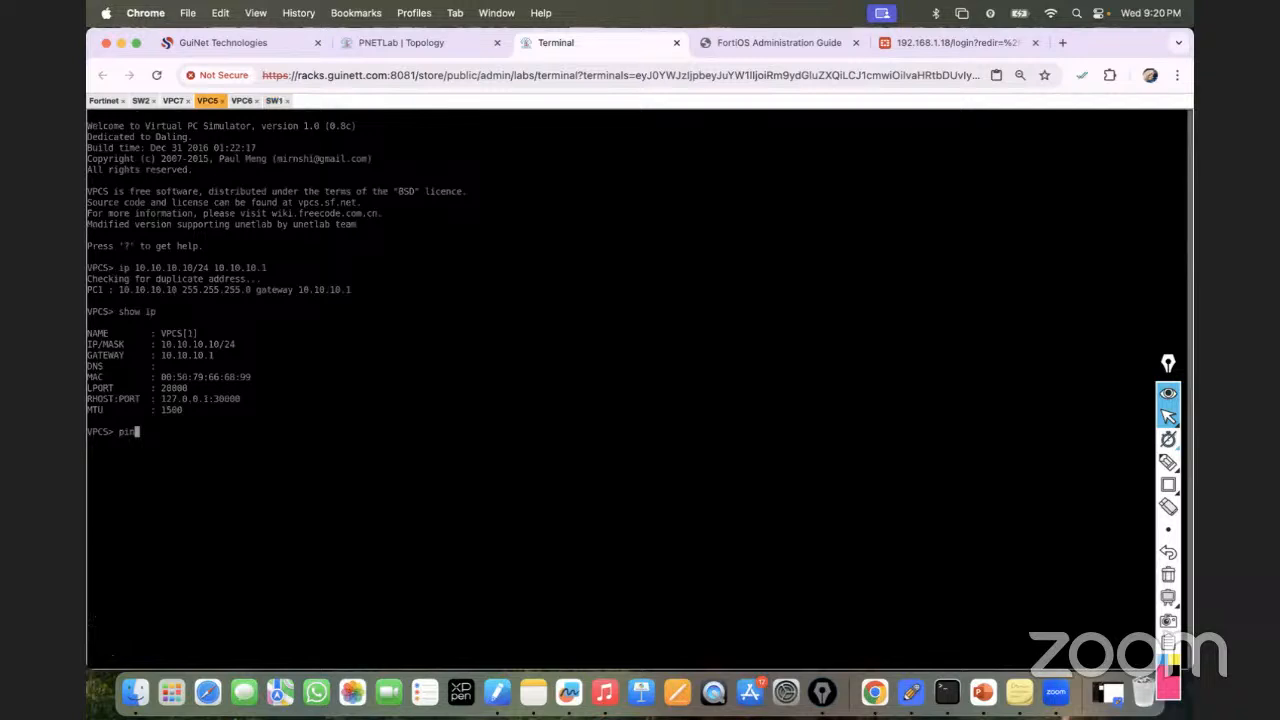
type("g 20.20.20.20")
key("Return")
Ping 10.10.10.10 from VPC6 and return to the topology.
left_click(242, 101)
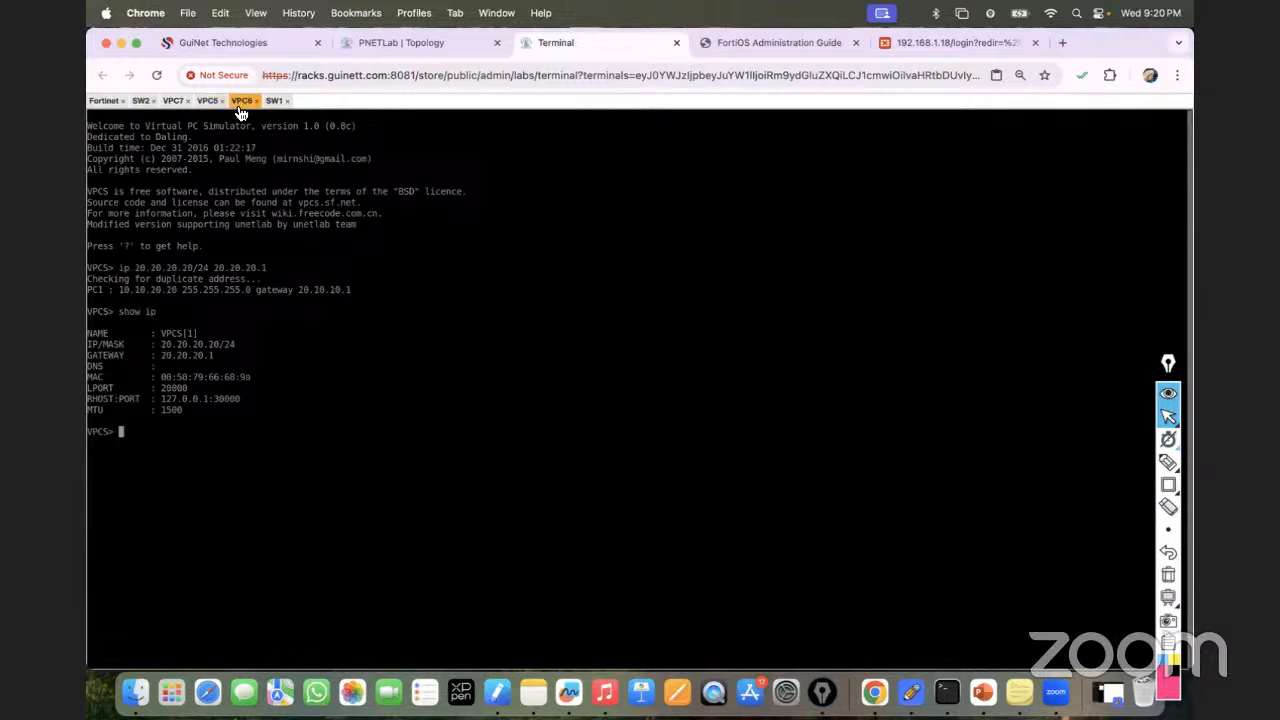
type("ping 10.10.10.10")
key("Return")
left_click(410, 43)
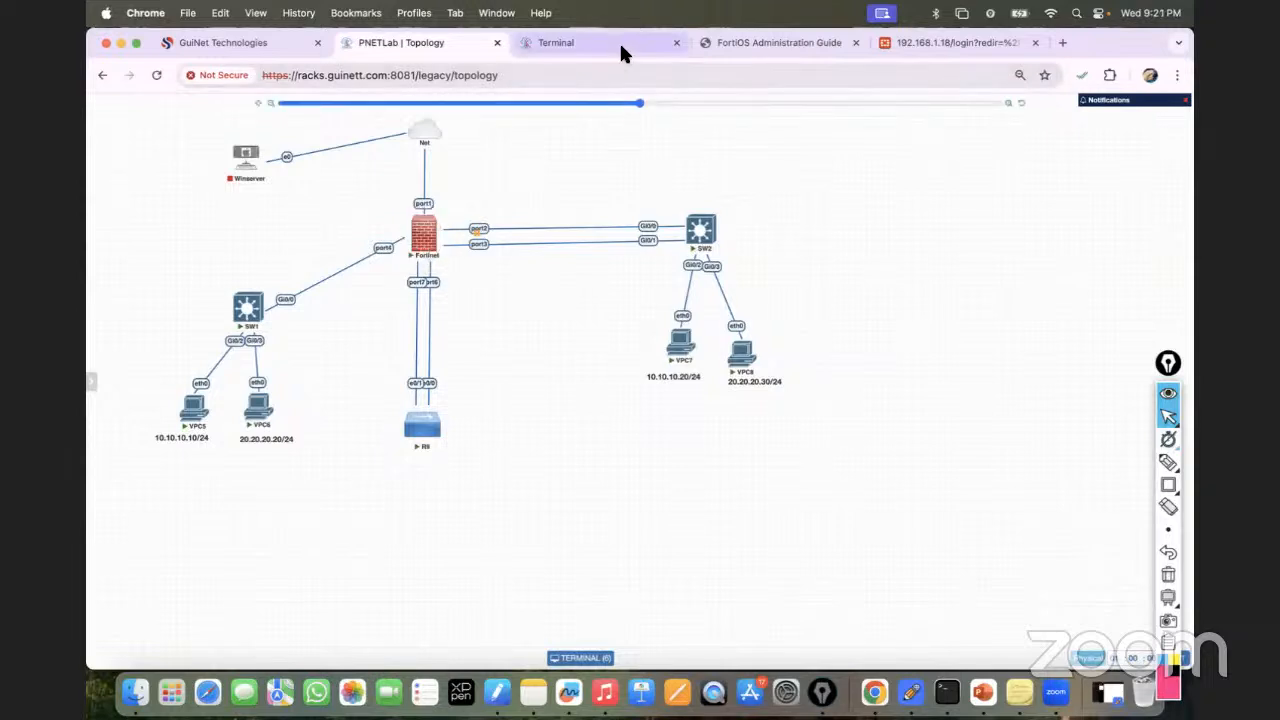
Log back in to the FortiGate web GUI with the admin account.
left_click(913, 41)
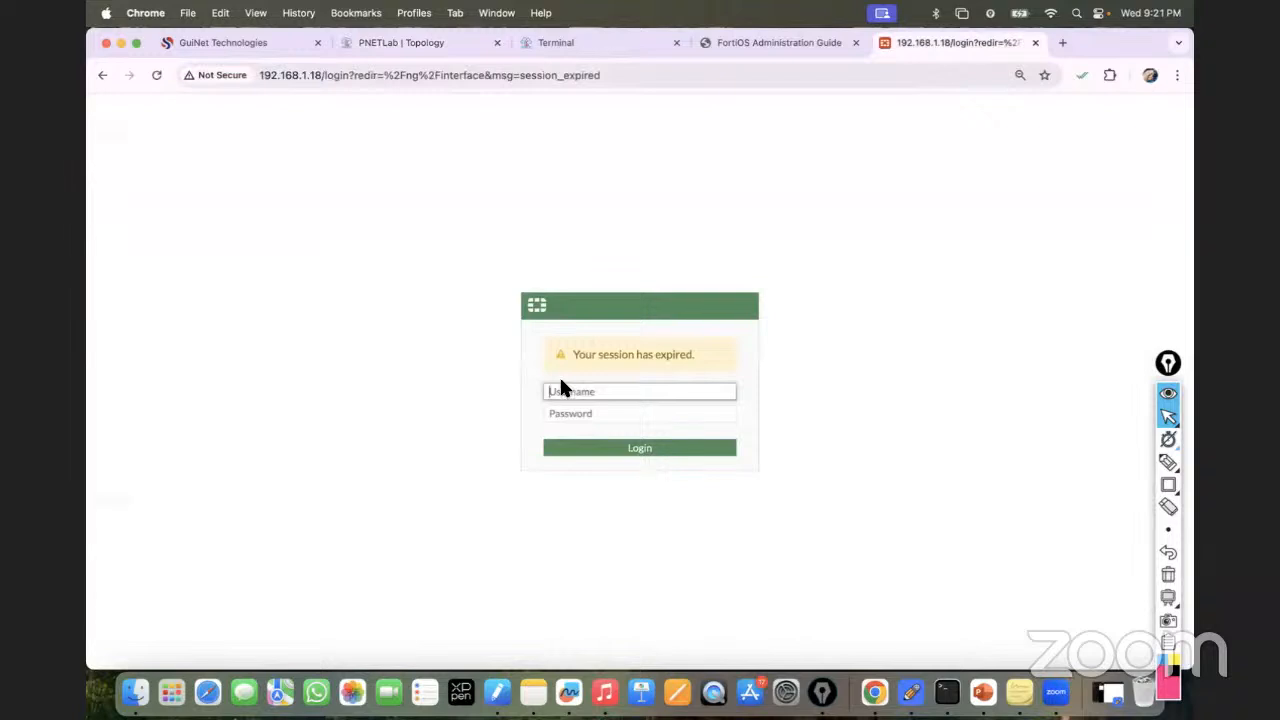
type("admin")
key("Tab")
type("admin")
key("Return")
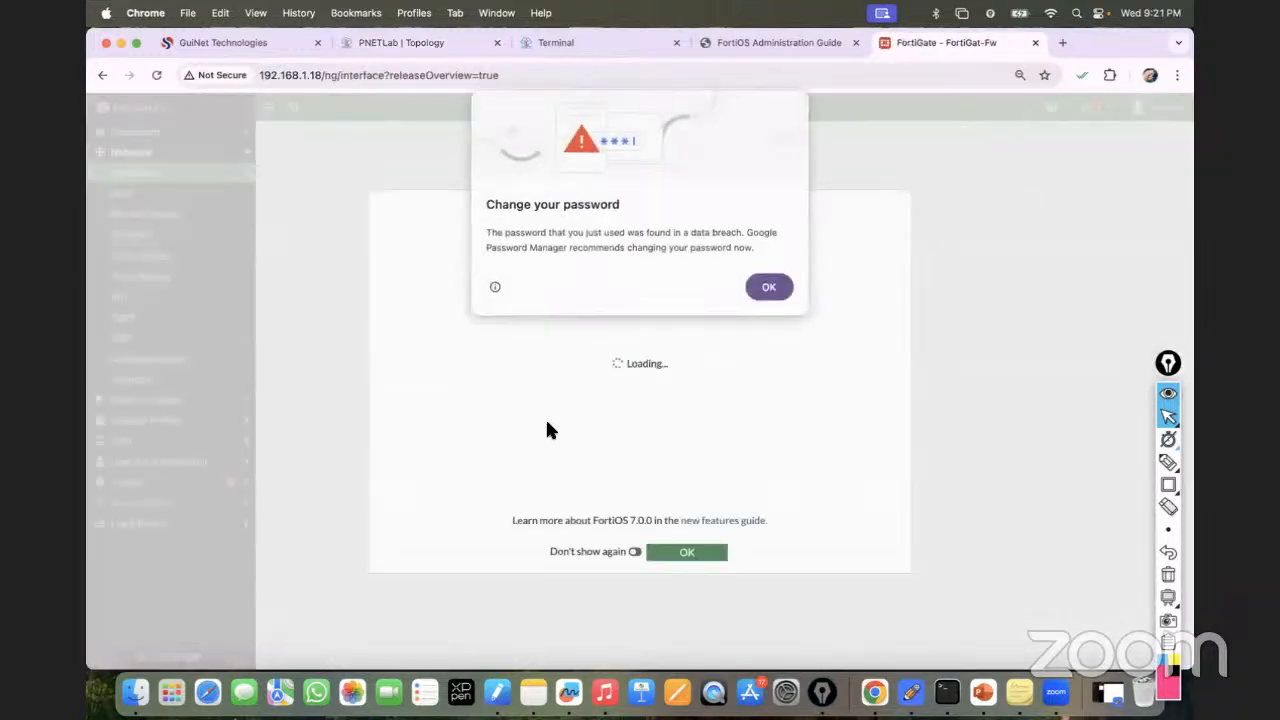
Dismiss the Chrome password warning and FortiOS 7.0.0 dialog to reach the Interfaces list.
left_click(769, 287)
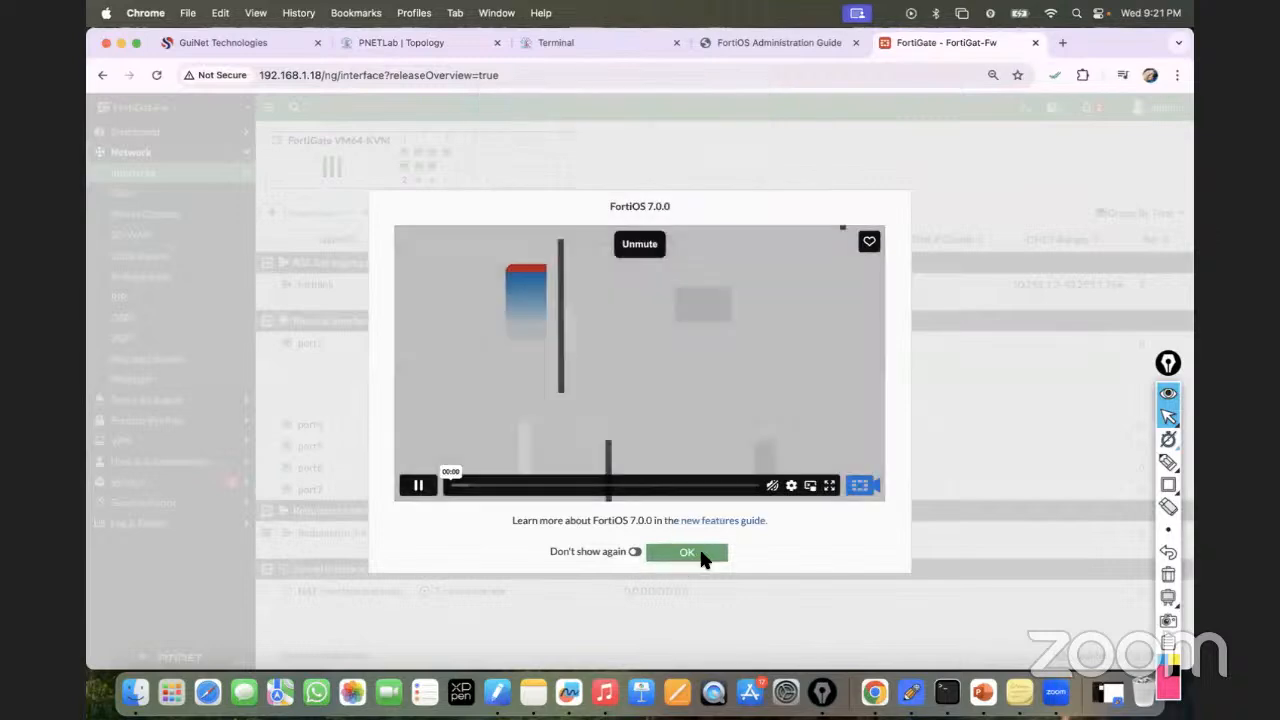
left_click(690, 553)
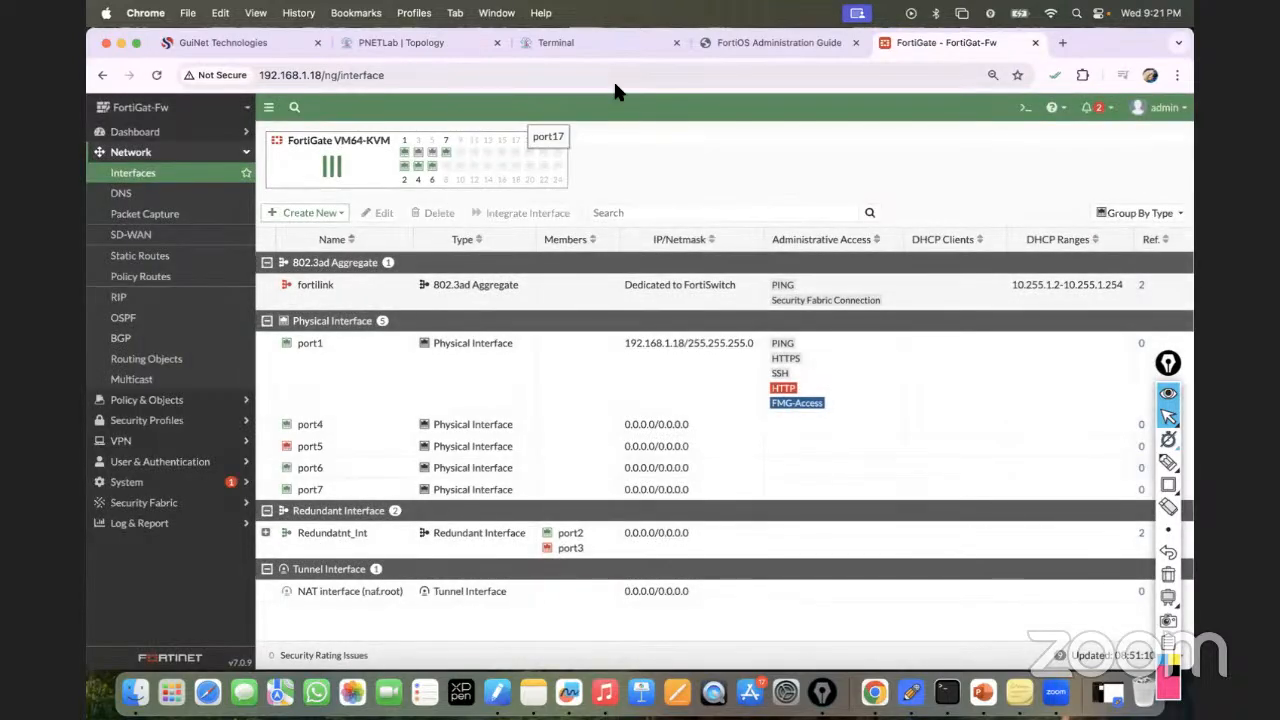
left_click(397, 42)
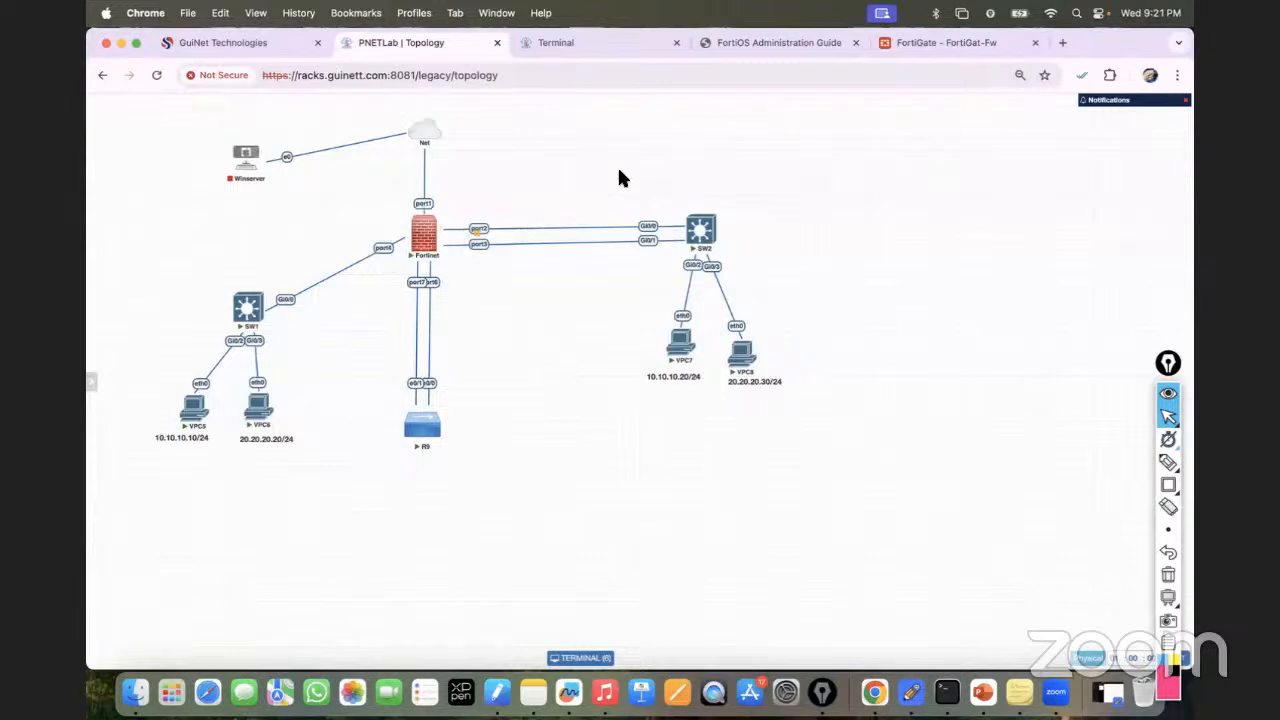
left_click(911, 43)
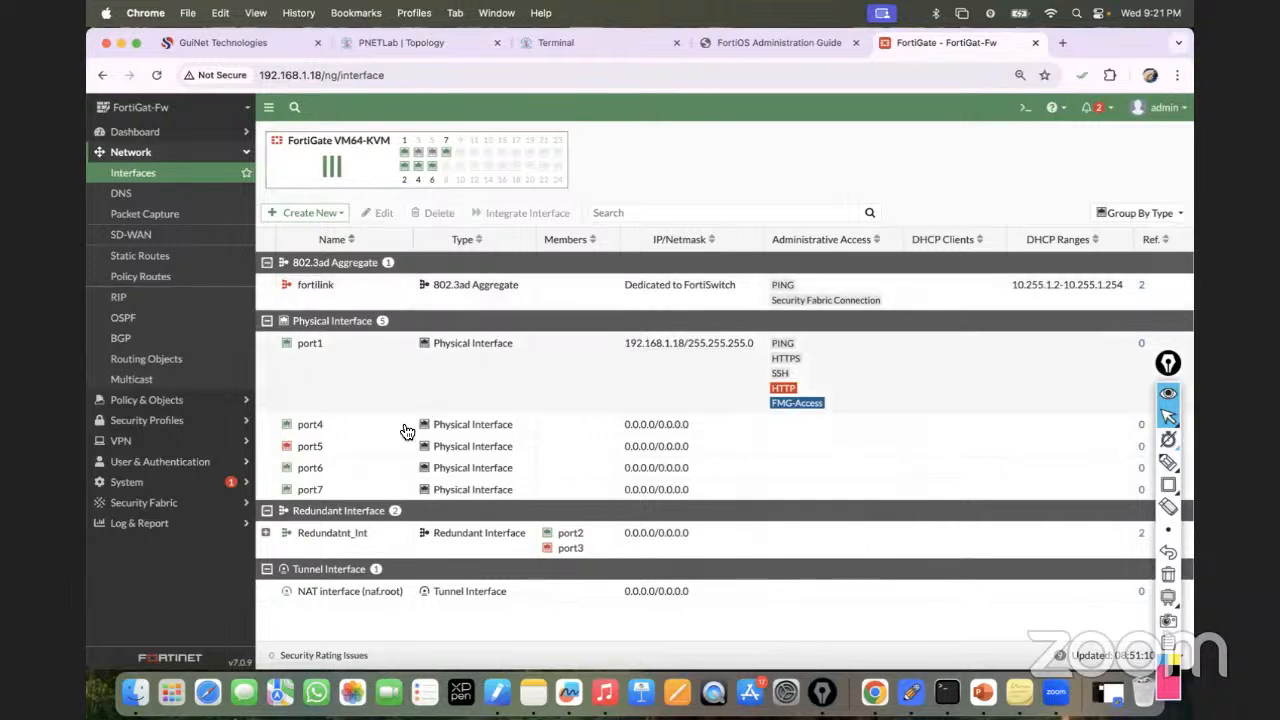
Delete the VLAN10 address object that references the VLAN10 interface.
left_click(267, 535)
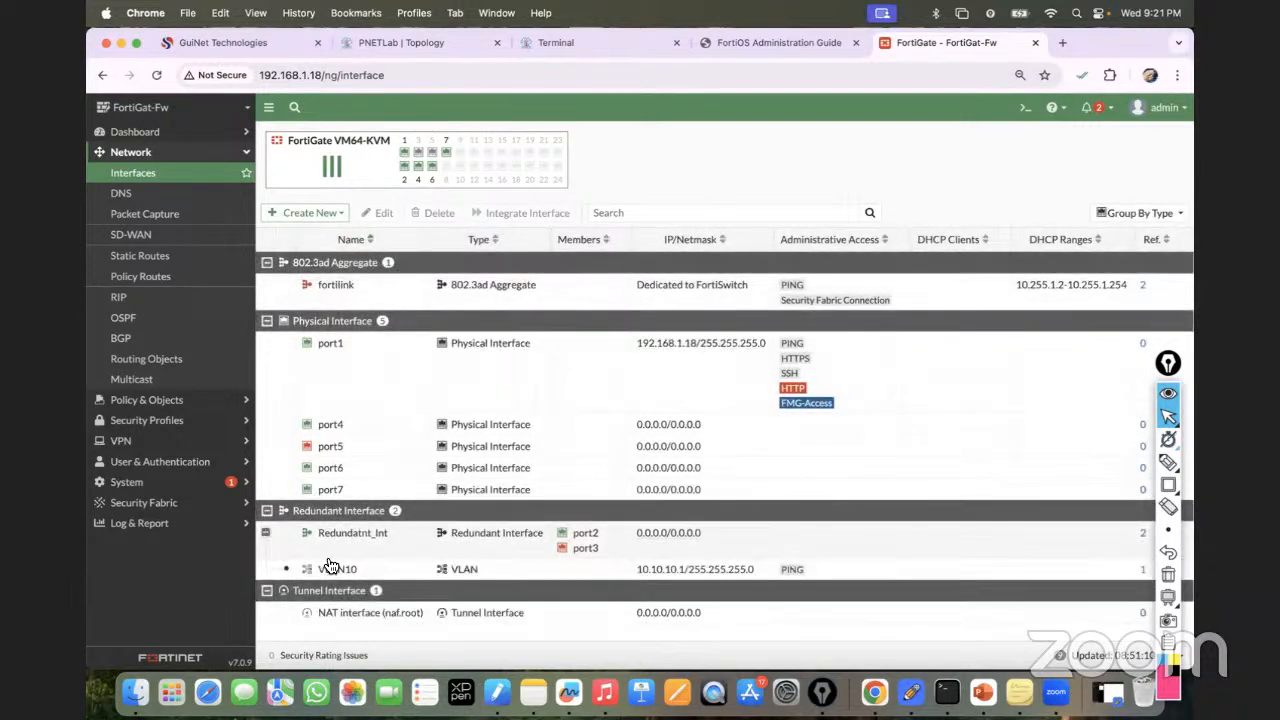
left_click(1143, 570)
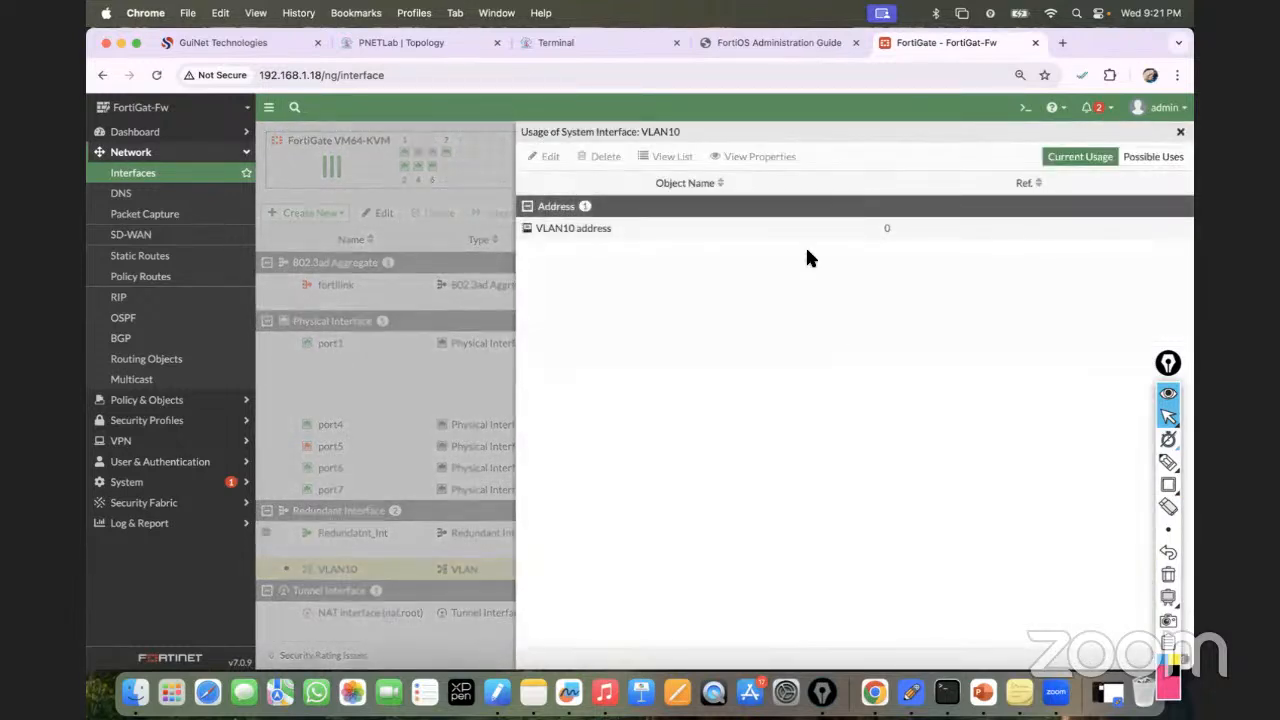
left_click(763, 229)
left_click(600, 156)
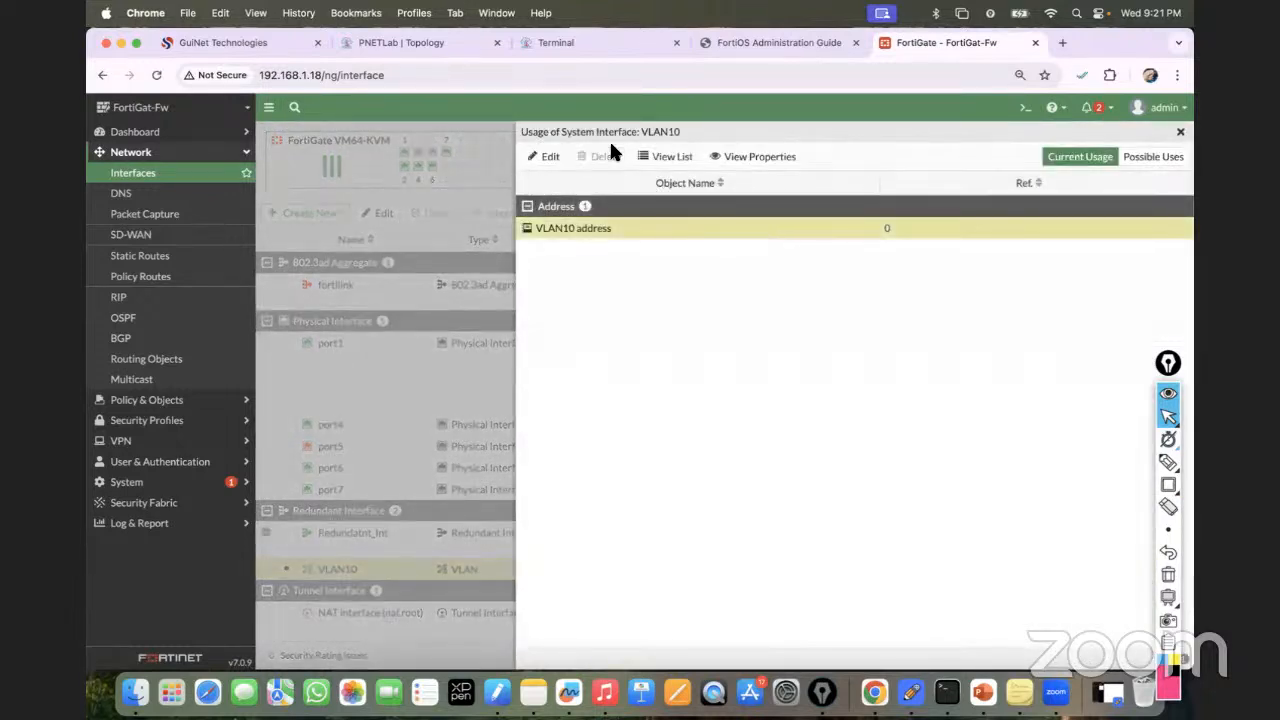
left_click(975, 655)
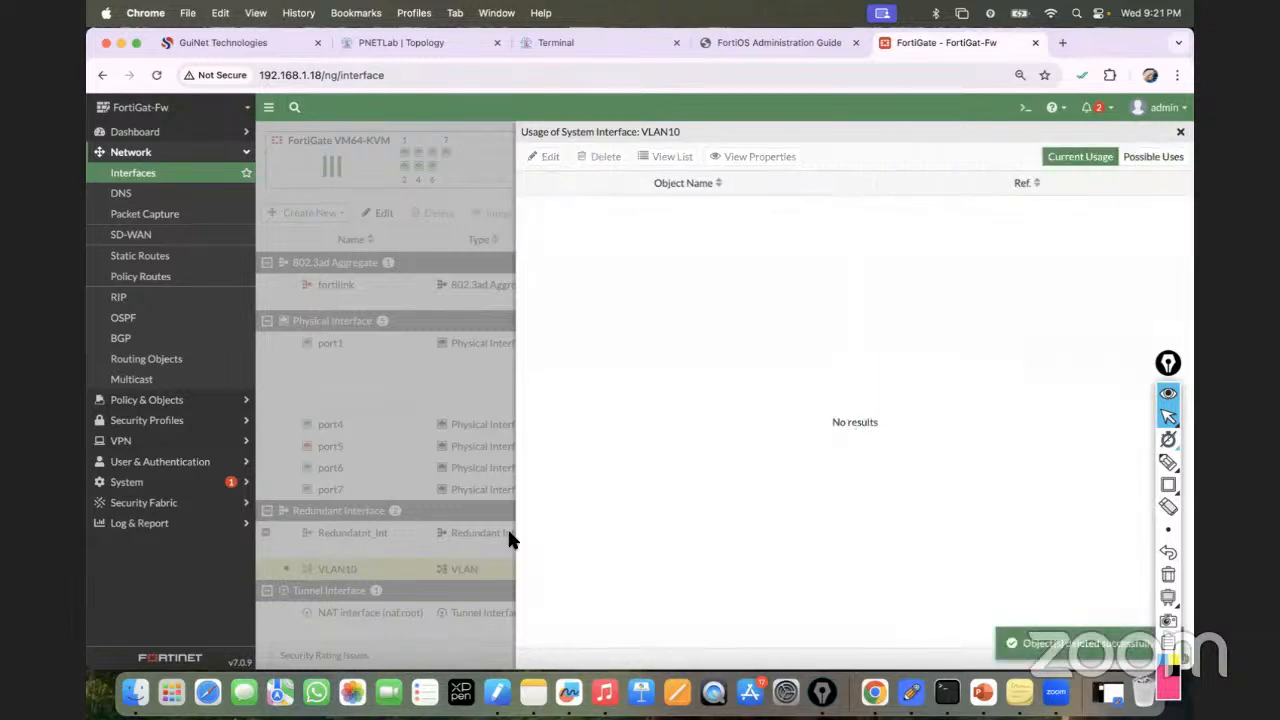
left_click(1180, 134)
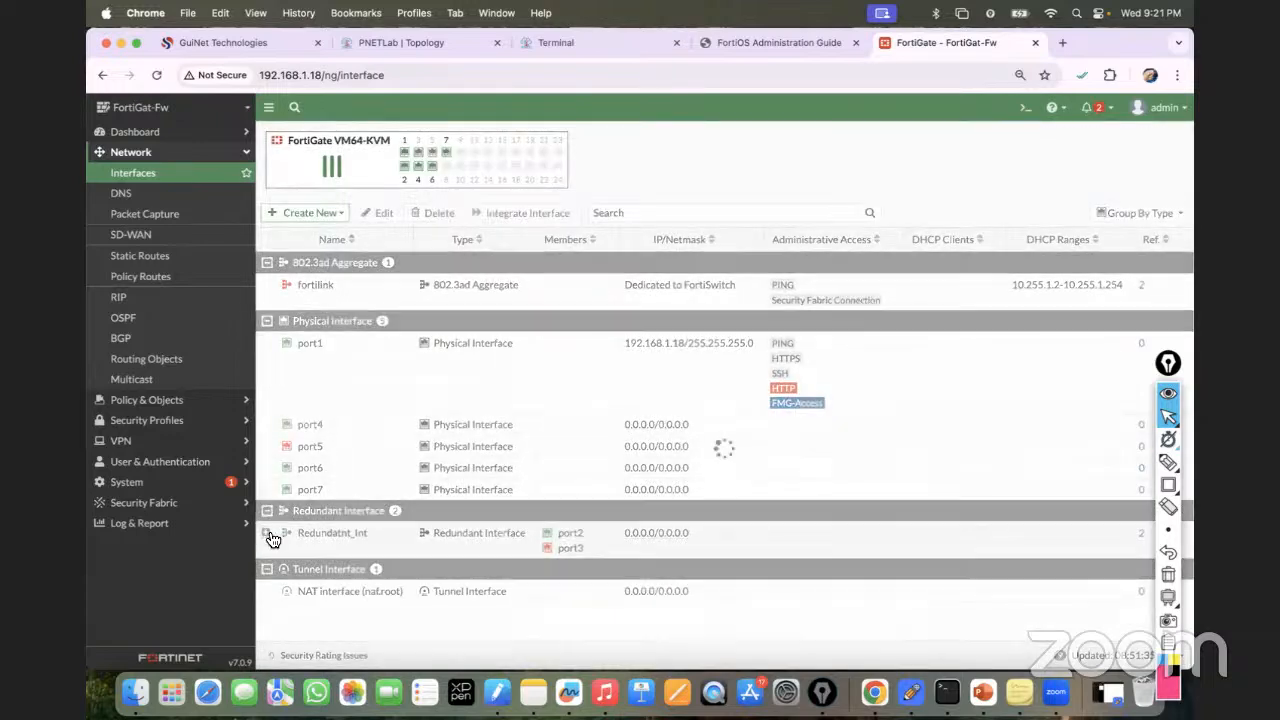
Delete the VLAN10 interface under Redundatnt_Int.
left_click(268, 532)
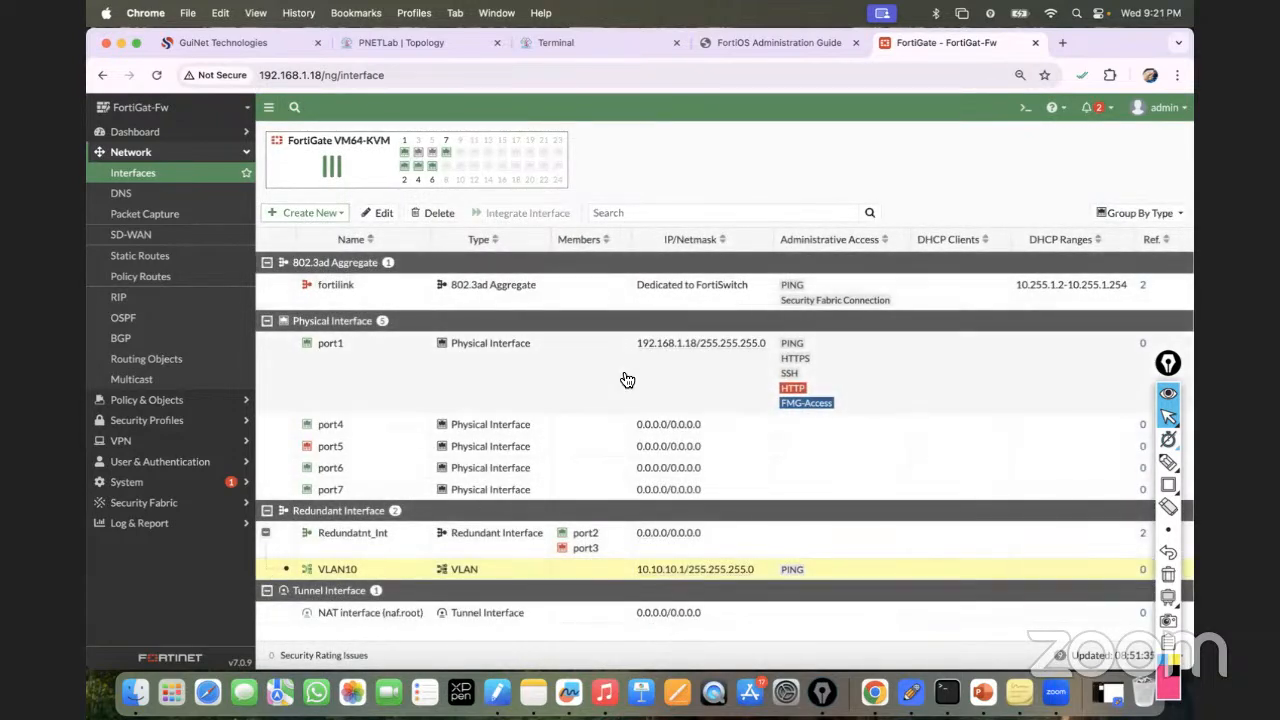
left_click(437, 213)
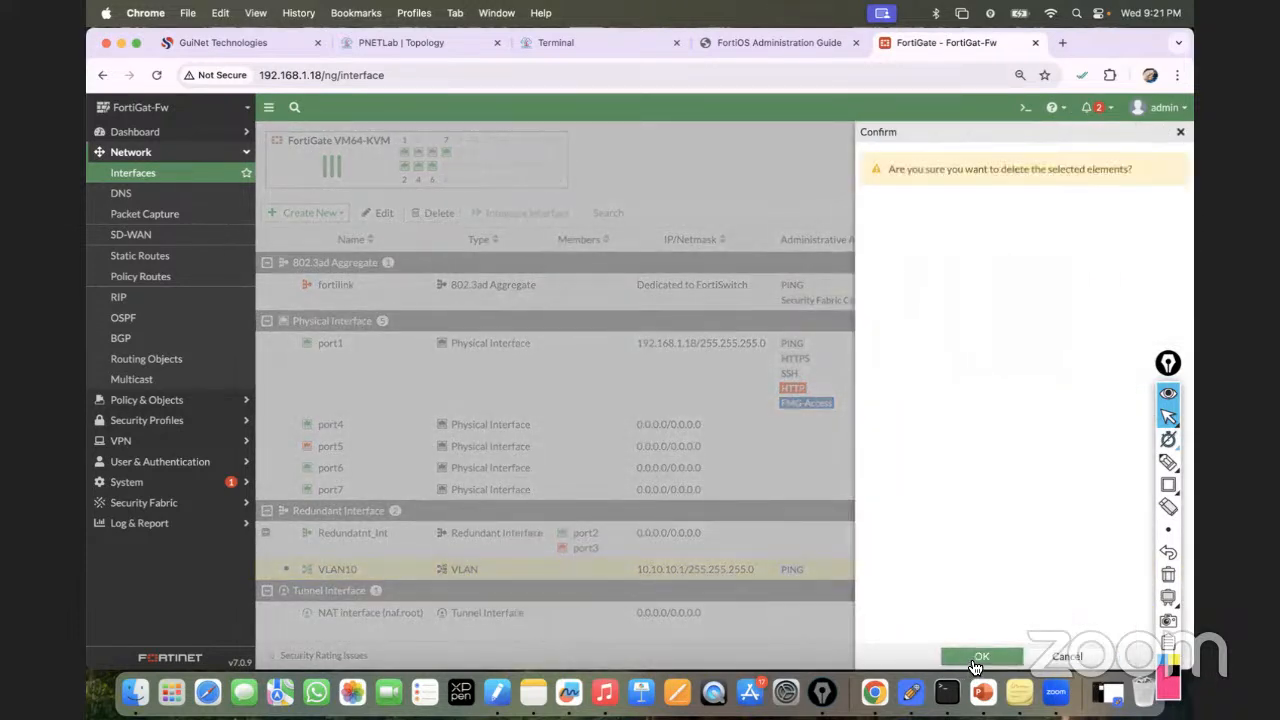
left_click(975, 658)
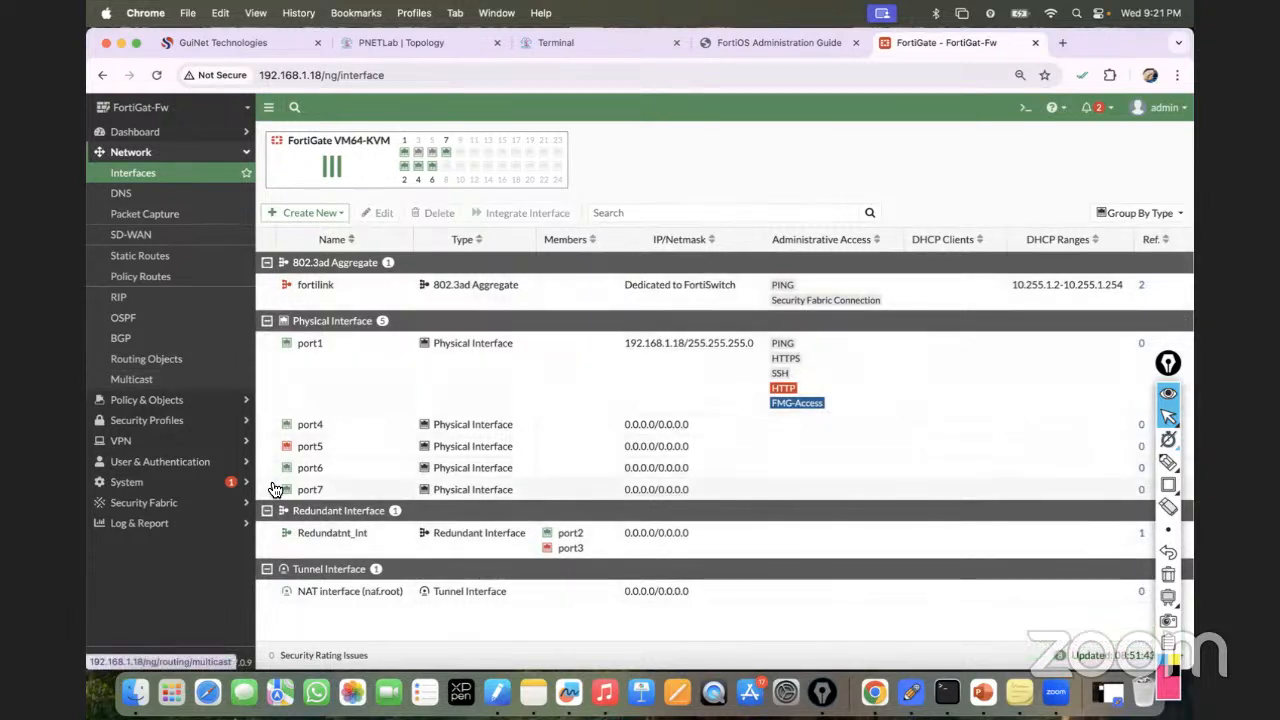
mouse_move(300, 489)
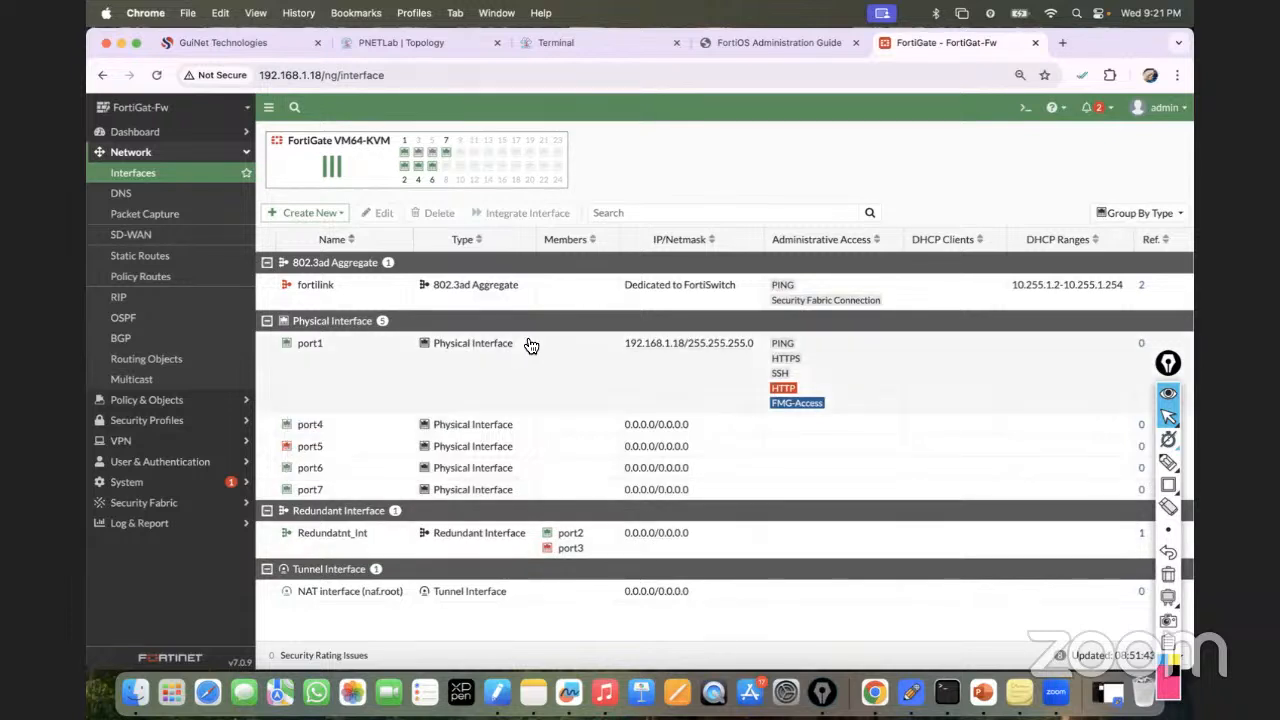
Start a new interface named VLAN10.
left_click(312, 213)
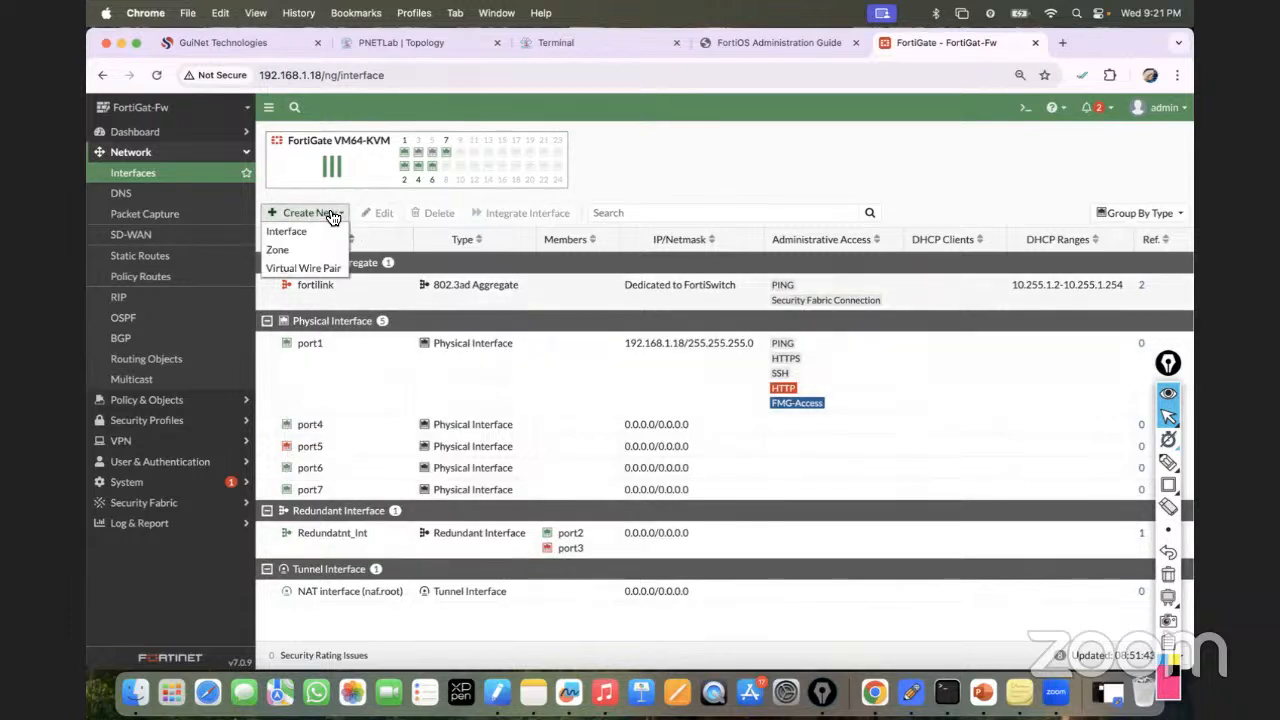
left_click(306, 233)
left_click(391, 166)
type("VLAN10")
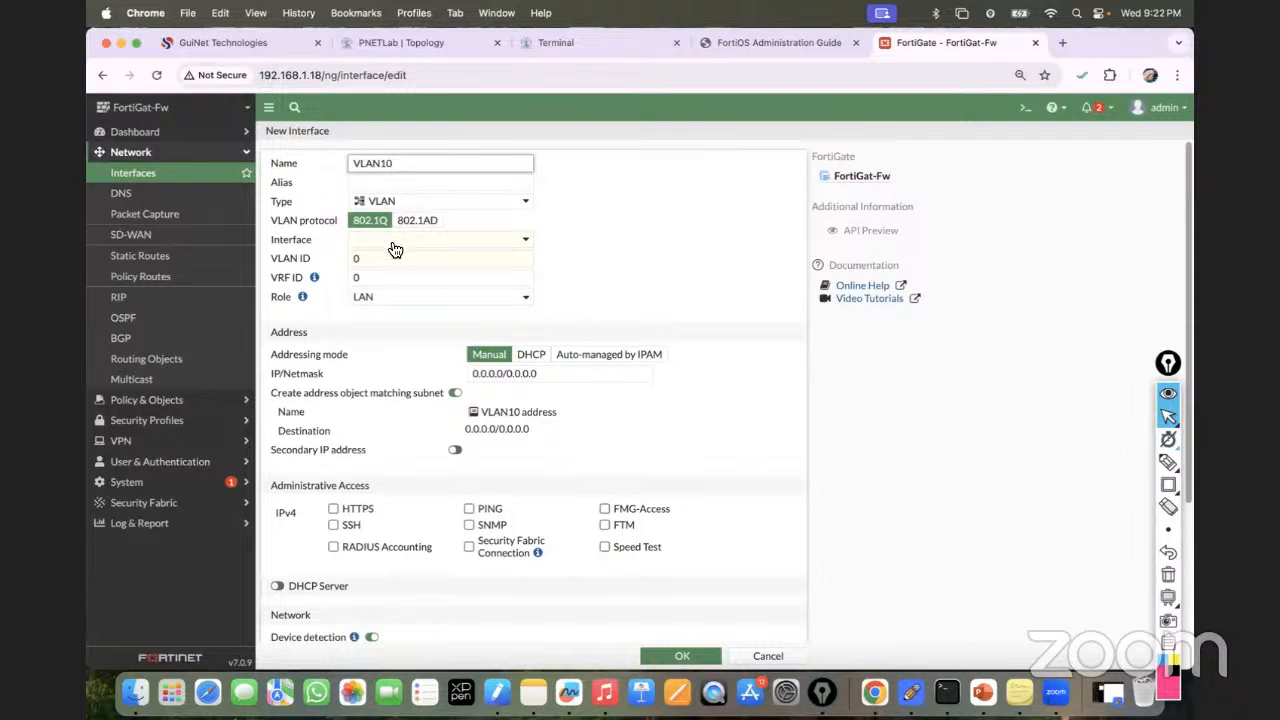
left_click(405, 46)
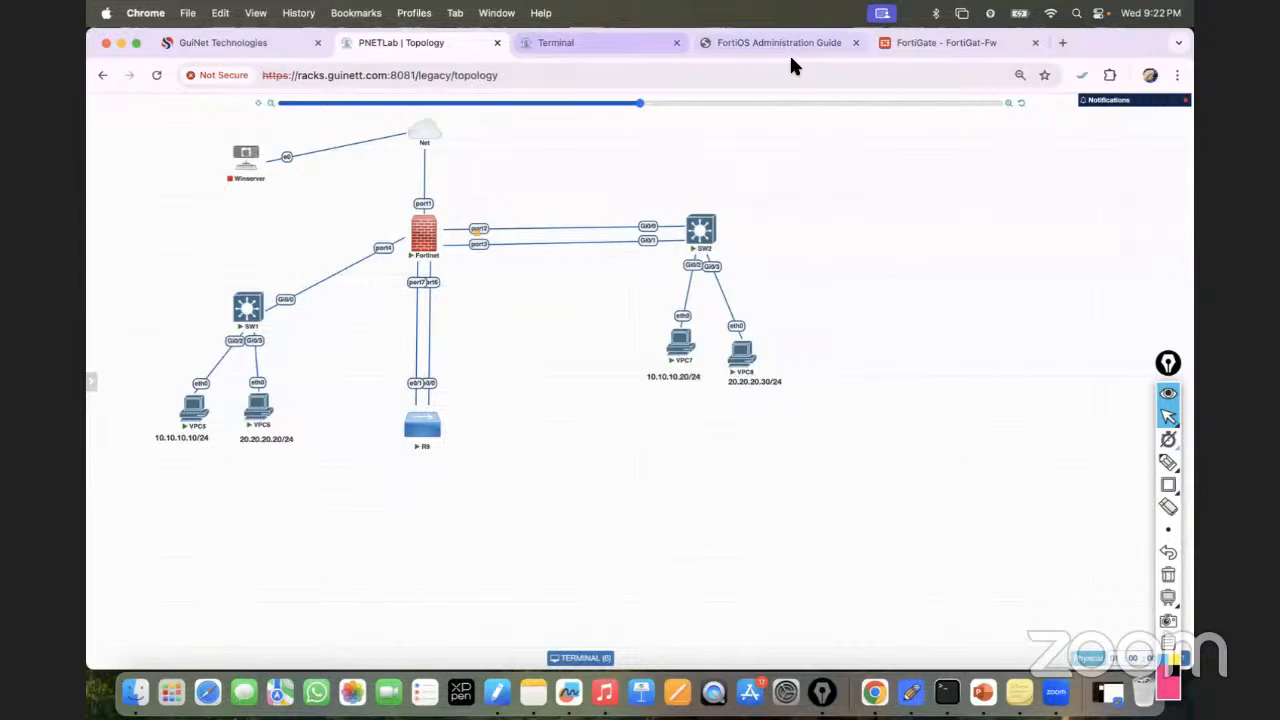
left_click(919, 38)
Put VLAN10 on port4 with VLAN ID 10, 10.10.10.1/24 and PING, then save.
left_click(405, 240)
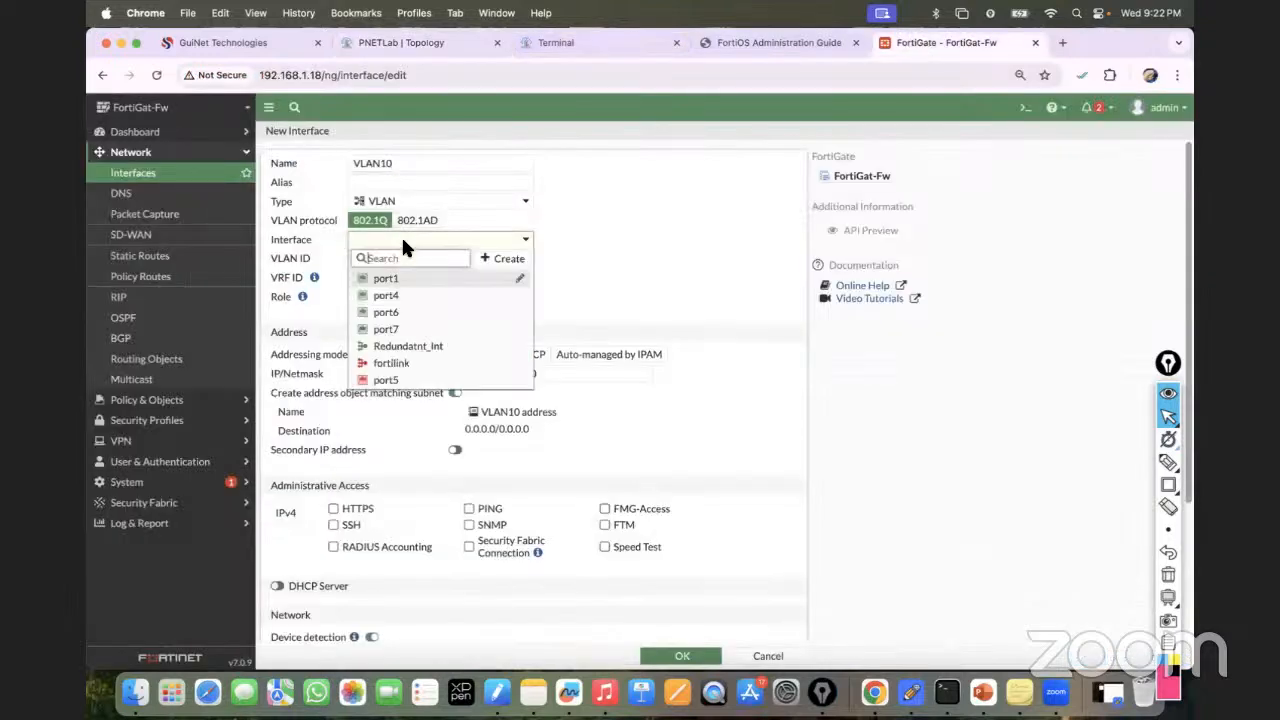
left_click(390, 294)
left_click(409, 258)
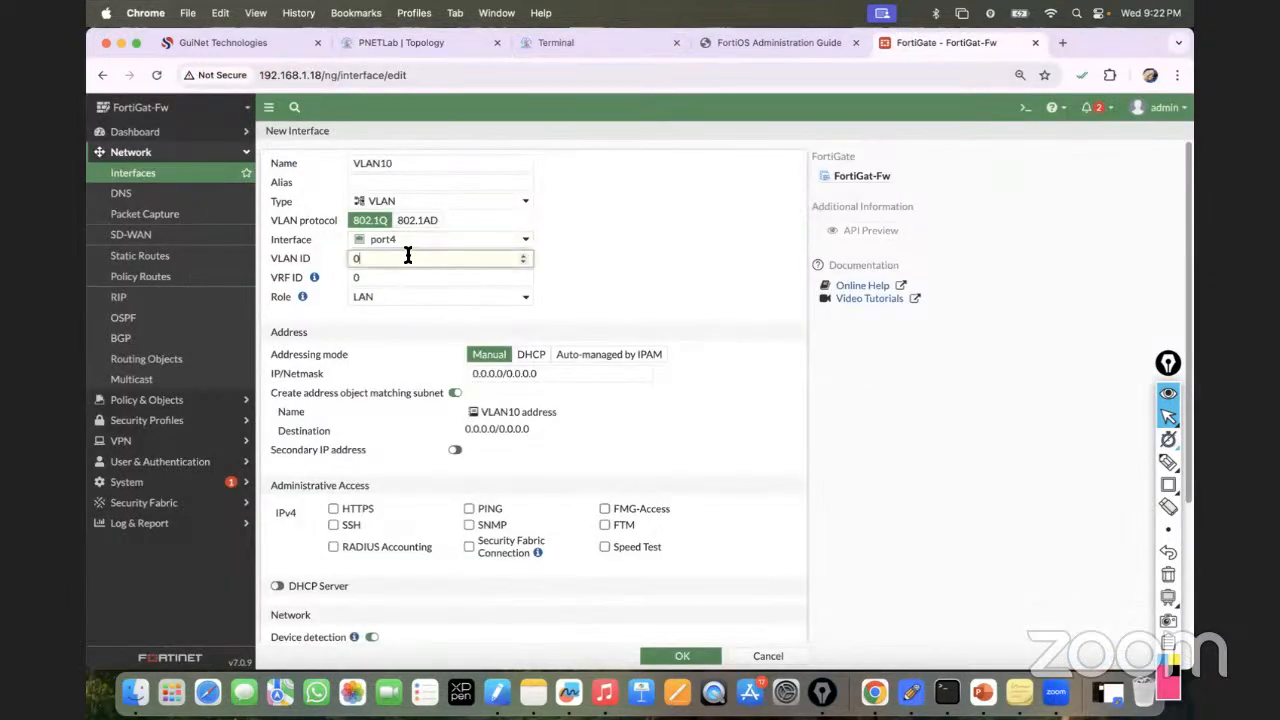
type("1")
left_click(540, 372)
key("BackSpace")
key("BackSpace")
key("BackSpace")
key("BackSpace")
key("BackSpace")
key("BackSpace")
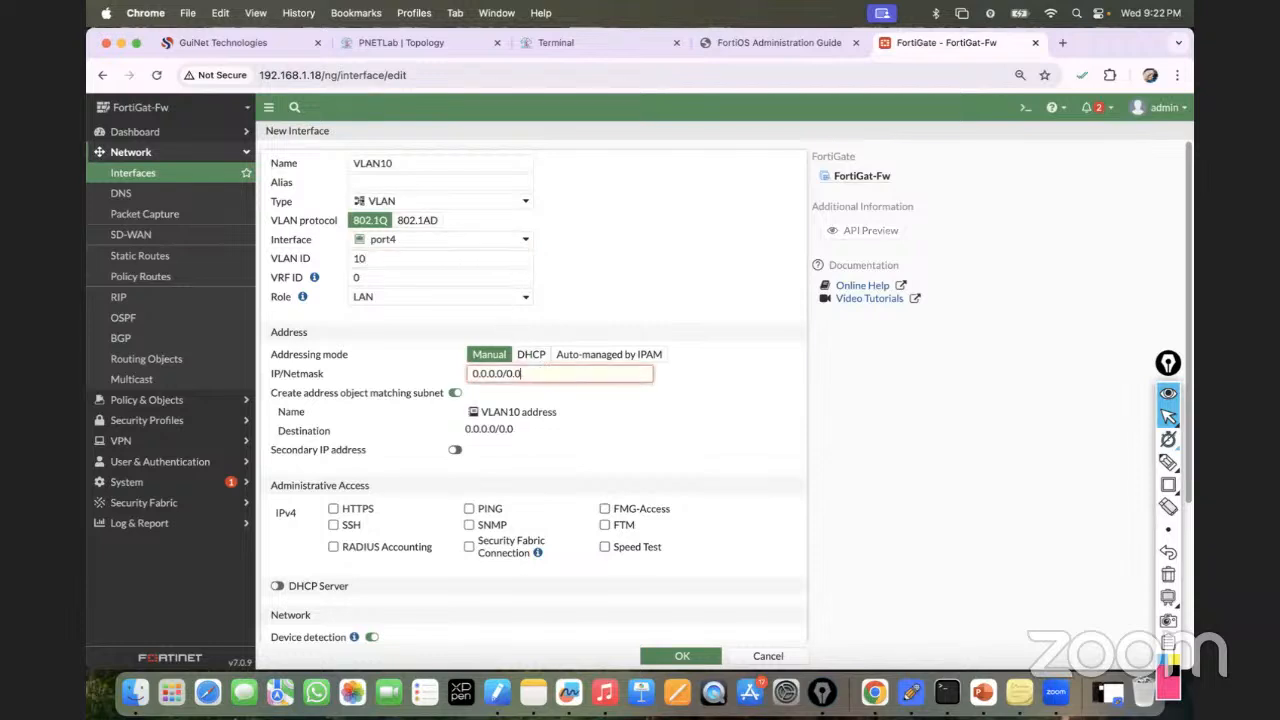
key("BackSpace")
key("BackSpace")
key("BackSpace")
key("BackSpace")
key("BackSpace")
key("BackSpace")
key("BackSpace")
key("BackSpace")
key("BackSpace")
type("10.10.10.1/24")
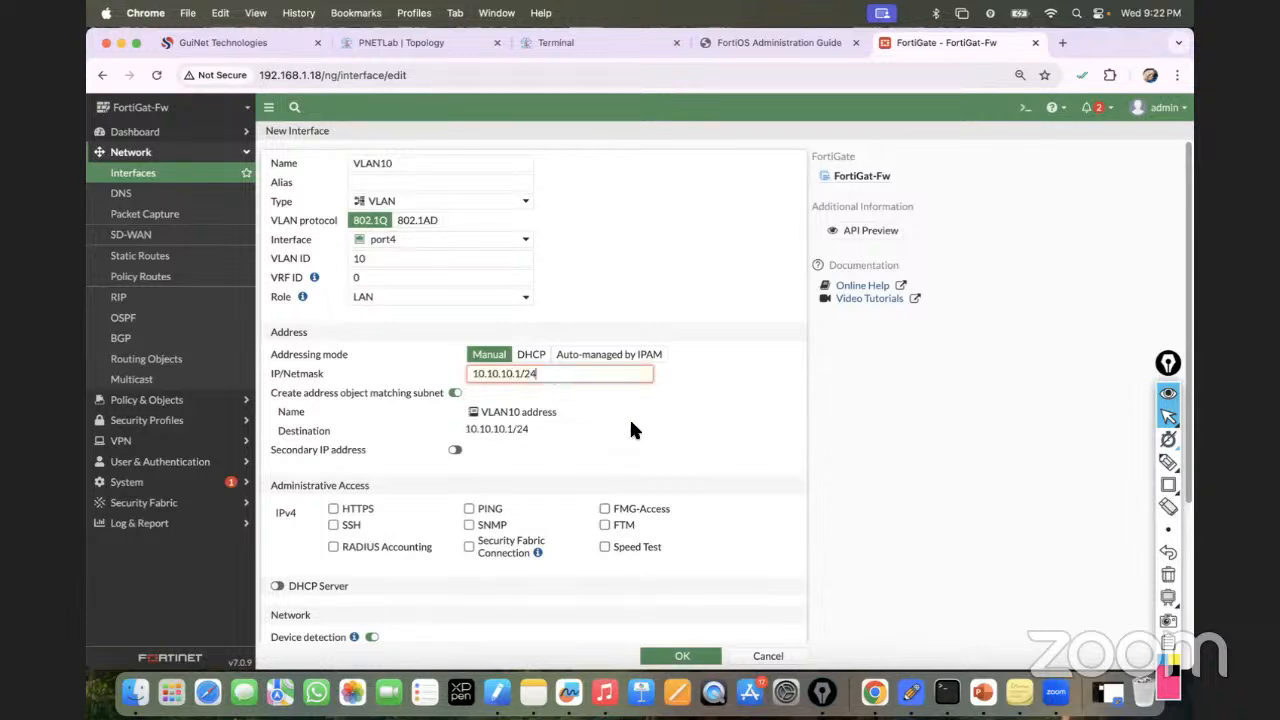
left_click(469, 510)
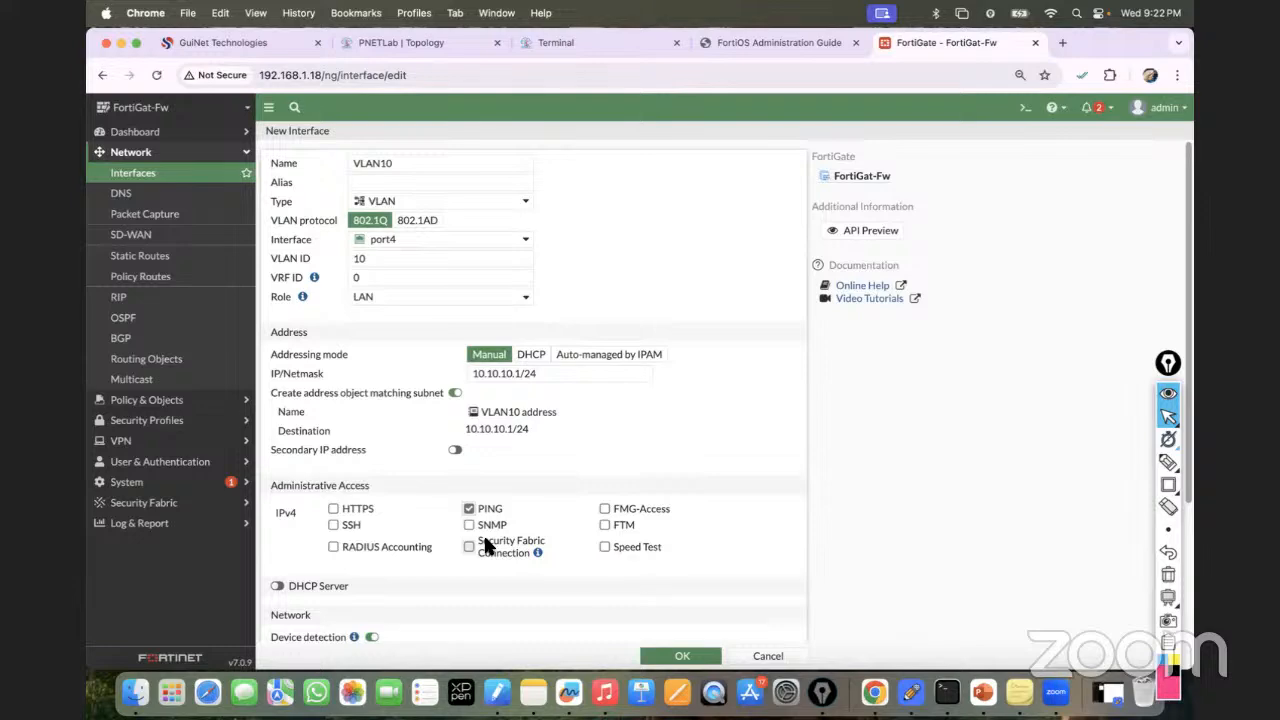
scroll(595, 550, "down", 5)
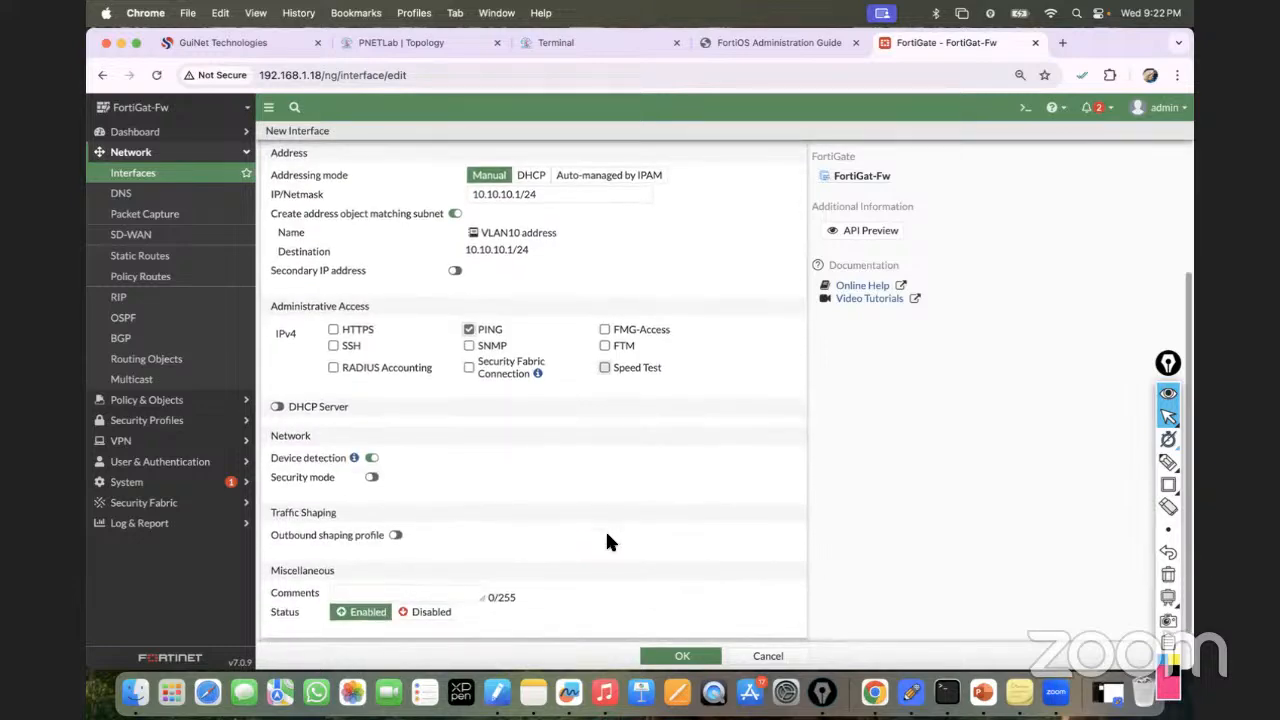
left_click(668, 656)
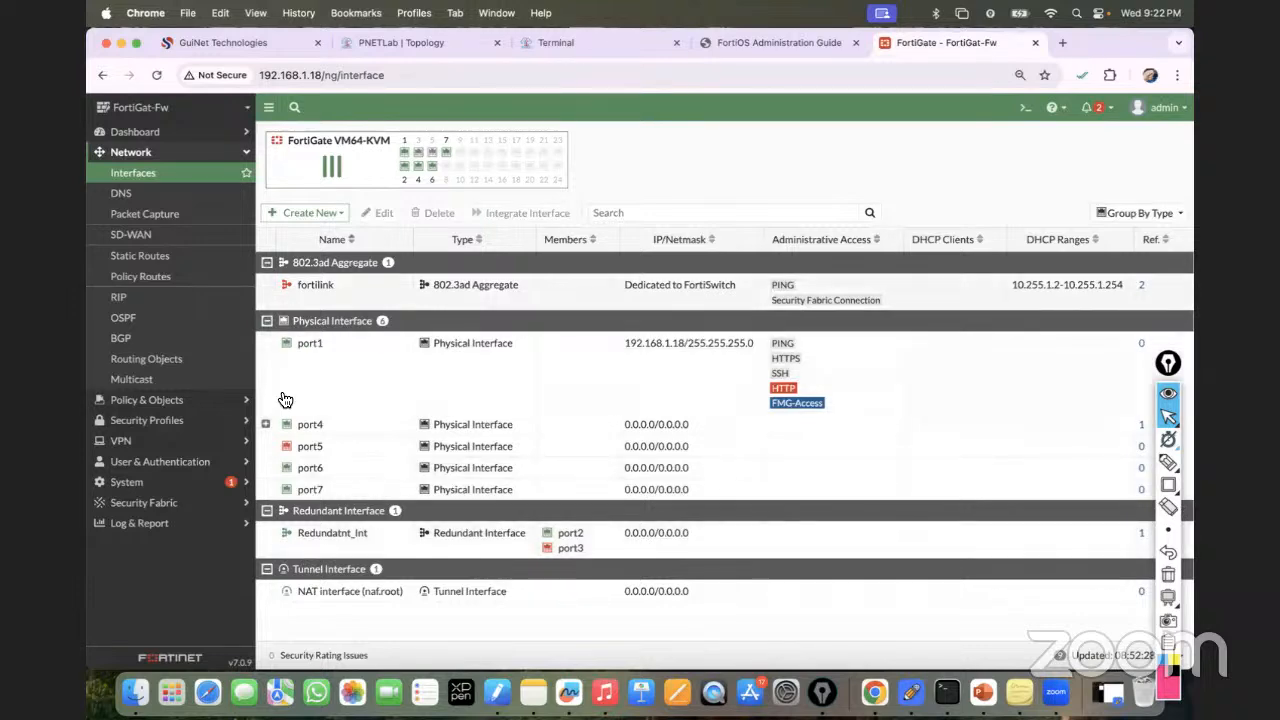
Start a new FortiGate interface named VLAN20 with port4 as its parent interface.
left_click(265, 424)
mouse_move(330, 452)
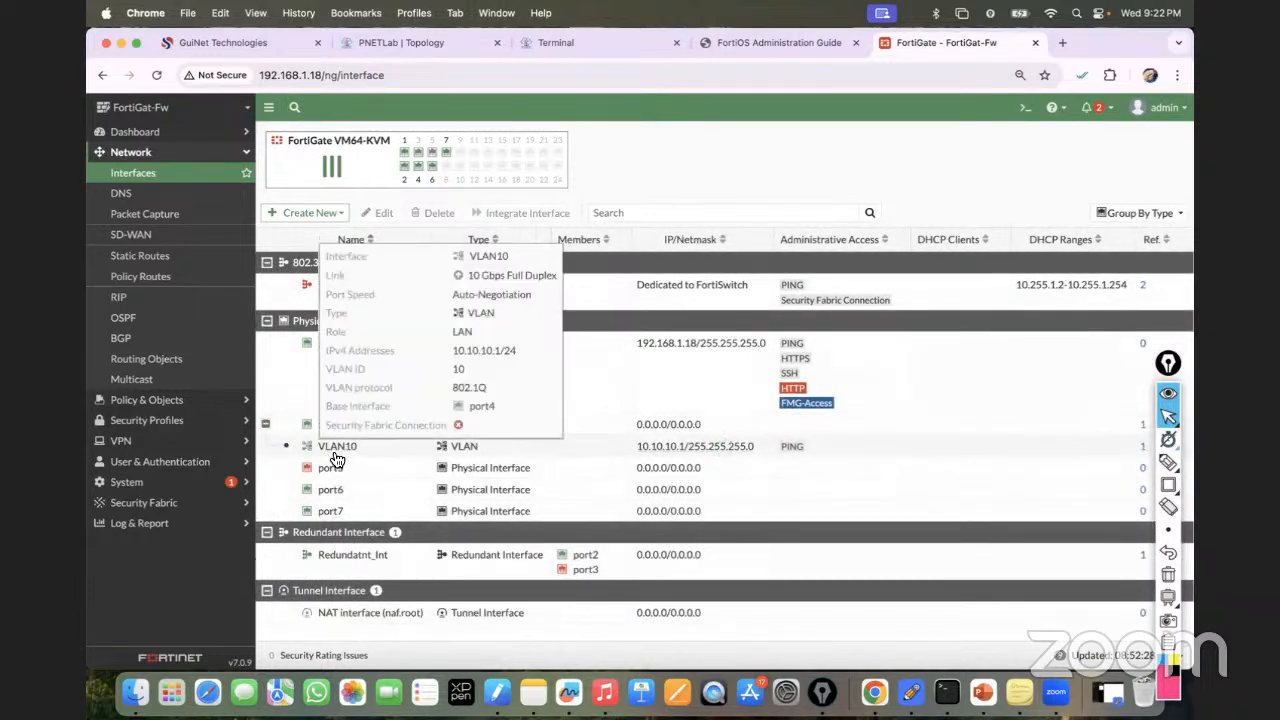
left_click(330, 213)
left_click(290, 232)
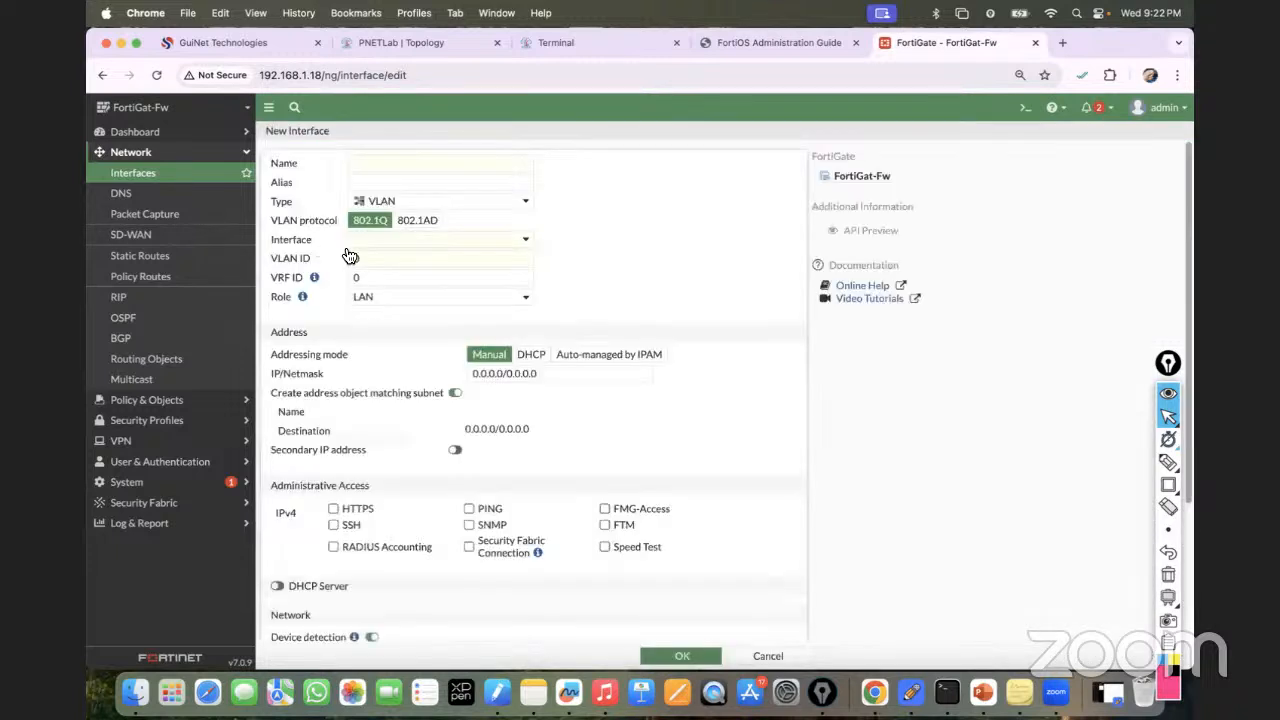
left_click(392, 163)
type("VLAN")
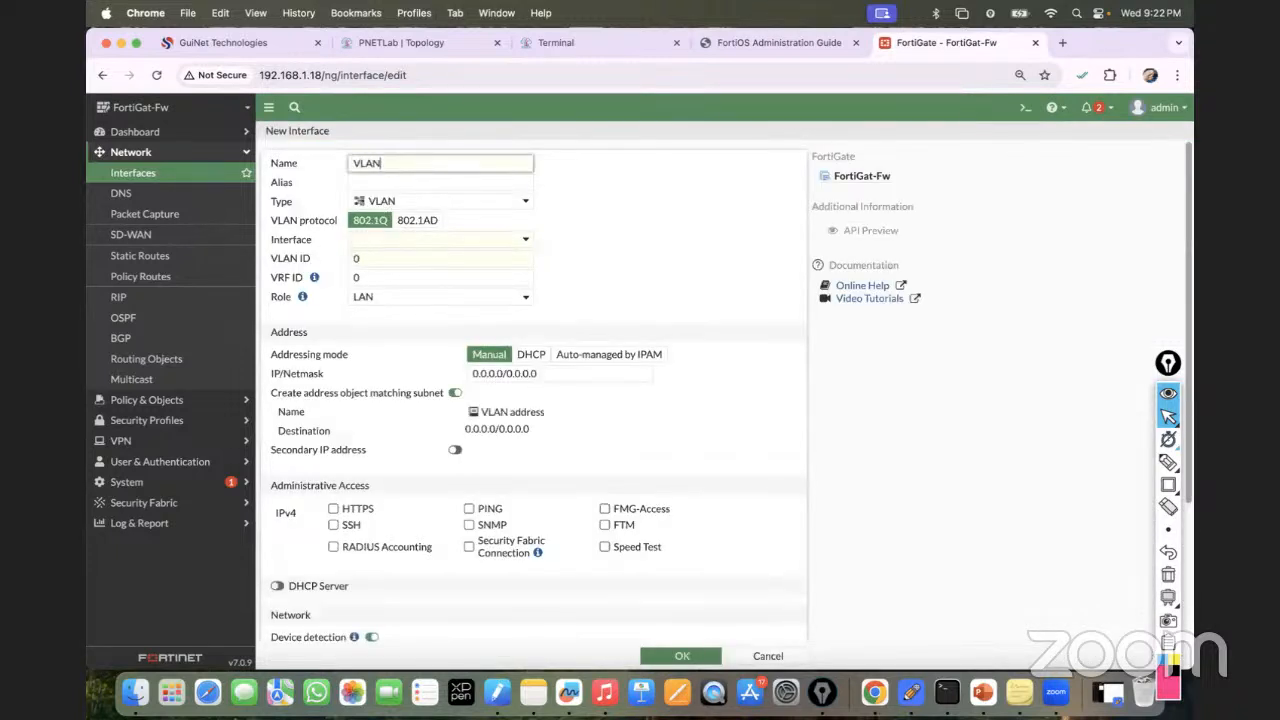
type("20")
left_click(371, 239)
left_click(381, 295)
Give VLAN20 VLAN ID 20, address 20.20.20.1/24 and PING access, and save it.
left_click(378, 262)
key("BackSpace")
type("2")
left_click(548, 374)
key("BackSpace")
key("BackSpace")
key("BackSpace")
key("BackSpace")
key("BackSpace")
key("BackSpace")
key("BackSpace")
key("BackSpace")
key("BackSpace")
key("BackSpace")
key("BackSpace")
key("BackSpace")
key("BackSpace")
key("BackSpace")
key("BackSpace")
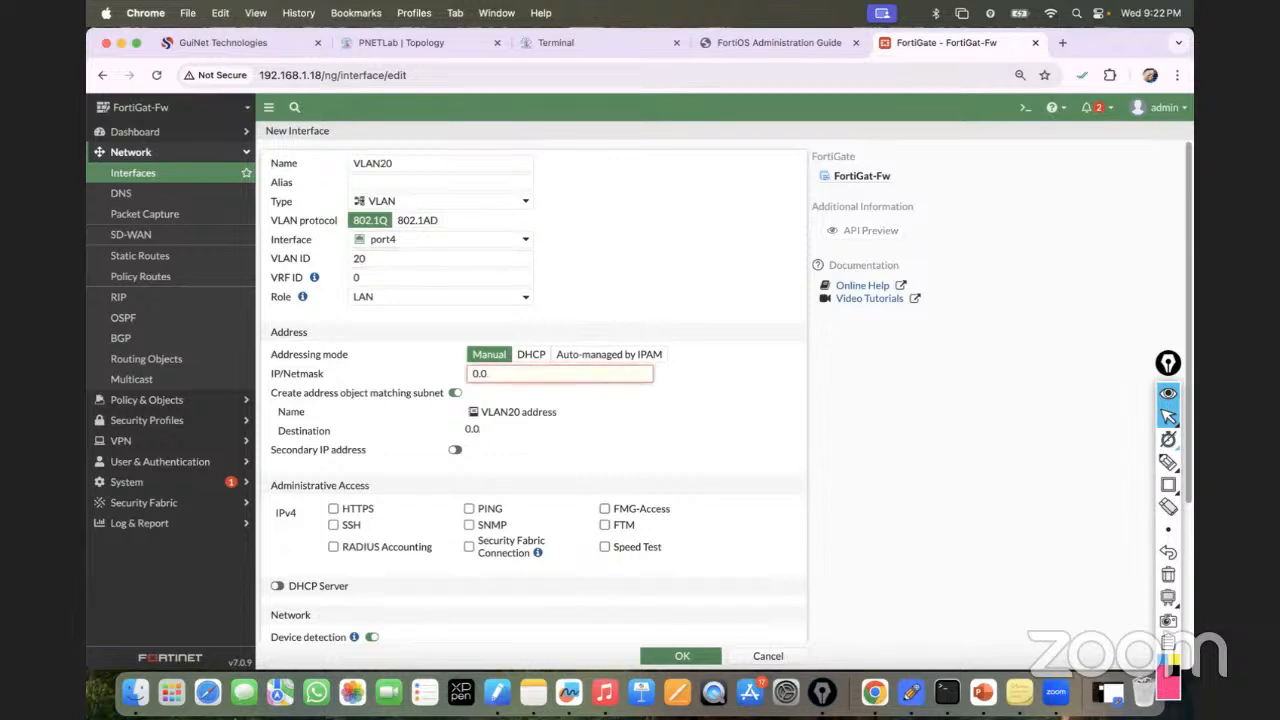
type("20.20.20.1/24")
left_click(701, 389)
left_click(468, 510)
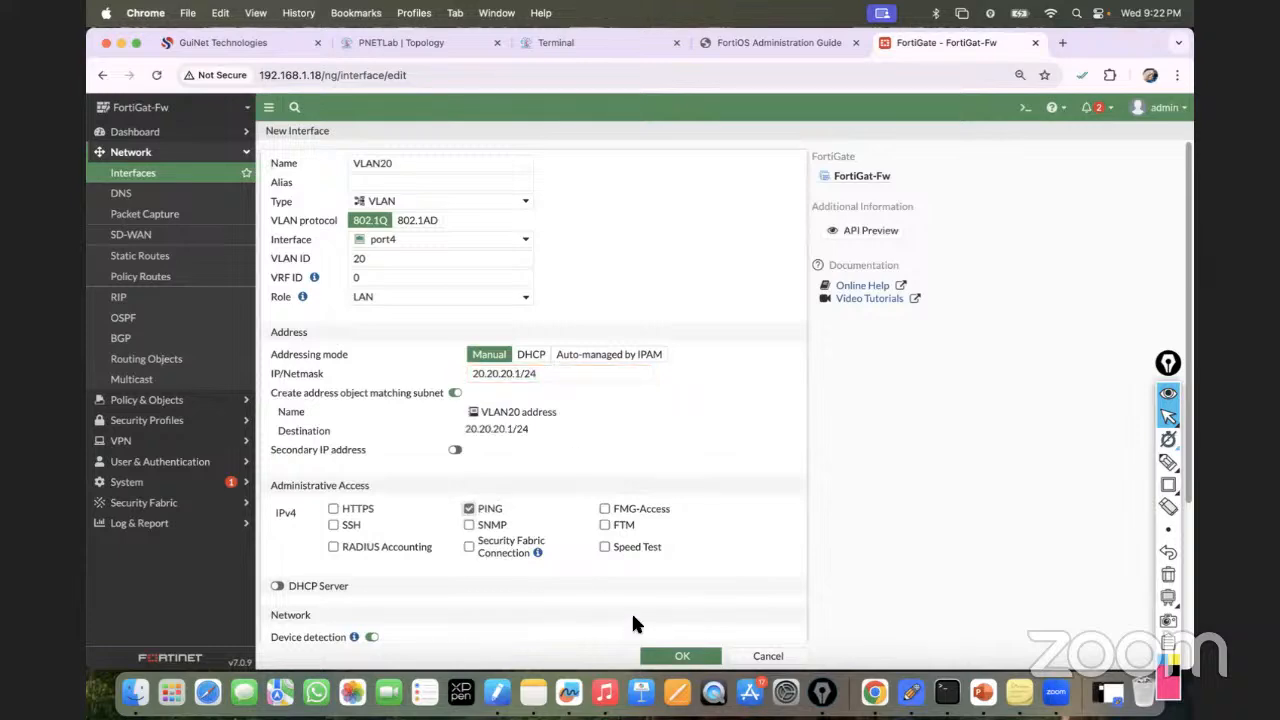
left_click(679, 656)
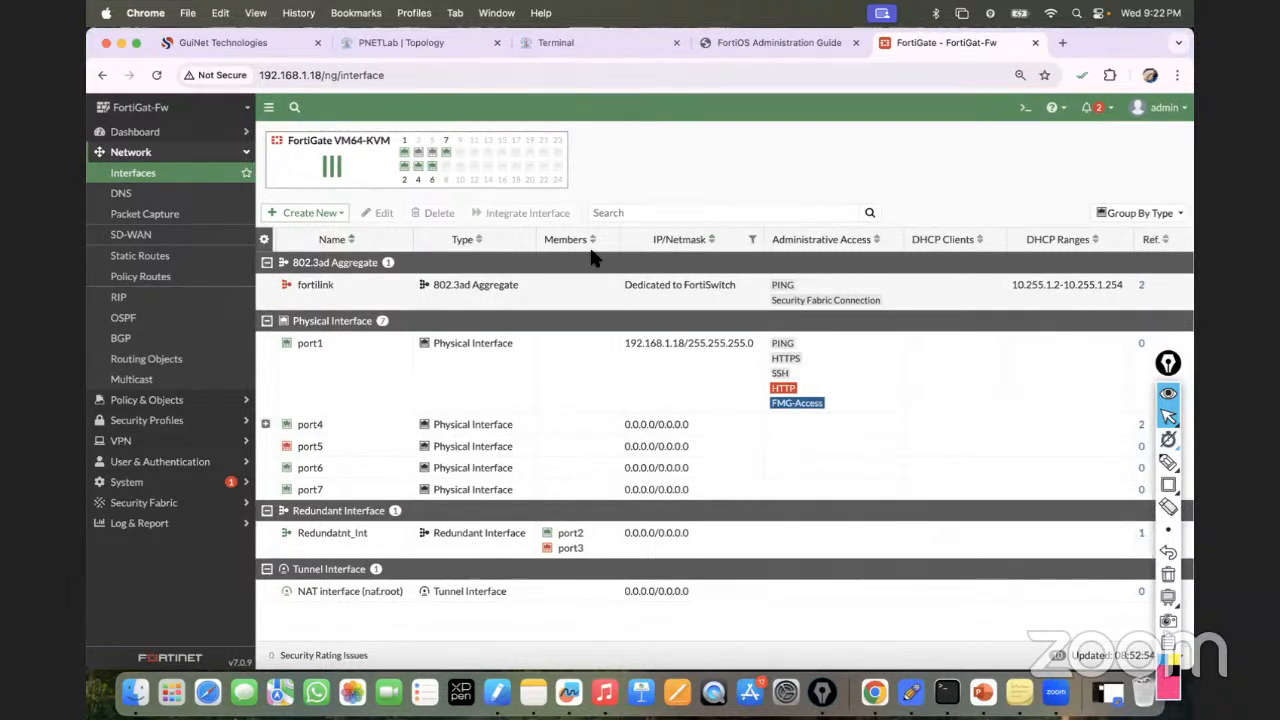
Expand port4 to confirm VLAN20 sits beside VLAN10, then return to the lab topology.
left_click(266, 424)
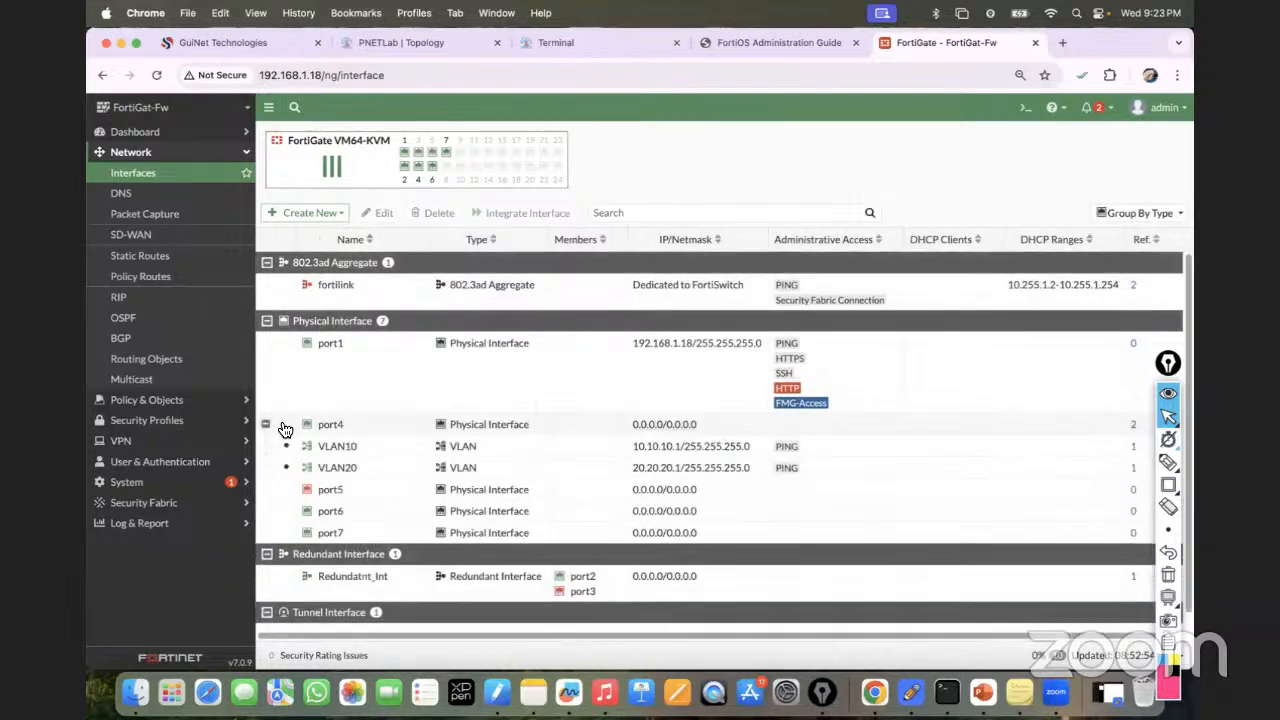
mouse_move(343, 444)
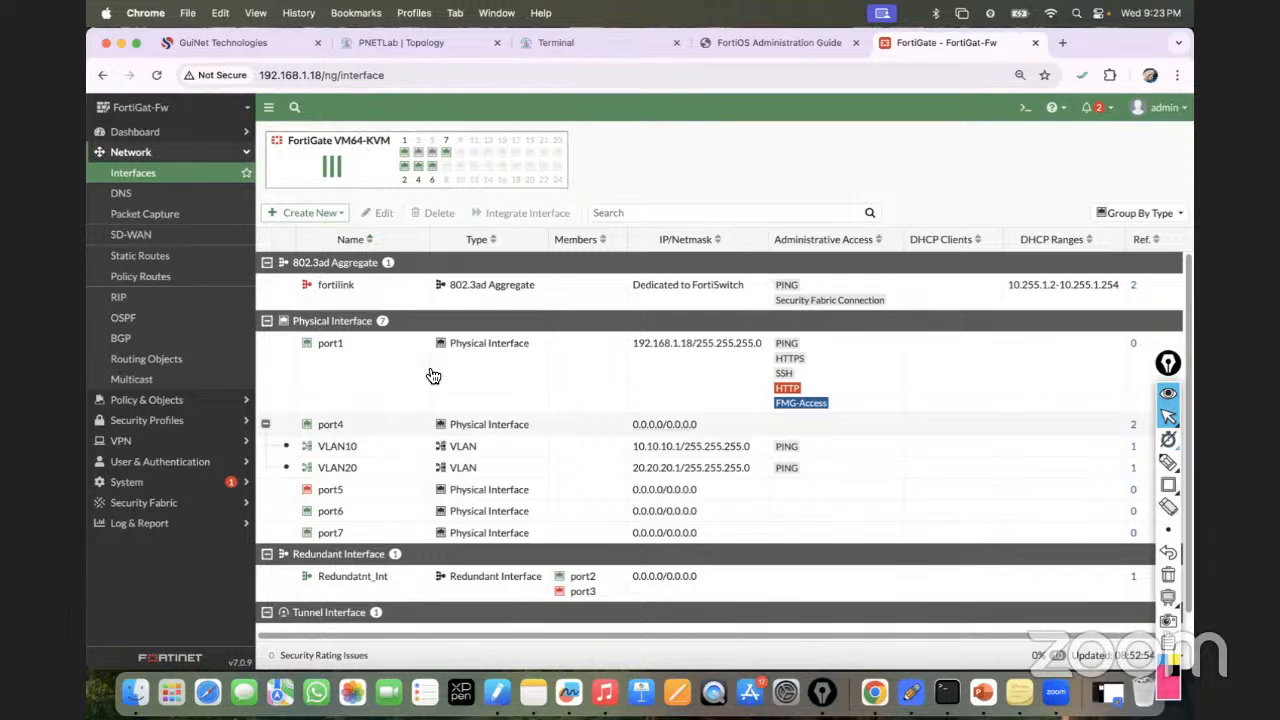
left_click(437, 42)
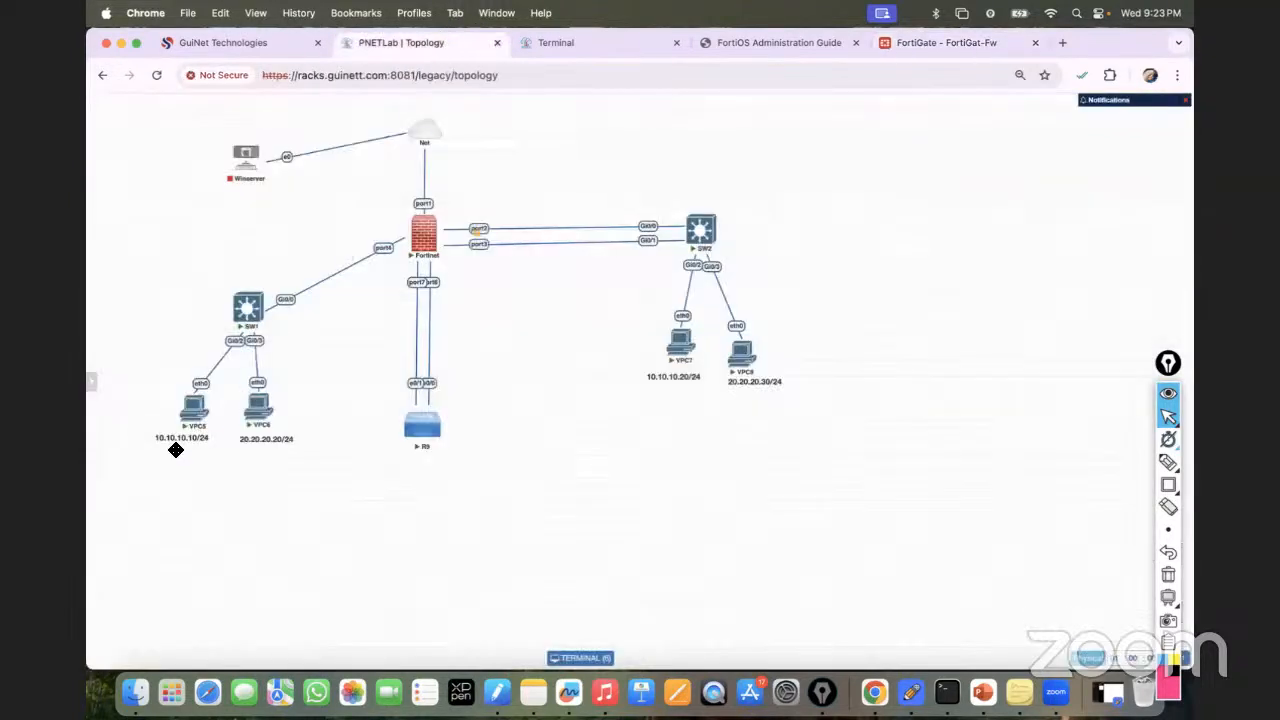
mouse_move(427, 247)
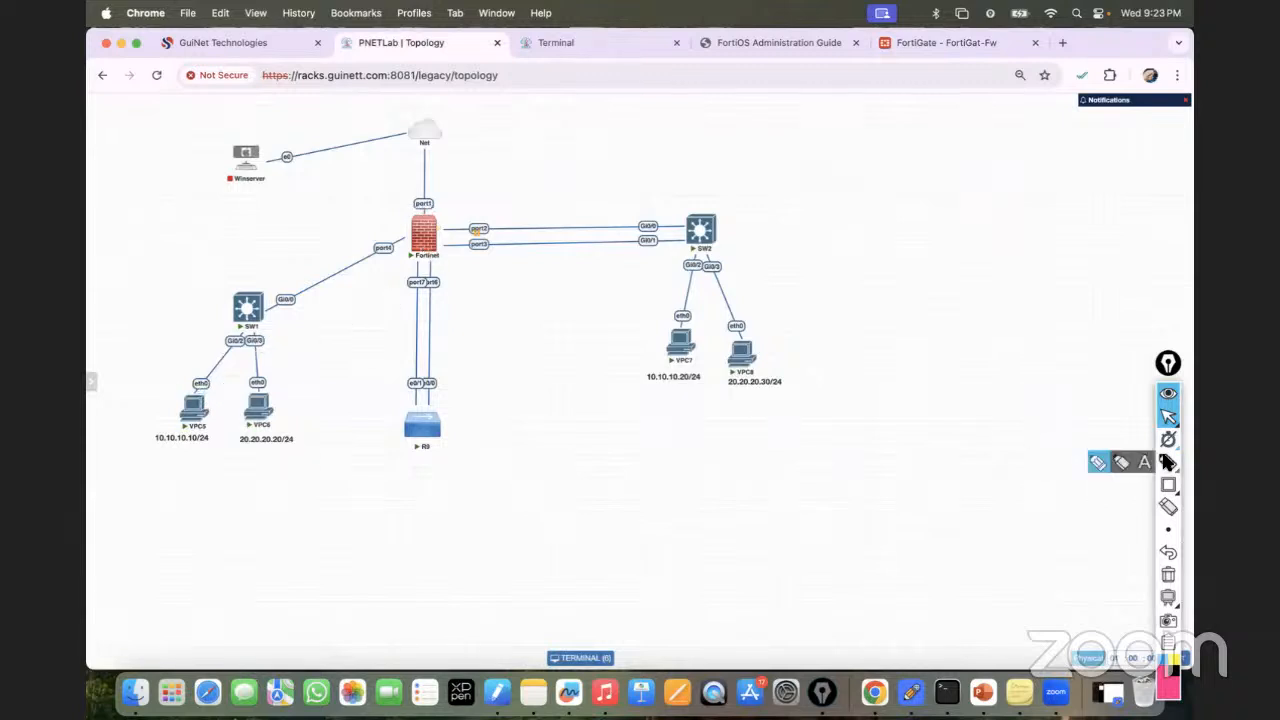
left_click(1167, 461)
left_click_drag(204, 410, 248, 345)
mouse_move(249, 400)
left_mouse_down()
mouse_move(263, 409)
mouse_move(254, 337)
mouse_move(268, 352)
mouse_move(270, 307)
mouse_move(298, 304)
mouse_move(278, 296)
mouse_move(281, 279)
mouse_move(307, 272)
left_mouse_up()
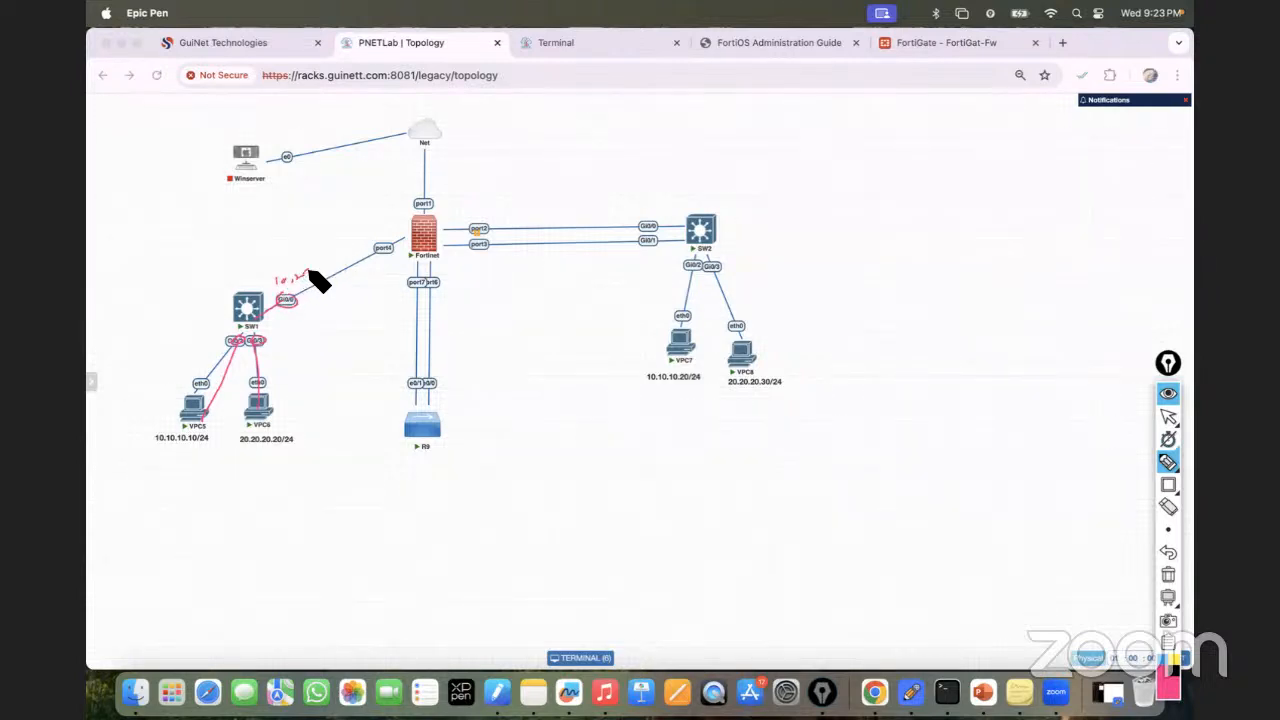
mouse_move(397, 247)
left_mouse_down()
mouse_move(371, 251)
mouse_move(394, 251)
mouse_move(381, 247)
left_mouse_up()
left_click(1168, 574)
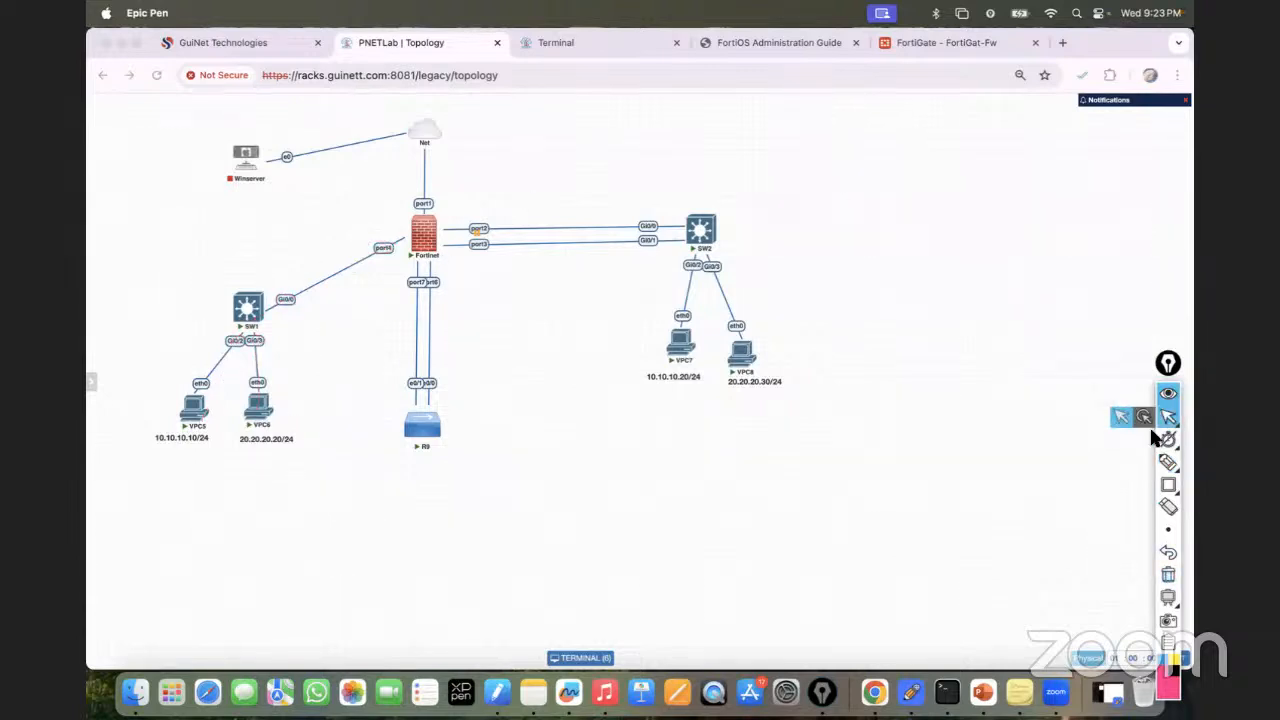
Ping the gateway 20.20.20.1 from the VPC6 console.
left_click(569, 40)
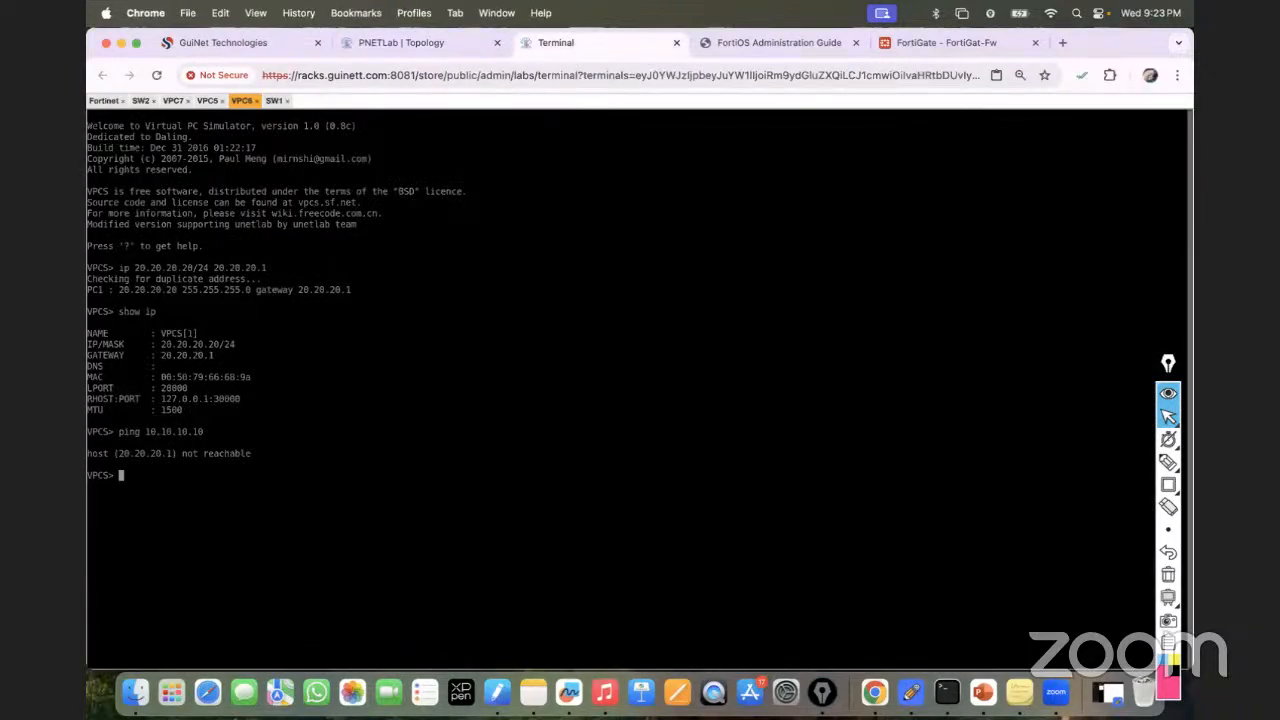
type("ping 20.20.20.1")
key("Return")
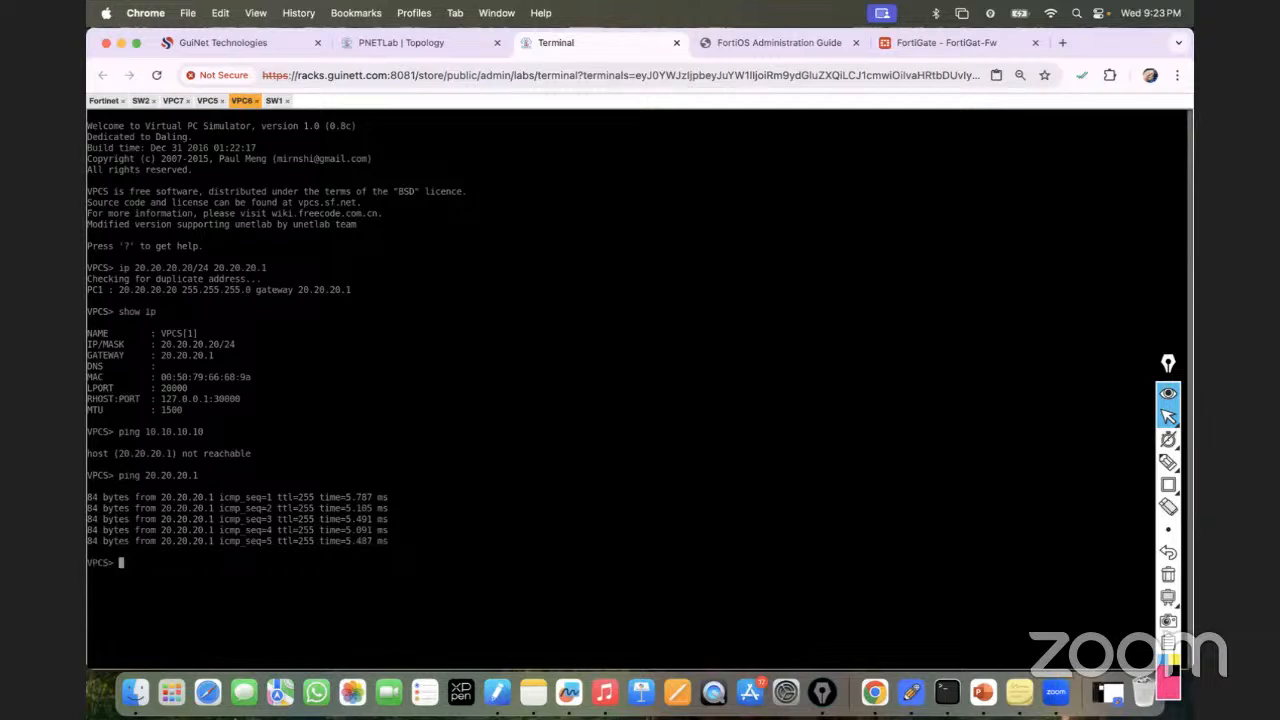
From VPC5, ping 10.10.10.1 successfully and watch pings to 20.20.20.20 time out.
left_click(209, 102)
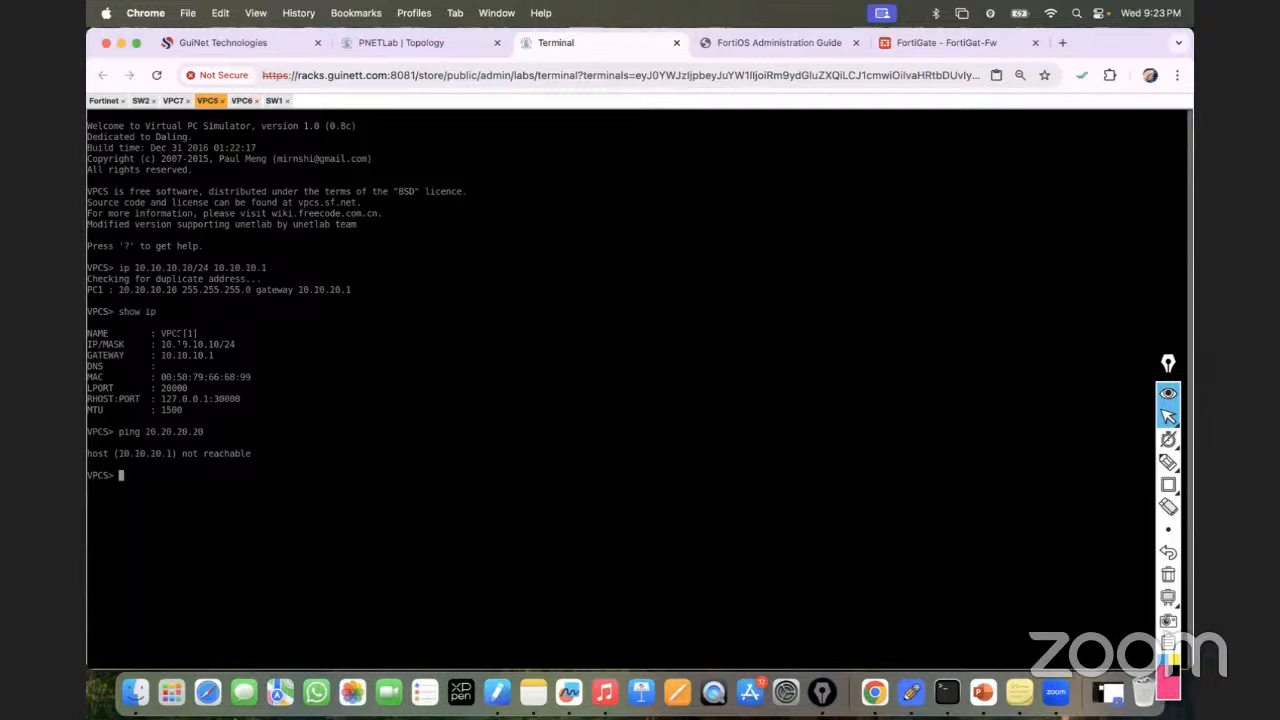
type("ping 10.10.10.1")
key("Return")
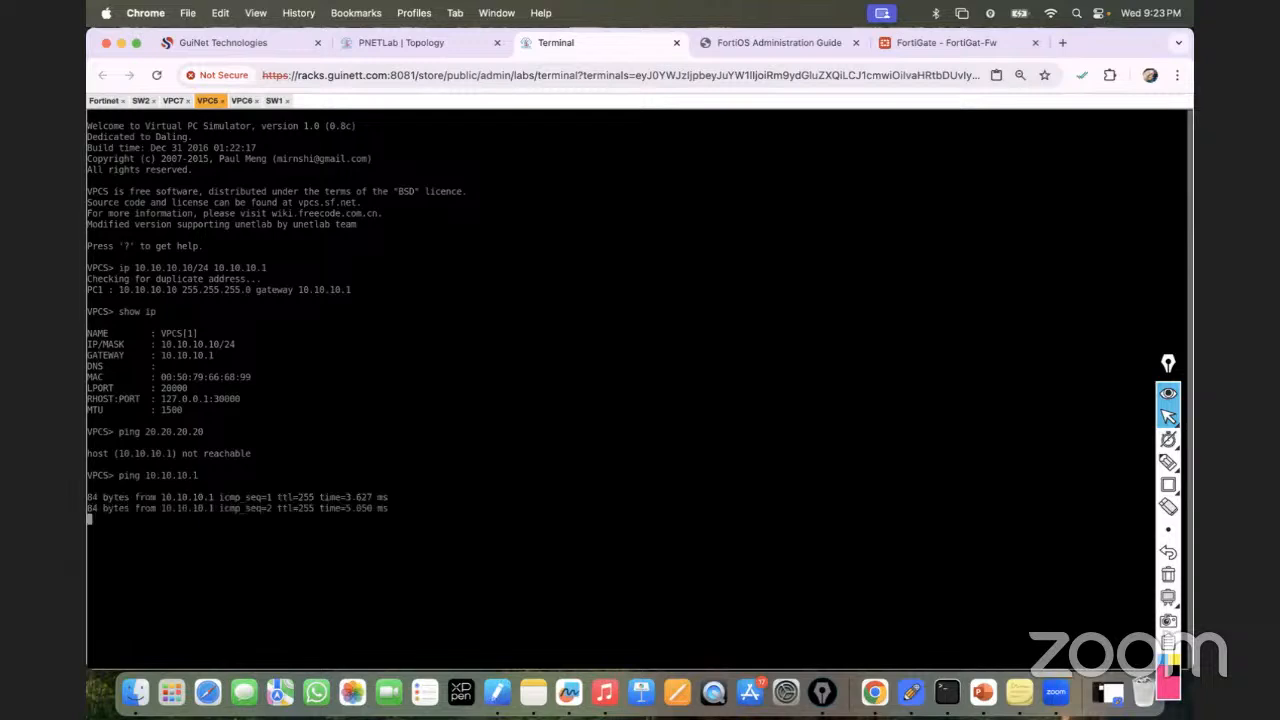
key("ctrl+c")
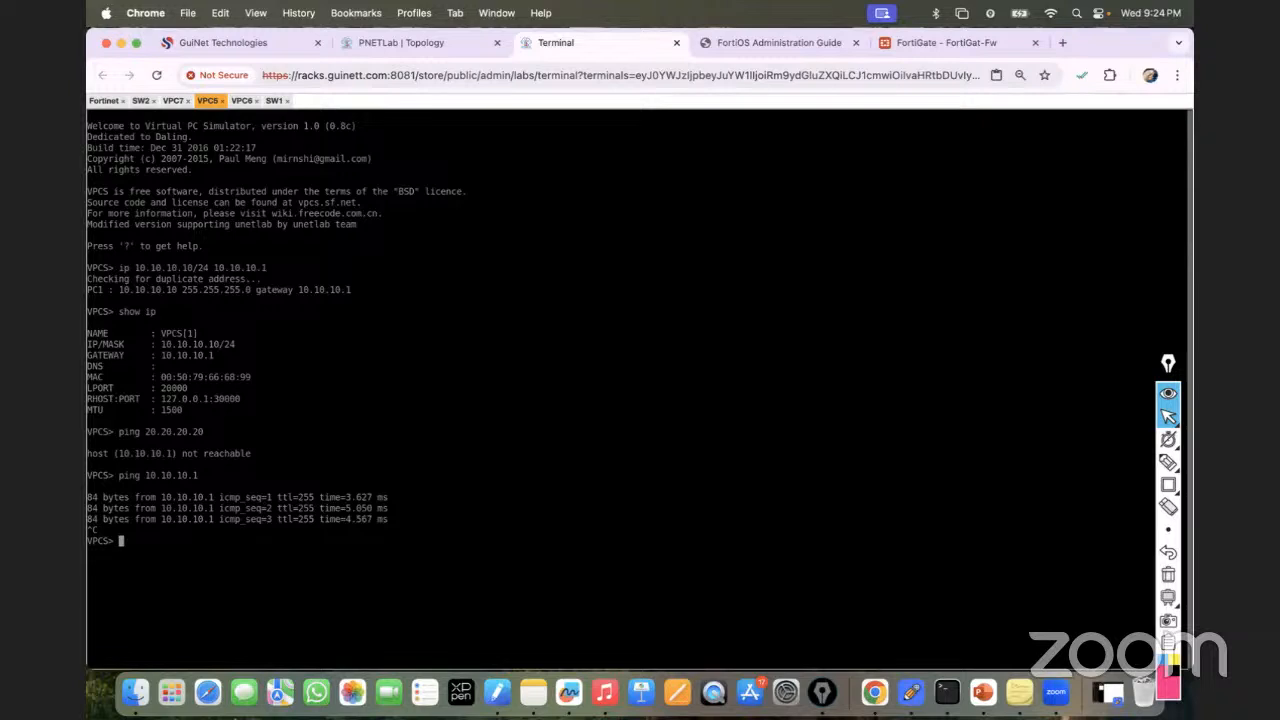
type("ping 20.20.20.20")
key("Return")
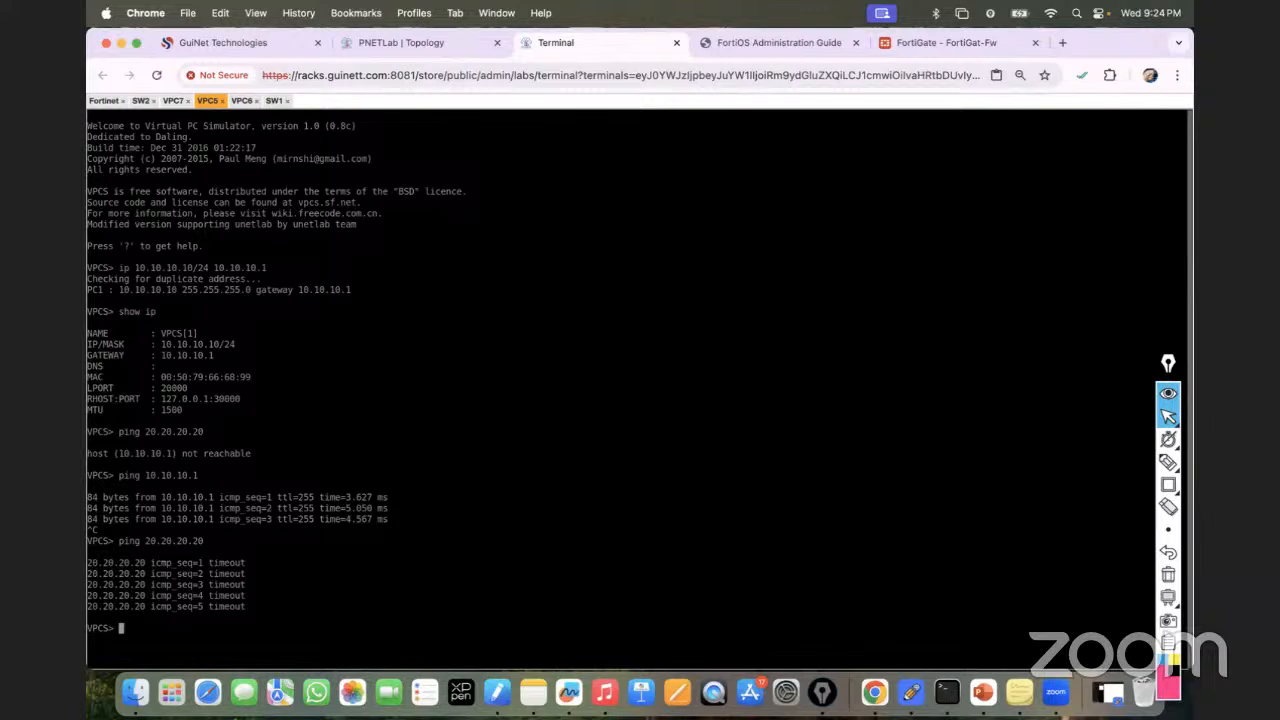
left_click(405, 41)
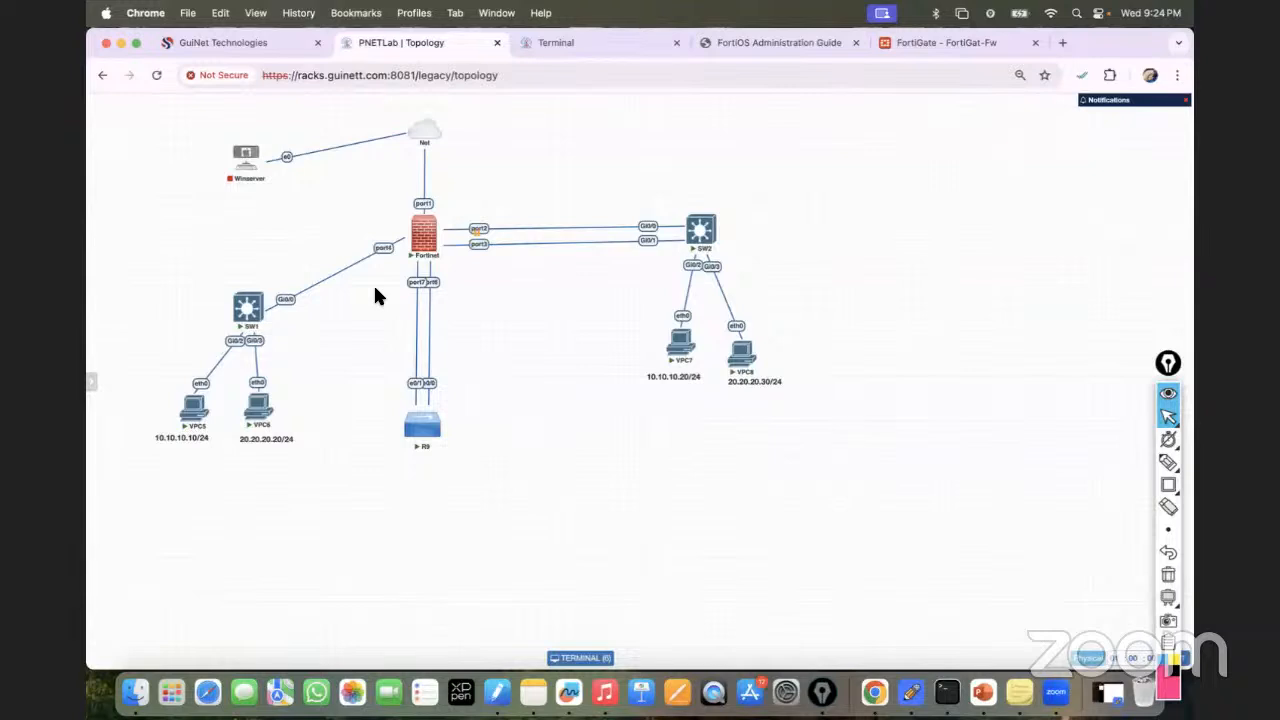
With Epic Pen's text tool, type '1. Routing, 2. NAT Policy, 3. Security Policy' right of SW2.
left_click(1170, 462)
left_click(1145, 462)
left_click(860, 222)
type("3. Routing")
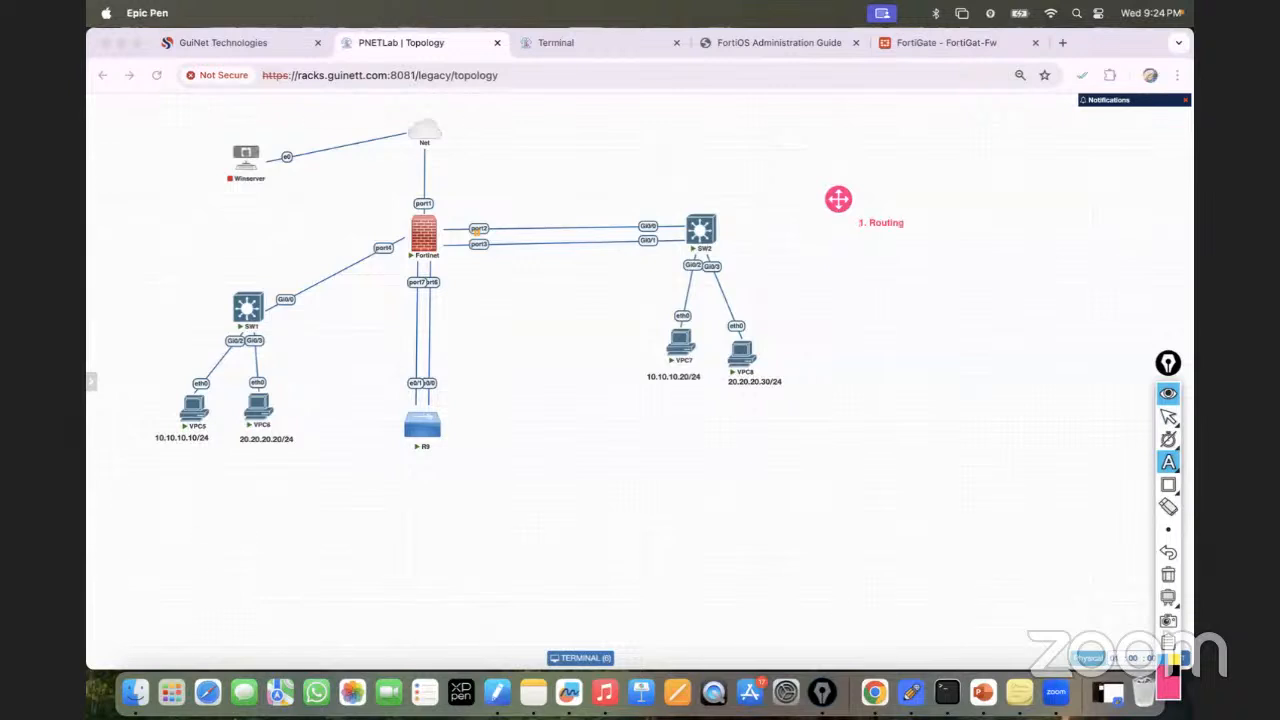
key("Return")
type("2.")
type(" NAT Policy ")
type("3. Secuirty")
key("BackSpace")
key("BackSpace")
key("BackSpace")
key("BackSpace")
type("rity Policy")
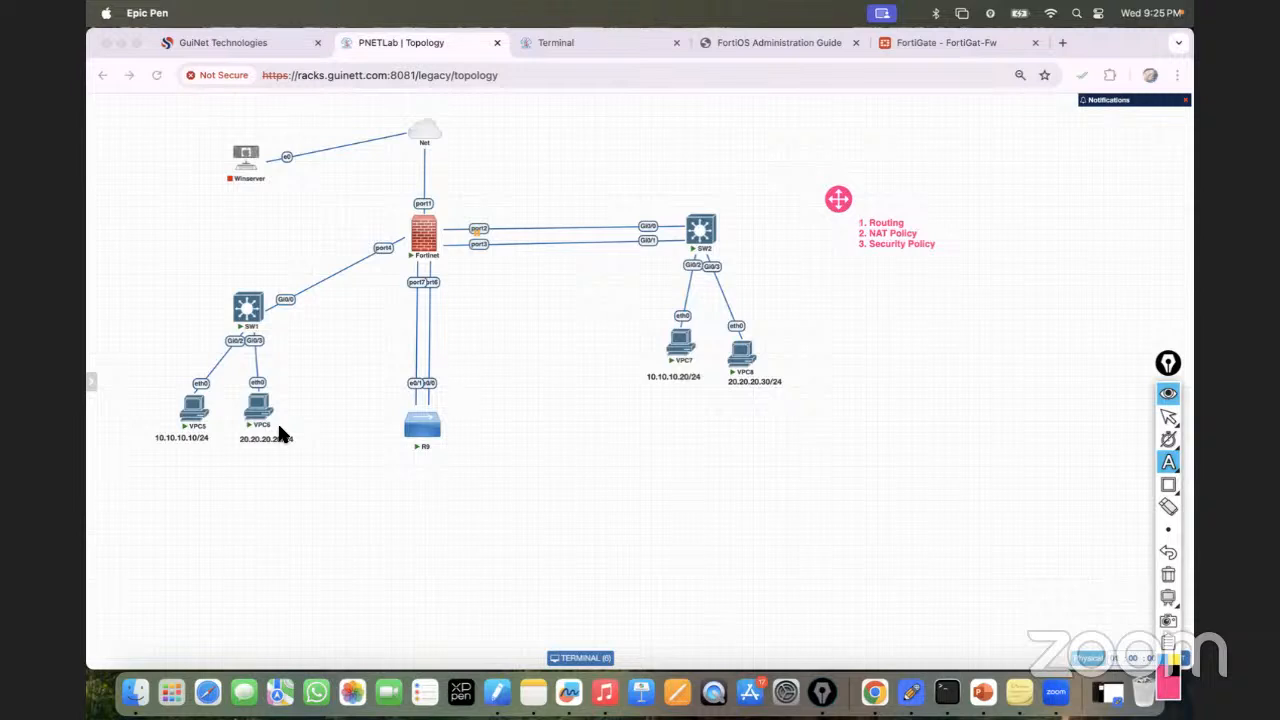
With the Epic Pen pen tool, draw paths from VPC5 and VPC6 to the firewall.
left_click(1168, 462)
left_click(1120, 462)
mouse_move(192, 418)
left_mouse_down()
mouse_move(271, 294)
mouse_move(412, 222)
left_mouse_up()
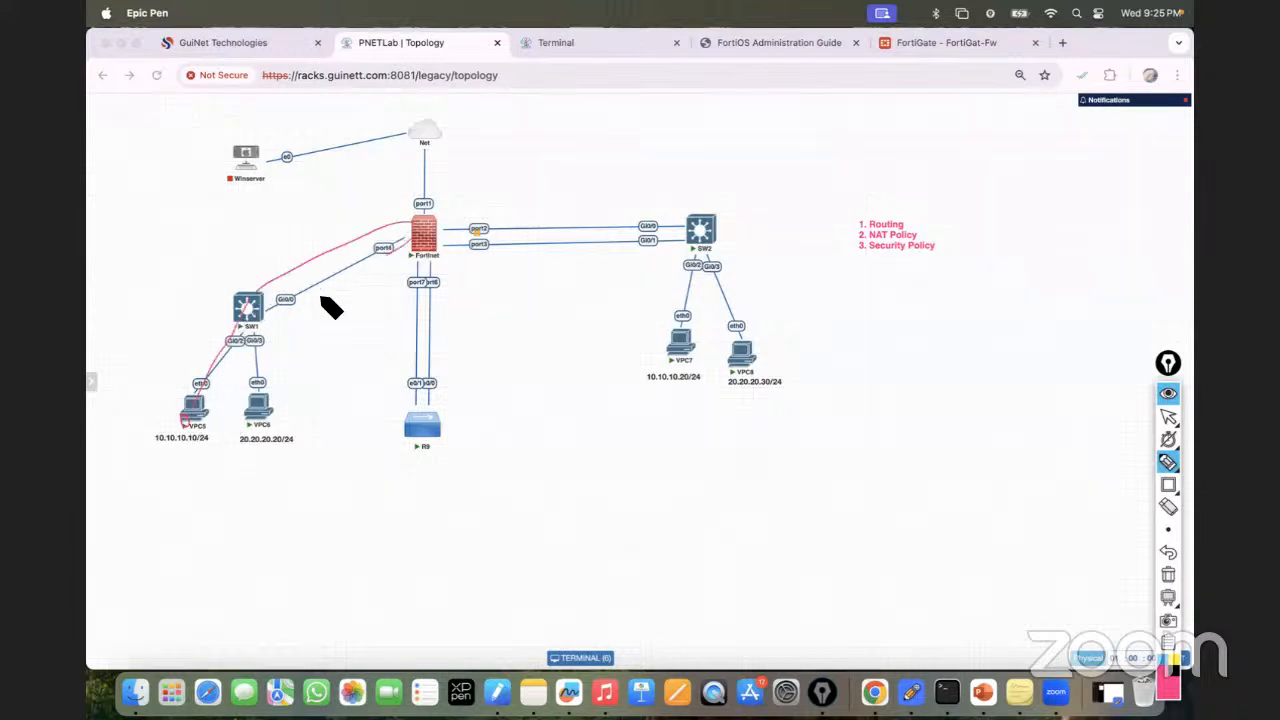
mouse_move(251, 428)
left_mouse_down()
mouse_move(463, 208)
mouse_move(549, 171)
mouse_move(555, 188)
left_mouse_up()
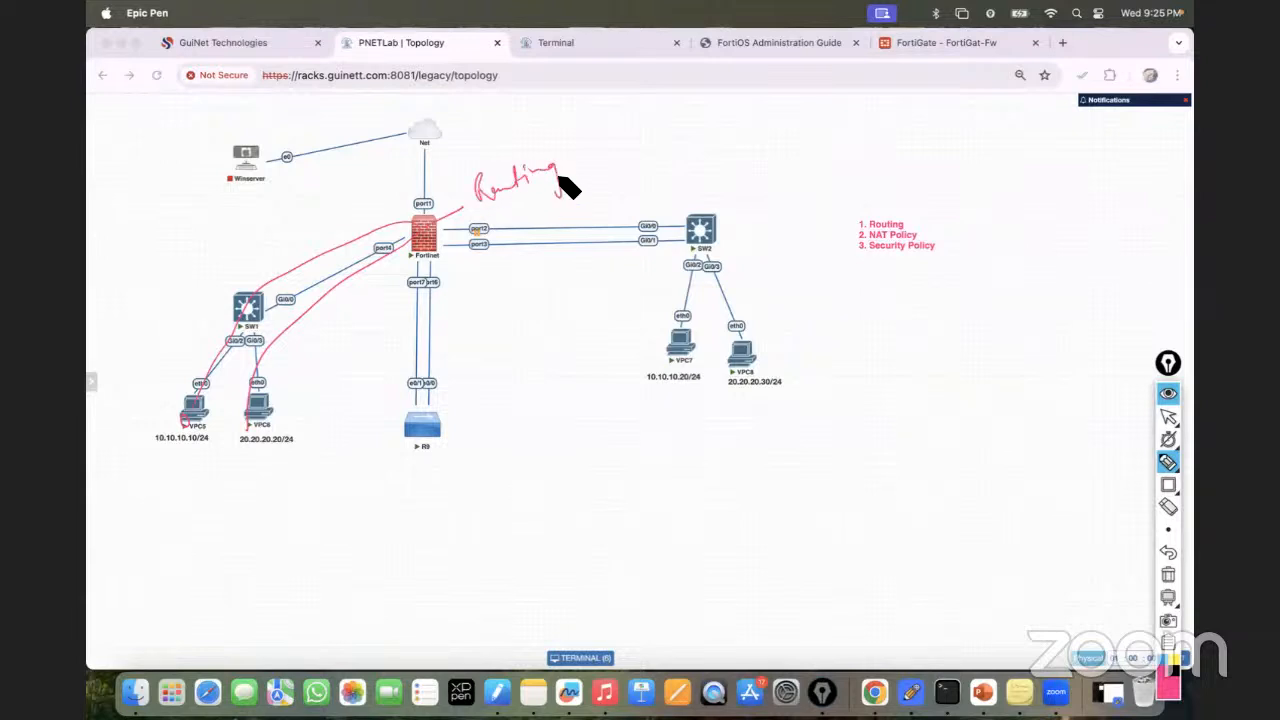
Draw a two-arrow branch right of 'Routing', labelling each arrow 'No'.
mouse_move(579, 132)
left_mouse_down()
mouse_move(585, 200)
mouse_move(640, 149)
left_mouse_up()
left_click_drag(648, 143, 685, 135)
left_click_drag(588, 196, 641, 185)
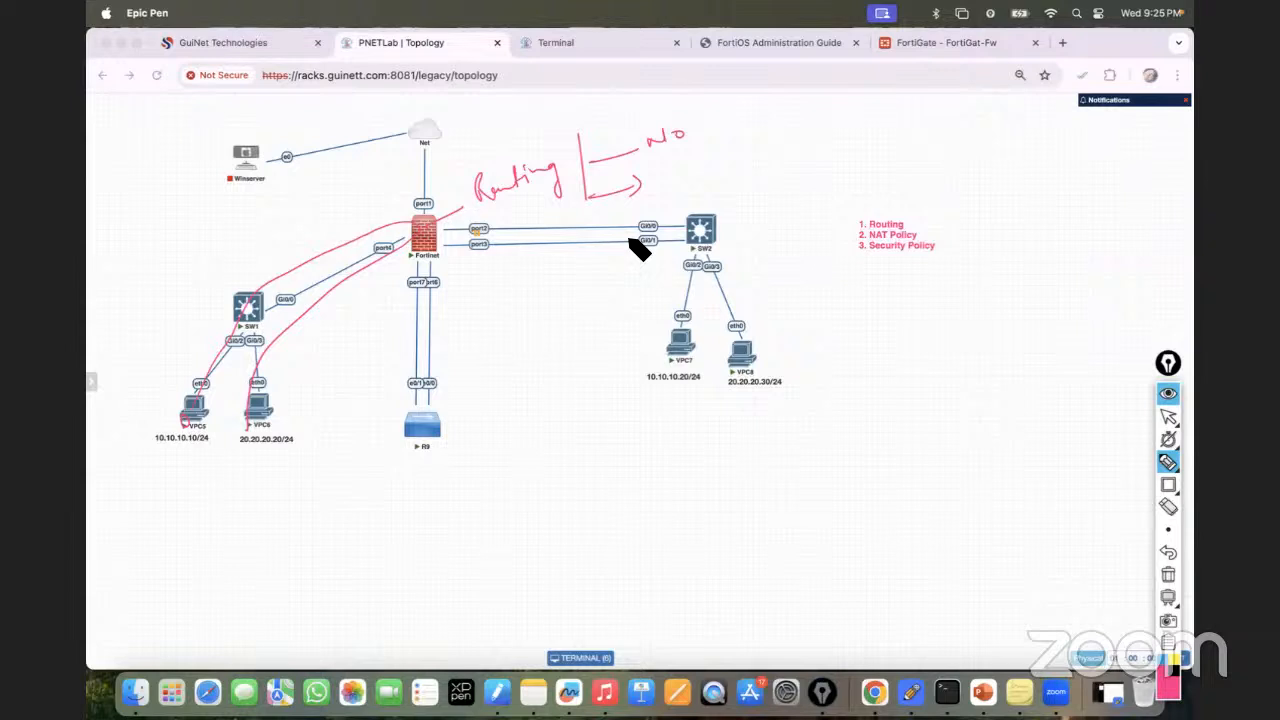
mouse_move(655, 178)
left_mouse_down()
mouse_move(672, 162)
mouse_move(689, 170)
left_mouse_up()
Handwrite the routing notes: static routing; RIP, BGP, EIGRP, OSPF; connected route.
left_click_drag(543, 478, 545, 486)
mouse_move(588, 464)
left_mouse_down()
mouse_move(626, 443)
mouse_move(652, 452)
mouse_move(714, 430)
mouse_move(760, 428)
mouse_move(763, 440)
left_mouse_up()
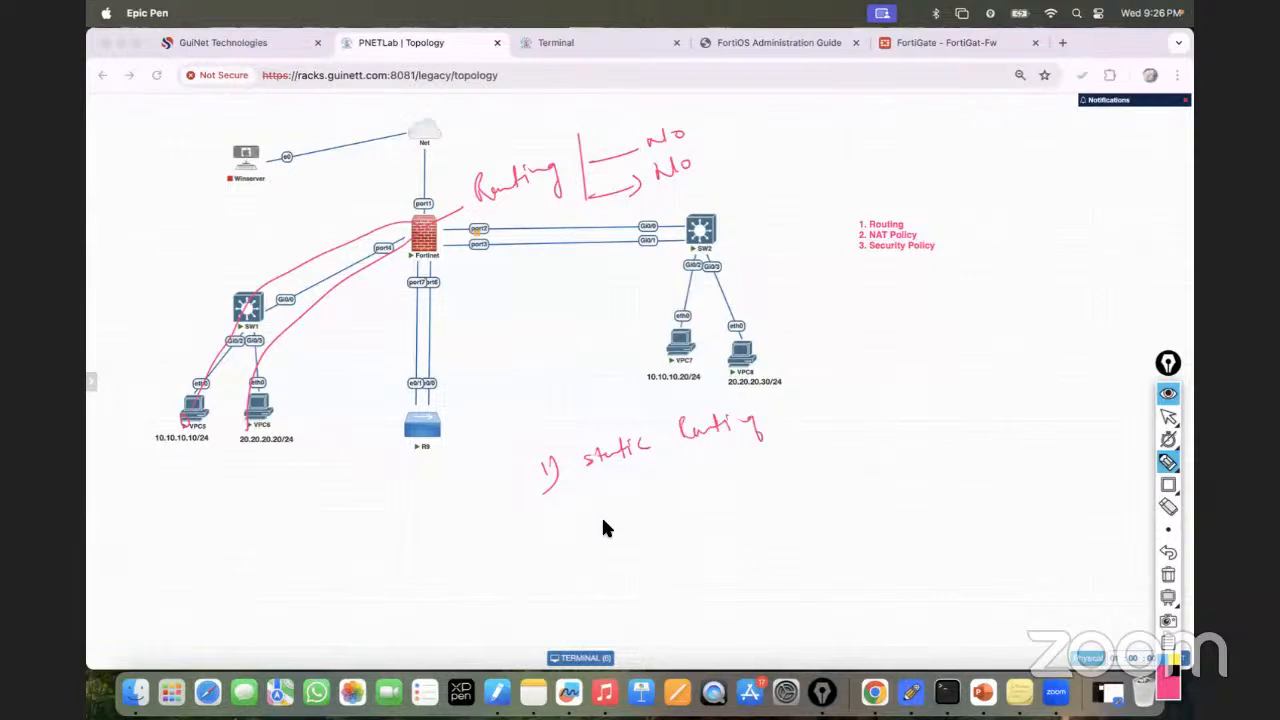
mouse_move(557, 510)
left_mouse_down()
mouse_move(551, 494)
mouse_move(580, 514)
mouse_move(609, 491)
mouse_move(674, 486)
mouse_move(681, 470)
mouse_move(697, 486)
mouse_move(730, 450)
mouse_move(806, 432)
left_mouse_up()
left_click_drag(622, 520, 808, 455)
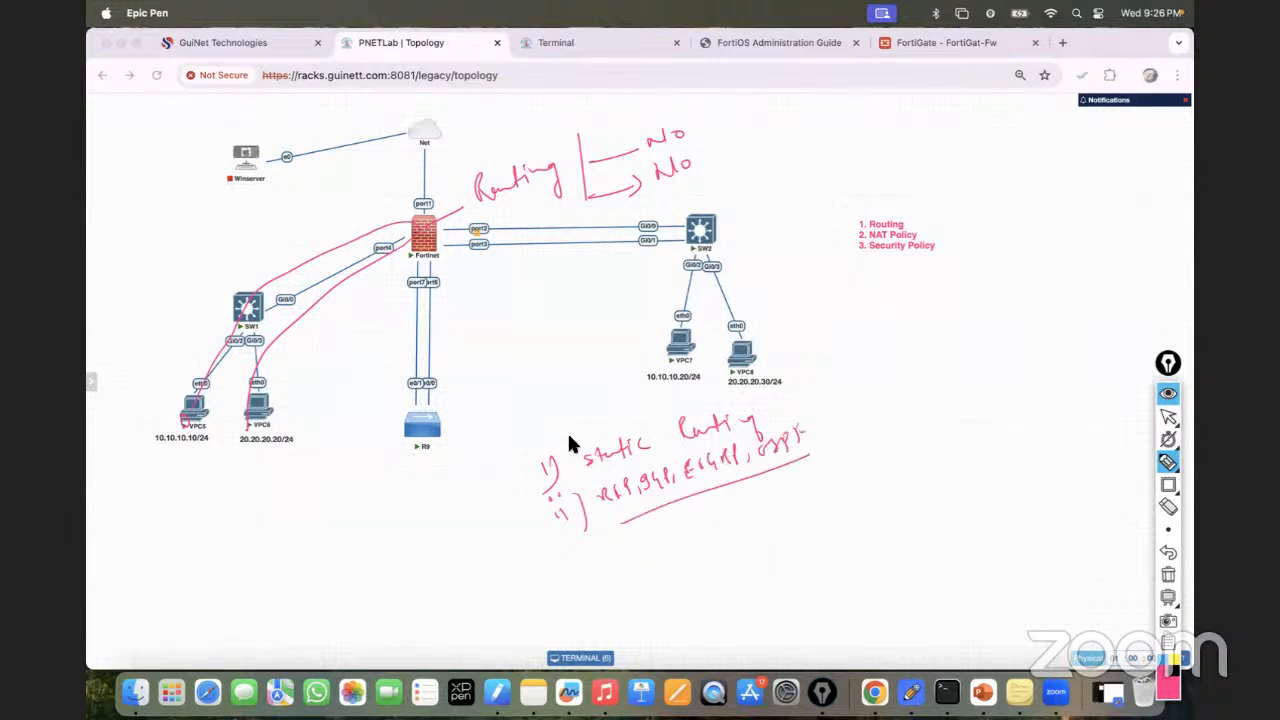
left_click_drag(624, 550, 790, 488)
left_click_drag(636, 580, 808, 492)
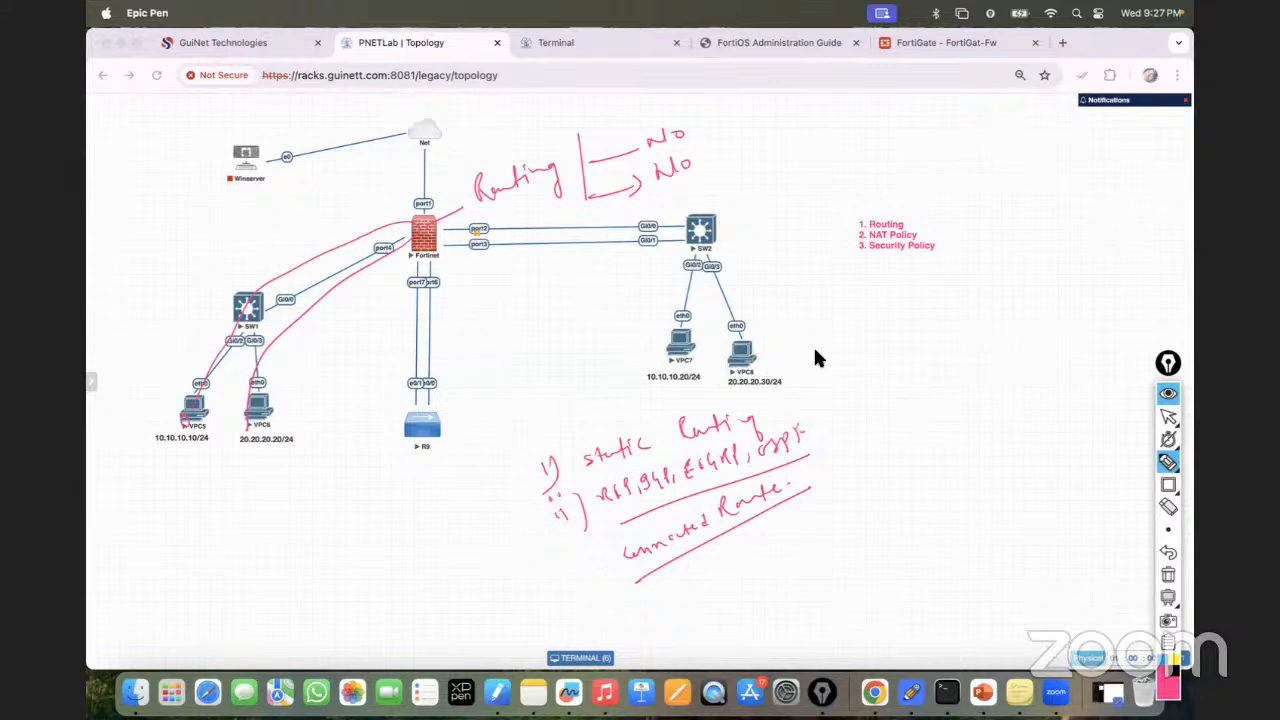
Clear old ink, then handwrite Static, dynamic protocols and Connected Route notes with distance values.
left_click(1168, 574)
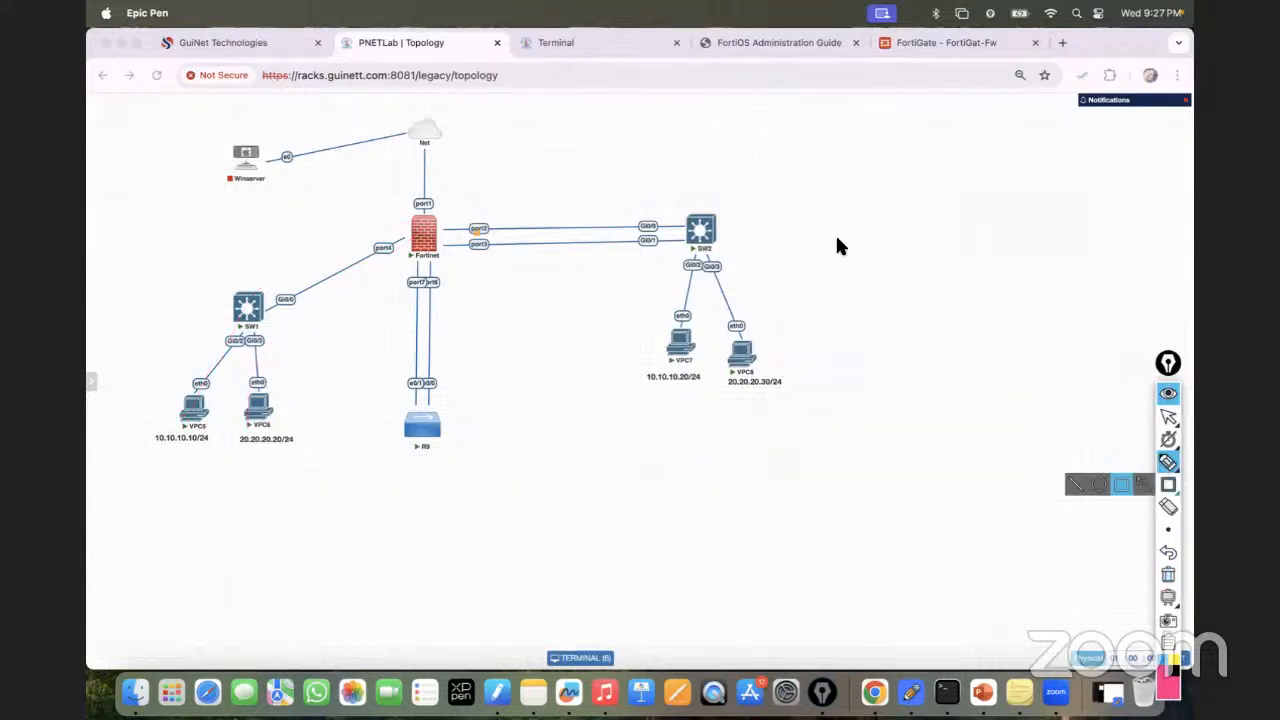
mouse_move(840, 236)
left_mouse_down()
mouse_move(891, 247)
mouse_move(851, 269)
mouse_move(924, 260)
left_mouse_up()
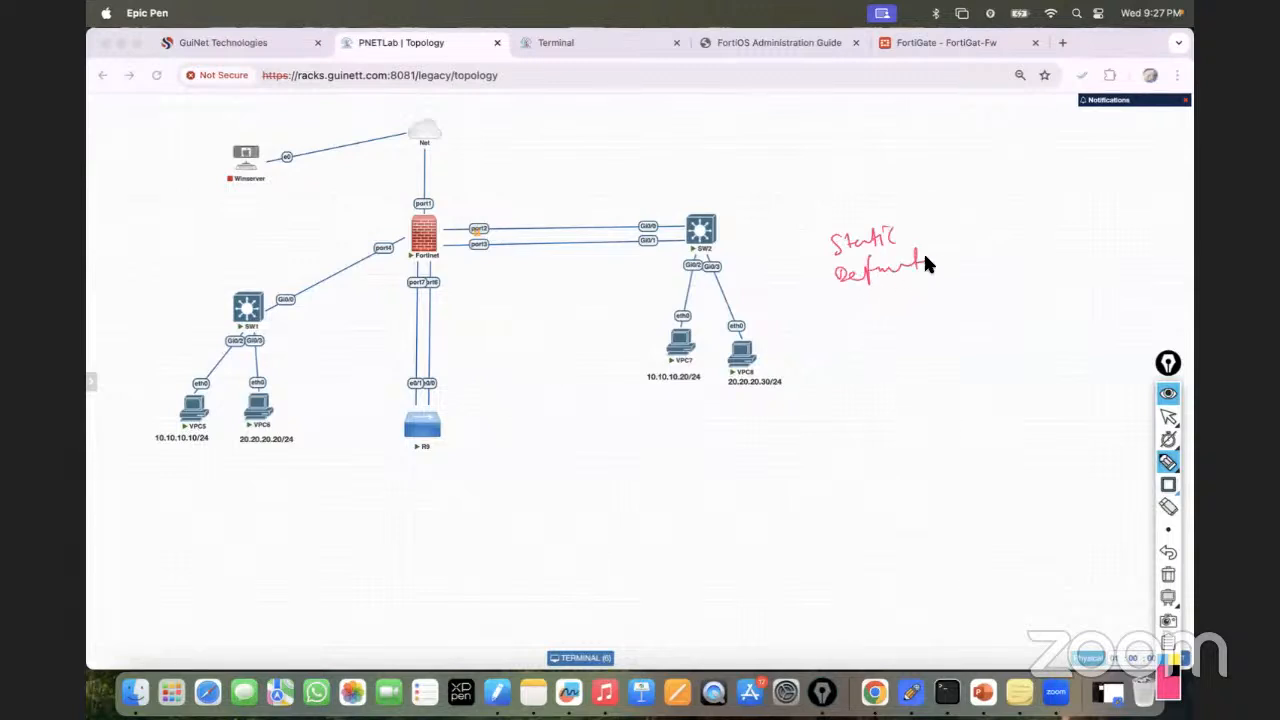
mouse_move(855, 301)
left_mouse_down()
mouse_move(889, 343)
mouse_move(906, 314)
mouse_move(945, 310)
mouse_move(1010, 270)
mouse_move(1098, 266)
mouse_move(1143, 231)
mouse_move(1163, 257)
mouse_move(1171, 246)
mouse_move(1070, 286)
left_mouse_up()
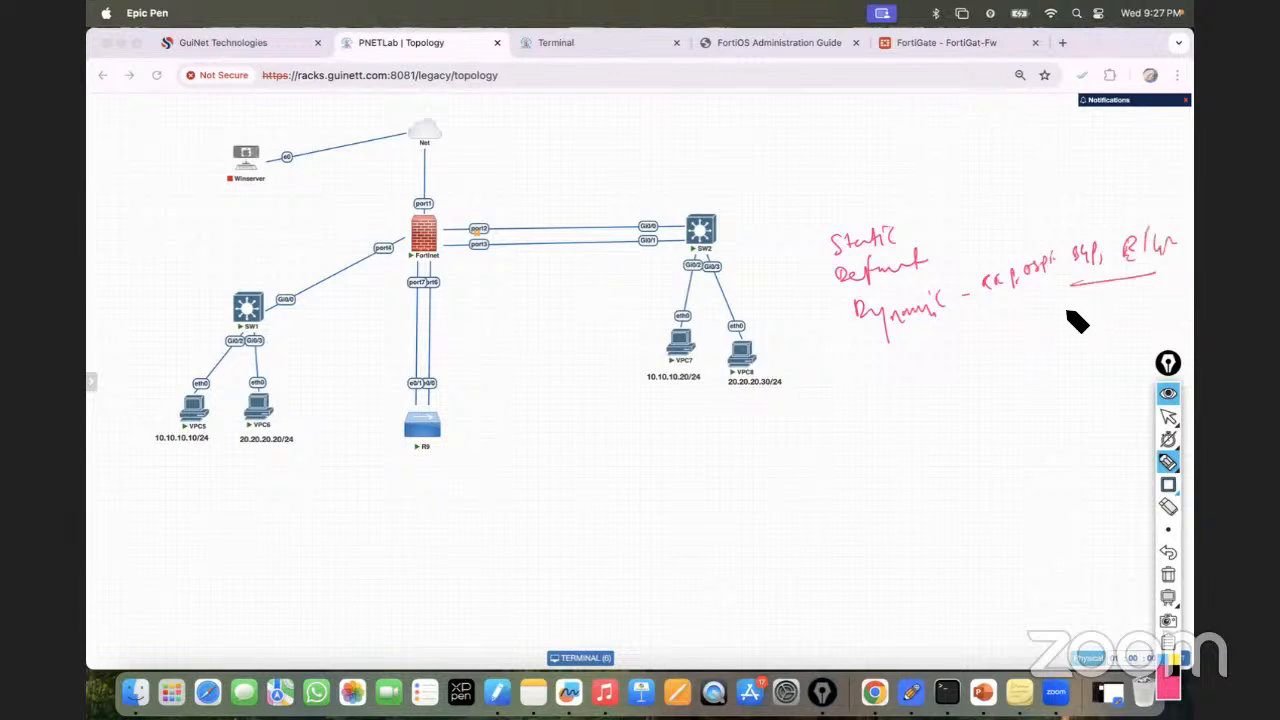
mouse_move(849, 397)
left_mouse_down()
mouse_move(842, 409)
mouse_move(1000, 370)
mouse_move(838, 428)
left_mouse_up()
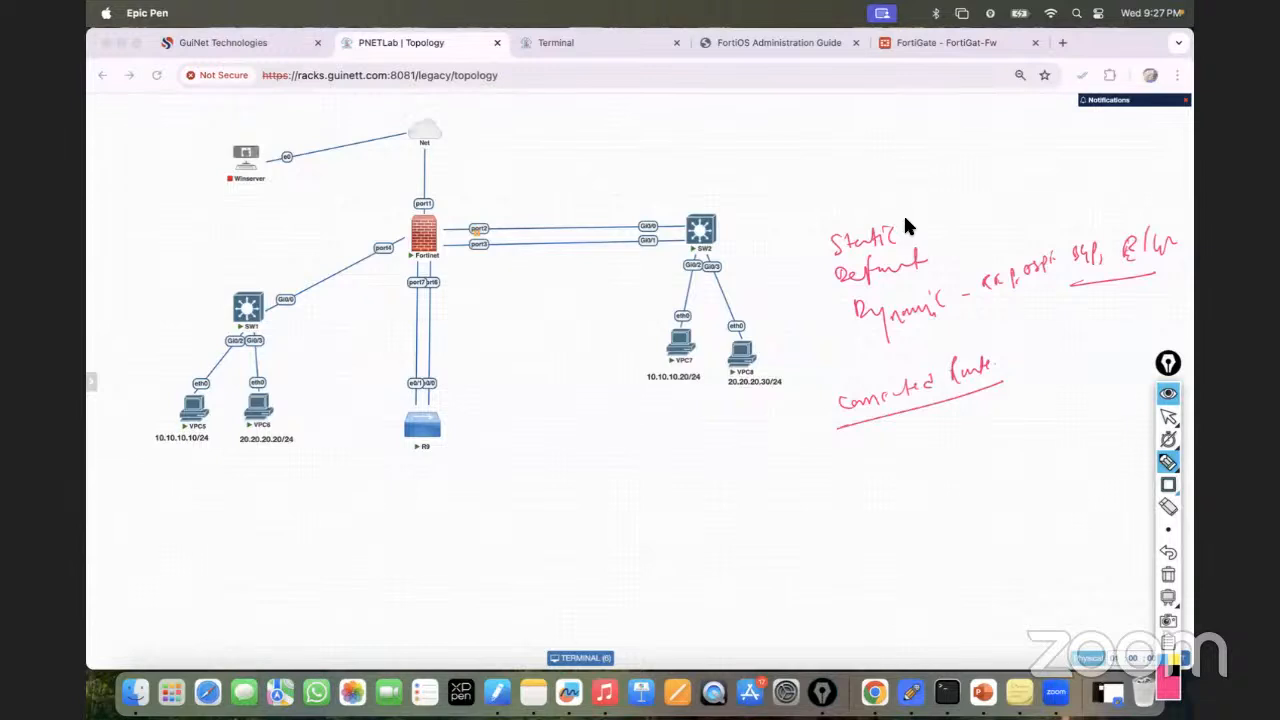
left_click_drag(911, 228, 933, 223)
left_click_drag(910, 236, 932, 231)
left_click_drag(952, 171, 947, 154)
left_click_drag(999, 360, 1008, 358)
left_click_drag(1001, 367, 1011, 365)
Sketch a circled-R router with links, an IP network and link numbers, then erase all ink.
left_click_drag(620, 461, 622, 488)
left_click_drag(534, 510, 598, 487)
left_click_drag(617, 429, 632, 534)
left_click_drag(648, 473, 718, 454)
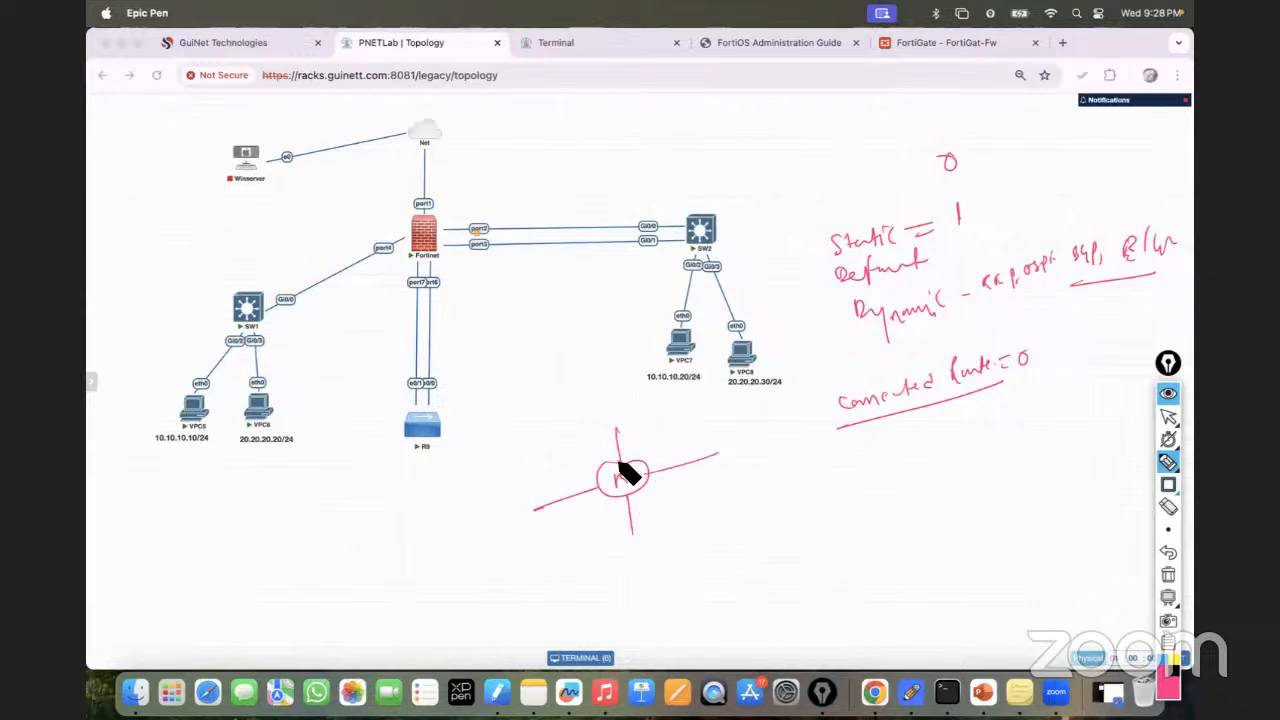
left_click_drag(637, 437, 714, 418)
left_click_drag(594, 517, 614, 511)
left_click_drag(567, 478, 577, 488)
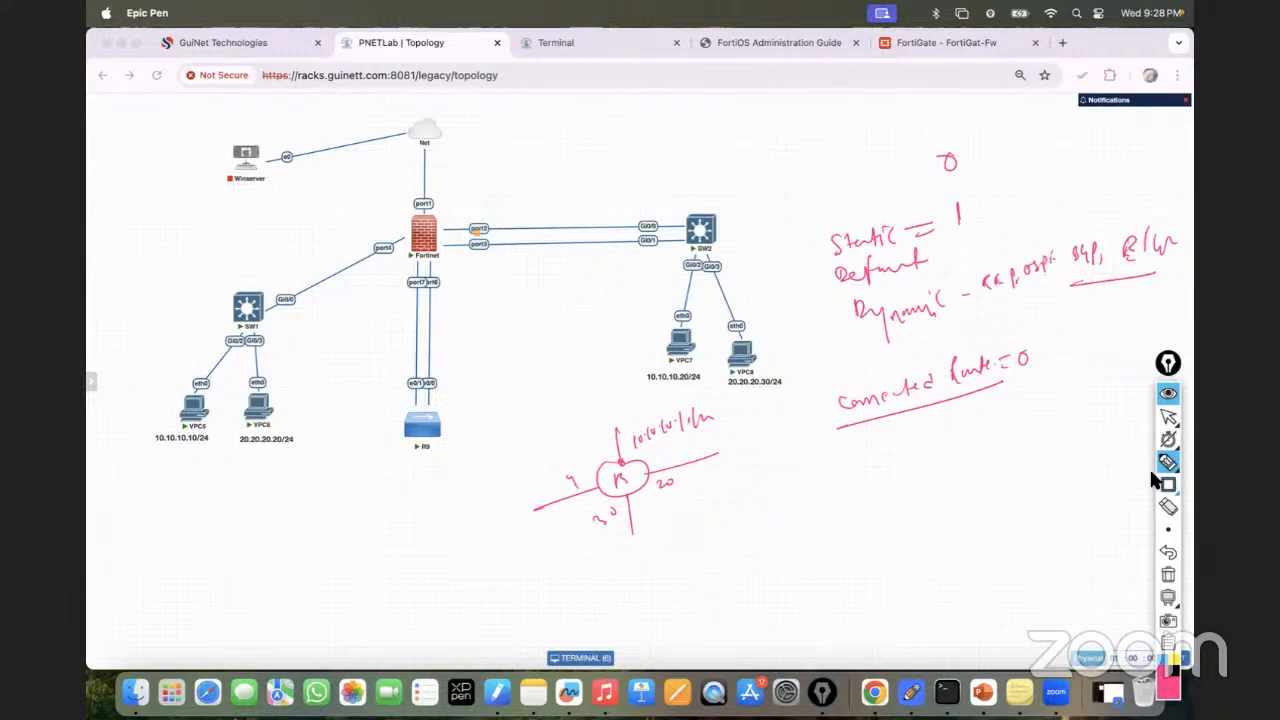
left_click(1168, 576)
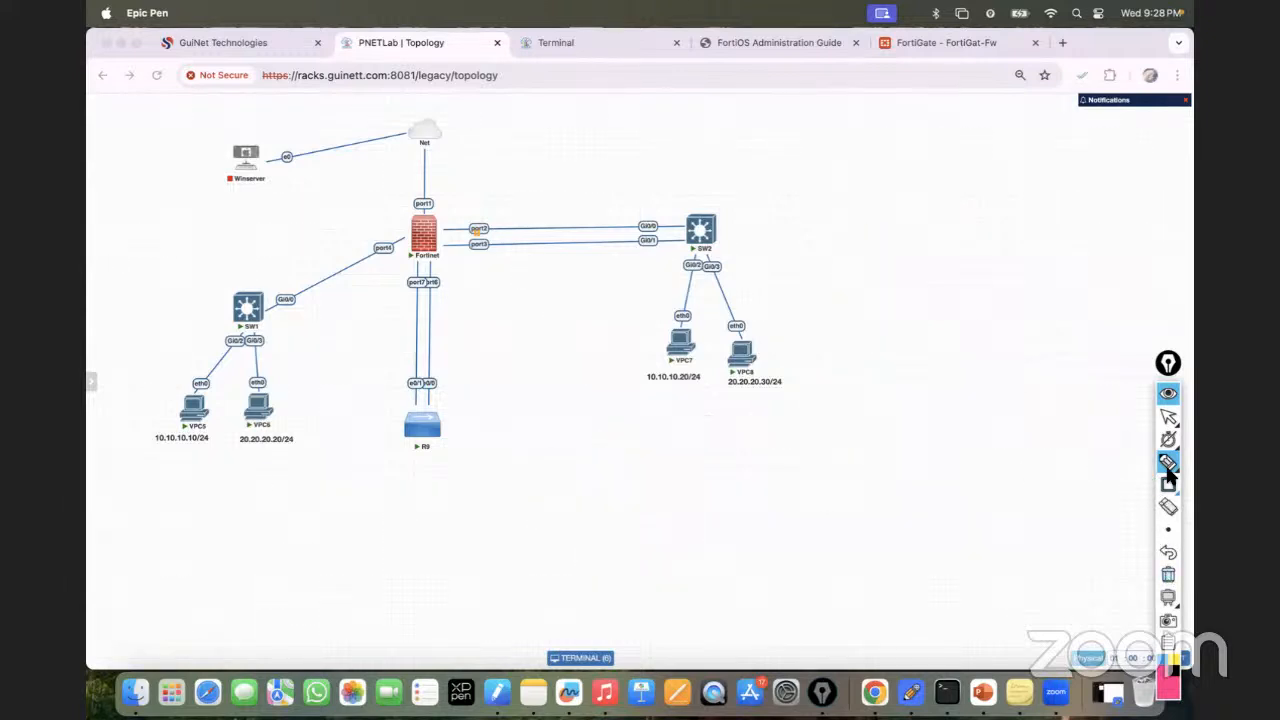
On the SW2 console, enter privileged mode and show the routing table, highlighting the connected route.
left_click(1167, 417)
left_click(563, 47)
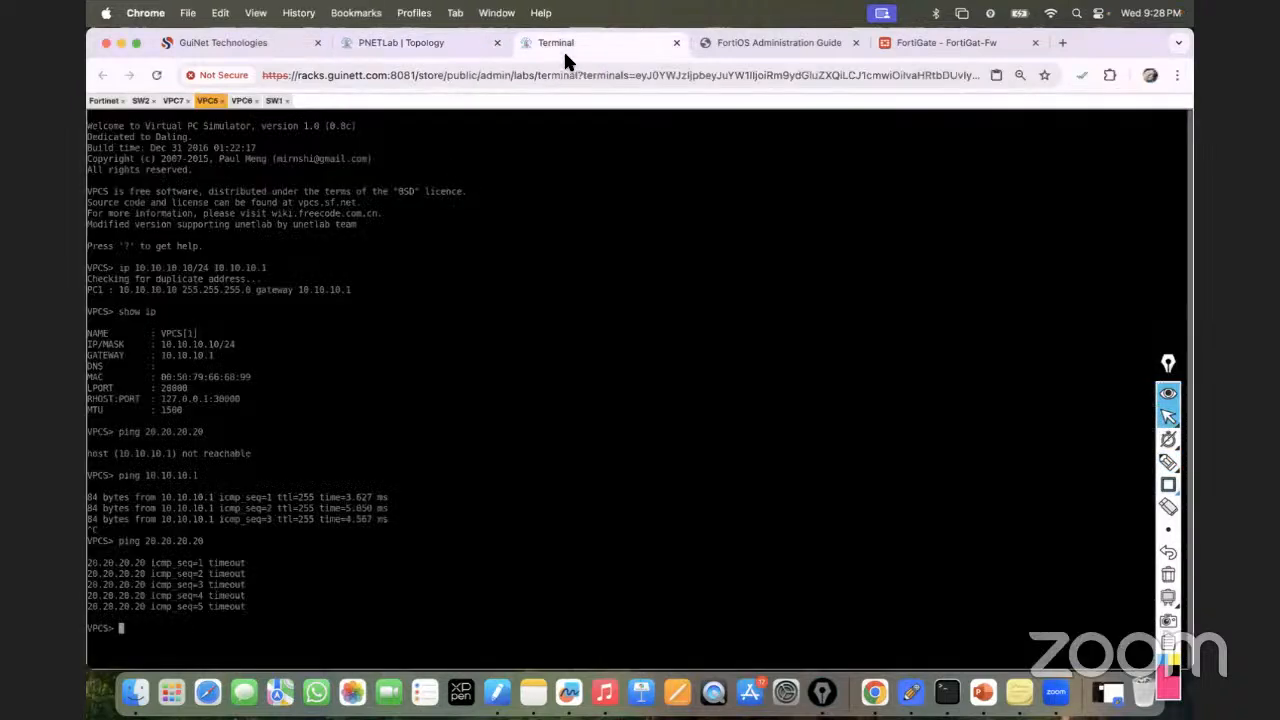
left_click(140, 101)
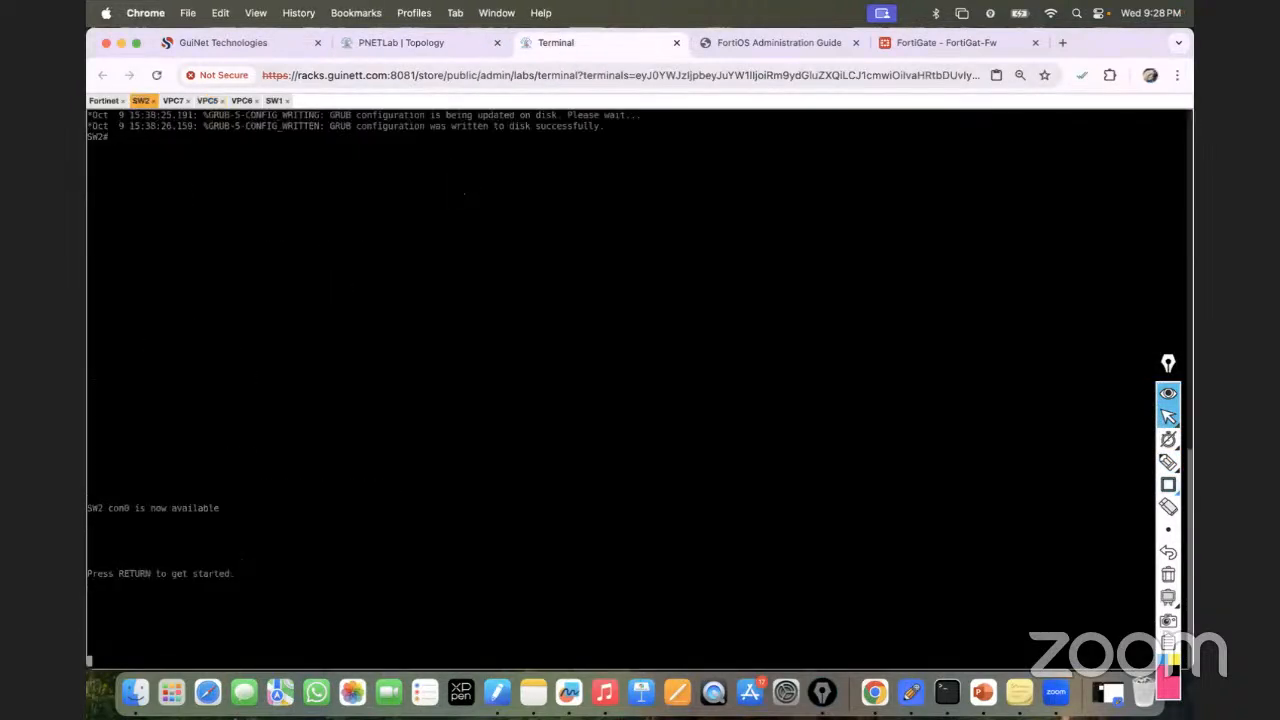
left_click_drag(188, 191, 190, 198)
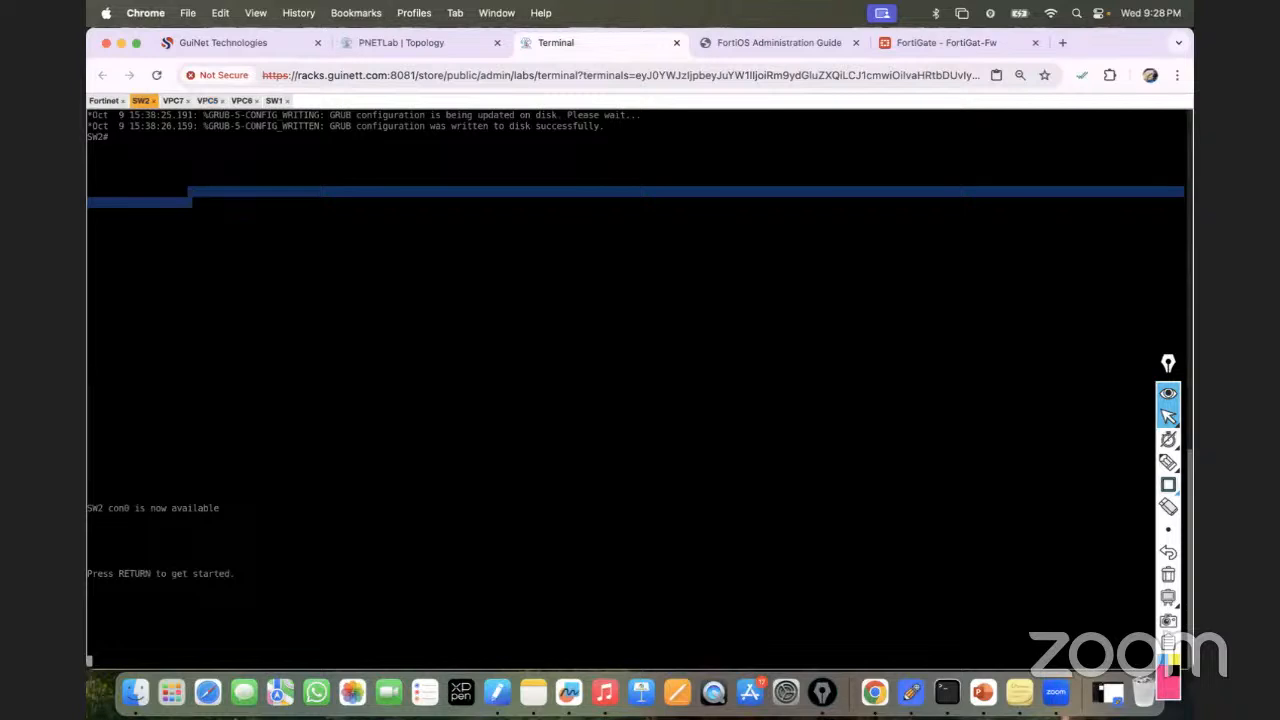
key("Return")
key("Return")
key("Return")
key("Return")
key("Return")
type("en")
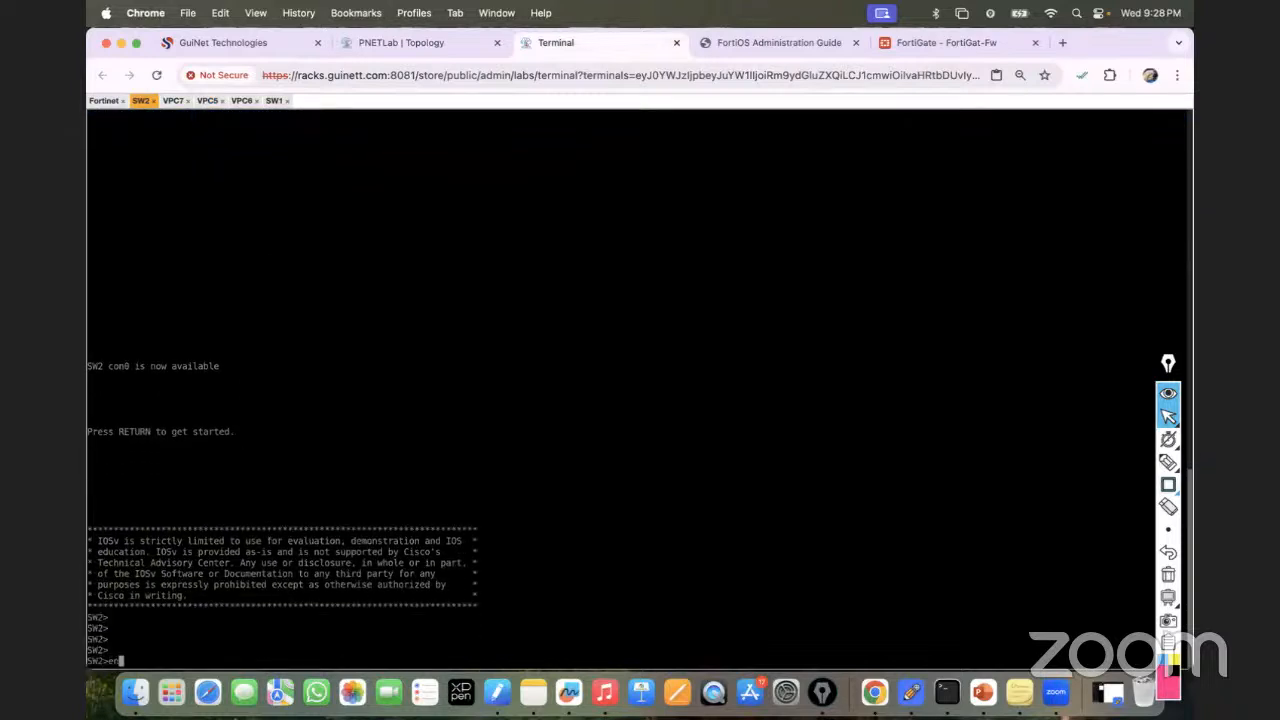
key("Return")
key("Return")
key("Return")
type("sh ip route")
key("Return")
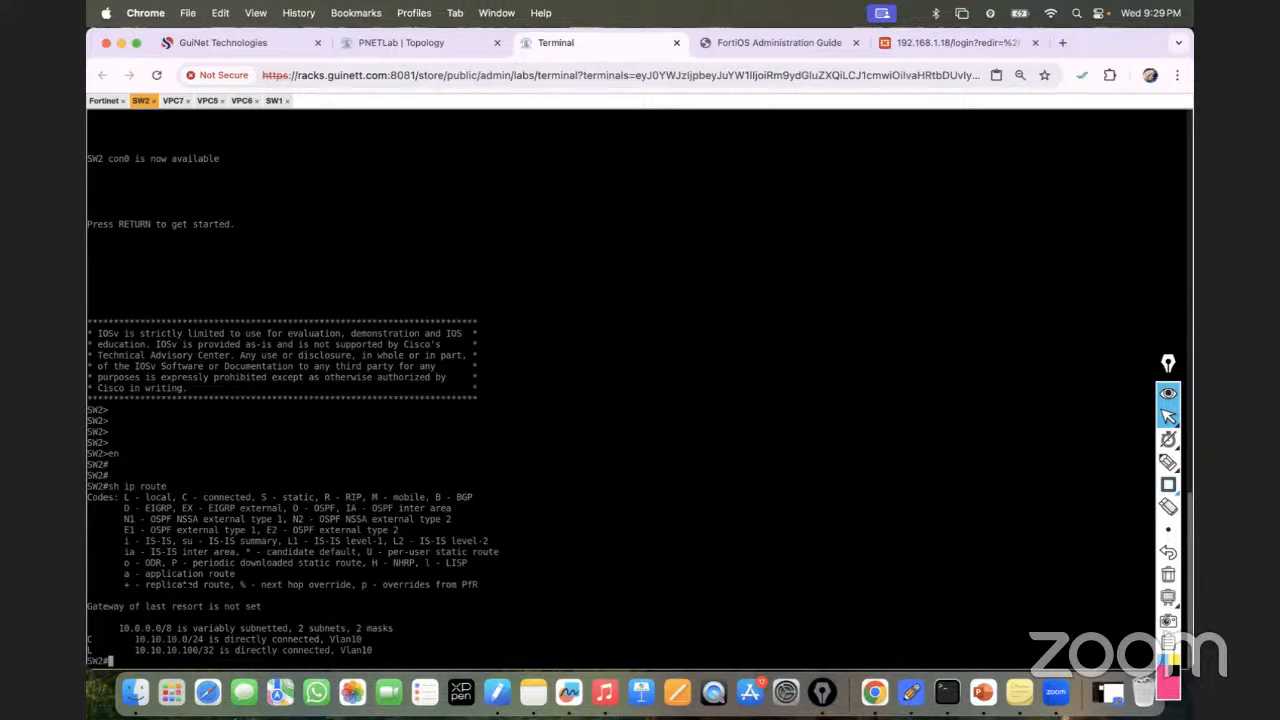
left_click_drag(91, 640, 296, 628)
left_click(268, 648)
Configure the static default route ip route 0.0.0.0 0.0.0.0 null 0 and exit config mode.
type("conf t")
key("Return")
type("ip route 0.0.0.")
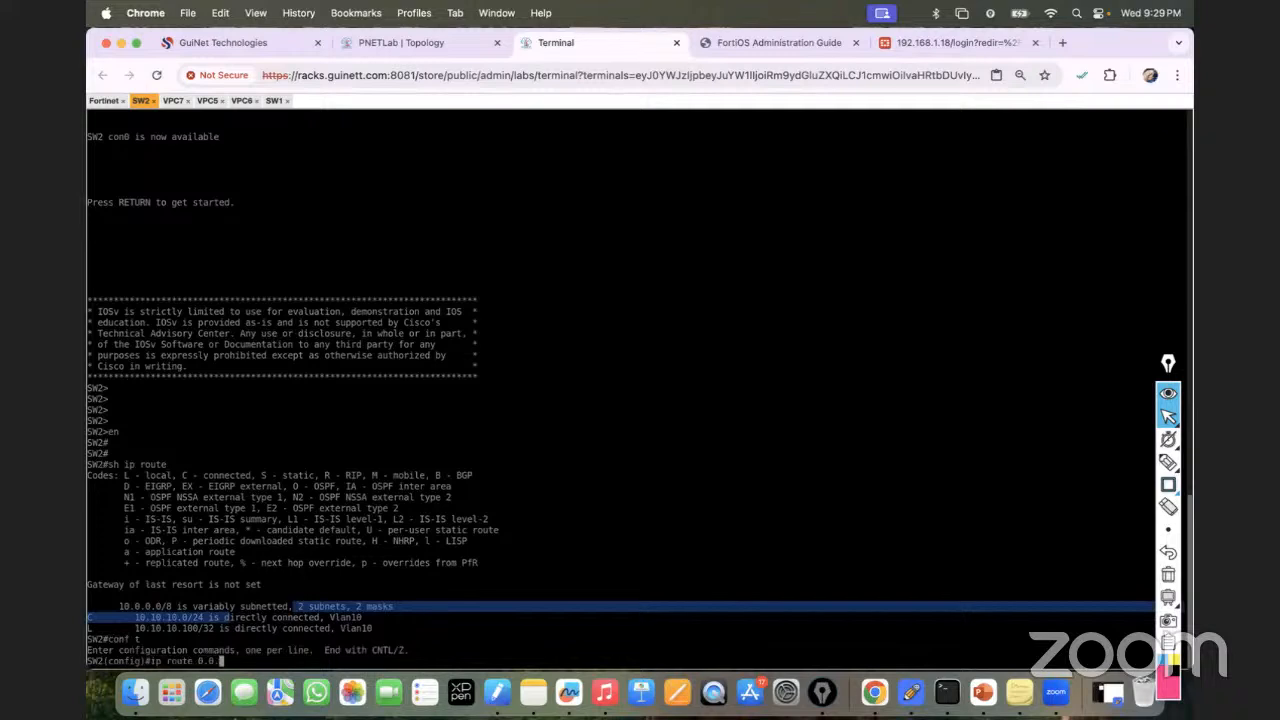
type("0 0.0.0.0 nul")
key("Tab")
type("0")
key("Return")
key("Return")
key("Return")
key("Return")
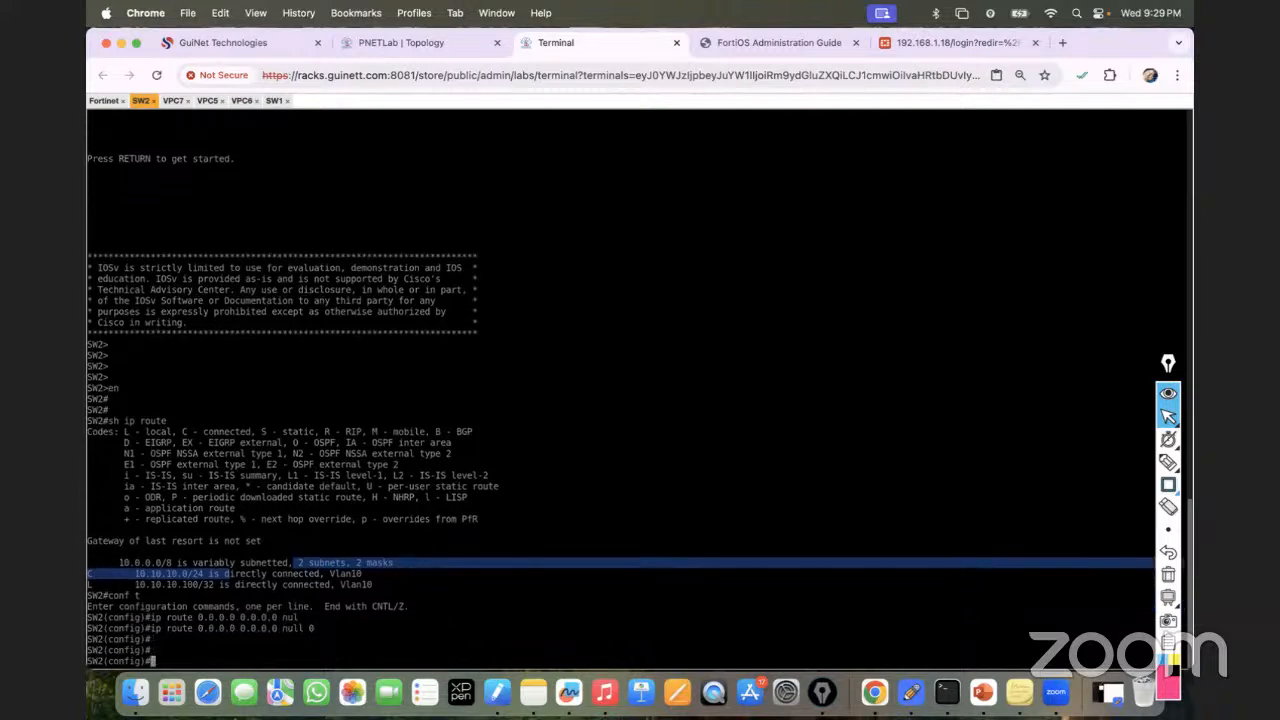
key("ctrl+z")
key("Return")
key("Return")
key("Return")
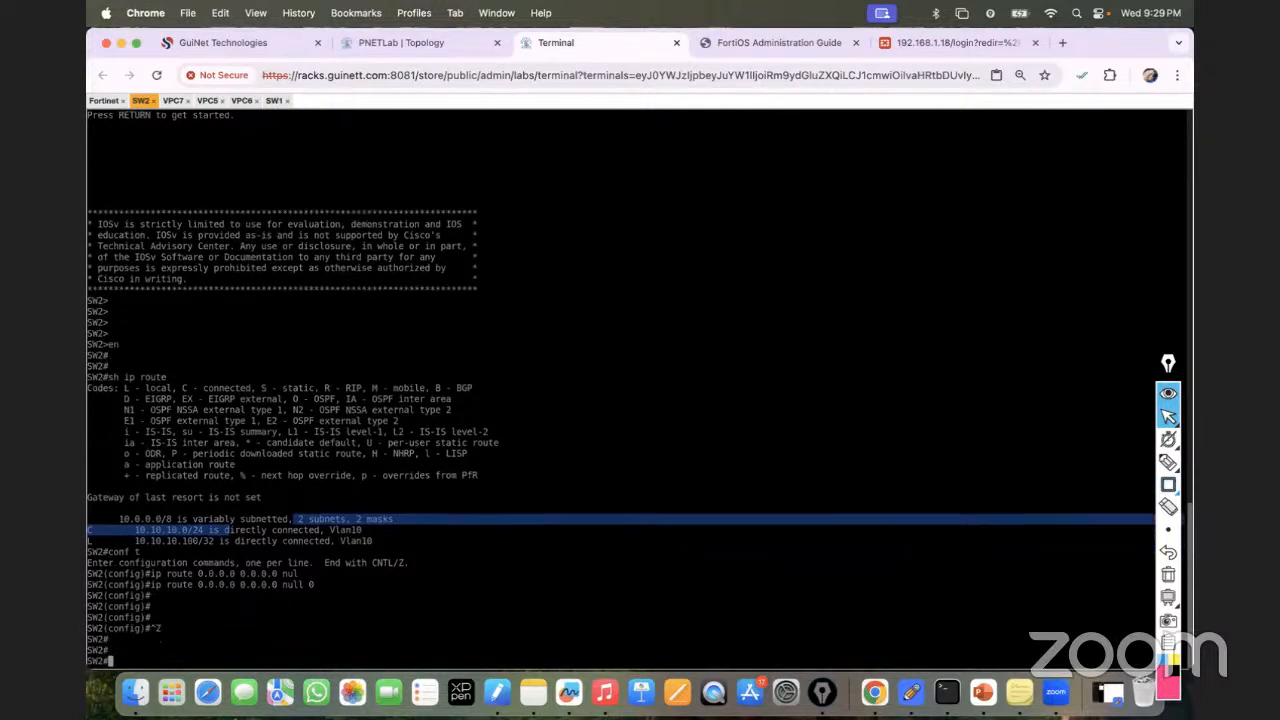
Confirm the new S* default route in sh ip route and list interfaces with sh ip int brief.
type("sh ip rouye")
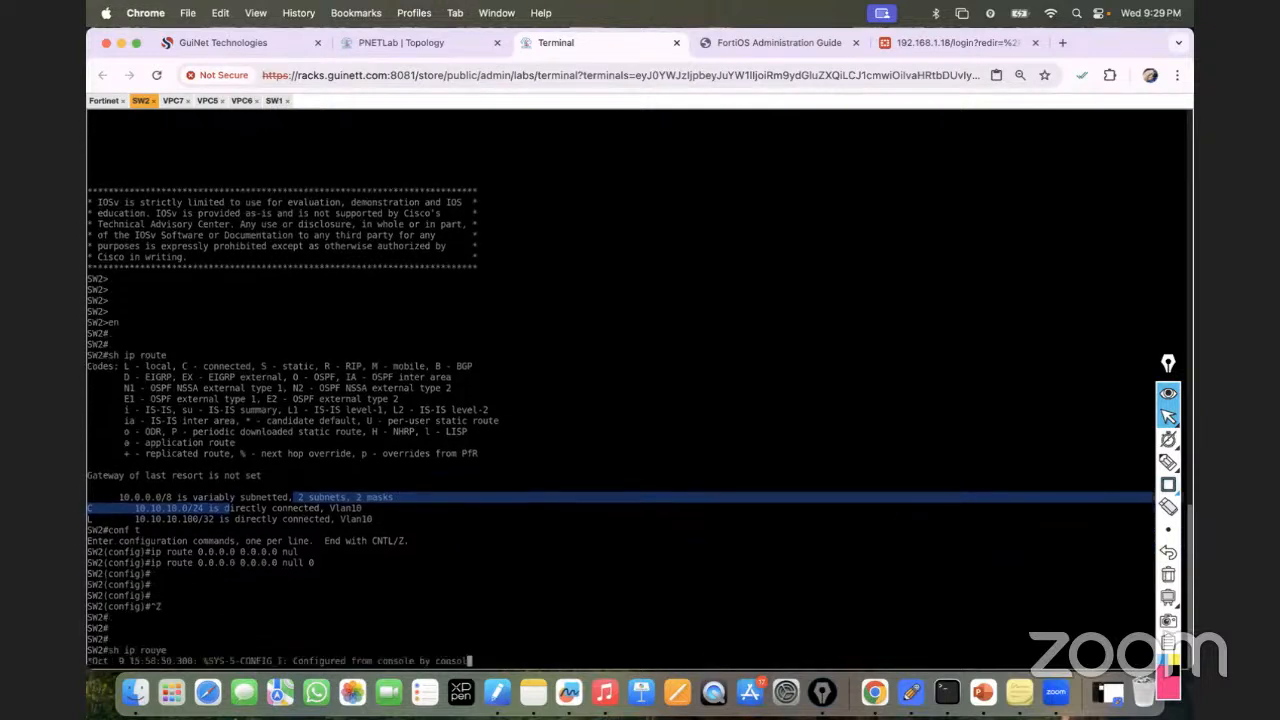
key("Return")
key("Return")
key("Return")
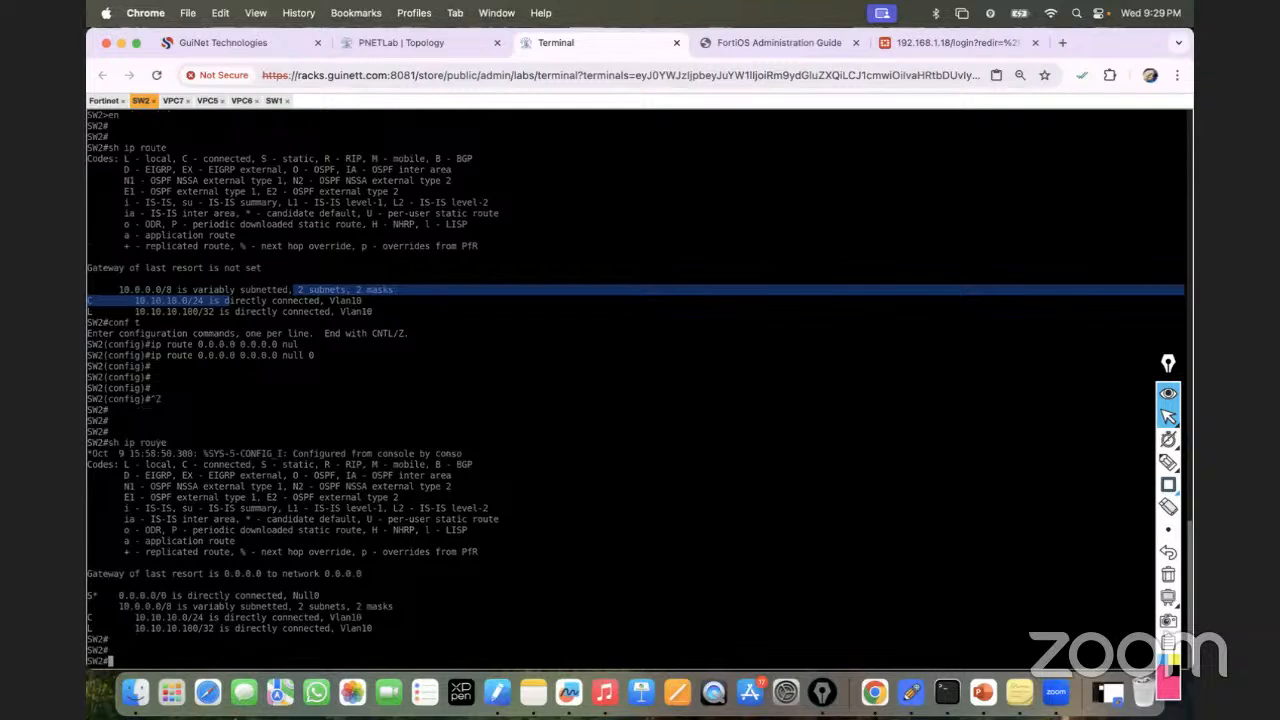
type("sh ip rou")
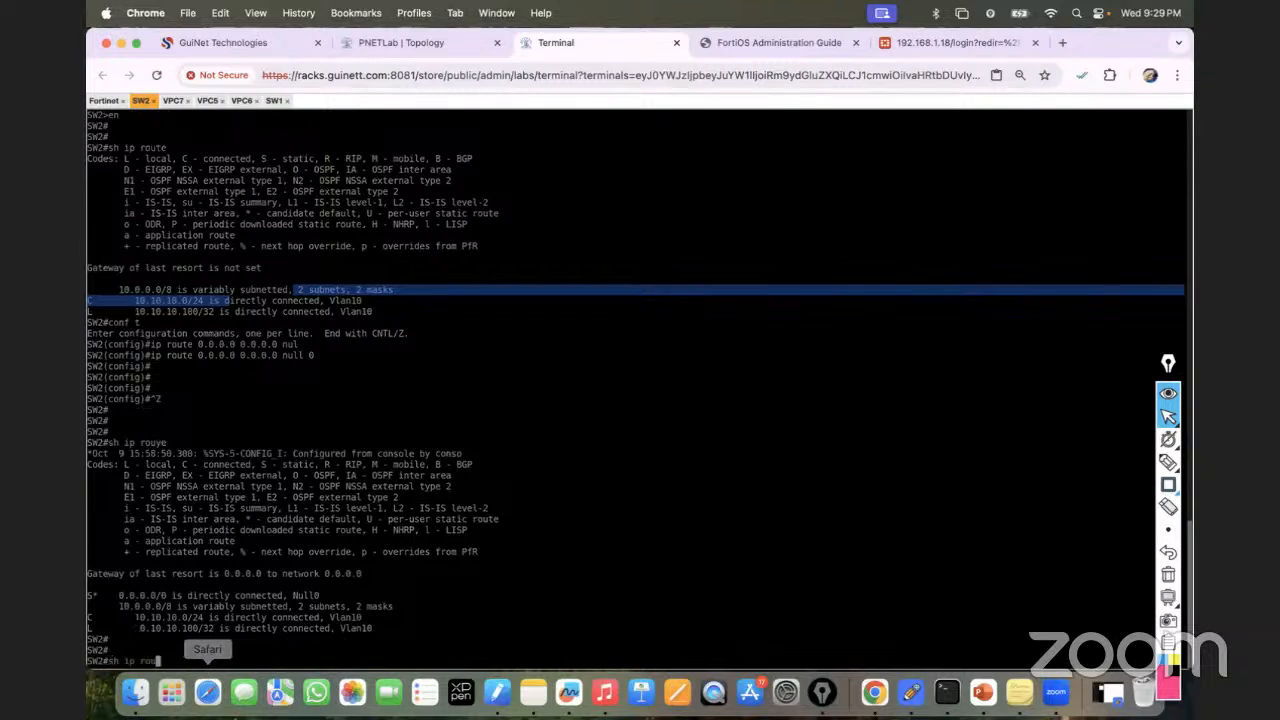
left_click_drag(88, 595, 167, 596)
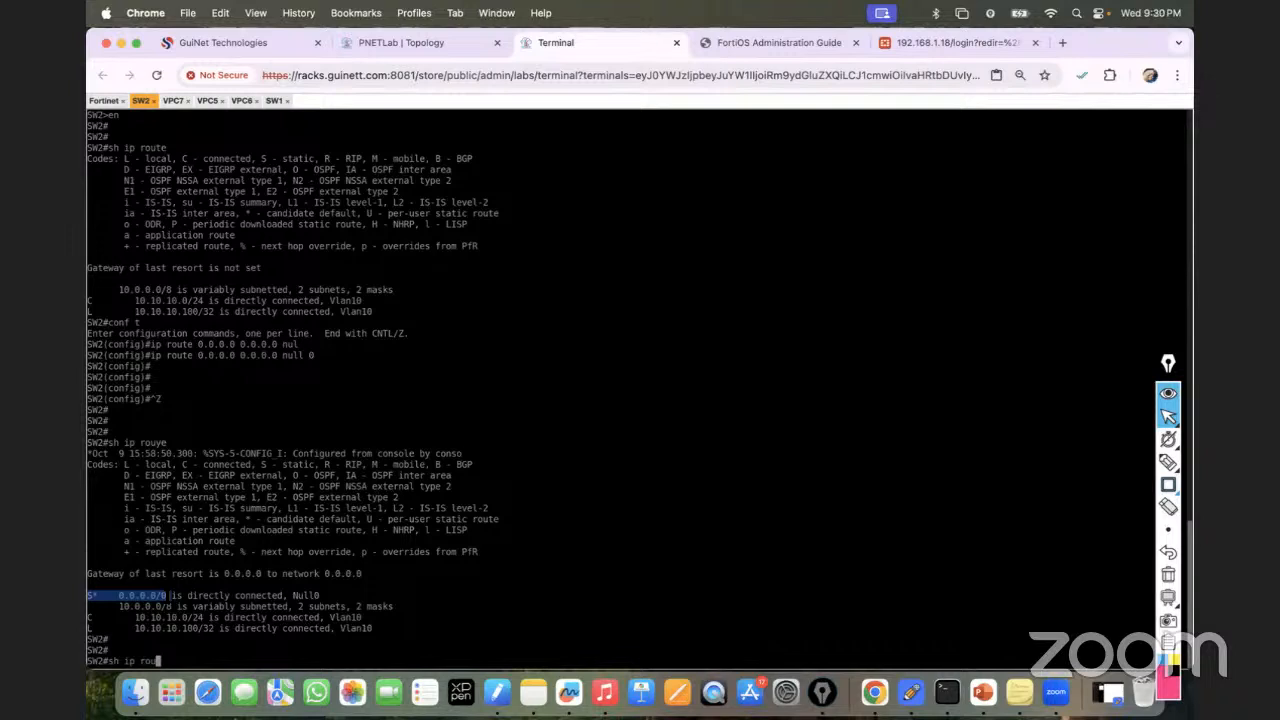
key("BackSpace")
key("BackSpace")
key("BackSpace")
key("BackSpace")
key("BackSpace")
key("BackSpace")
type("ip int bri")
key("Tab")
key("Return")
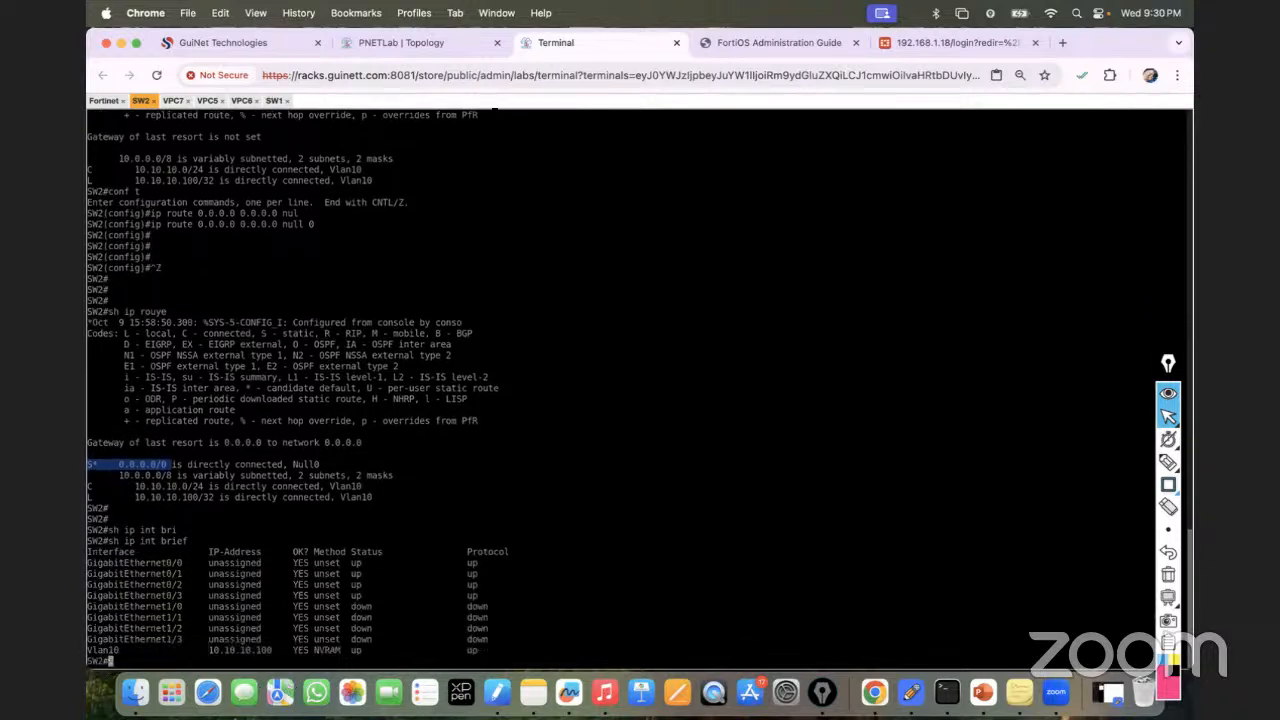
Sign back in to the FortiGate as admin and dismiss the password warning and welcome dialog.
left_click(902, 42)
type("admin")
key("Tab")
type("****")
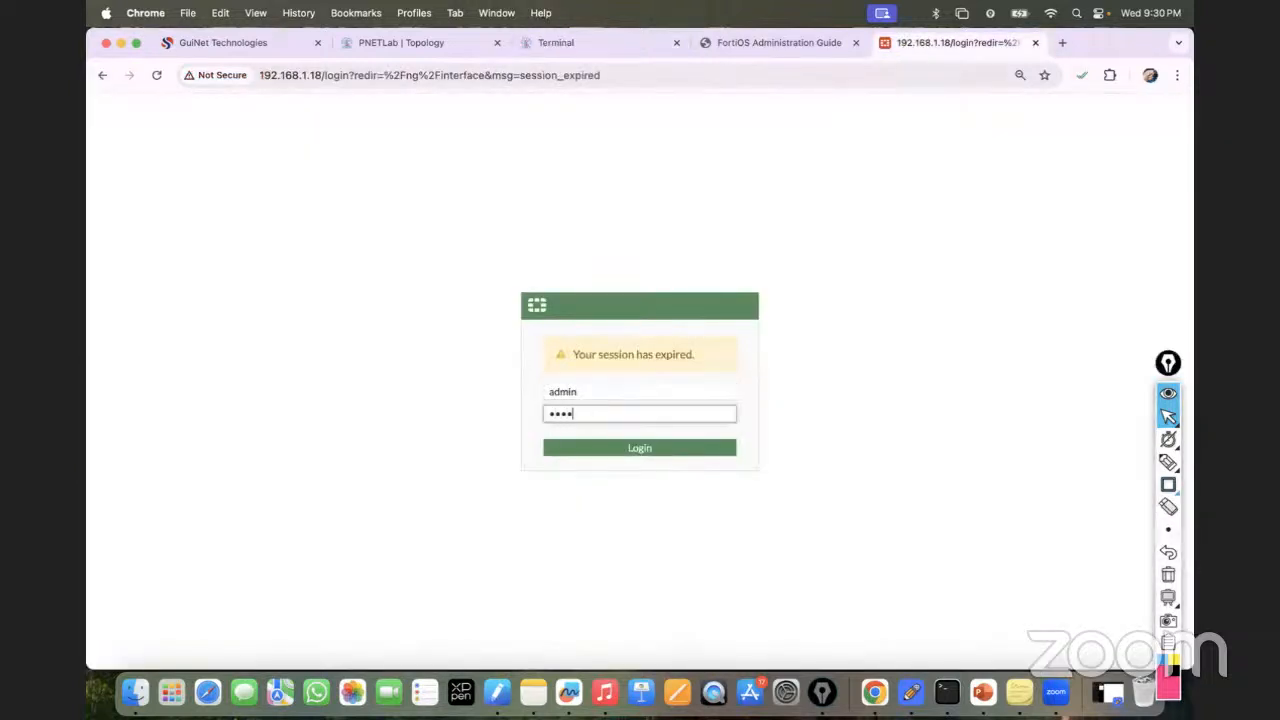
type("*")
key("Return")
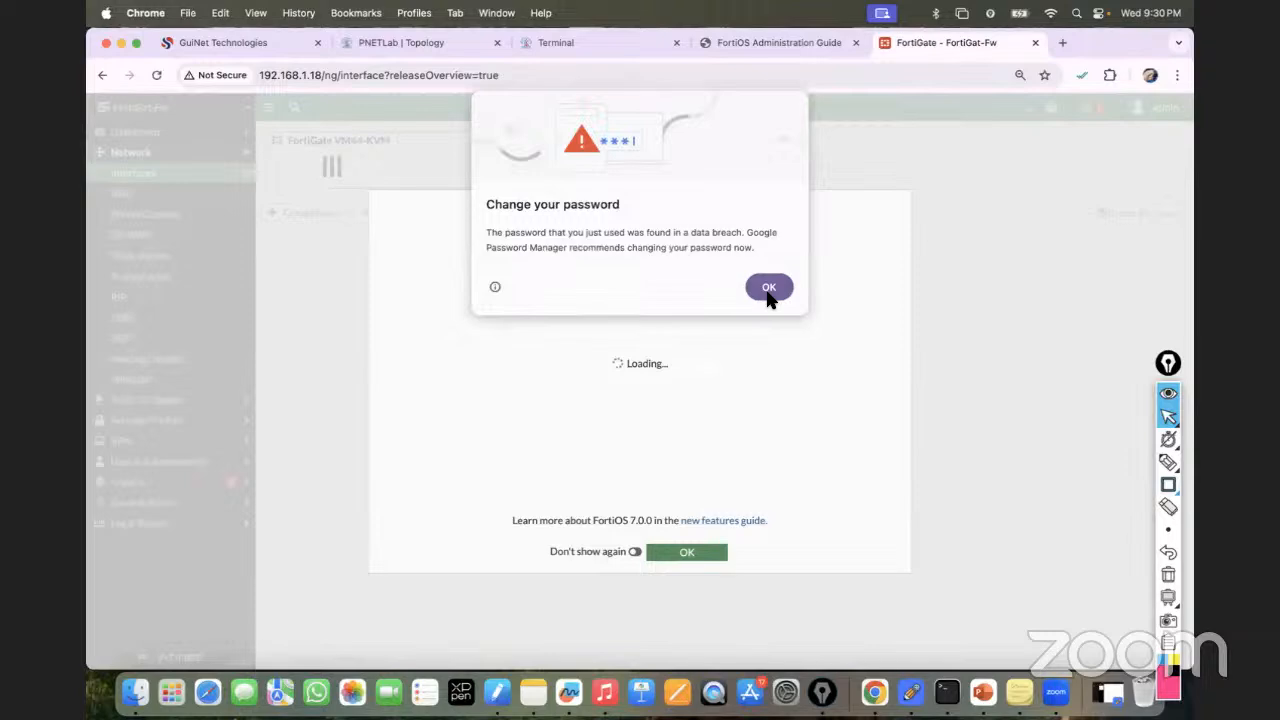
left_click(769, 288)
left_click(686, 555)
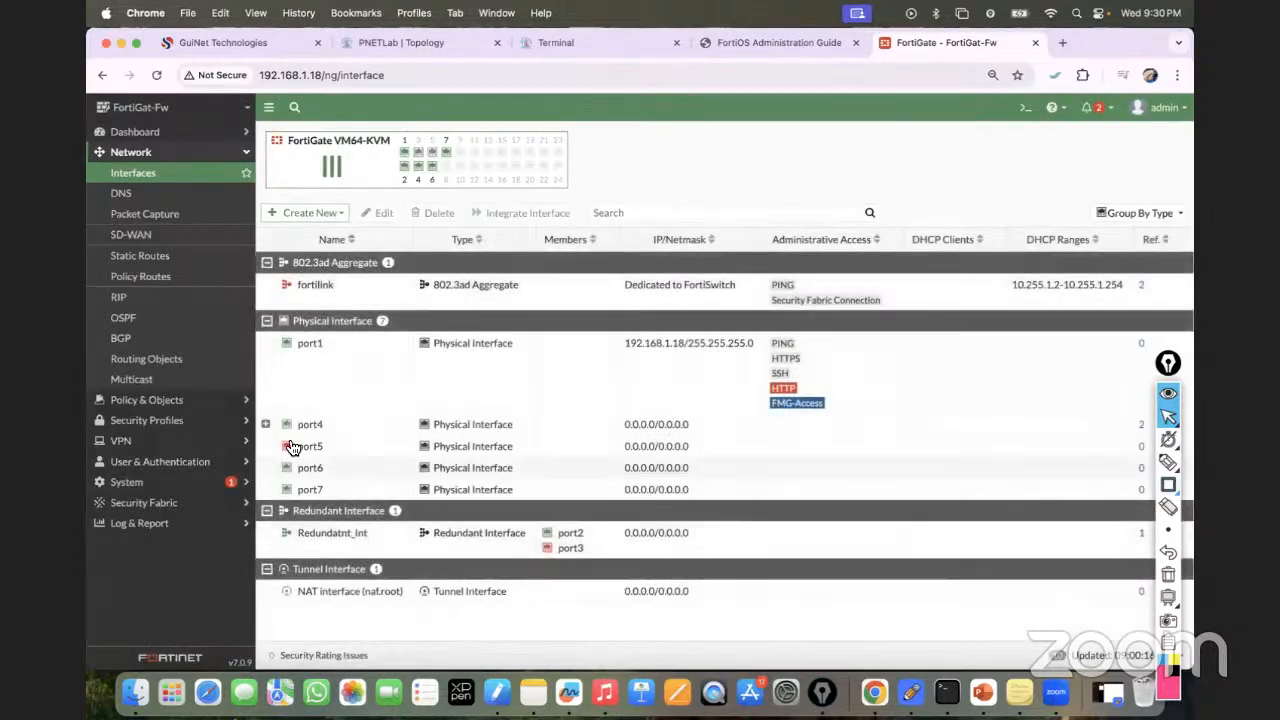
Expand port4 to show its VLAN10 and VLAN20 sub-interfaces, then open the Network dashboard.
left_click(266, 425)
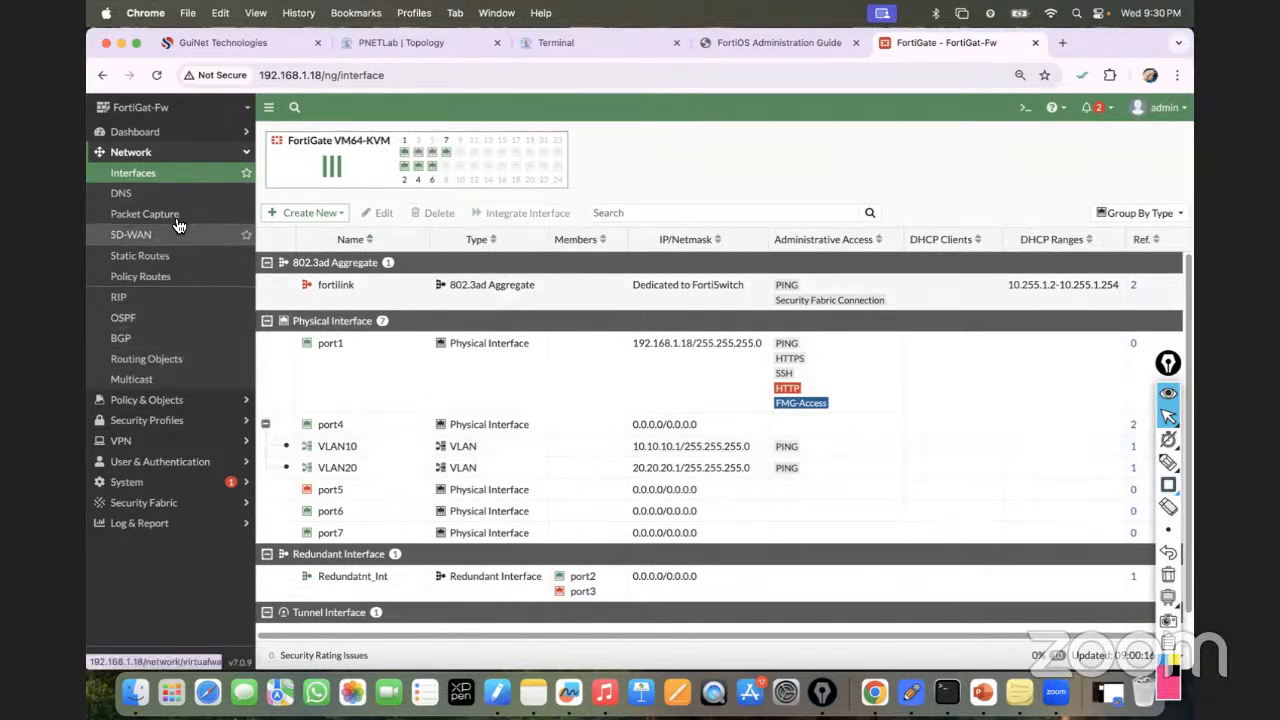
left_click(175, 134)
left_click(144, 200)
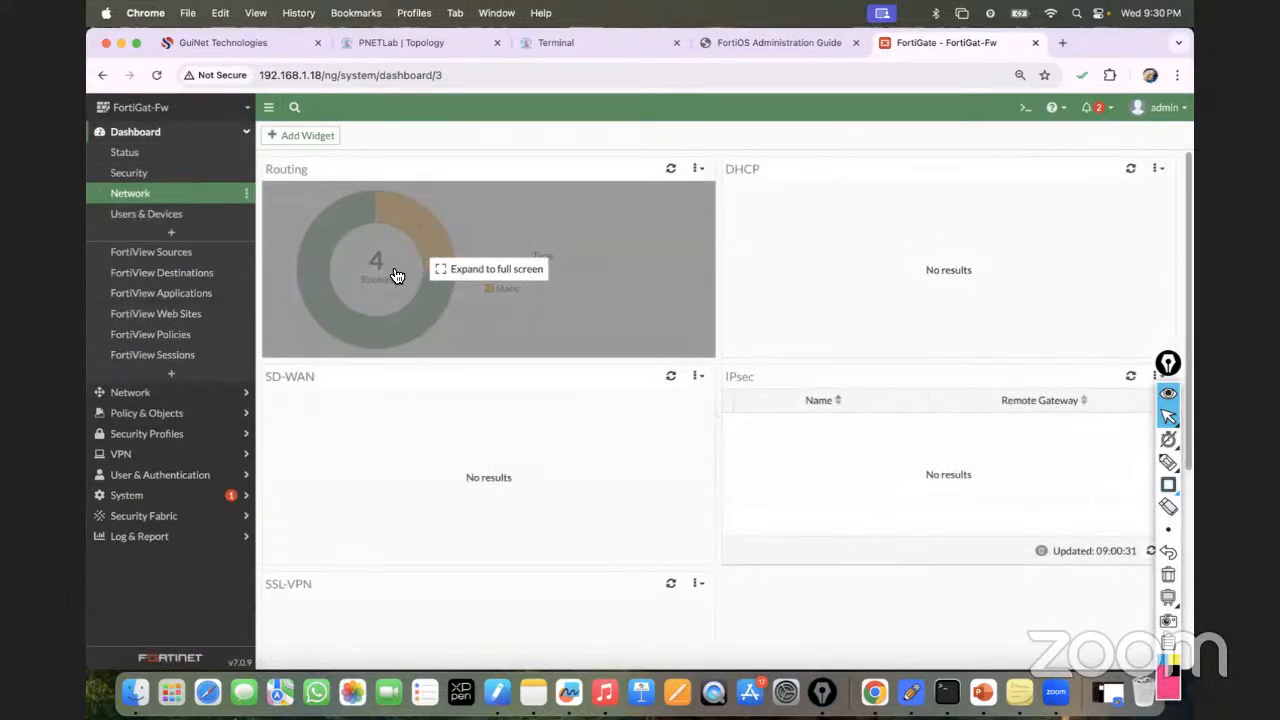
Expand the Routing widget to see the 0.0.0.0/0 route via 192.168.1.1 and three connected routes.
left_click(396, 274)
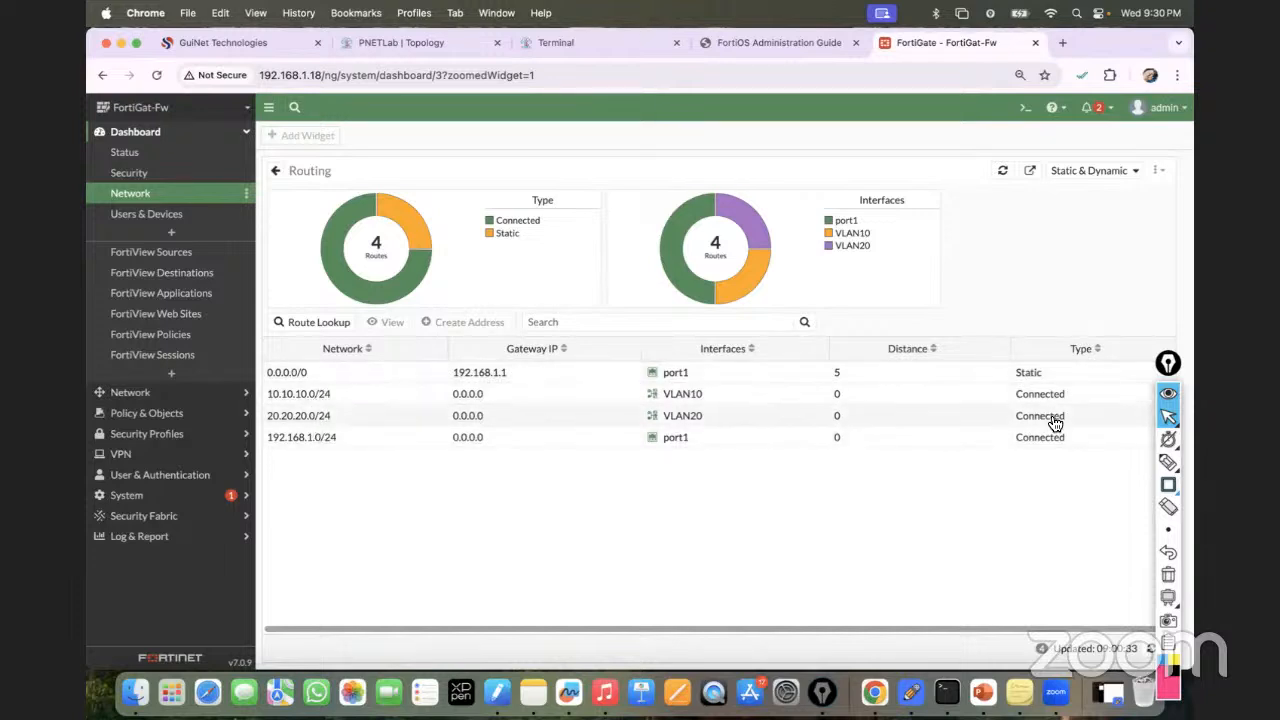
left_click(421, 45)
mouse_move(422, 250)
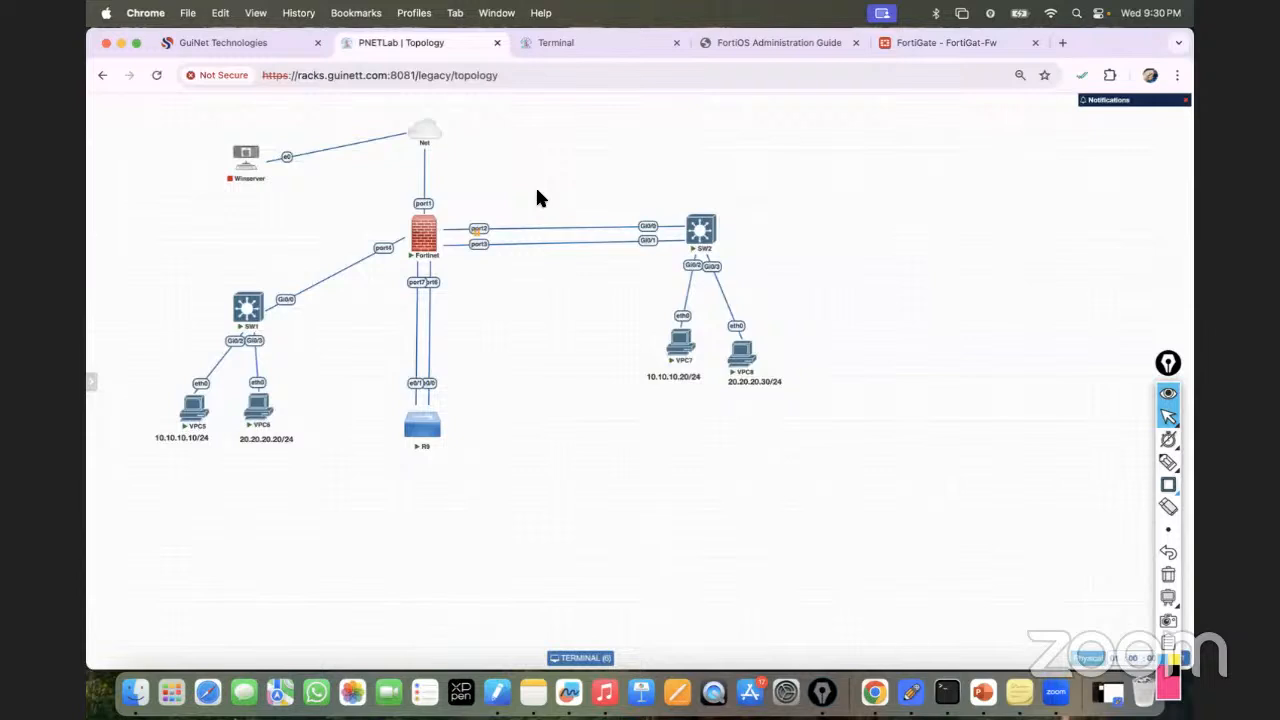
left_click(945, 43)
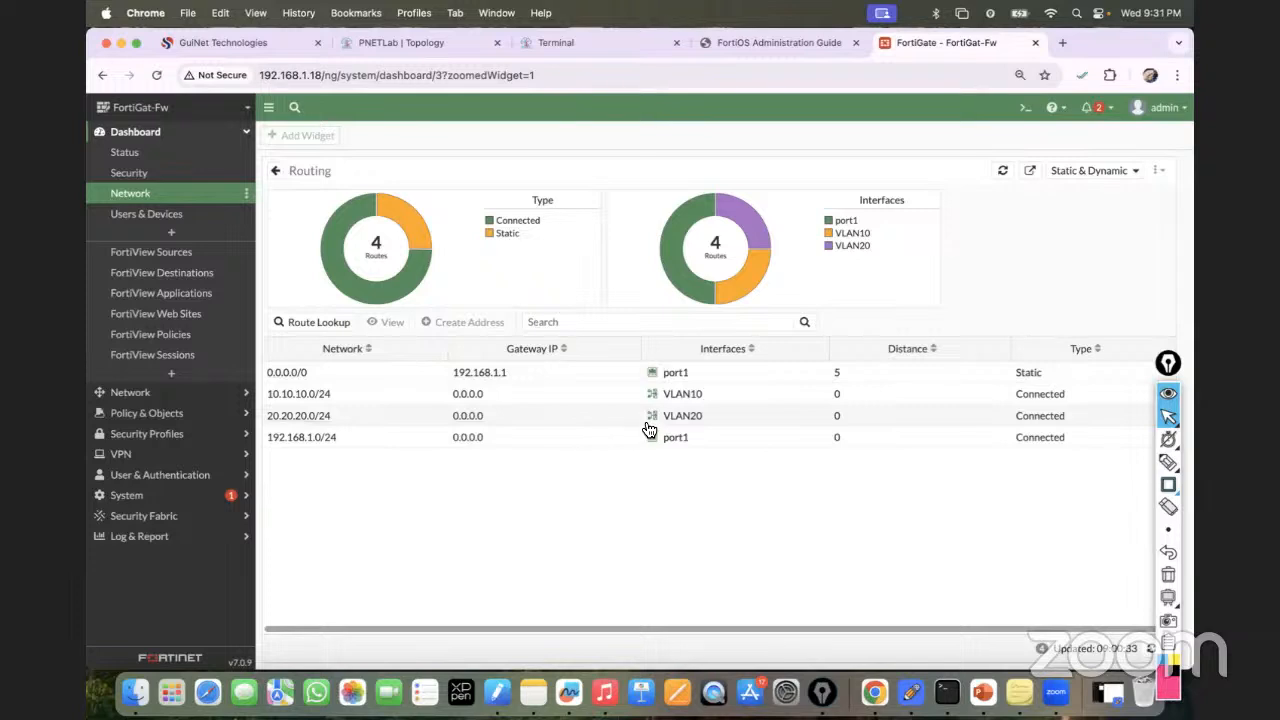
mouse_move(648, 428)
Highlight SW2's connected 10.10.10.0/24 Vlan10 route lines, then return to the FortiGate routing dashboard.
left_click(553, 43)
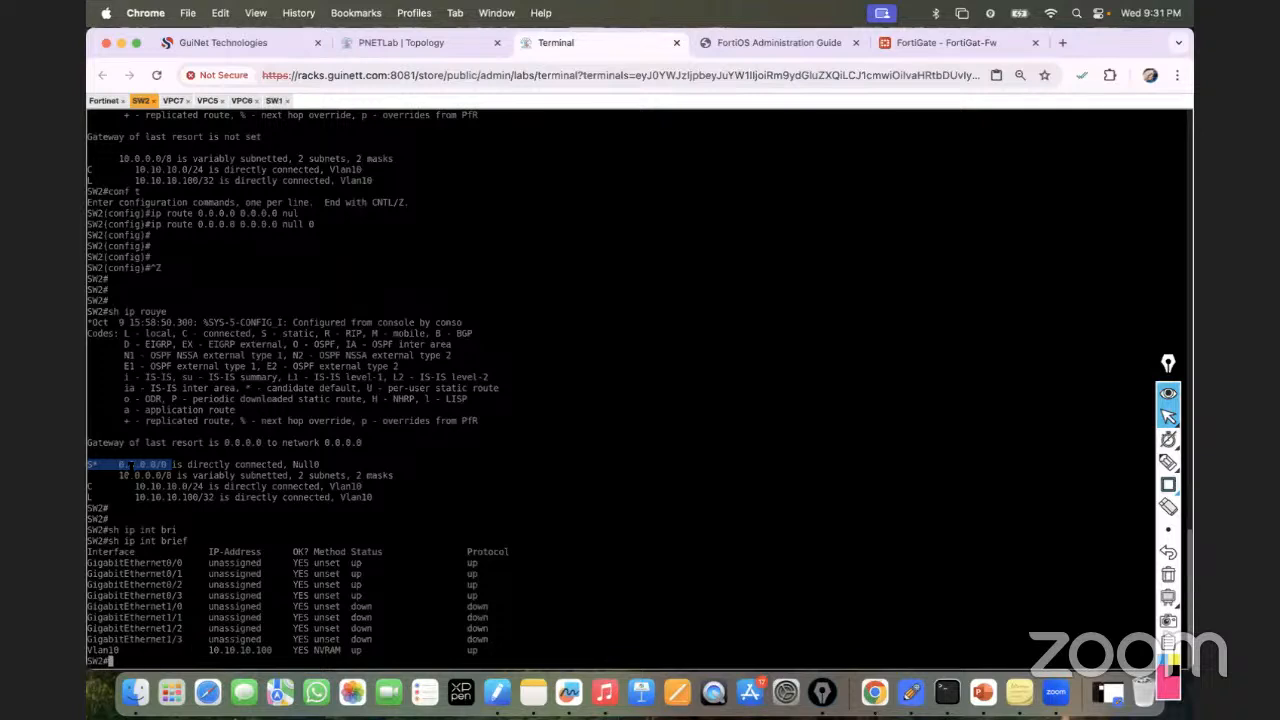
left_click_drag(88, 486, 108, 486)
left_click_drag(185, 486, 240, 487)
left_click_drag(370, 486, 108, 497)
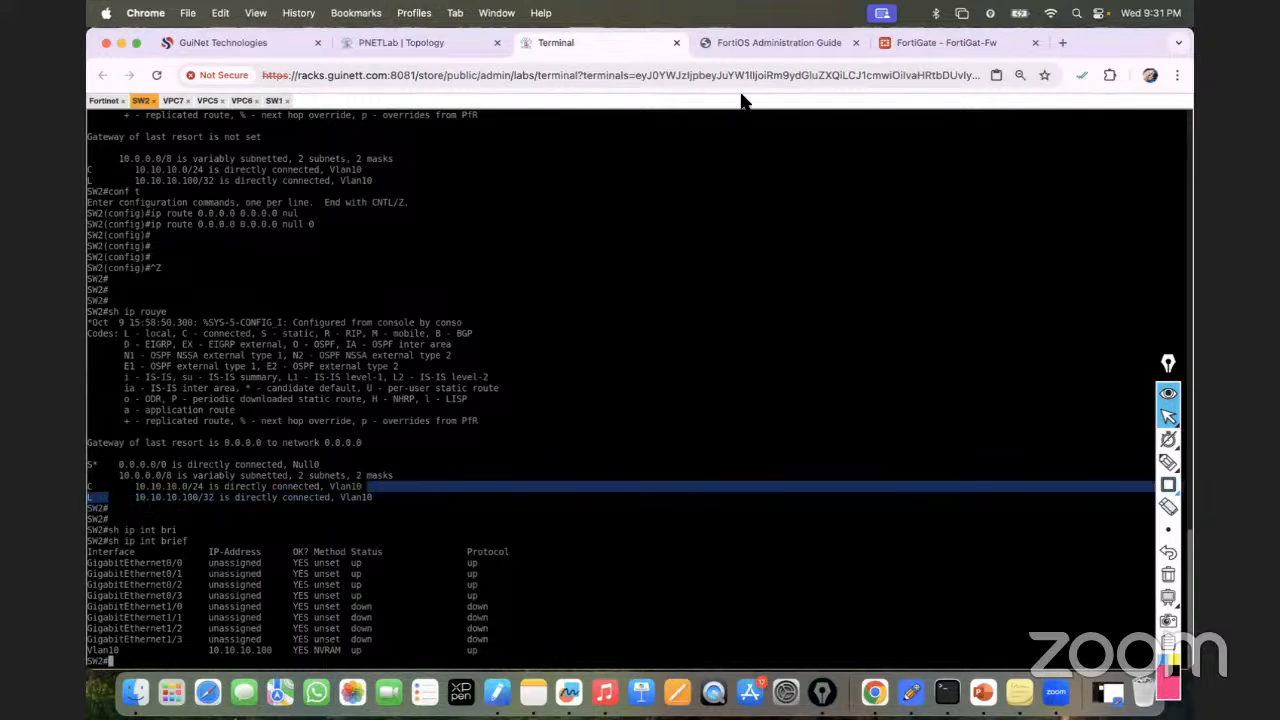
left_click(893, 40)
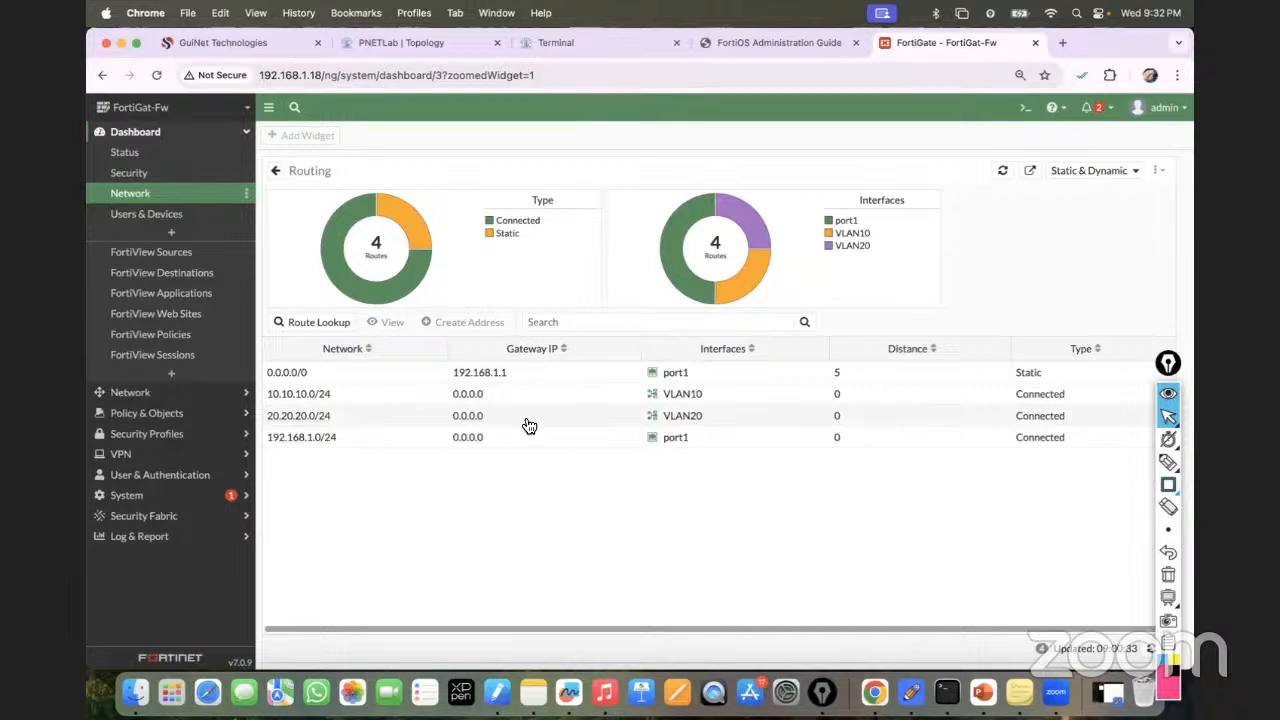
Box the default route and connected routes' networks, gateways, interfaces and distances, then clear the boxes.
left_click(1039, 380)
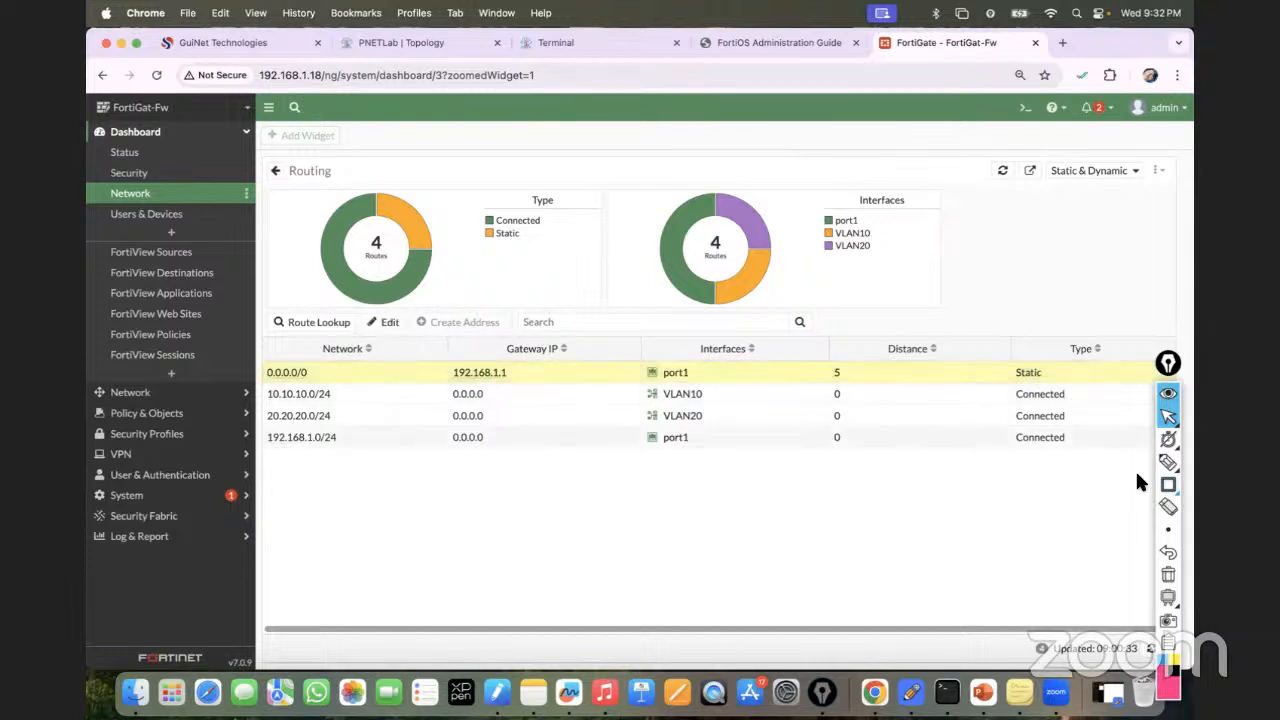
left_click(1168, 484)
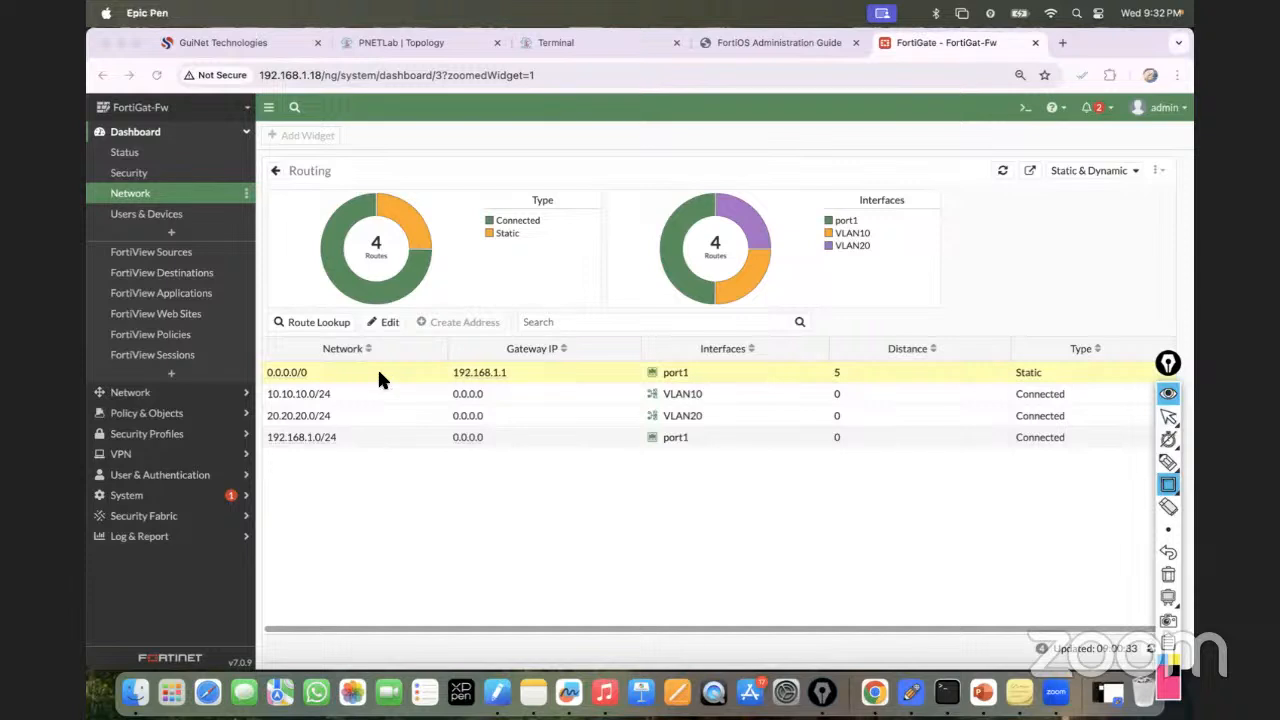
mouse_move(257, 362)
left_mouse_down()
mouse_move(460, 383)
mouse_move(1040, 382)
left_mouse_up()
mouse_move(260, 386)
left_mouse_down()
mouse_move(320, 443)
mouse_move(341, 443)
left_mouse_up()
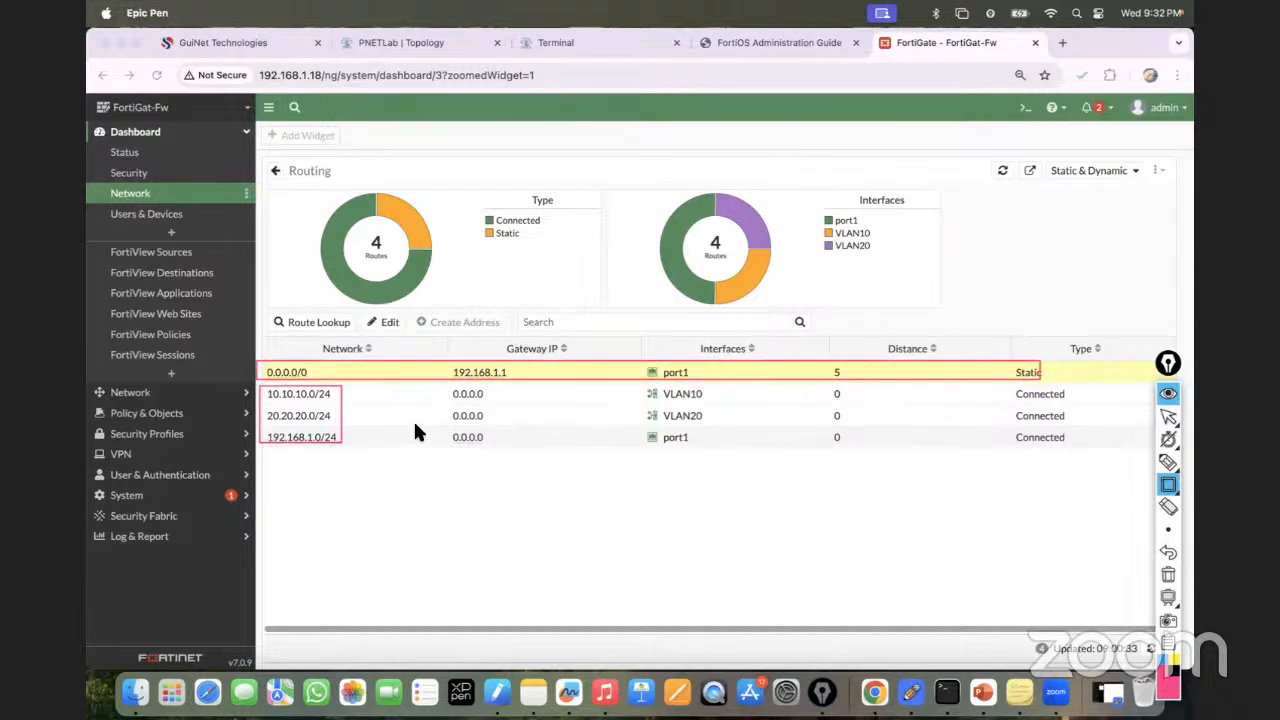
left_click_drag(429, 401, 531, 463)
left_click_drag(655, 393, 1115, 464)
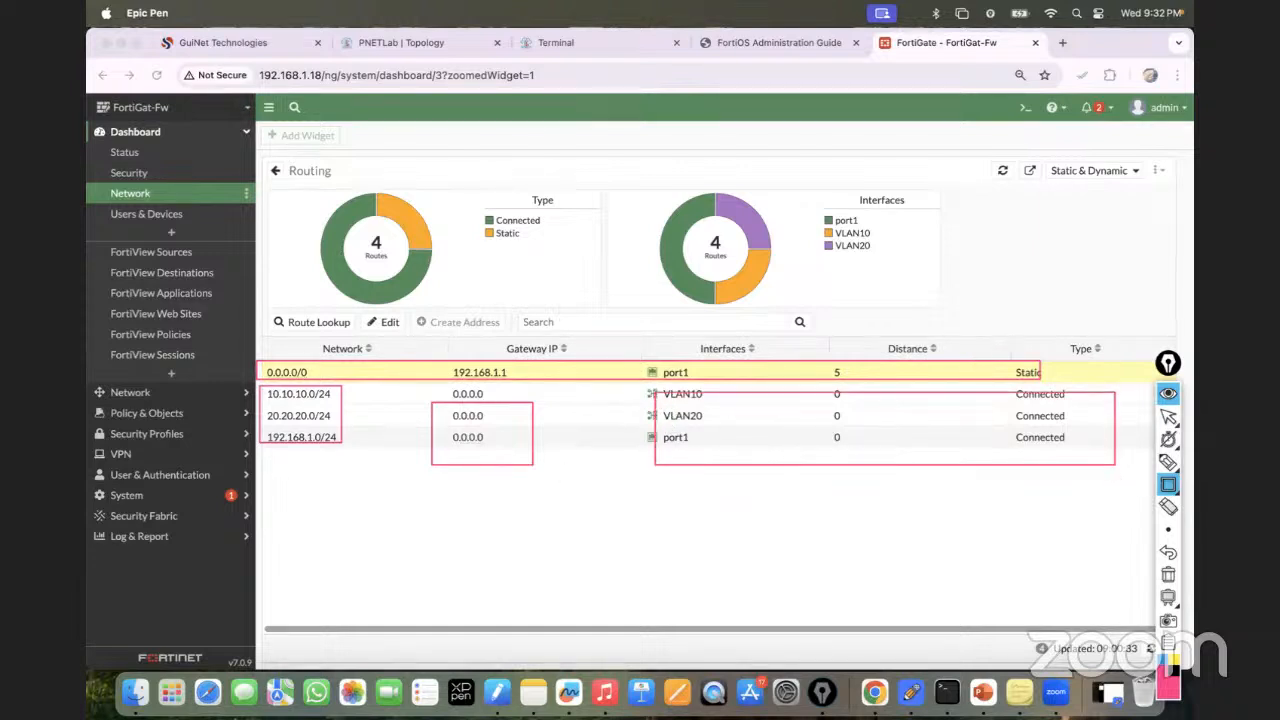
left_click(1168, 574)
left_click(1168, 418)
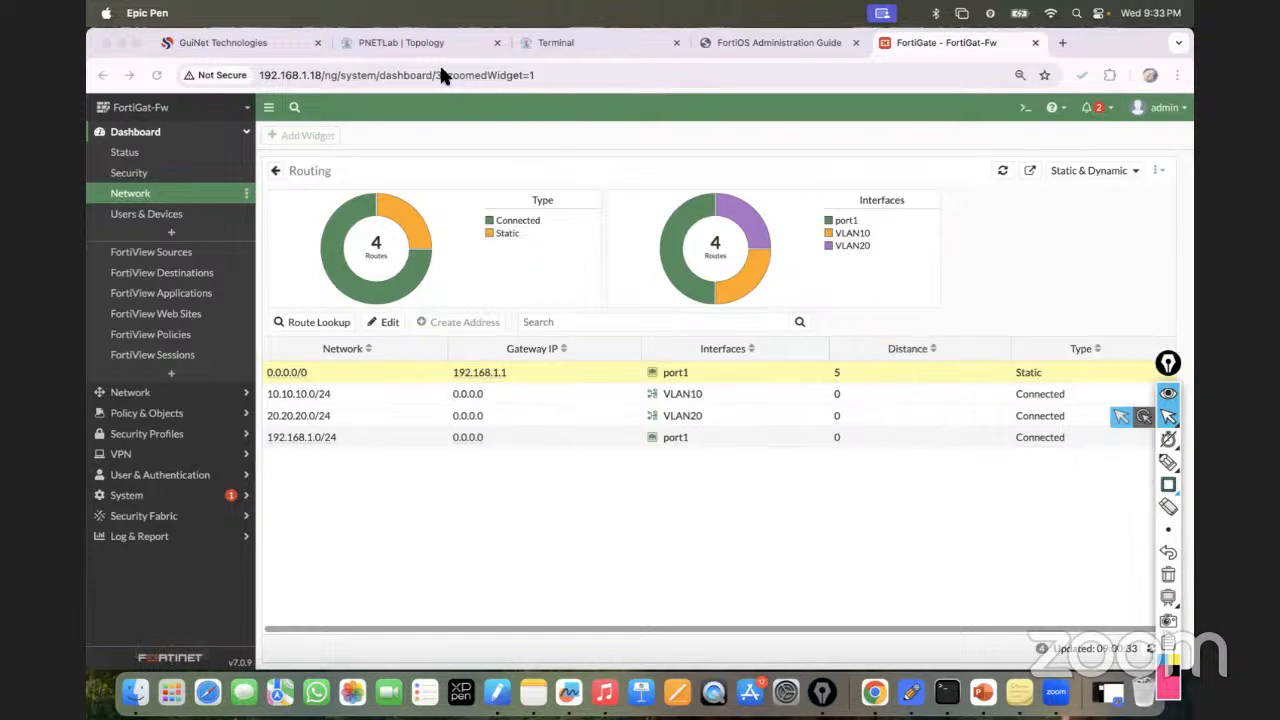
Review Policy & Objects > Firewall Policy, showing only Implicit Deny, then return to the topology.
left_click(413, 42)
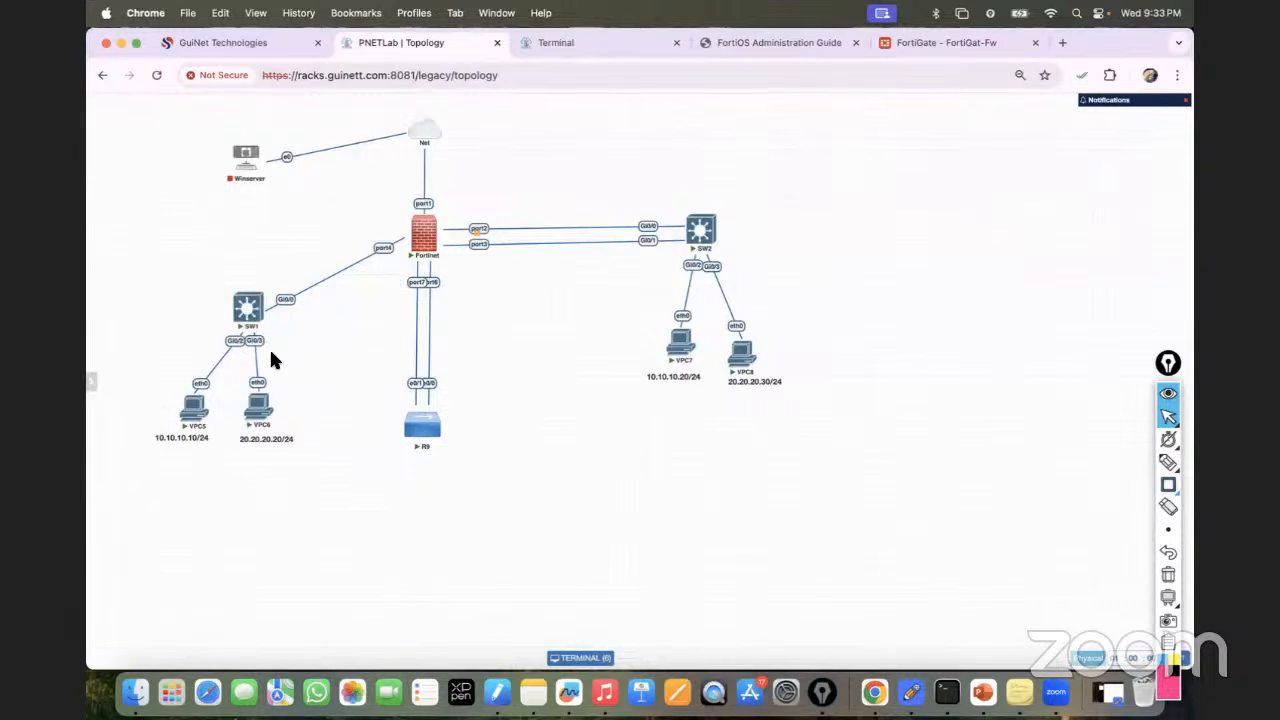
left_click(911, 42)
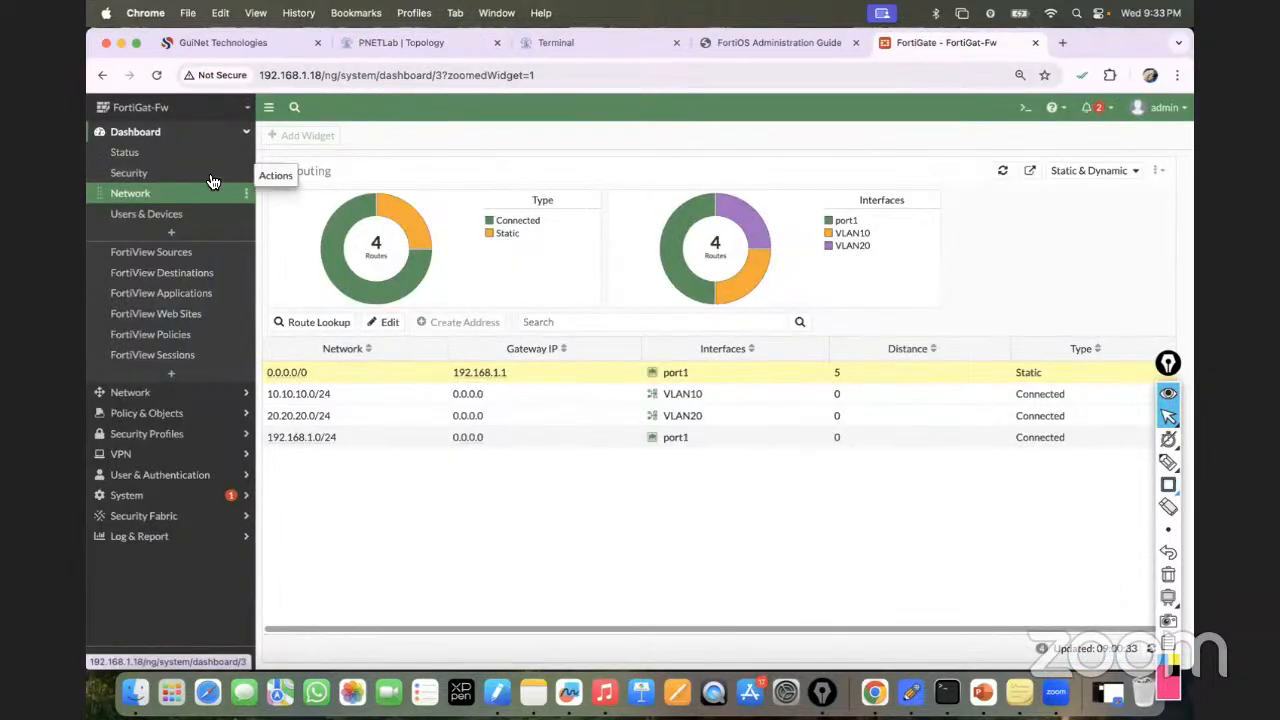
left_click(162, 391)
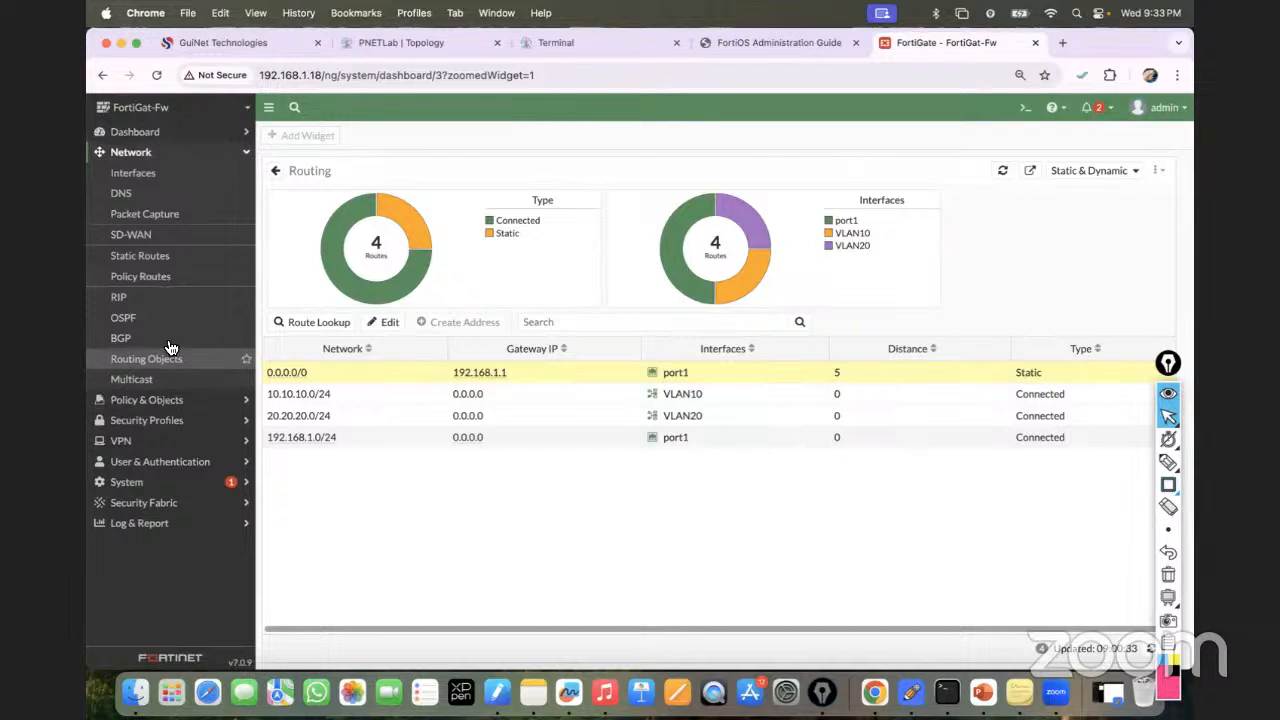
left_click(187, 402)
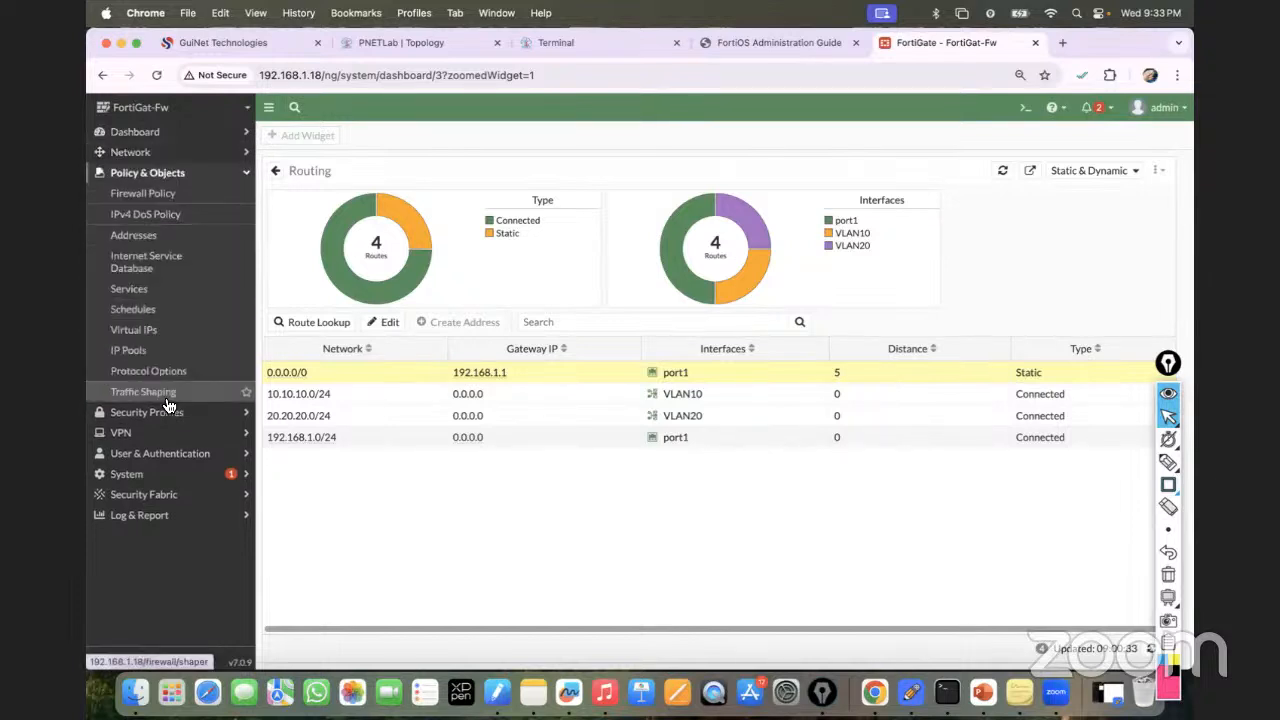
left_click(145, 200)
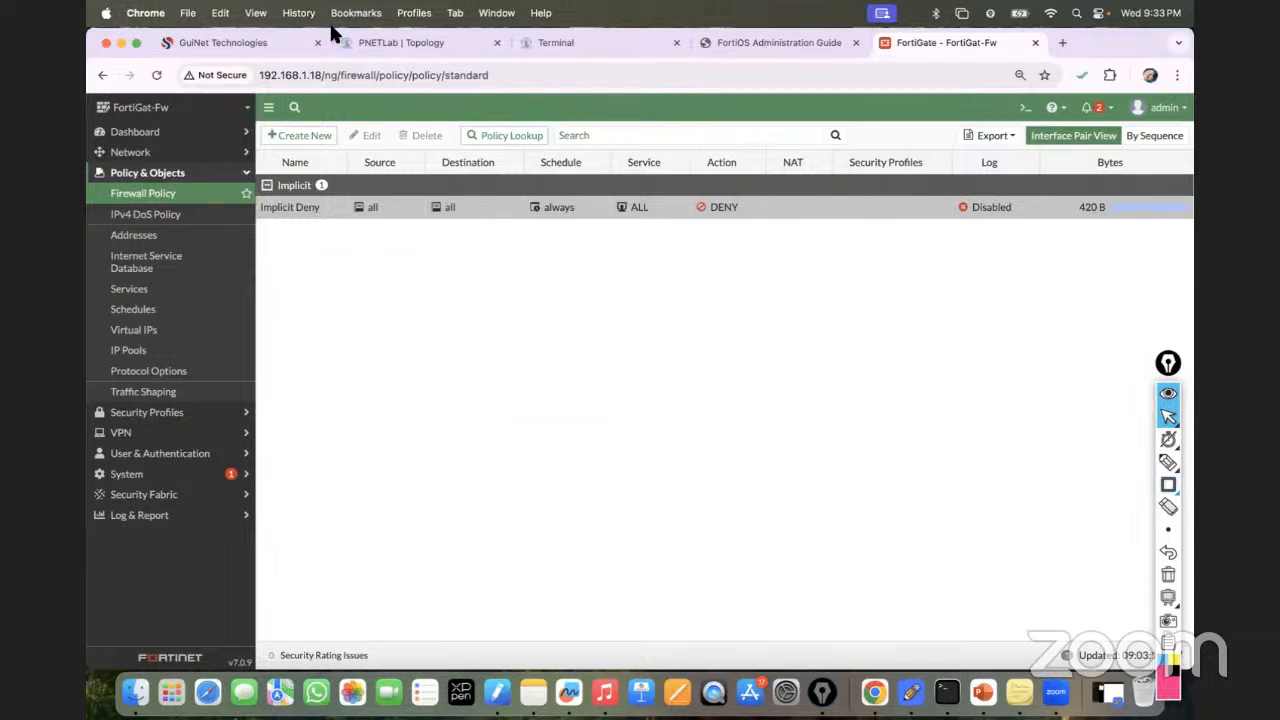
left_click(360, 42)
mouse_move(272, 404)
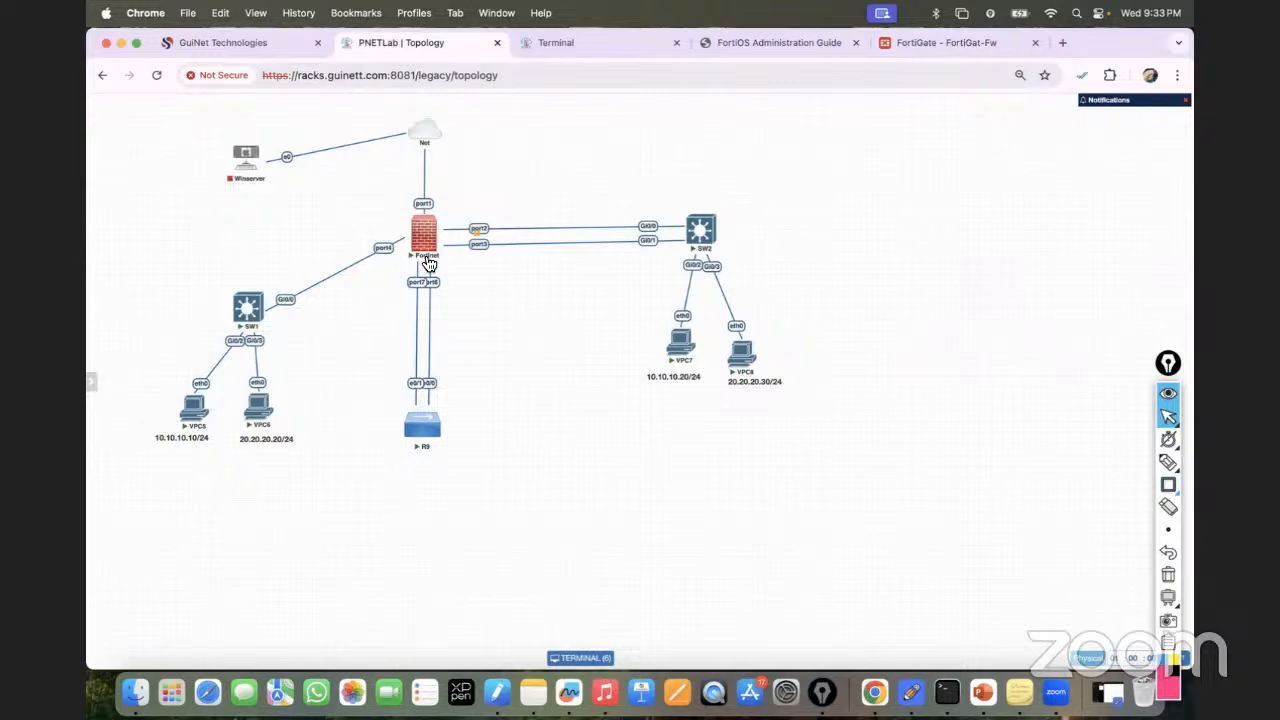
Re-run ping 10.10.10.10 from VPC6, which is not reachable, and compare with the policy list.
left_click(556, 42)
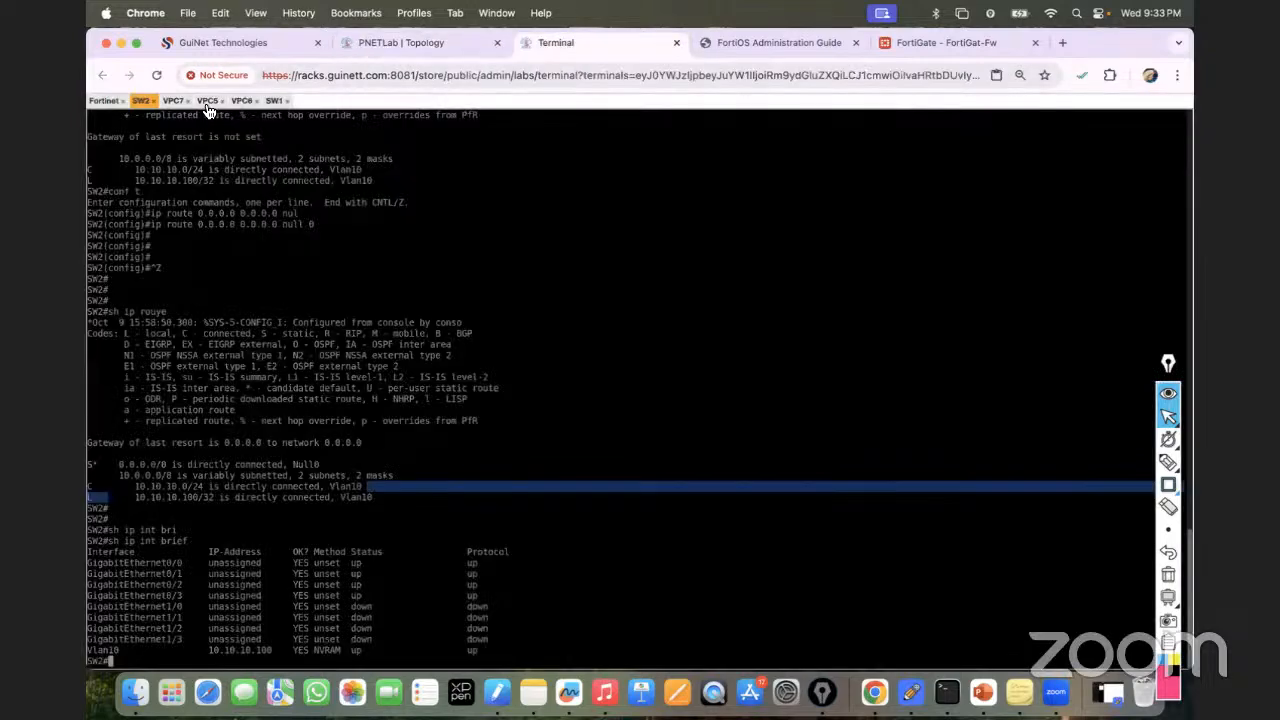
left_click(246, 101)
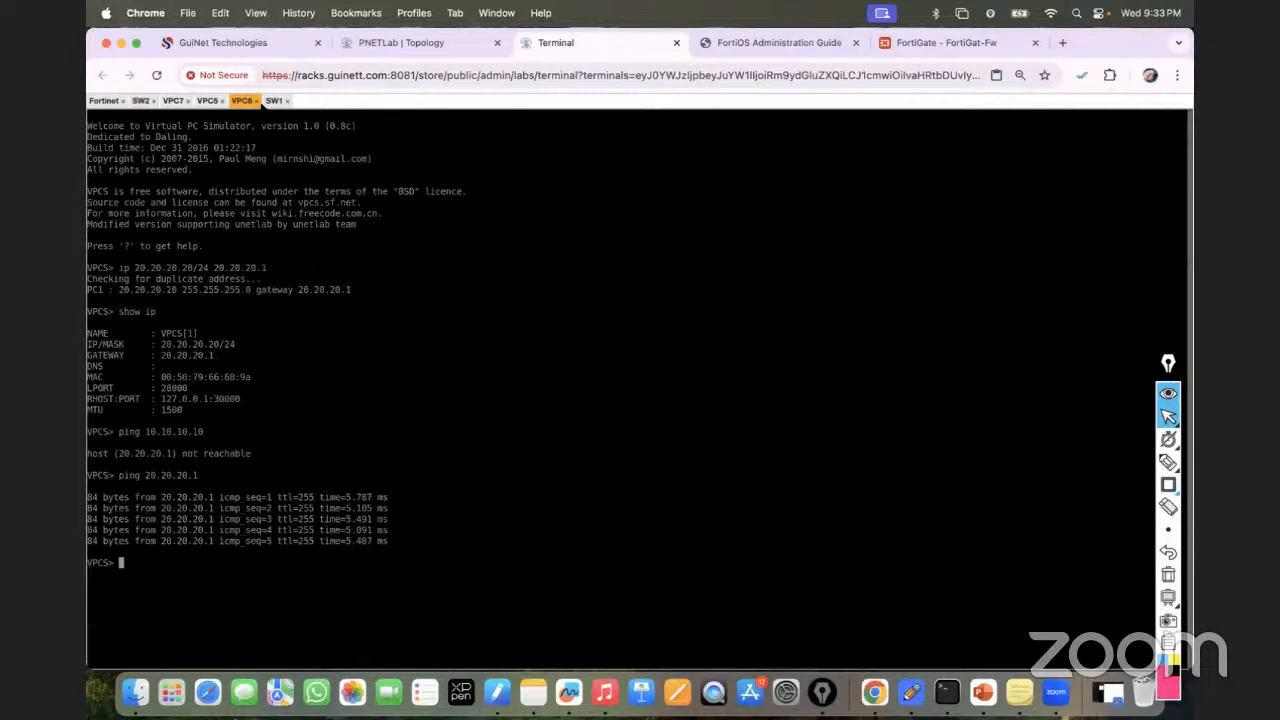
key("Return")
key("Return")
key("Return")
key("Return")
key("Up")
key("Up")
key("Return")
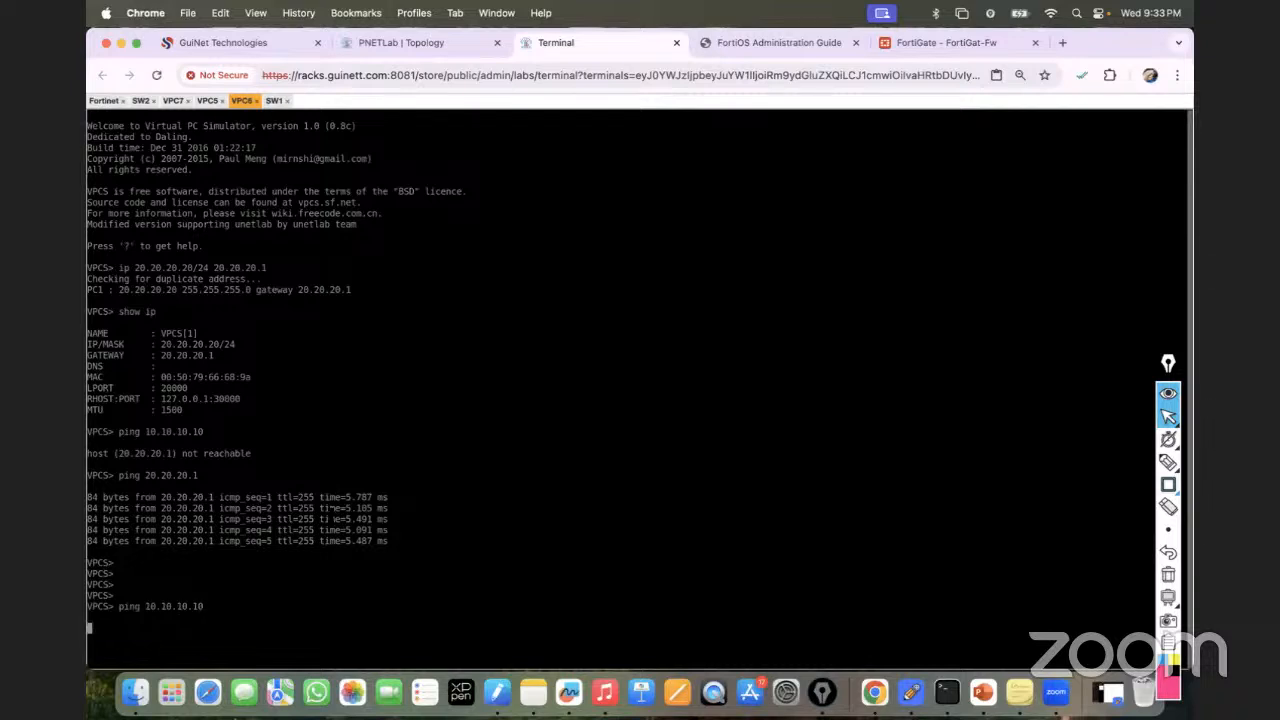
left_click(943, 38)
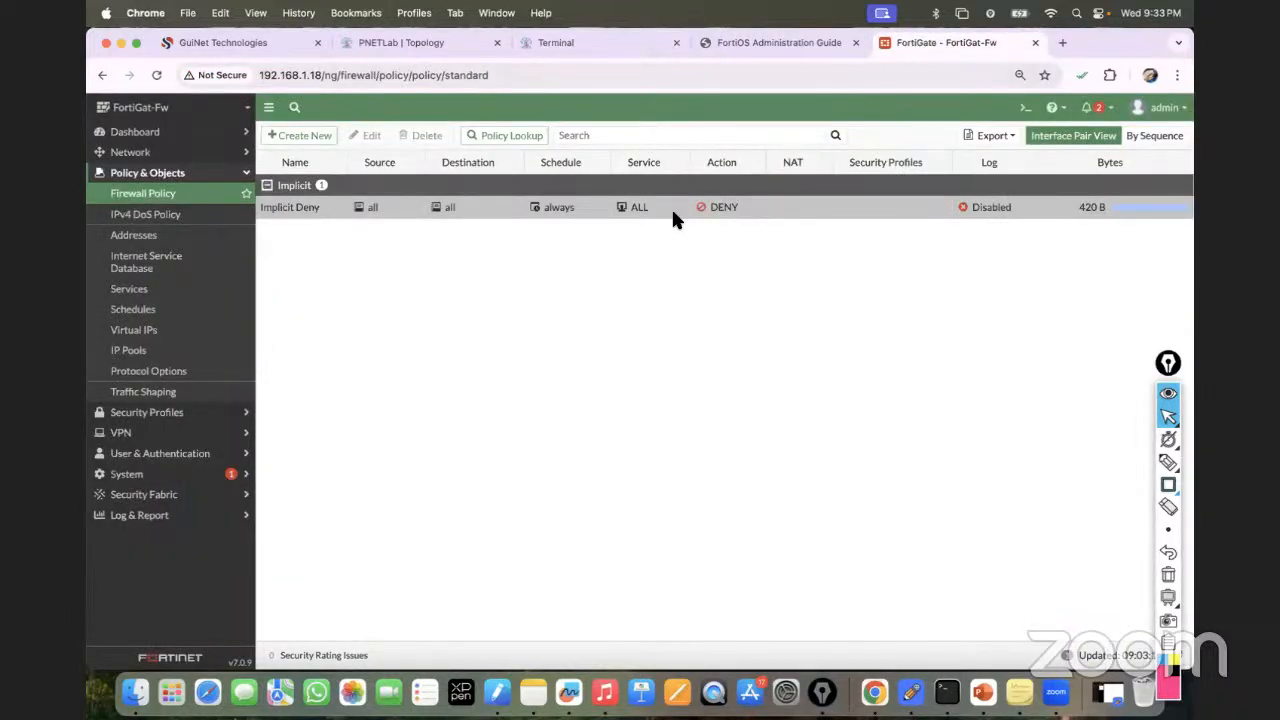
left_click(410, 46)
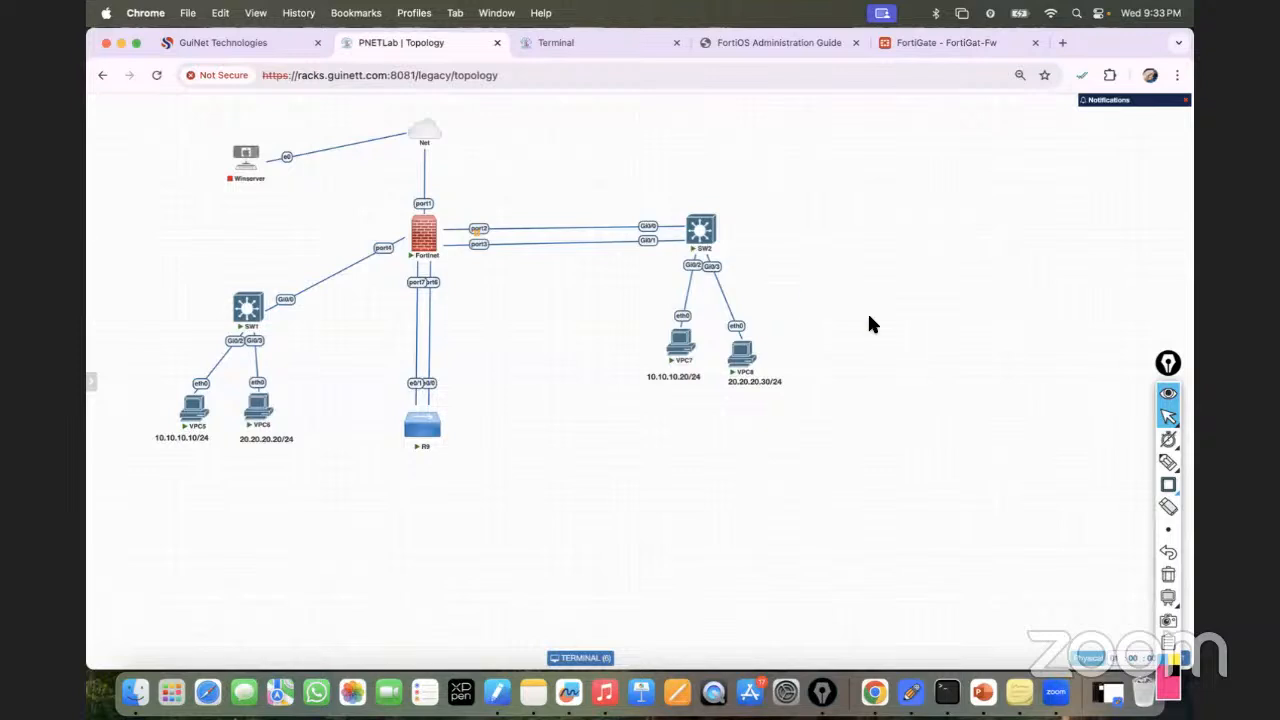
Draw the VPC5 and VPC6 traffic paths through the FortiGate labelled 1 Flow and 2 Flow, then erase them.
left_click(1166, 464)
mouse_move(192, 393)
left_mouse_down()
mouse_move(209, 363)
mouse_move(366, 240)
mouse_move(260, 456)
left_mouse_up()
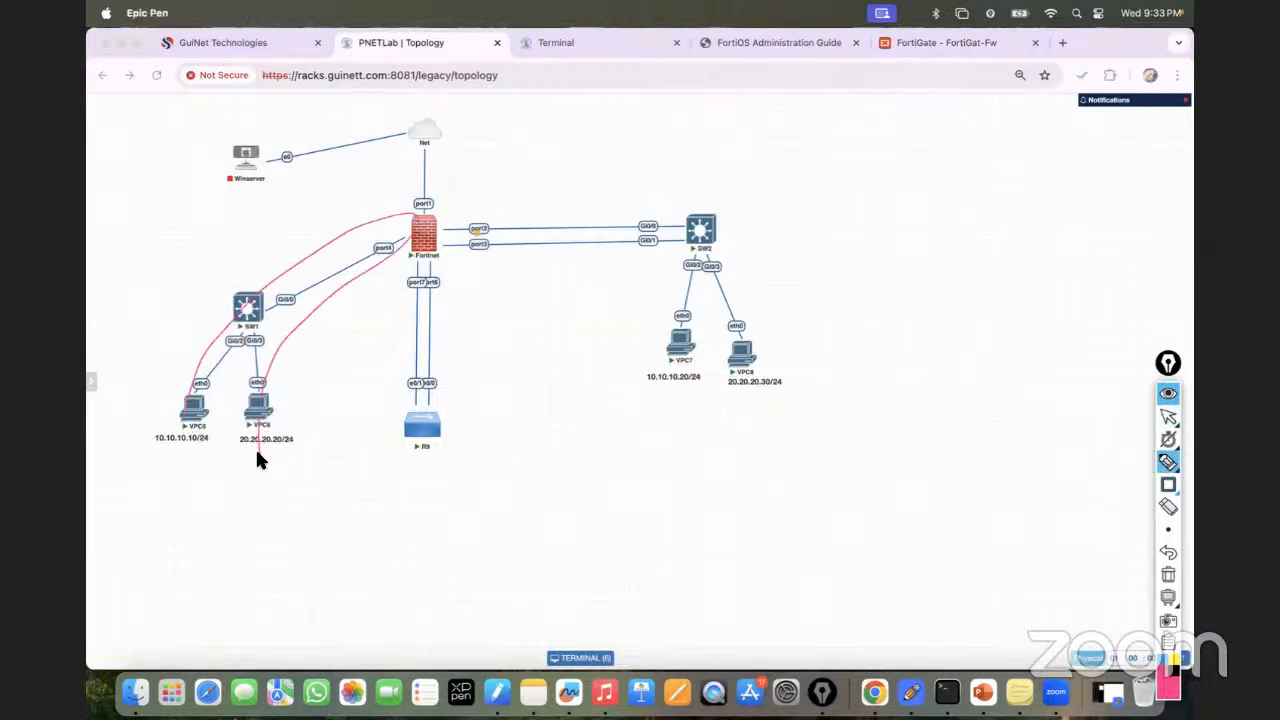
left_click_drag(184, 421, 175, 423)
left_click_drag(261, 444, 259, 447)
left_click_drag(231, 261, 252, 268)
left_click_drag(254, 256, 276, 234)
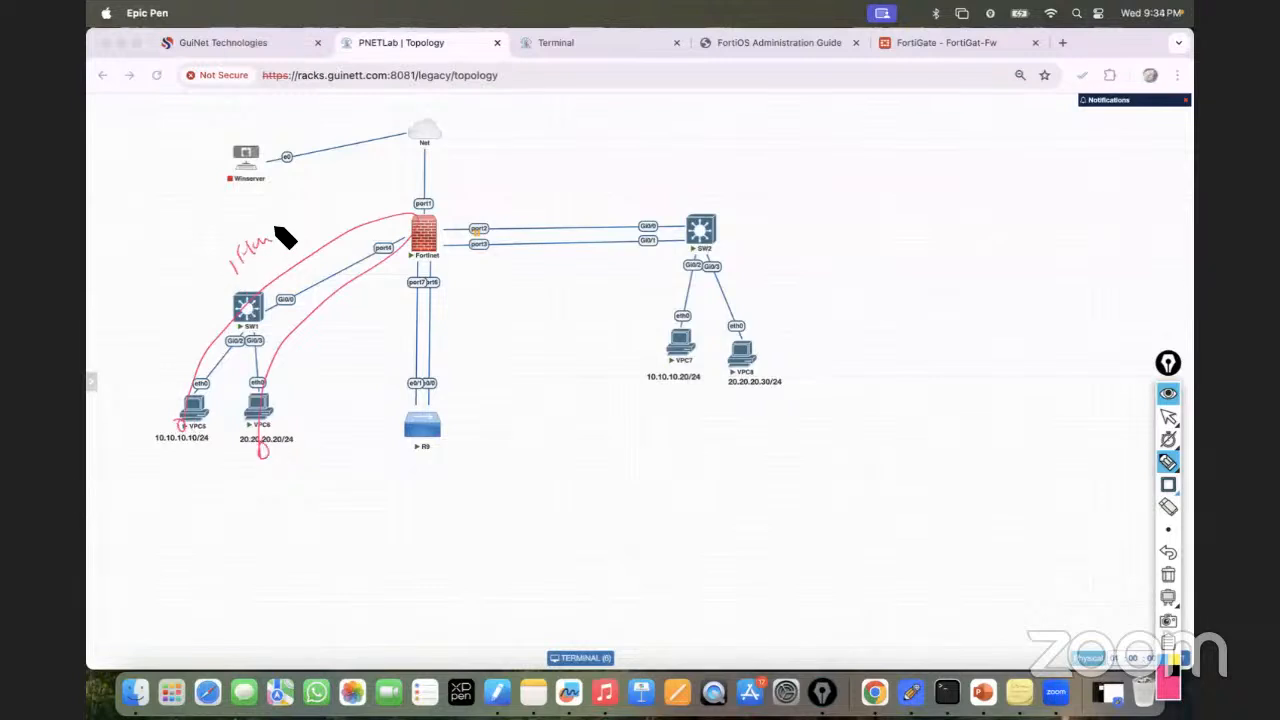
mouse_move(277, 460)
left_mouse_down()
mouse_move(345, 410)
mouse_move(449, 214)
mouse_move(229, 280)
mouse_move(170, 414)
left_mouse_up()
mouse_move(418, 333)
left_mouse_down()
mouse_move(497, 281)
mouse_move(529, 277)
left_mouse_up()
left_click_drag(477, 342, 569, 272)
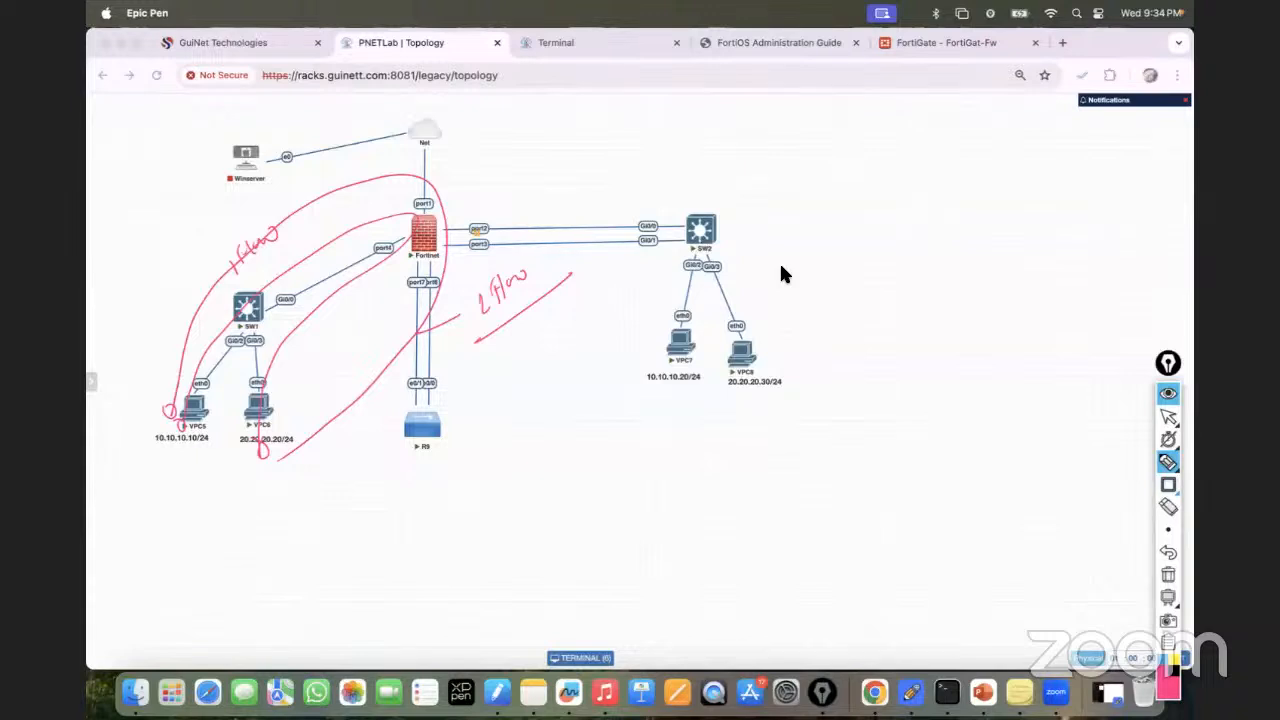
left_click(1168, 574)
left_click(1168, 416)
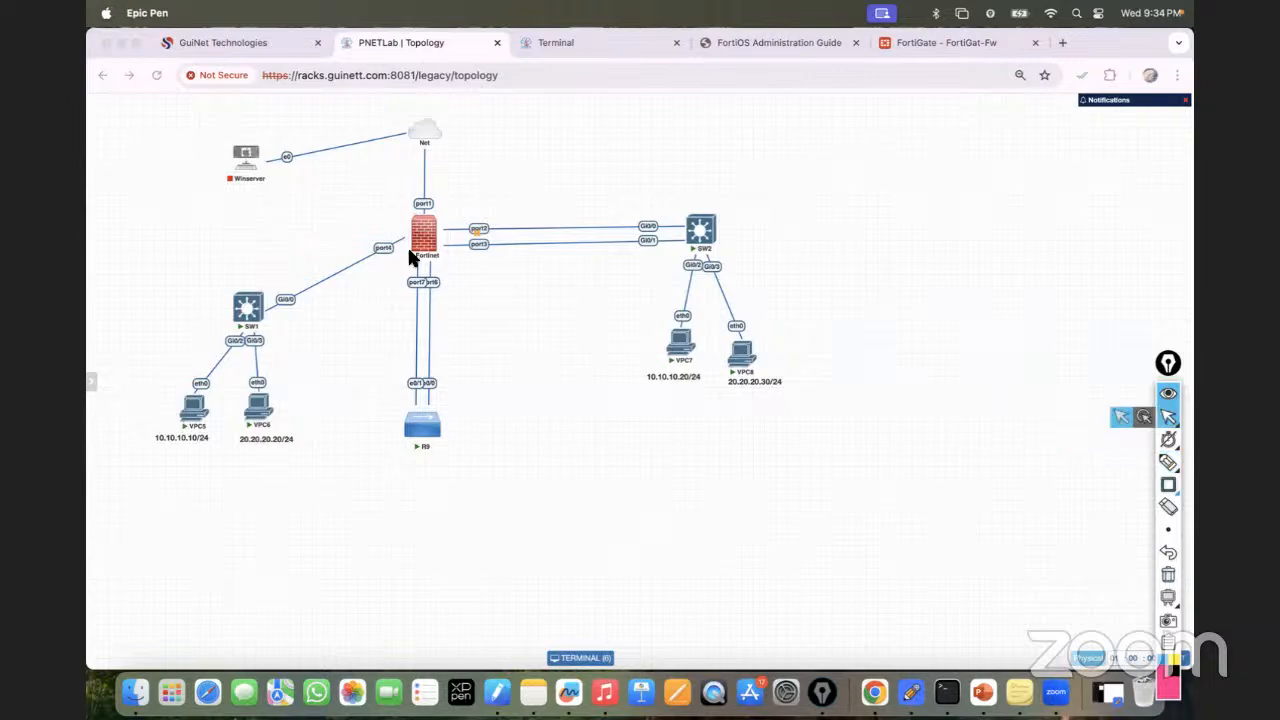
left_click(923, 40)
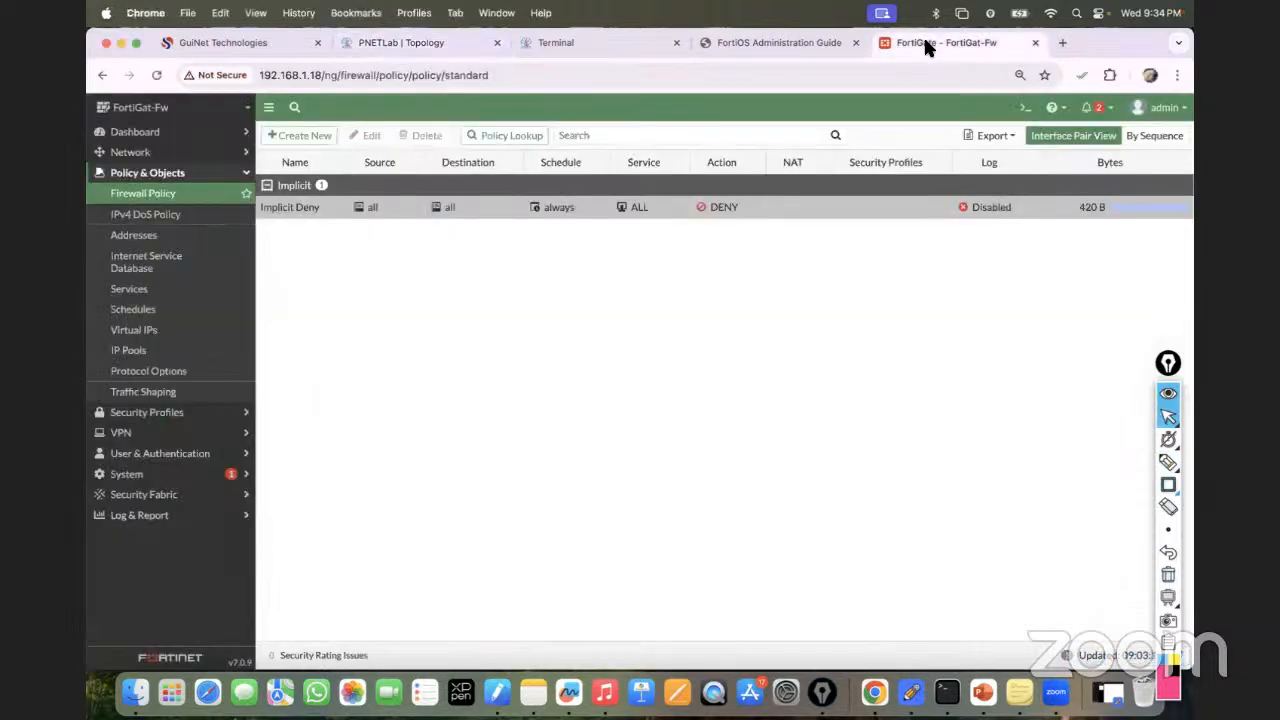
Start a new firewall policy named VLAN10-to-VLAN20-Policy.
left_click(300, 135)
left_click(399, 177)
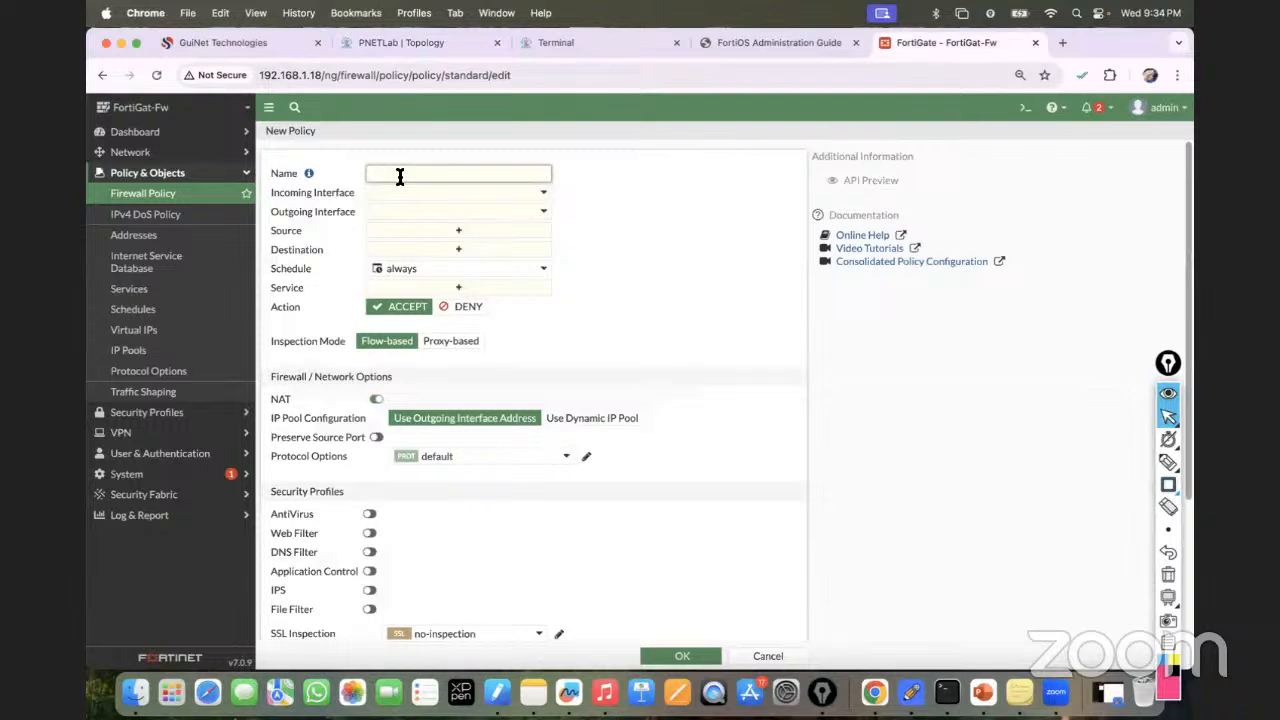
type("VLAN")
type("10-")
type("to-V:P")
type("LAN20")
type("-Policy")
left_click(615, 215)
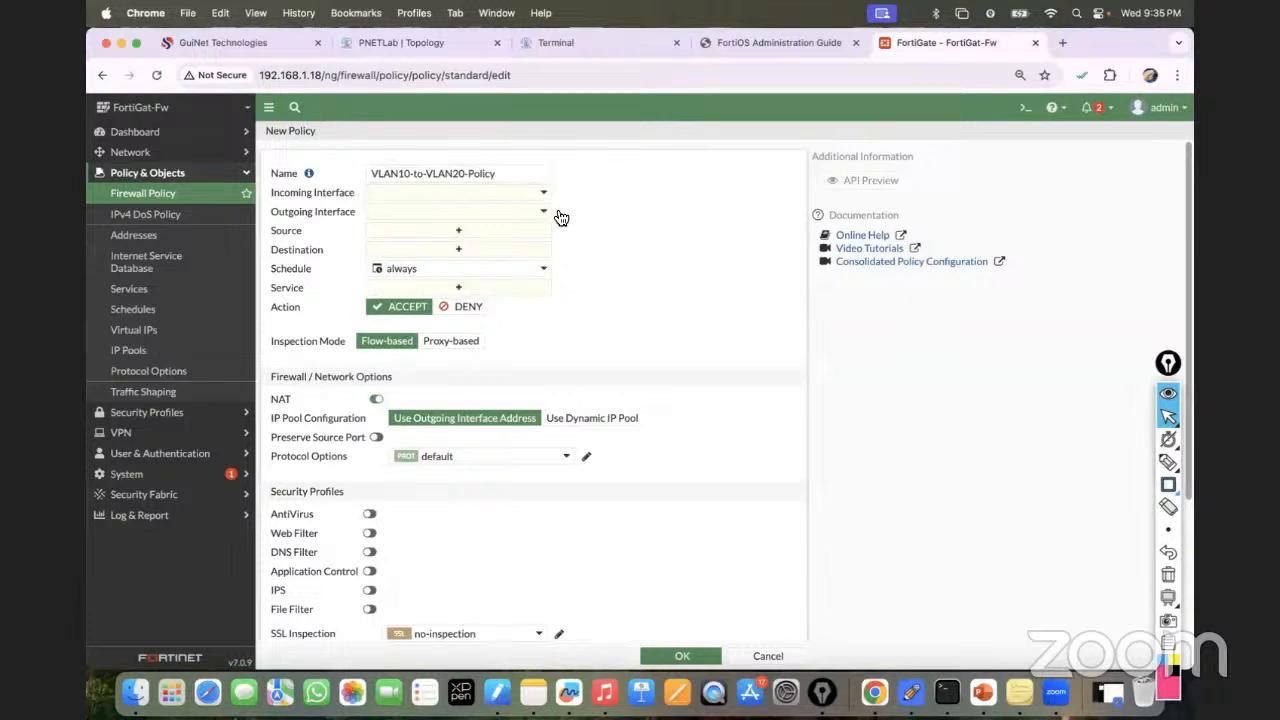
Set incoming interface VLAN10 and outgoing interface VLAN20, then open the Source address list.
left_click(474, 191)
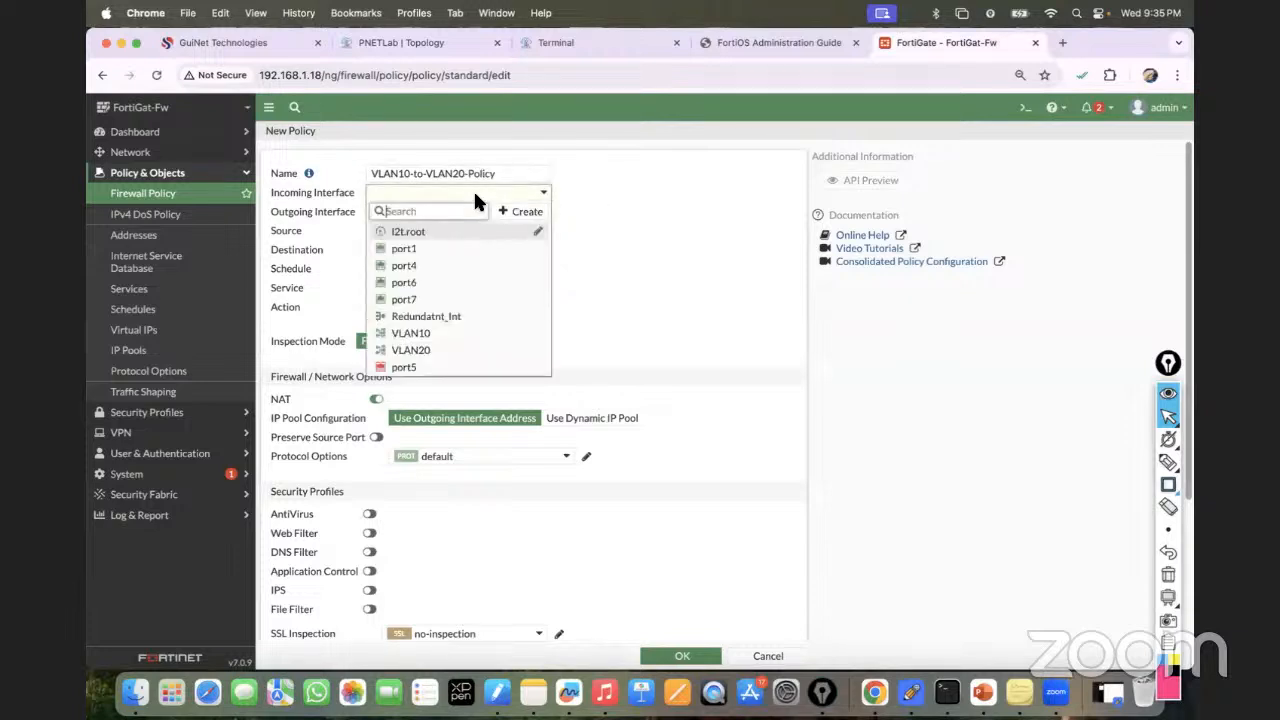
left_click(437, 337)
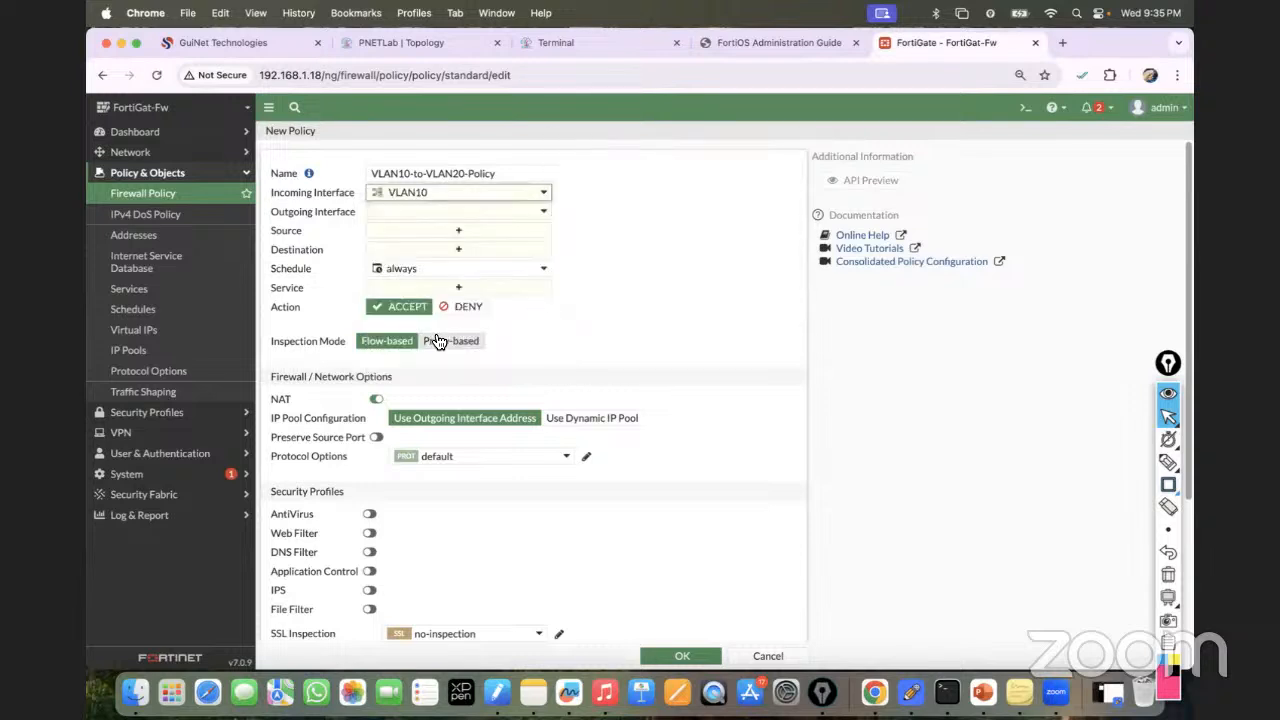
left_click(493, 212)
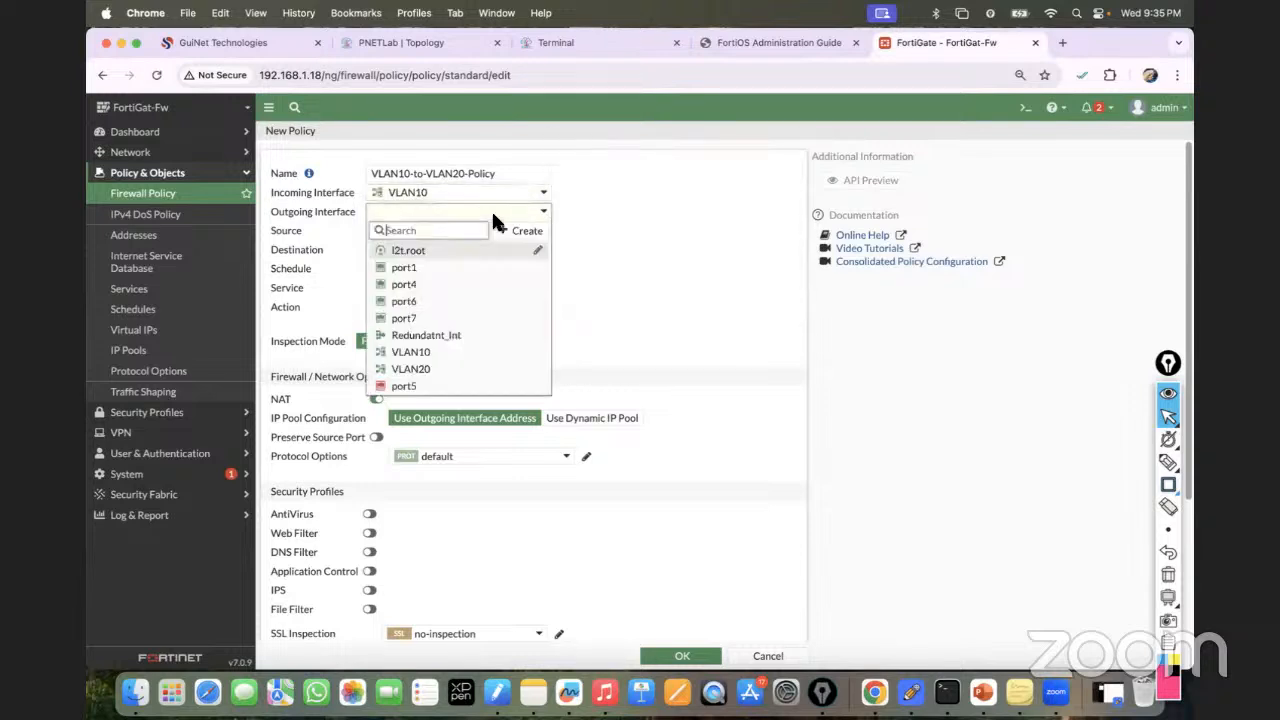
left_click(430, 369)
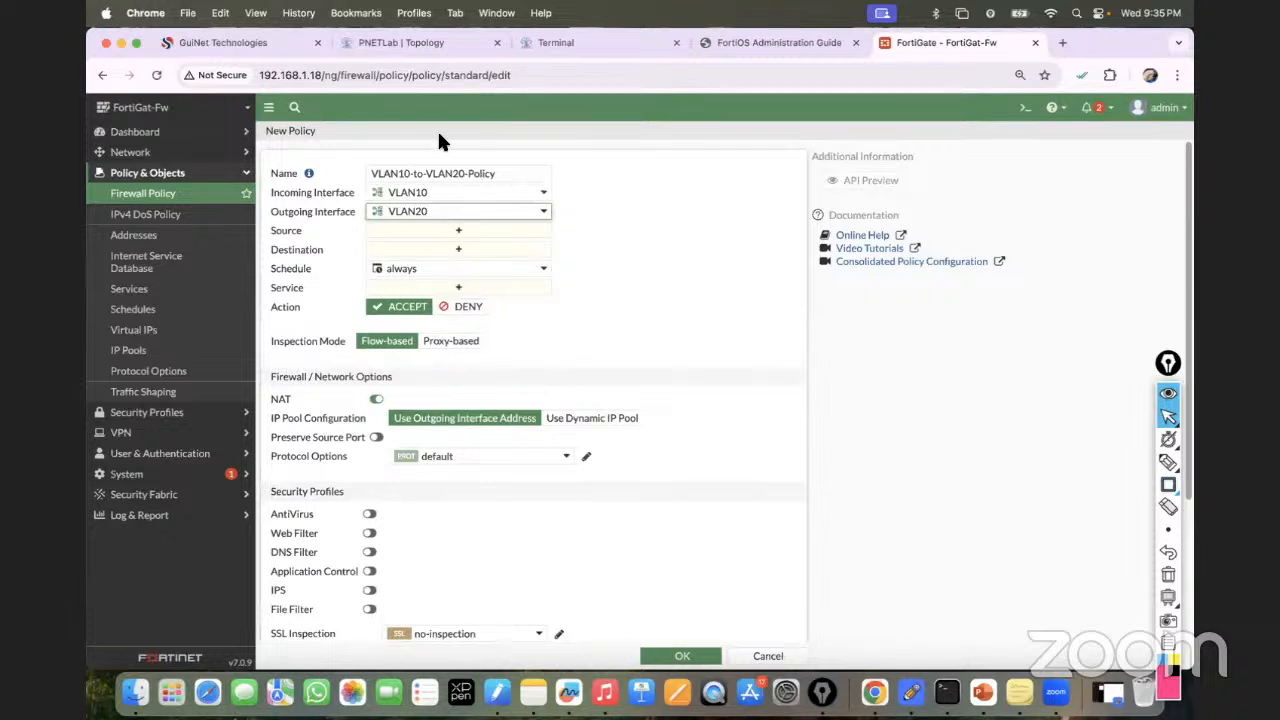
left_click(420, 43)
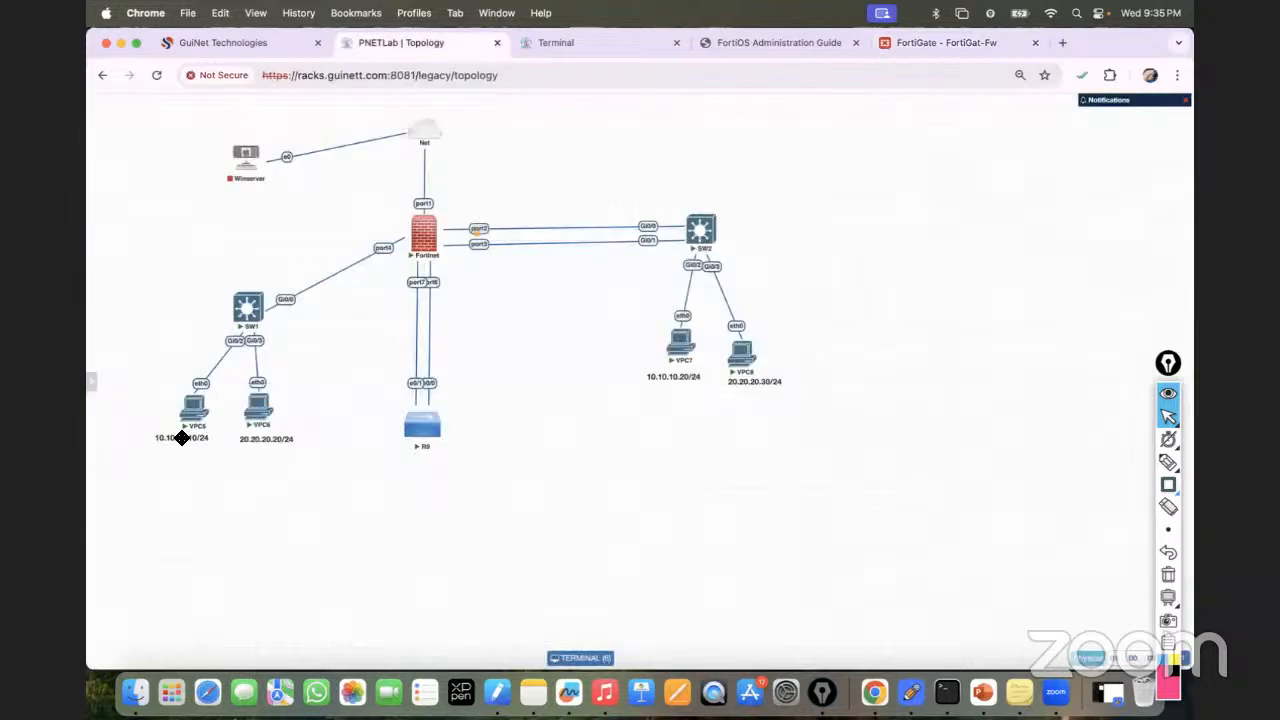
left_click(906, 43)
left_click(458, 230)
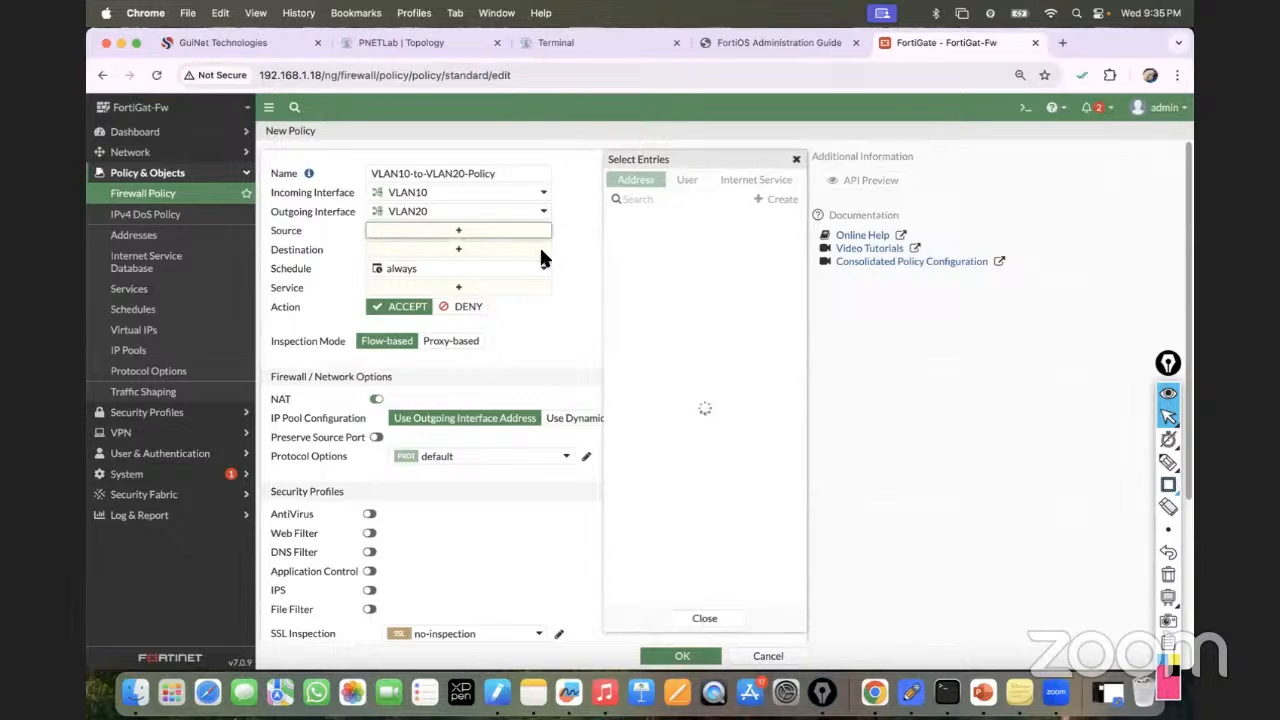
Create address object VLAN10 with subnet 10.10.10.0/24, leaving the interface as any.
left_click(782, 199)
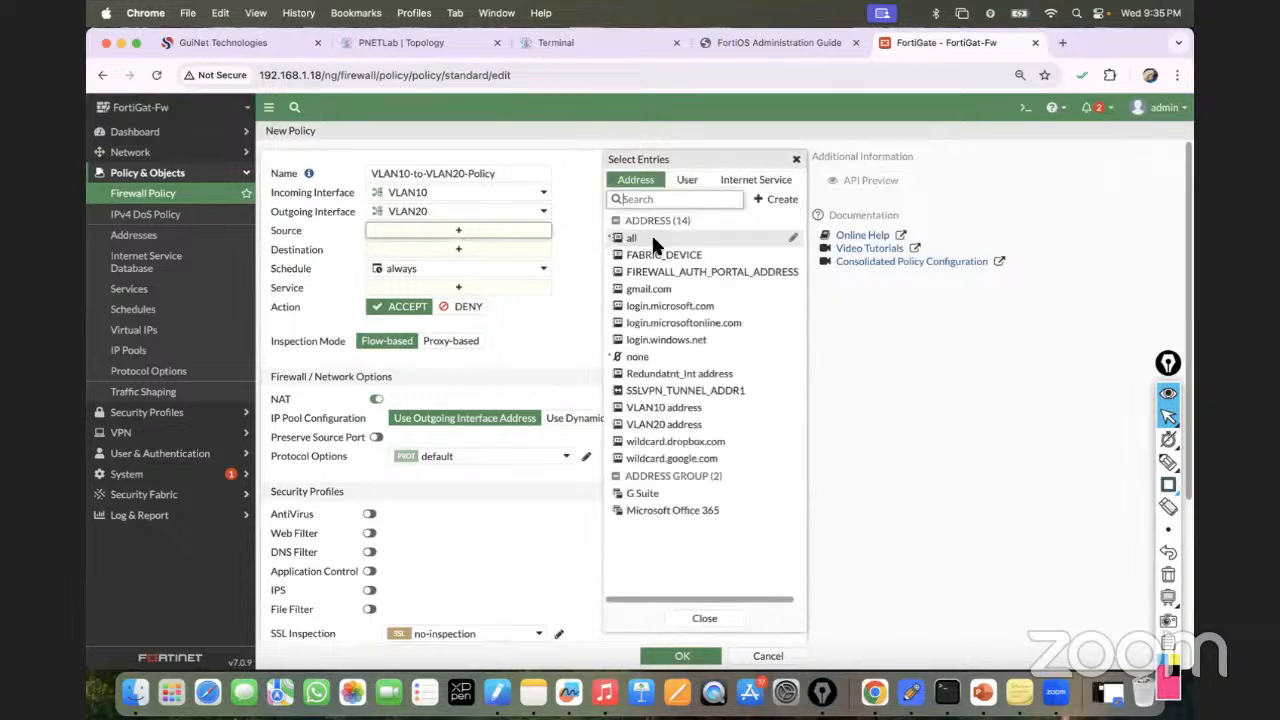
left_click(650, 243)
left_click(700, 167)
type("VLAN10")
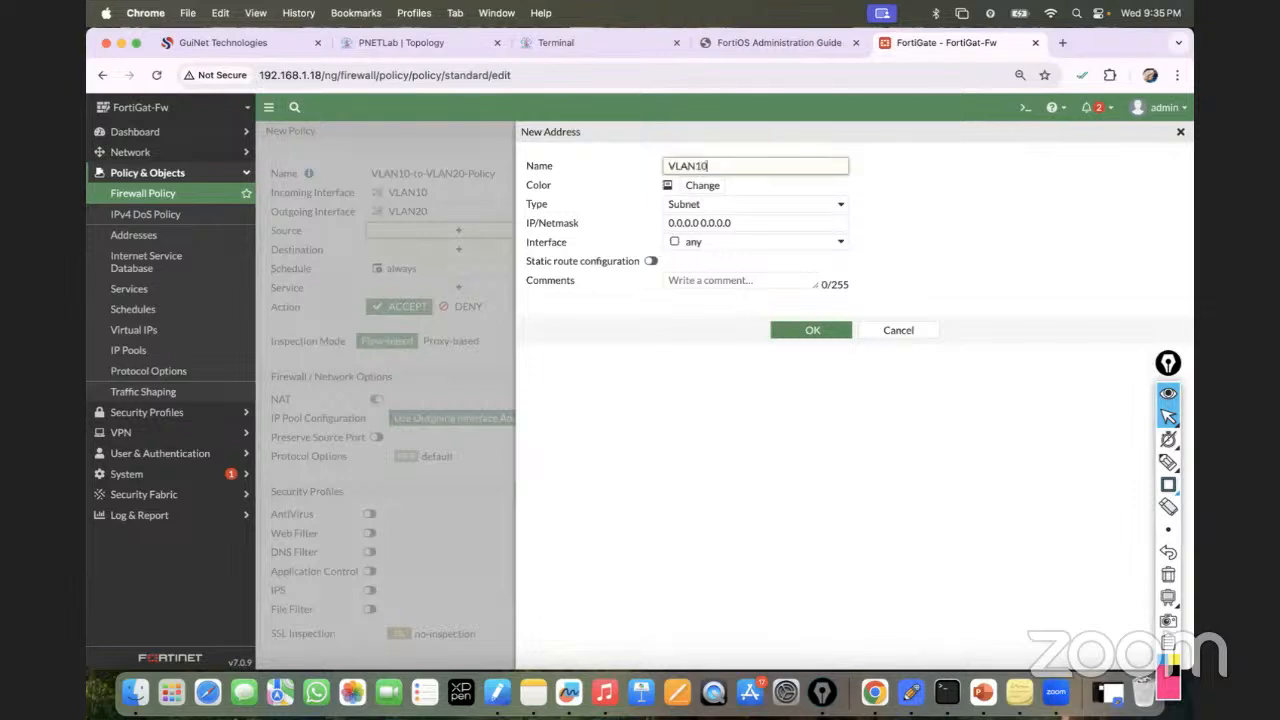
left_click(736, 222)
key("BackSpace")
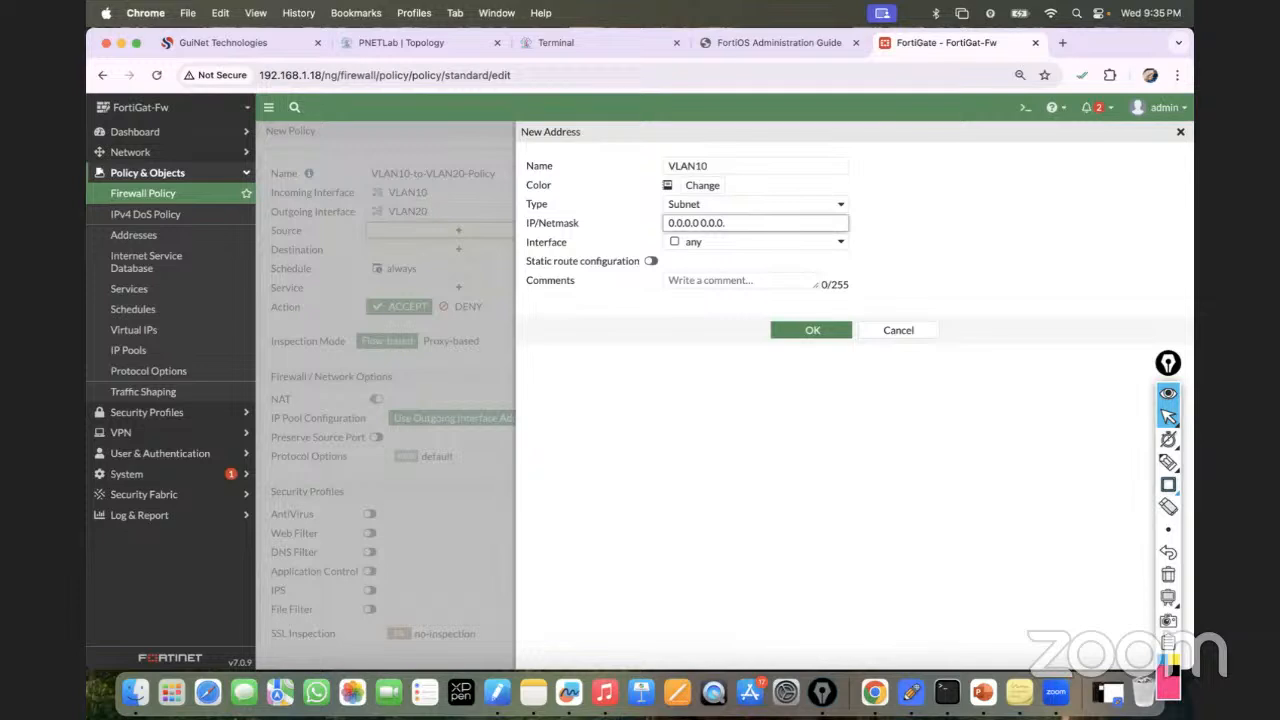
key("BackSpace")
key("BackSpace")
key("BackSpace")
key("BackSpace")
key("BackSpace")
key("BackSpace")
key("BackSpace")
key("BackSpace")
key("BackSpace")
key("BackSpace")
key("BackSpace")
key("BackSpace")
key("BackSpace")
key("BackSpace")
key("BackSpace")
type("10.10.10.0/24")
left_click(748, 242)
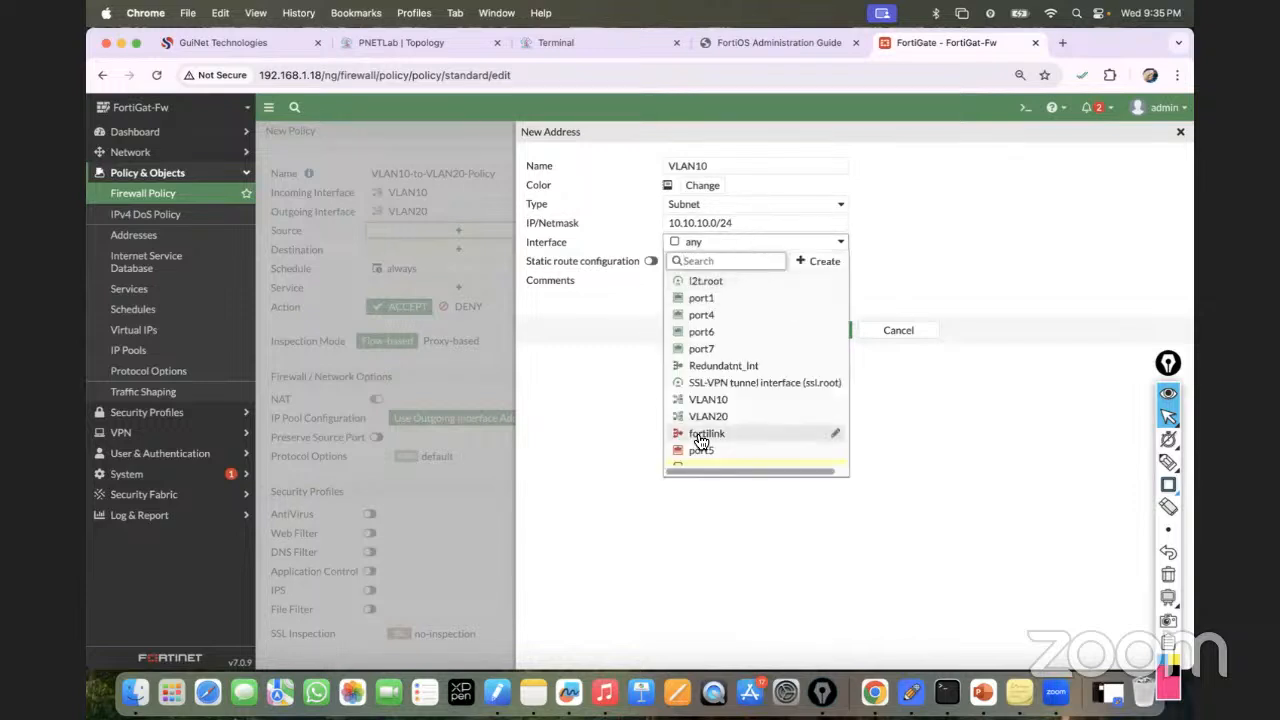
left_click(556, 400)
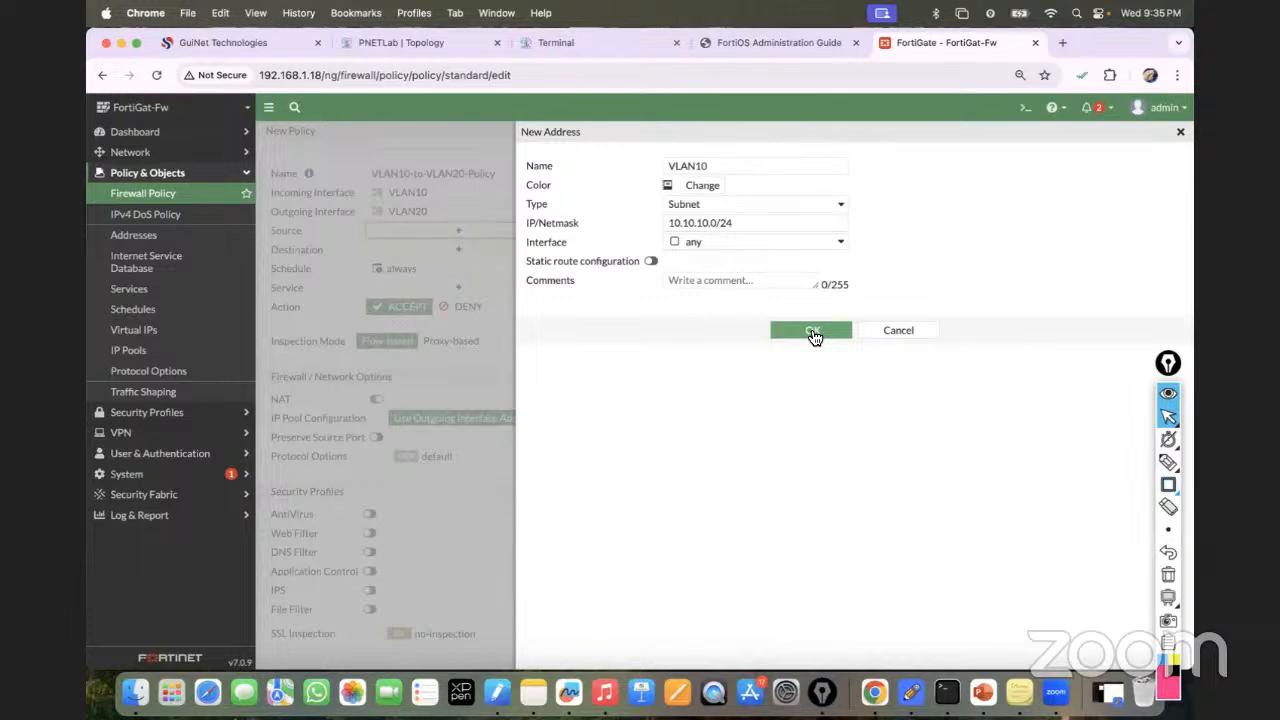
left_click(813, 332)
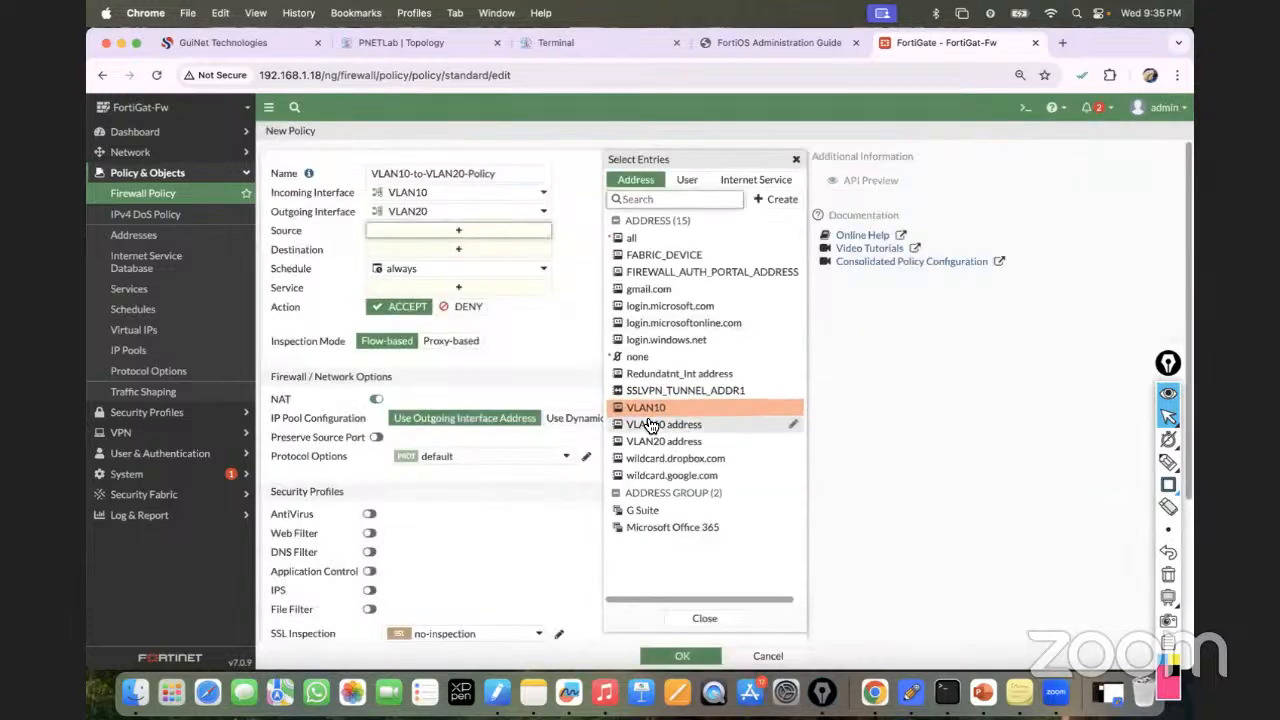
Add VLAN10 as the policy source and VLAN20 address as its destination.
left_click(643, 407)
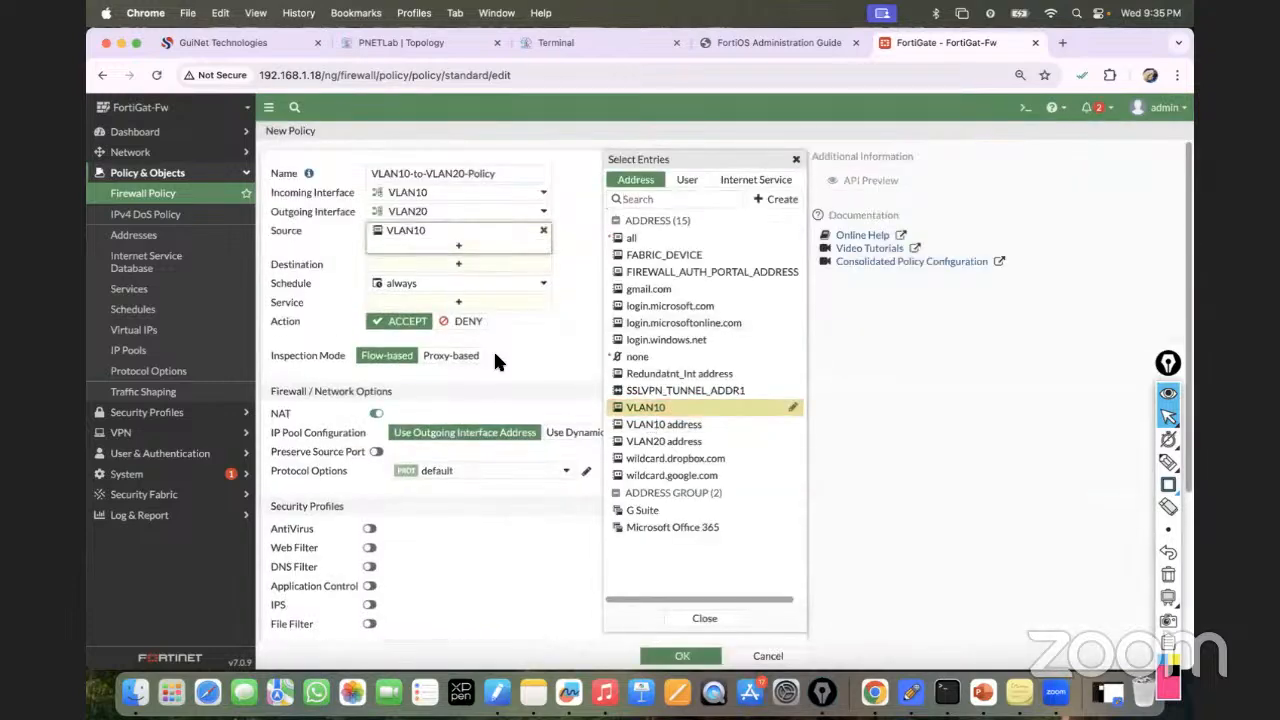
left_click(459, 264)
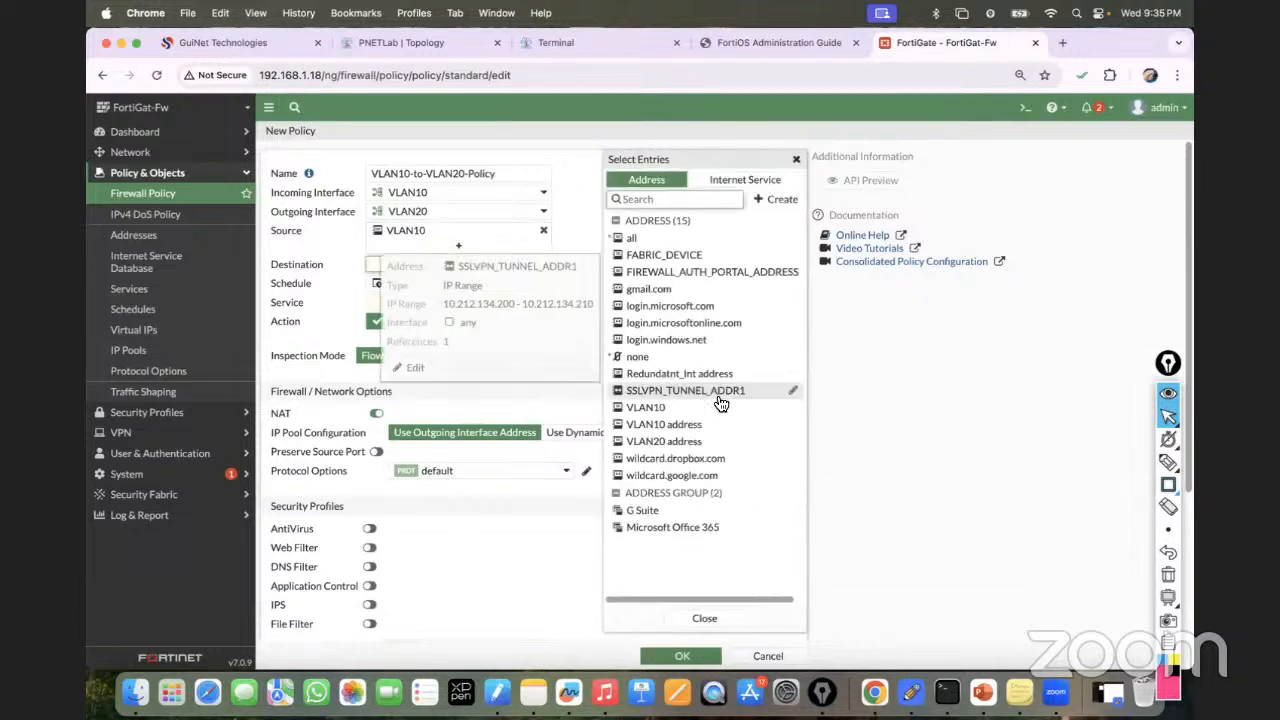
left_click(660, 441)
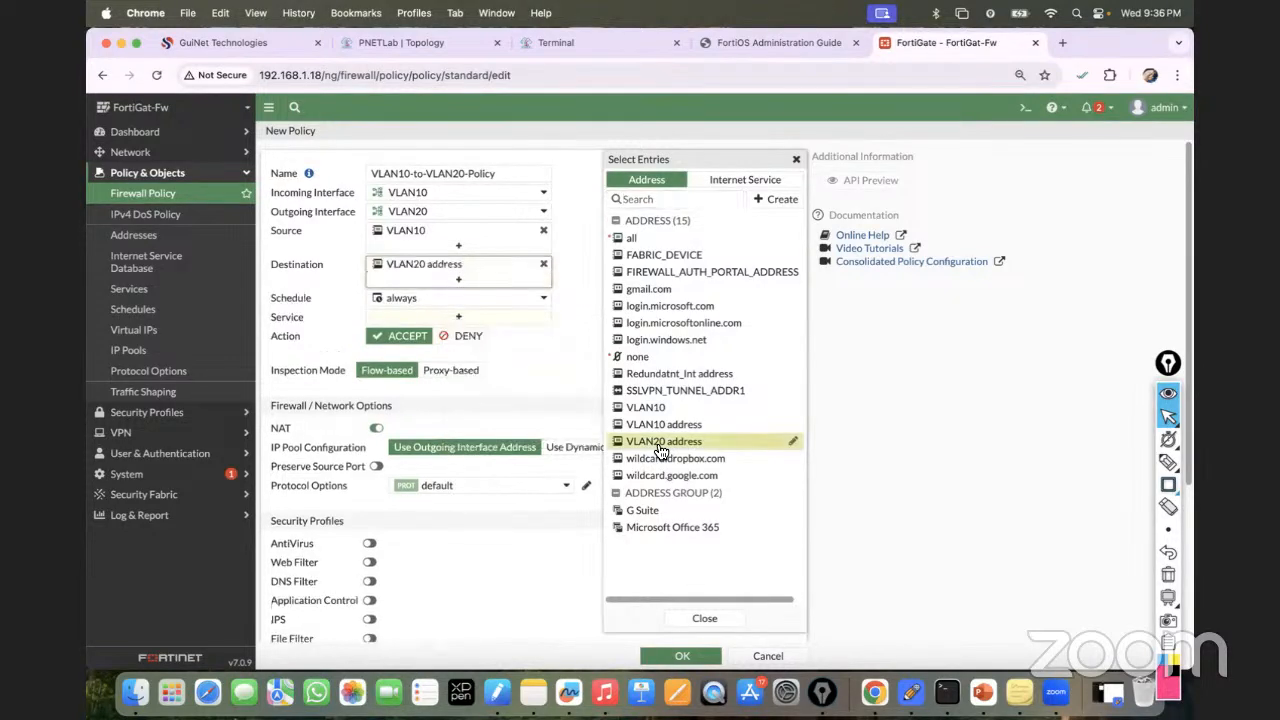
left_click(578, 372)
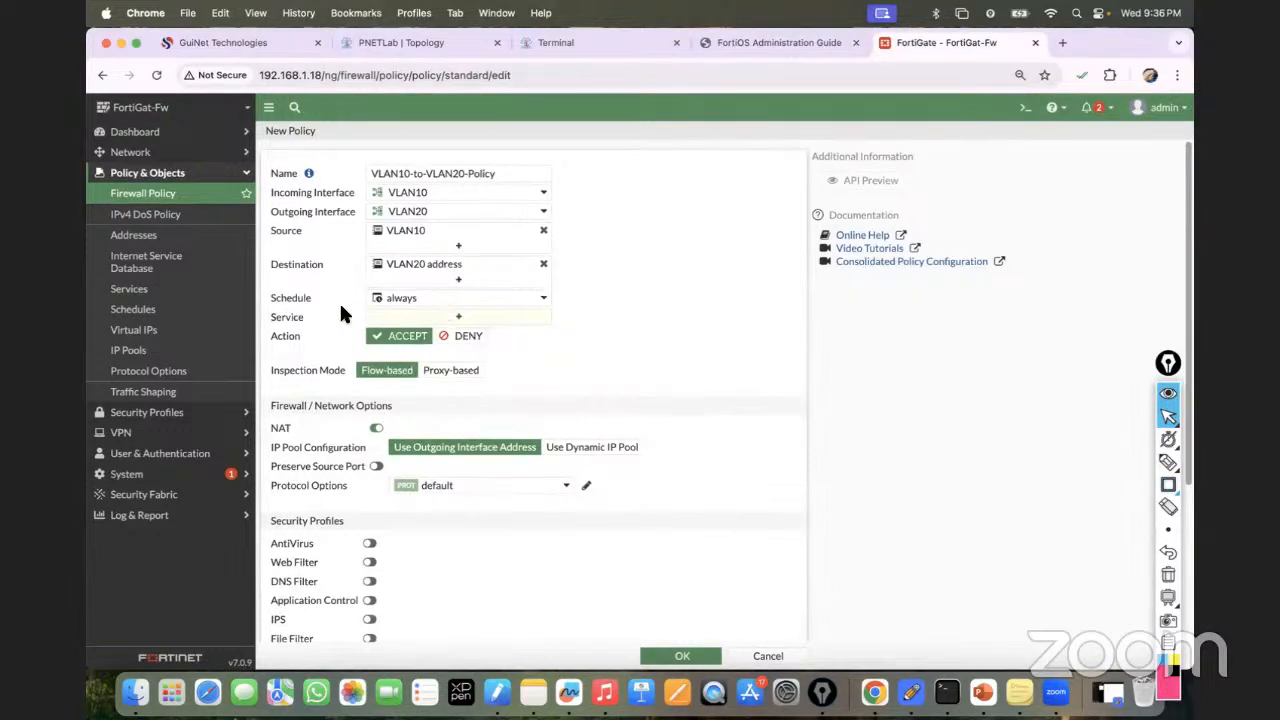
Keep the policy schedule at 'always' and bring up the service entries.
mouse_move(410, 303)
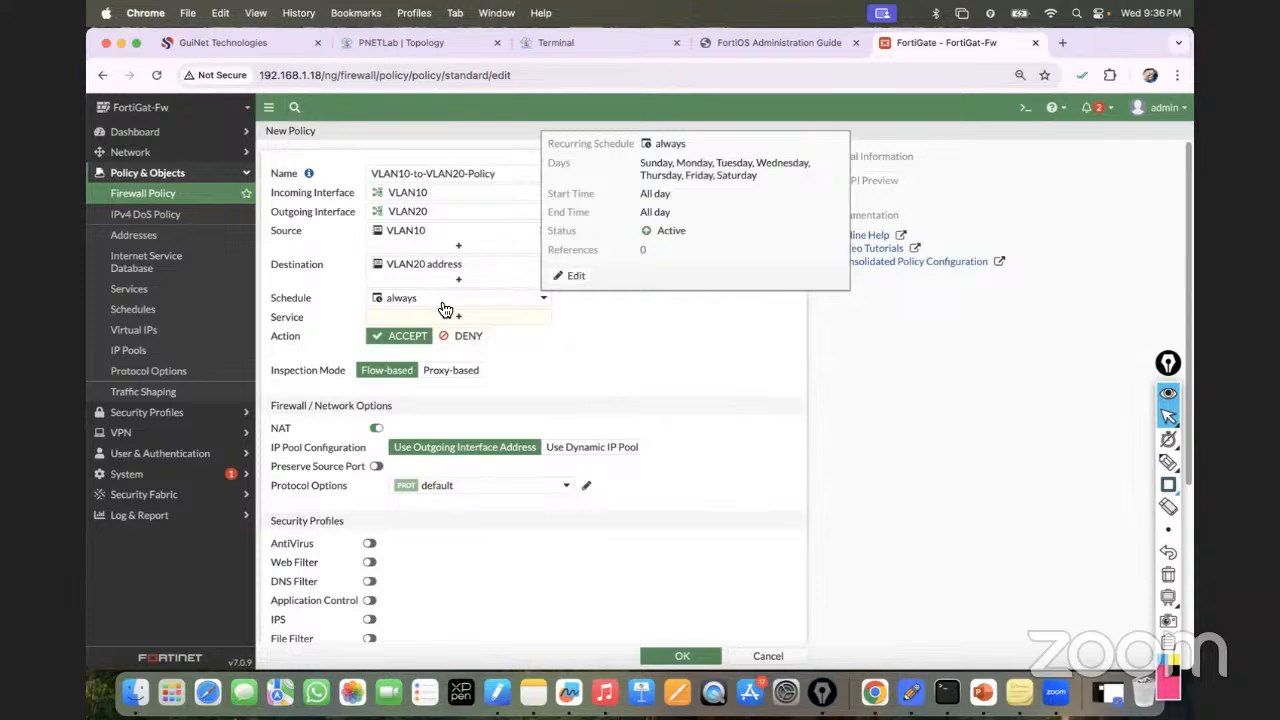
left_click(440, 302)
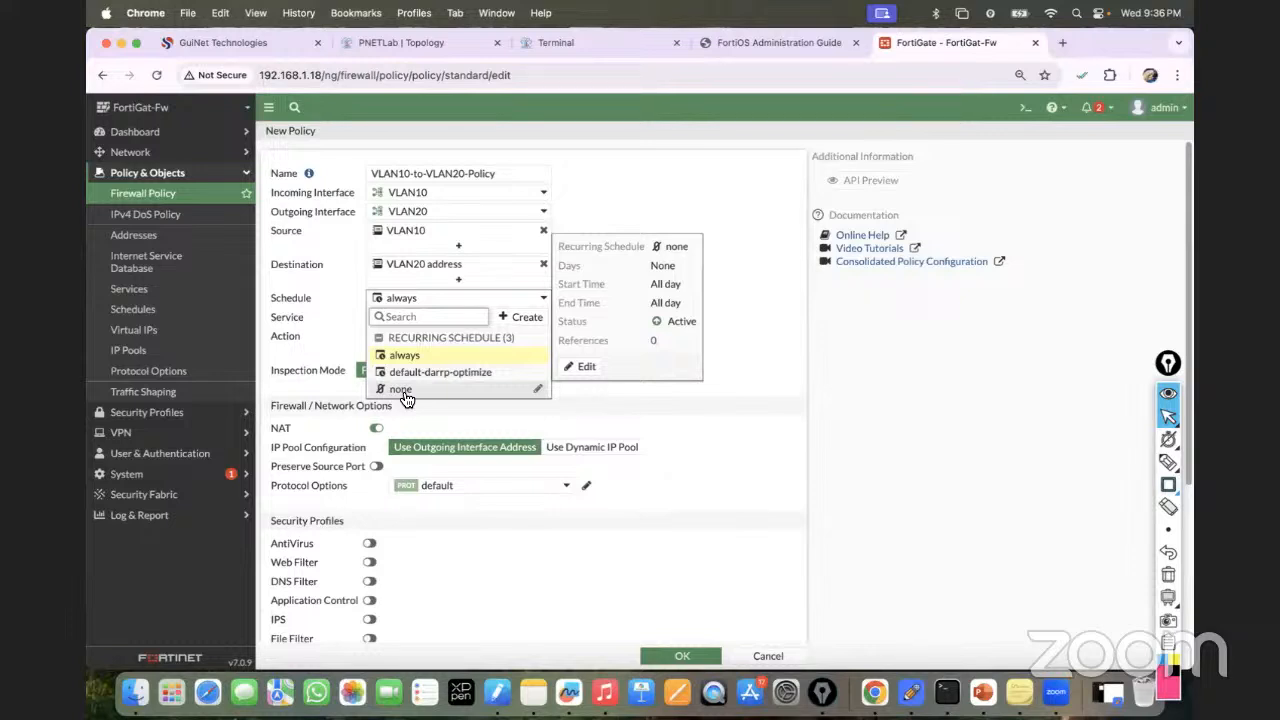
left_click(418, 299)
left_click(426, 298)
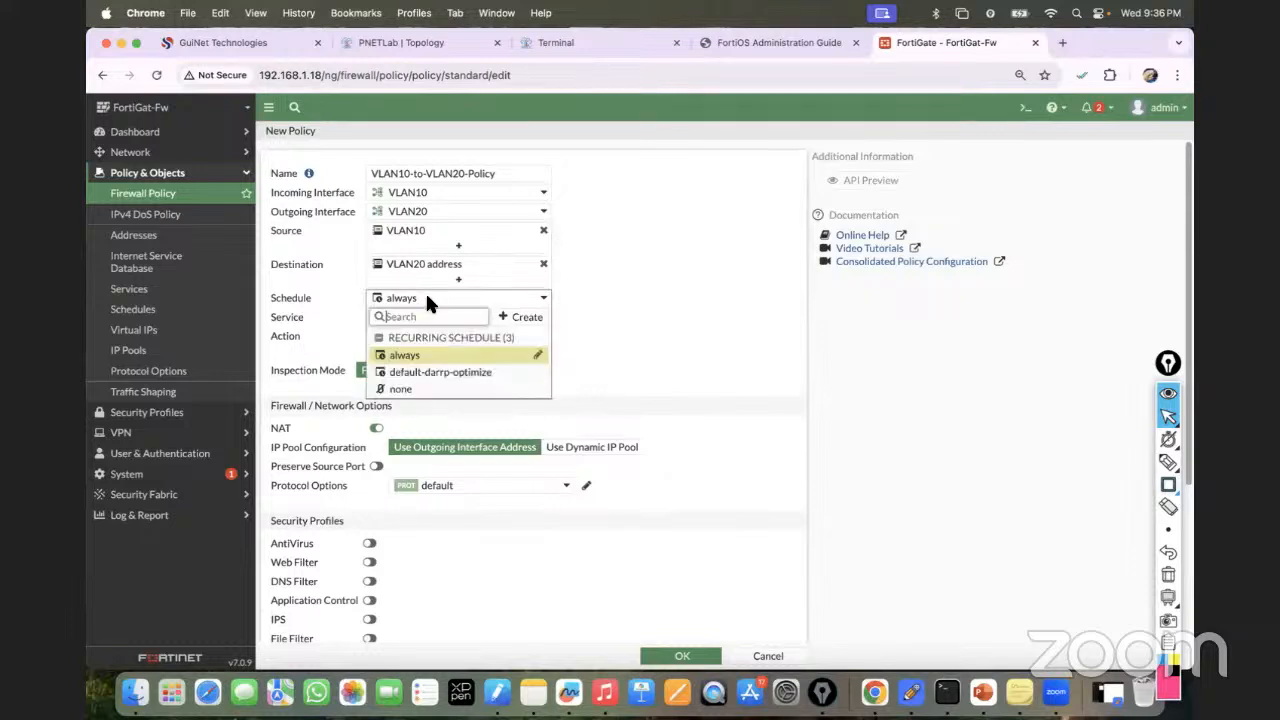
left_click(408, 357)
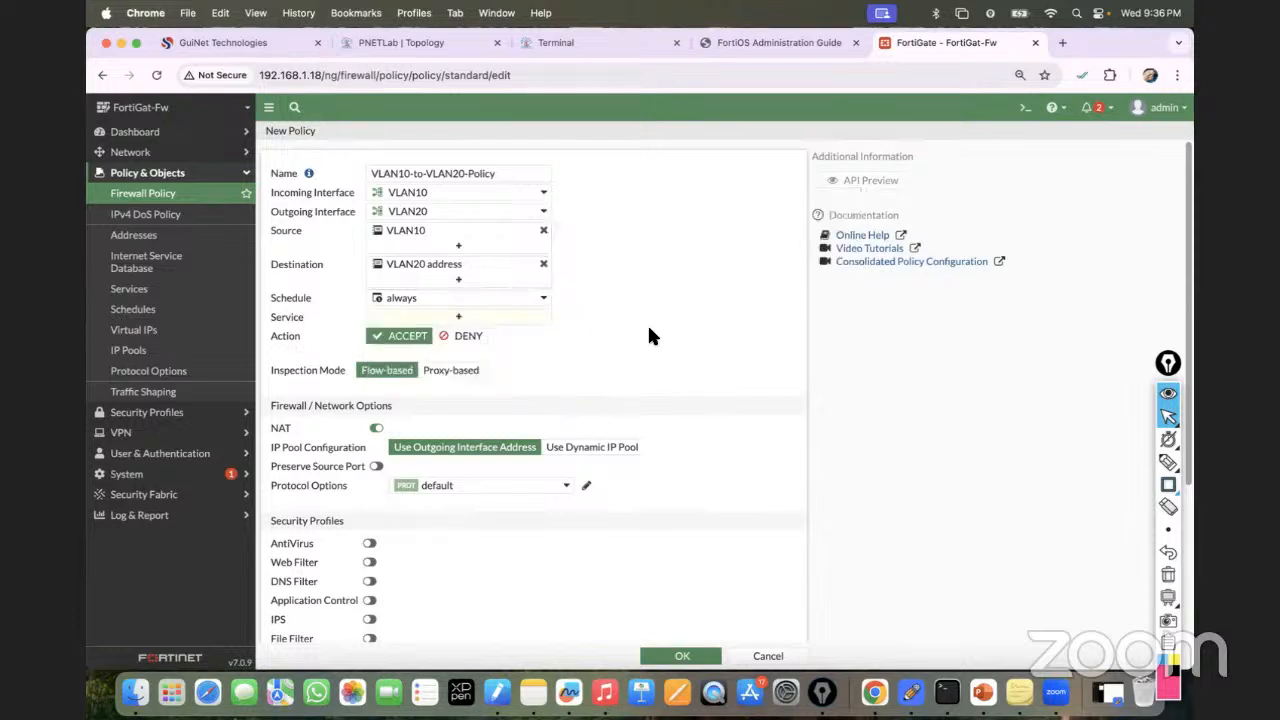
left_click(449, 320)
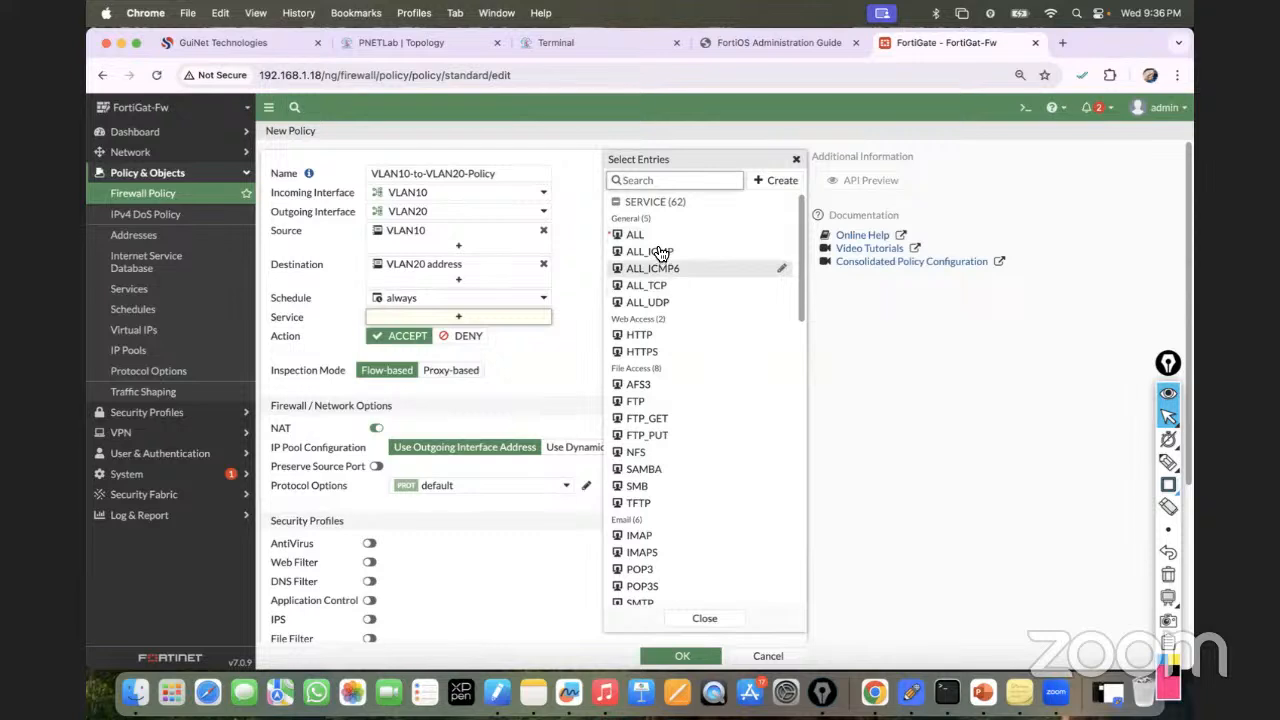
mouse_move(660, 253)
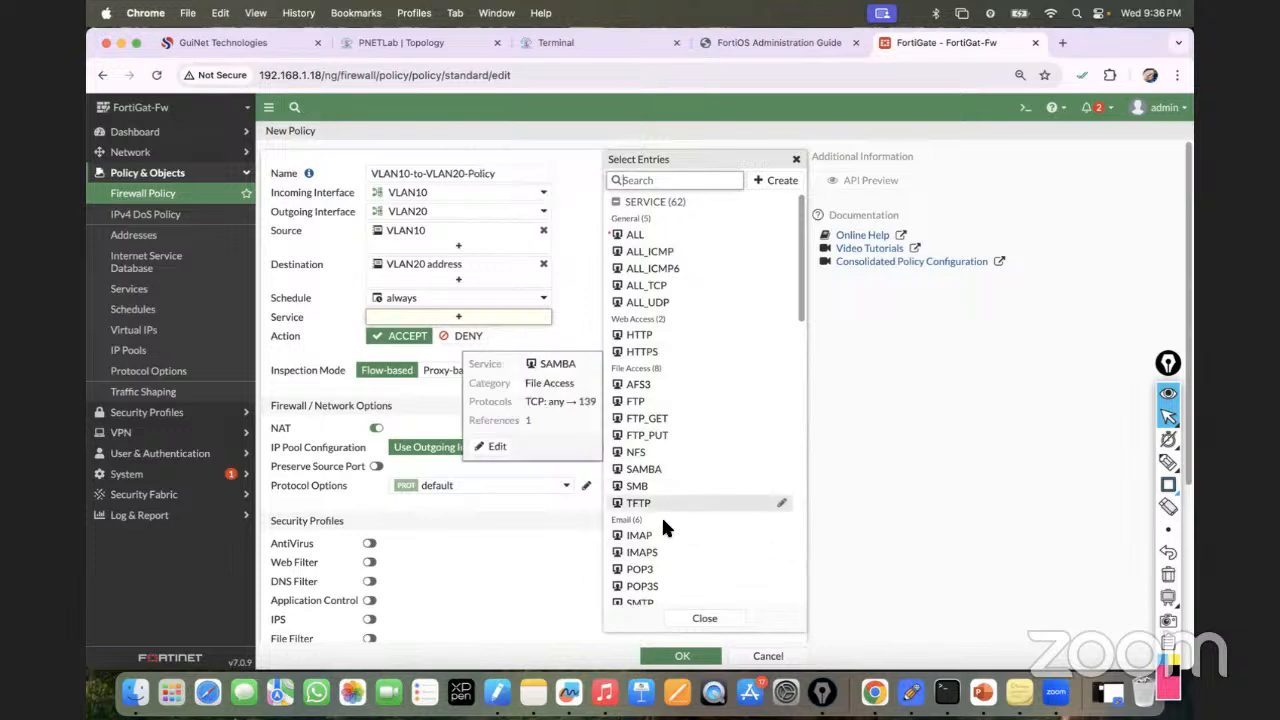
Give VLAN10-to-VLAN20-Policy service ALL, disable NAT, and save it.
left_click(648, 240)
left_click(881, 368)
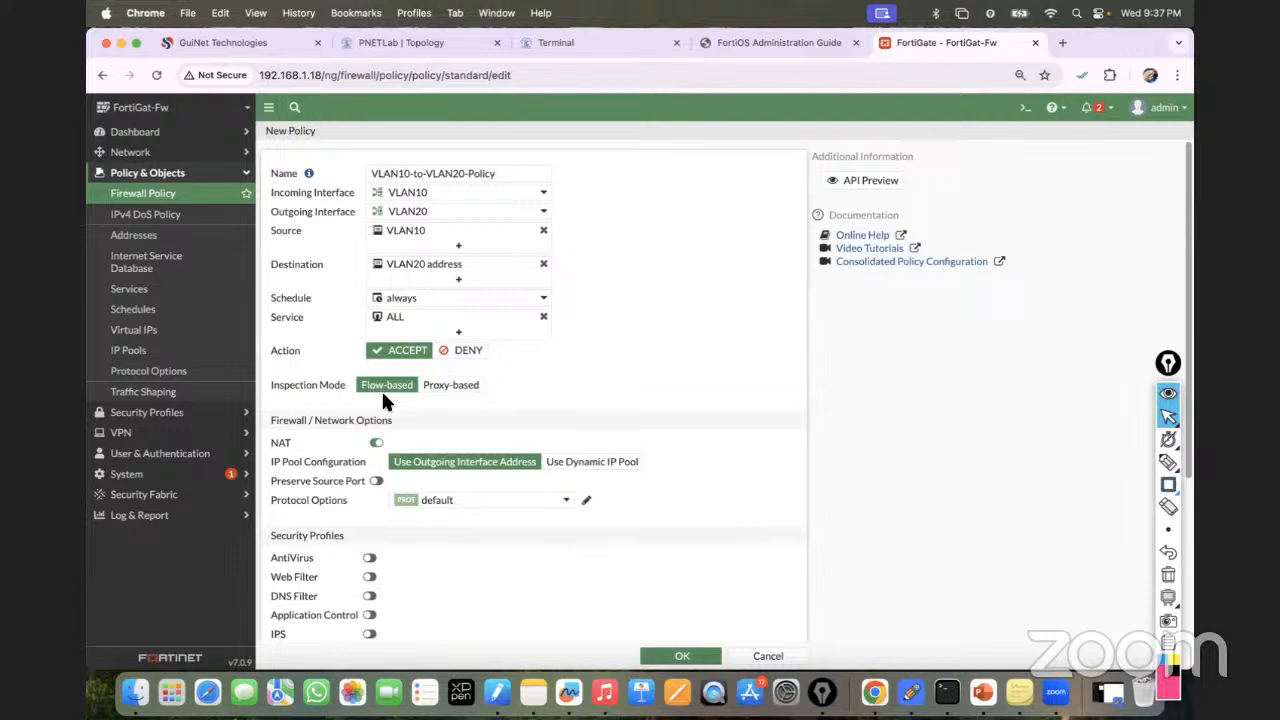
left_click(376, 444)
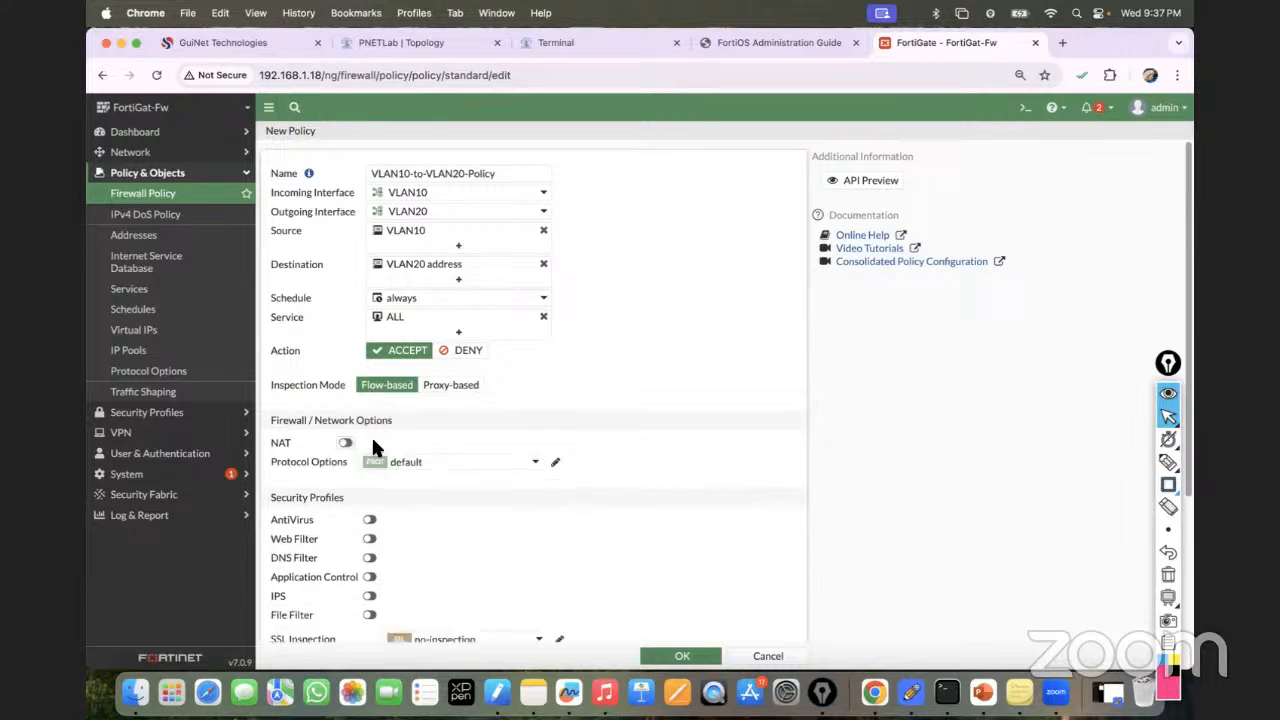
scroll(362, 488, "down", 5)
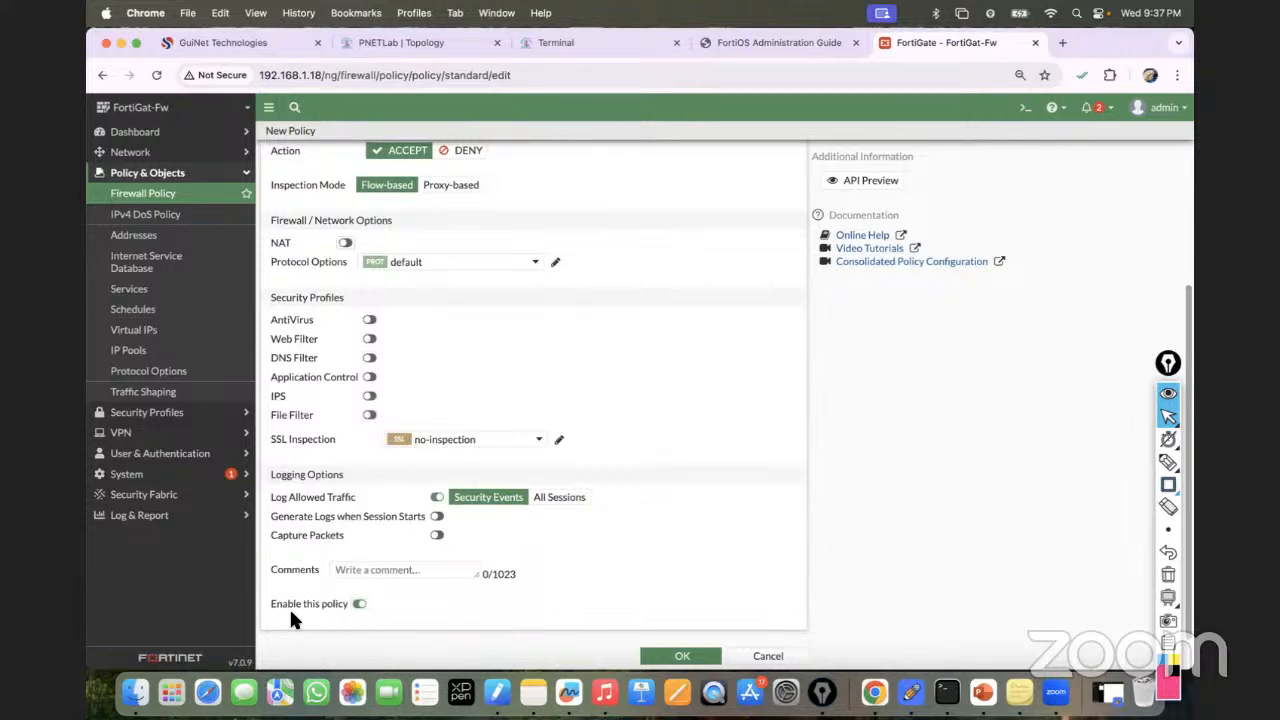
left_click(688, 655)
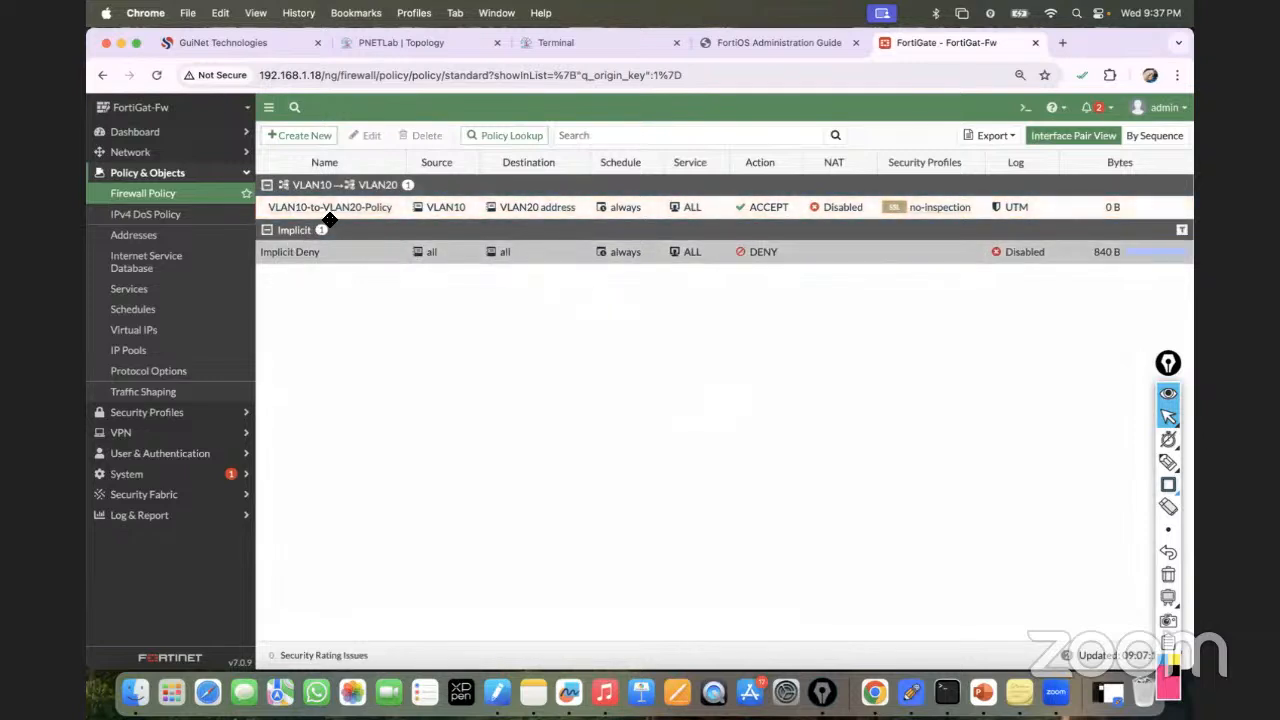
In the VPC5 console, display the PC's IP settings with 'show ip'.
left_click(424, 216)
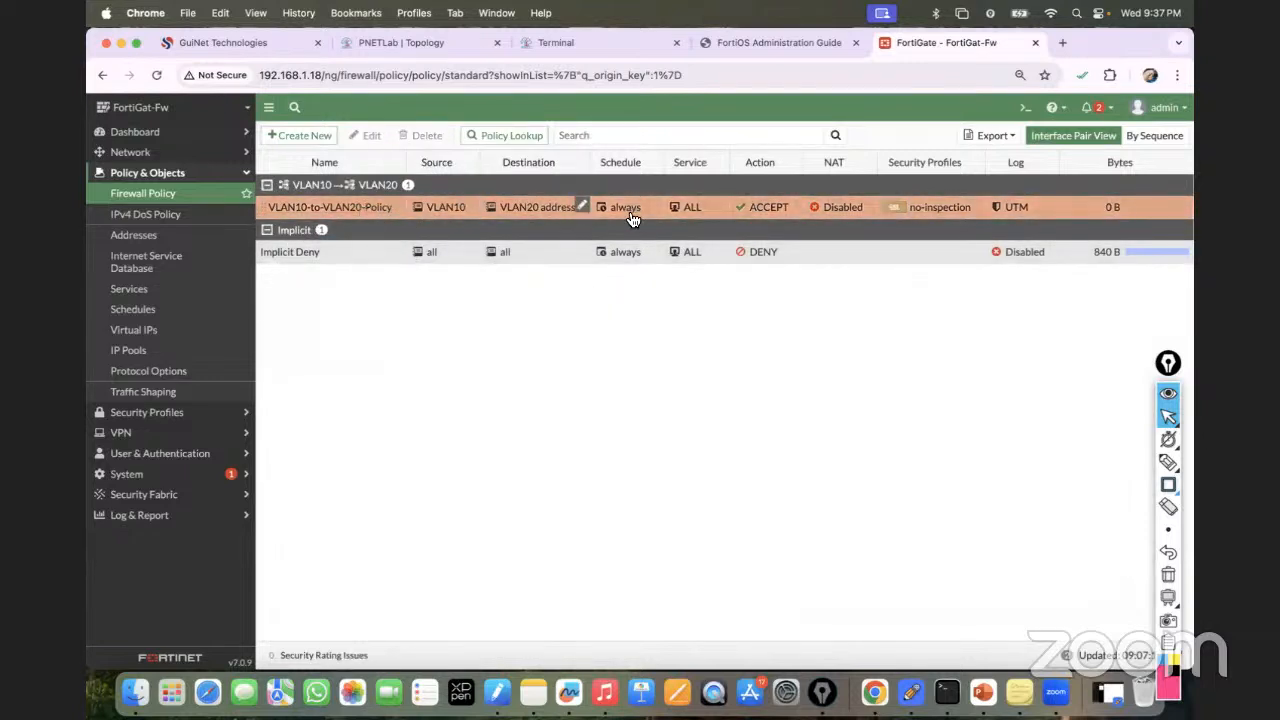
left_click(441, 42)
left_click(571, 42)
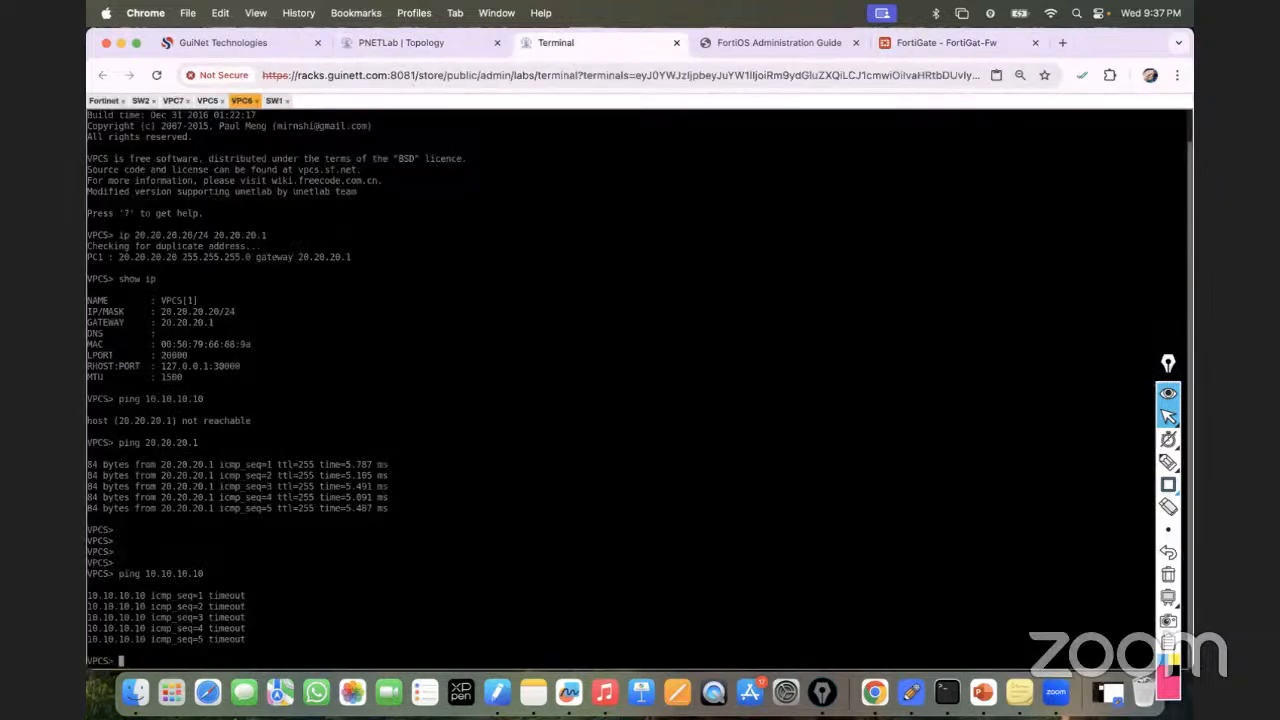
left_click(205, 101)
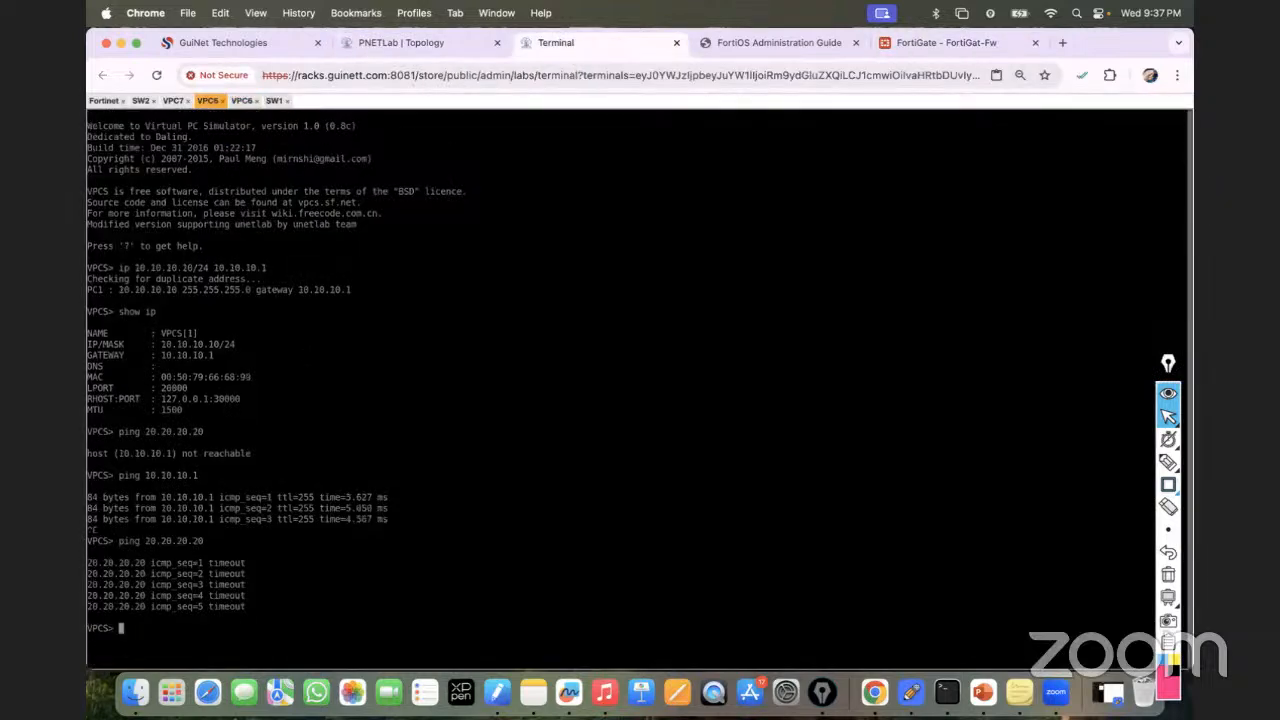
type("show ip")
key("Return")
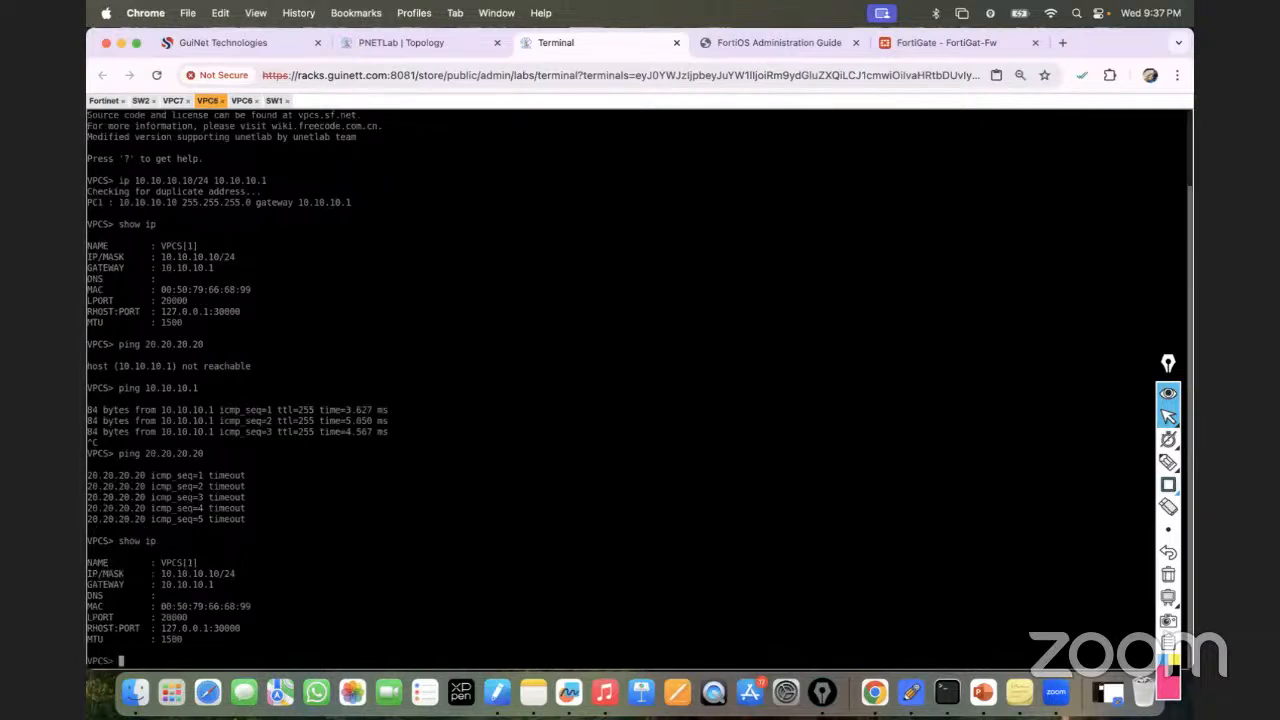
Ping 20.20.20.20 from VPC5, then rerun it as a continuous ping with '-t'.
type("ping 20.20.20.20")
key("Return")
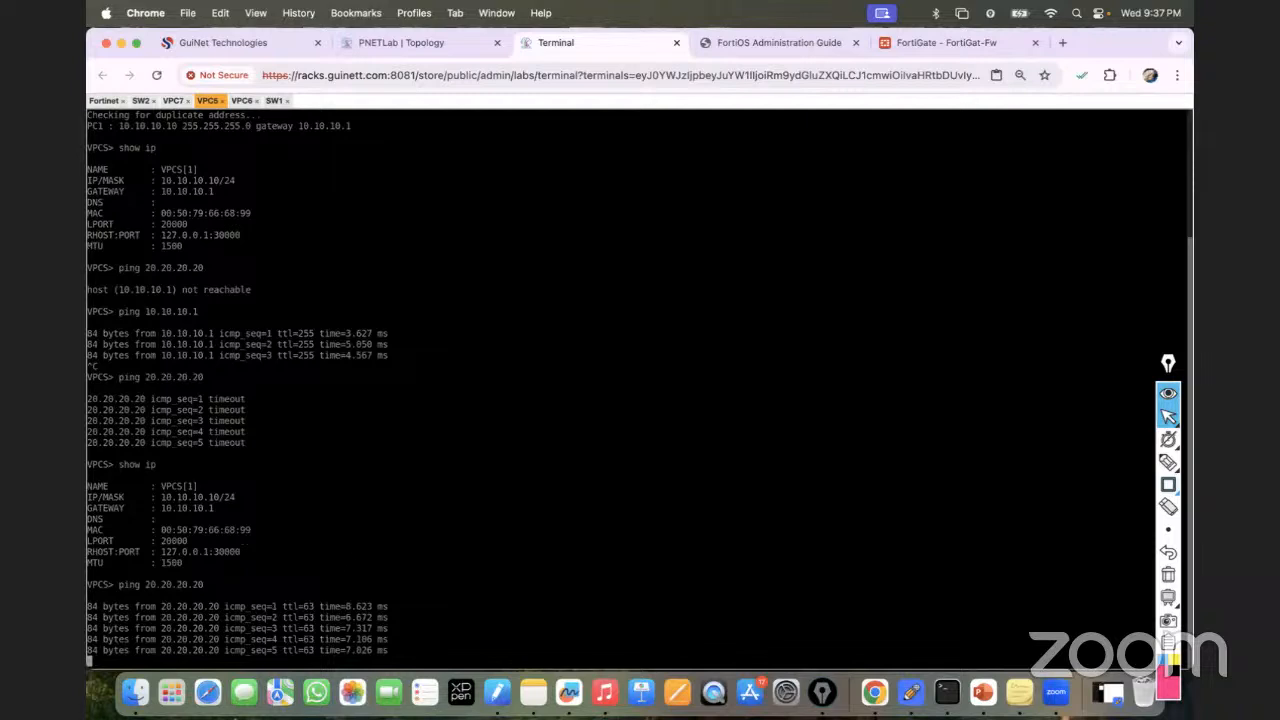
key("Up")
type("-t")
key("Return")
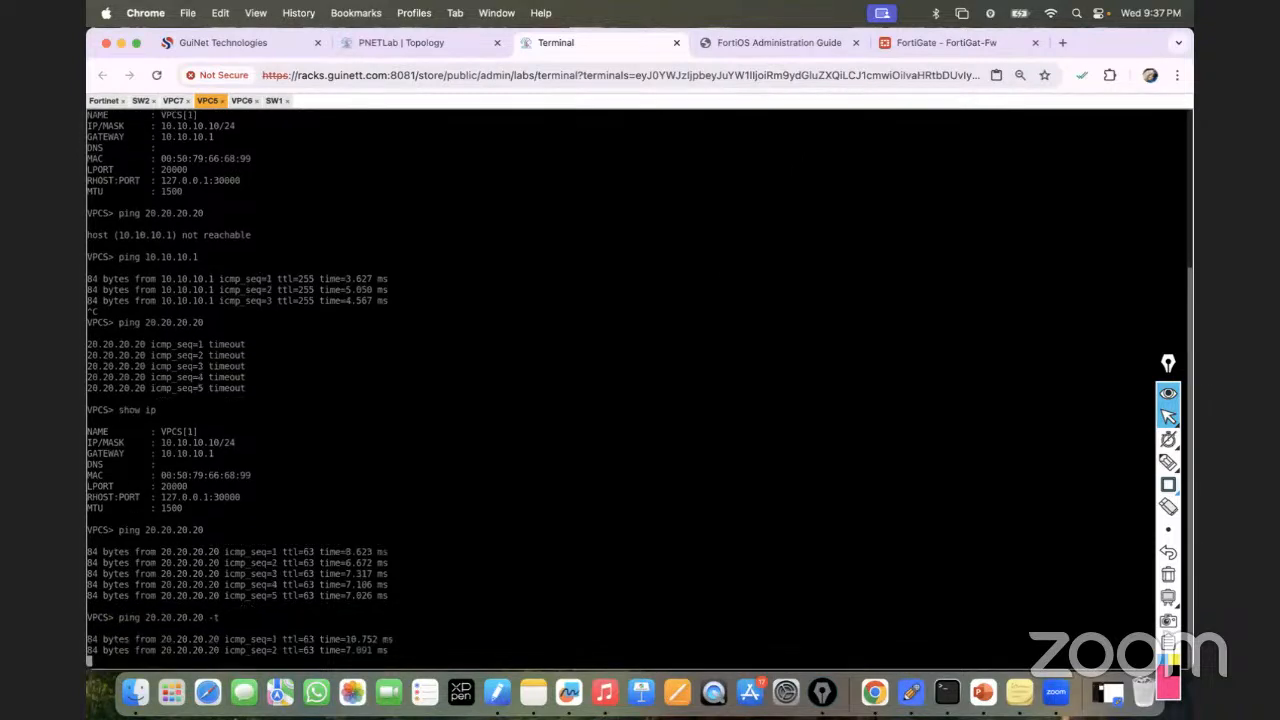
Browse the dashboard traffic views, then check Status for 78% memory and 55 sessions.
left_click(972, 46)
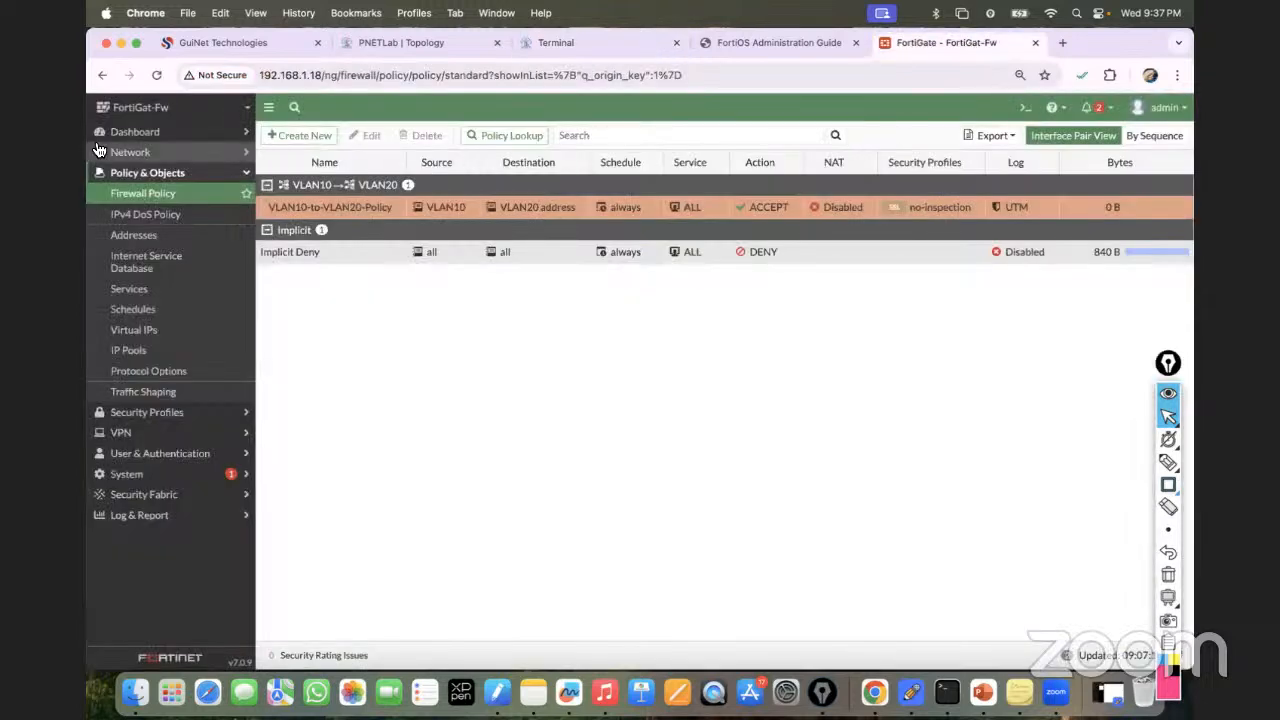
left_click(140, 132)
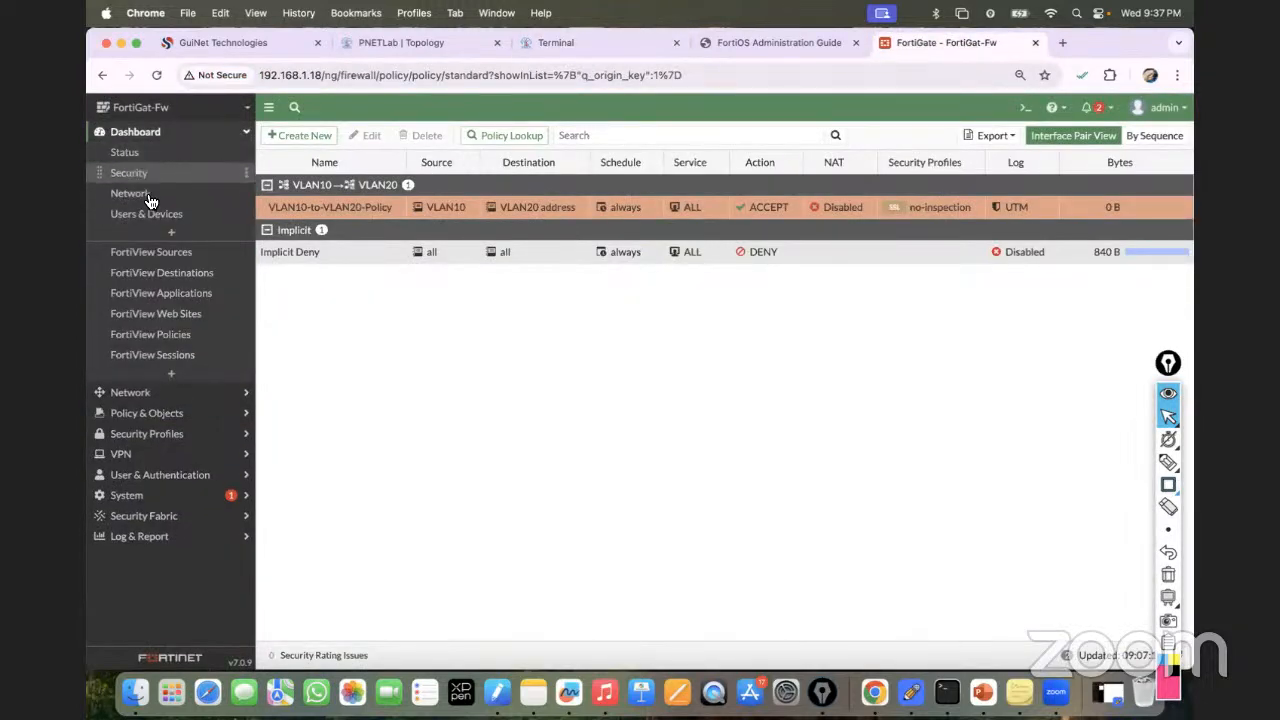
left_click(170, 256)
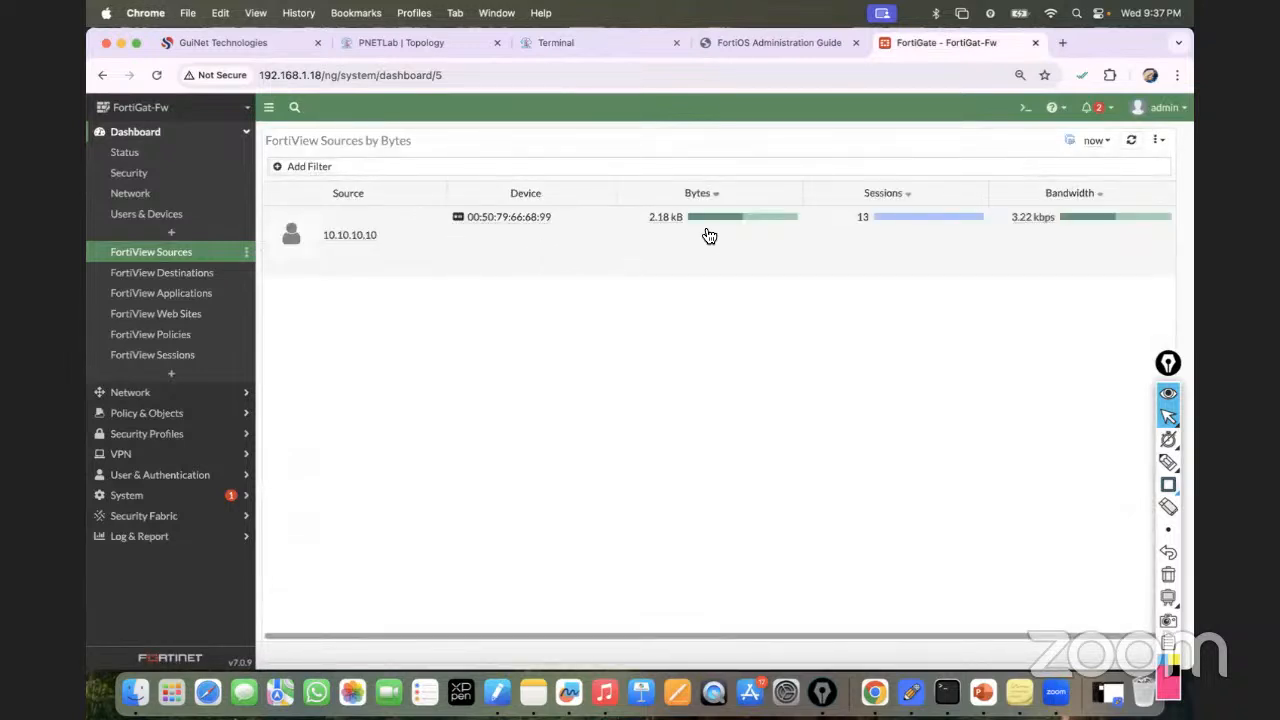
left_click(193, 284)
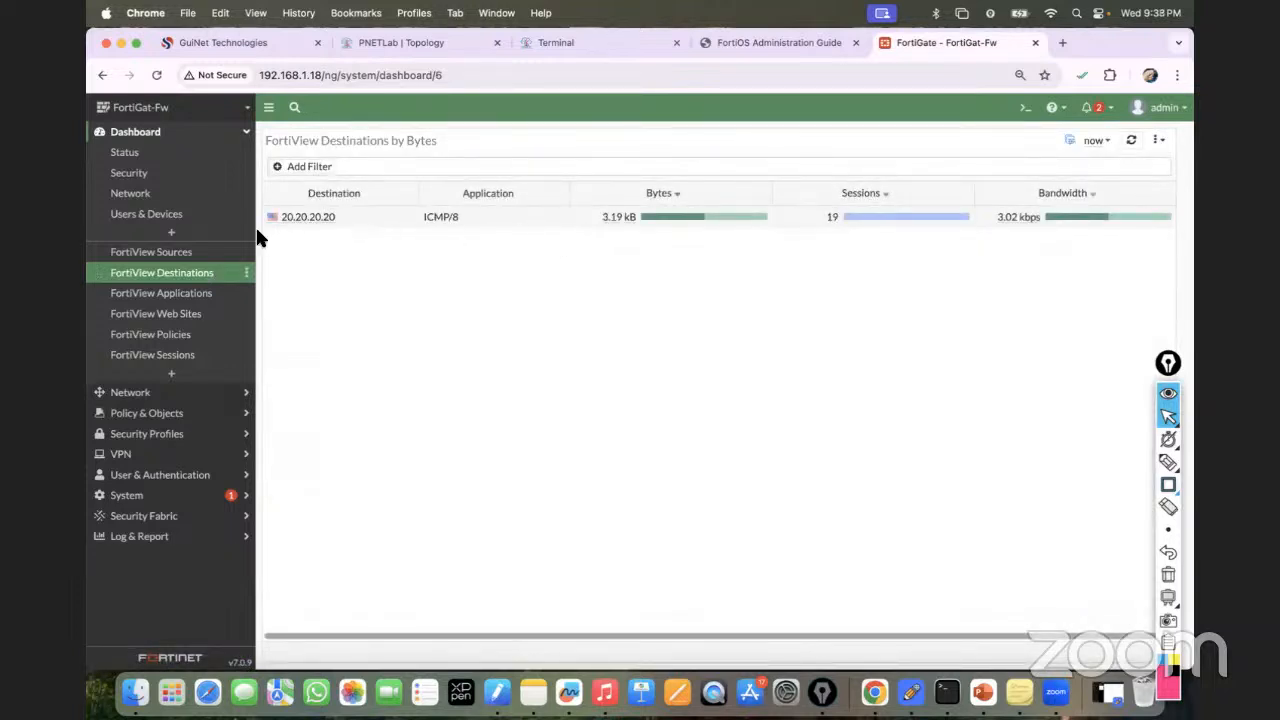
left_click(141, 163)
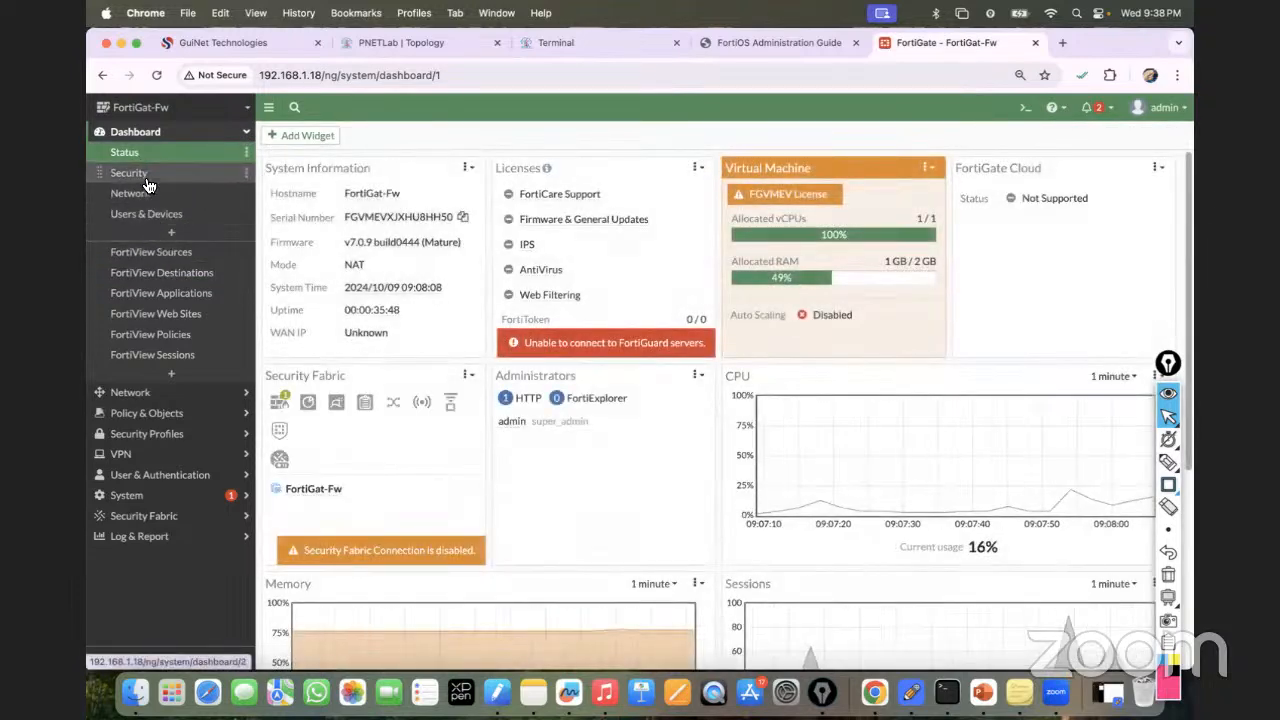
scroll(783, 421, "down", 1)
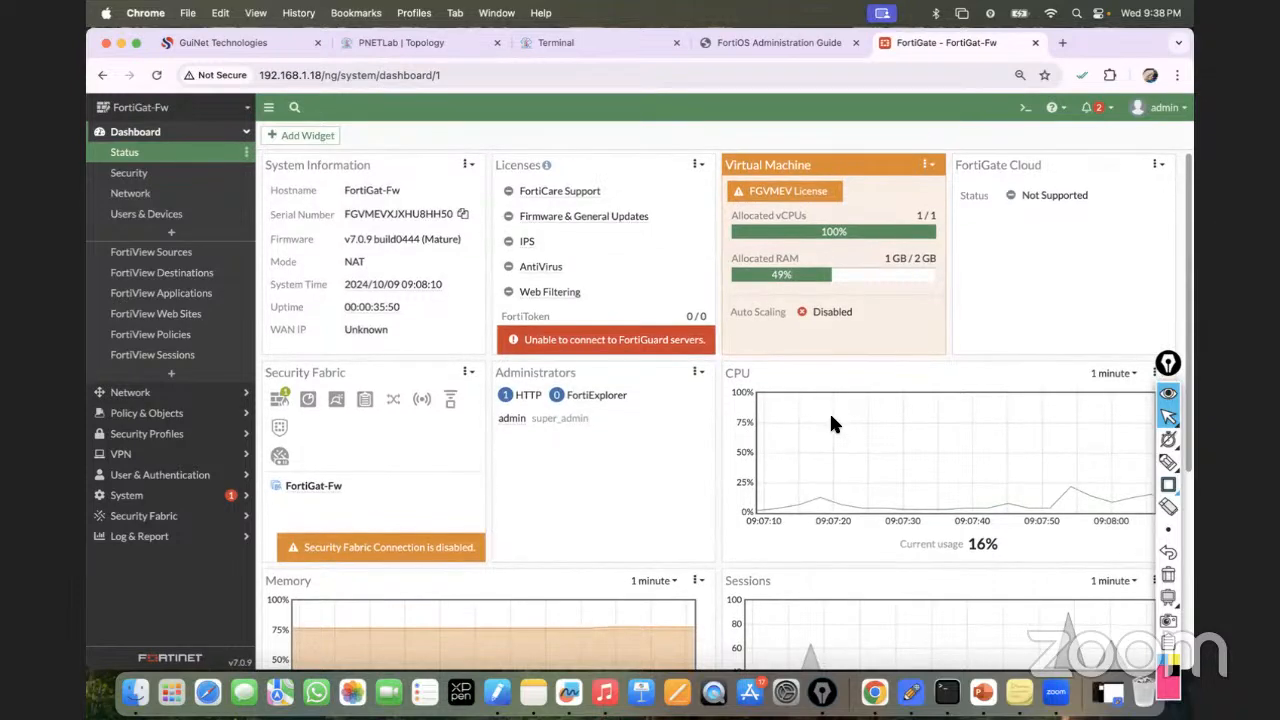
scroll(838, 427, "up", 1)
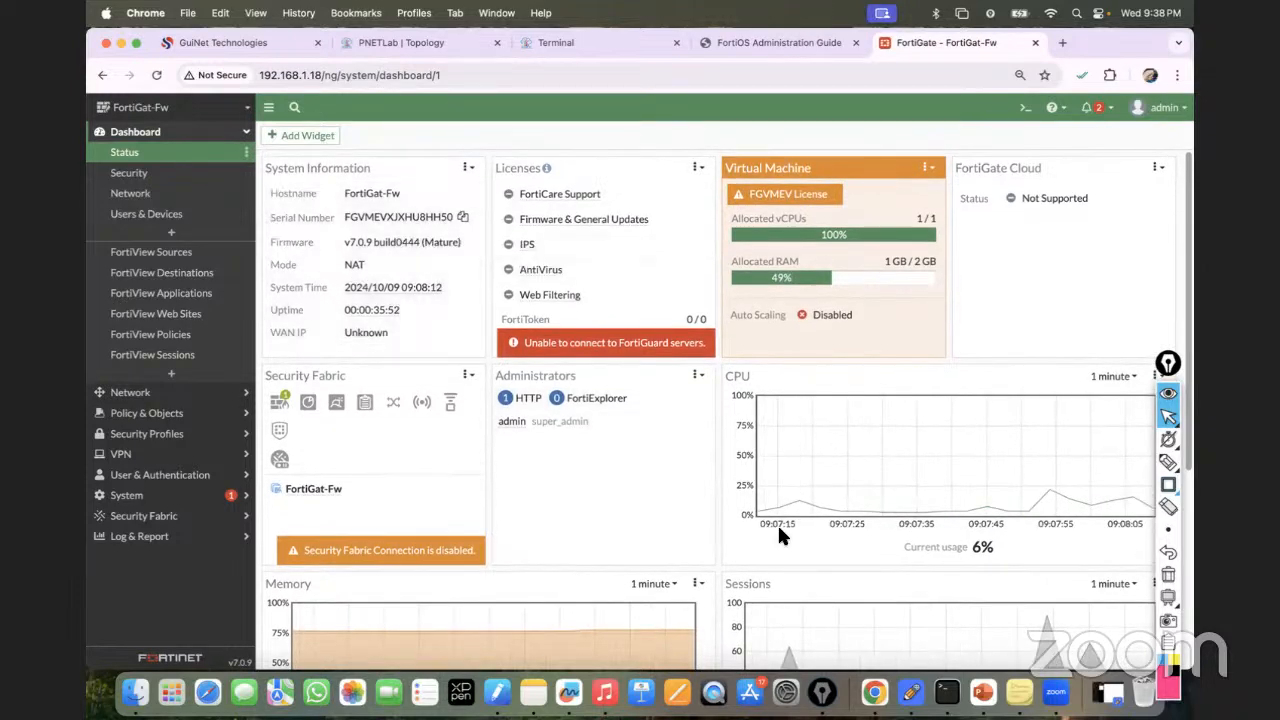
scroll(783, 540, "down", 3)
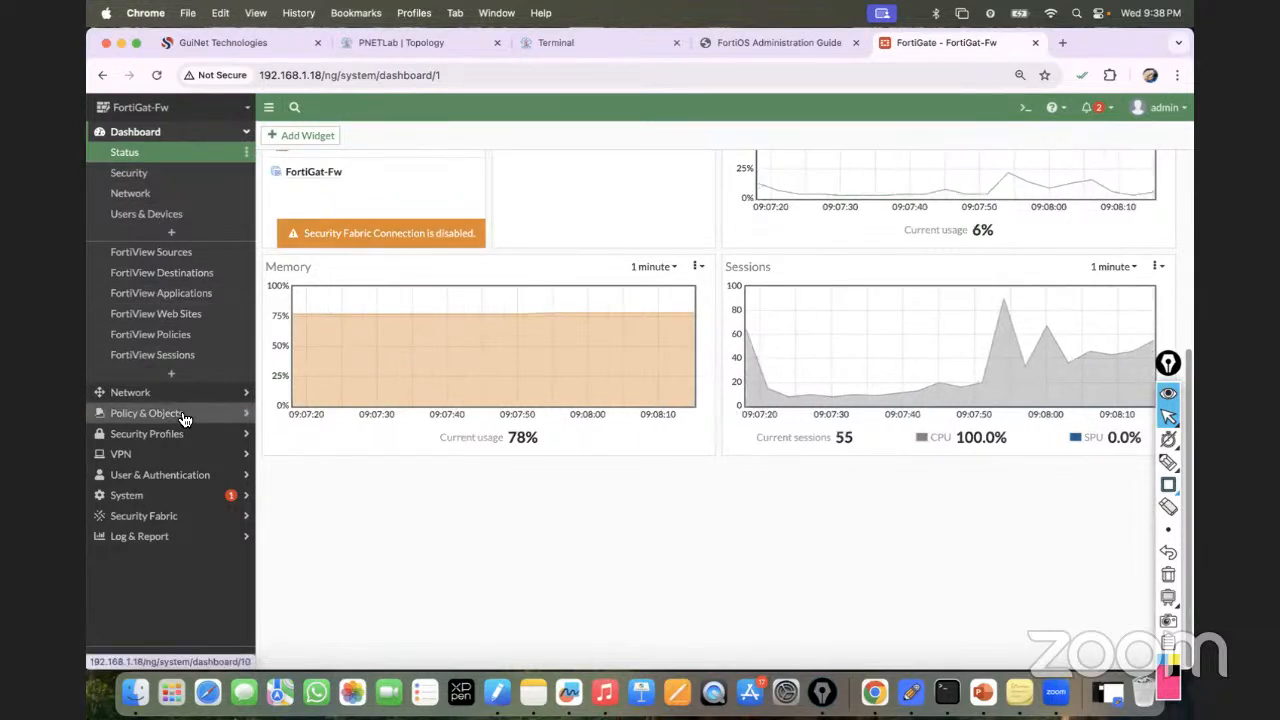
Check the Forward, Local, Sniffer Traffic and Event logs twice, ending on empty Forward Traffic.
left_click(180, 536)
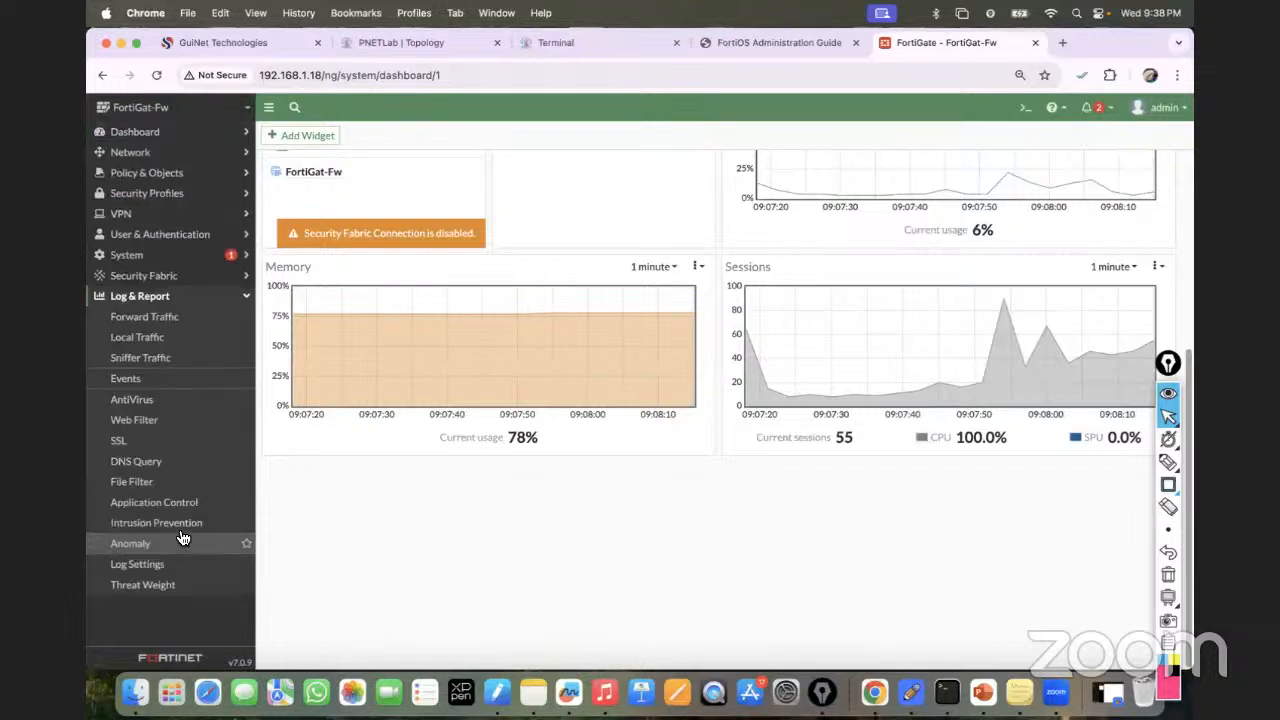
left_click(158, 319)
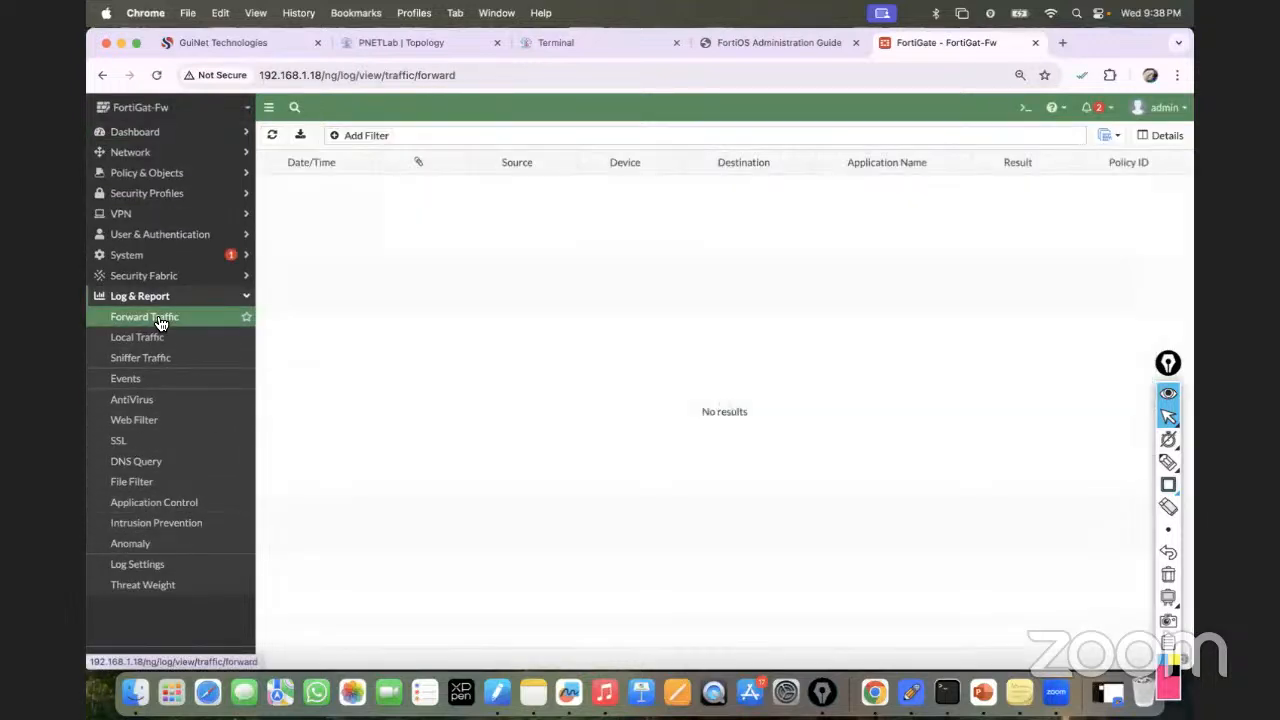
left_click(155, 342)
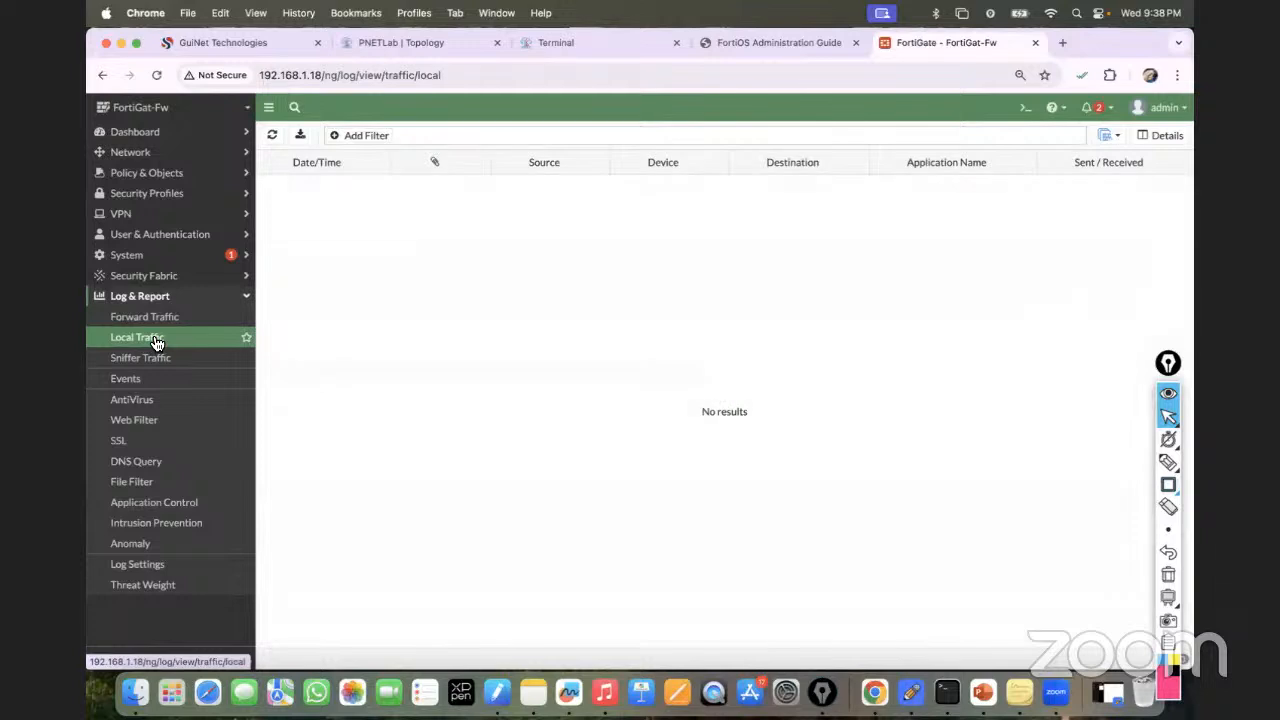
left_click(157, 359)
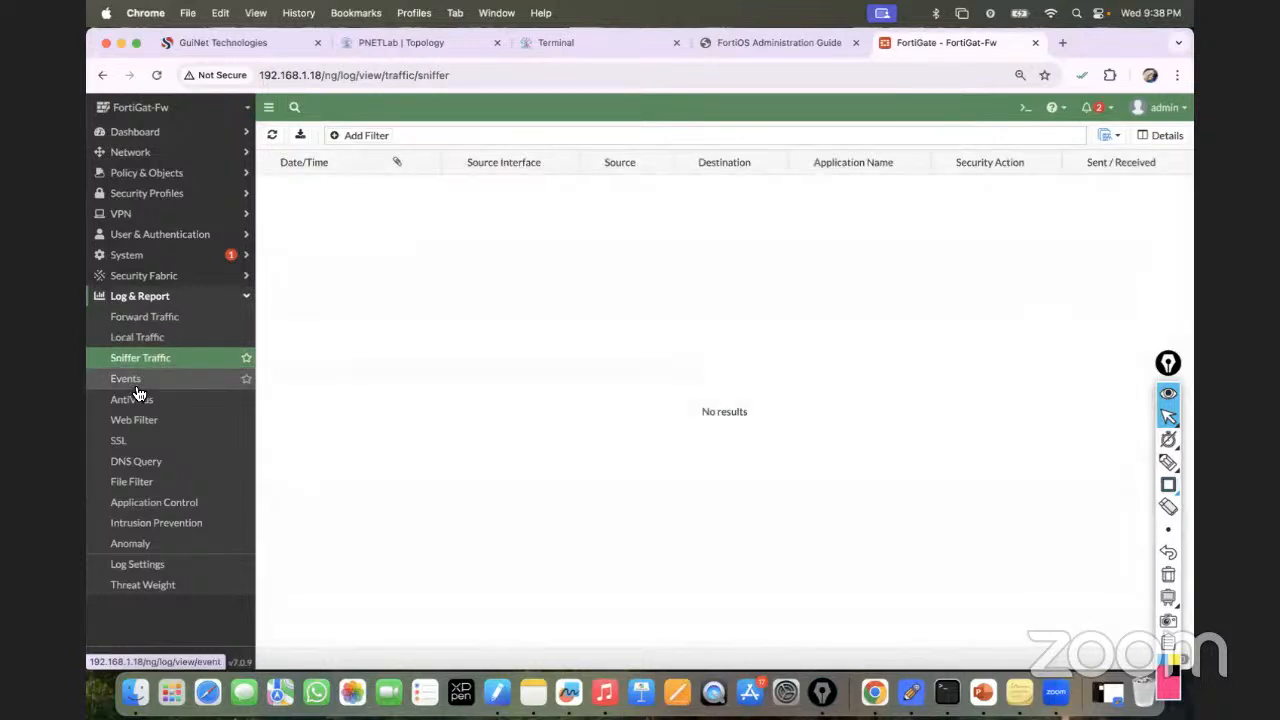
left_click(138, 389)
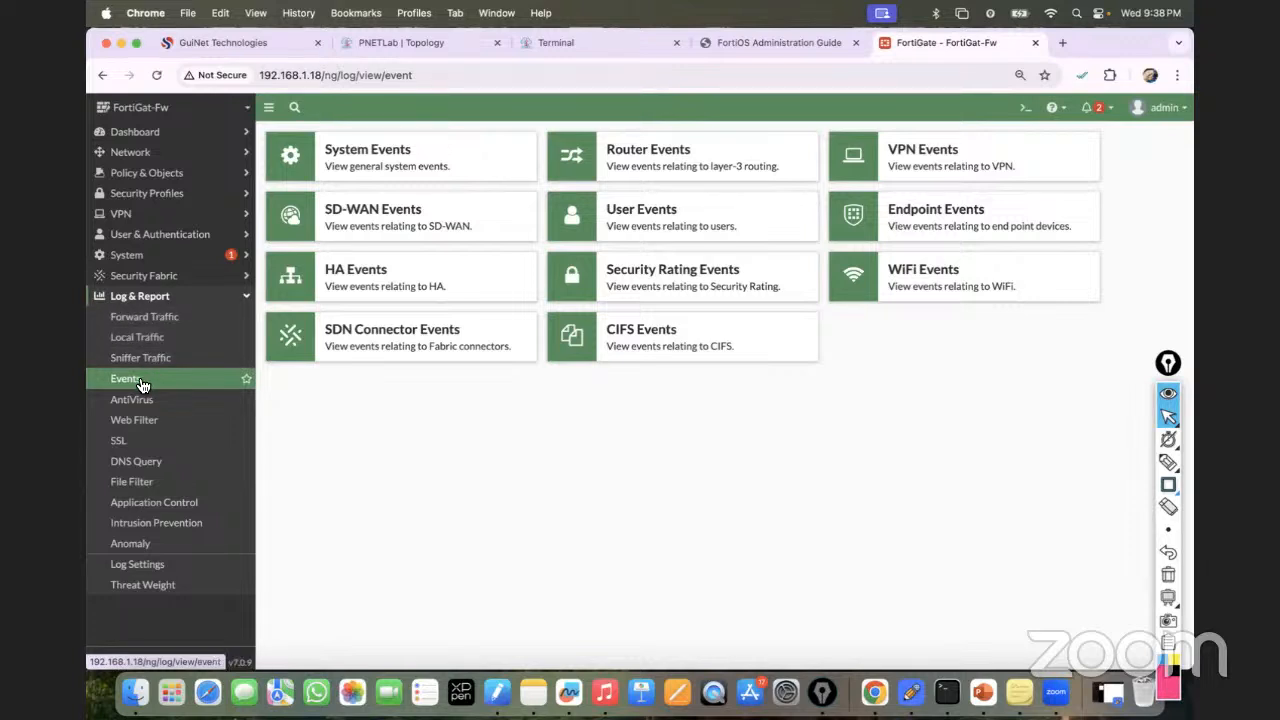
left_click(145, 318)
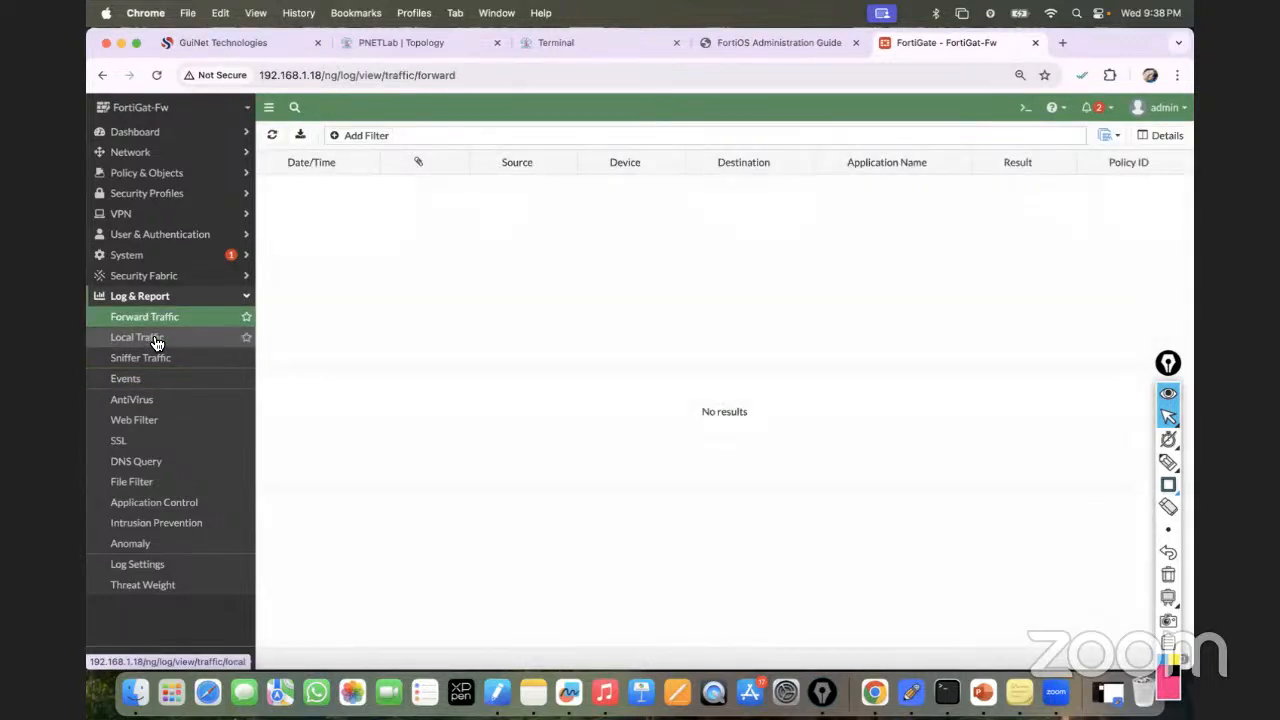
left_click(155, 340)
left_click(148, 358)
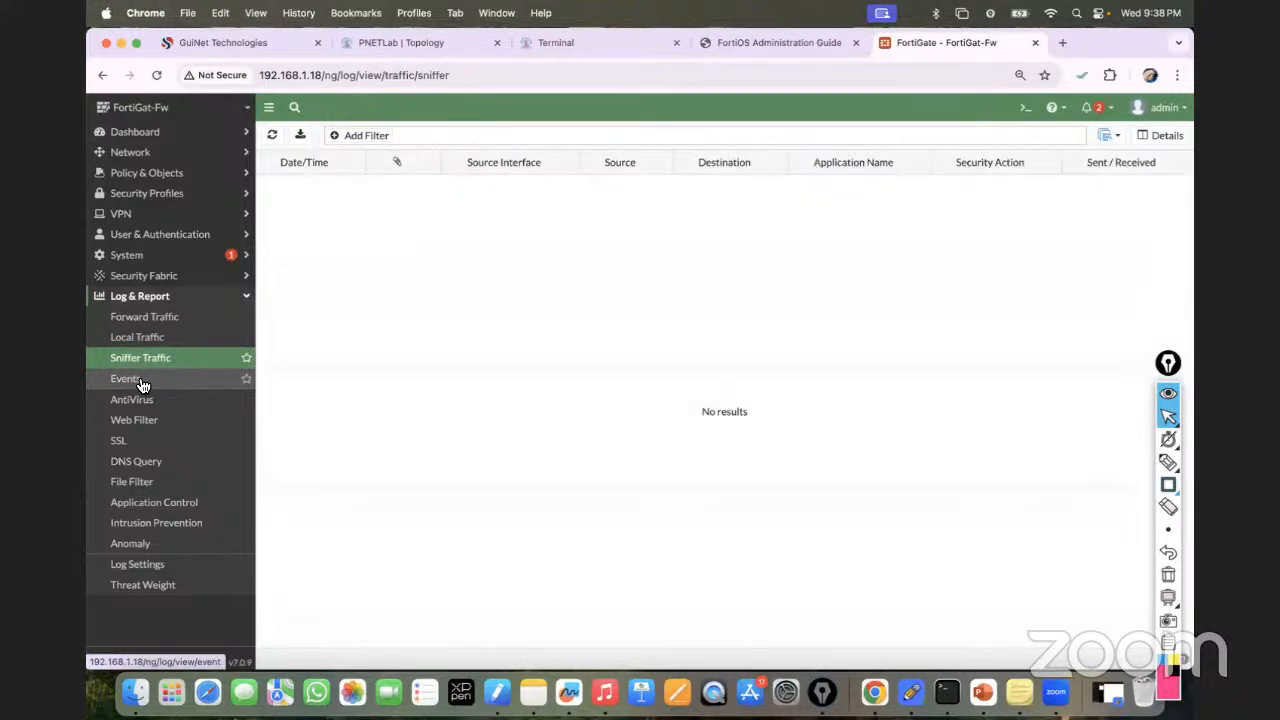
left_click(141, 381)
left_click(144, 322)
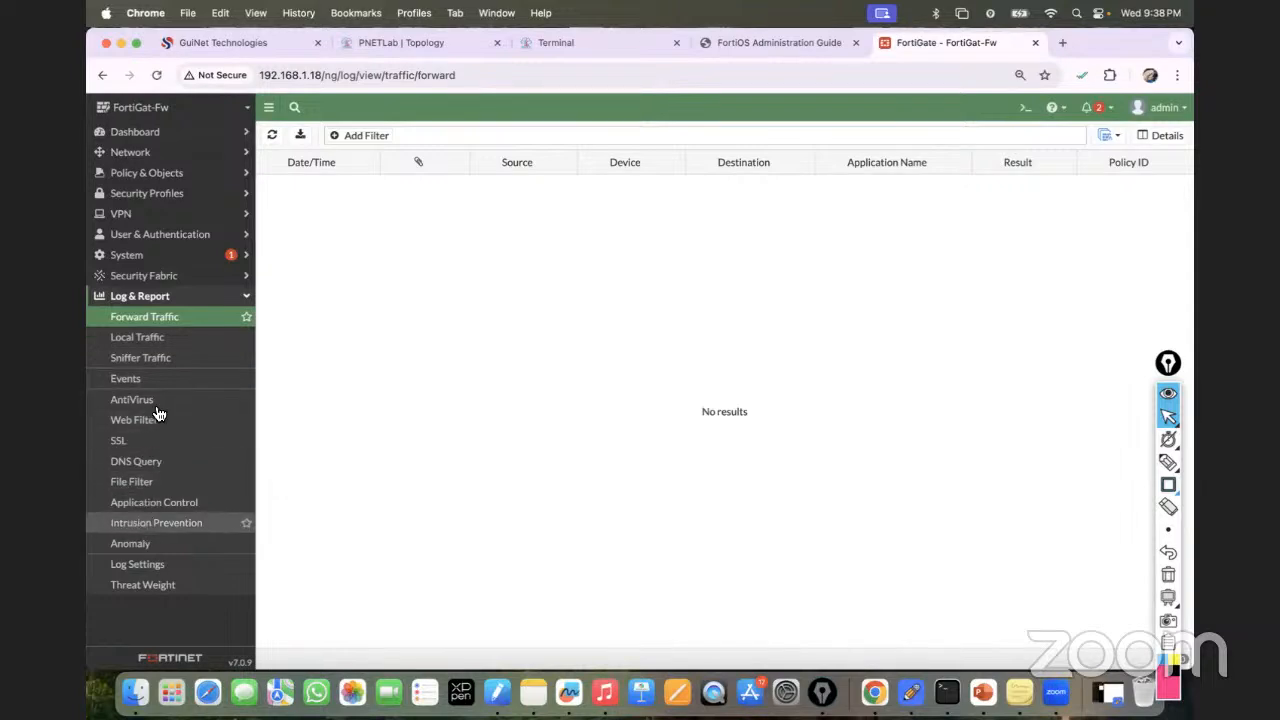
Find ICMP sessions from 10.10.10.10 to 20.20.20.20 in FortiView, then recheck VPC5's ping.
left_click(200, 131)
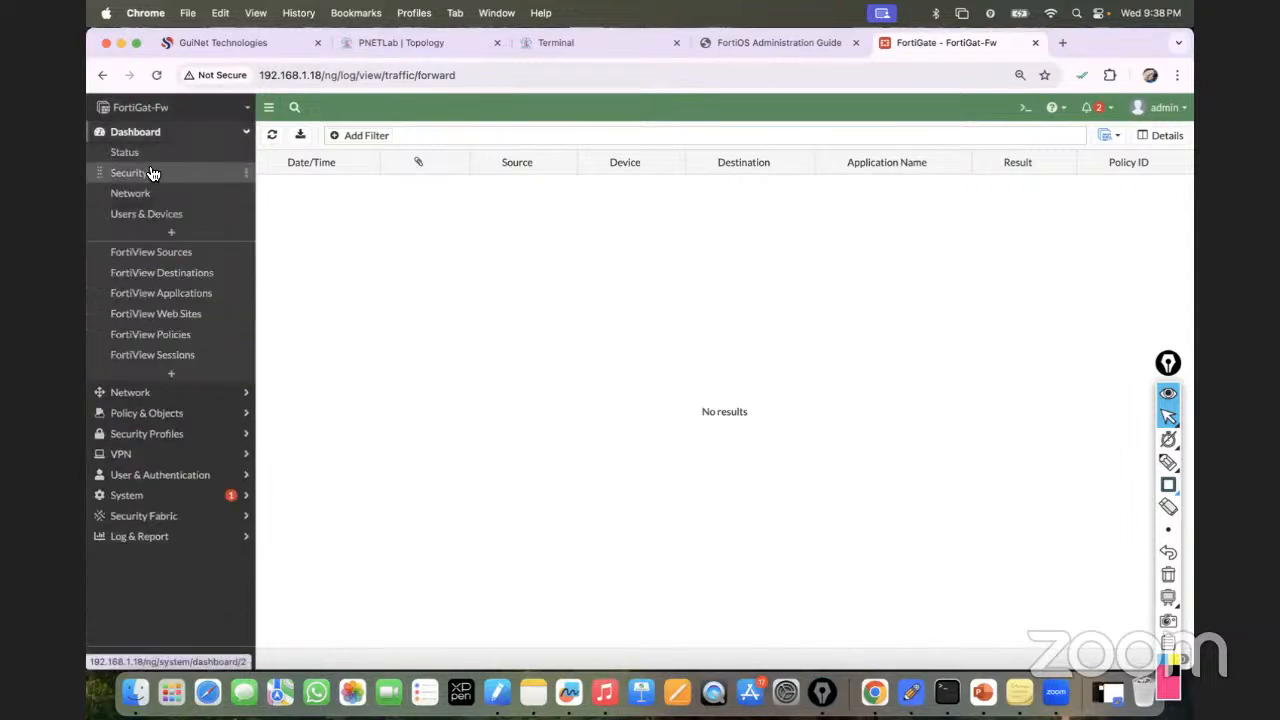
left_click(150, 196)
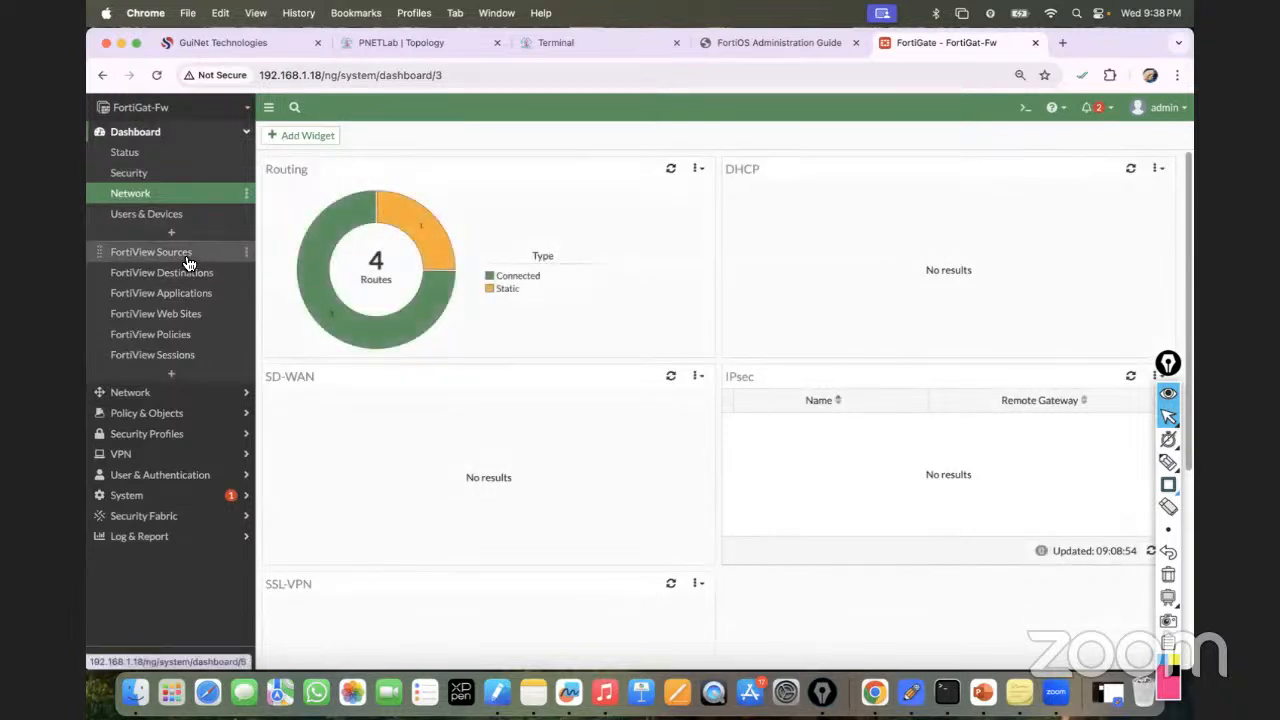
left_click(188, 262)
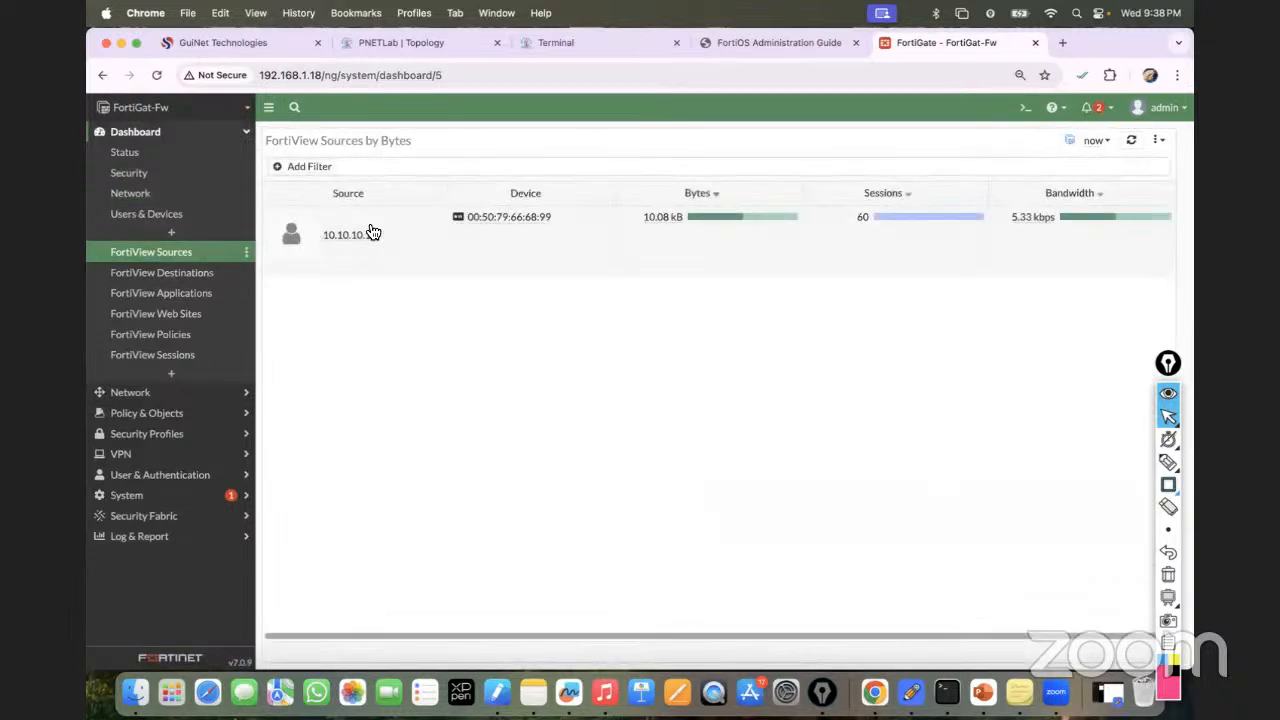
mouse_move(364, 240)
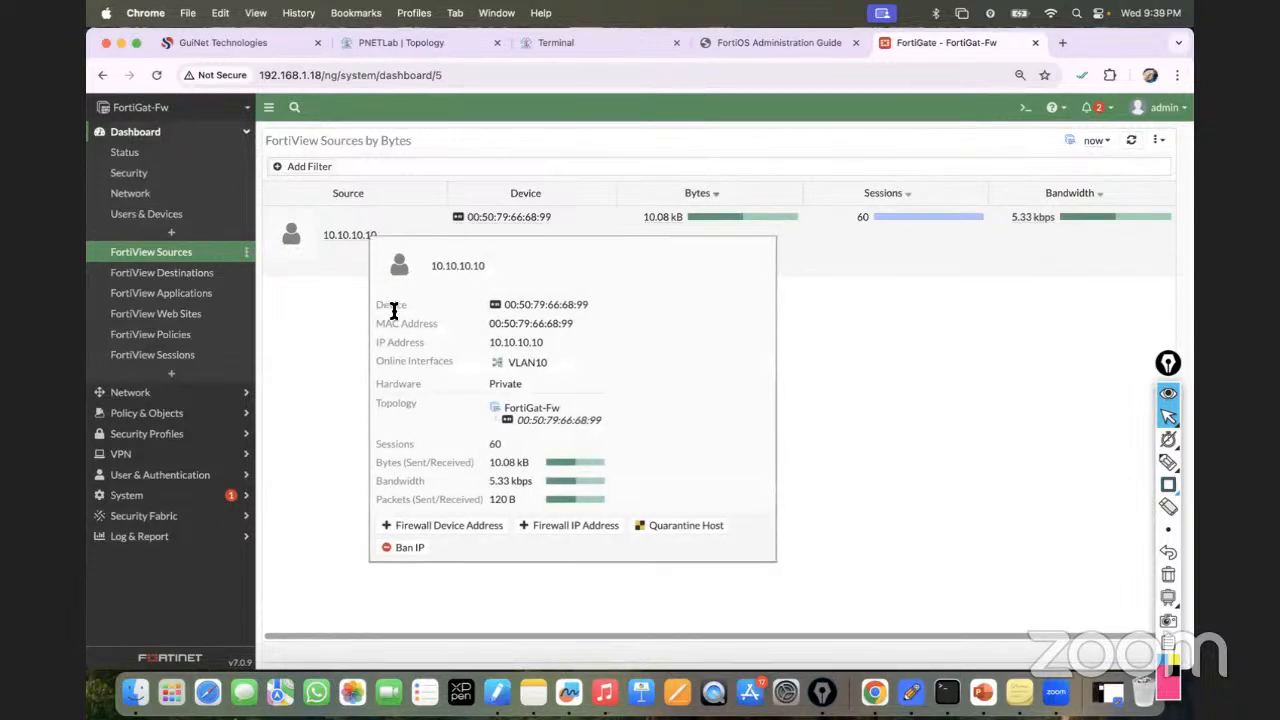
left_click(176, 362)
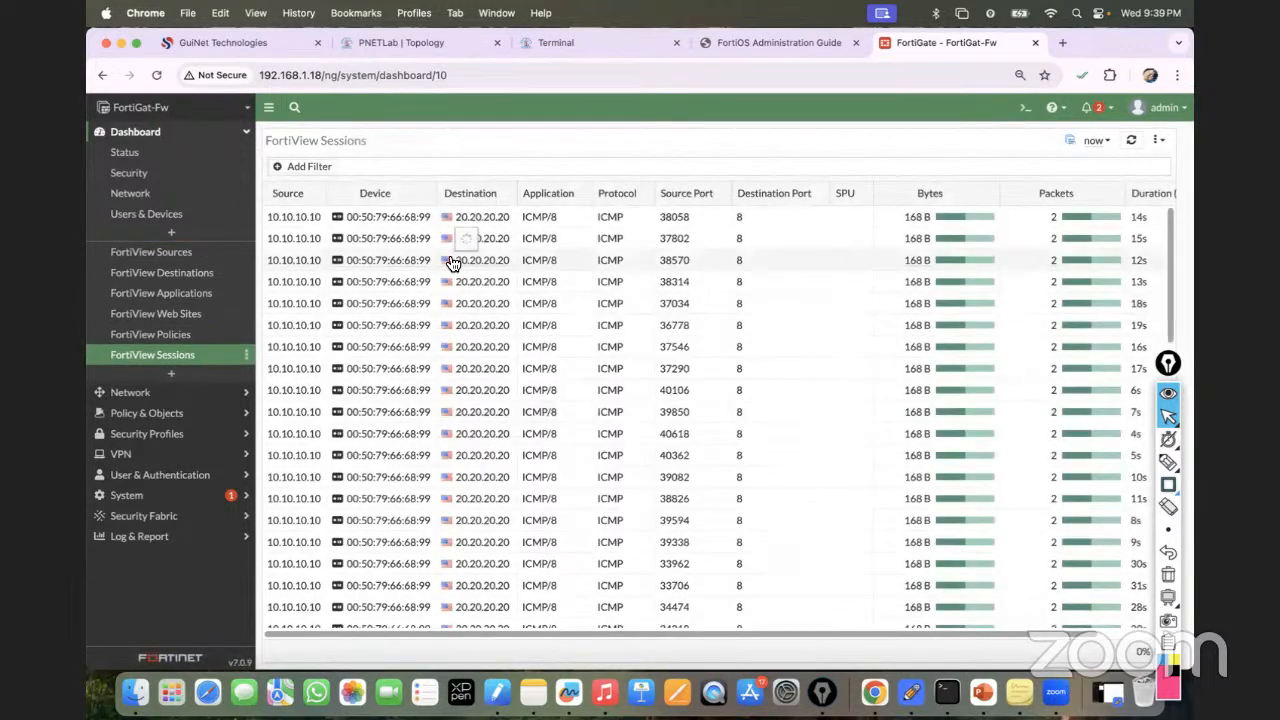
mouse_move(511, 234)
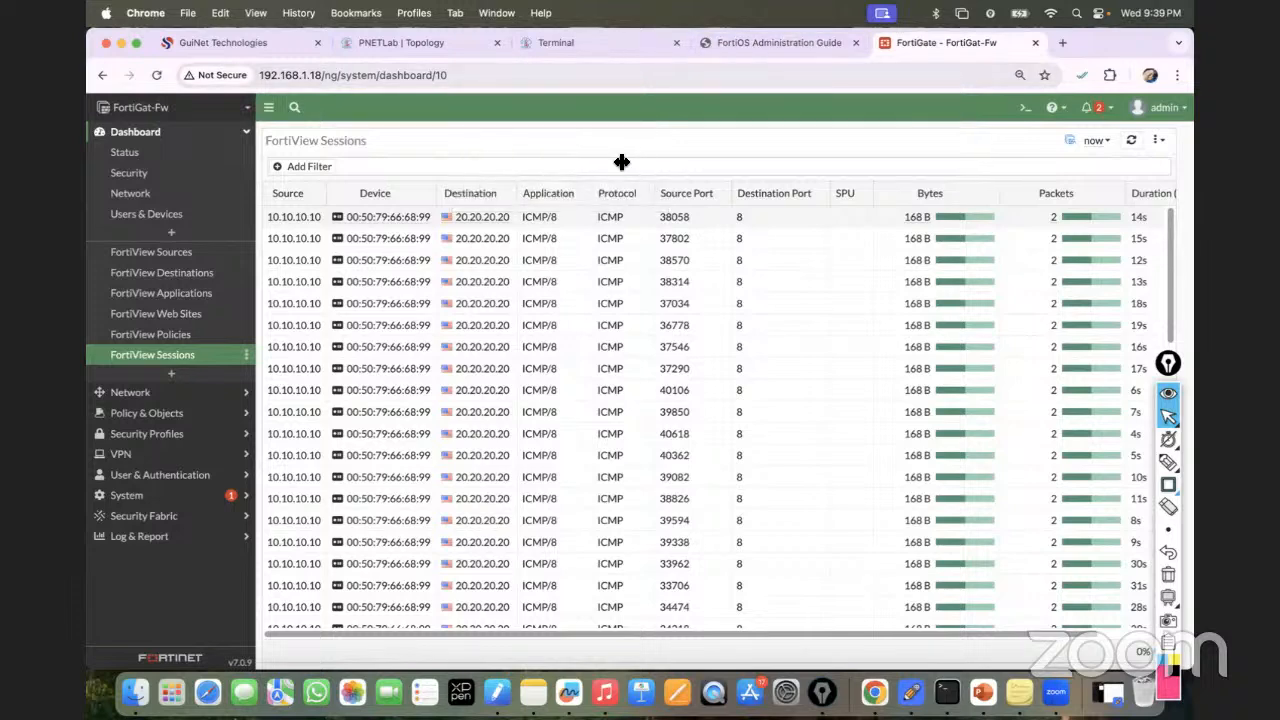
left_click(561, 45)
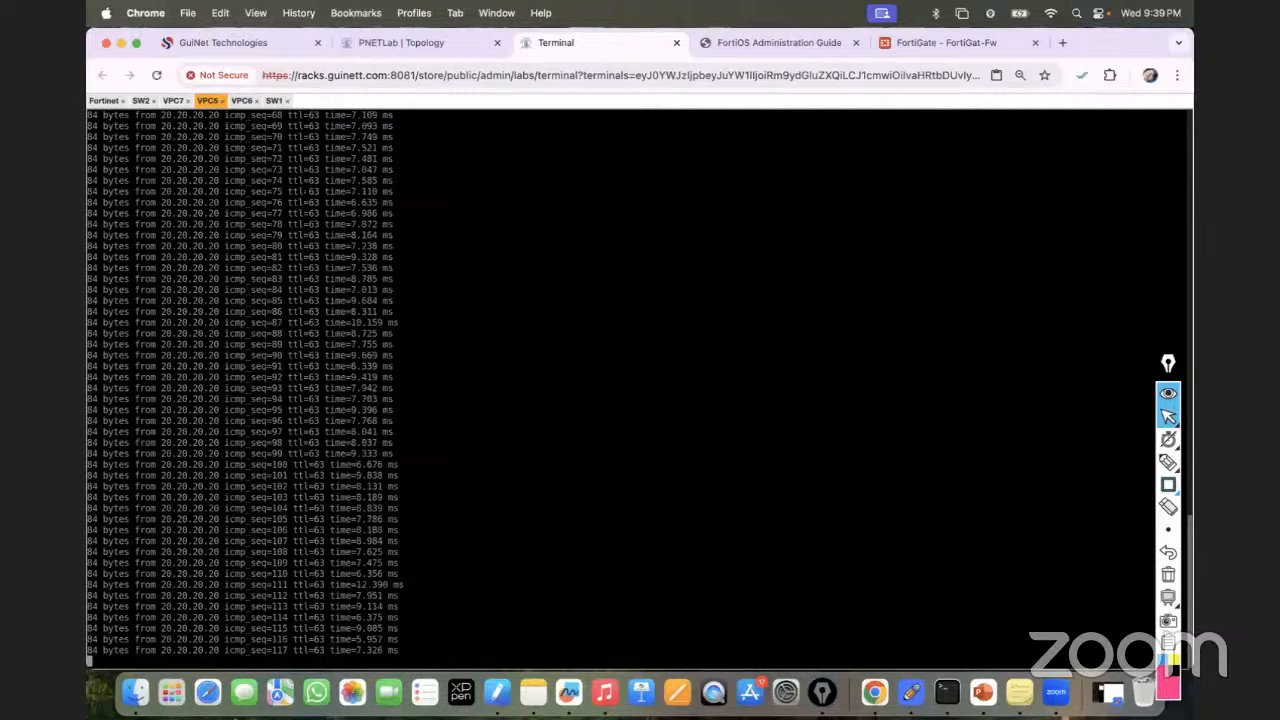
Stop VPC5's ping and rerun ping 10.10.10.10 from VPC6, which times out.
key("ctrl+c")
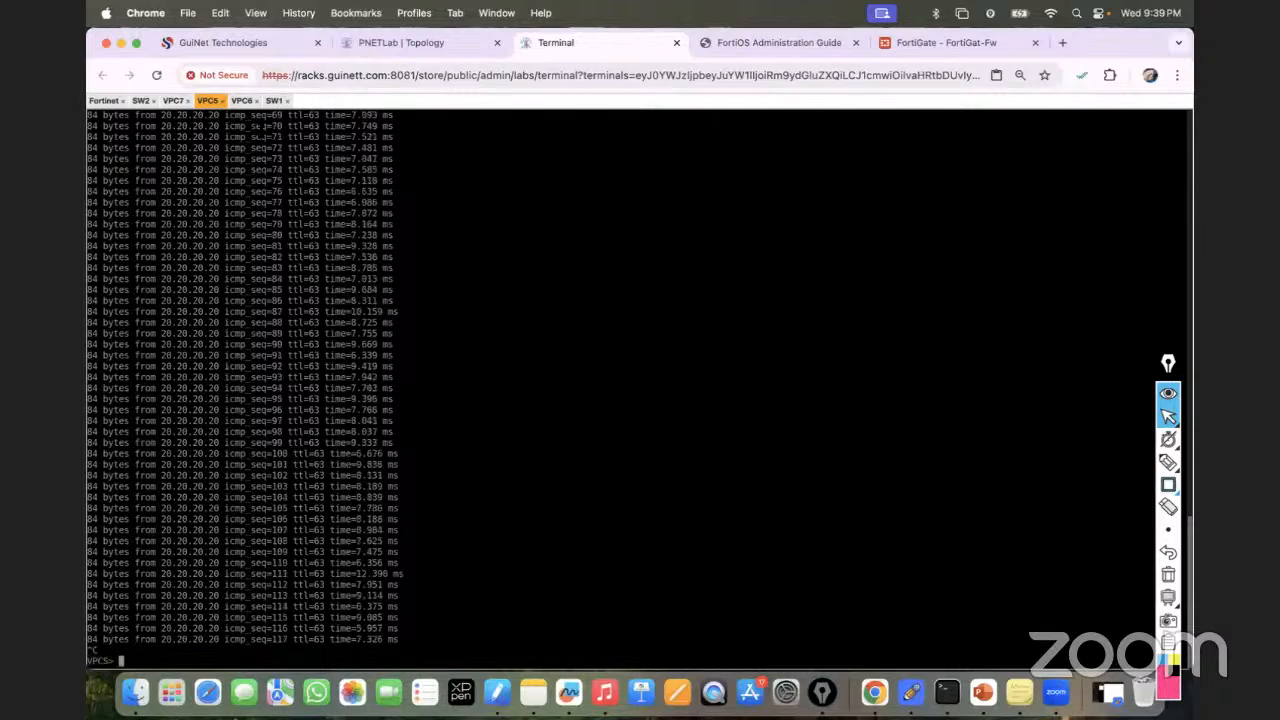
left_click(242, 100)
key("Up")
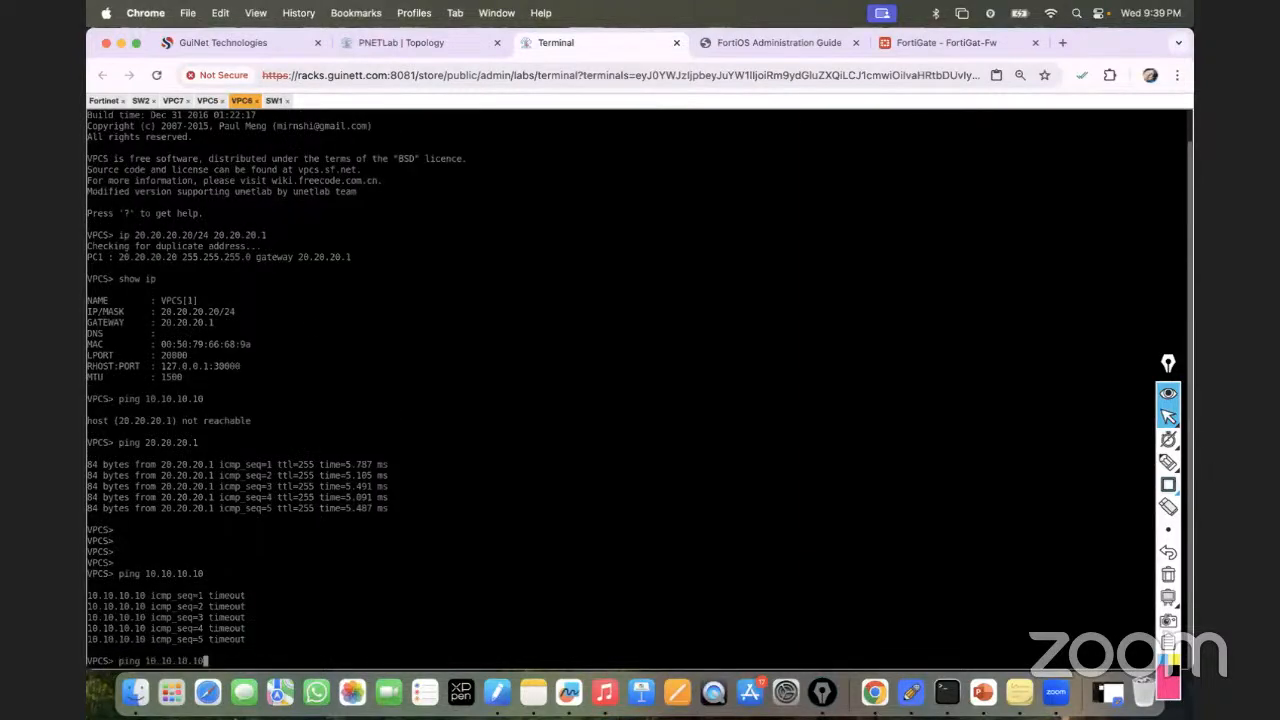
key("Return")
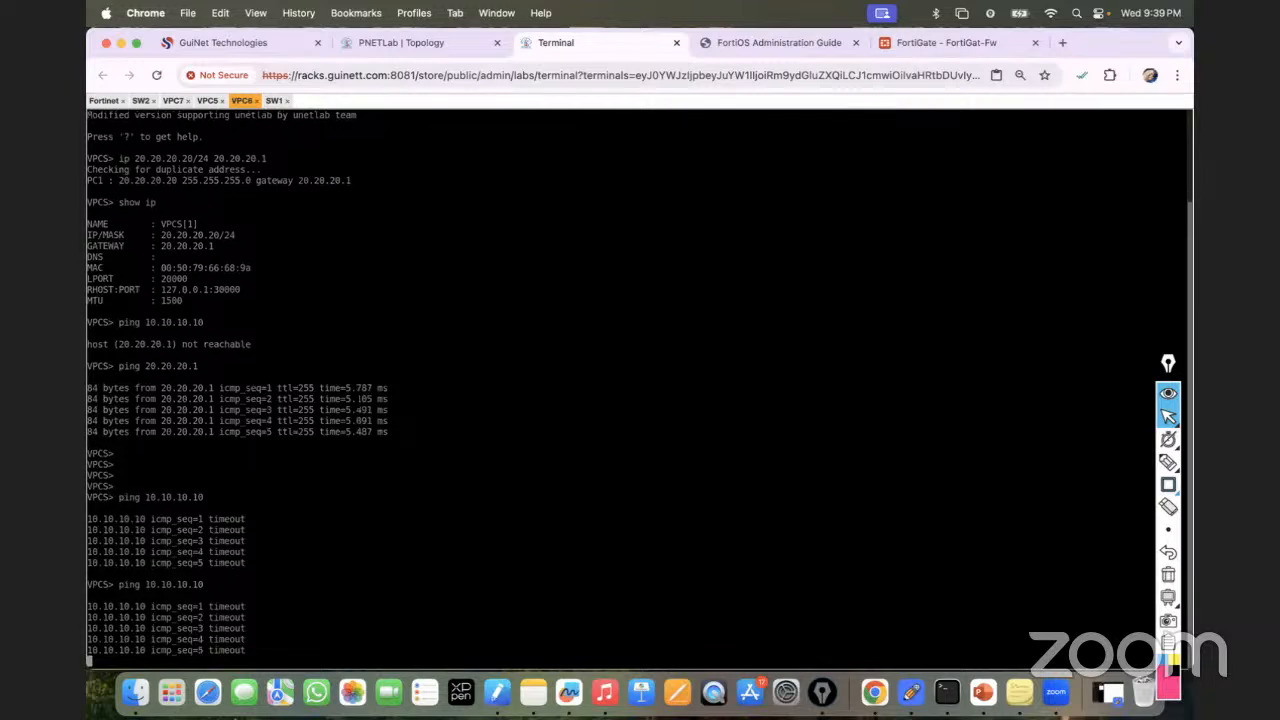
left_click(937, 44)
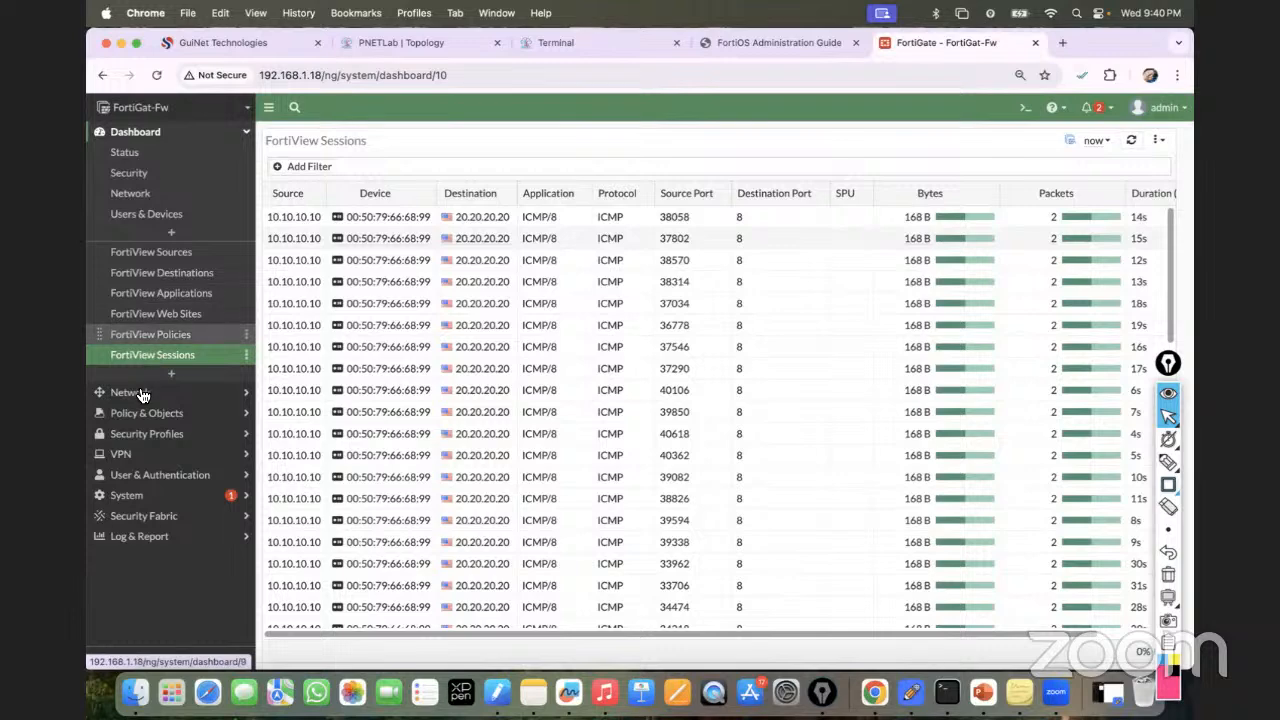
In Firewall Policy, inspect VLAN10-to-VLAN20-Policy's options, then begin a blank new policy.
left_click(138, 416)
left_click(143, 197)
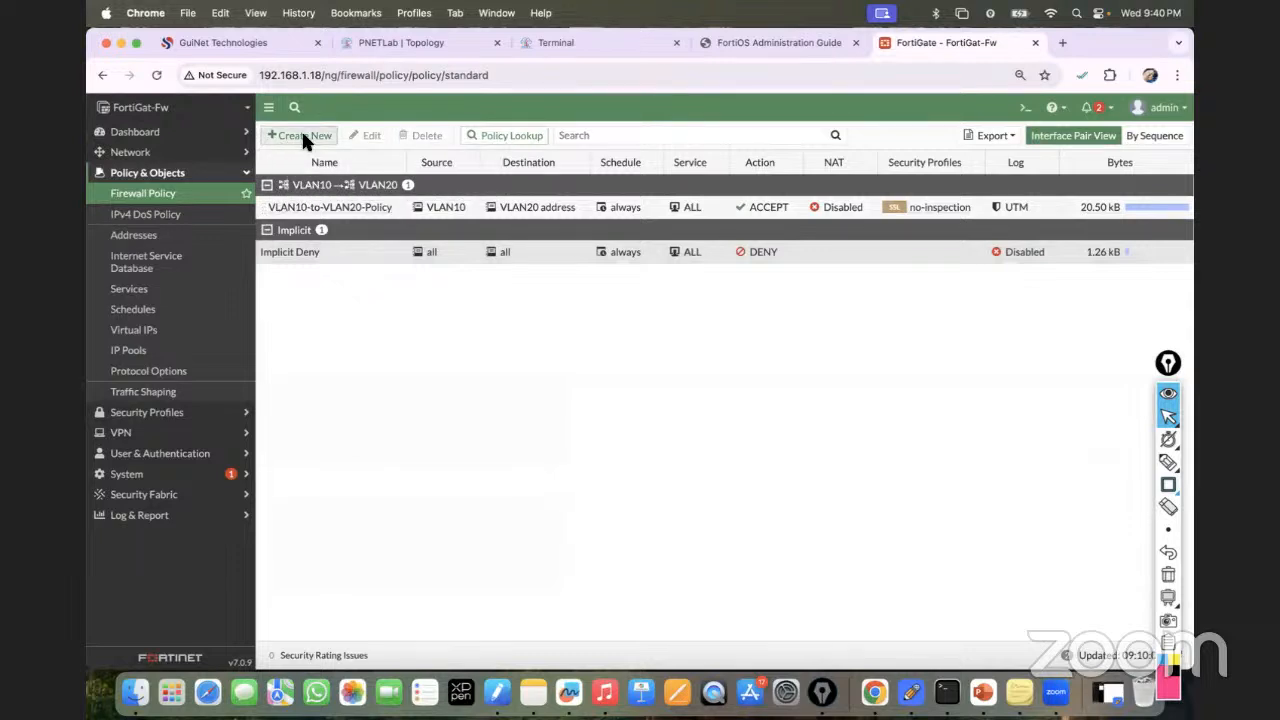
left_click(277, 207)
right_click(315, 208)
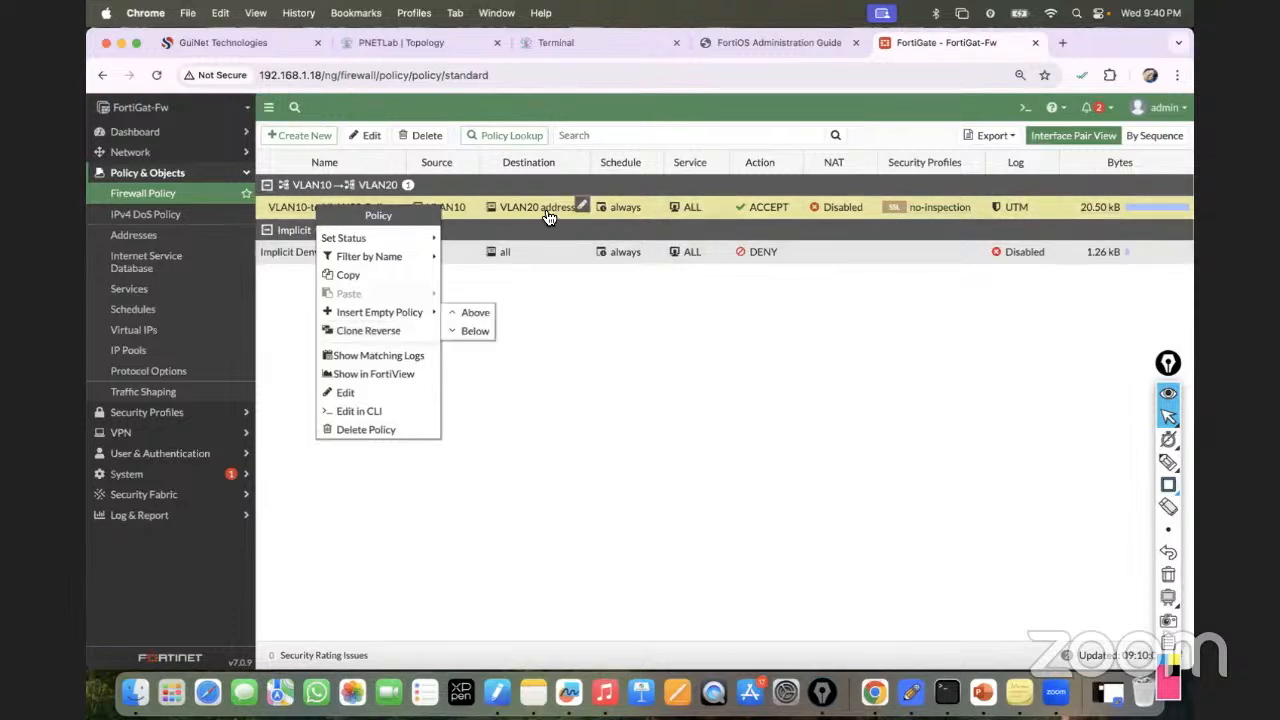
left_click(555, 301)
mouse_move(441, 221)
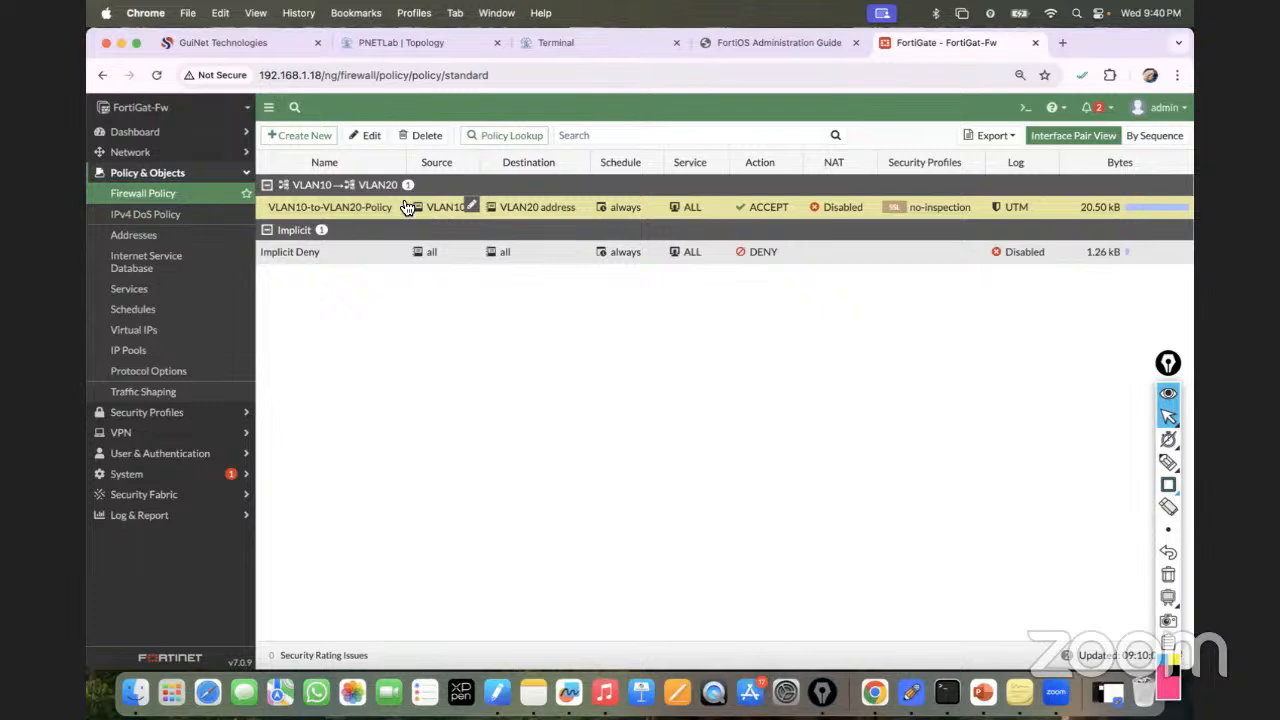
left_click(291, 136)
left_click(393, 173)
Name the policy 'VLAN20-to-VLAN10_Poloicic' with incoming interface VLAN20 and outgoing VLAN10.
type("V")
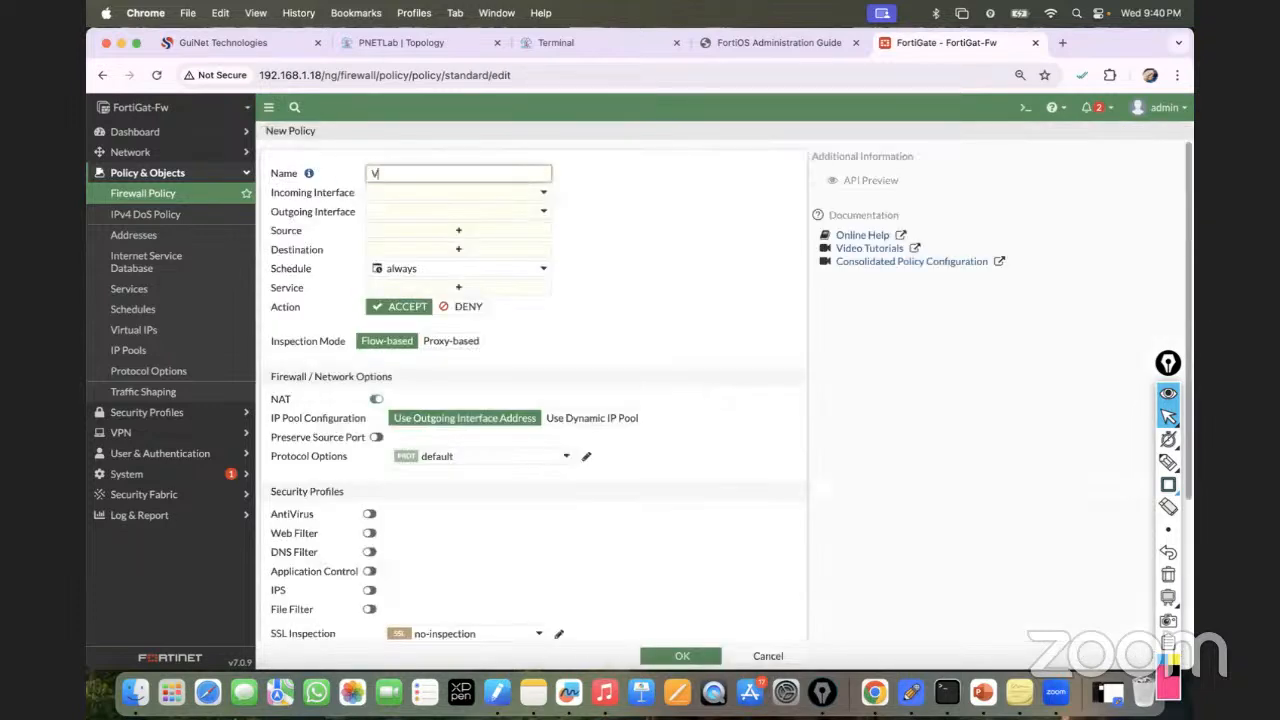
type("LAN20-to-VLAN10_Poloicy")
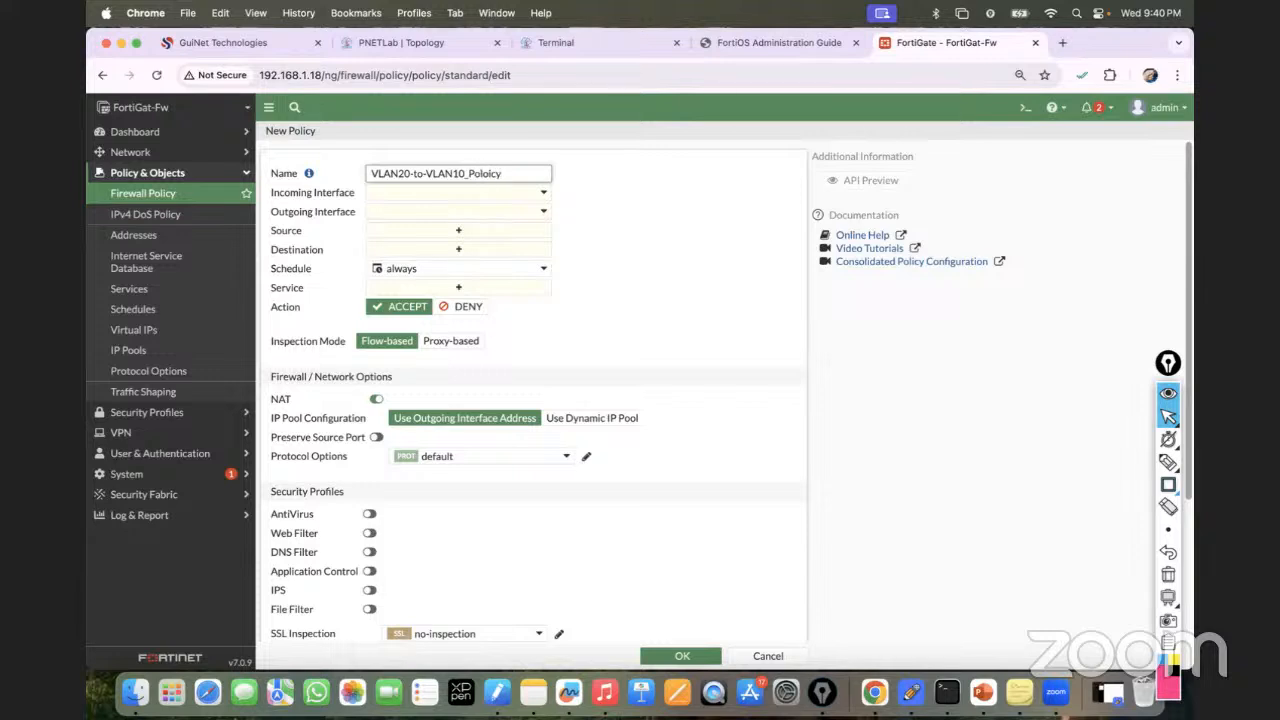
type("ic")
left_click(412, 194)
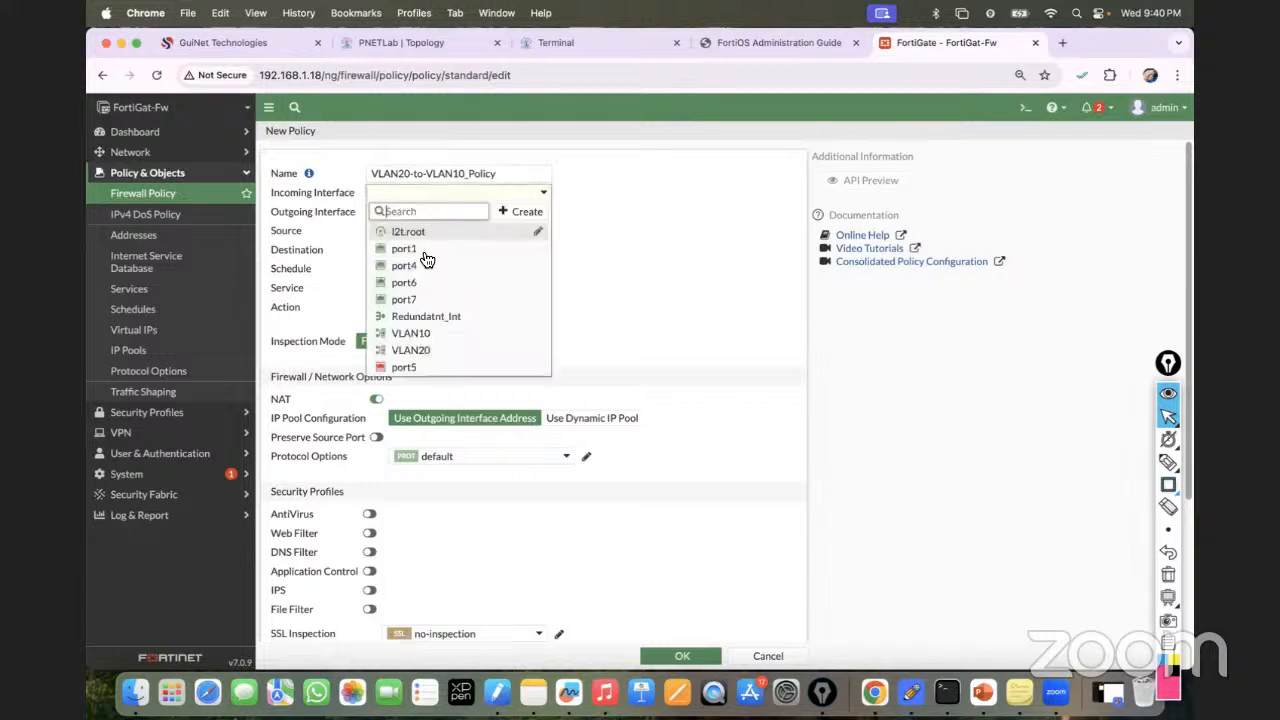
left_click(411, 350)
left_click(412, 212)
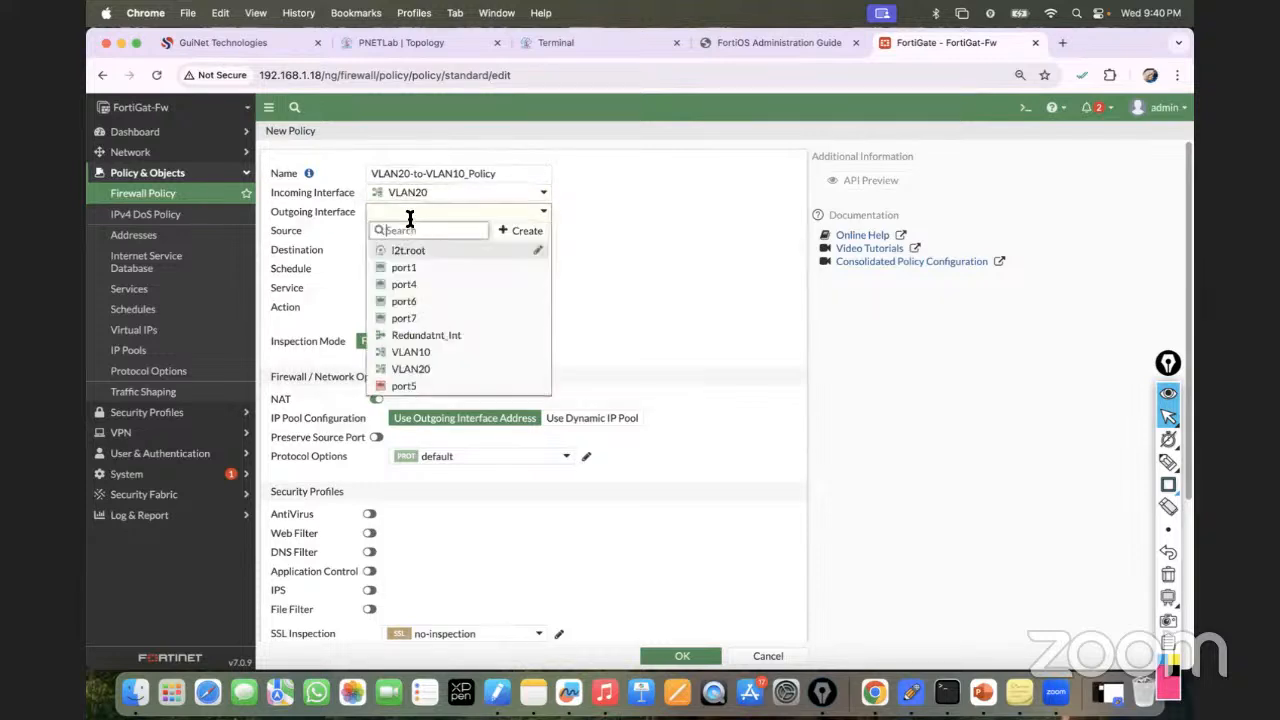
left_click(420, 356)
Set source VLAN20 address, destination VLAN10 address, service ALL, NAT off, and save.
left_click(458, 230)
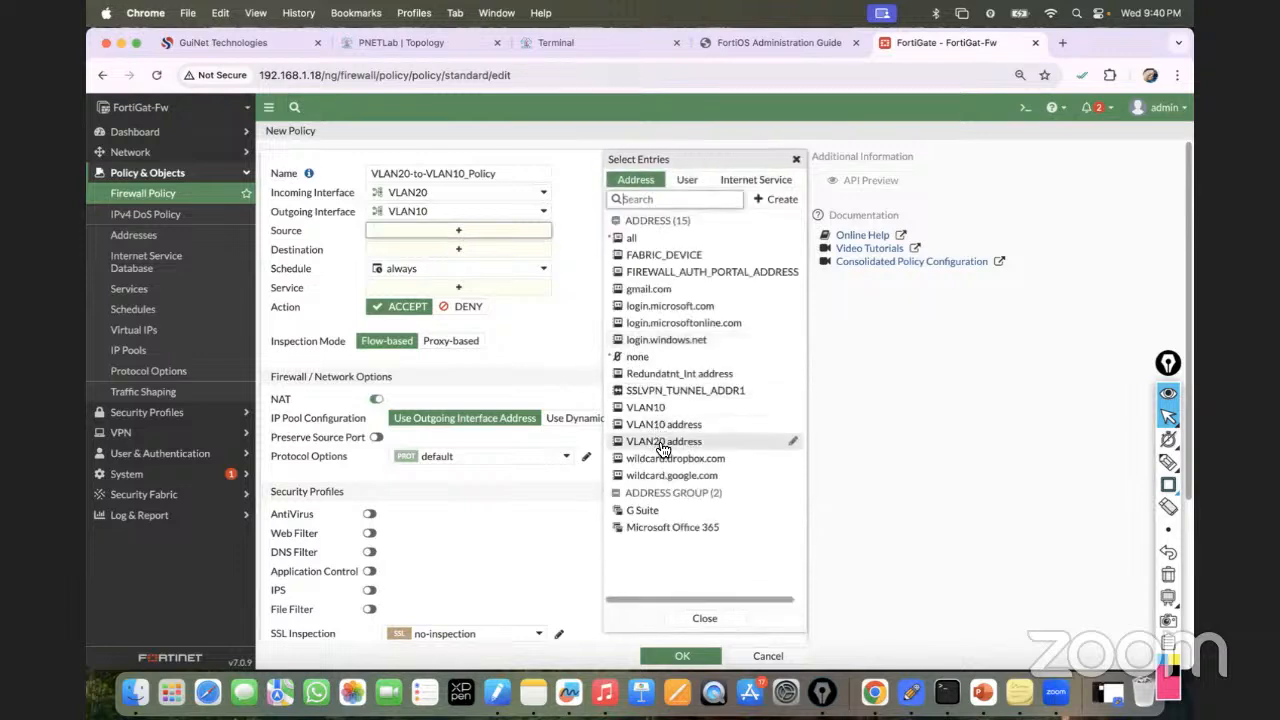
left_click(662, 443)
left_click(476, 266)
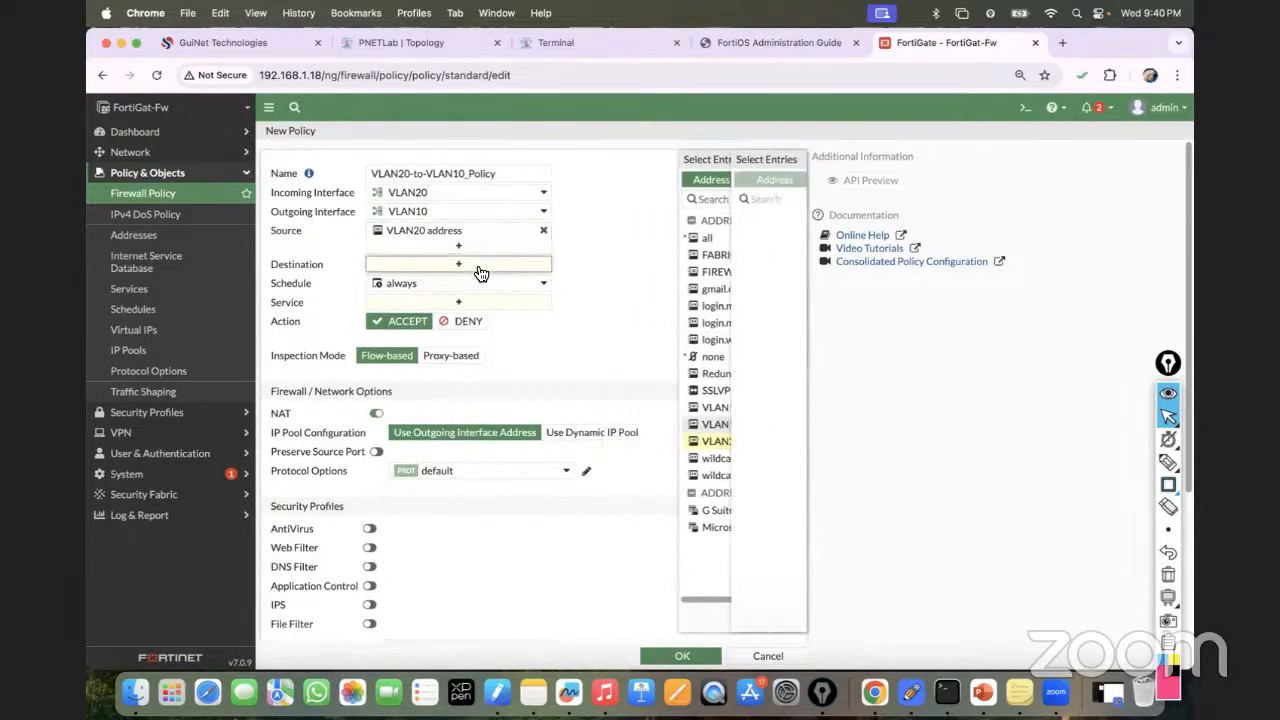
left_click(680, 424)
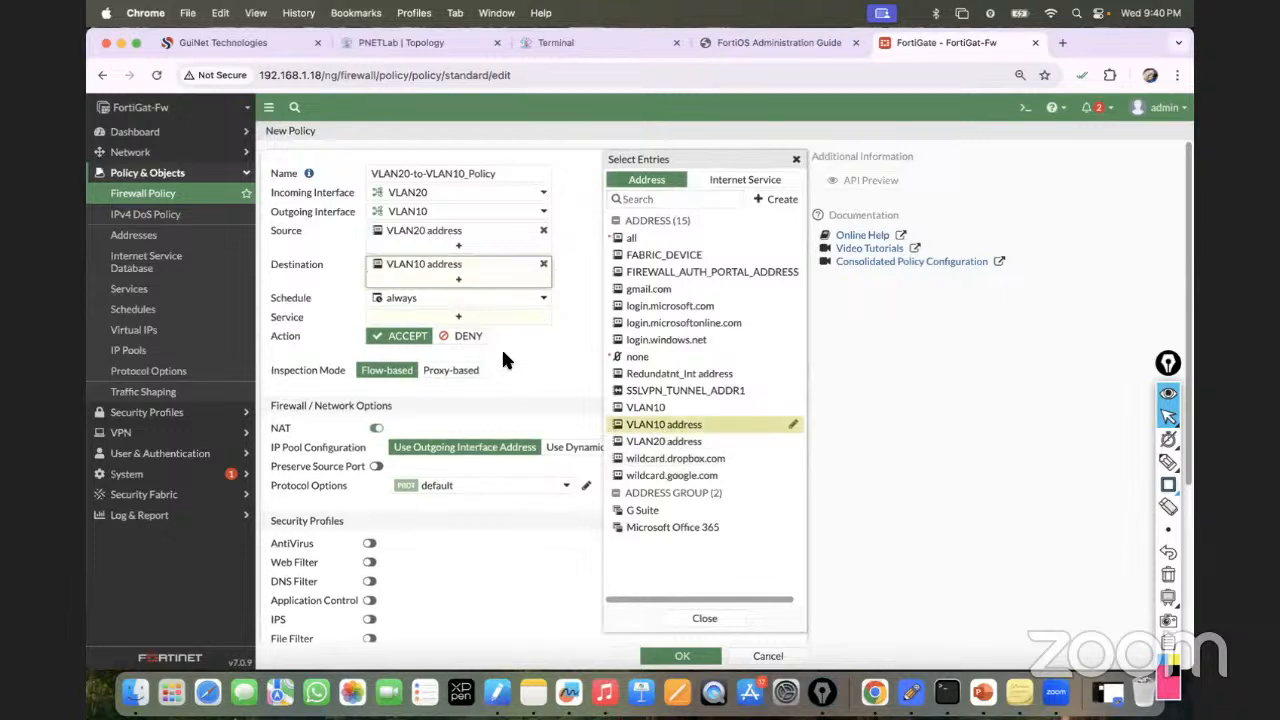
left_click(460, 318)
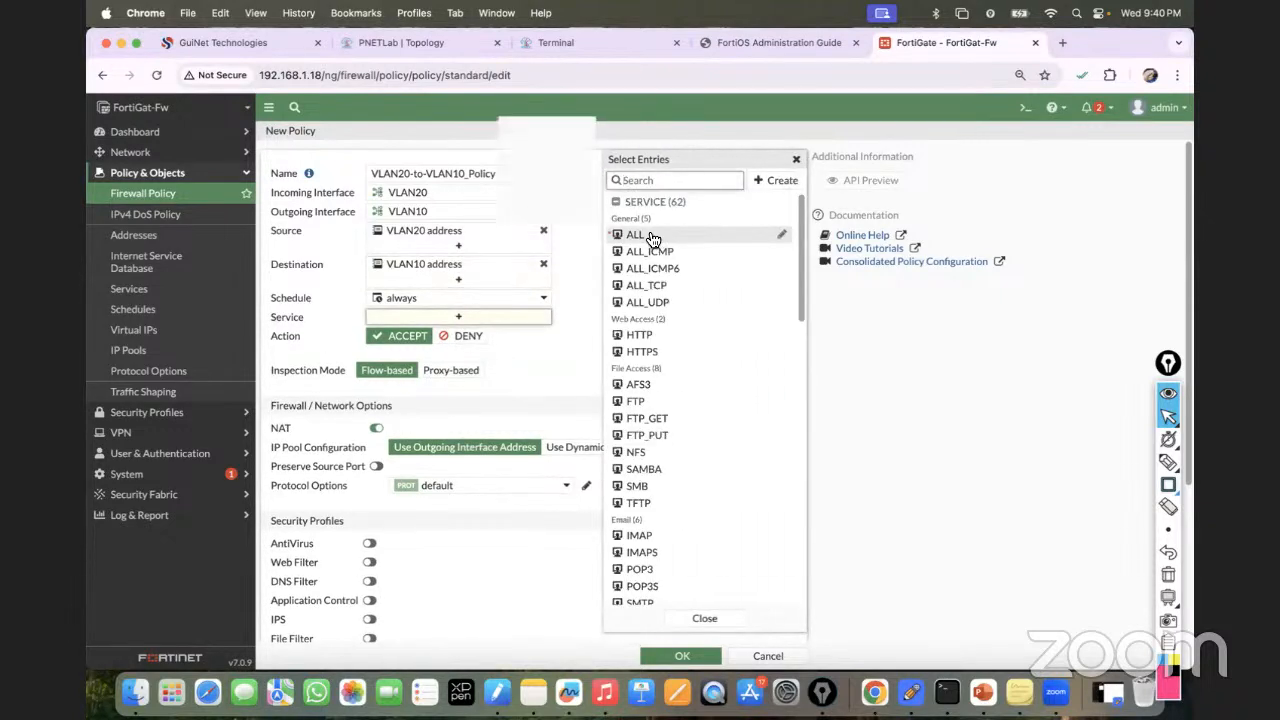
left_click(636, 234)
left_click(376, 442)
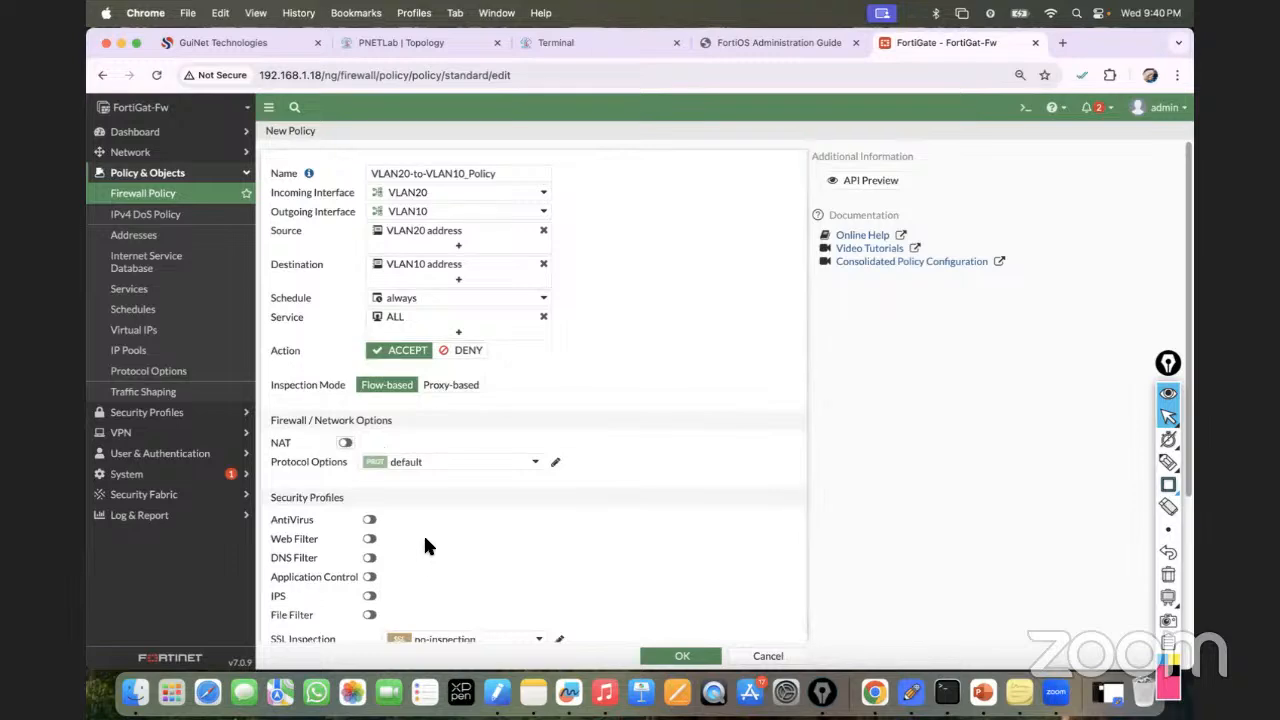
scroll(423, 533, "down", 3)
left_click(720, 656)
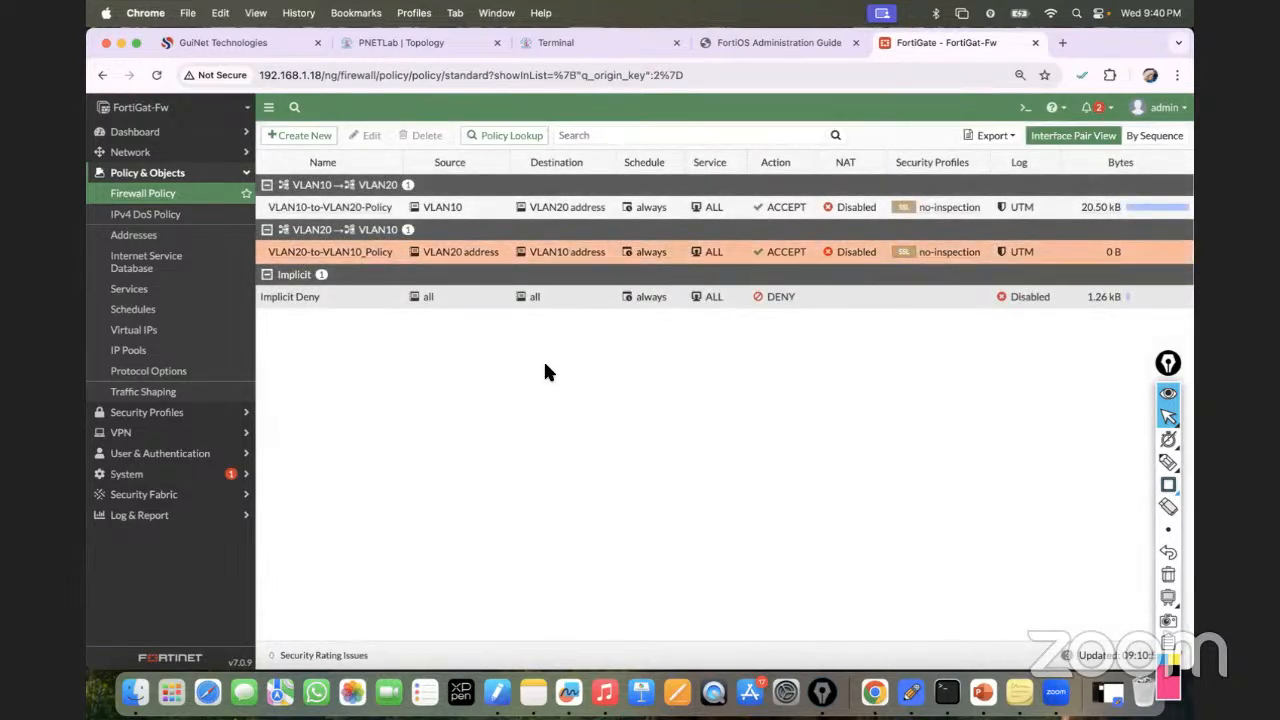
Review VLAN20-to-VLAN10_Policy's settings including SSL Inspection, then return to the PNETLab topology.
double_click(330, 254)
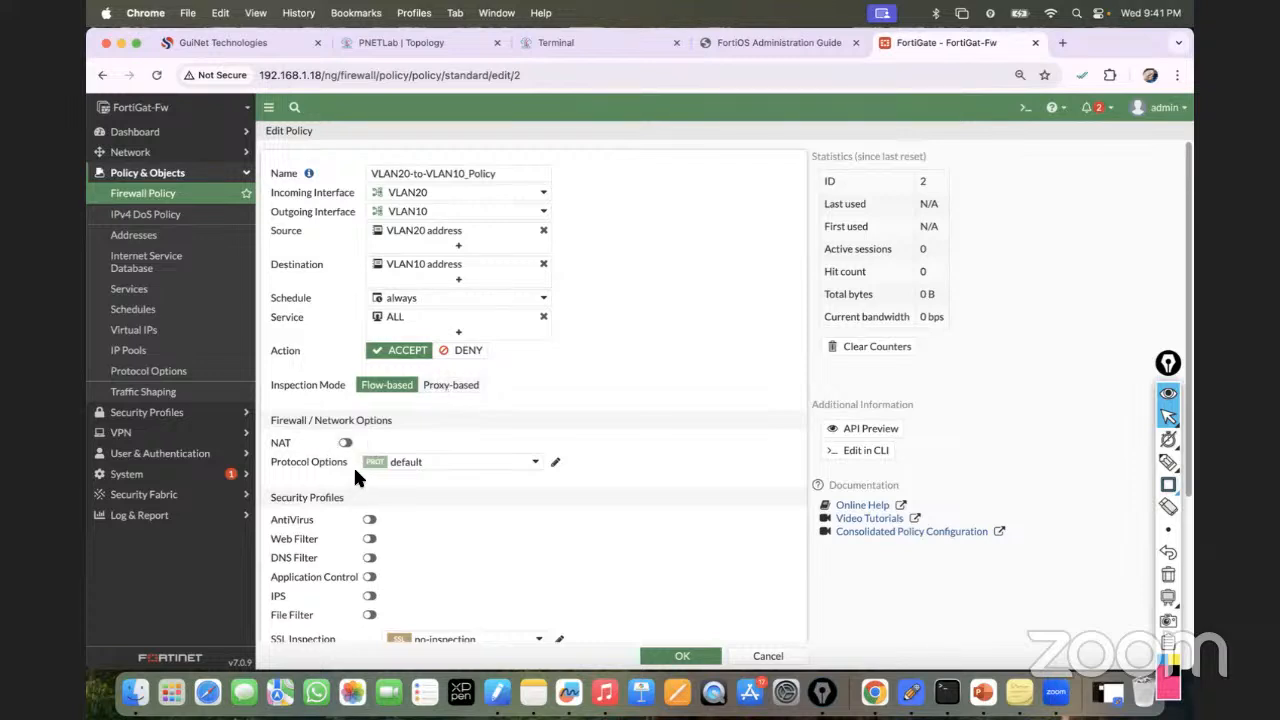
scroll(355, 490, "down", 3)
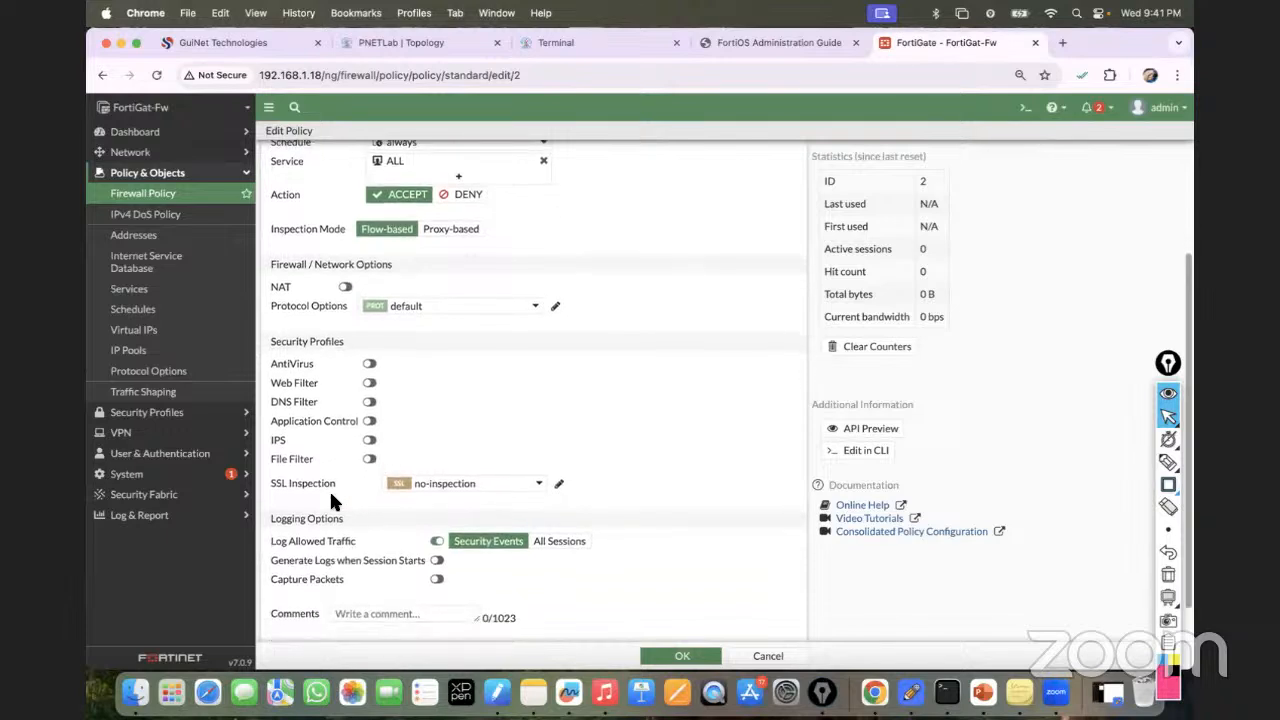
mouse_move(436, 493)
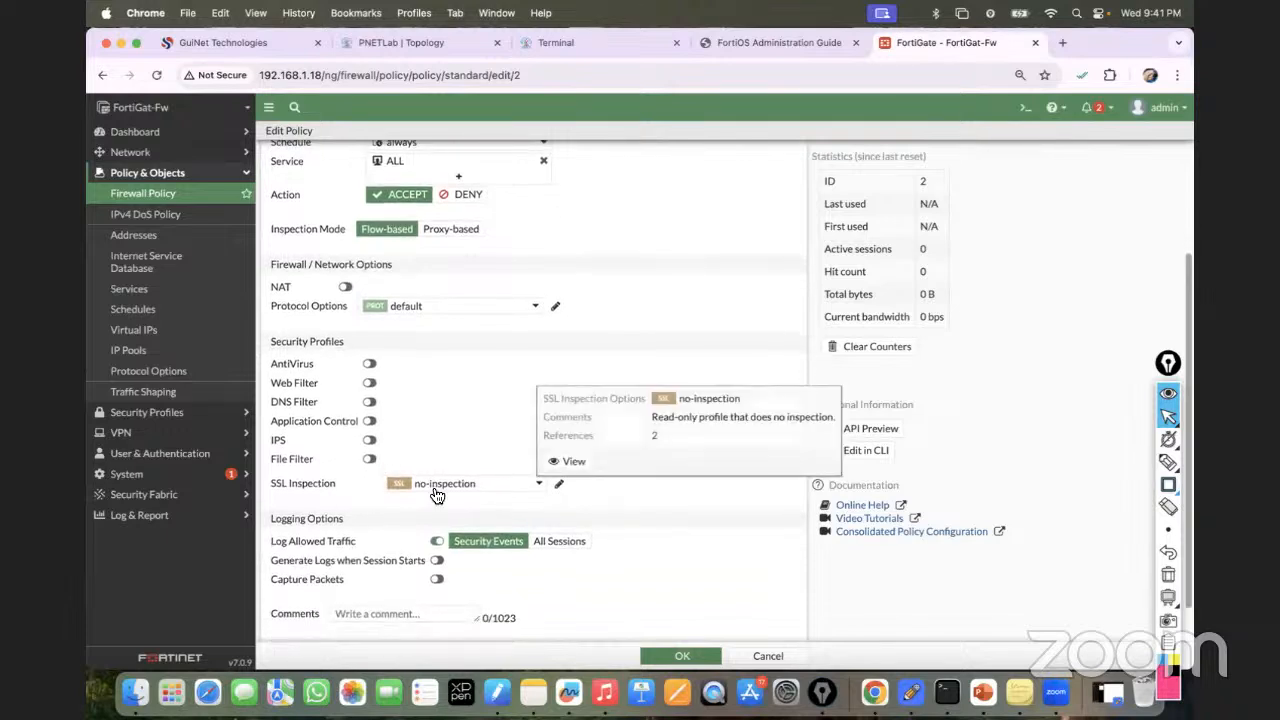
left_click(410, 43)
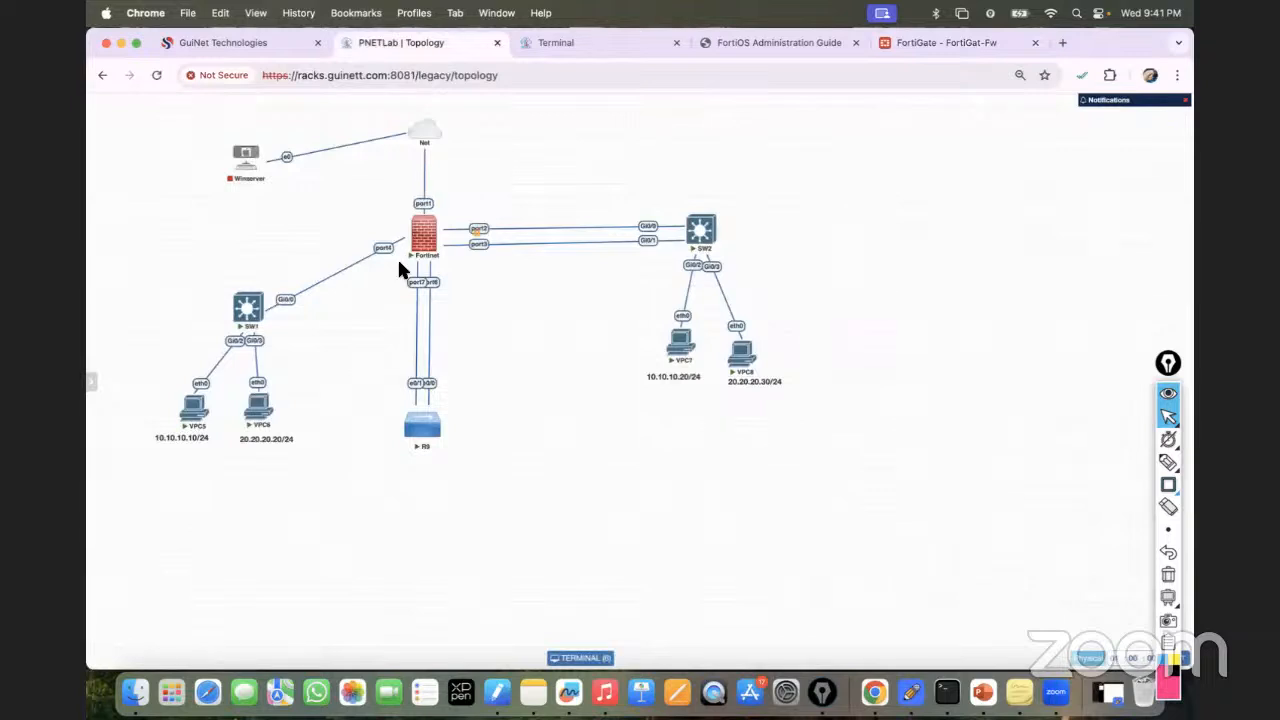
Return to the VLAN20-to-VLAN10_Policy edit page and review its ACCEPT, flow-based and NAT-off settings.
left_click(888, 45)
scroll(503, 338, "up", 3)
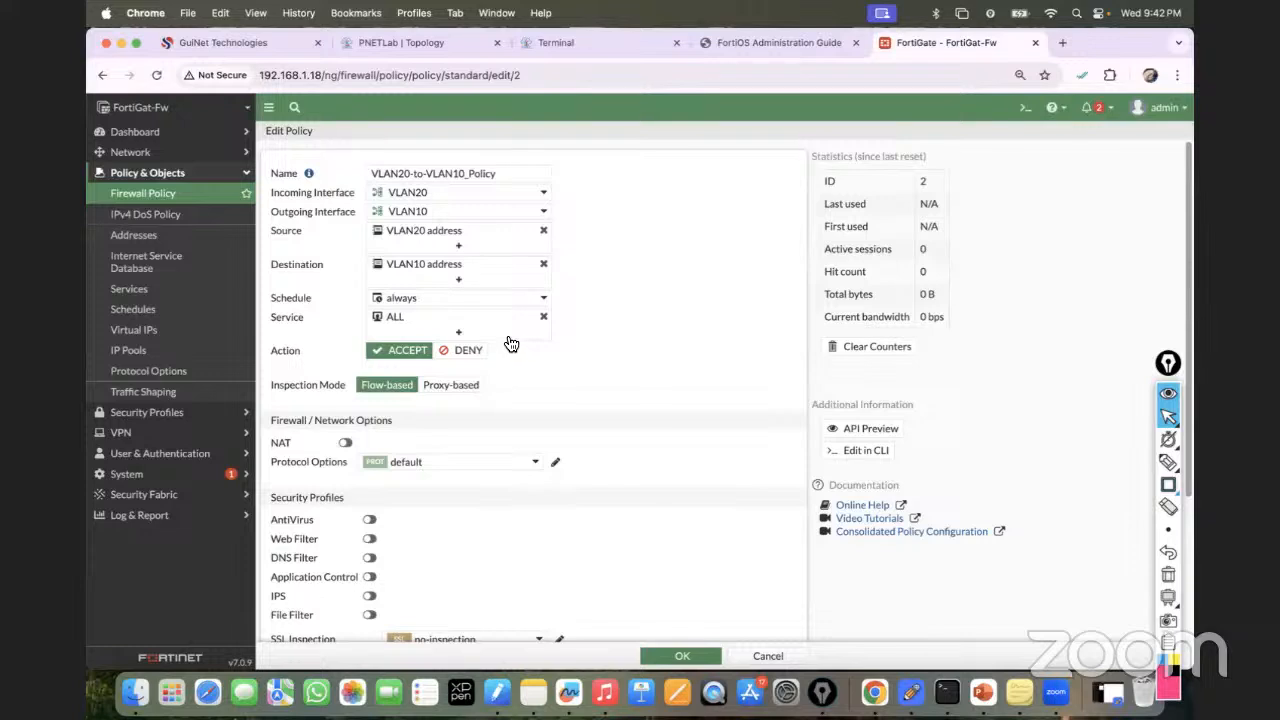
scroll(497, 353, "down", 1)
scroll(508, 349, "up", 1)
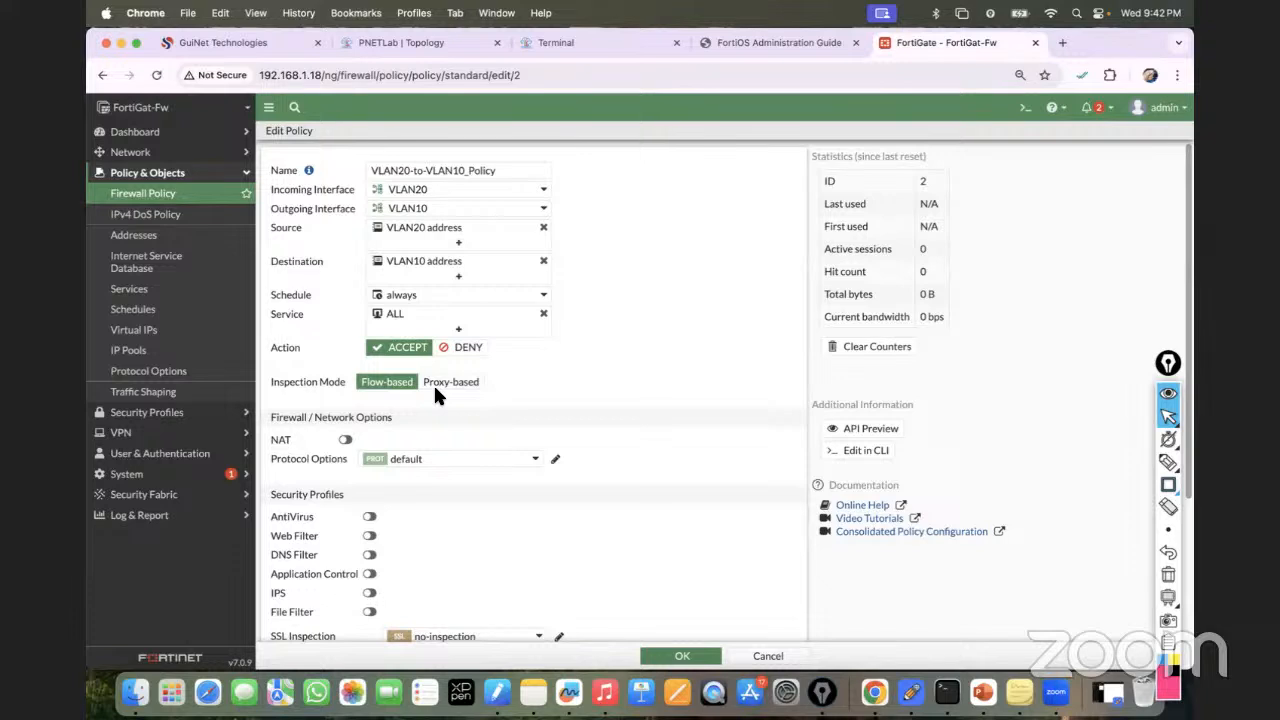
scroll(600, 366, "down", 1)
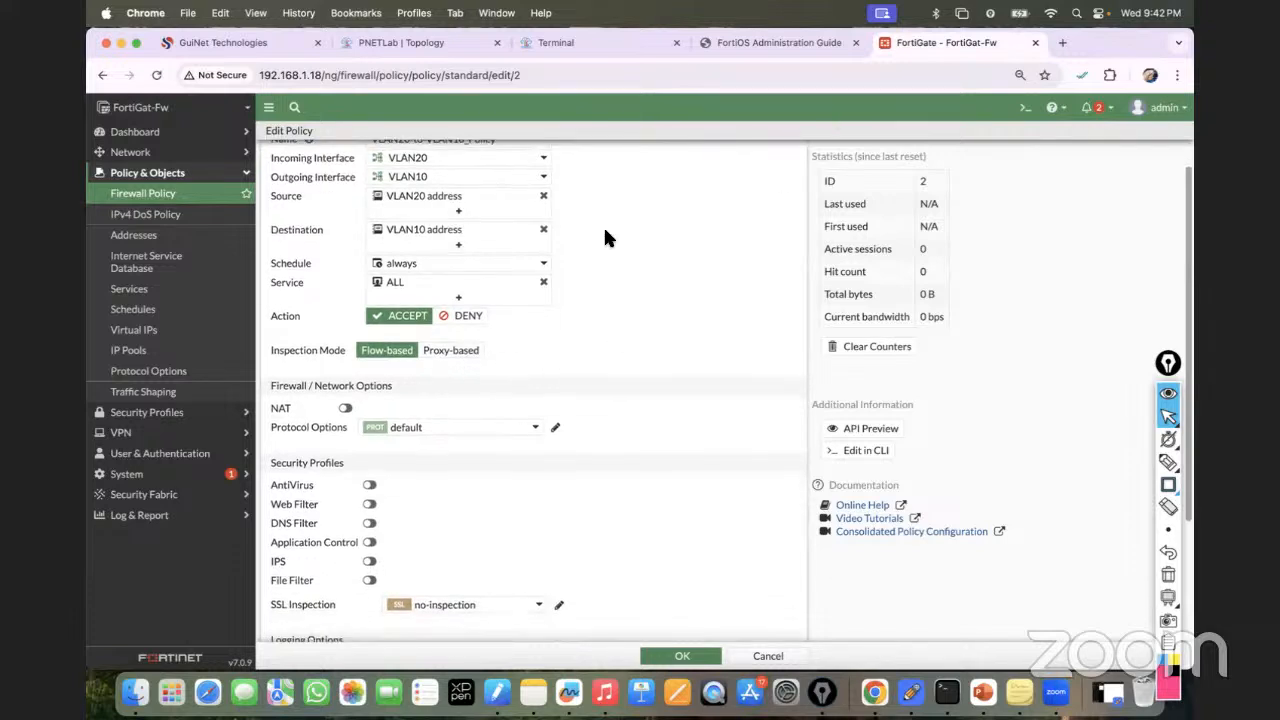
Save the policy, then rerun ping 10.10.10.10 from VPC6, this time continuously with -t.
left_click(678, 655)
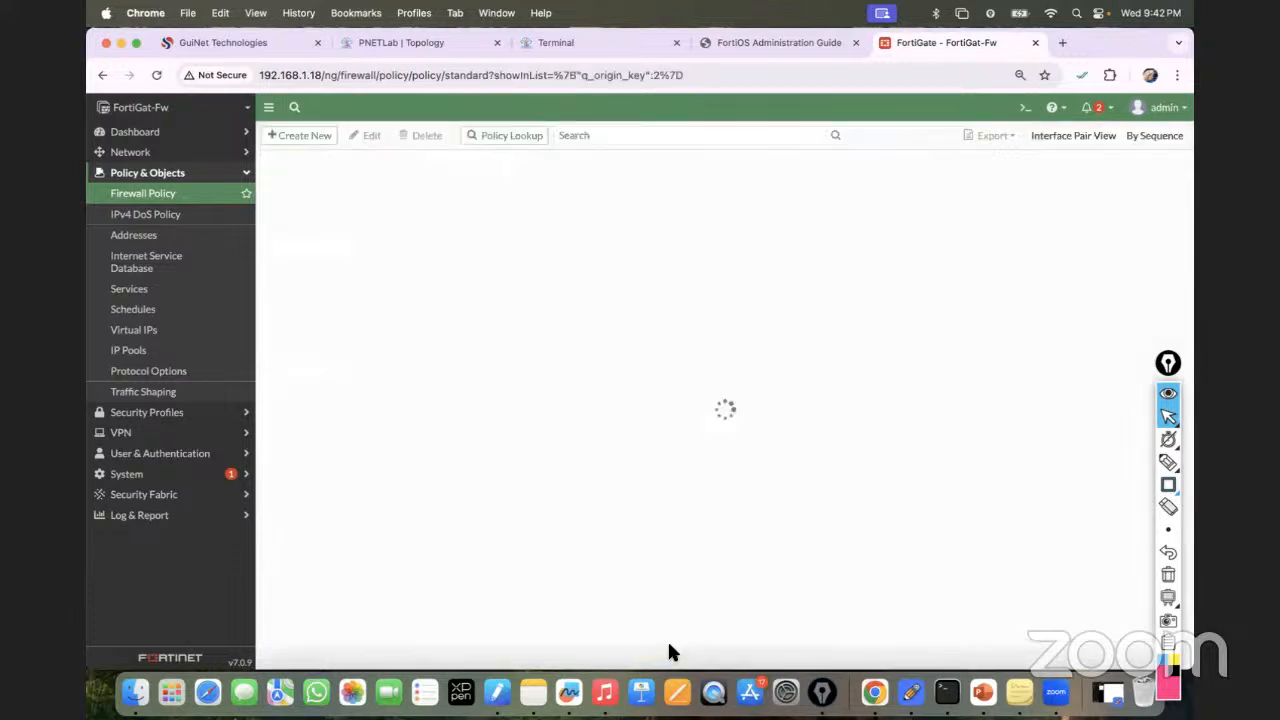
left_click(405, 42)
left_click(556, 43)
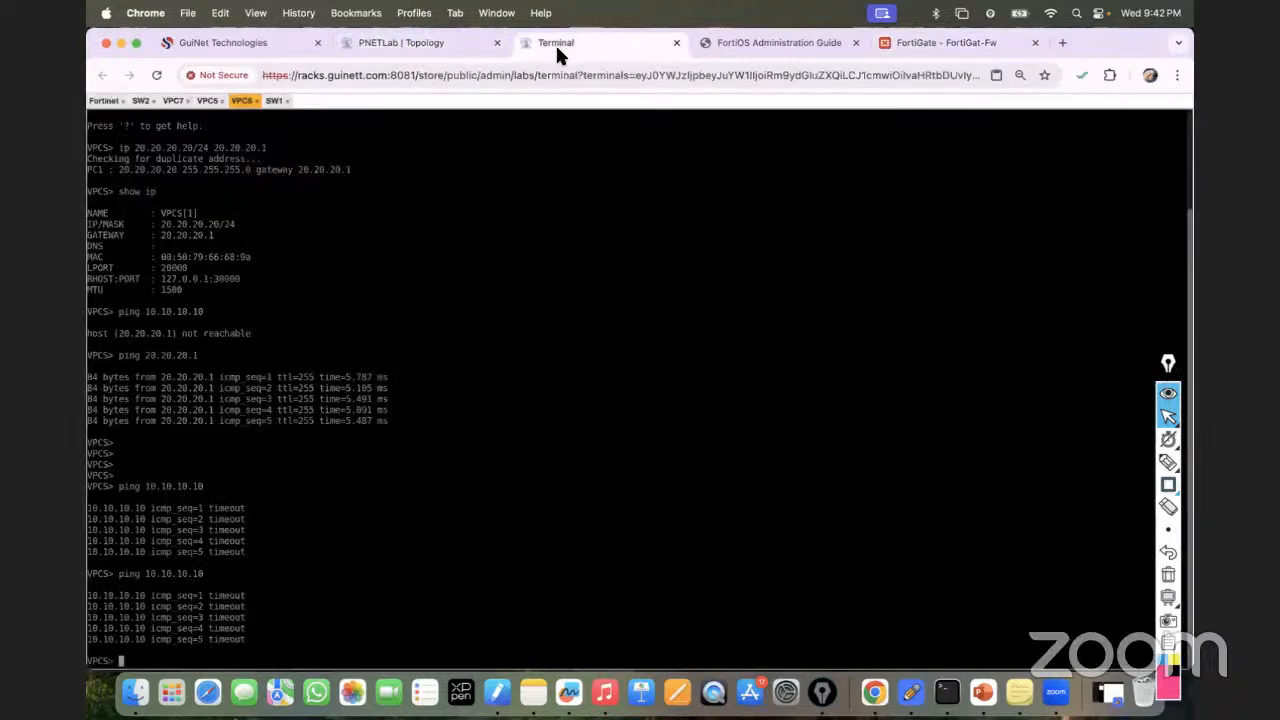
key("Up")
key("Return")
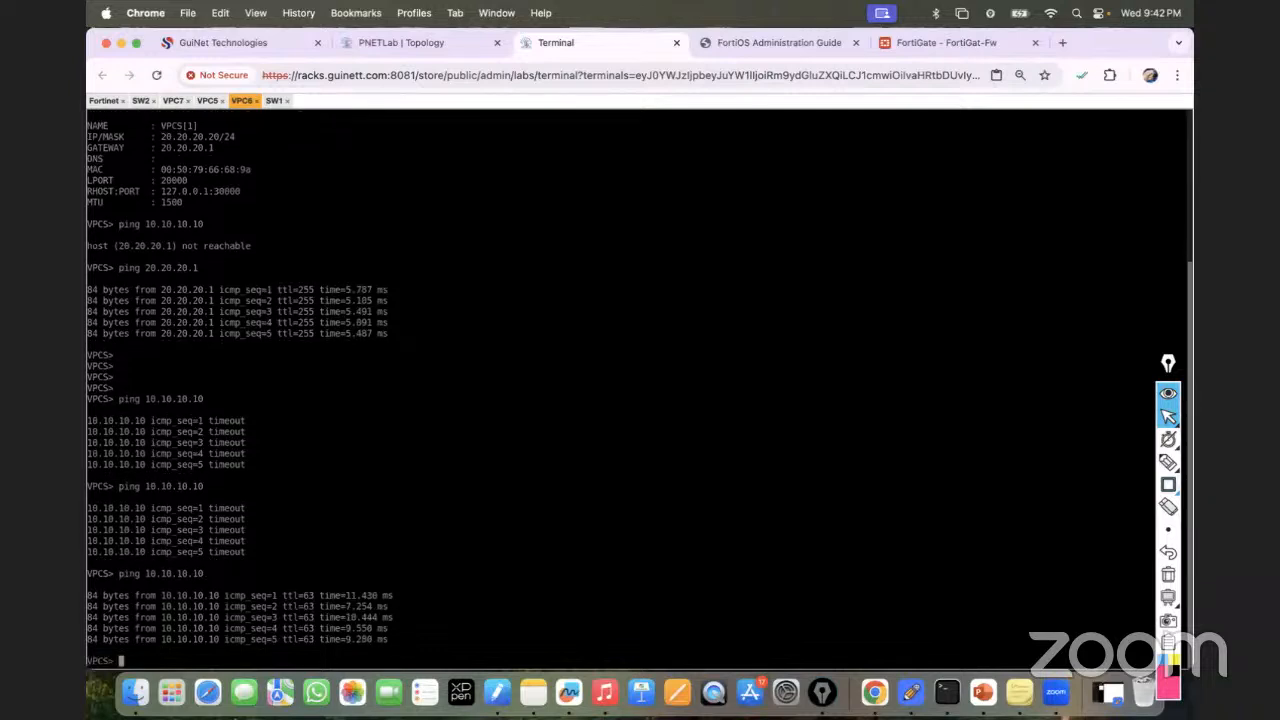
key("Up")
type("-t")
key("Return")
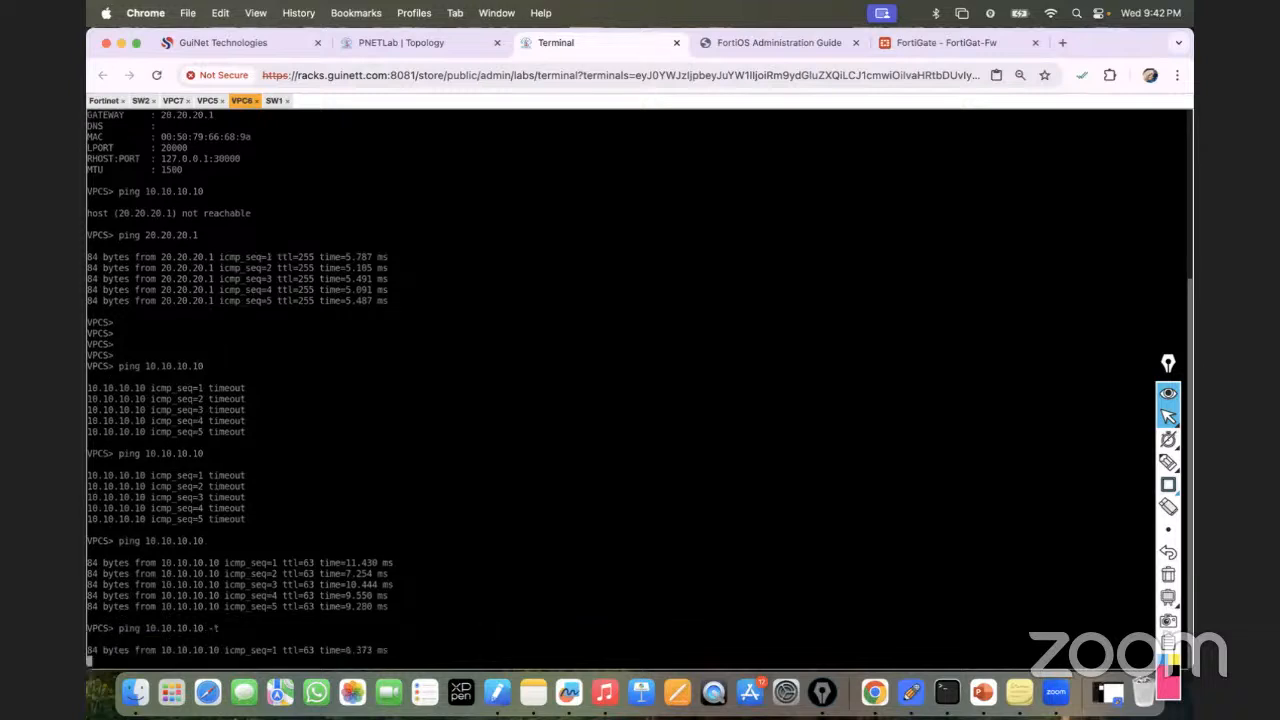
Confirm FortiView Sessions lists ICMP sessions from 20.20.20.20 to 10.10.10.10.
left_click(935, 42)
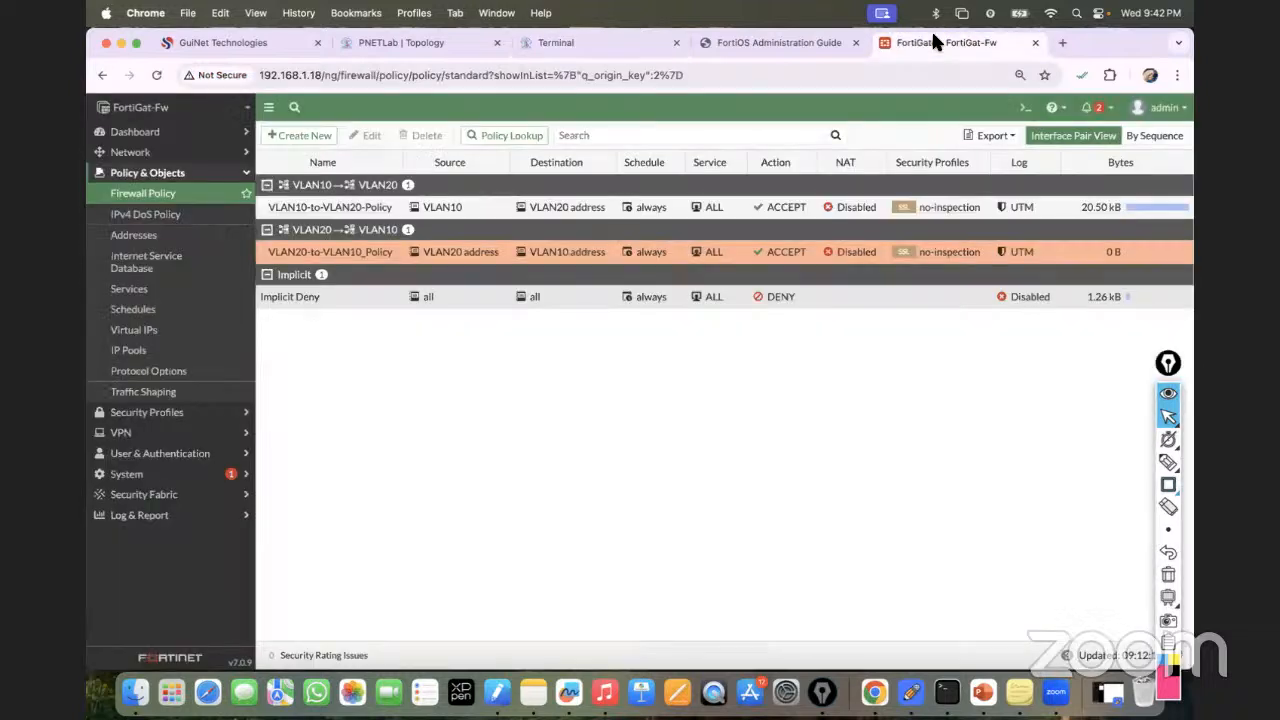
left_click(207, 144)
left_click(152, 354)
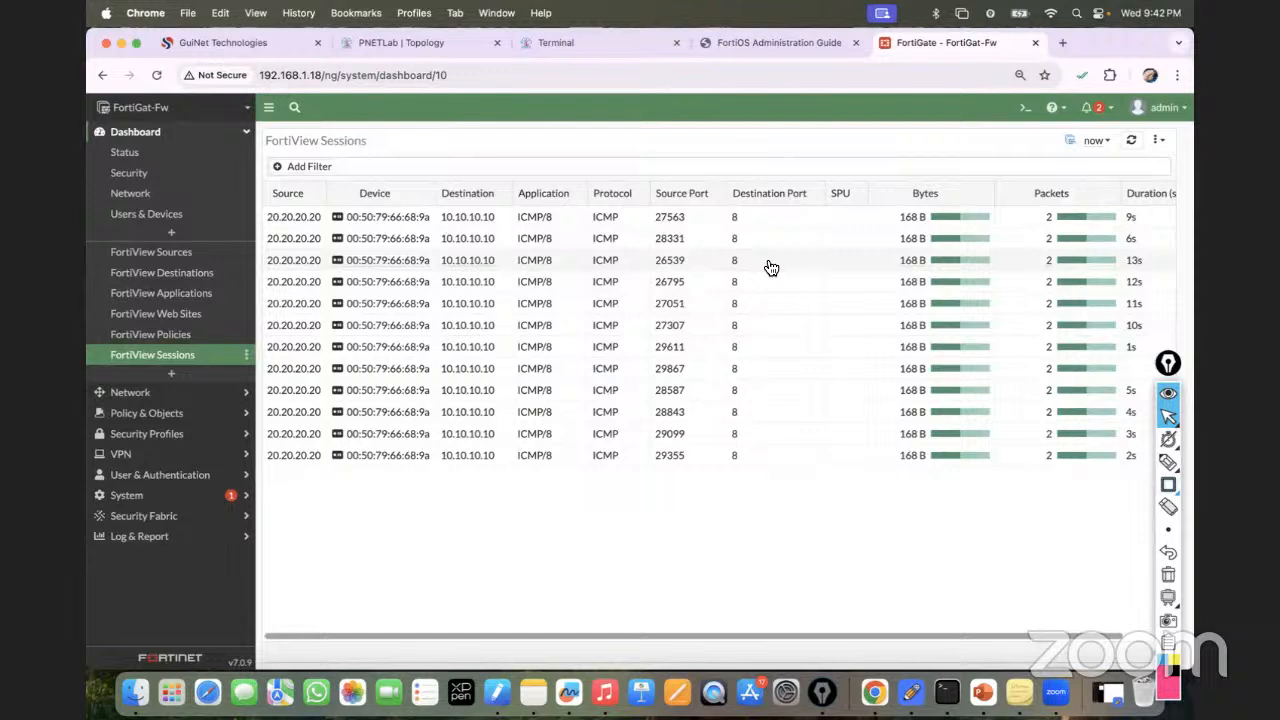
left_click(427, 42)
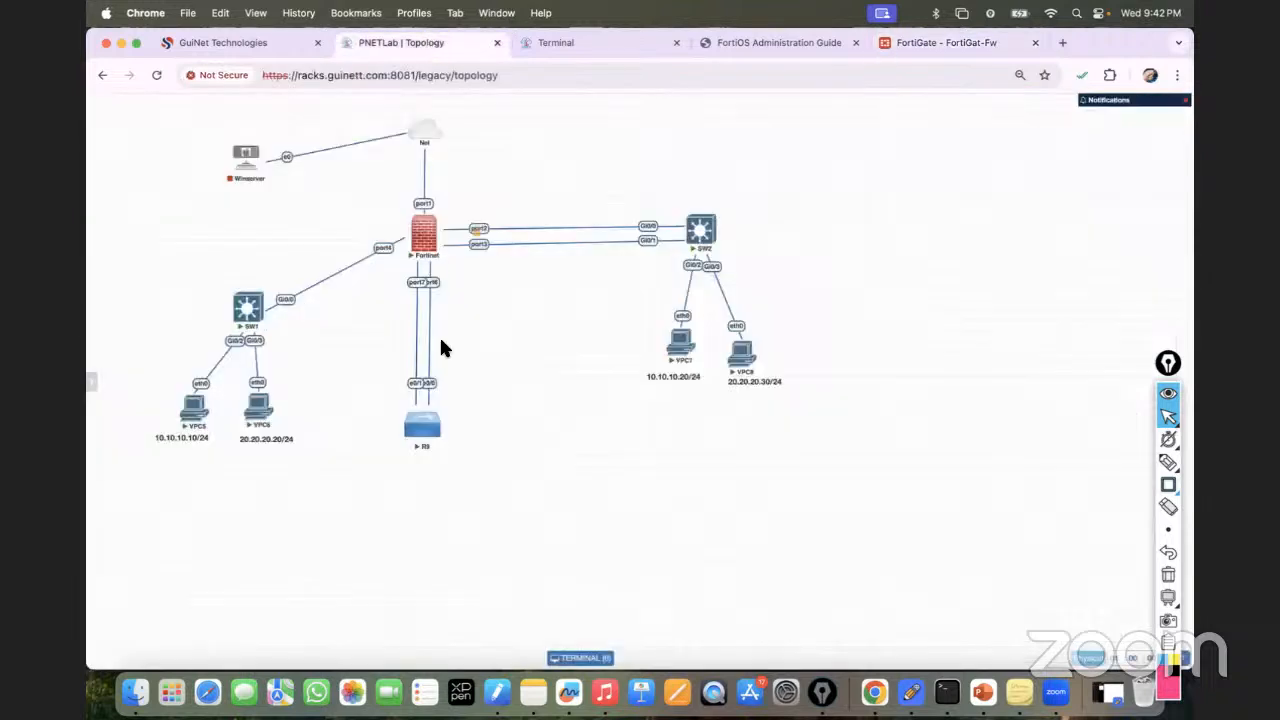
left_click(1168, 364)
left_click_drag(1168, 364, 98, 247)
left_click(99, 348)
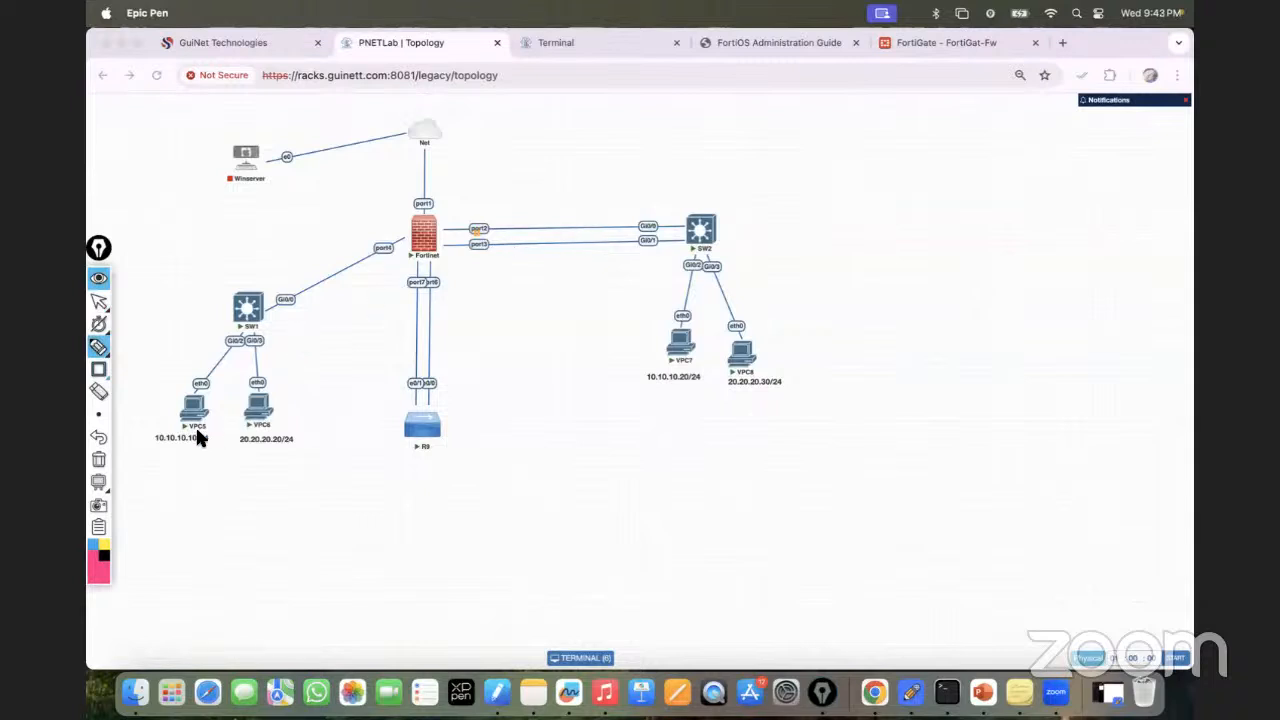
mouse_move(193, 420)
left_mouse_down()
mouse_move(191, 406)
mouse_move(260, 420)
mouse_move(203, 409)
mouse_move(266, 289)
mouse_move(391, 224)
mouse_move(369, 272)
mouse_move(258, 402)
left_mouse_up()
left_click_drag(436, 219, 455, 208)
mouse_move(436, 233)
left_mouse_down()
mouse_move(550, 158)
mouse_move(562, 192)
left_mouse_up()
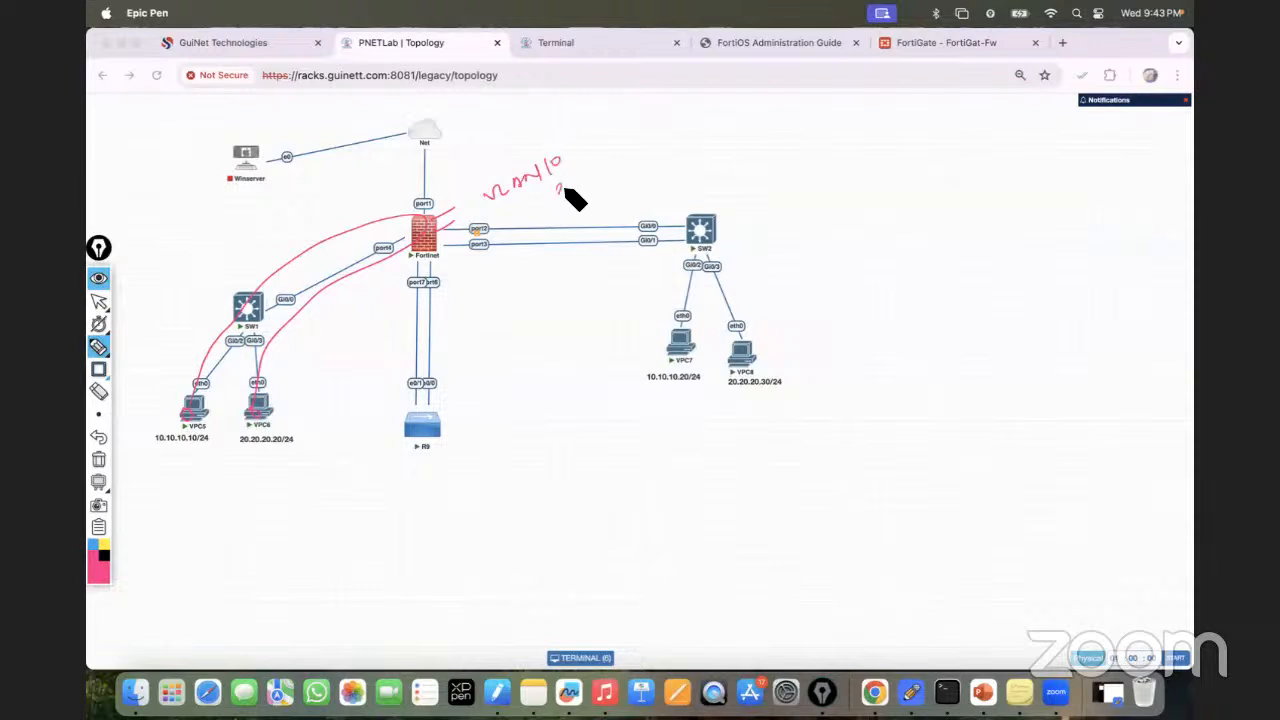
mouse_move(408, 251)
left_mouse_down()
mouse_move(391, 257)
mouse_move(491, 257)
mouse_move(548, 208)
mouse_move(571, 206)
left_mouse_up()
left_click_drag(578, 143, 598, 204)
mouse_move(622, 155)
left_mouse_down()
mouse_move(654, 166)
mouse_move(668, 150)
mouse_move(750, 132)
left_mouse_up()
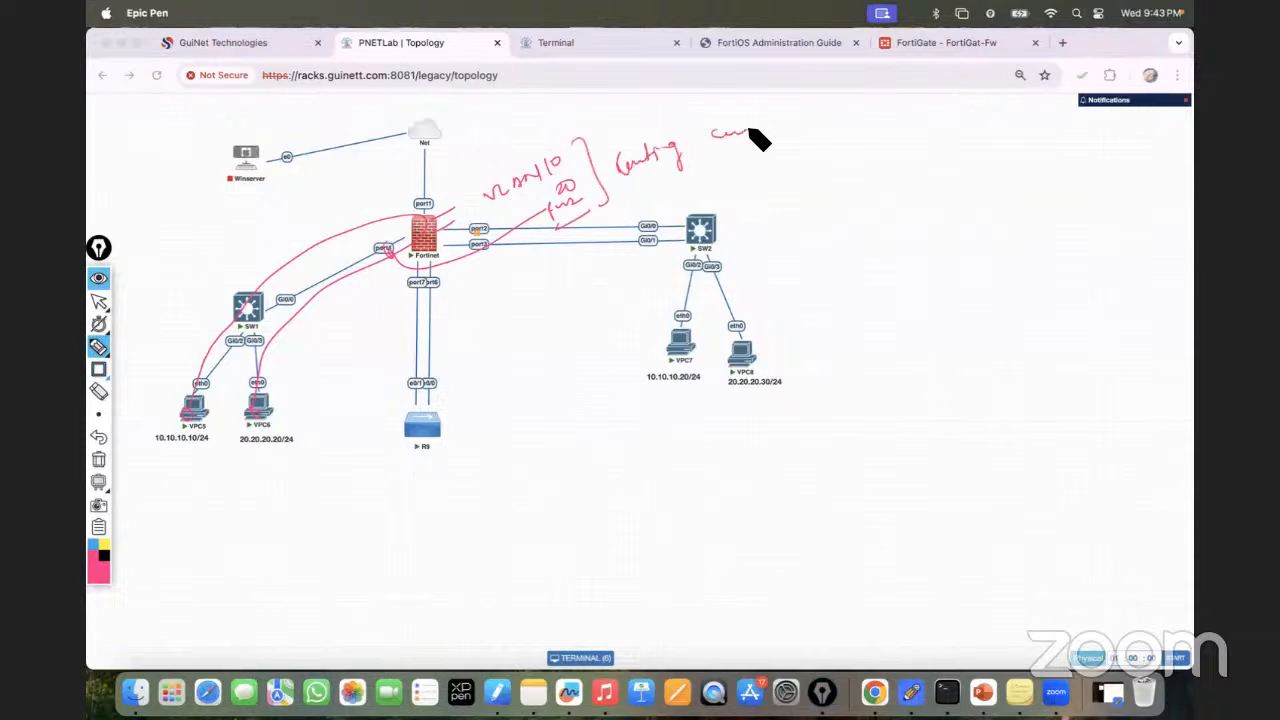
mouse_move(605, 243)
left_mouse_down()
mouse_move(600, 268)
mouse_move(641, 238)
mouse_move(690, 230)
left_mouse_up()
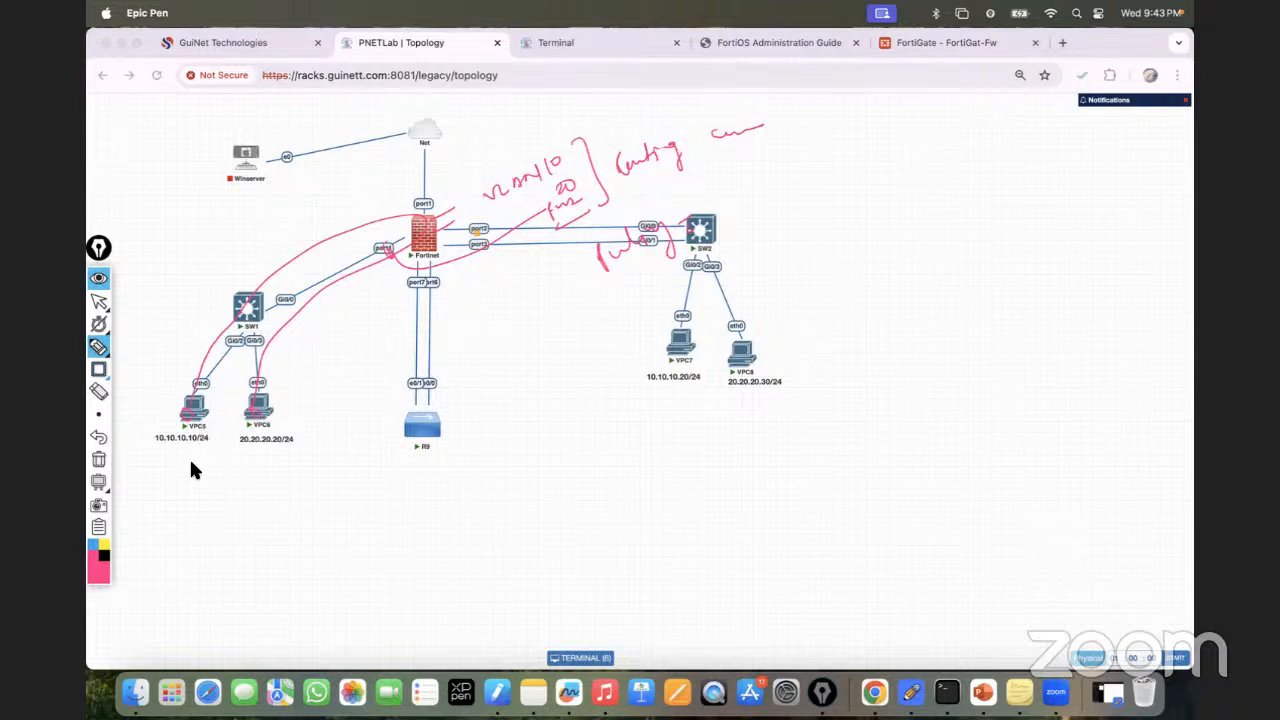
left_click(101, 461)
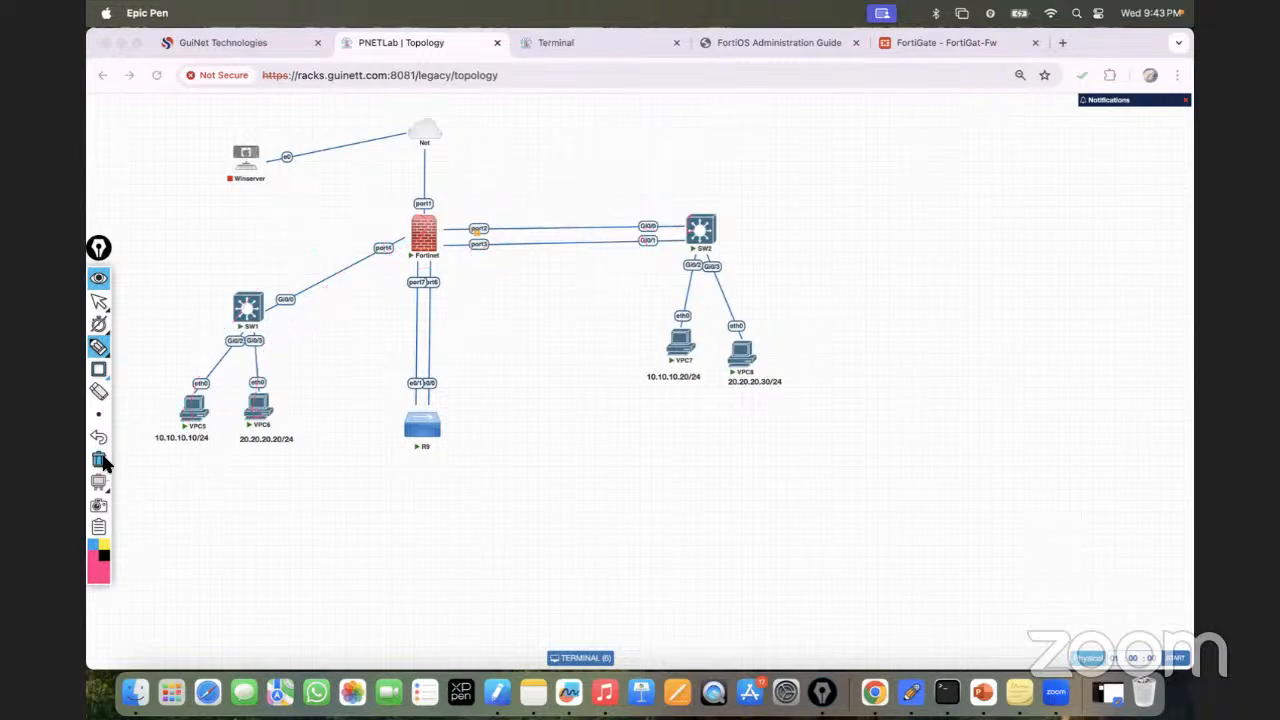
left_click(101, 299)
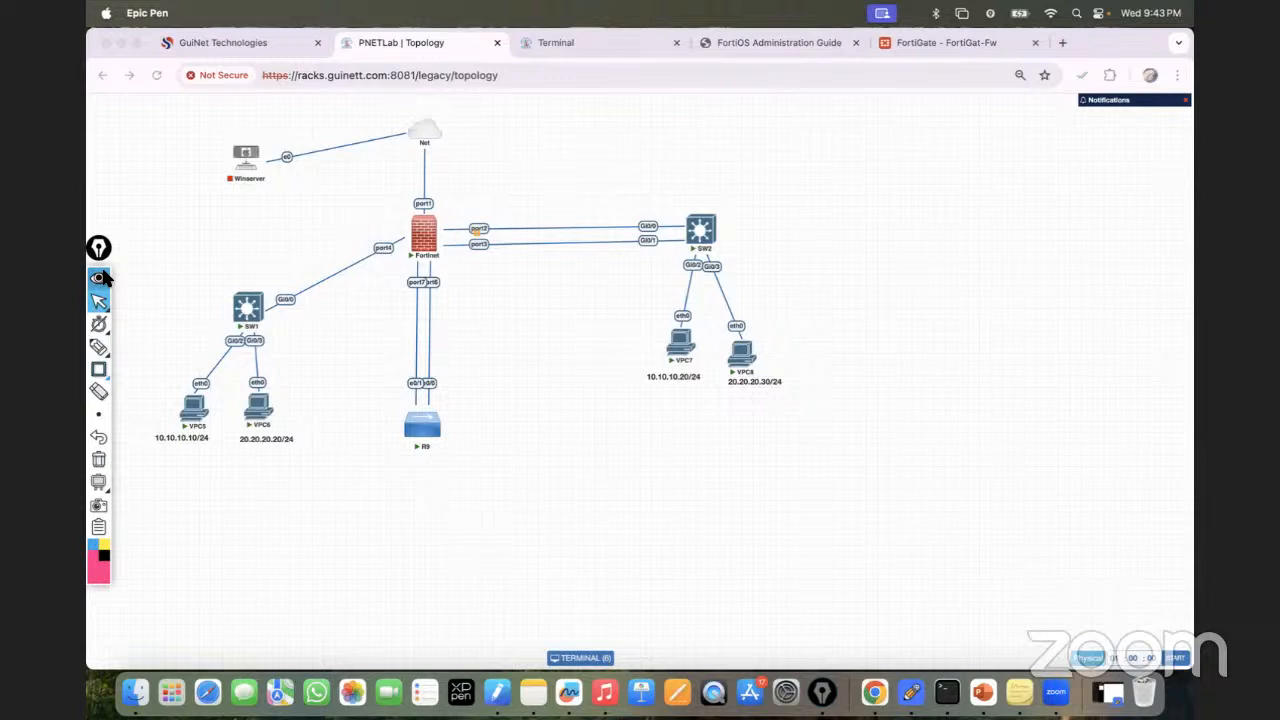
left_click_drag(100, 248, 1173, 223)
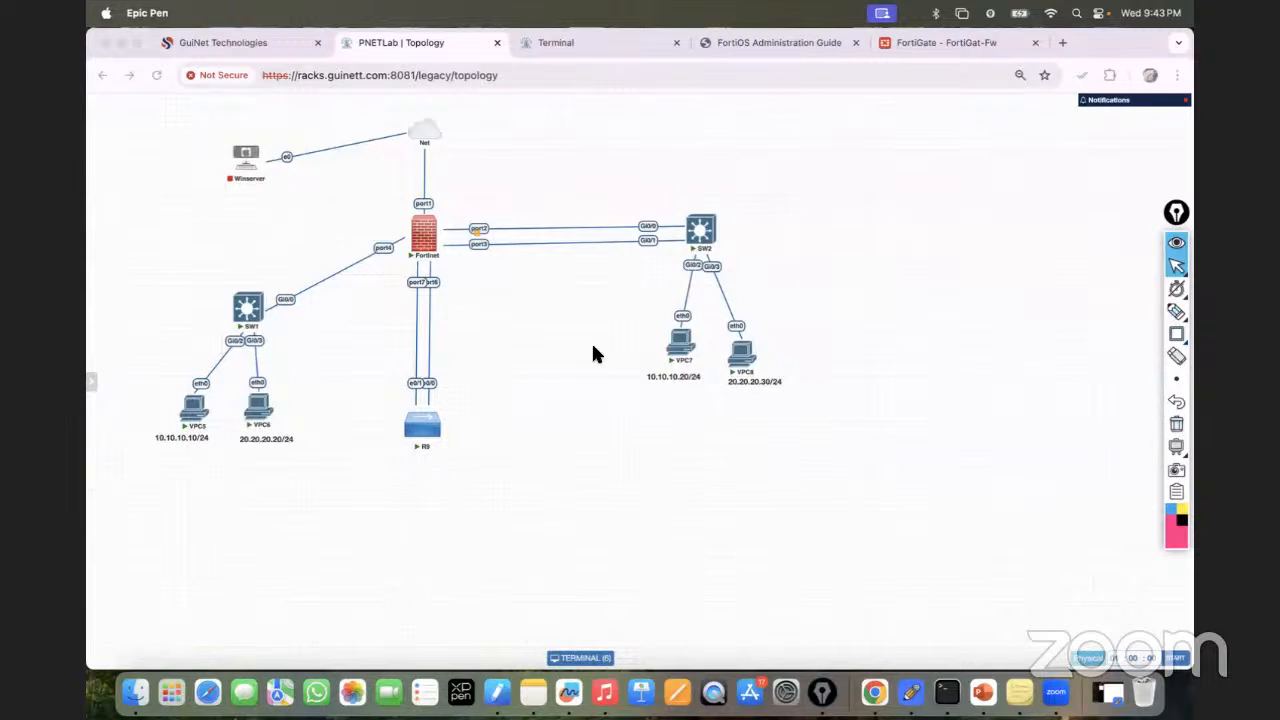
Stop all running nodes and close the current lab.
left_click(86, 385)
left_click(149, 142)
left_click(190, 182)
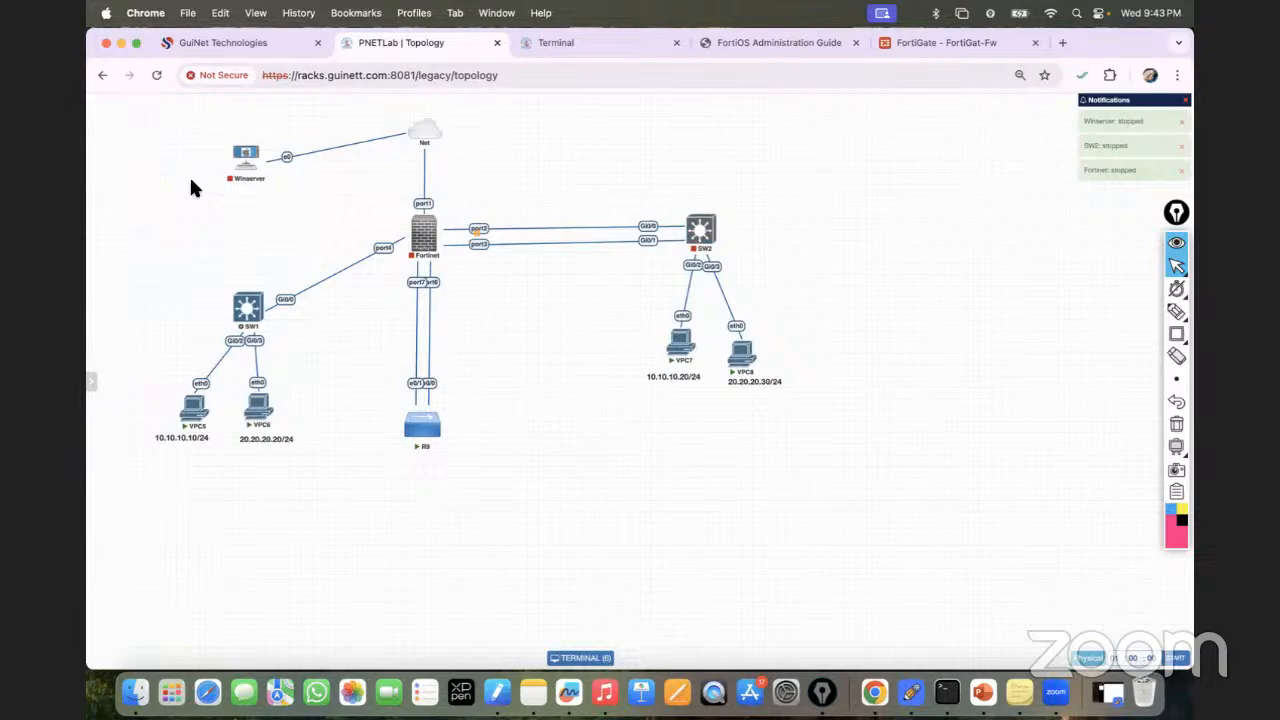
mouse_move(137, 211)
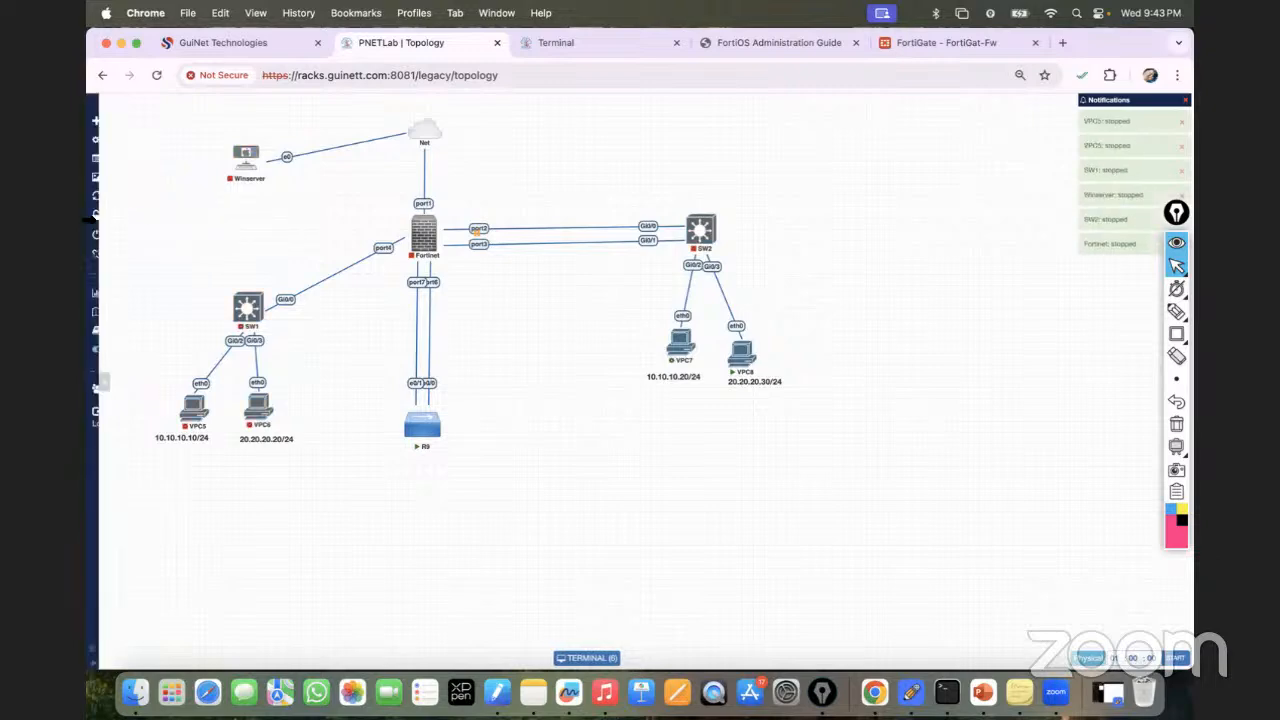
left_click(136, 245)
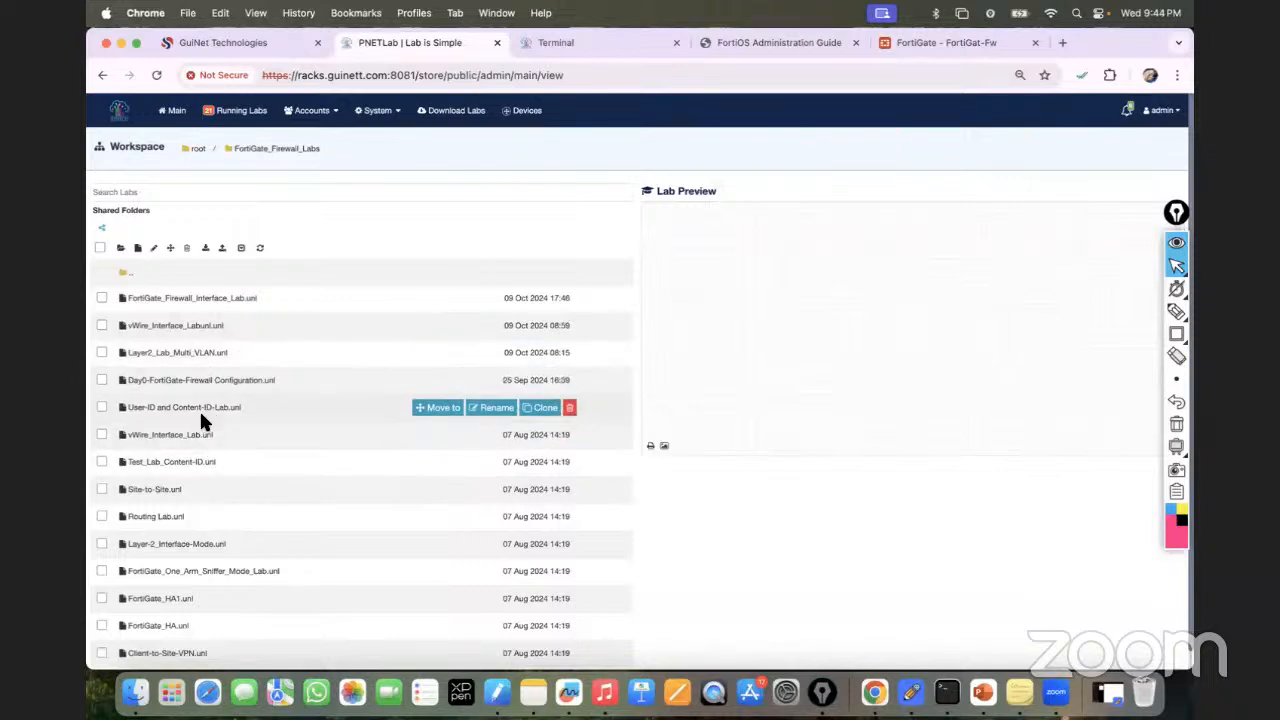
Preview and open the Layer2_Lab_Multi_VLAN.unl lab.
left_click(200, 327)
left_click(205, 352)
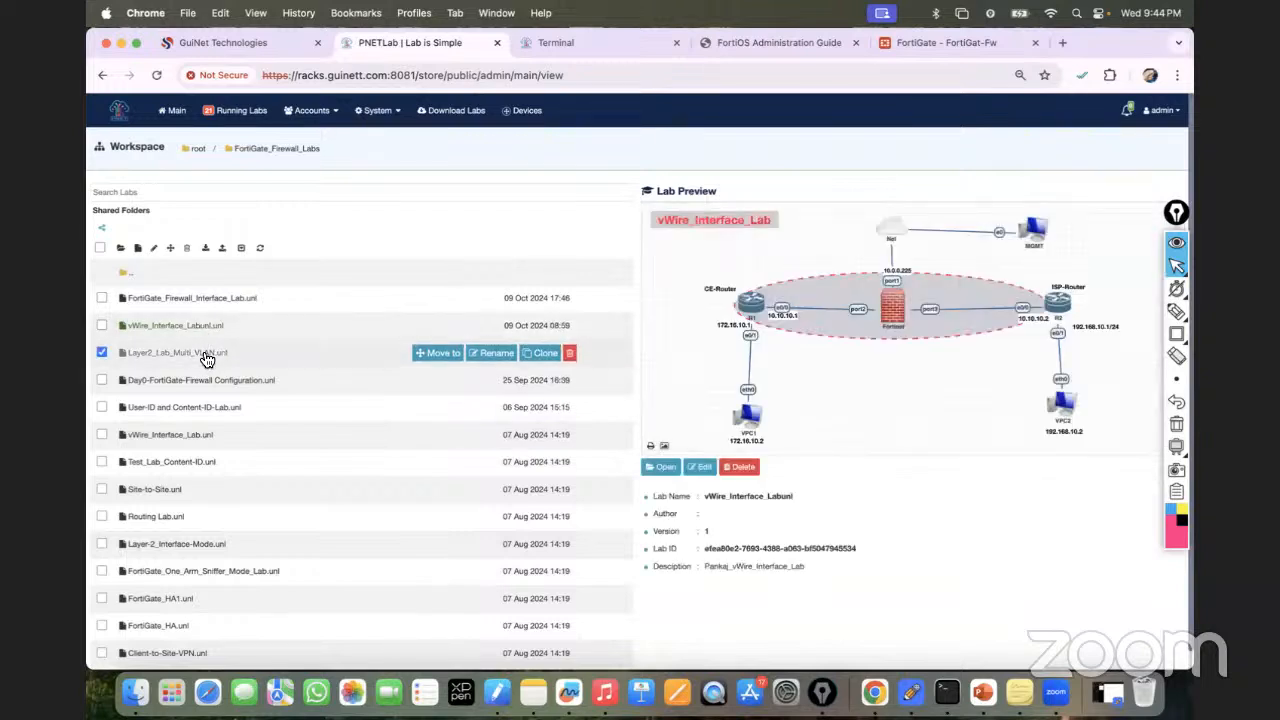
double_click(207, 359)
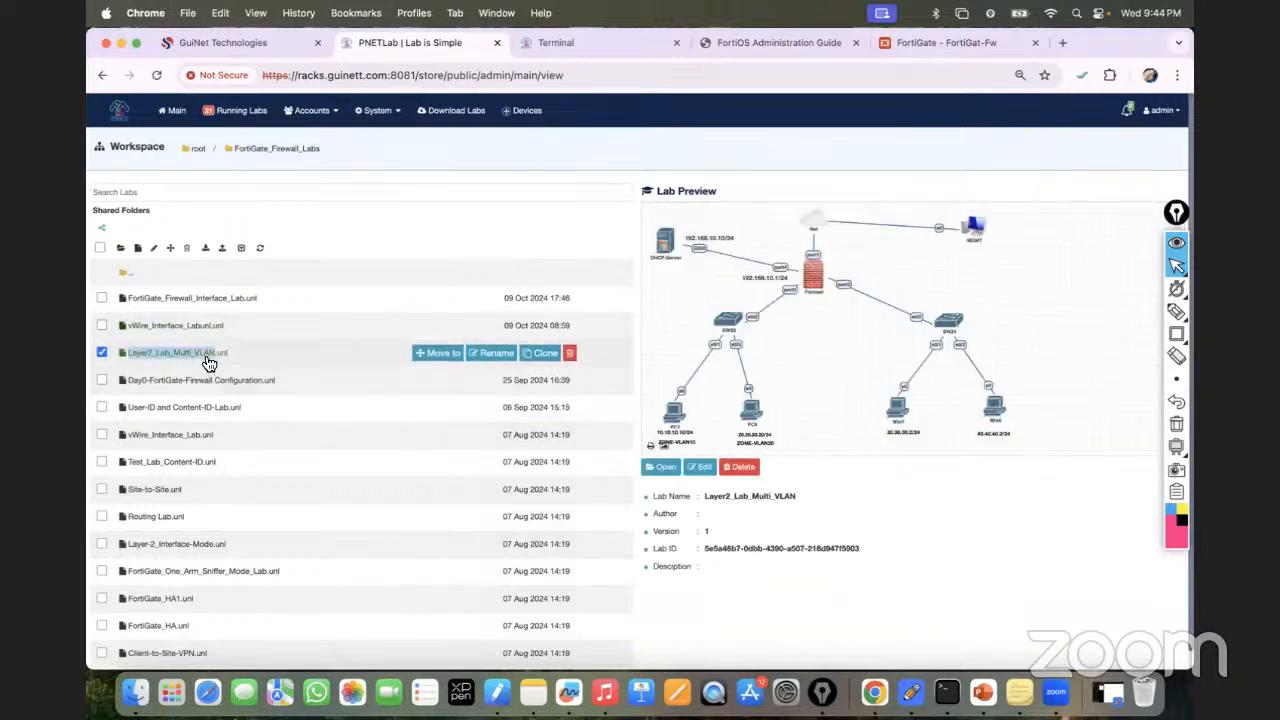
left_click(656, 468)
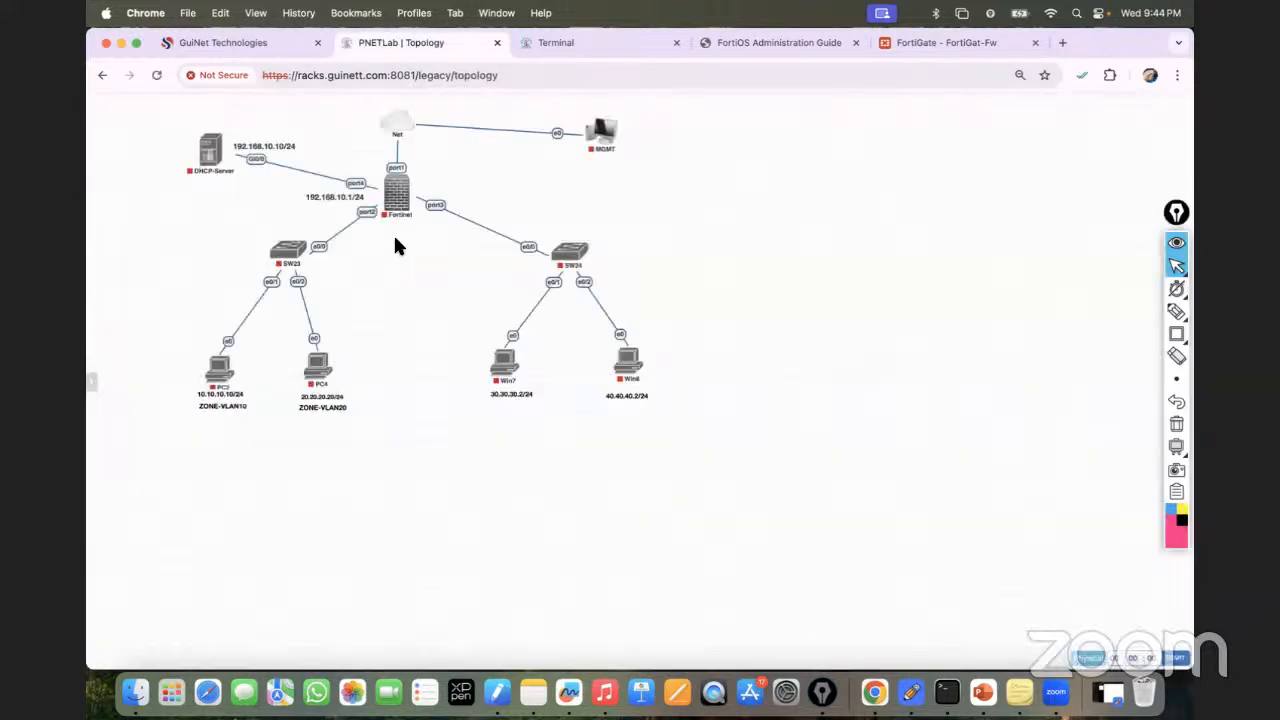
Start the SW23, PC3, Fortinet and DHCP-Server nodes.
mouse_move(390, 214)
left_click(277, 236)
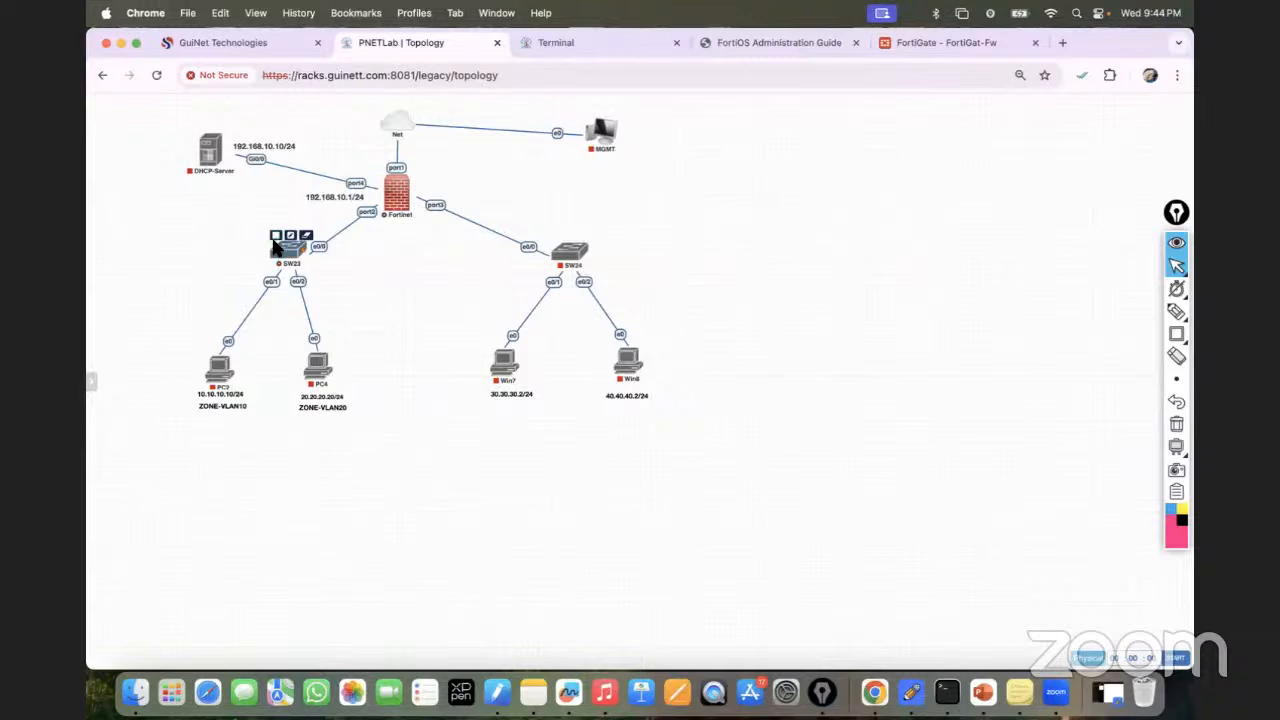
left_click(210, 351)
left_click(320, 349)
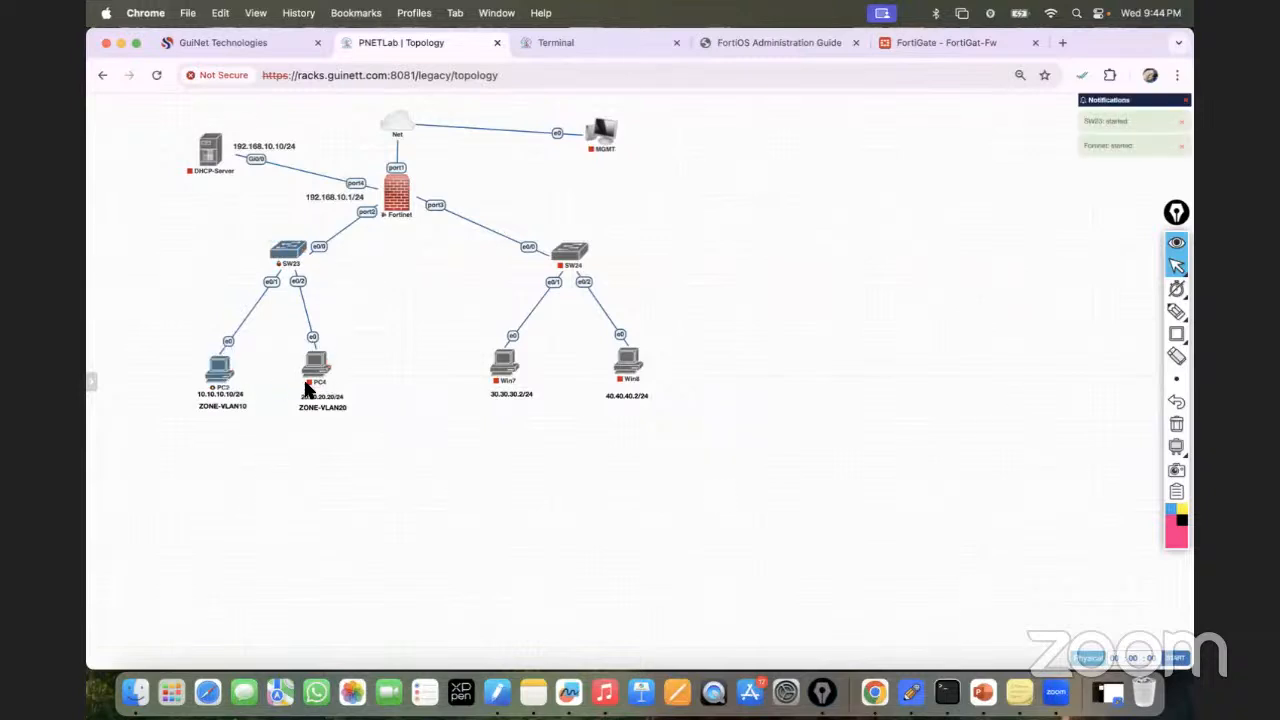
mouse_move(326, 389)
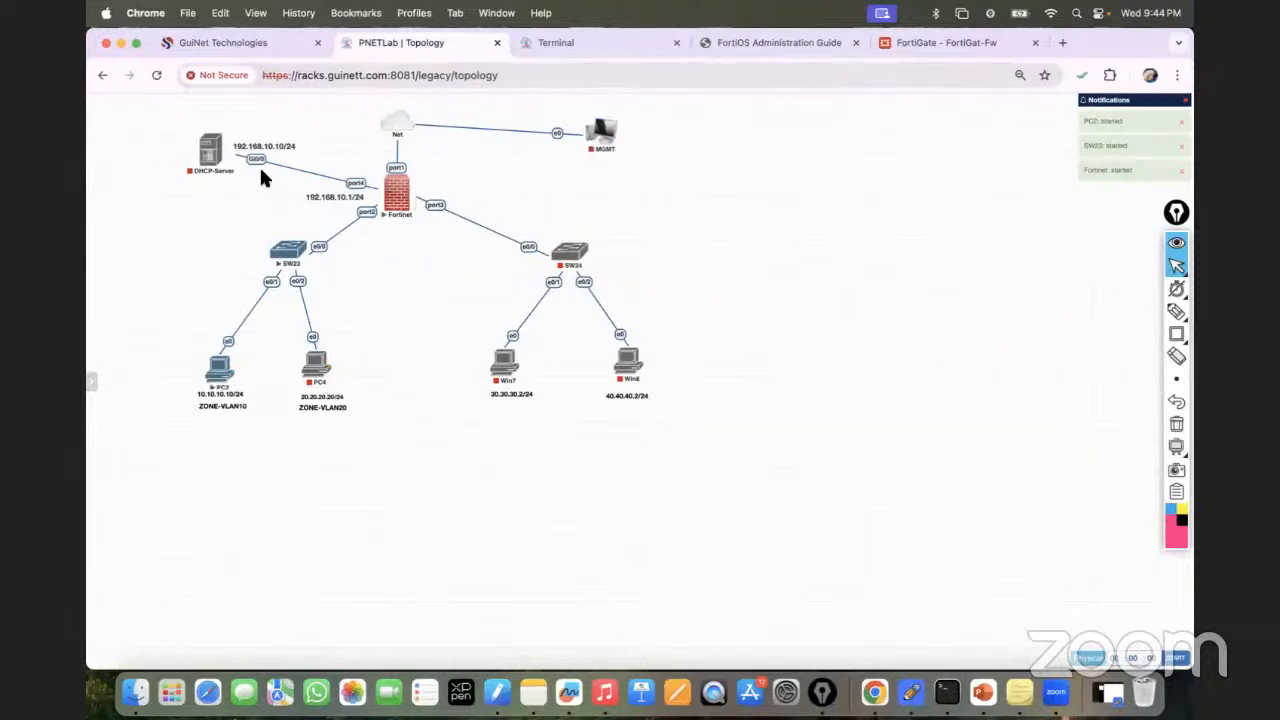
left_click(195, 128)
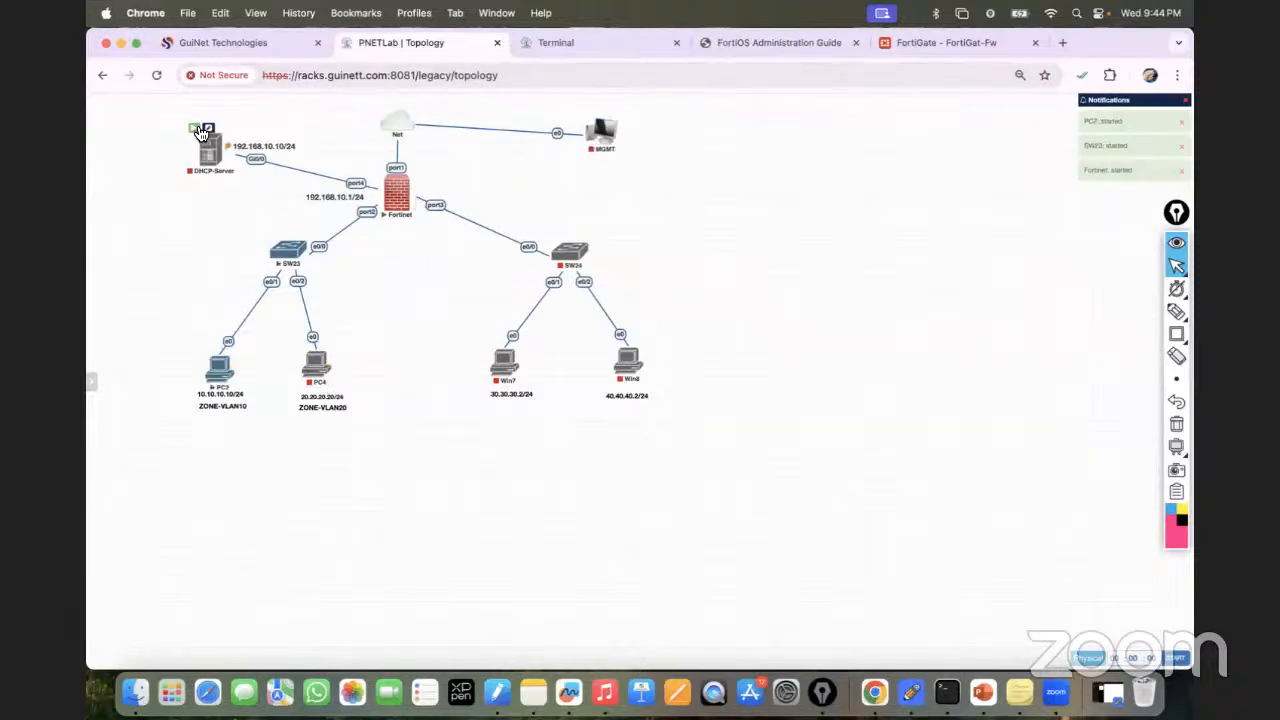
Close the stale Terminal and FortiGate browser tabs.
left_click(617, 43)
left_click(675, 44)
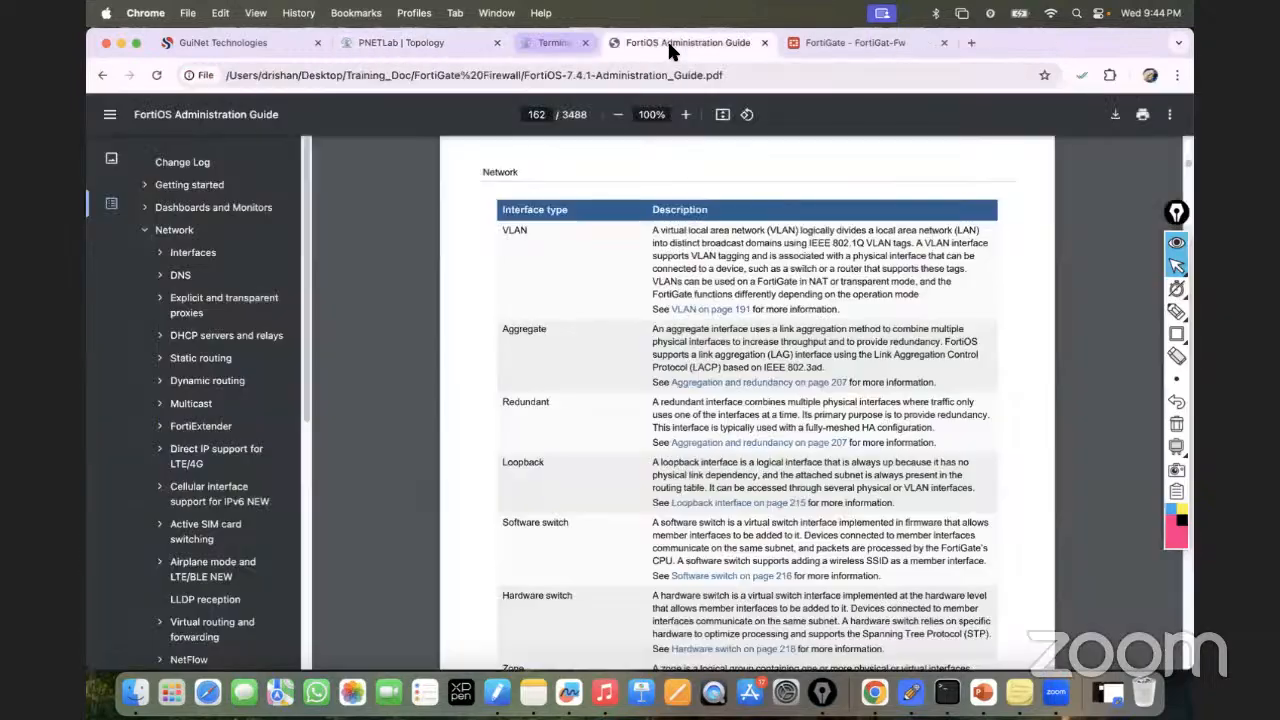
left_click(765, 43)
left_click(855, 44)
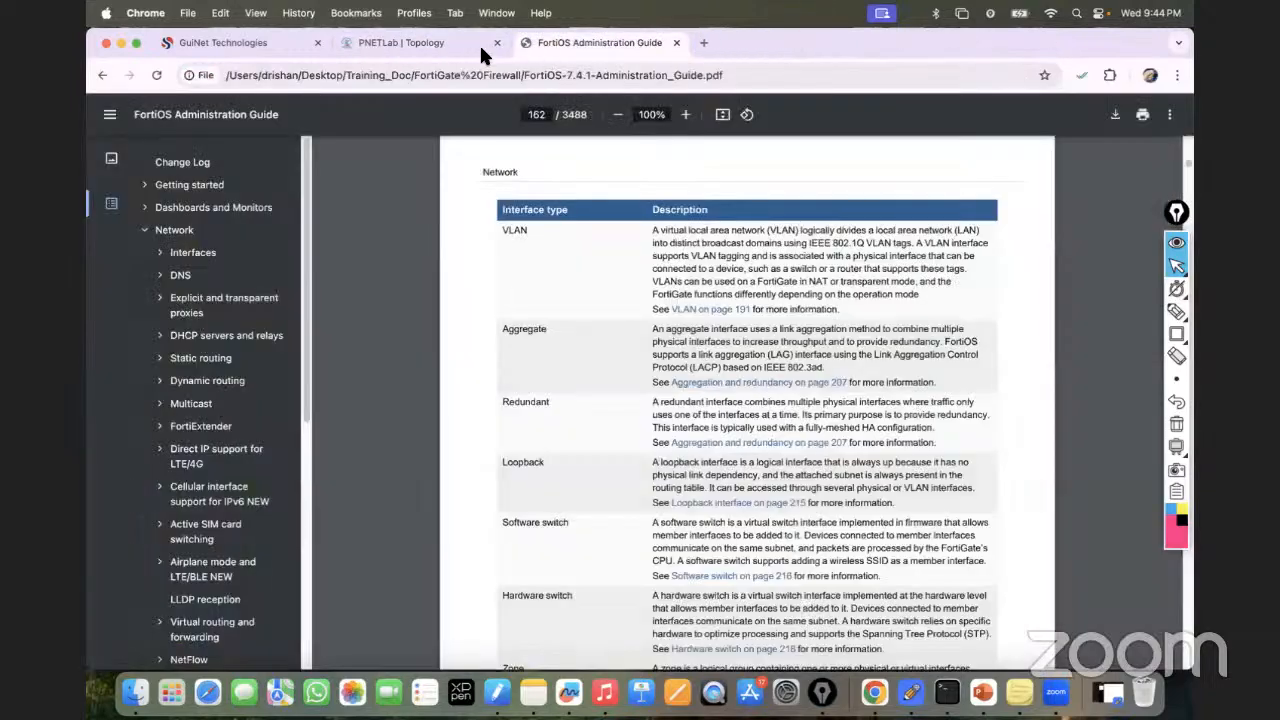
left_click(439, 45)
Start the PC4 node.
mouse_move(312, 355)
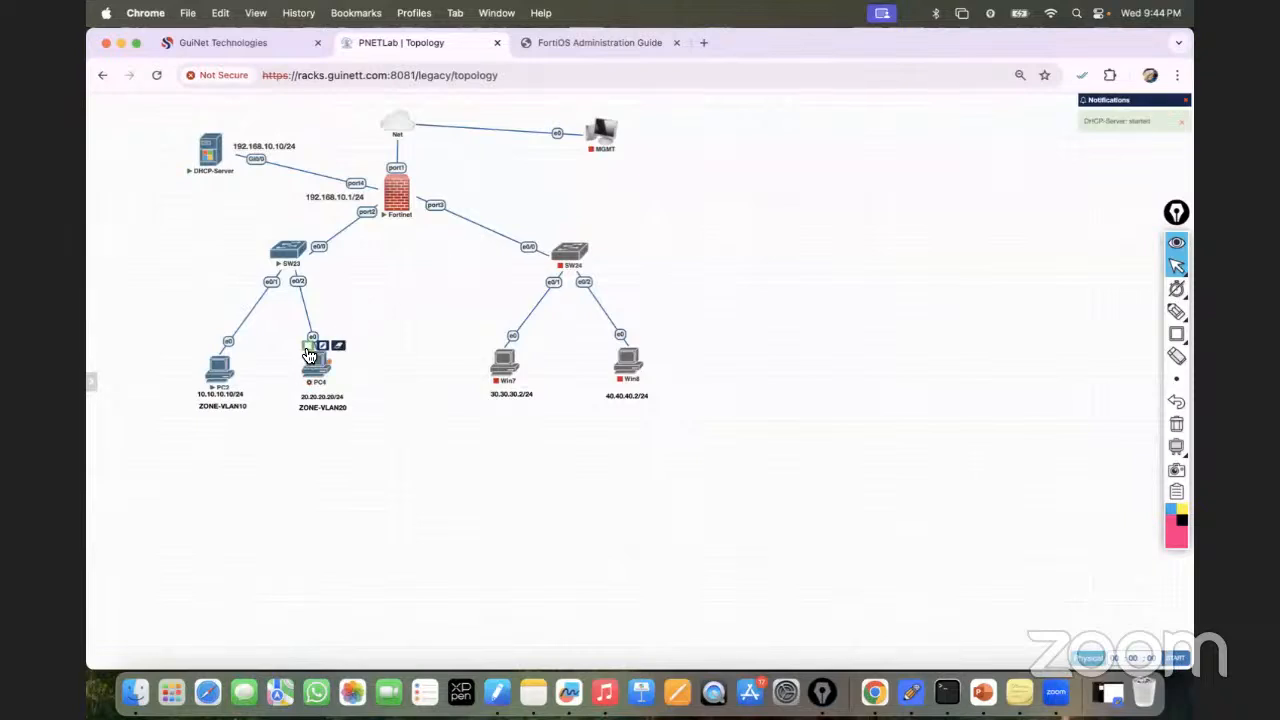
left_click(310, 352)
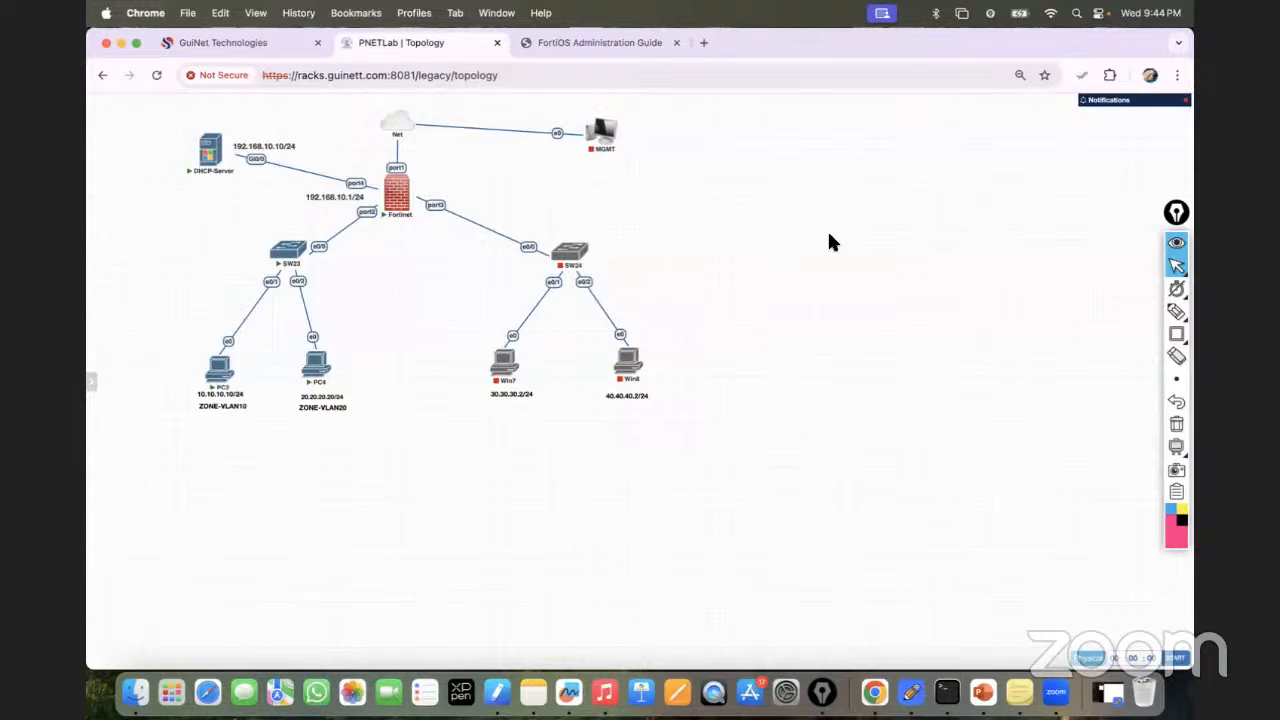
left_click_drag(1176, 213, 1176, 338)
left_click_drag(762, 121, 98, 347)
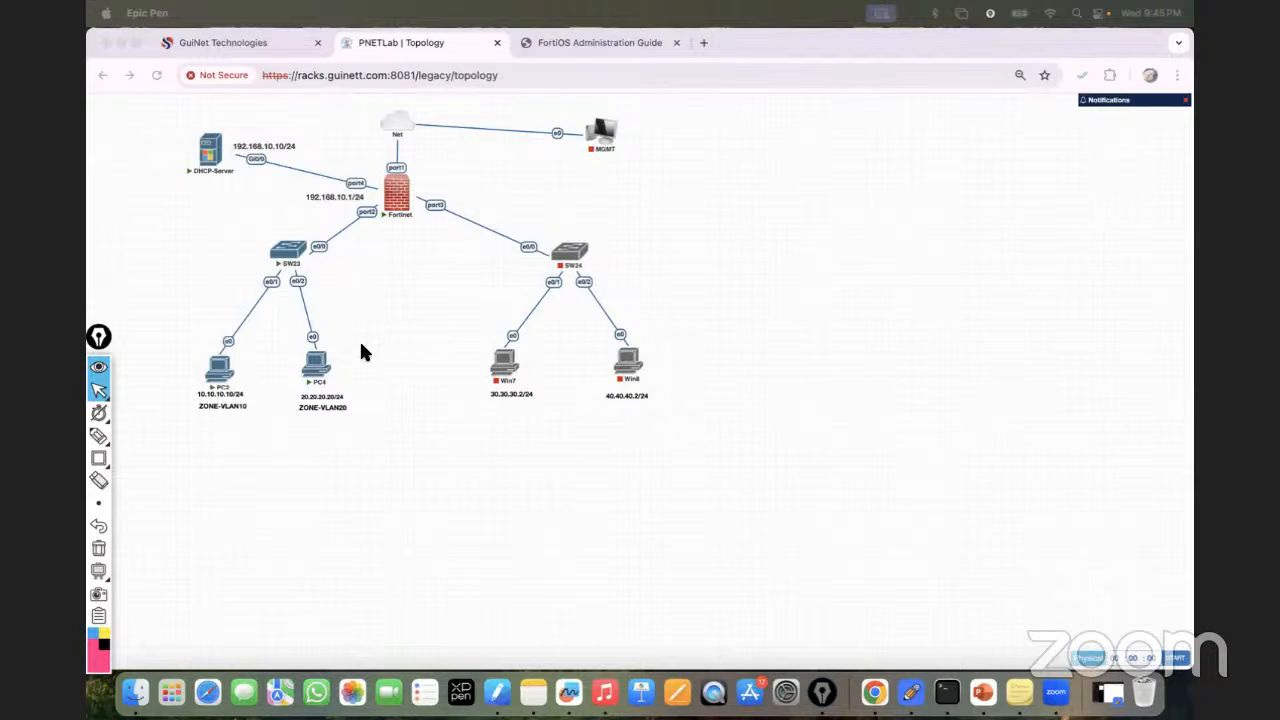
Open the Fortinet console in its own tab and log in as admin.
left_click(396, 202)
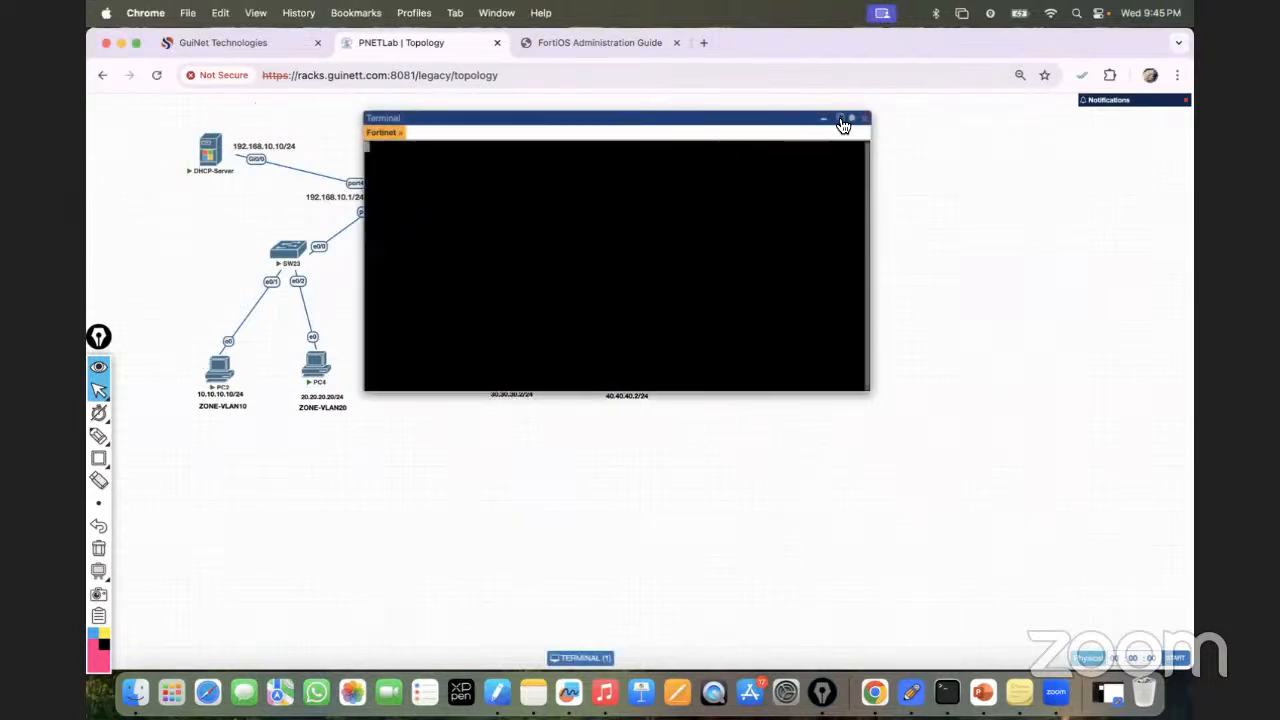
left_click(841, 120)
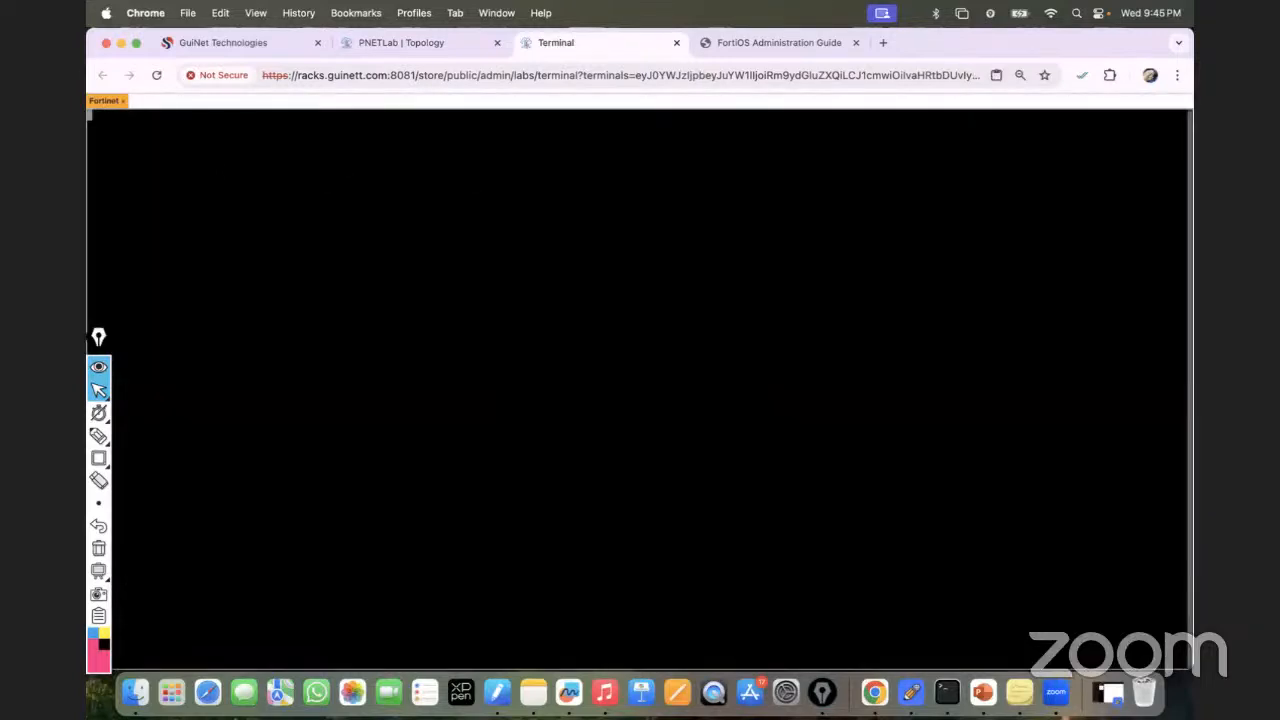
type("admin")
key("Return")
key("Return")
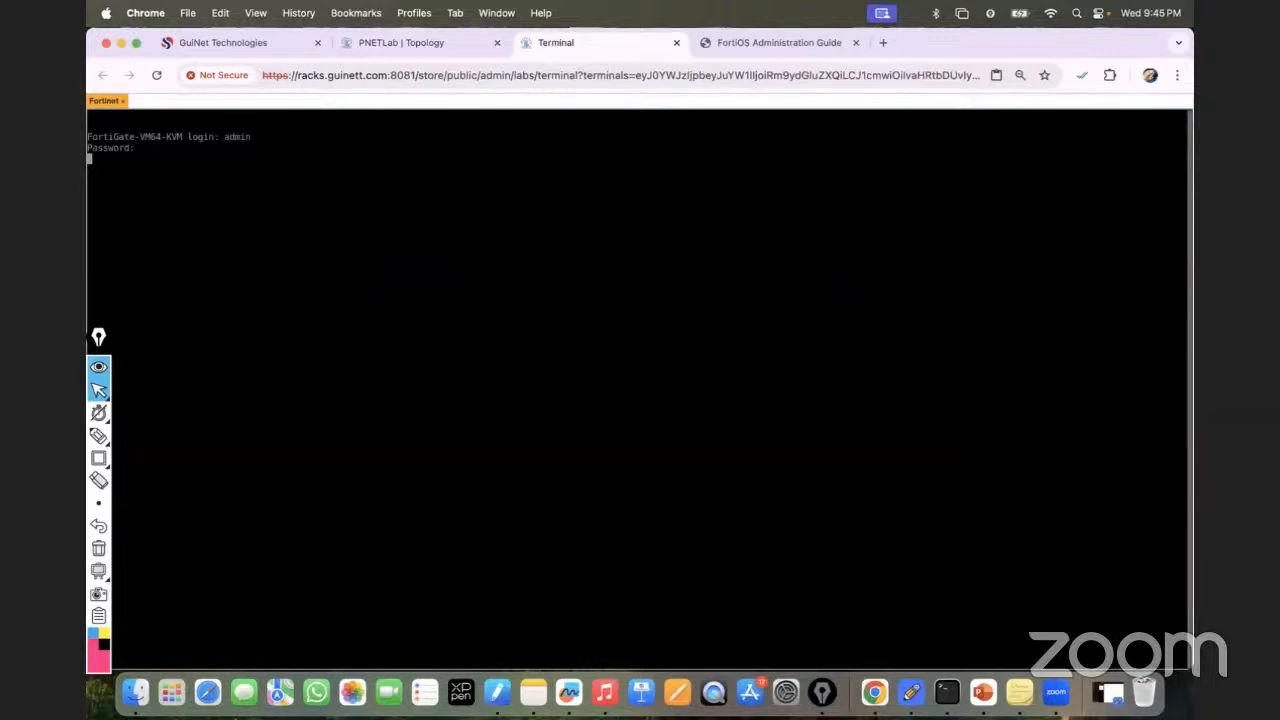
type("admin")
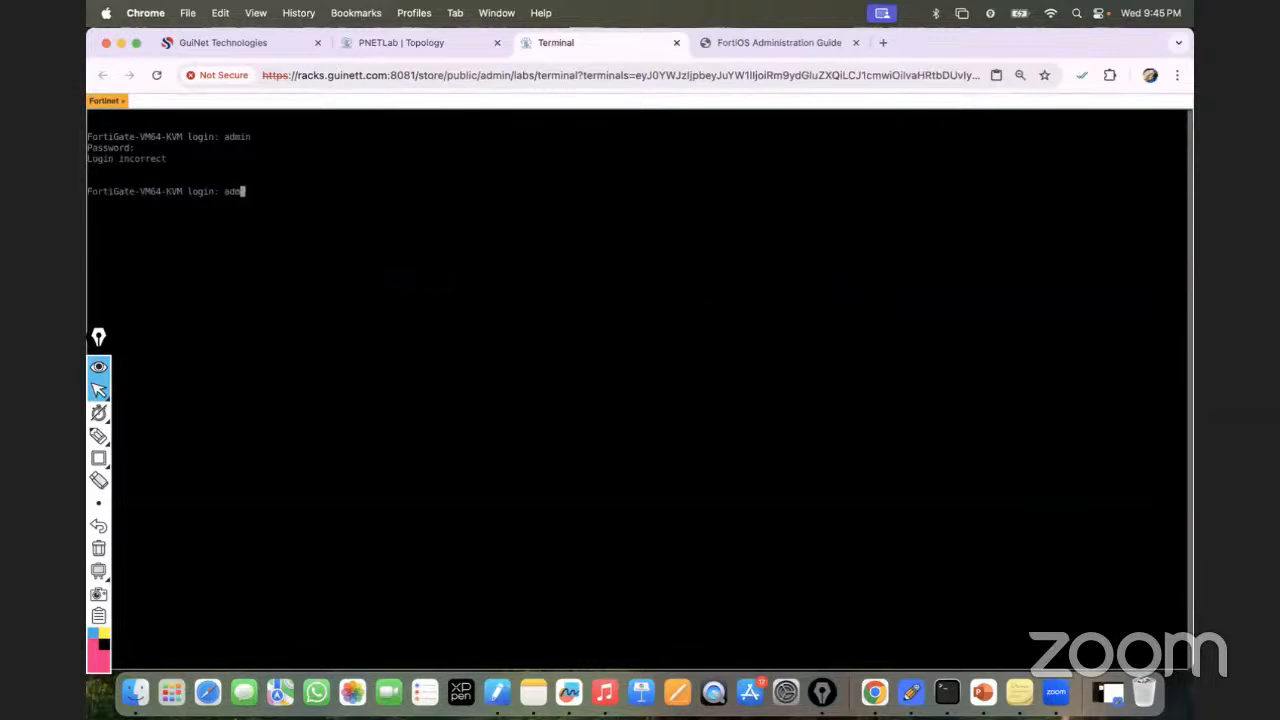
key("Return")
key("Return")
key("Return")
key("Return")
key("Return")
key("Return")
key("Return")
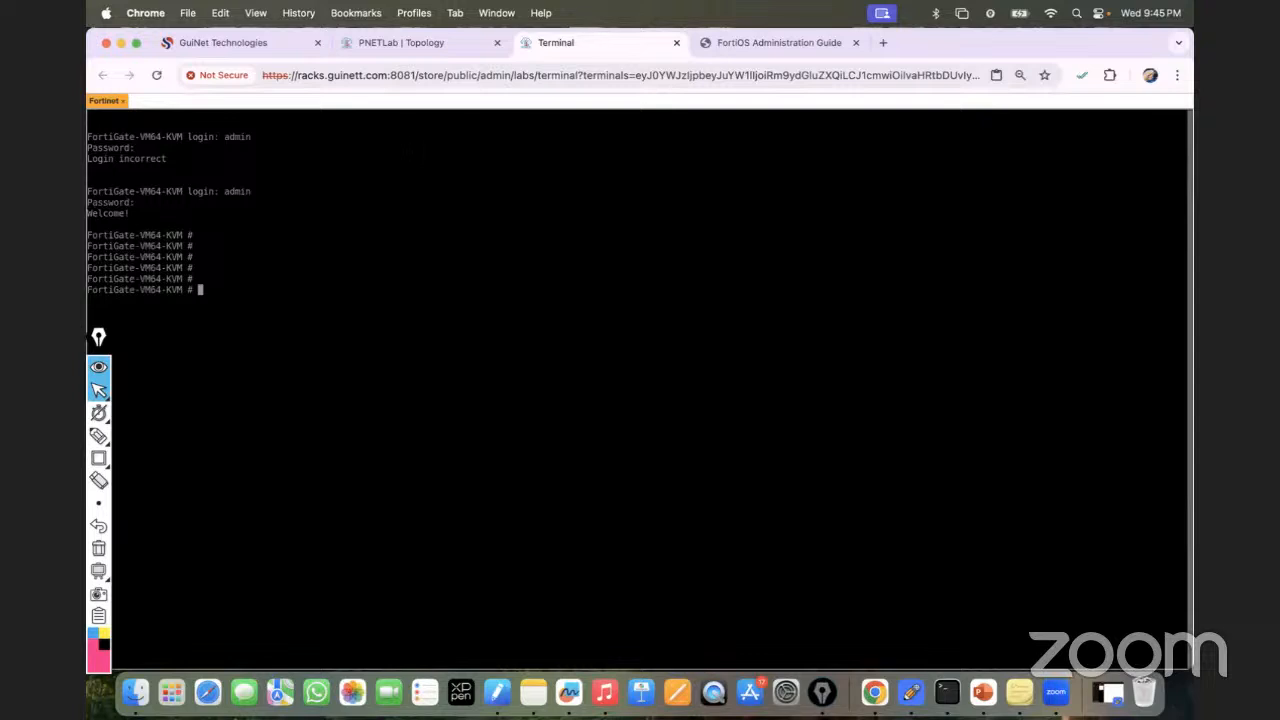
Run show system interface to list VLAN10 10.10.10.1 and VLAN20 20.20.20.1.
type("show in")
key("BackSpace")
key("BackSpace")
type("inter")
key("BackSpace")
key("BackSpace")
key("BackSpace")
key("BackSpace")
key("BackSpace")
key("BackSpace")
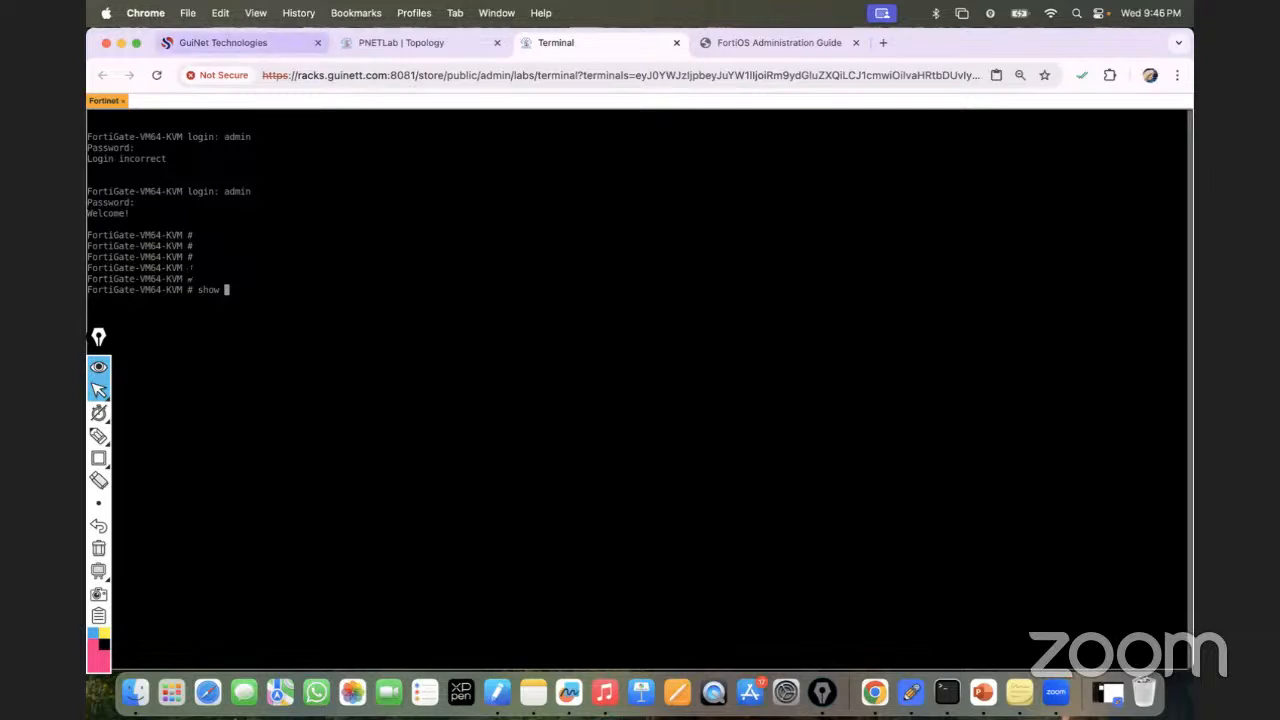
type("system i")
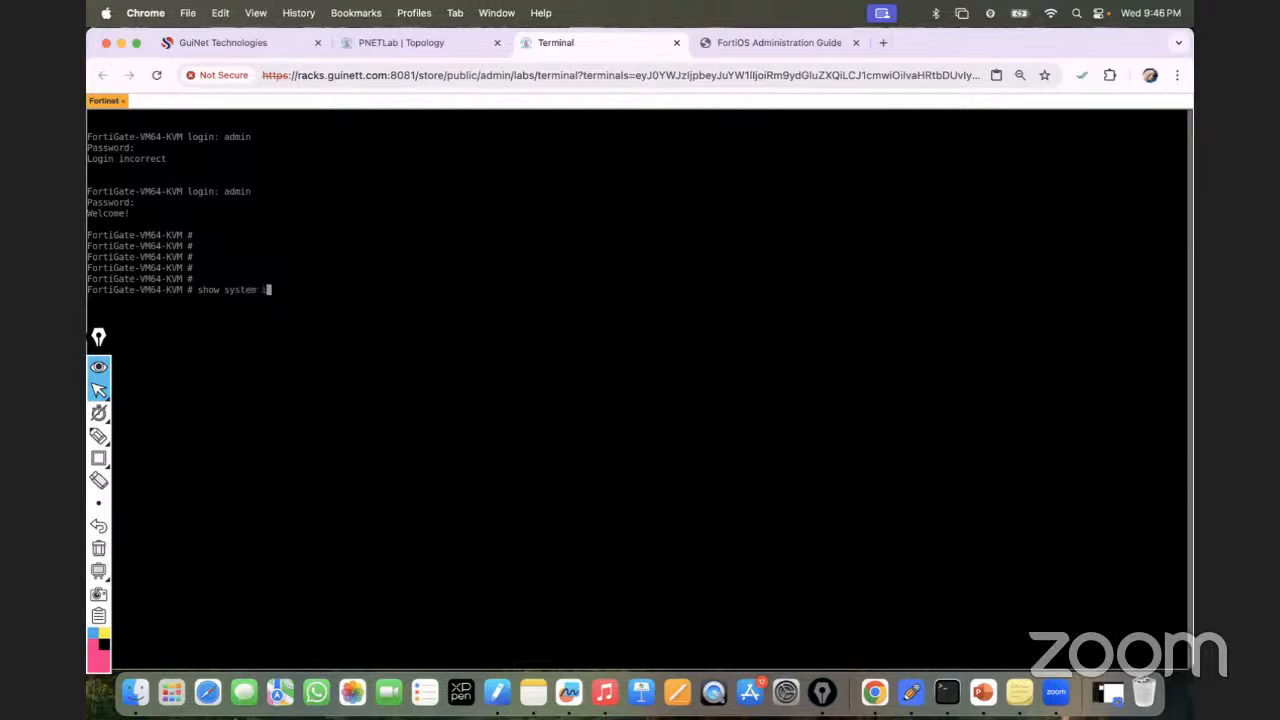
key("Tab")
key("question")
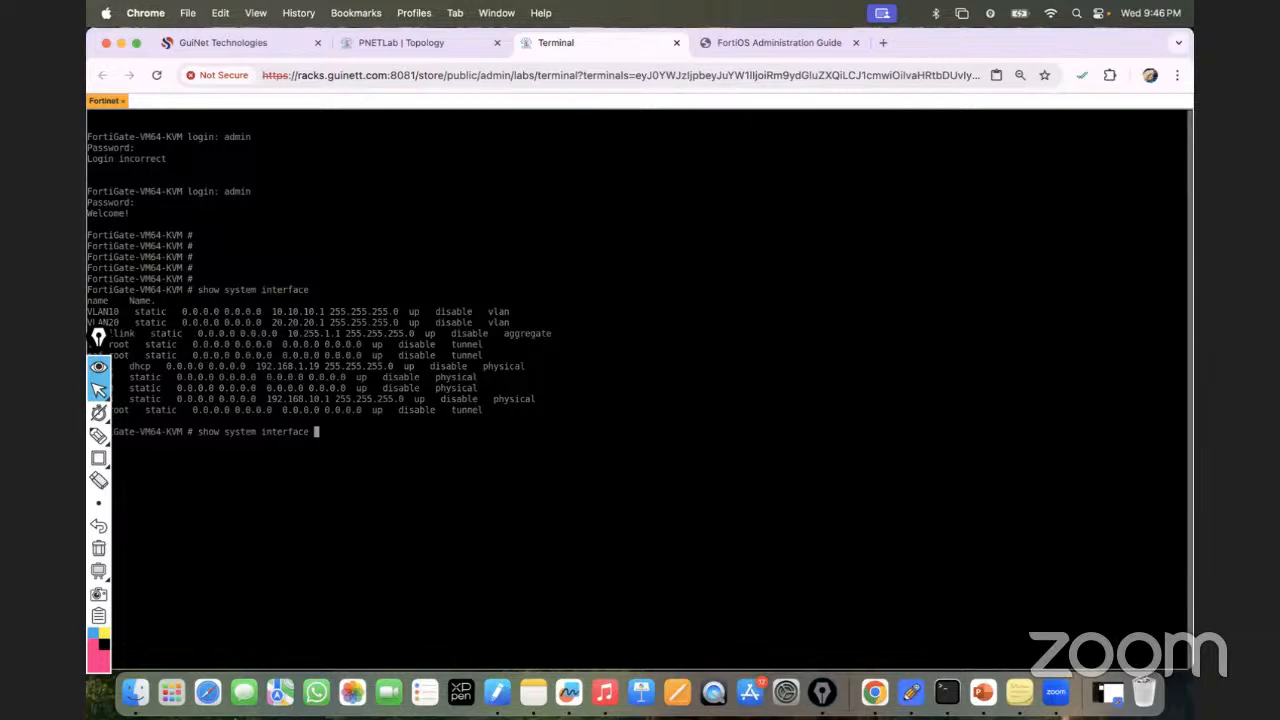
Open 192.168.1.19 in a new tab and log in as admin with the account password.
left_click(875, 40)
type("19")
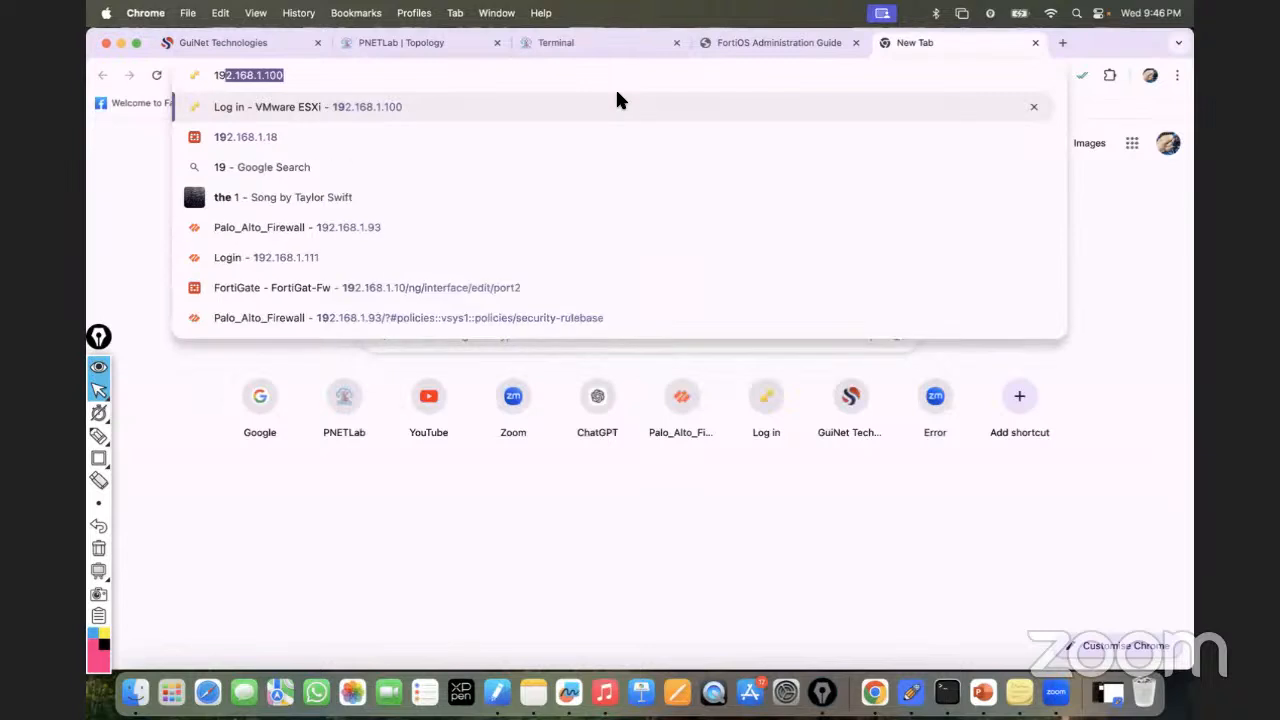
type("2.168.1.1")
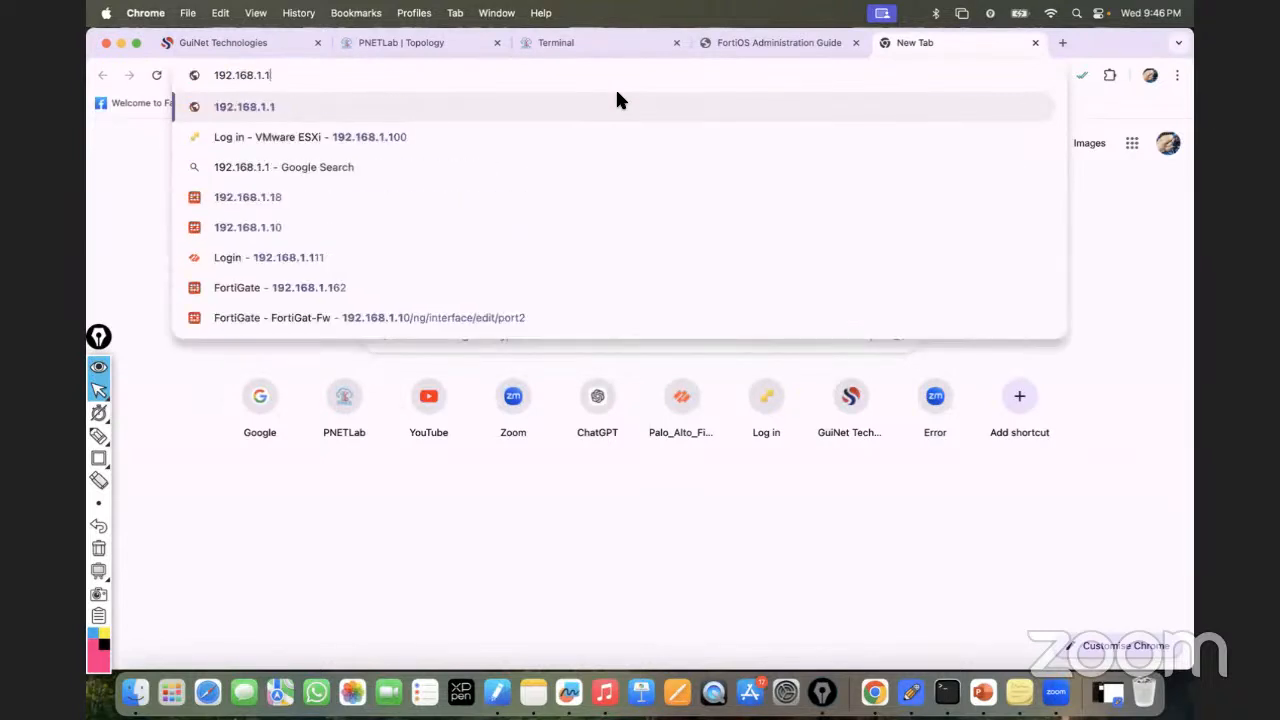
type("9")
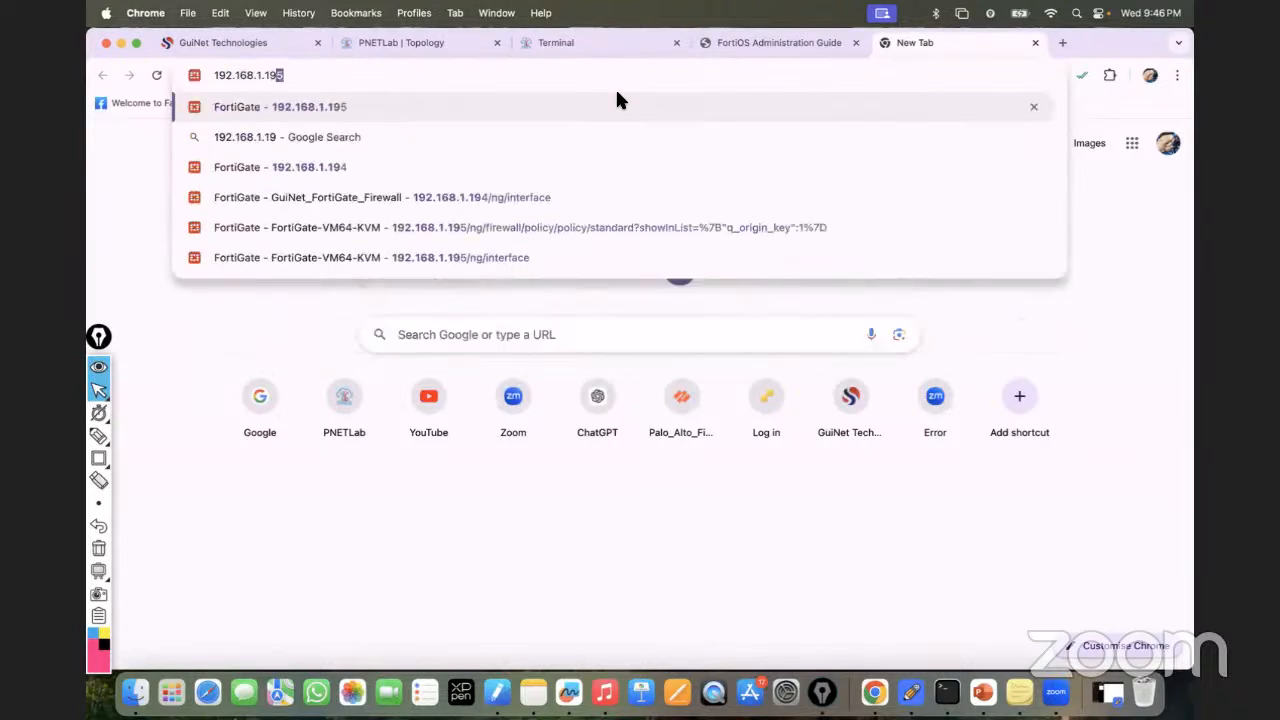
key("Delete")
key("Return")
left_click(566, 363)
type("admin")
key("Tab")
type("fortinet")
key("Return")
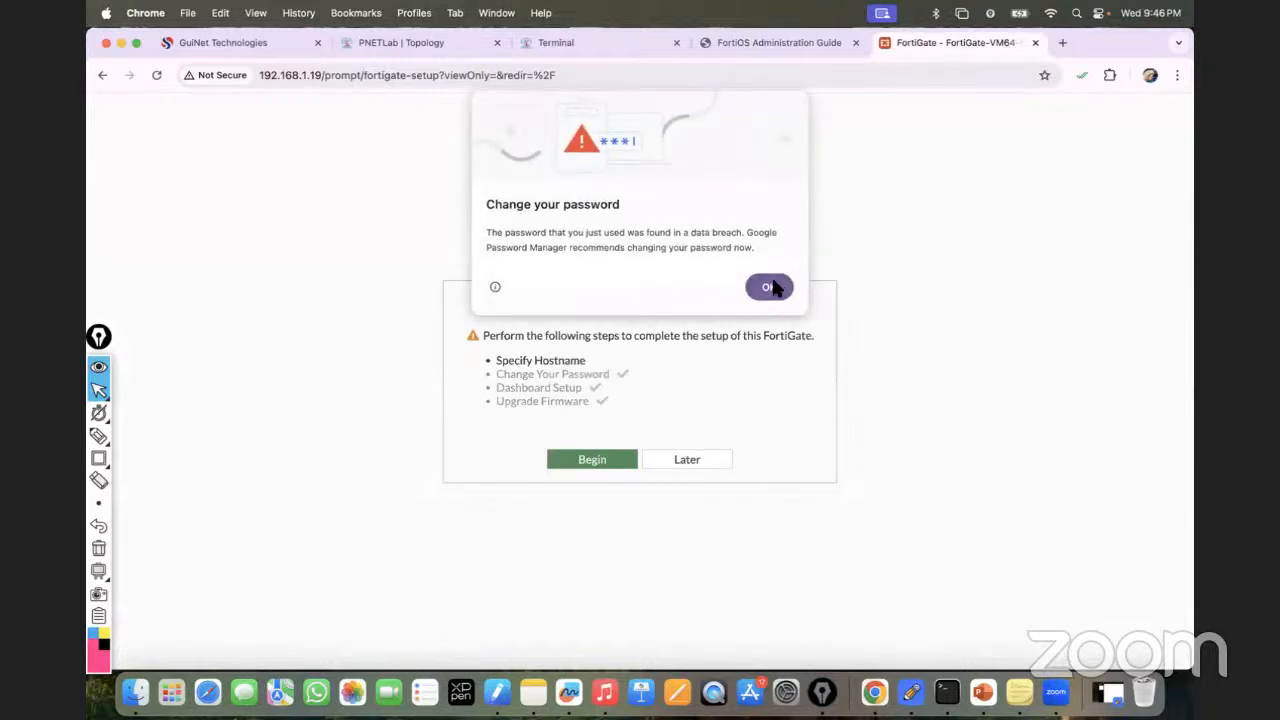
Dismiss the password warning, postpone FortiGate setup, and close the FortiOS overview.
left_click(769, 287)
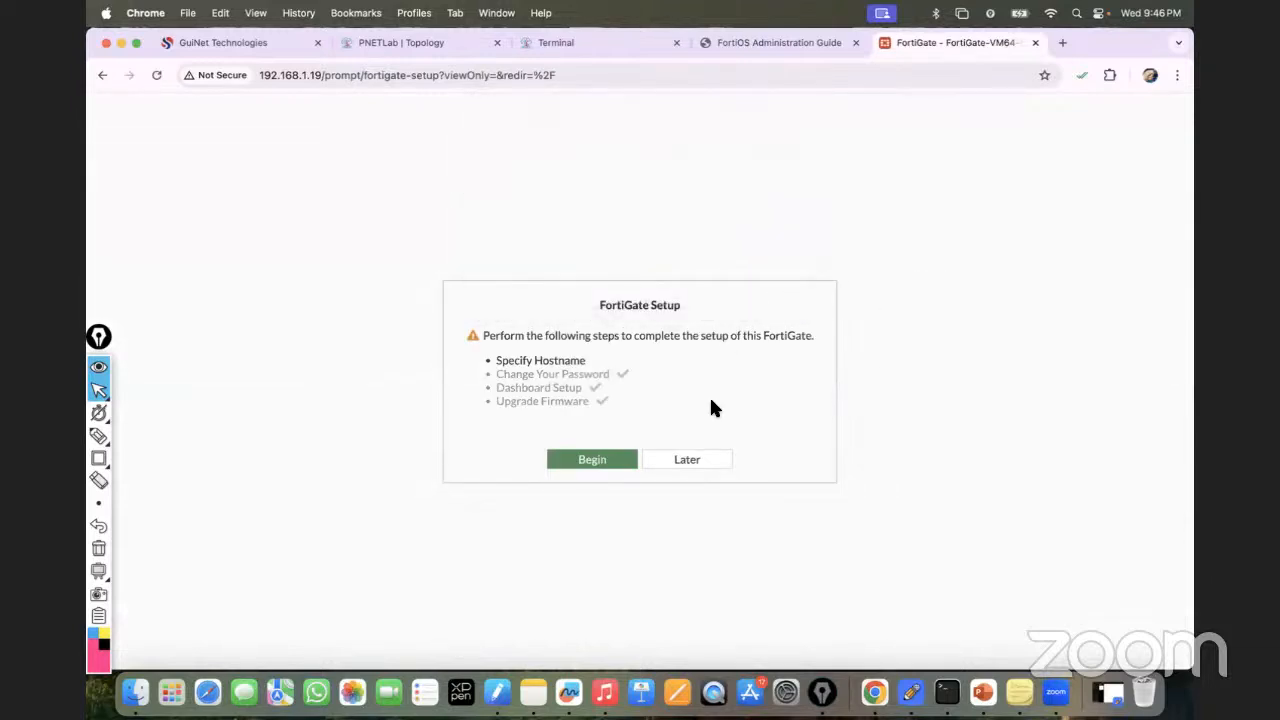
left_click(688, 461)
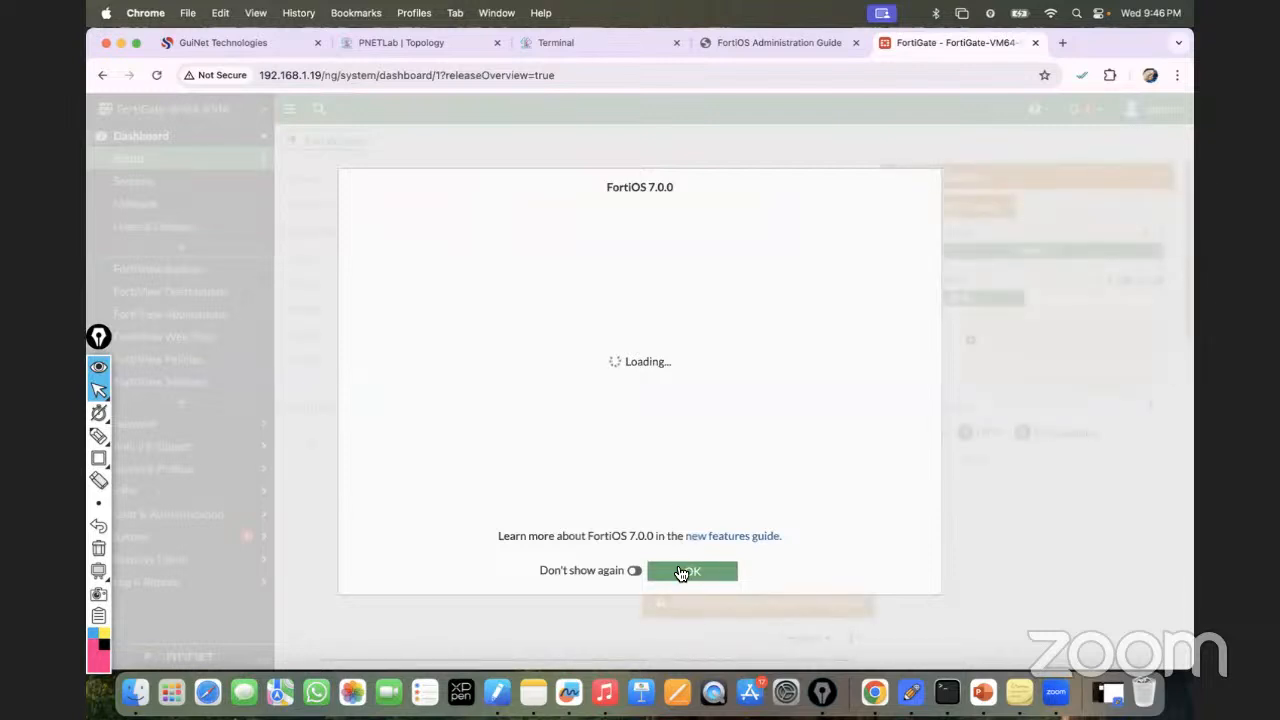
left_click(683, 572)
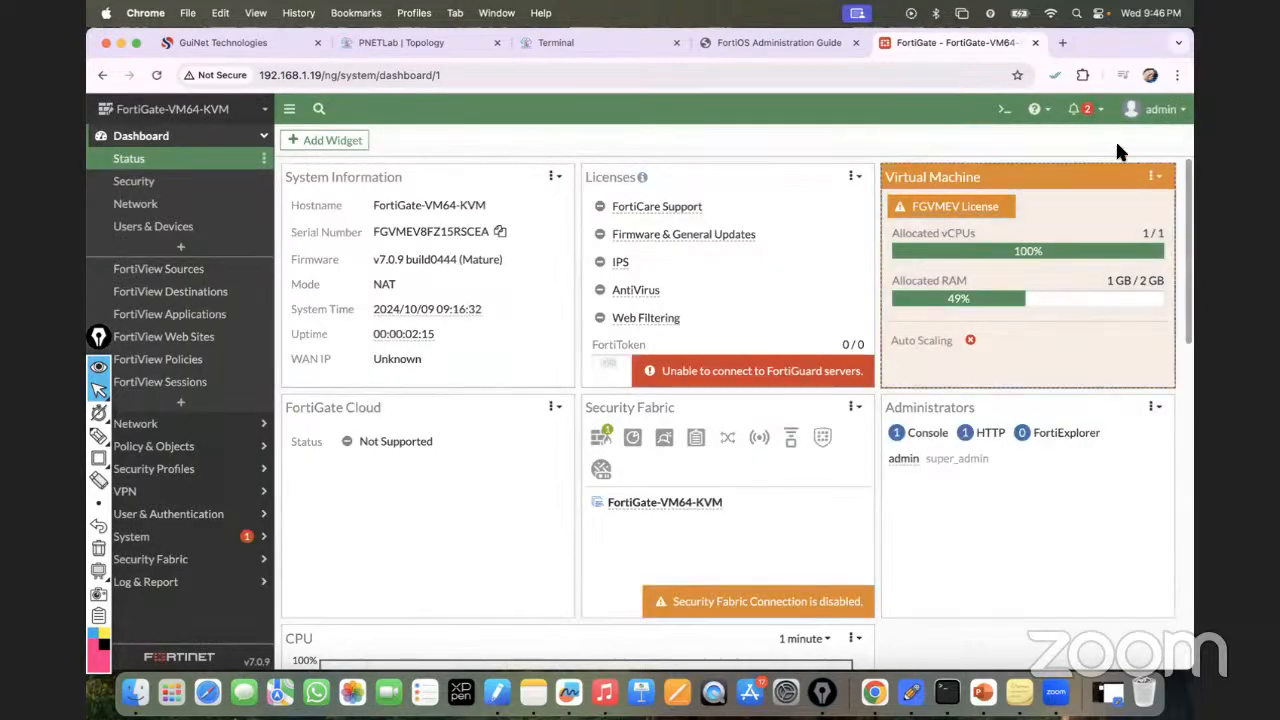
Set the browser page zoom to 90% to fit the FortiGate Status dashboard.
left_click(1177, 75)
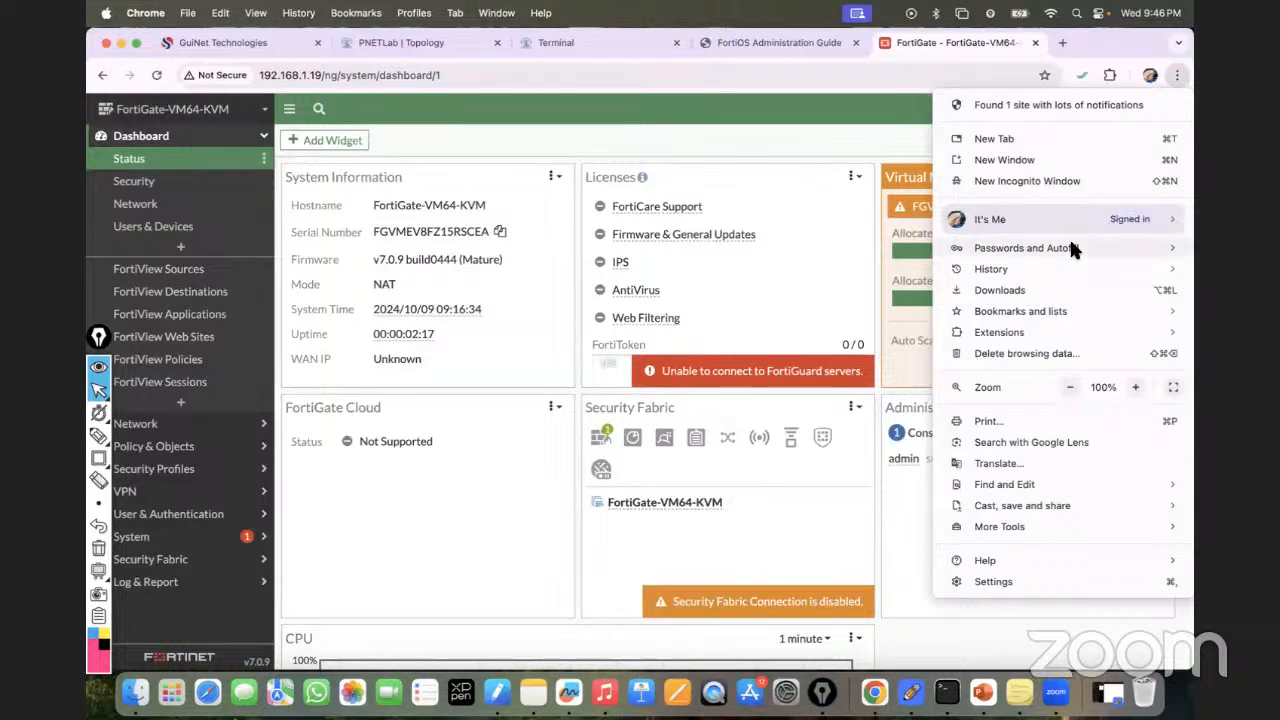
left_click(1069, 387)
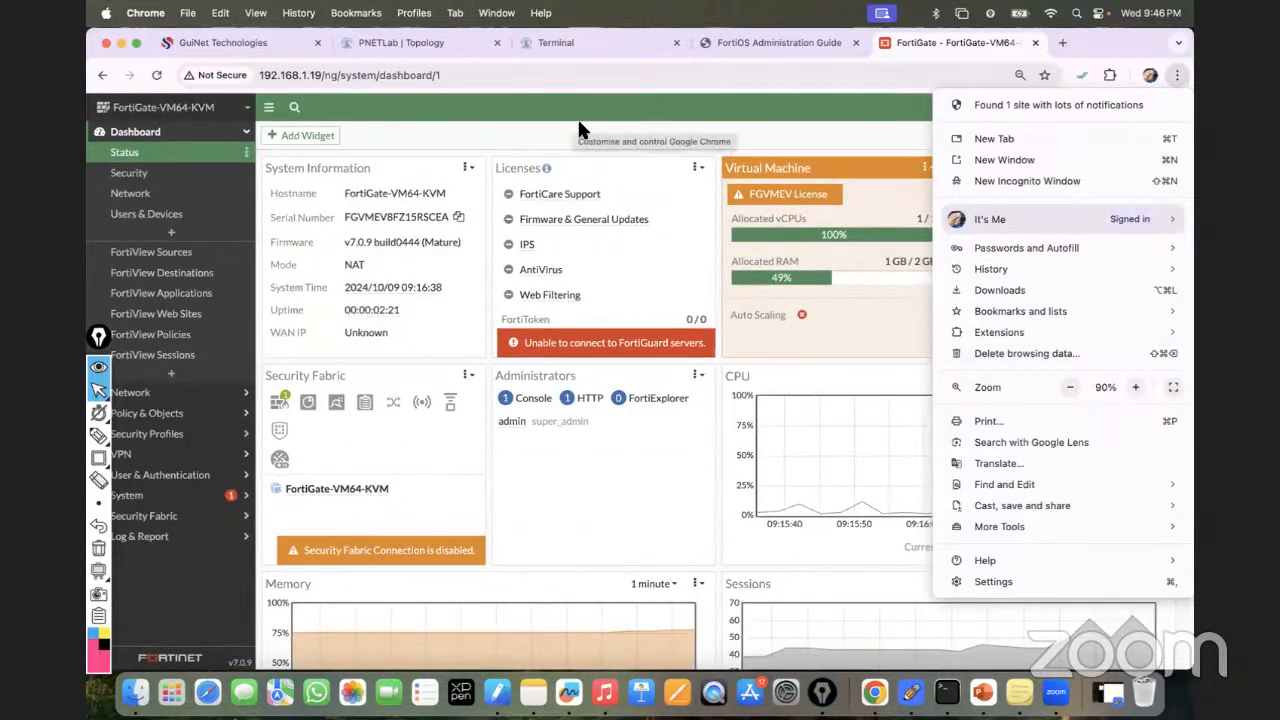
left_click(697, 113)
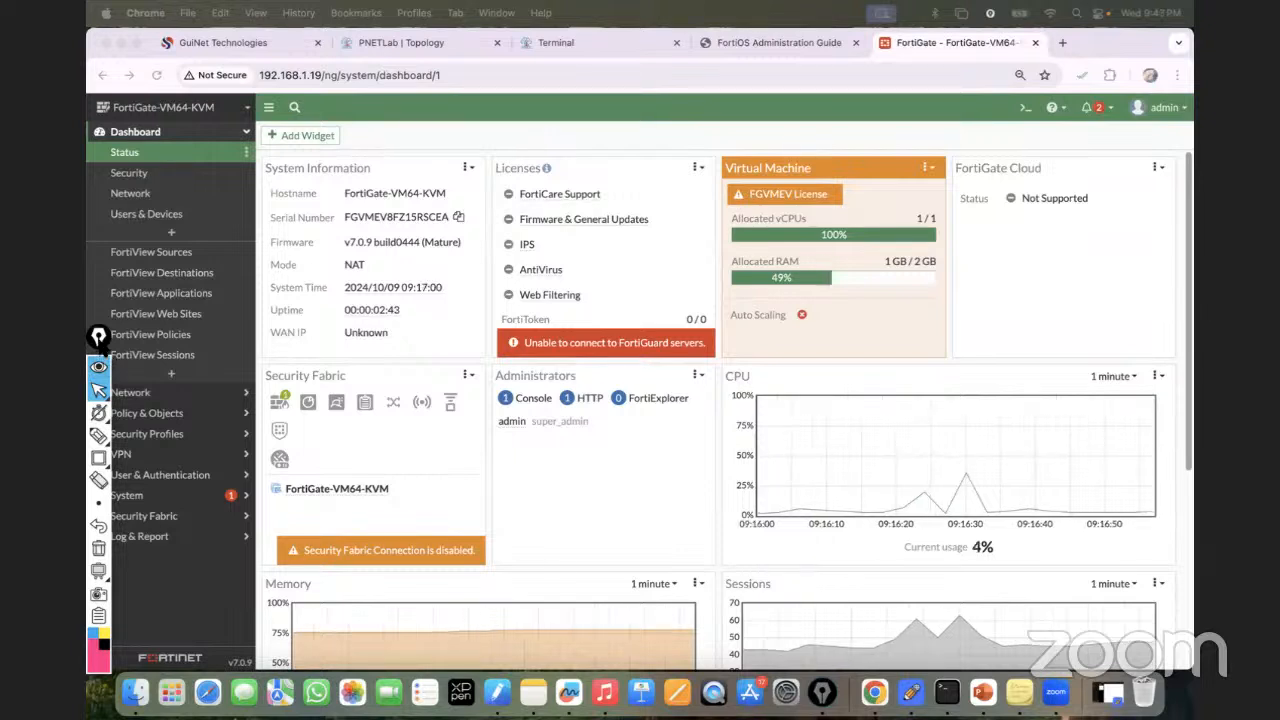
left_click_drag(99, 340, 1173, 344)
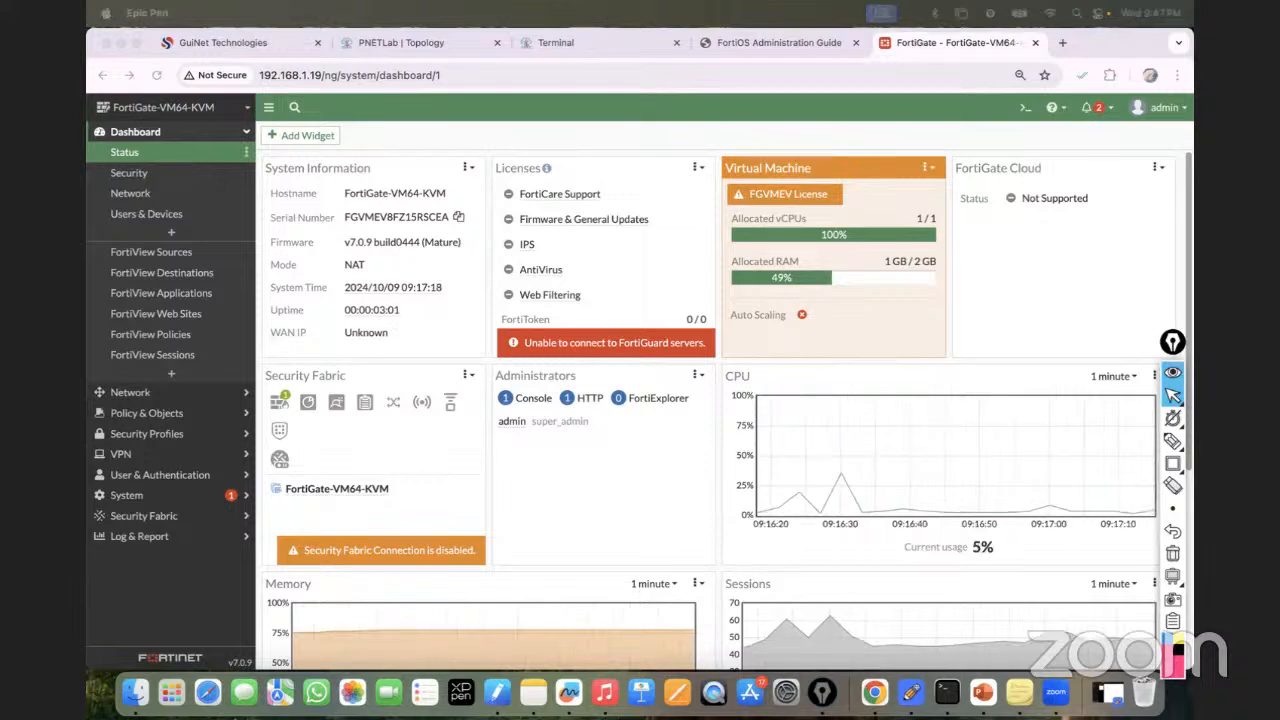
Handwrite 'Static - IP assignment → DHCP' in red beside the lab topology.
left_click(420, 43)
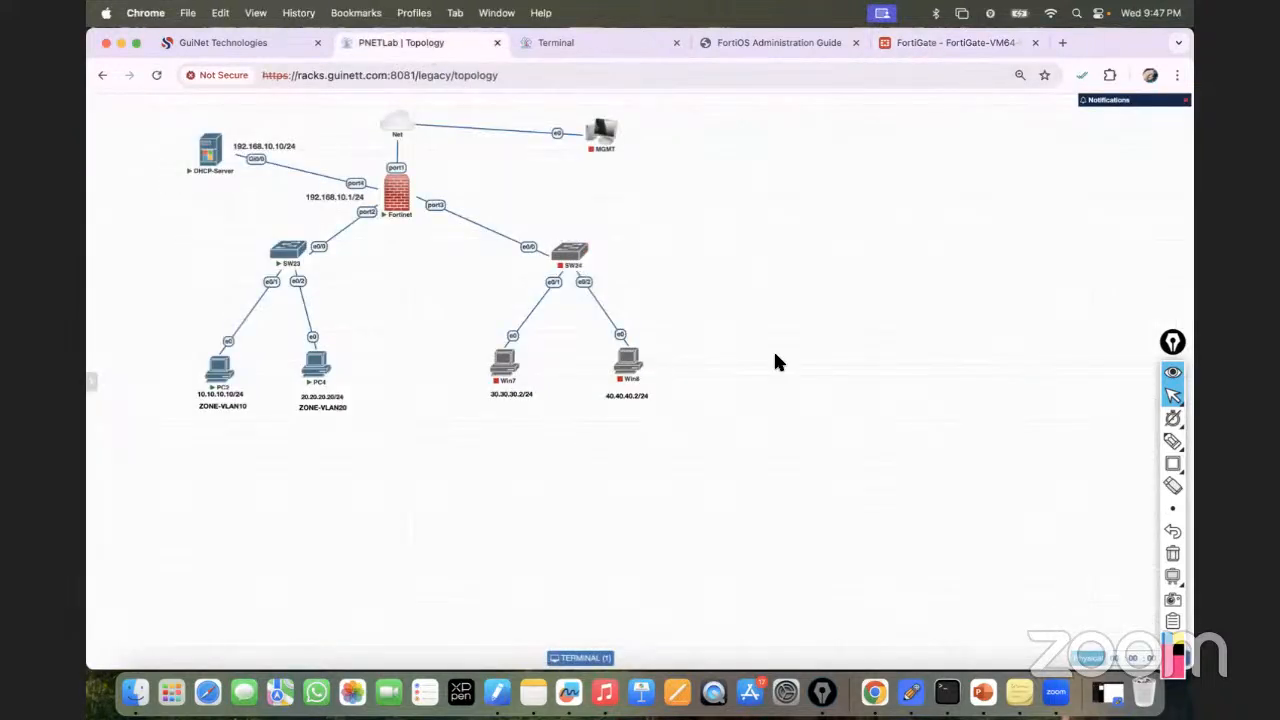
left_click(1171, 442)
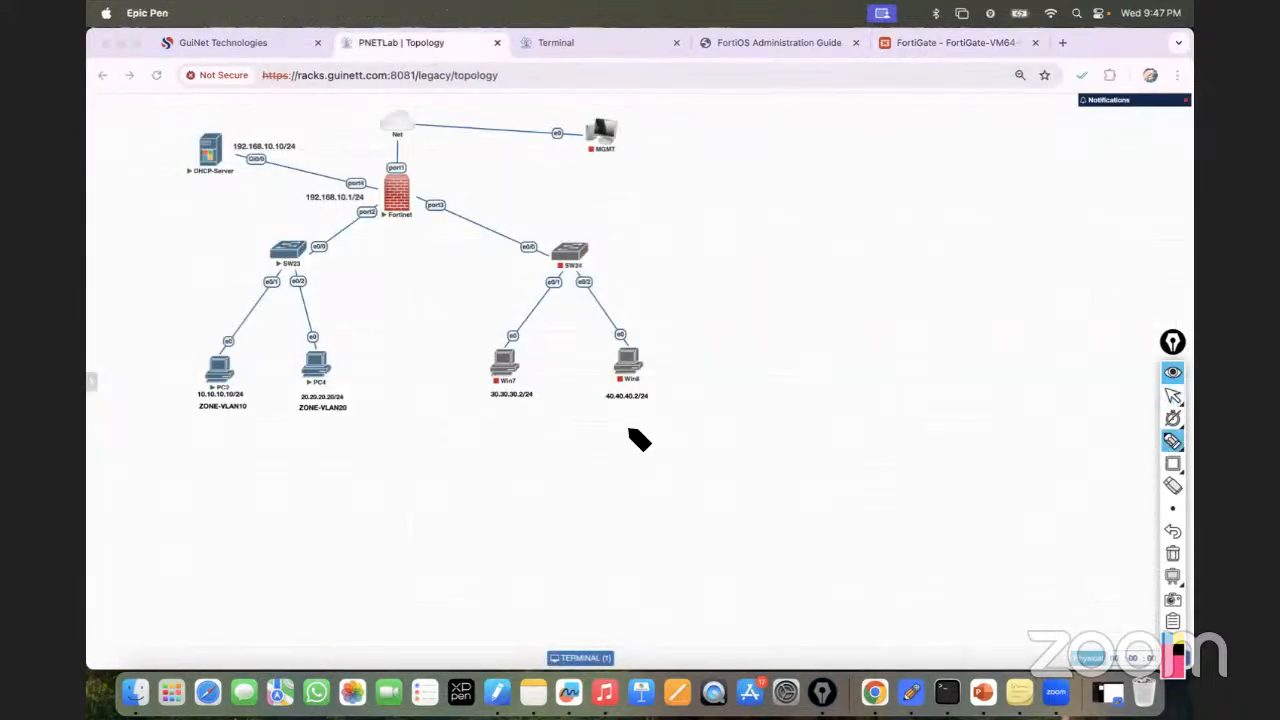
left_click(1172, 397)
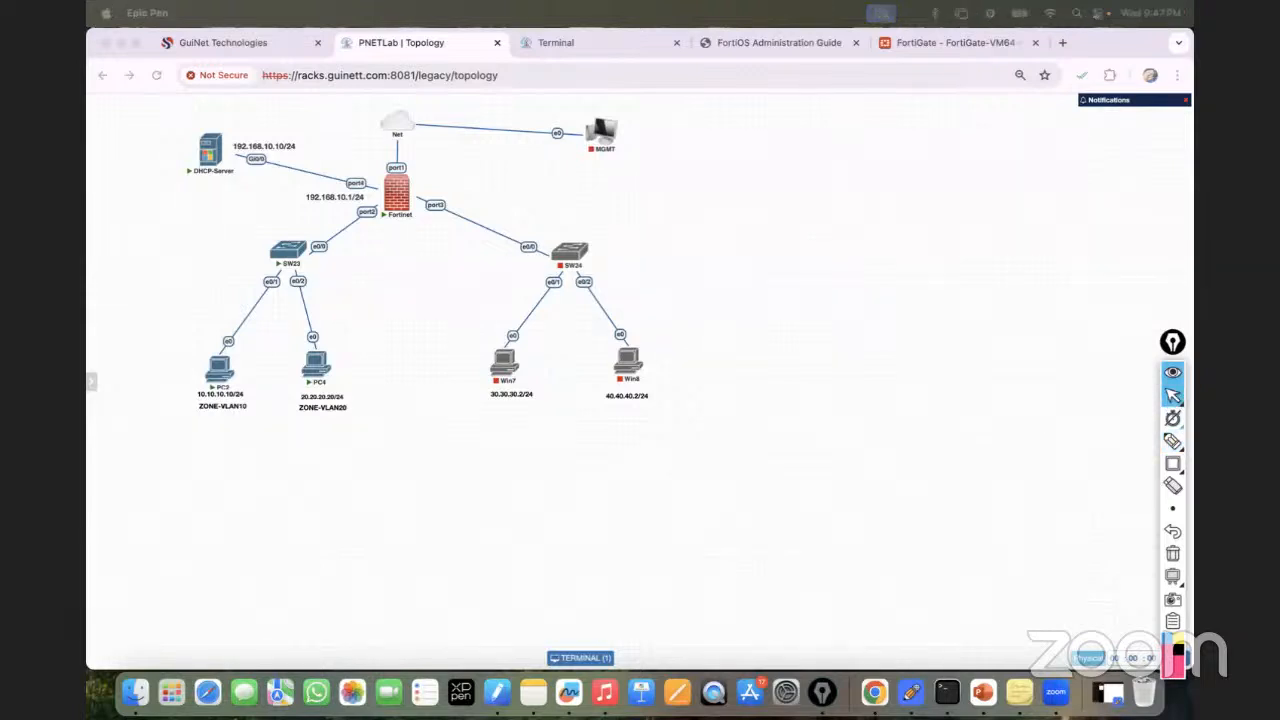
left_click(1102, 447)
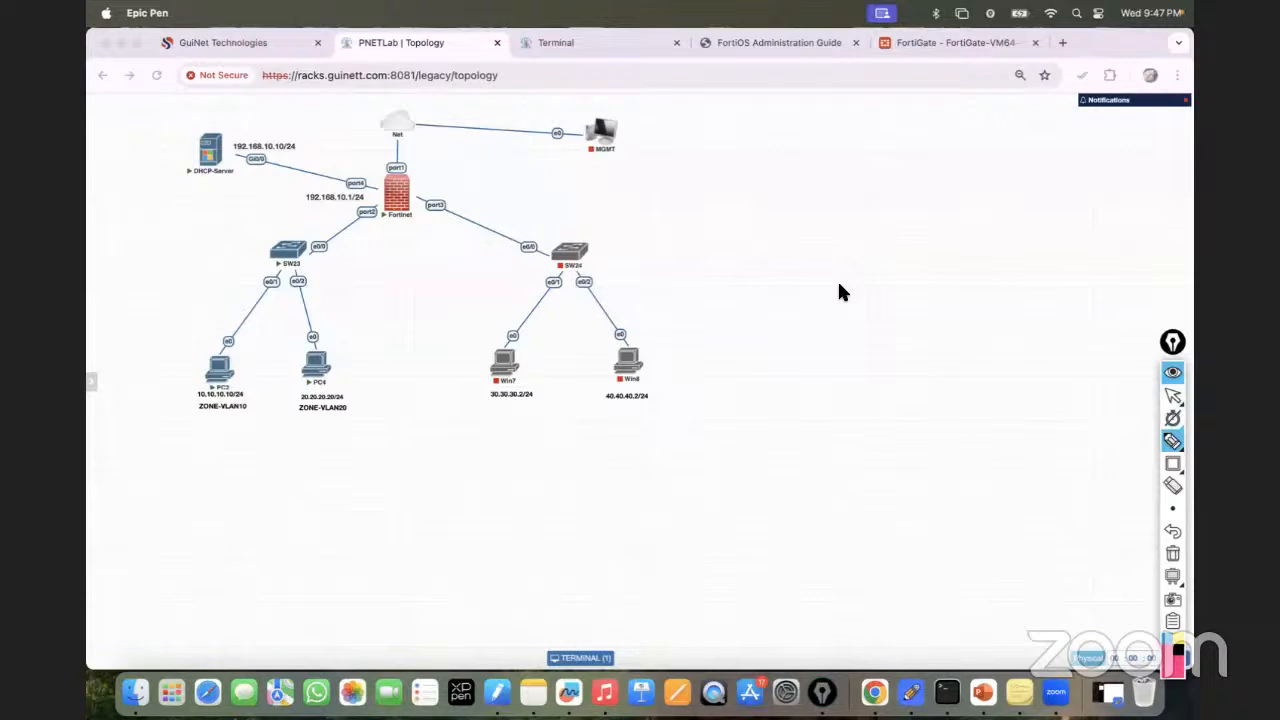
mouse_move(1172, 443)
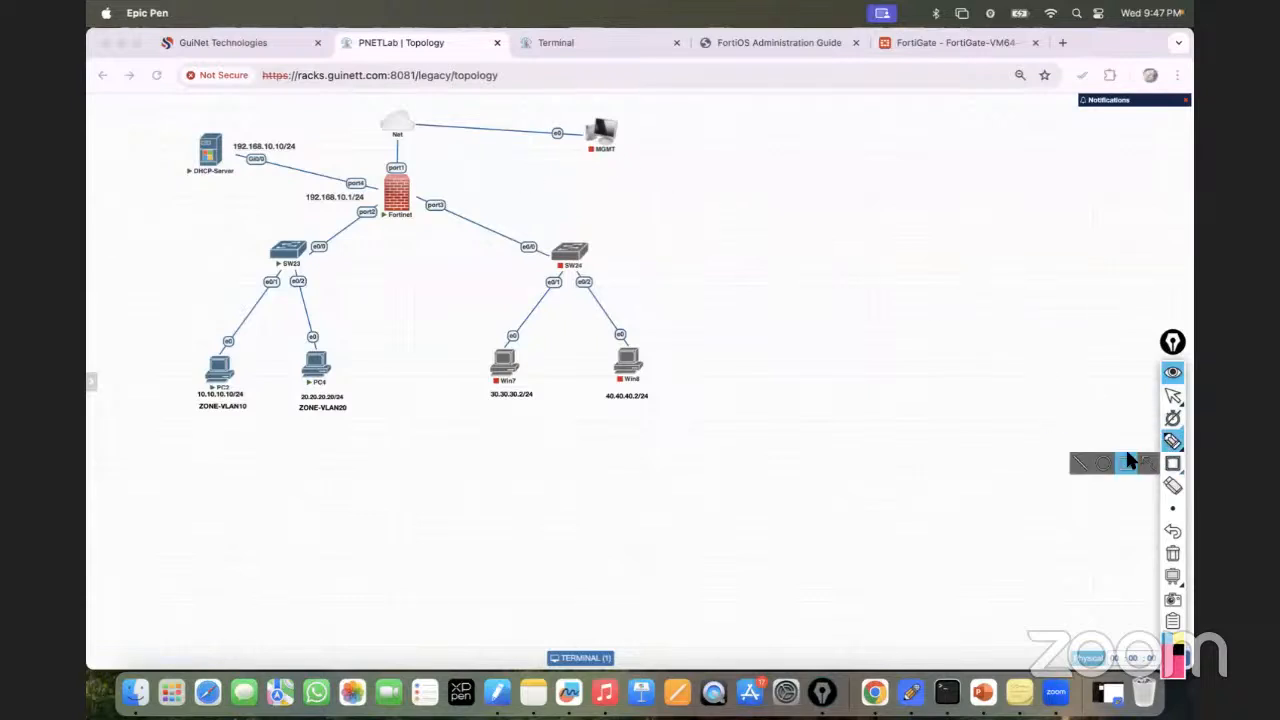
mouse_move(811, 238)
left_mouse_down()
mouse_move(875, 257)
mouse_move(887, 231)
mouse_move(1110, 206)
left_mouse_up()
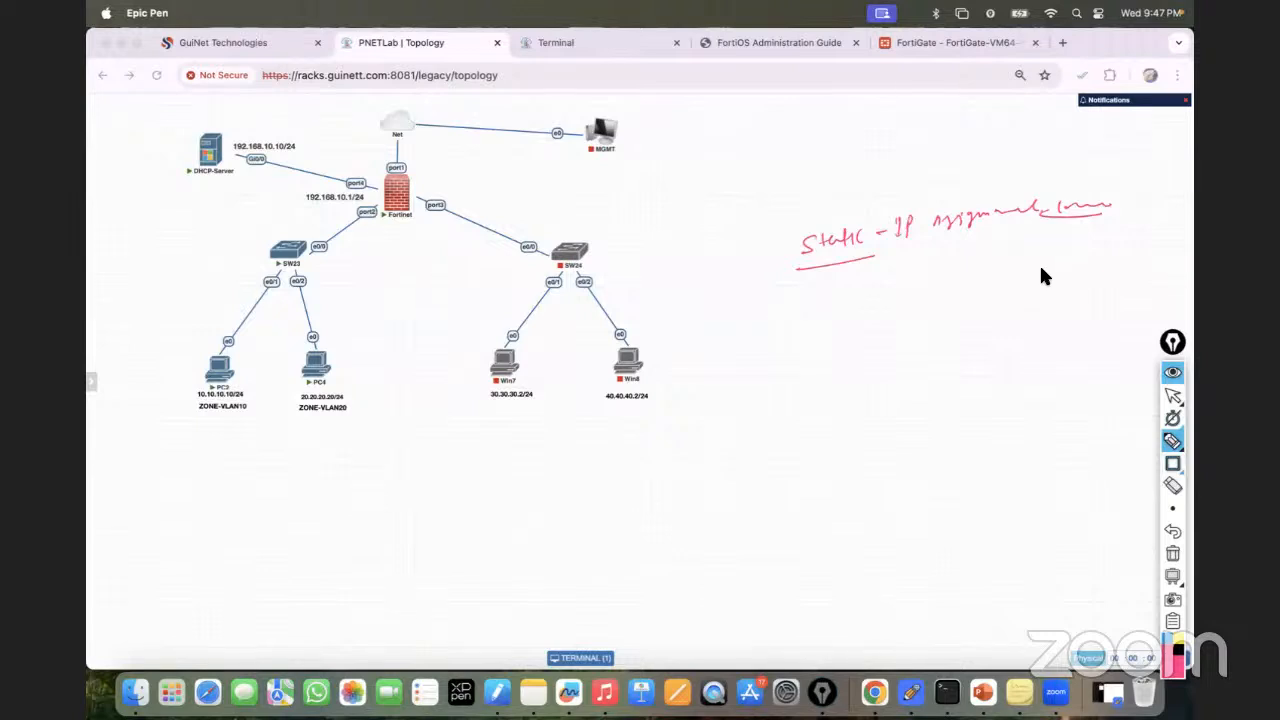
left_click_drag(830, 300, 935, 300)
Write DORA with branches to Discover, Offer, Request and Ack.
mouse_move(848, 368)
left_mouse_down()
mouse_move(850, 390)
mouse_move(884, 380)
left_mouse_up()
mouse_move(902, 378)
left_mouse_down()
mouse_move(906, 364)
mouse_move(930, 376)
left_mouse_up()
left_click_drag(852, 402, 706, 464)
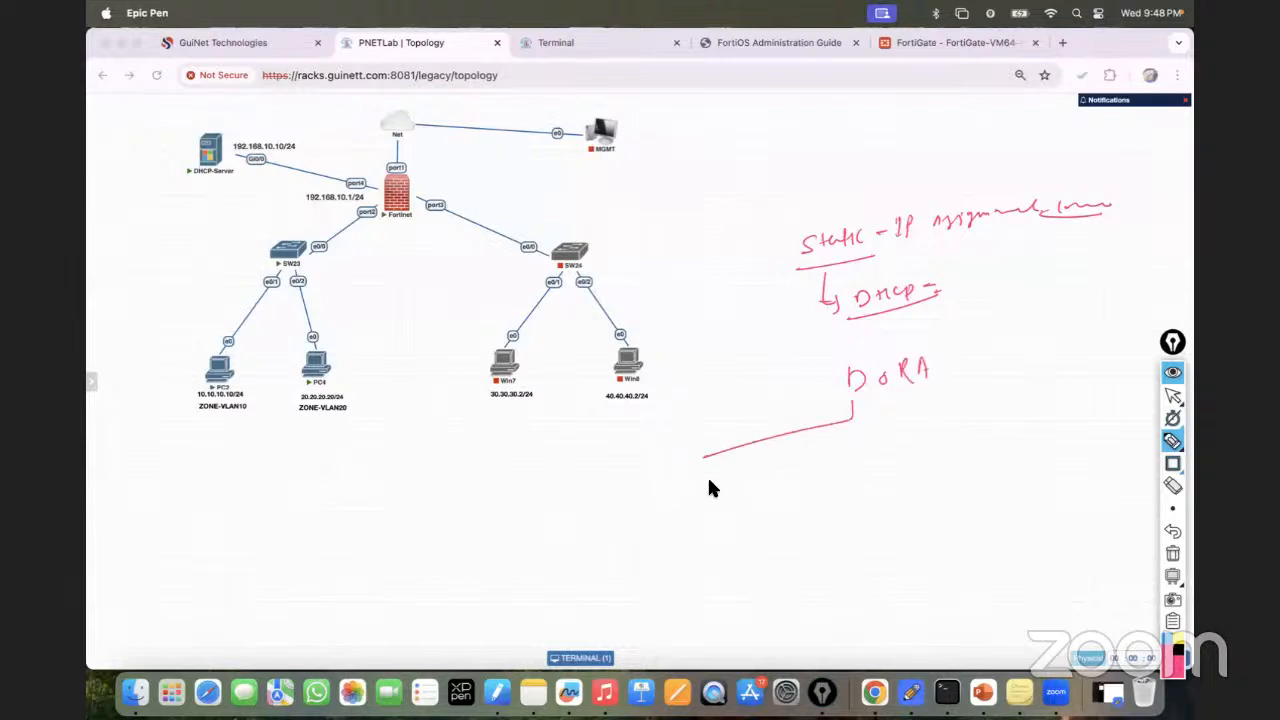
left_click_drag(677, 487, 766, 482)
mouse_move(884, 405)
left_mouse_down()
mouse_move(886, 516)
mouse_move(940, 500)
left_mouse_up()
mouse_move(914, 392)
left_mouse_down()
mouse_move(920, 414)
mouse_move(1037, 489)
mouse_move(1072, 466)
left_mouse_up()
mouse_move(958, 372)
left_mouse_down()
mouse_move(1075, 382)
mouse_move(1090, 369)
left_mouse_up()
left_click_drag(1061, 414, 1108, 399)
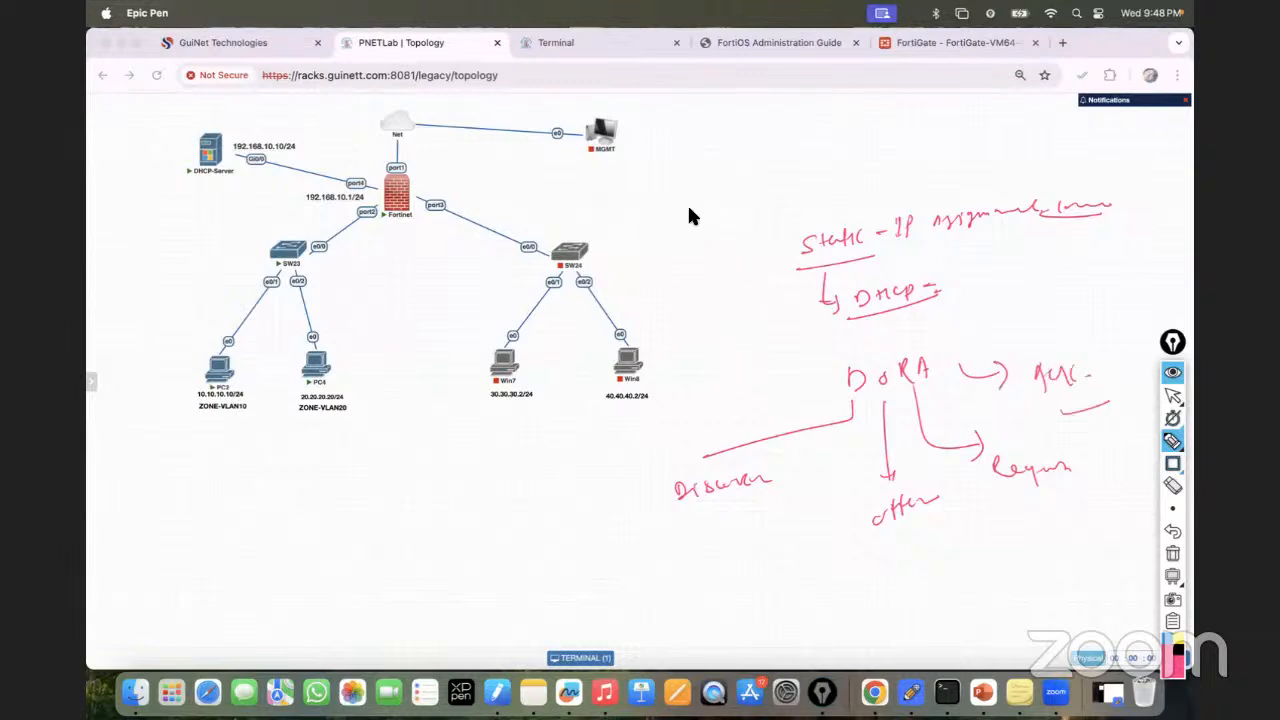
Sketch a PC1 box and a DHCP box joined by an arrow.
mouse_move(714, 112)
left_mouse_down()
mouse_move(733, 146)
mouse_move(758, 146)
left_mouse_up()
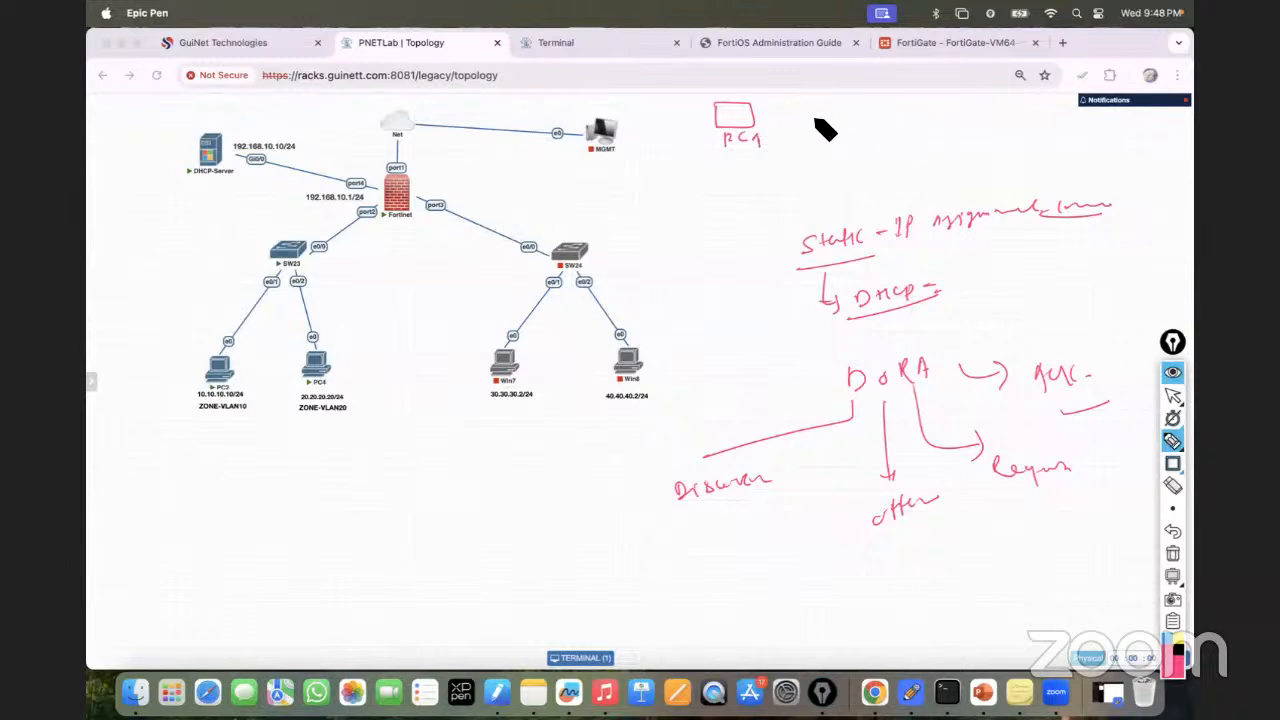
mouse_move(994, 96)
left_mouse_down()
mouse_move(1000, 129)
mouse_move(1030, 96)
mouse_move(1051, 123)
mouse_move(1089, 128)
left_mouse_up()
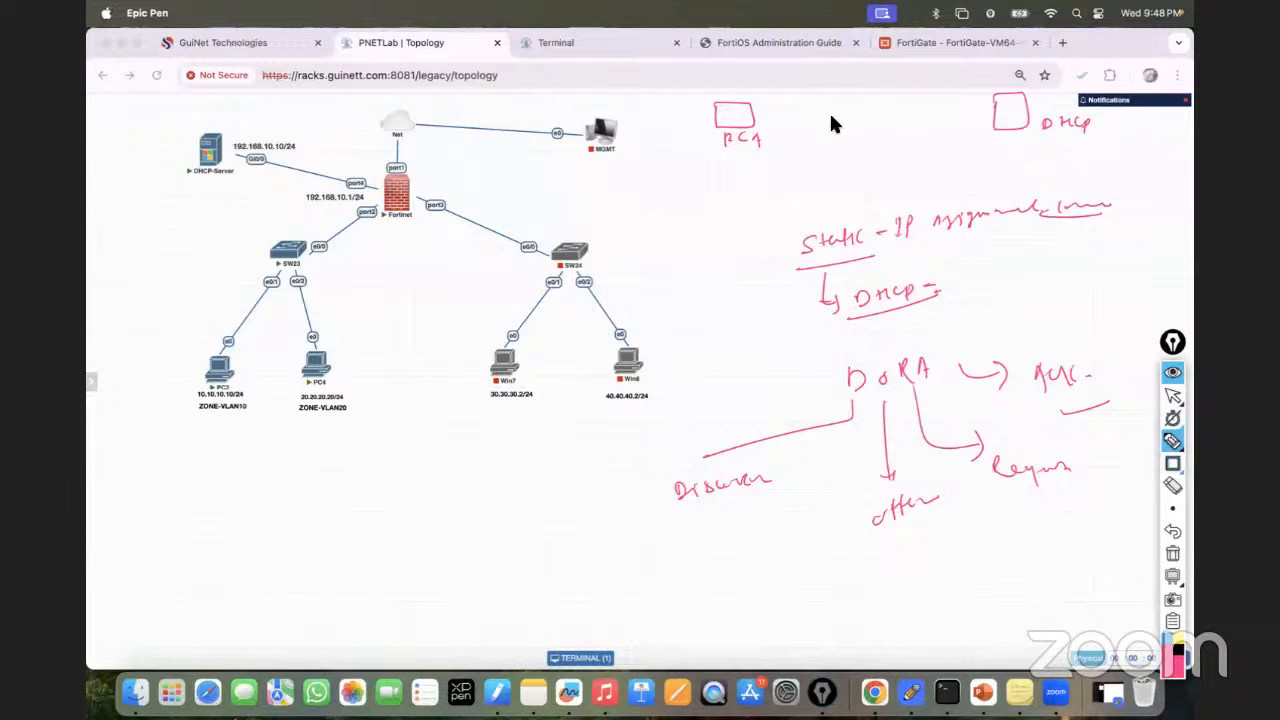
mouse_move(757, 117)
left_mouse_down()
mouse_move(997, 111)
mouse_move(985, 102)
left_mouse_up()
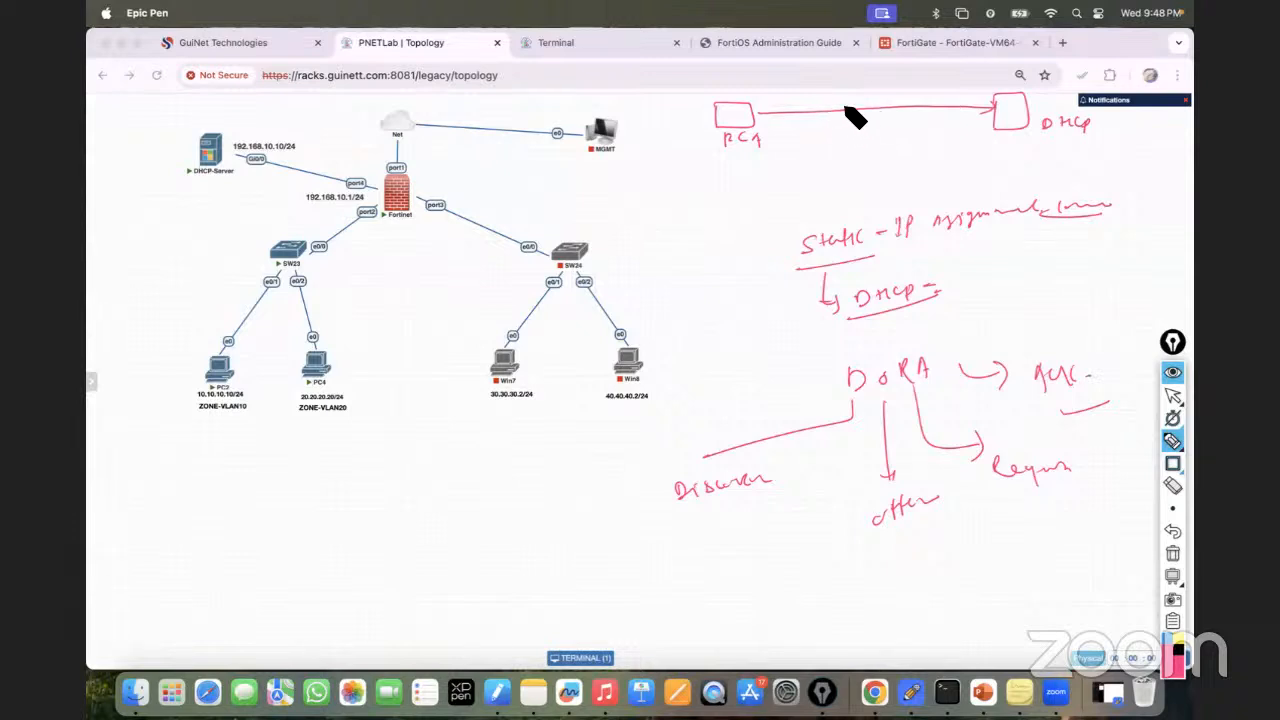
Sketch discover, offer, request and acknowledgement arrows between PC boxes and DHCP, then erase all notes.
left_click_drag(836, 88, 874, 96)
mouse_move(997, 134)
left_mouse_down()
mouse_move(717, 188)
mouse_move(704, 208)
left_mouse_up()
mouse_move(701, 176)
left_mouse_down()
mouse_move(735, 166)
mouse_move(698, 212)
mouse_move(709, 229)
mouse_move(743, 226)
left_mouse_up()
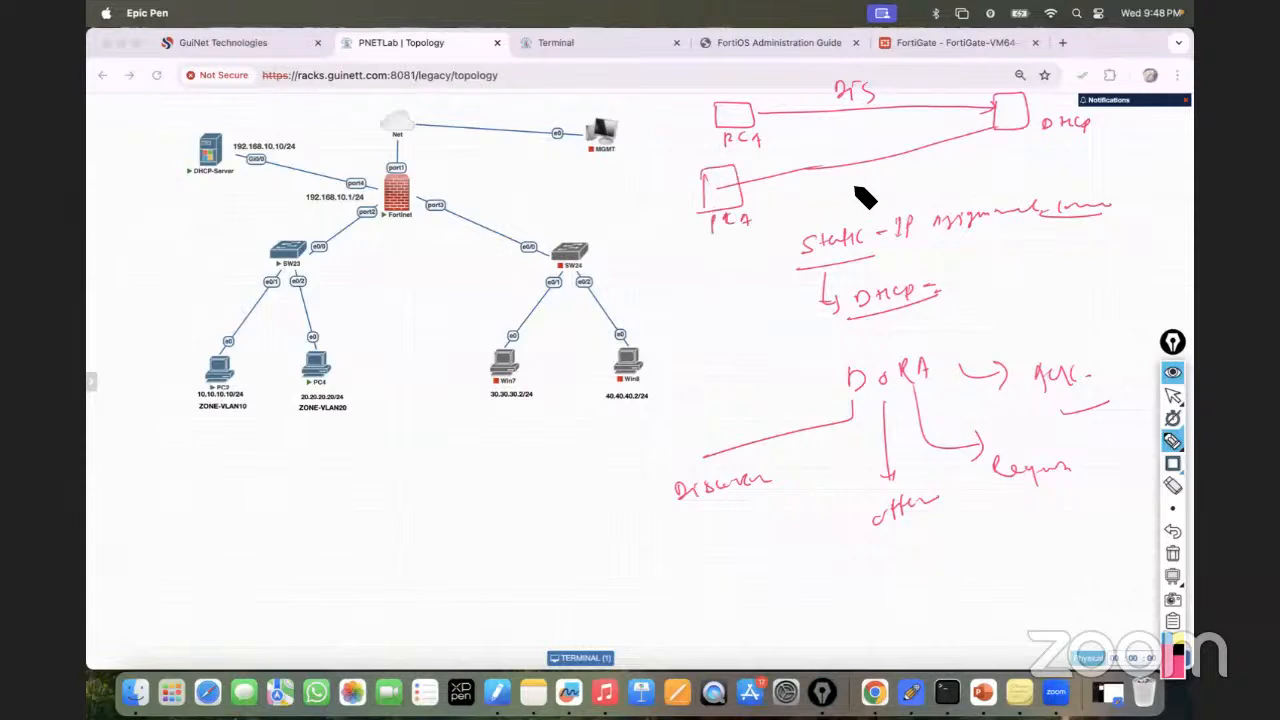
left_click_drag(872, 143, 928, 140)
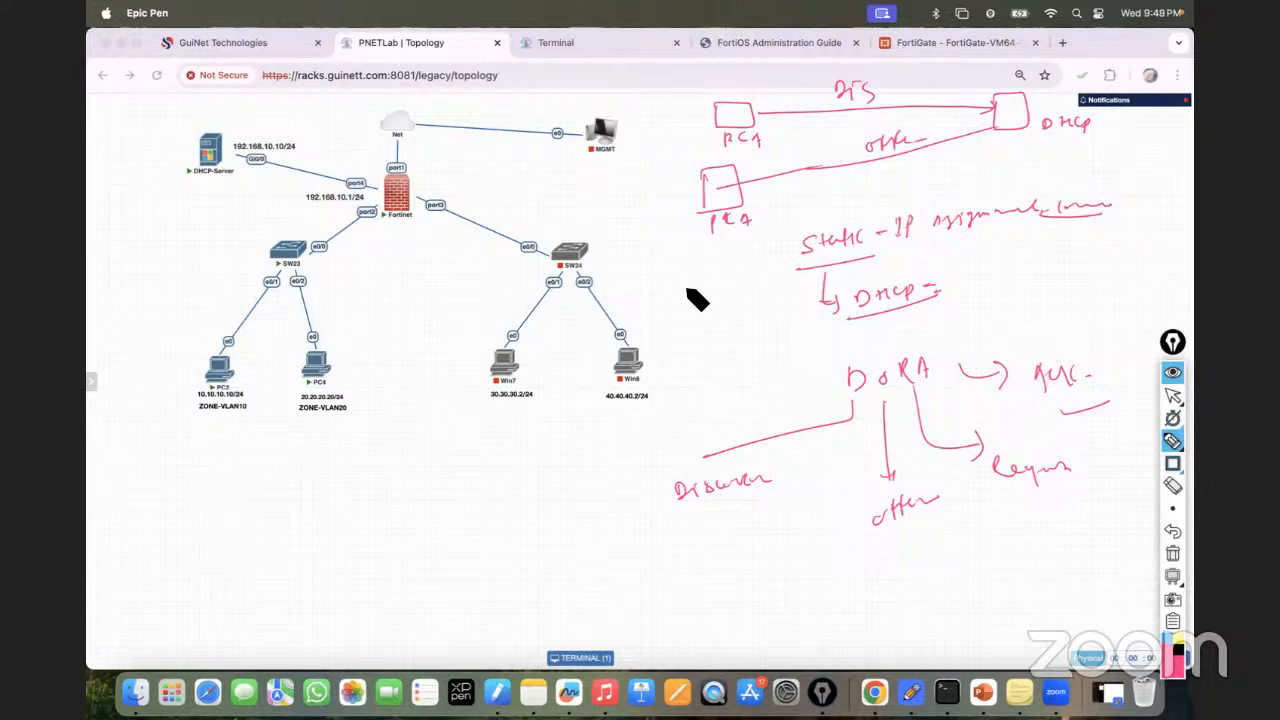
mouse_move(704, 306)
left_mouse_down()
mouse_move(739, 289)
mouse_move(709, 297)
mouse_move(714, 325)
mouse_move(750, 324)
left_mouse_up()
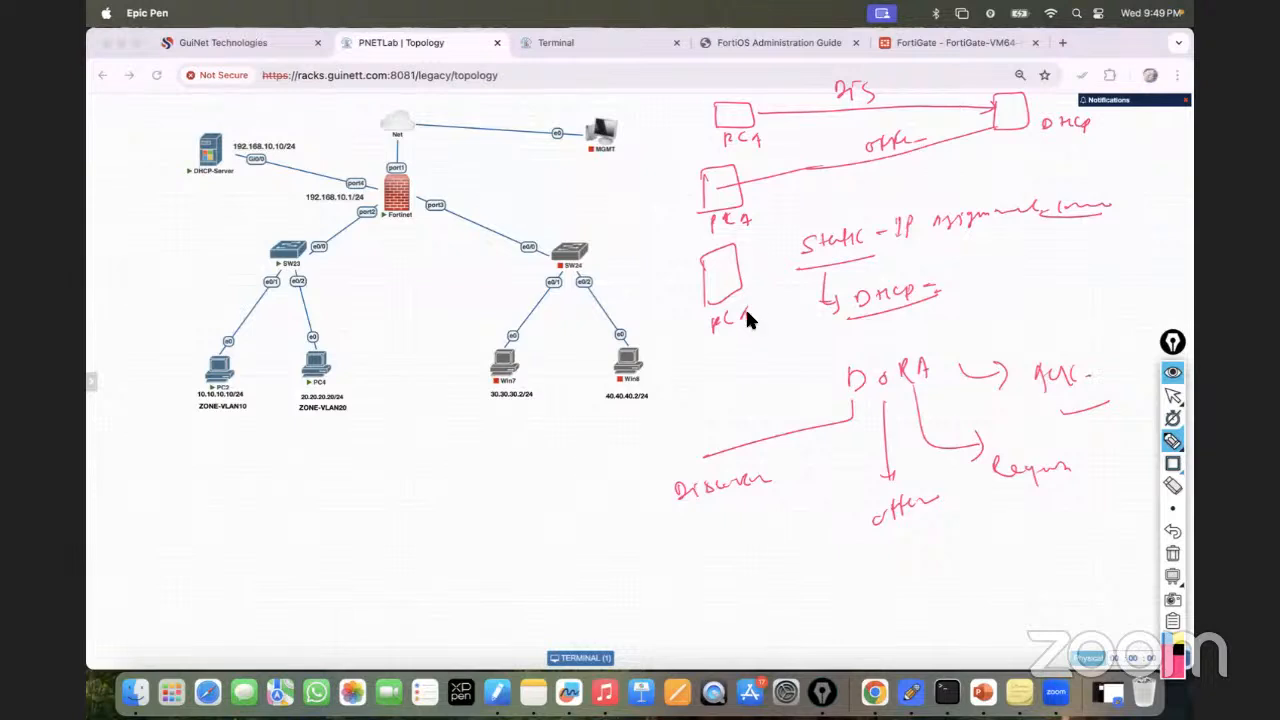
left_click_drag(746, 258, 1002, 130)
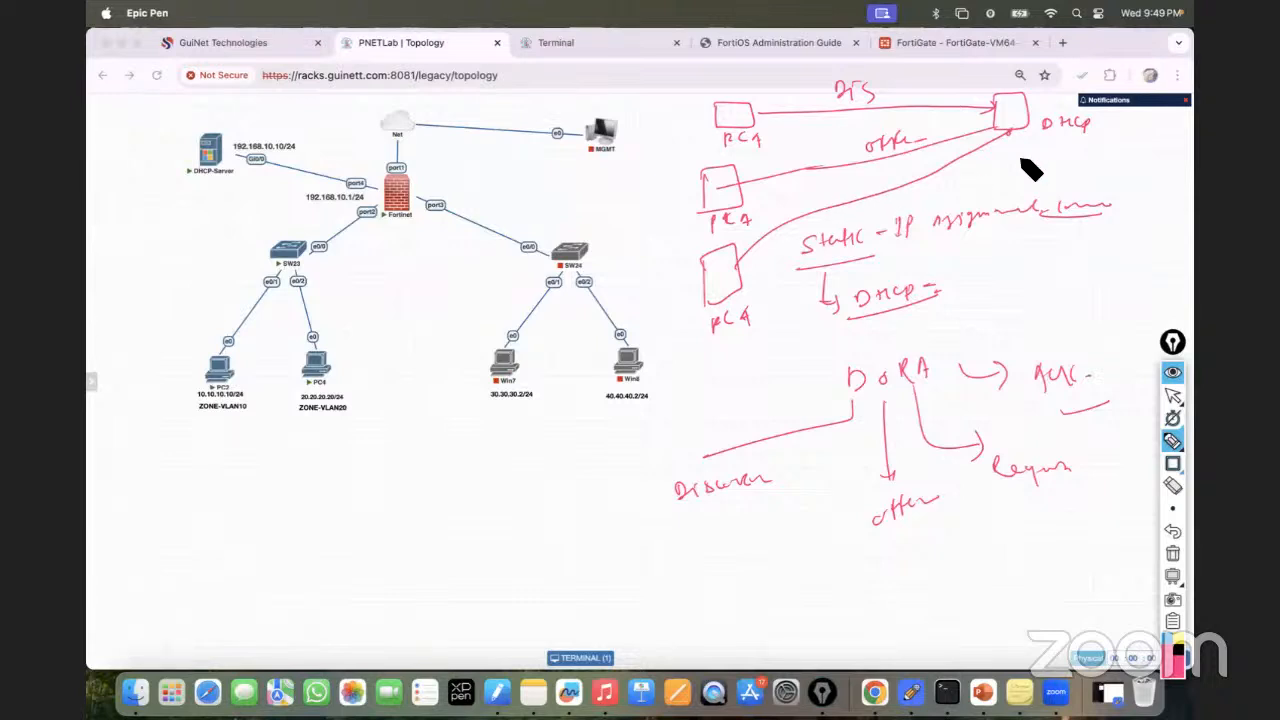
left_click_drag(1012, 130, 775, 301)
left_click_drag(717, 337, 722, 390)
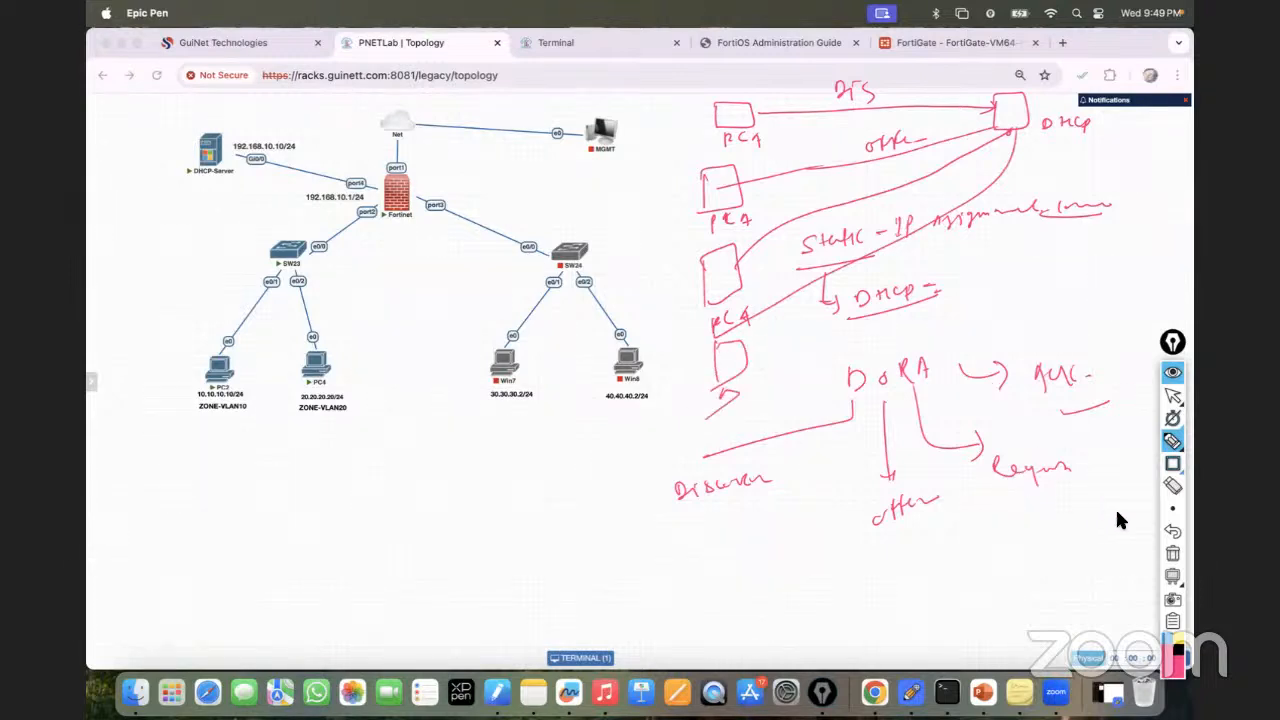
left_click(1172, 554)
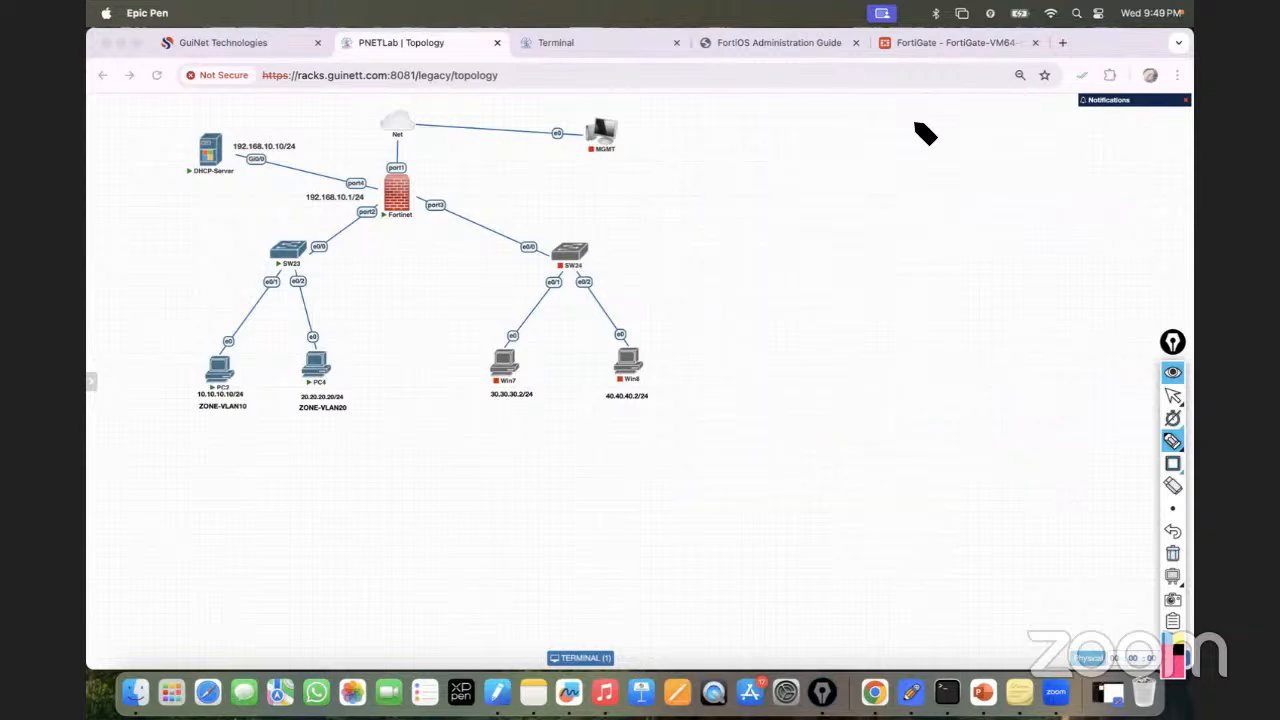
Leave drawing mode and load the Google home page in a new browser tab.
left_click(1172, 396)
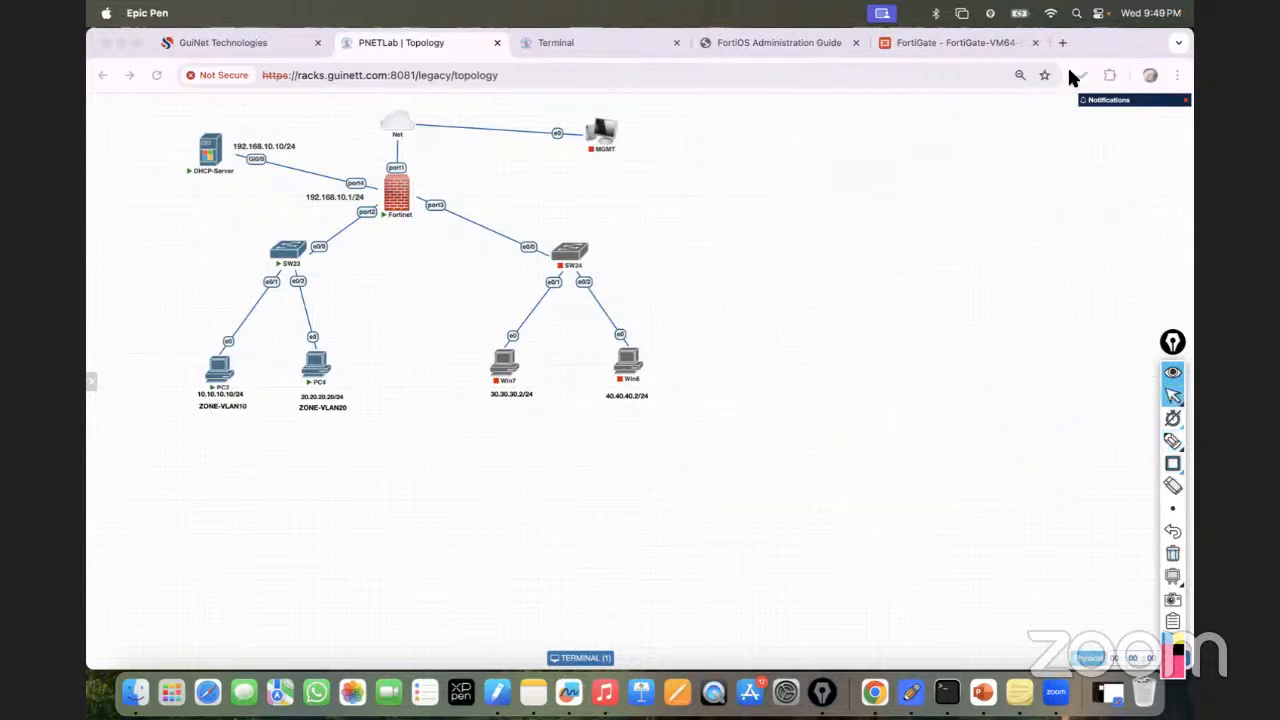
left_click(1063, 44)
type("goo")
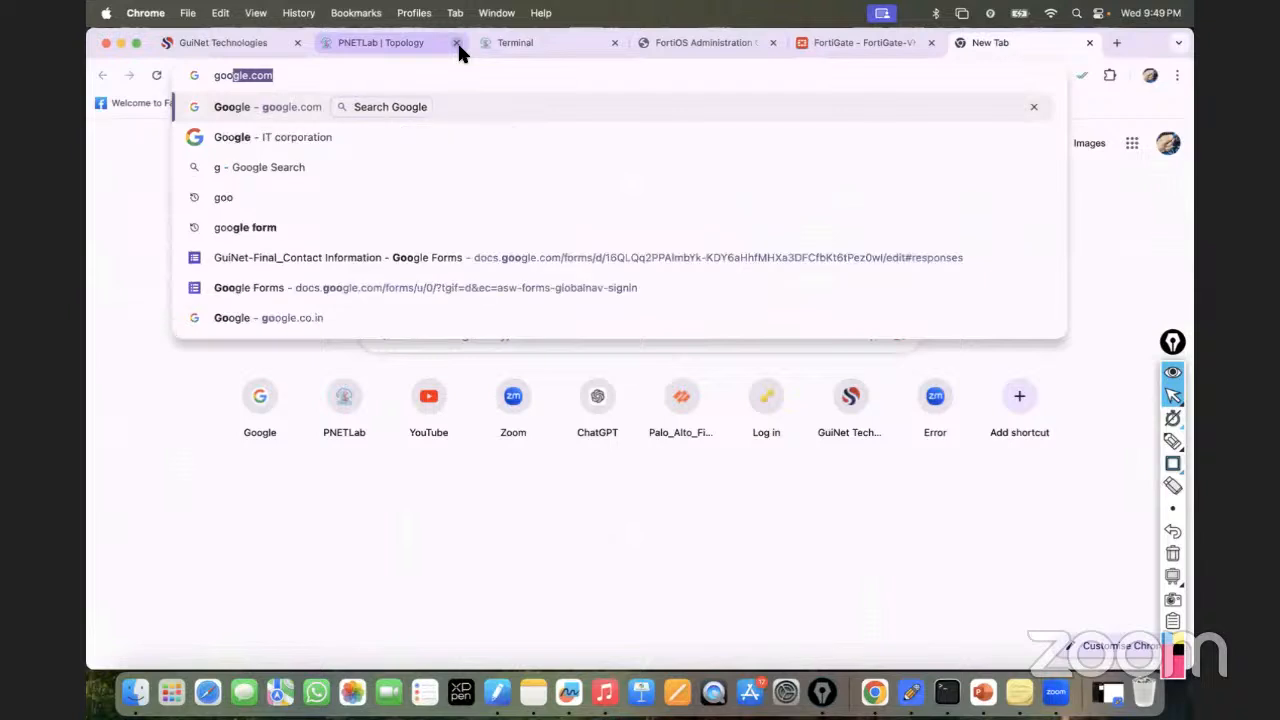
key("Return")
Search images for 'dora process' and preview the PyNet Labs and Cisco Community DORA diagrams.
type("DOAR")
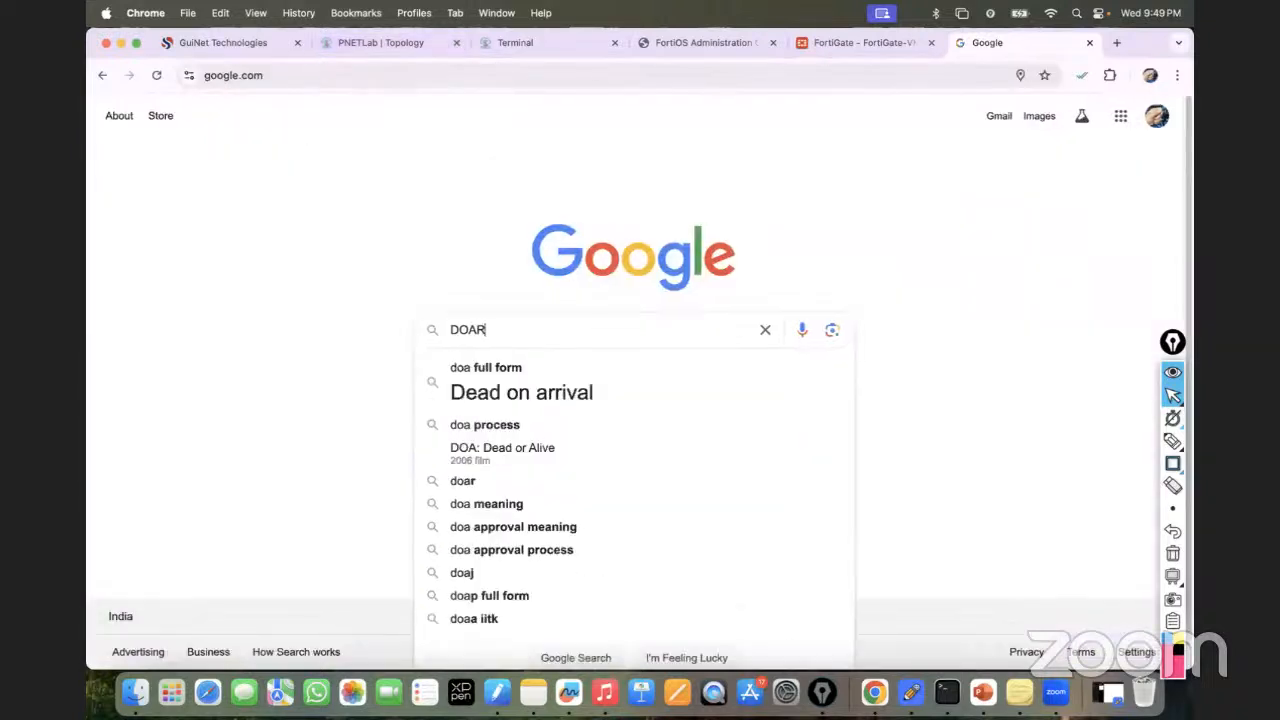
key("BackSpace")
key("BackSpace")
type("RA")
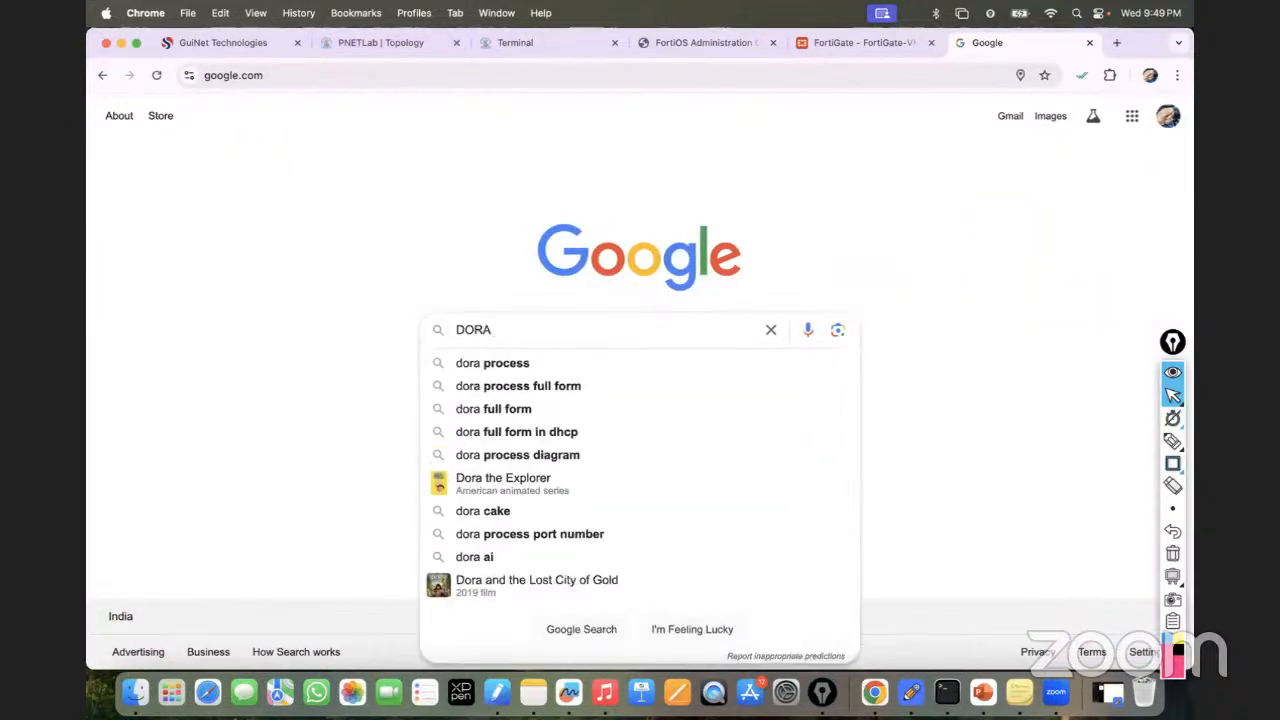
key("Down")
key("Return")
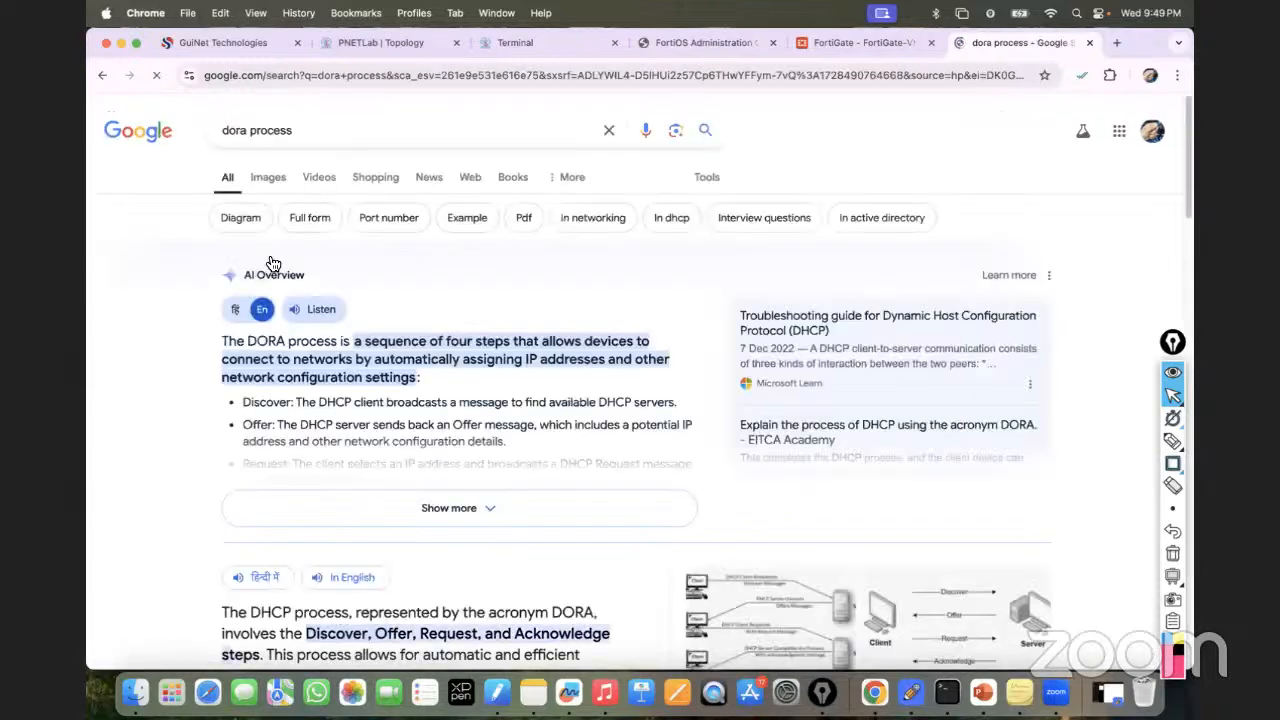
left_click(271, 188)
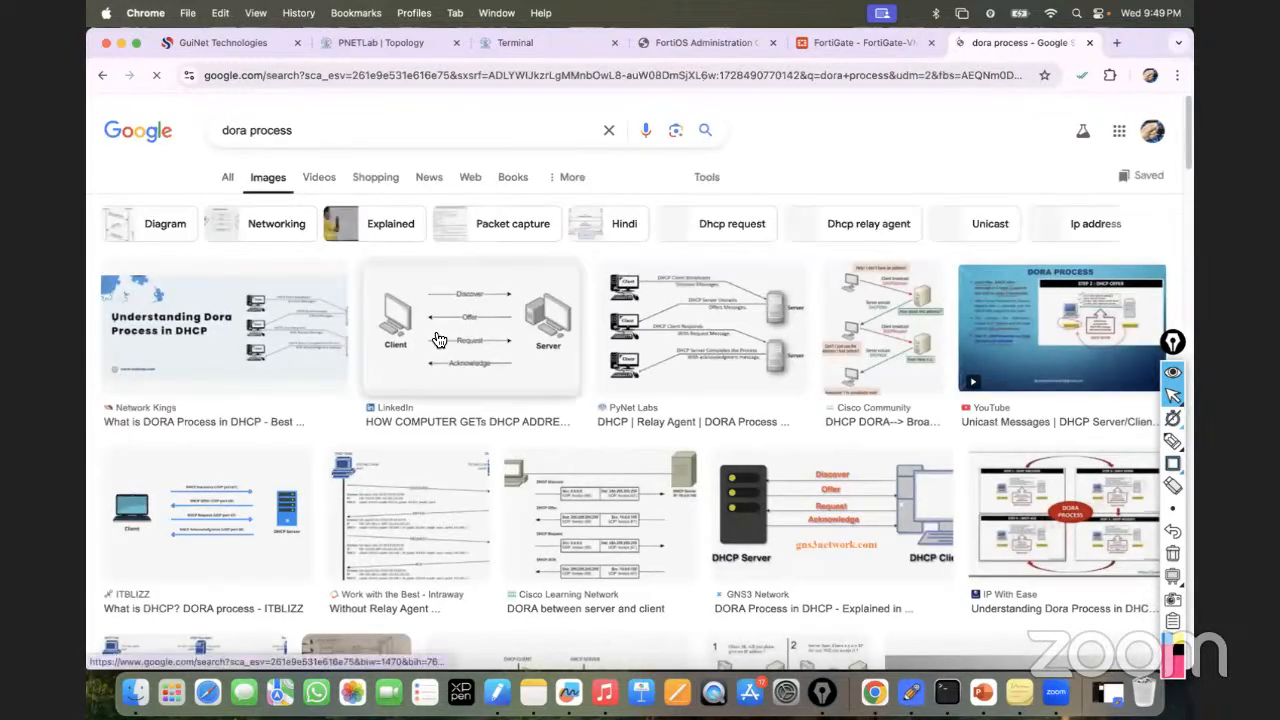
left_click(748, 343)
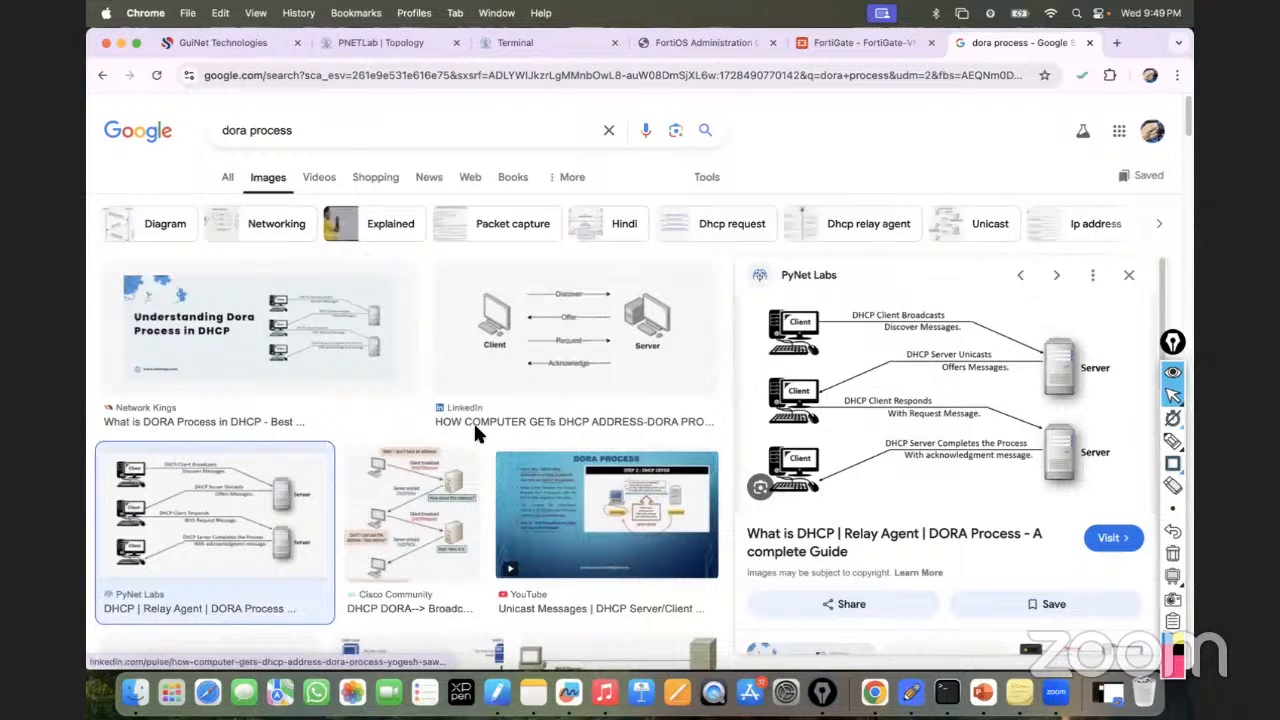
left_click(427, 492)
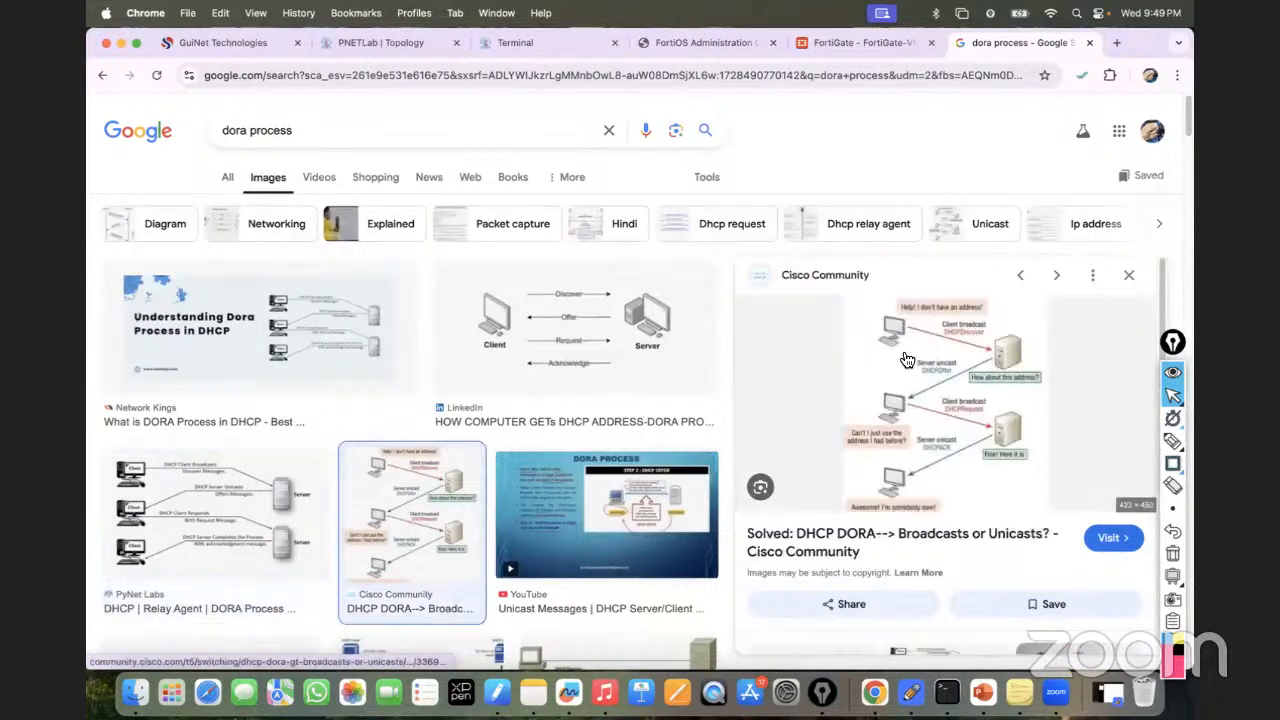
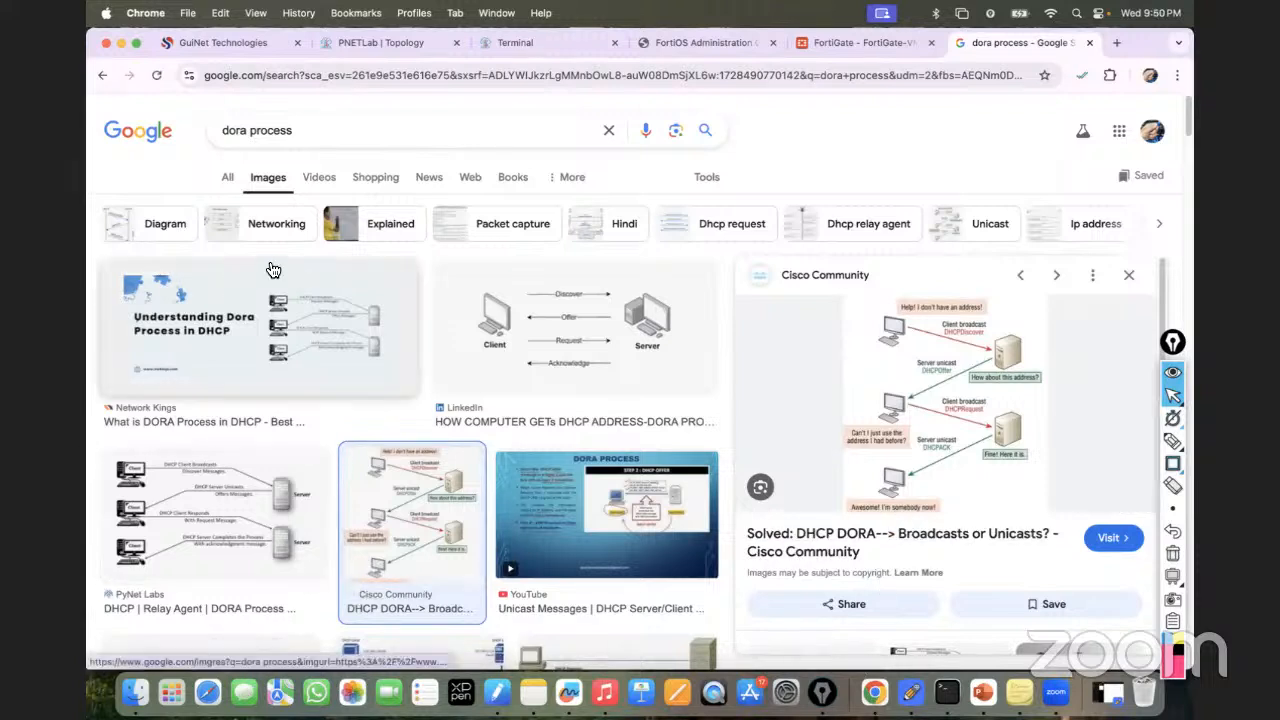
Leave the DORA image results and return to the PNETLab lab topology.
left_click(405, 52)
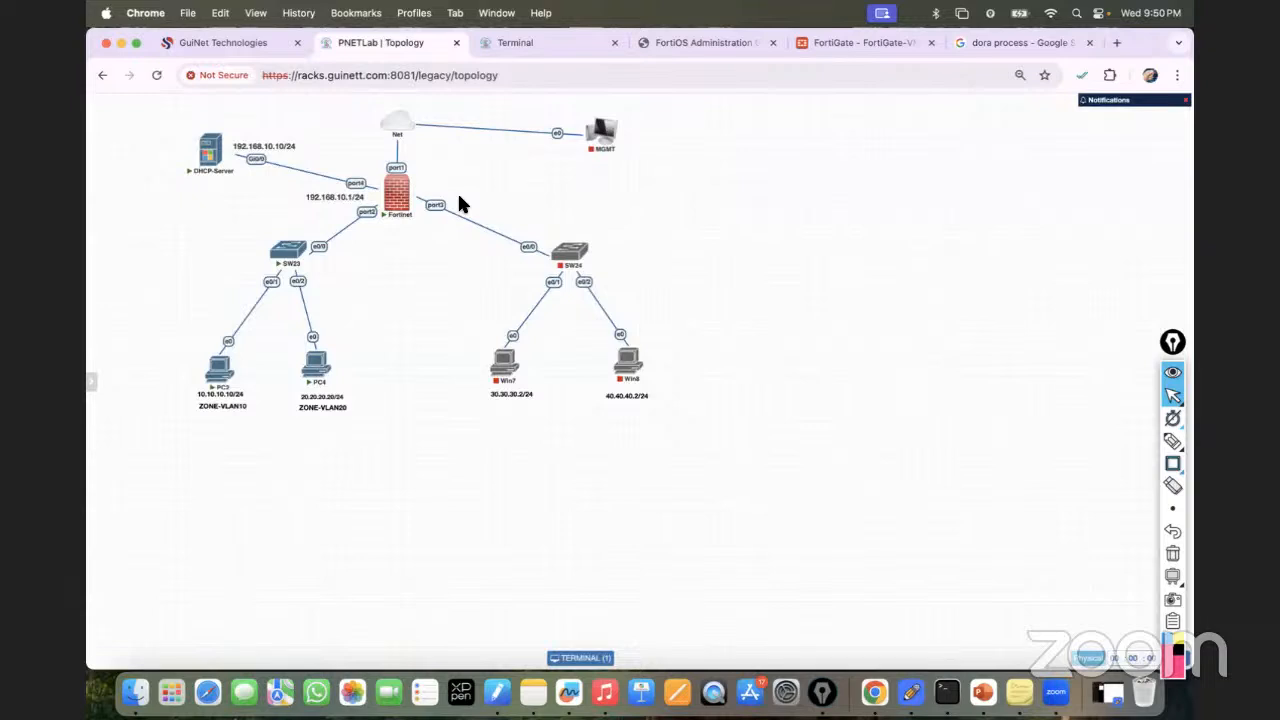
Open the PC2 and PC4 consoles, sign into both Windows 7 PCs, then show the FortiGate dashboard.
left_click(219, 383)
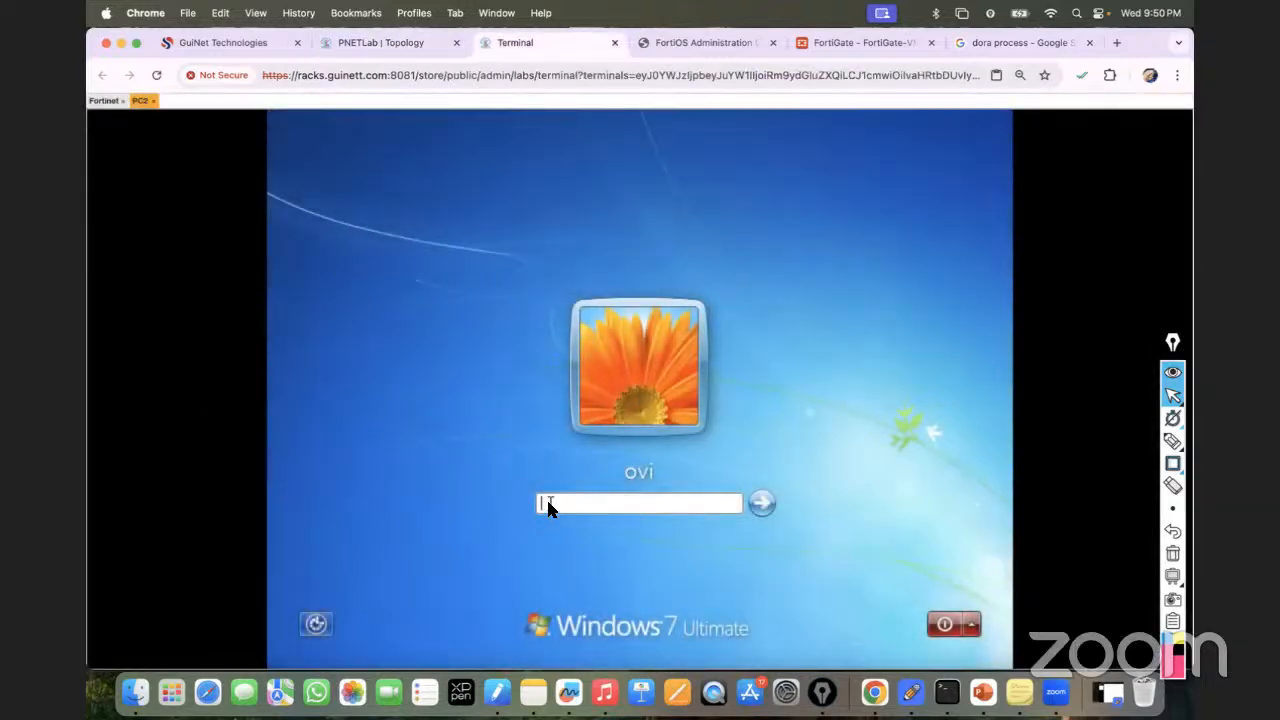
left_click(392, 45)
left_click(319, 379)
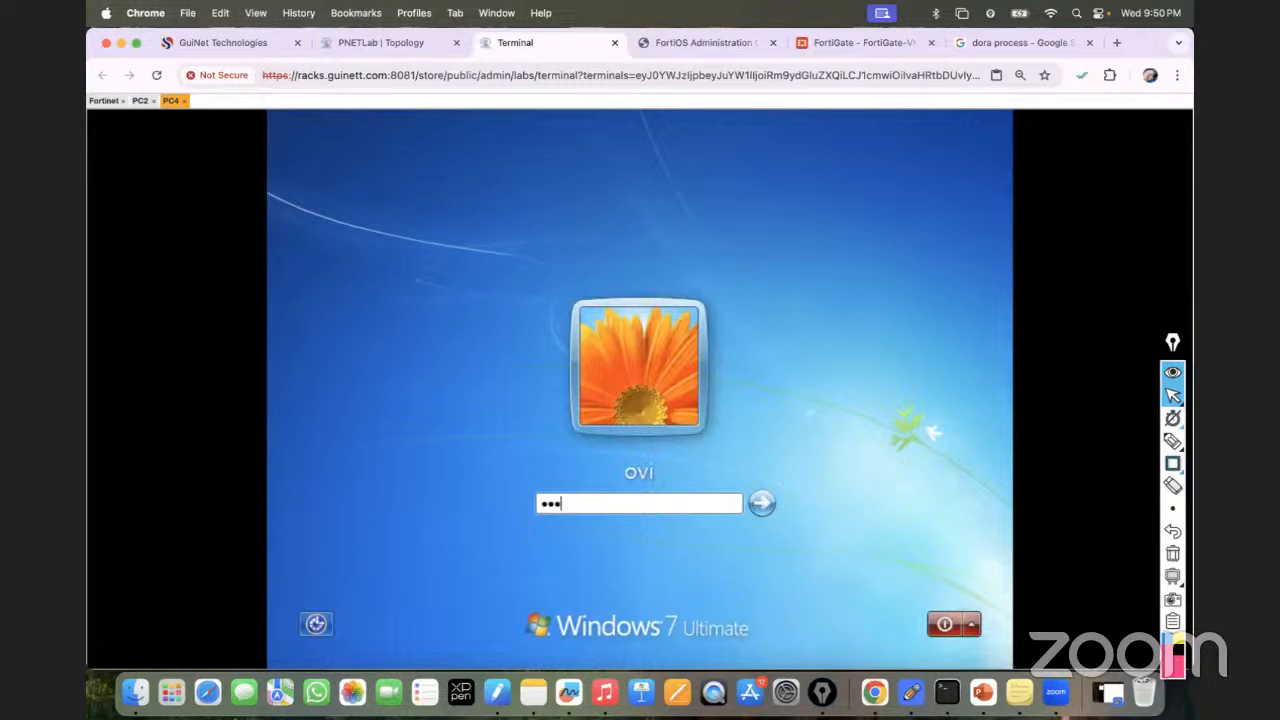
key("Return")
left_click(140, 100)
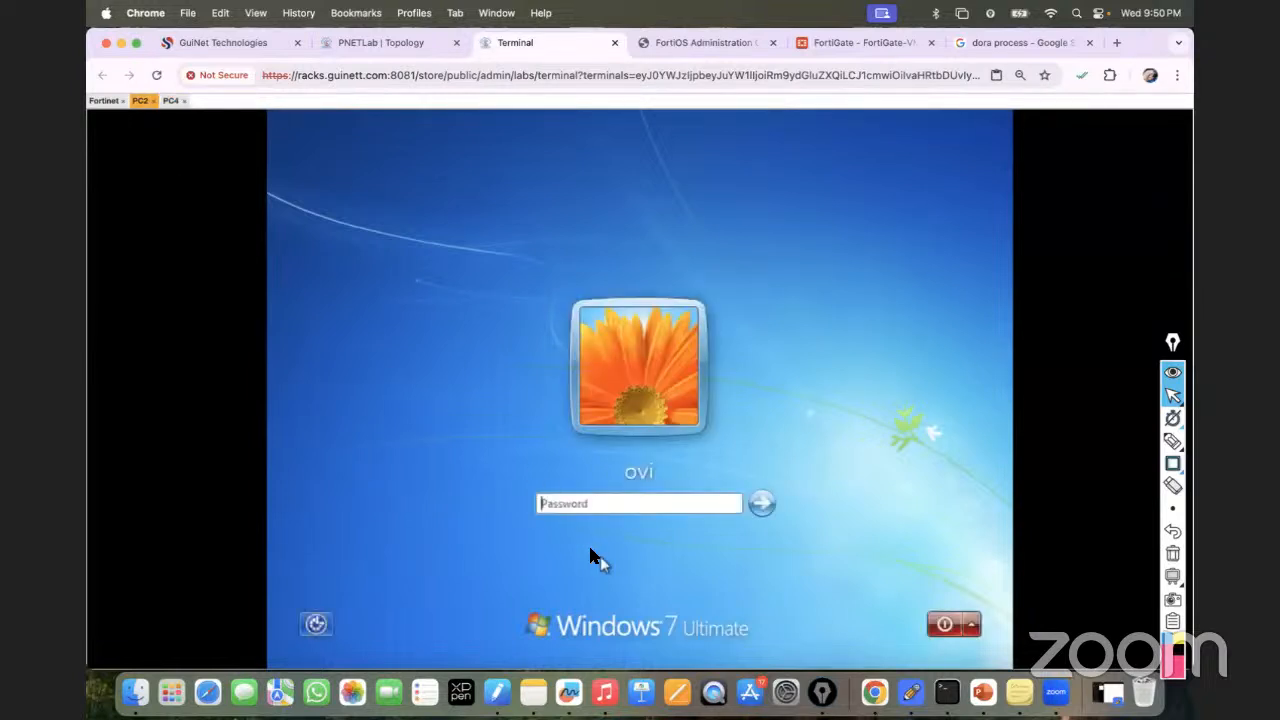
left_click(559, 505)
type("•••")
key("Return")
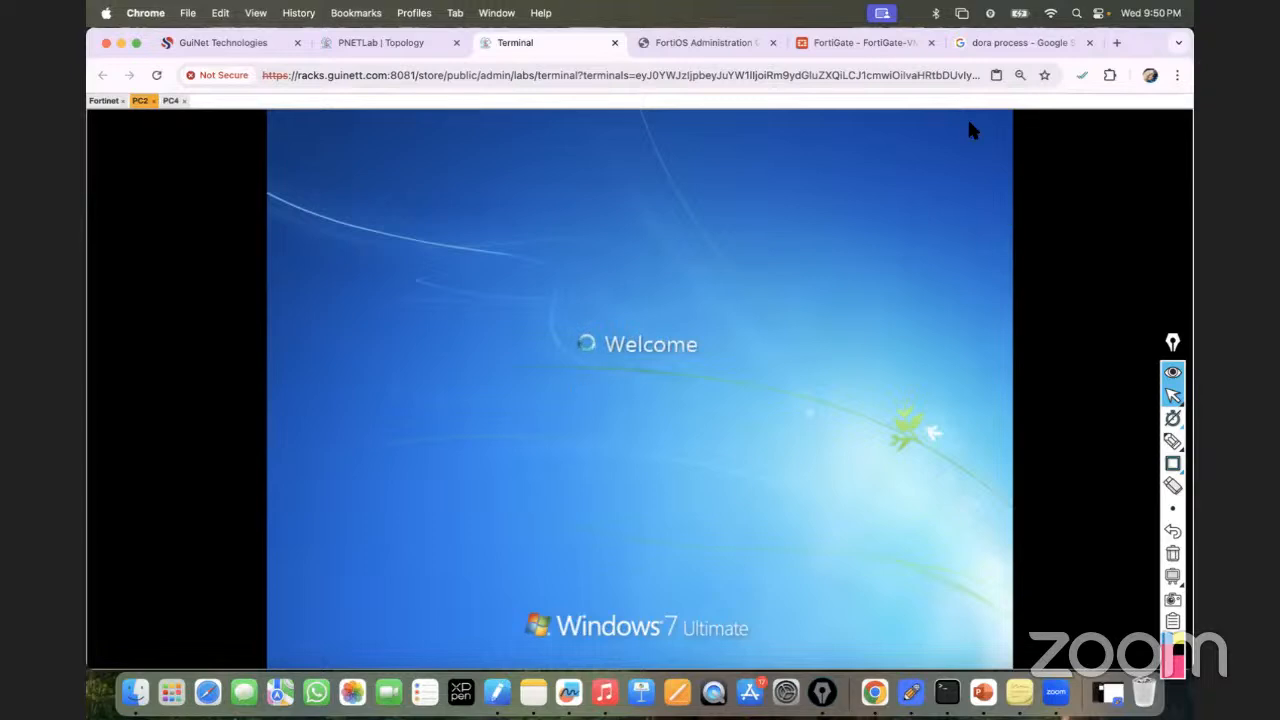
left_click(837, 46)
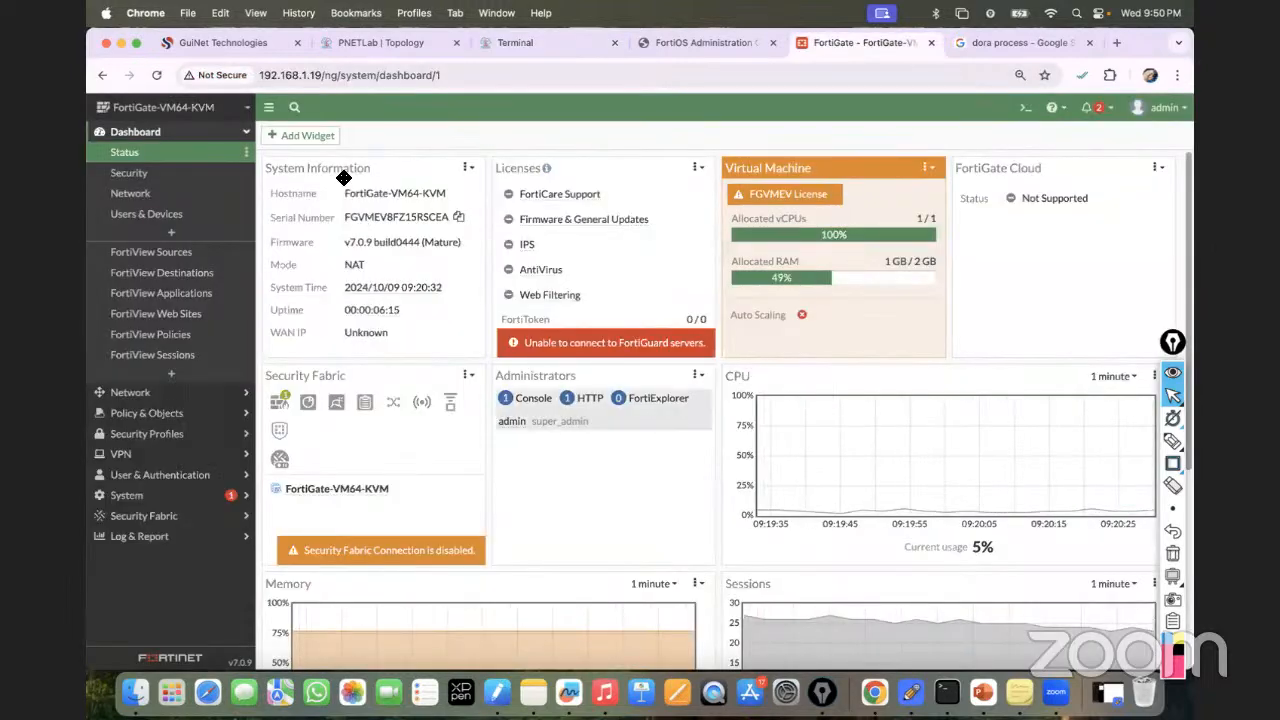
In Network > Interfaces, expand port2 and open VLAN10's interface settings.
left_click(132, 392)
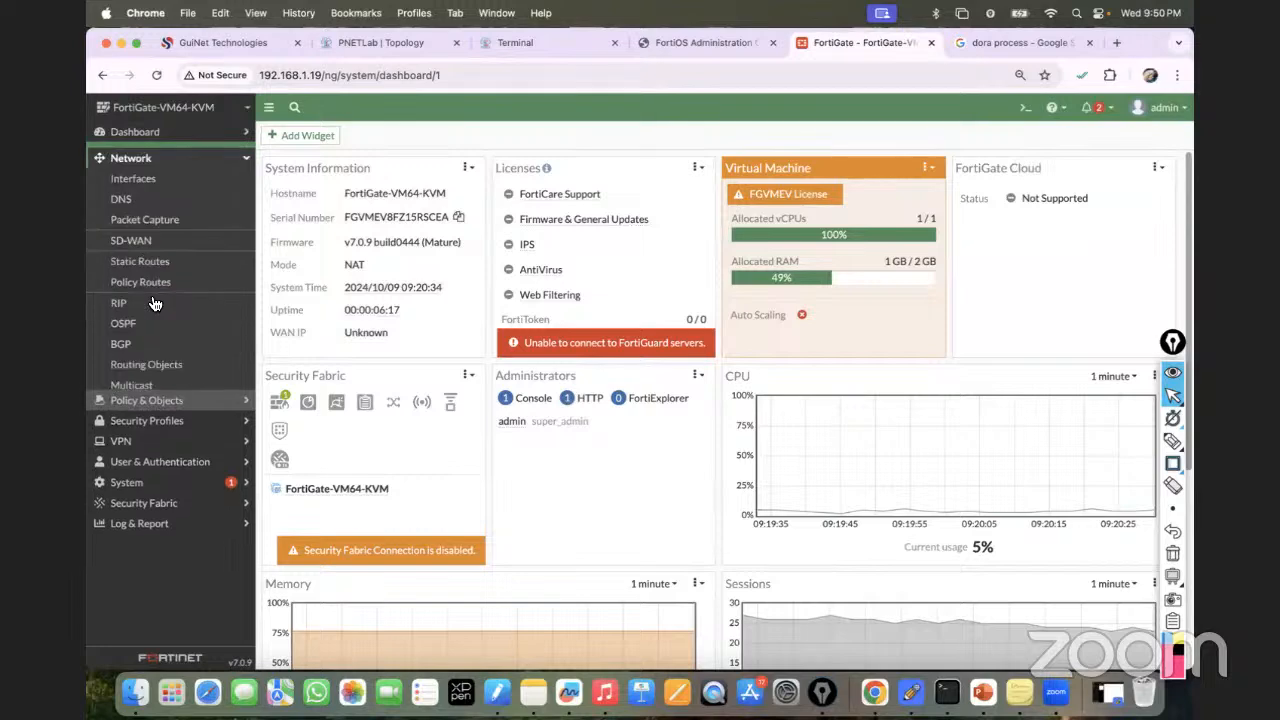
left_click(134, 176)
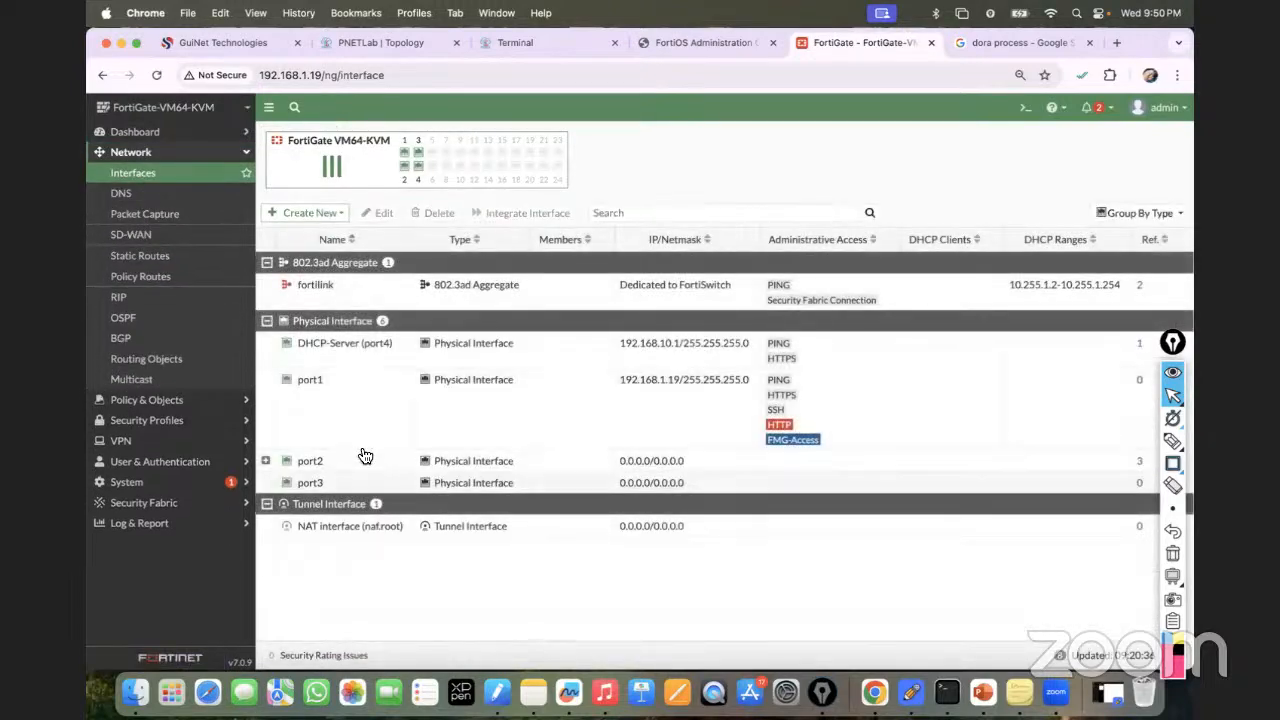
left_click(277, 470)
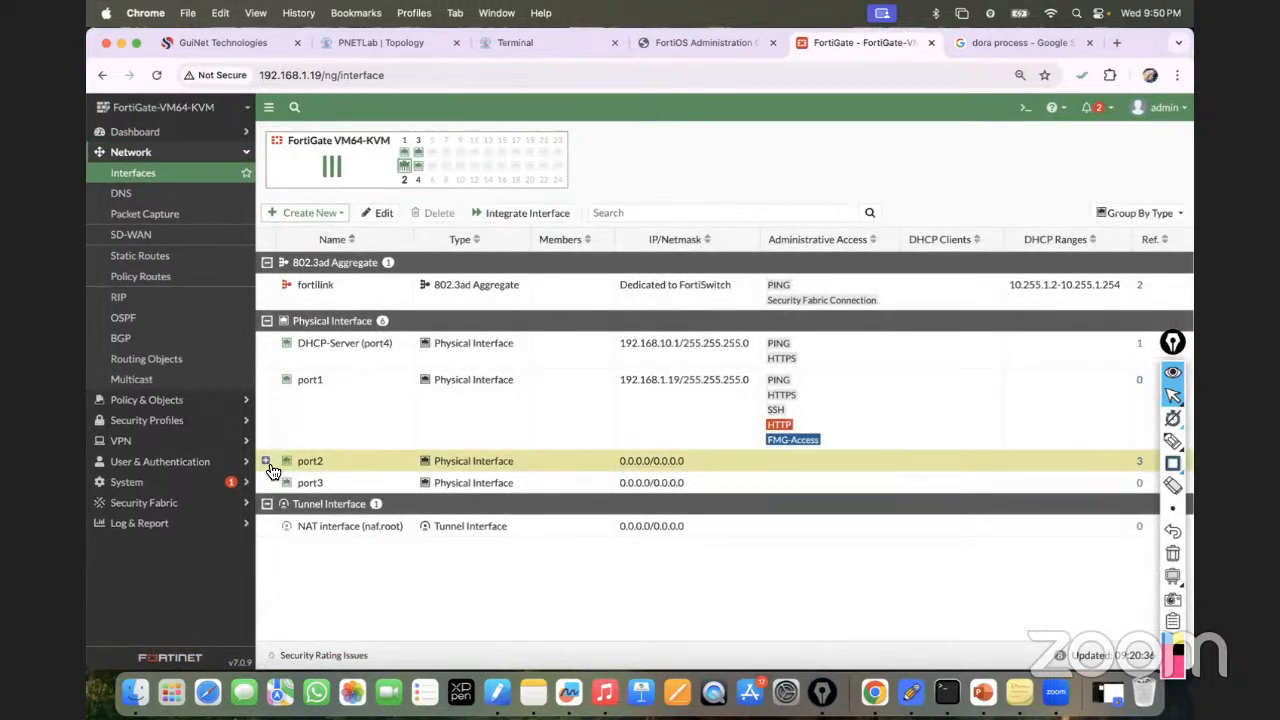
left_click(266, 462)
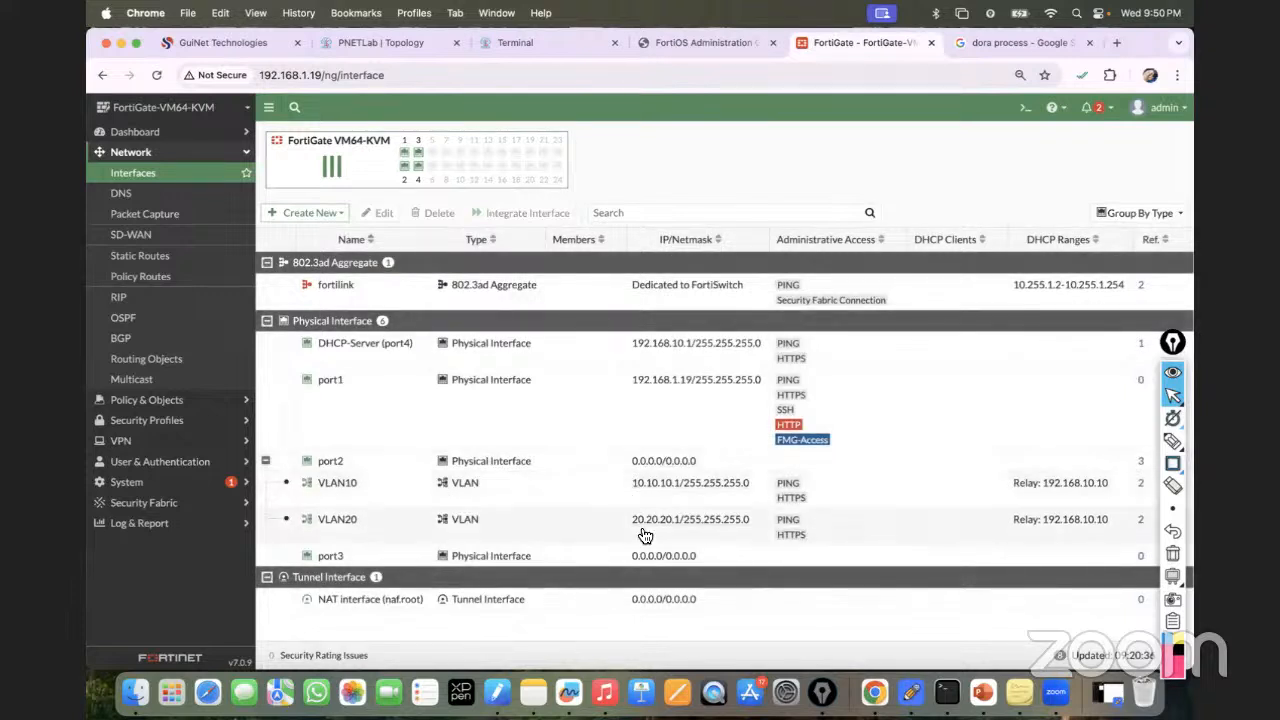
double_click(338, 490)
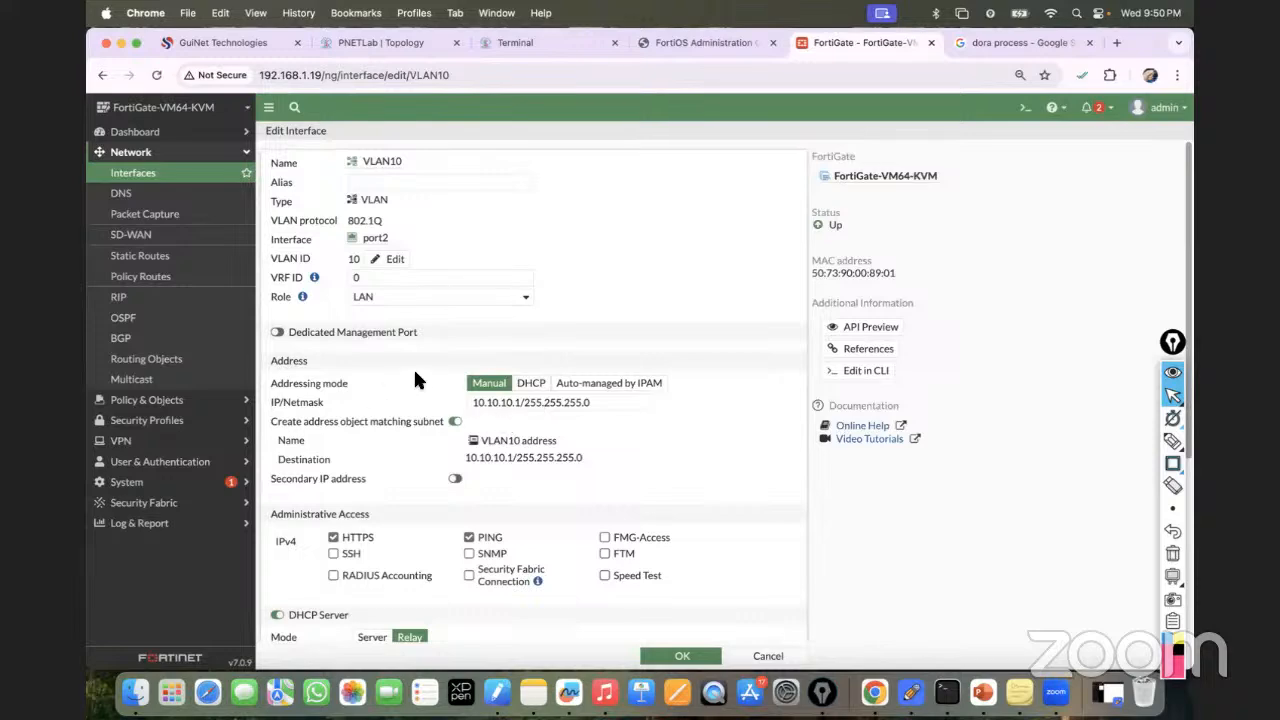
Dismiss the network location prompts on the PC2 and PC4 consoles.
left_click(395, 43)
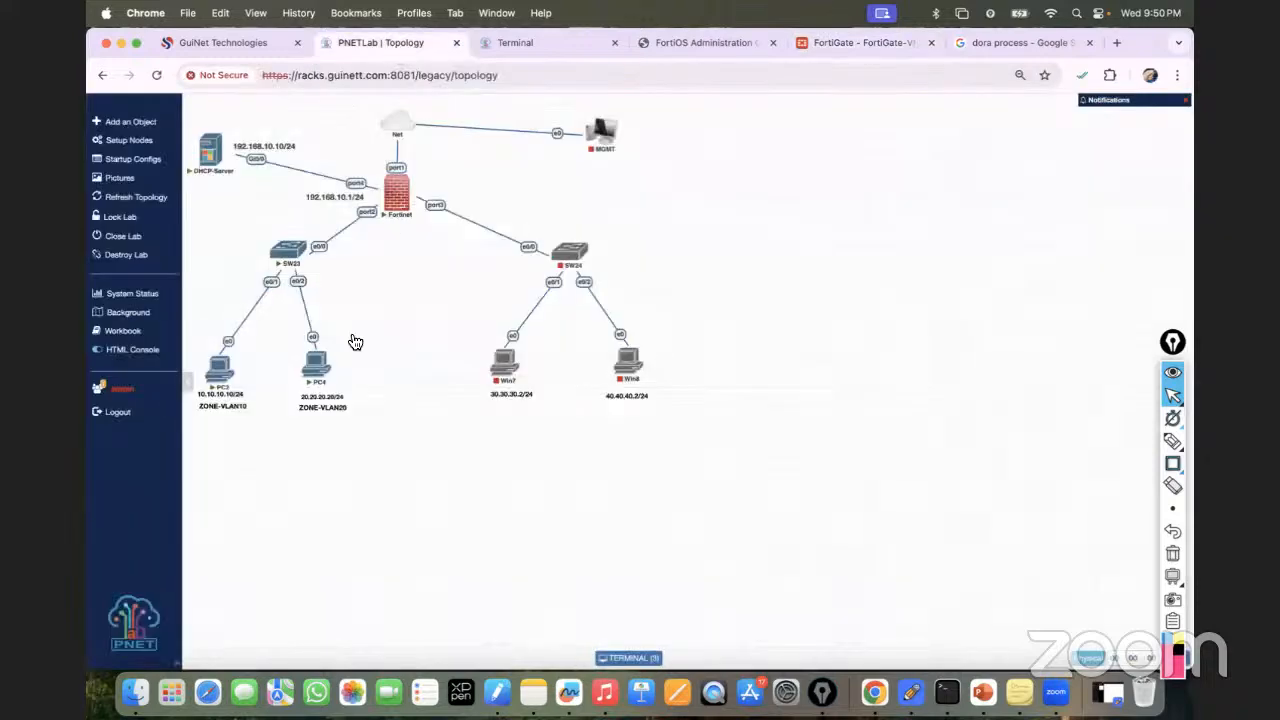
left_click(560, 42)
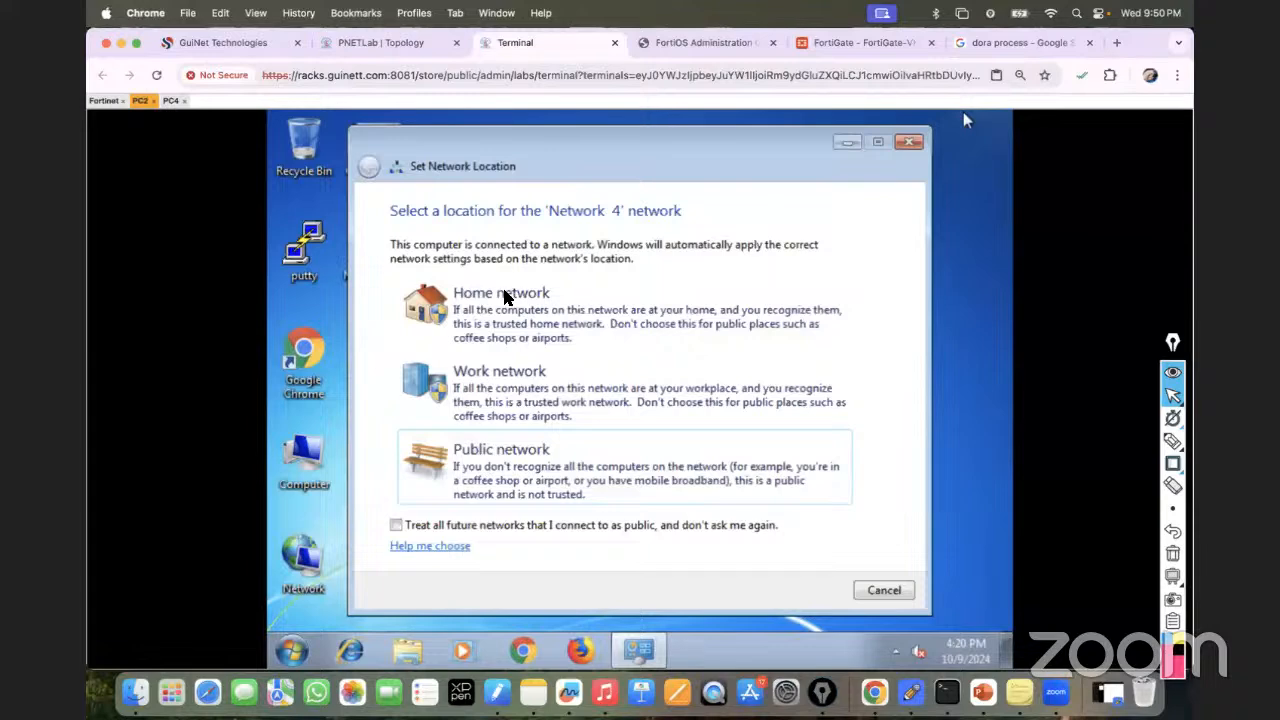
left_click(880, 592)
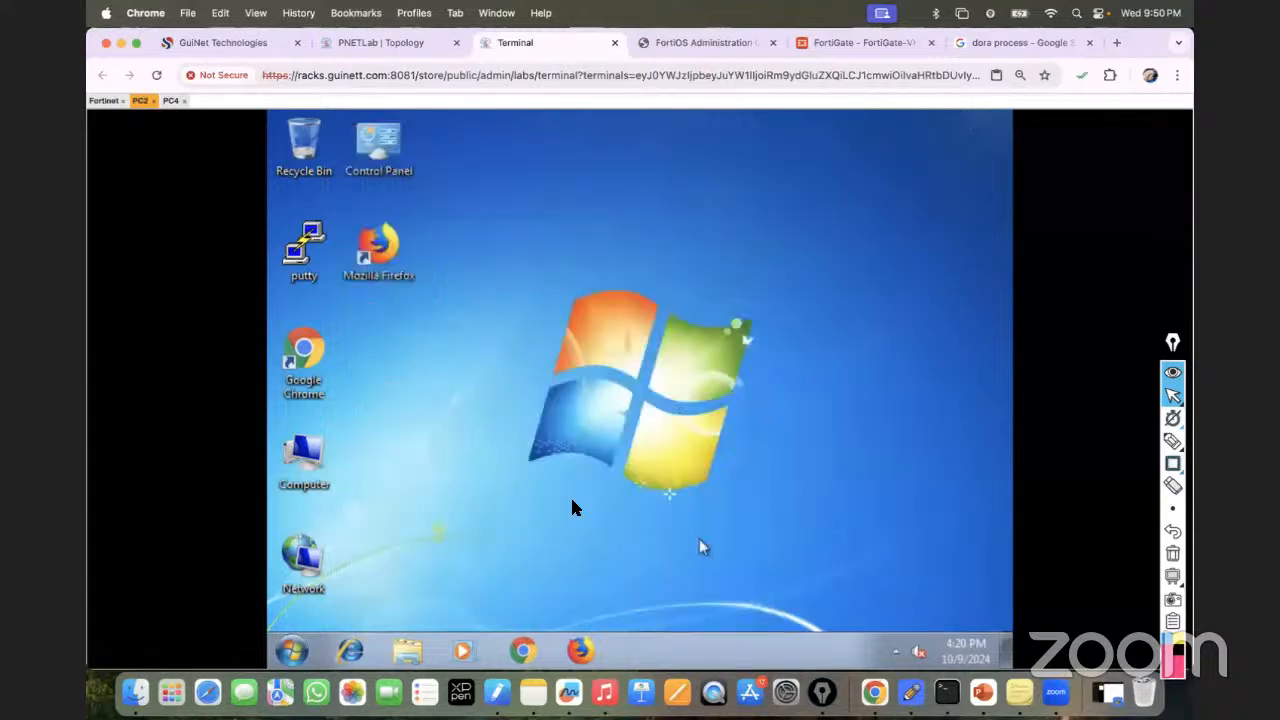
left_click(172, 102)
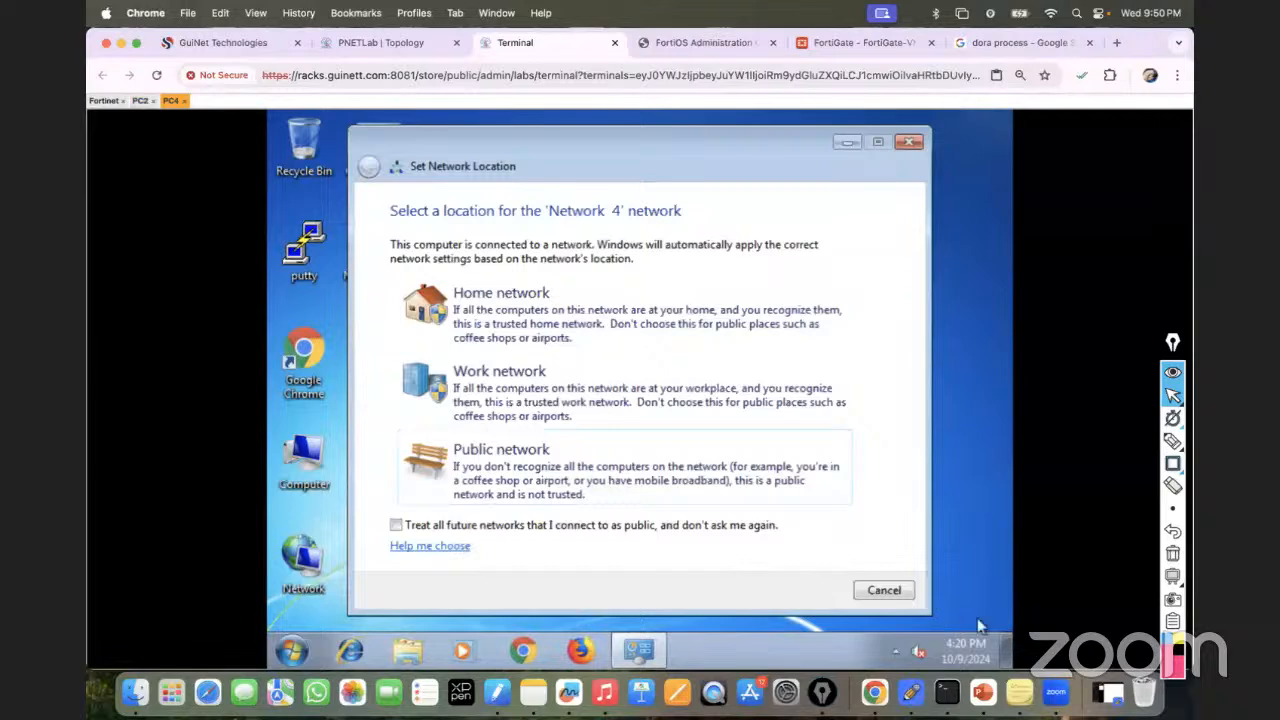
left_click(886, 592)
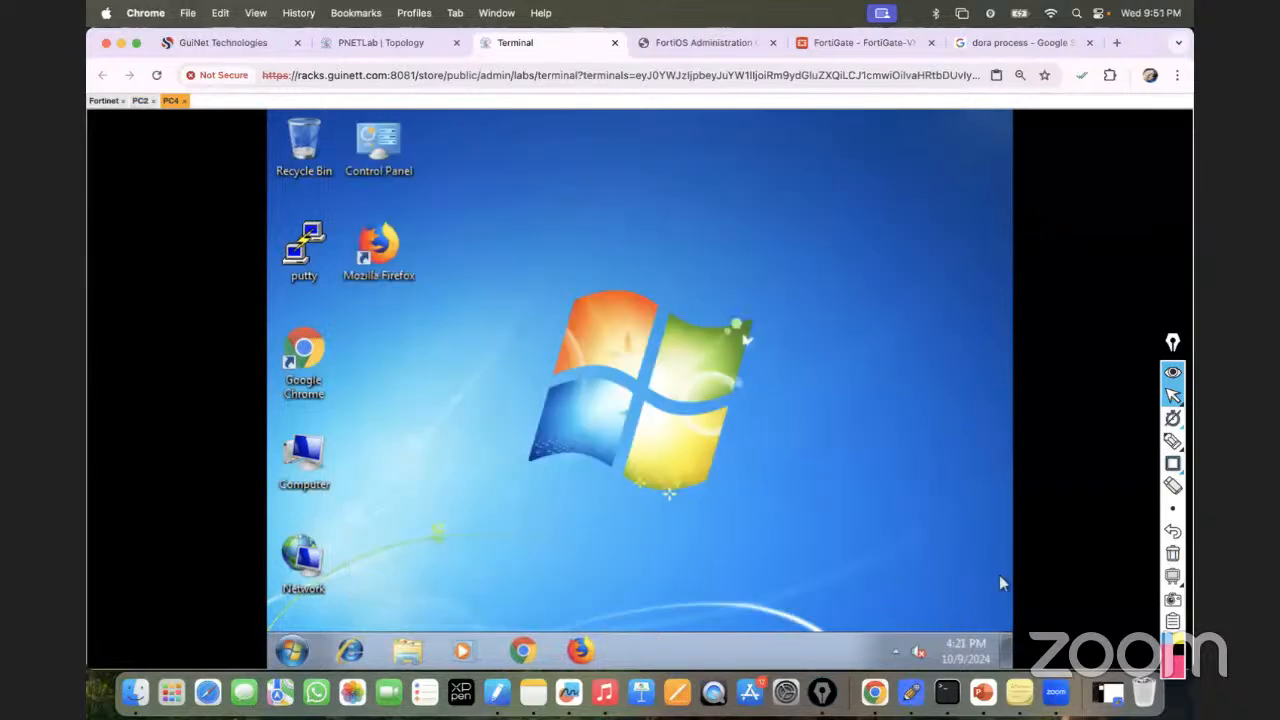
Turn off VLAN10's DHCP relay and server, and save the interface.
left_click(836, 44)
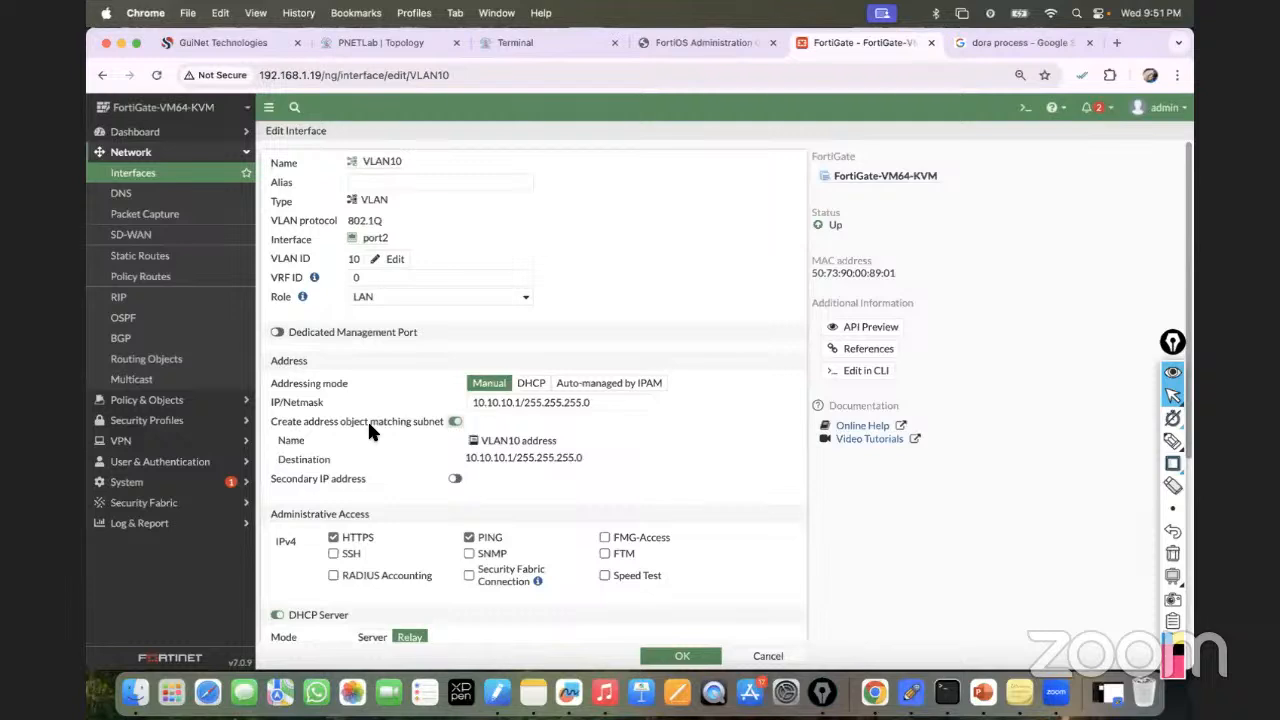
scroll(380, 435, "down", 3)
left_click(362, 505)
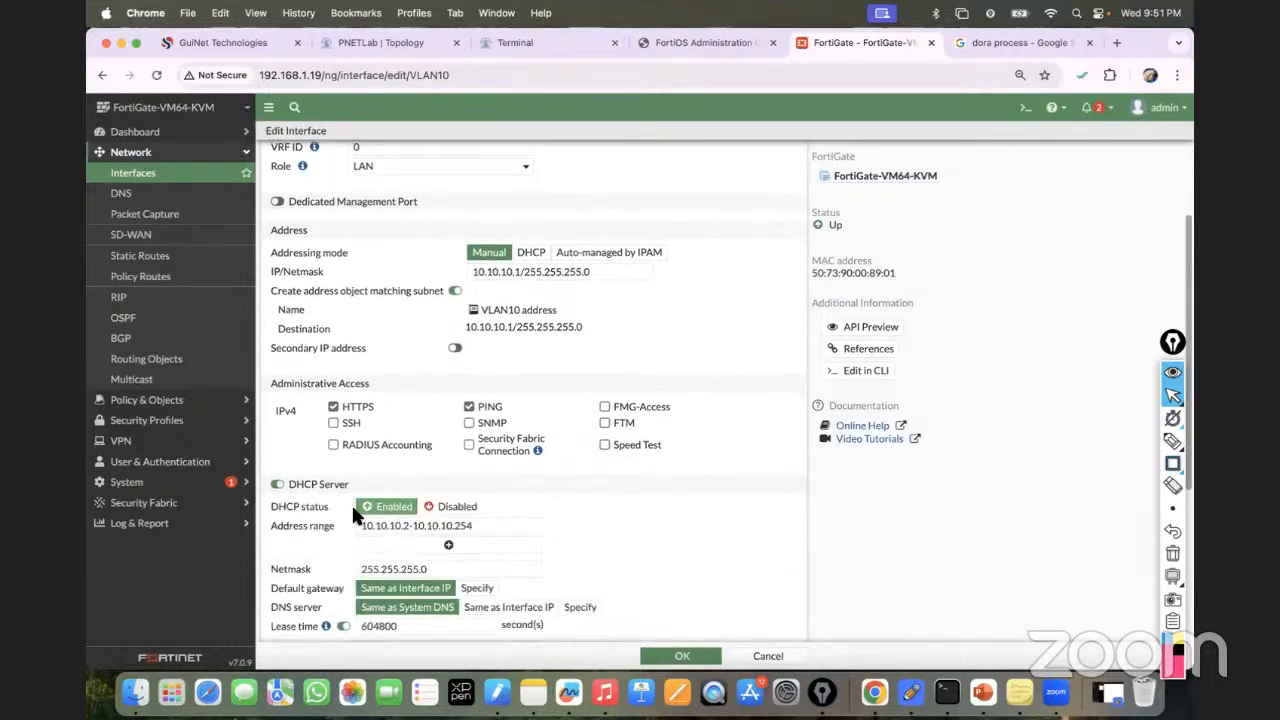
left_click(277, 485)
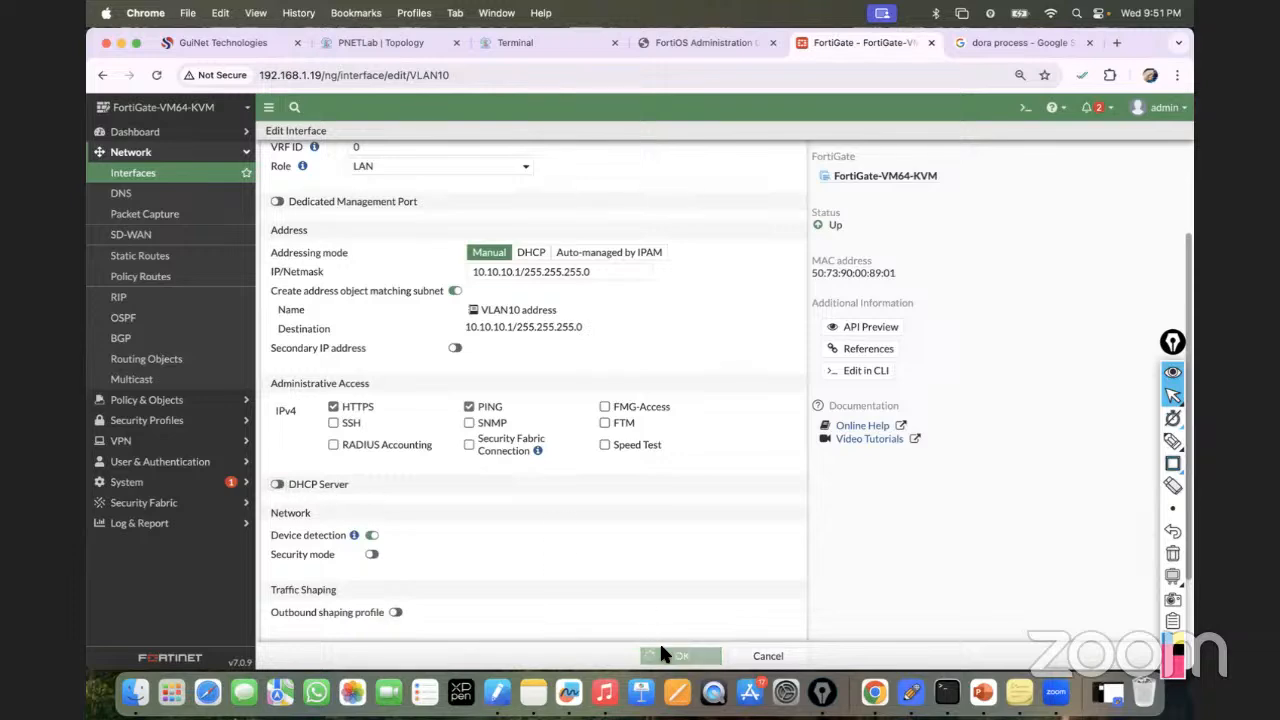
left_click(663, 655)
Open and save VLAN20's DHCP settings, then re-expand port2 to check its VLANs.
left_click(270, 469)
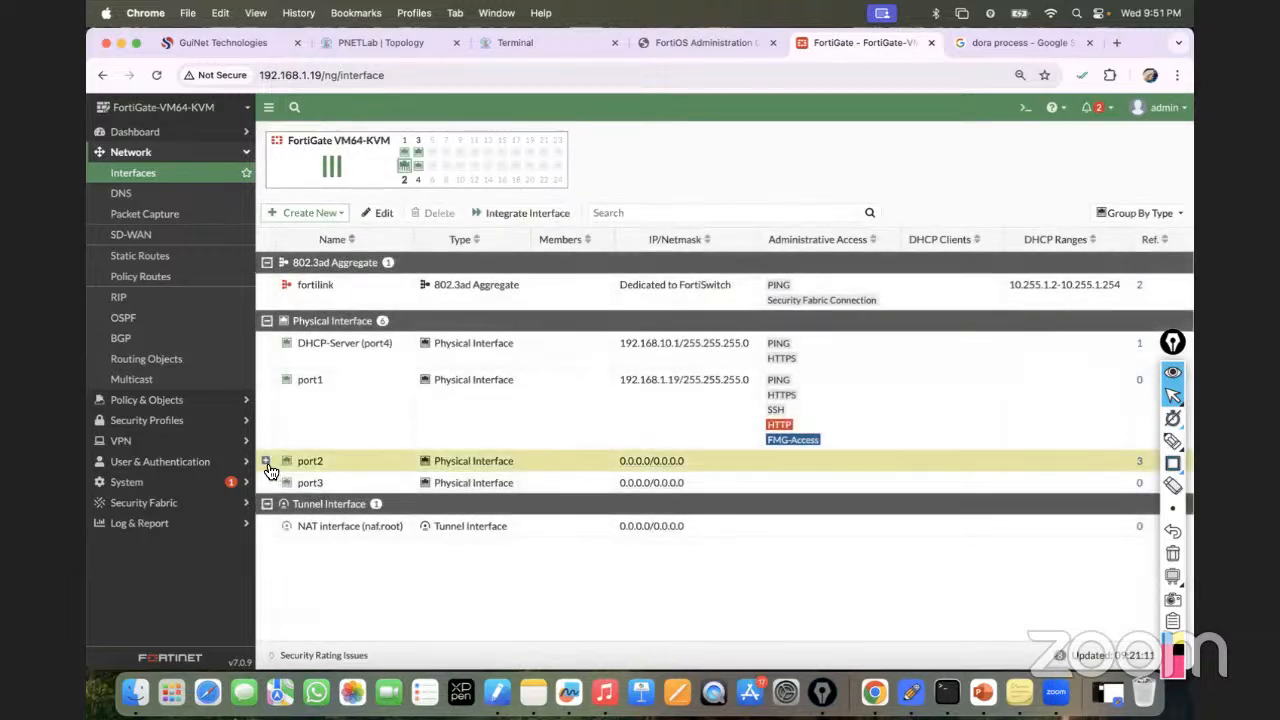
double_click(329, 518)
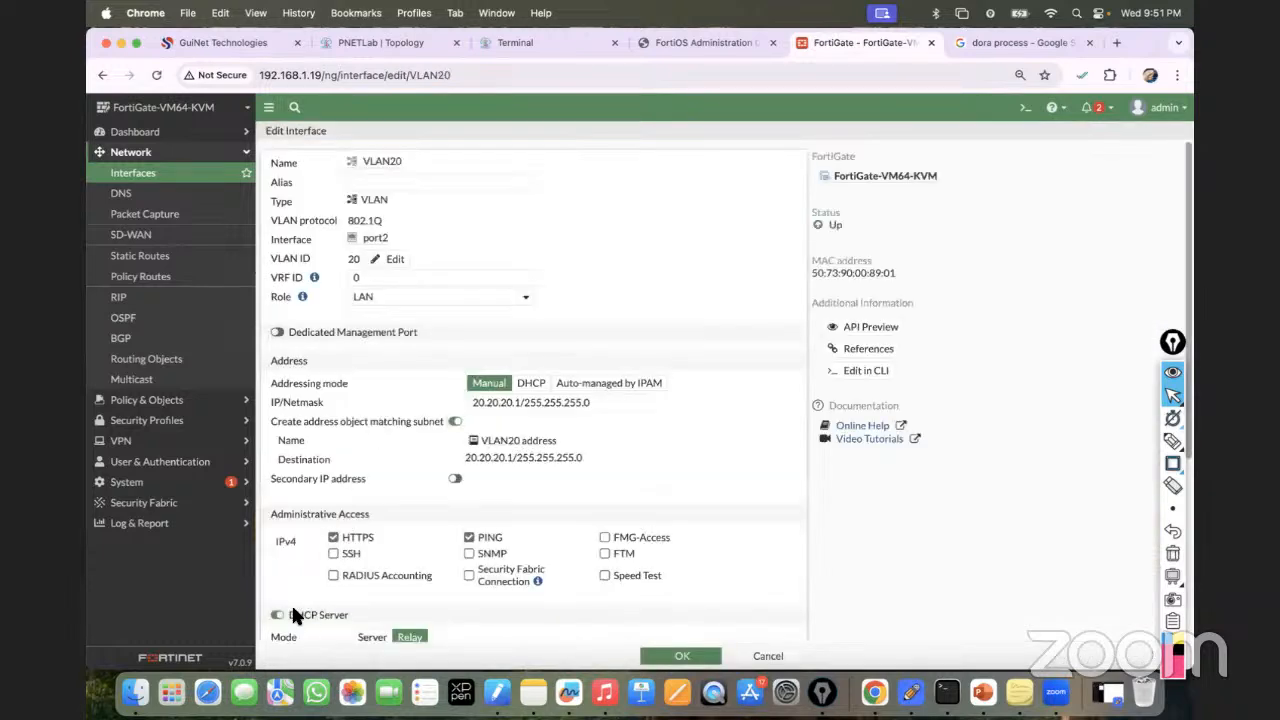
left_click(682, 656)
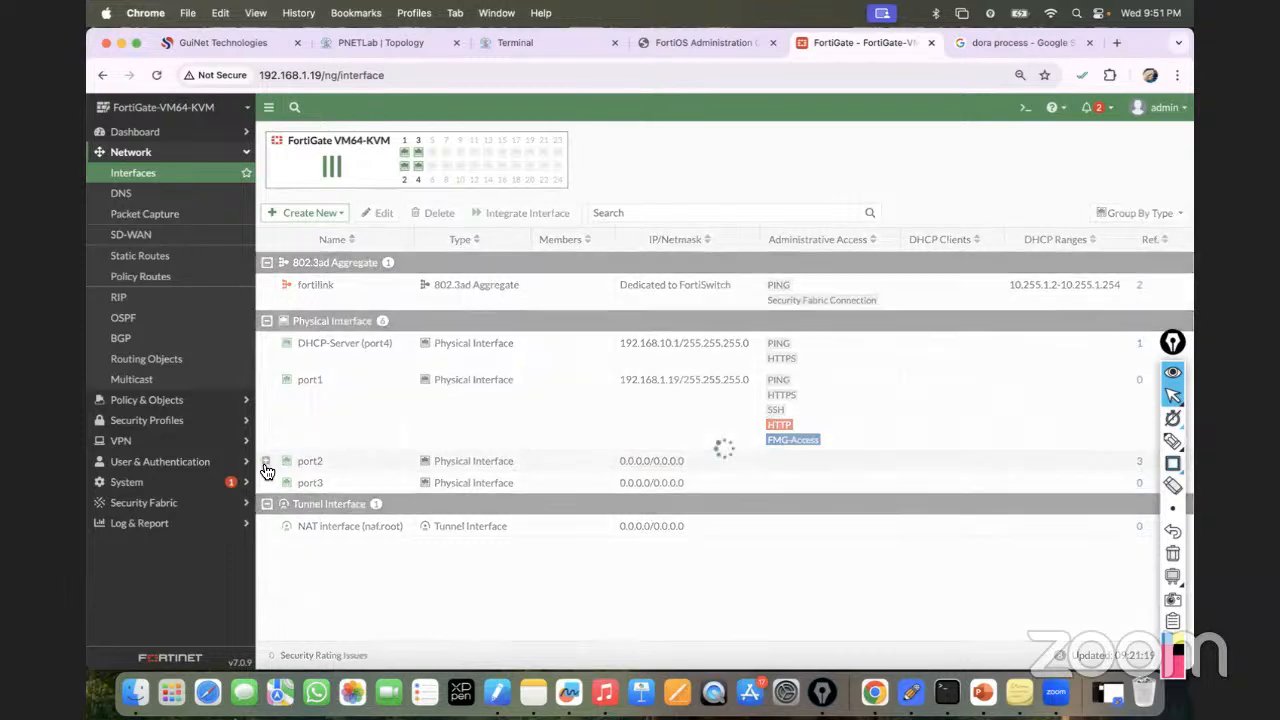
left_click(265, 460)
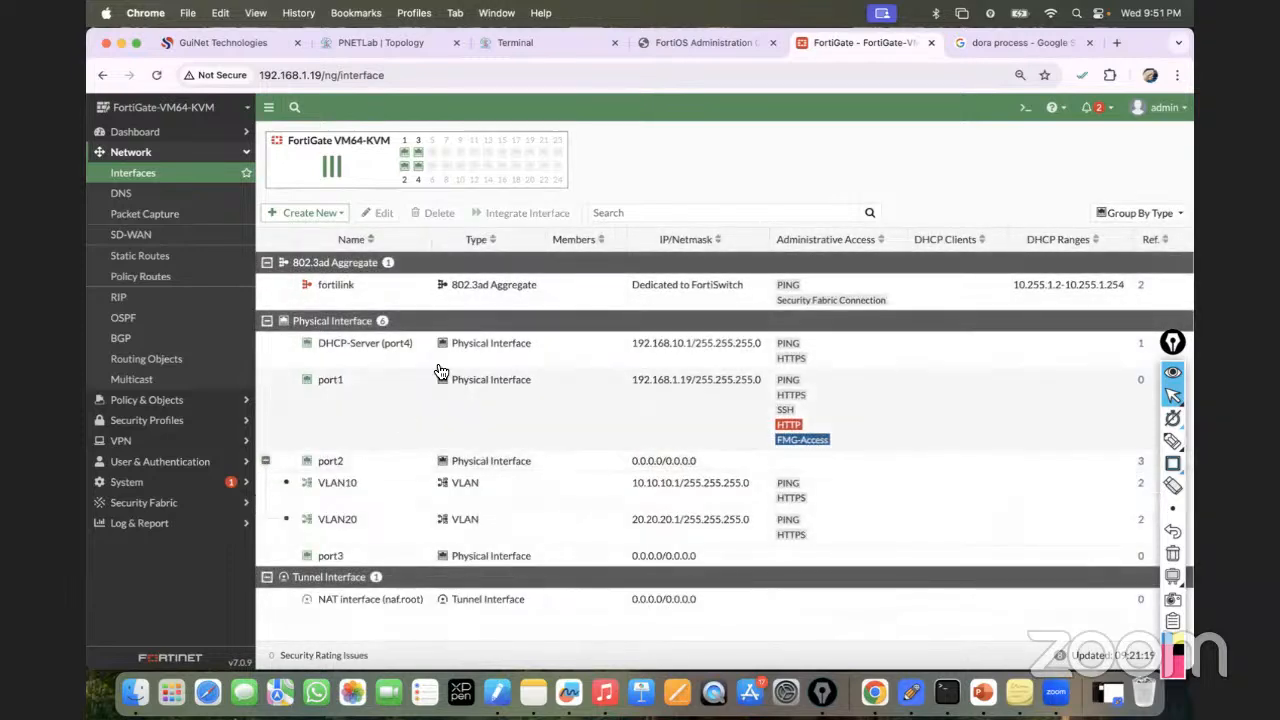
On PC4, run ipconfig, release the lease with ipconfig /release, and recheck the address.
left_click(495, 42)
left_click(288, 652)
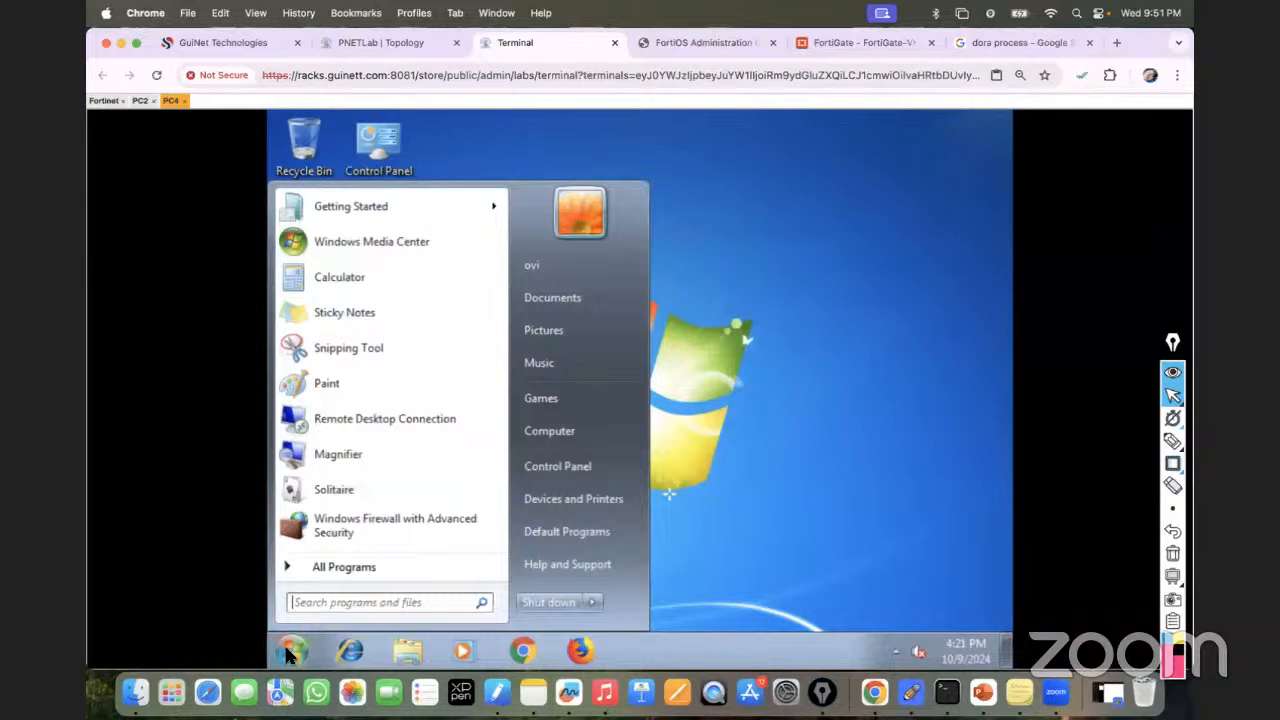
type("cmd")
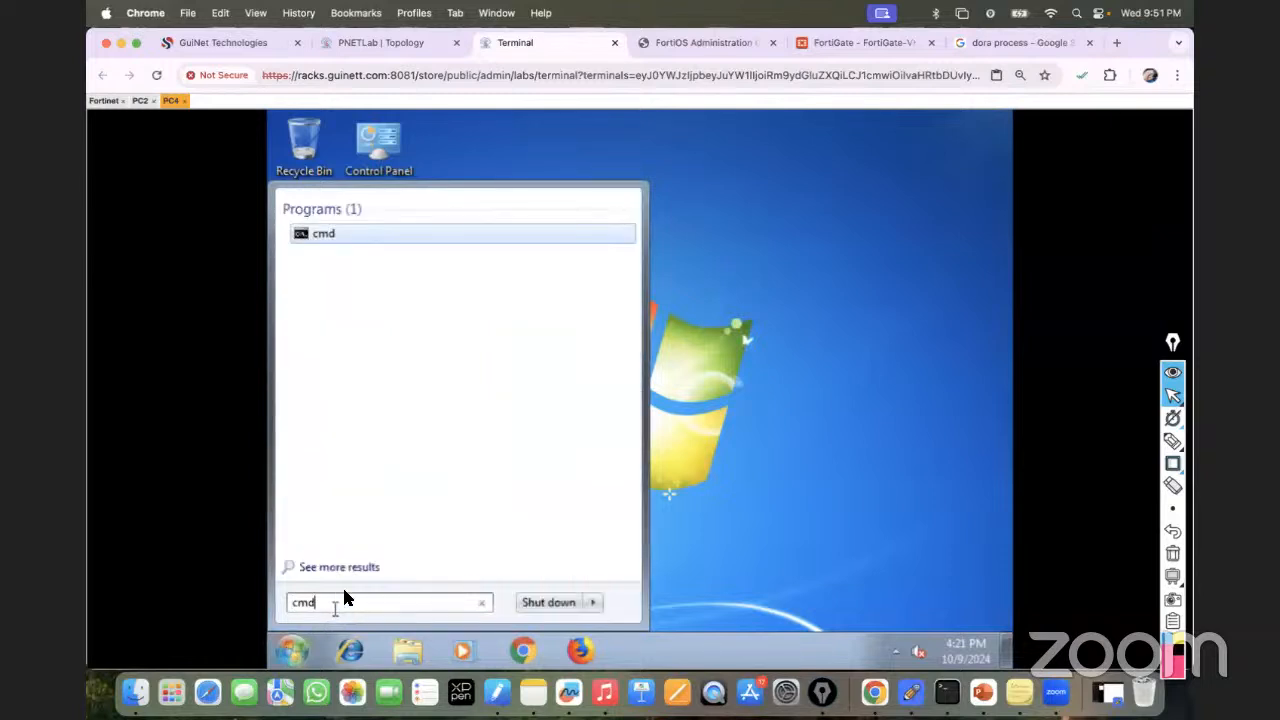
key("Return")
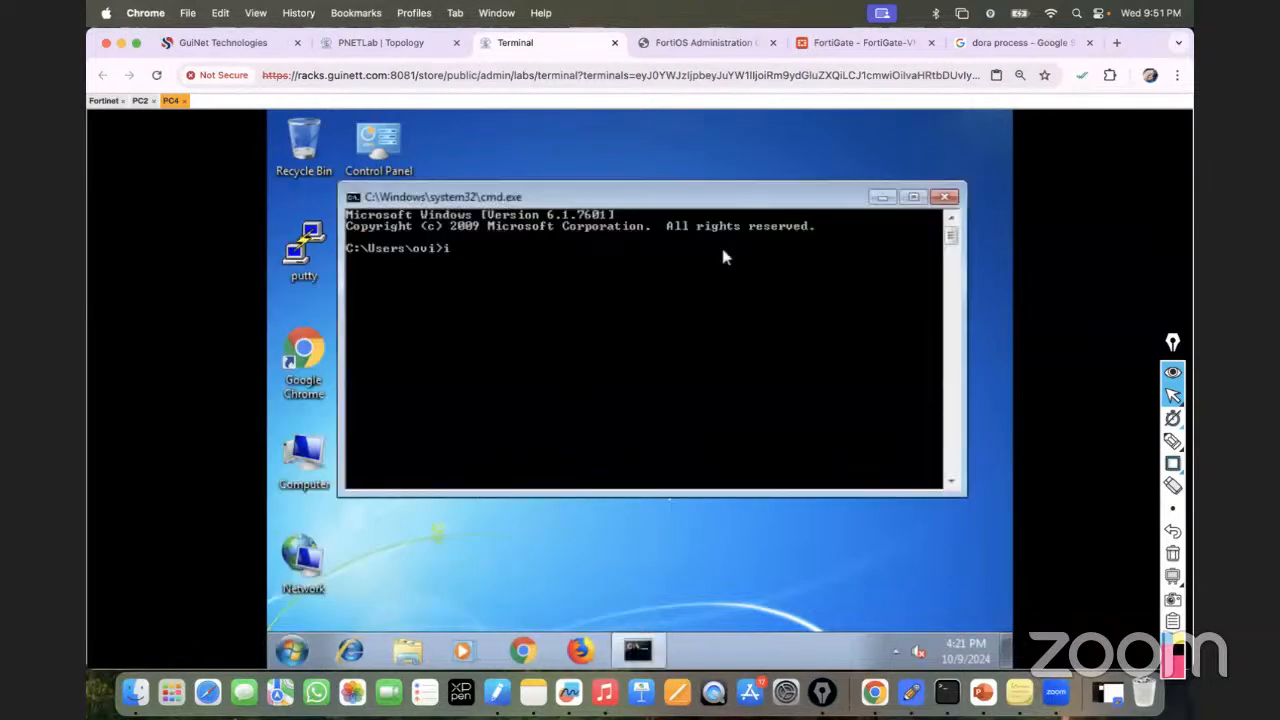
key("Return")
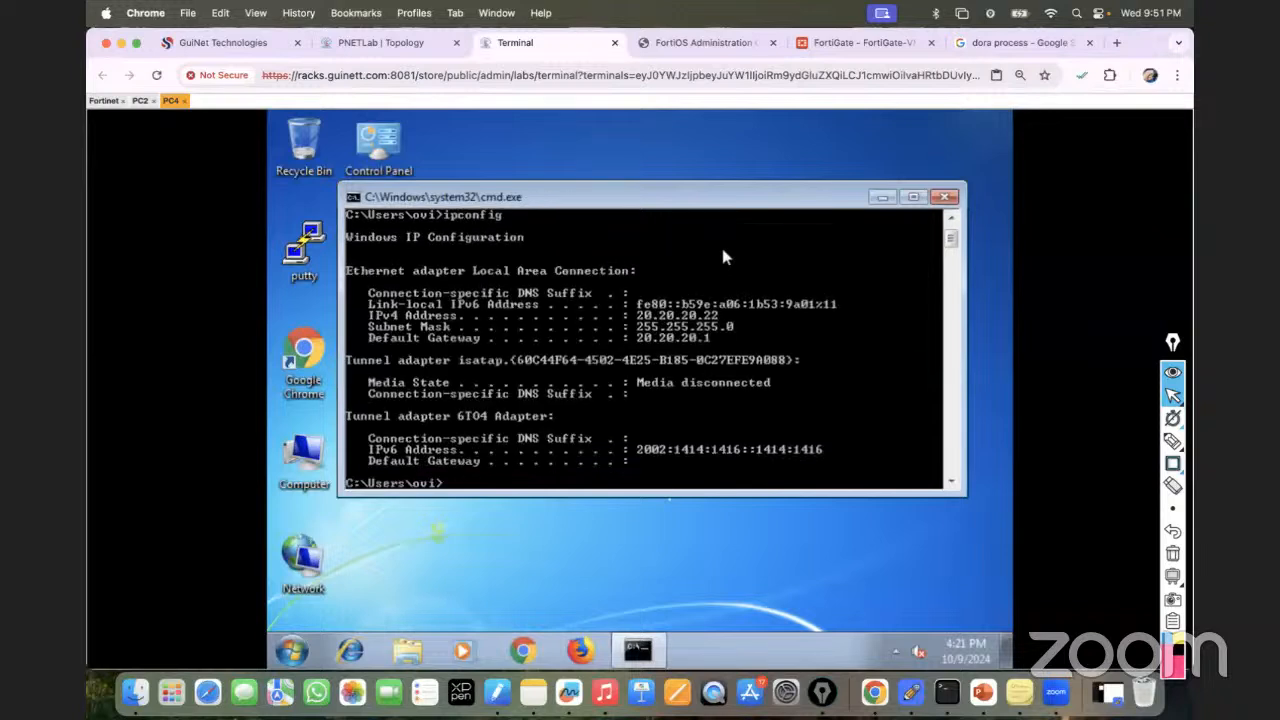
type("release")
key("Return")
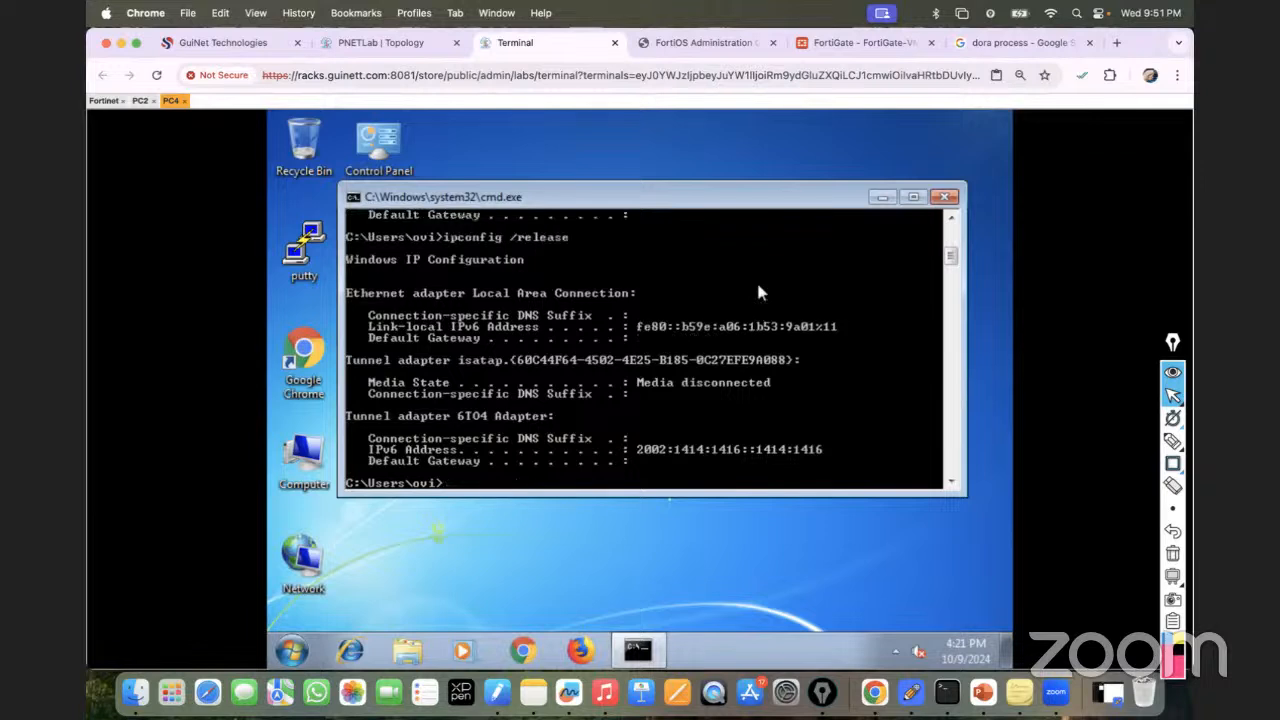
key("Return")
key("Return")
key("Return")
key("Up")
key("BackSpace")
key("BackSpace")
key("BackSpace")
key("BackSpace")
key("BackSpace")
key("BackSpace")
key("BackSpace")
key("BackSpace")
key("BackSpace")
key("Return")
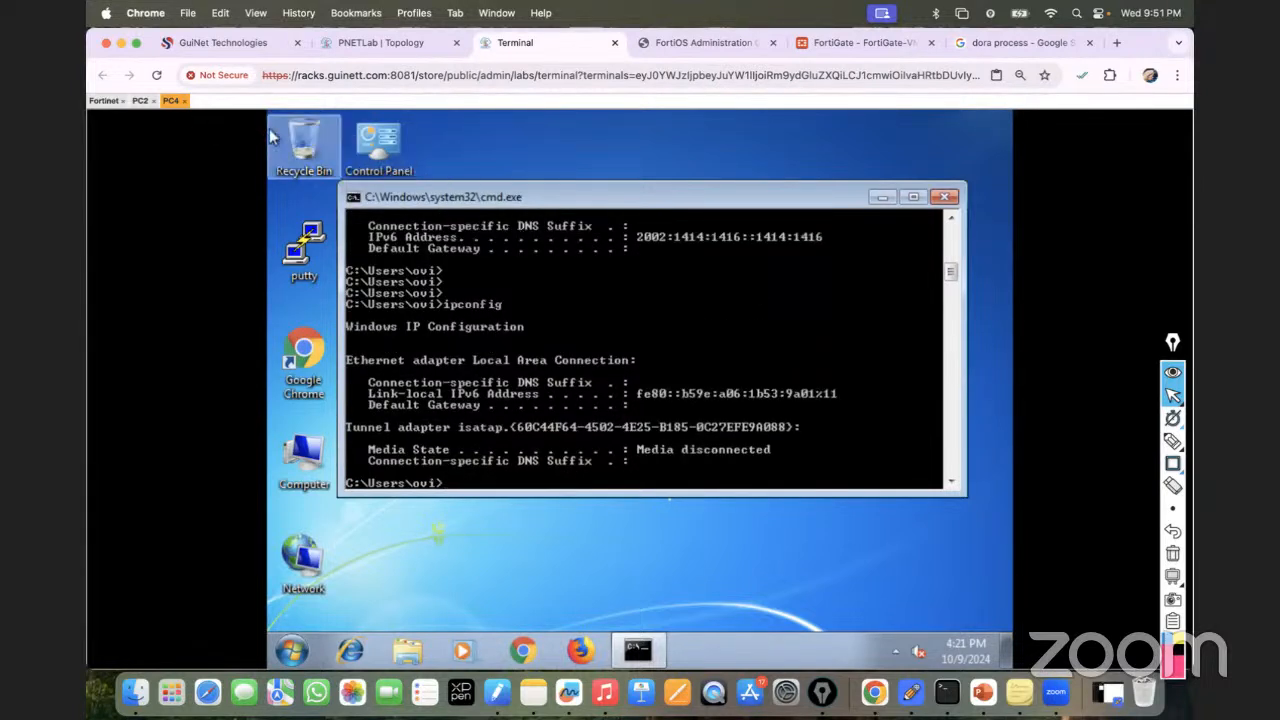
On PC2, run ipconfig, ipconfig /release and ipconfig again to drop 10.10.10.12.
left_click(141, 101)
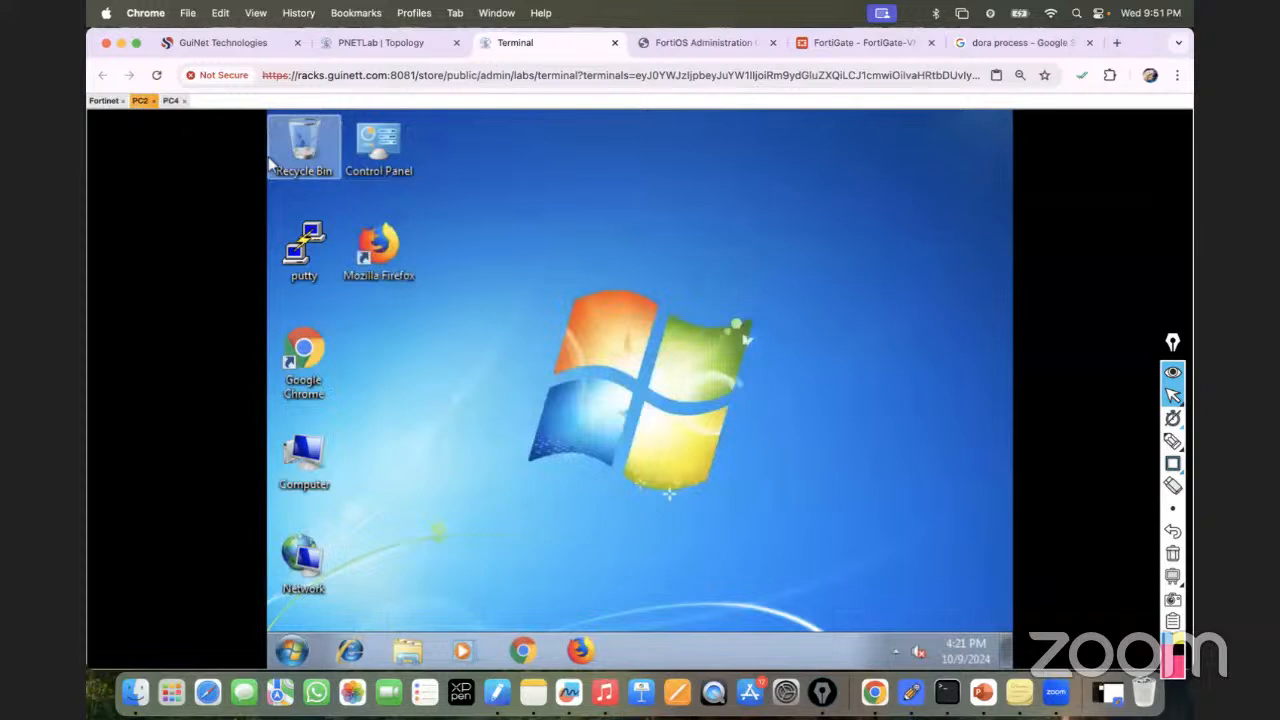
left_click(284, 650)
type("cmd")
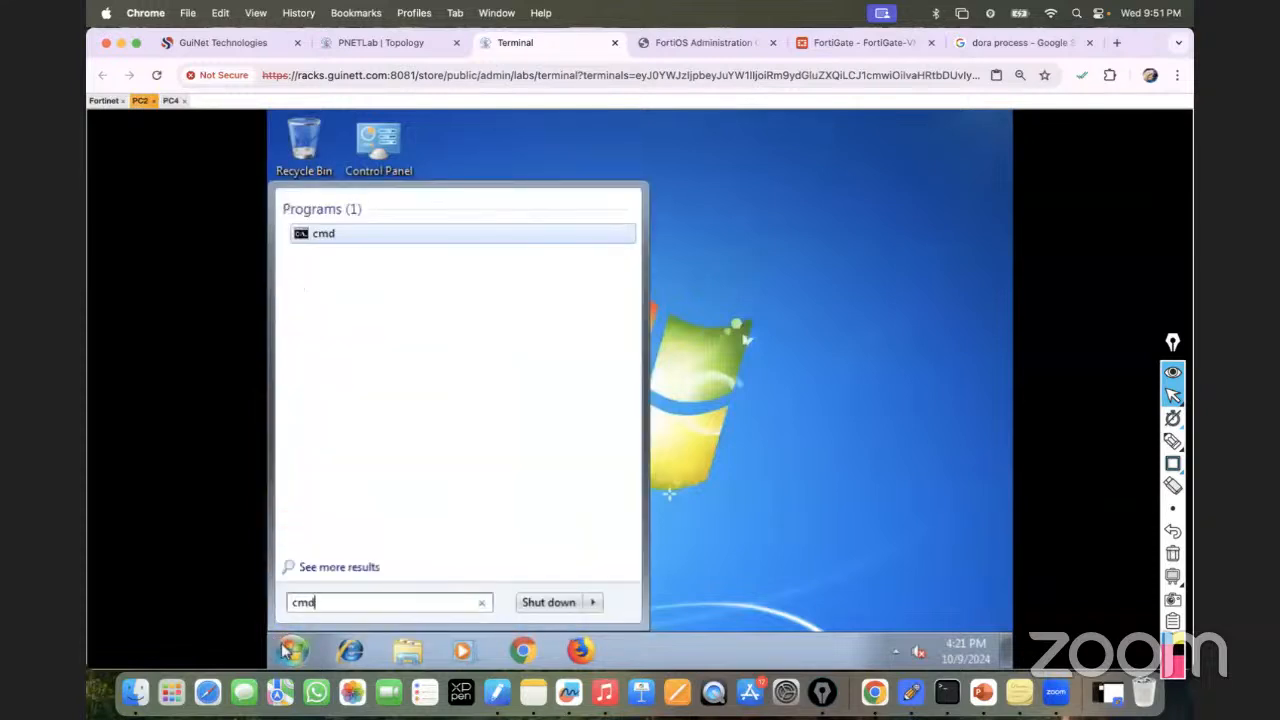
key("Return")
type("ipconfig")
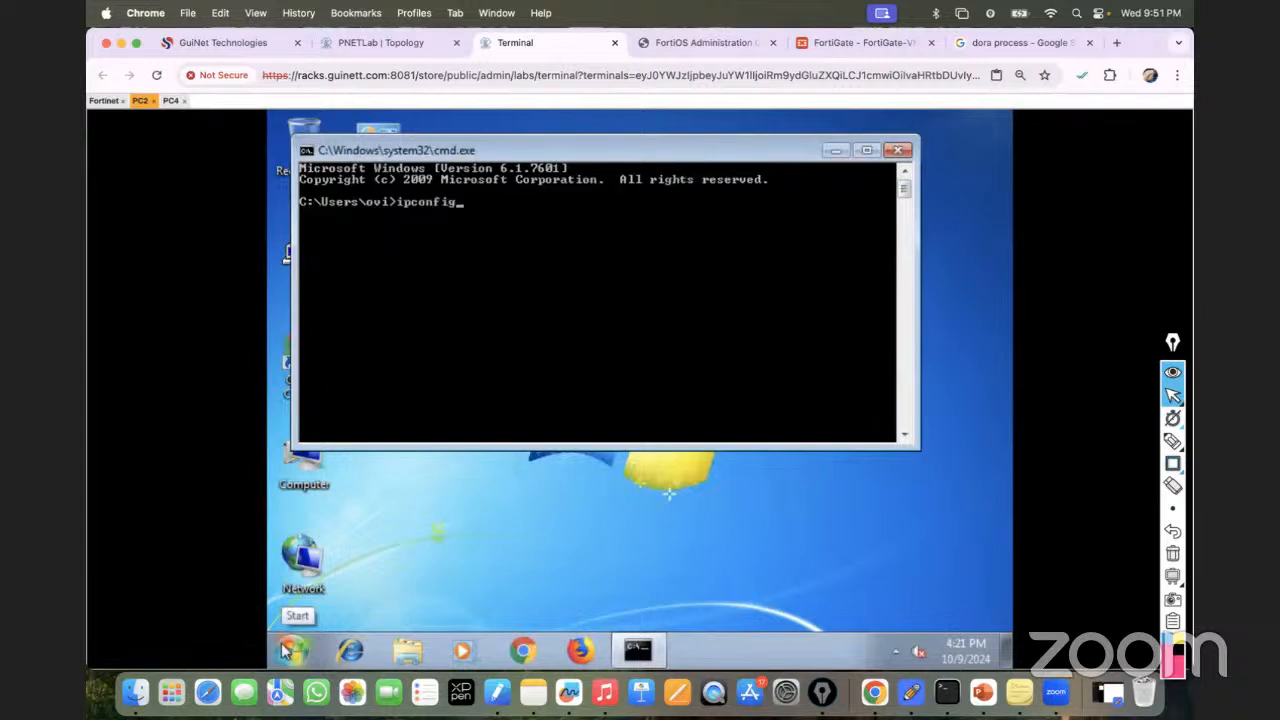
key("Return")
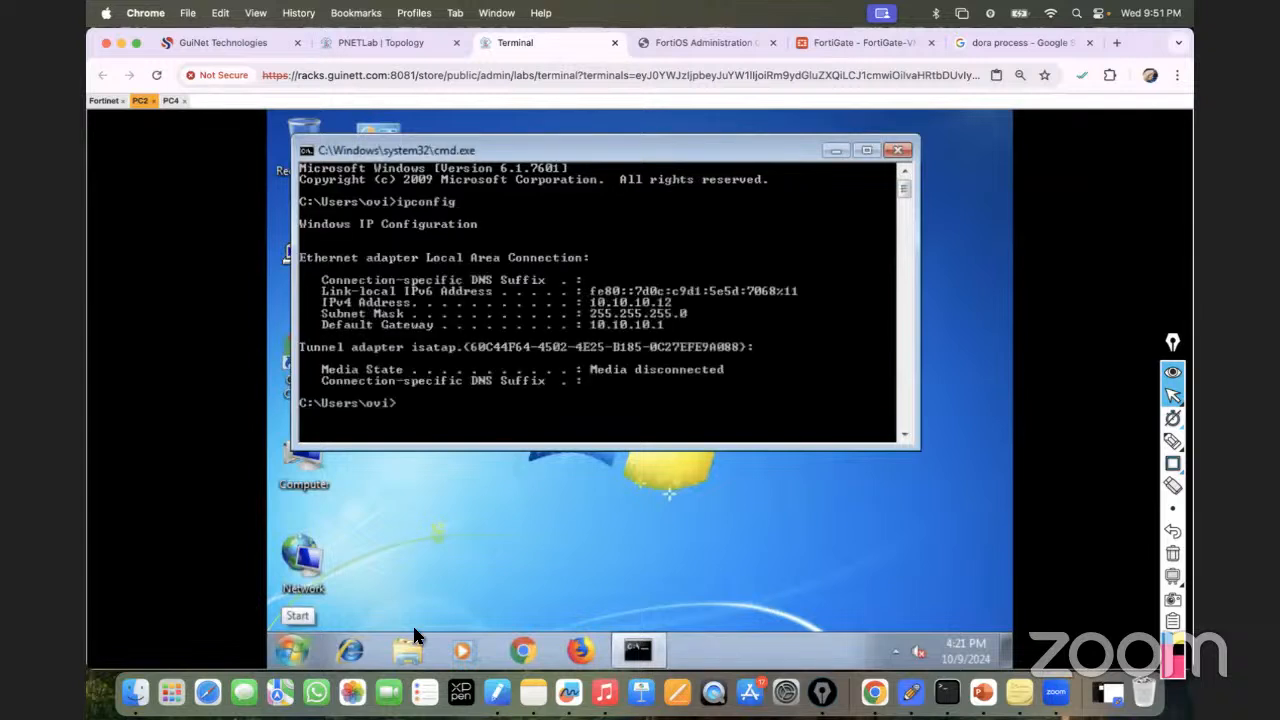
key("Up")
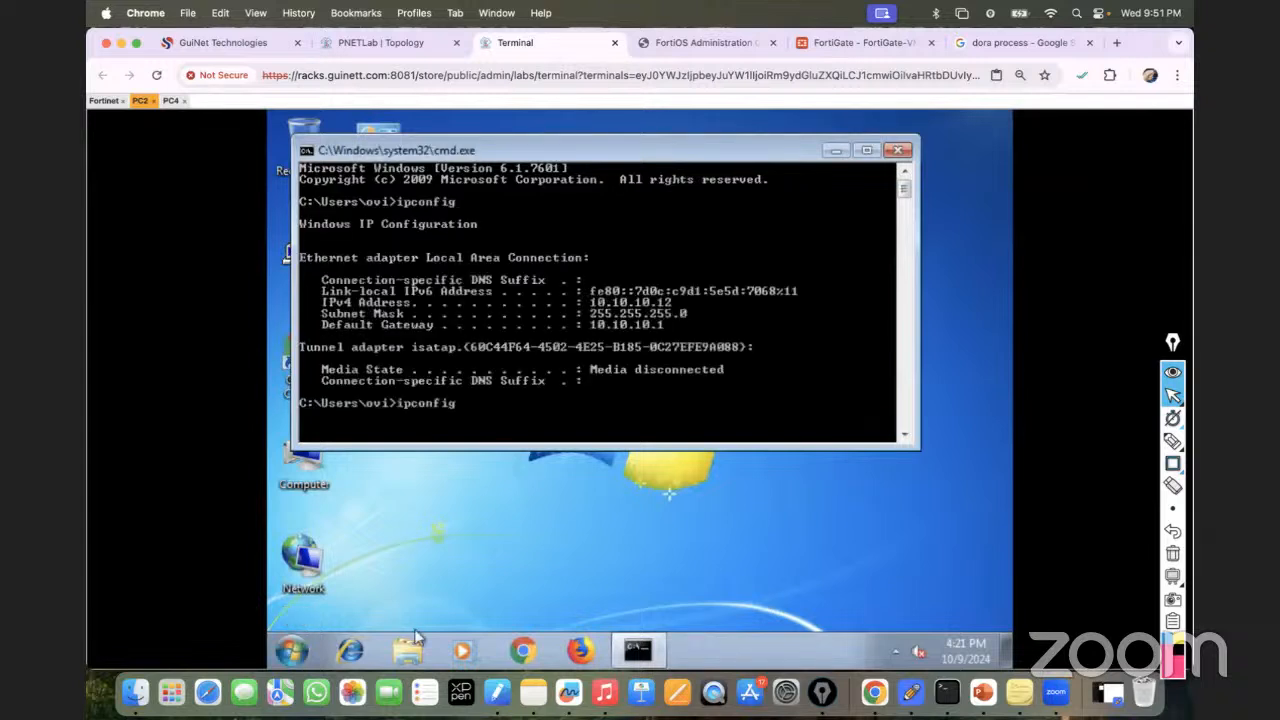
type("/rele")
key("BackSpace")
type("lease")
key("Return")
key("Up")
key("BackSpace")
key("BackSpace")
key("BackSpace")
key("BackSpace")
key("BackSpace")
key("BackSpace")
key("BackSpace")
key("BackSpace")
key("BackSpace")
key("Return")
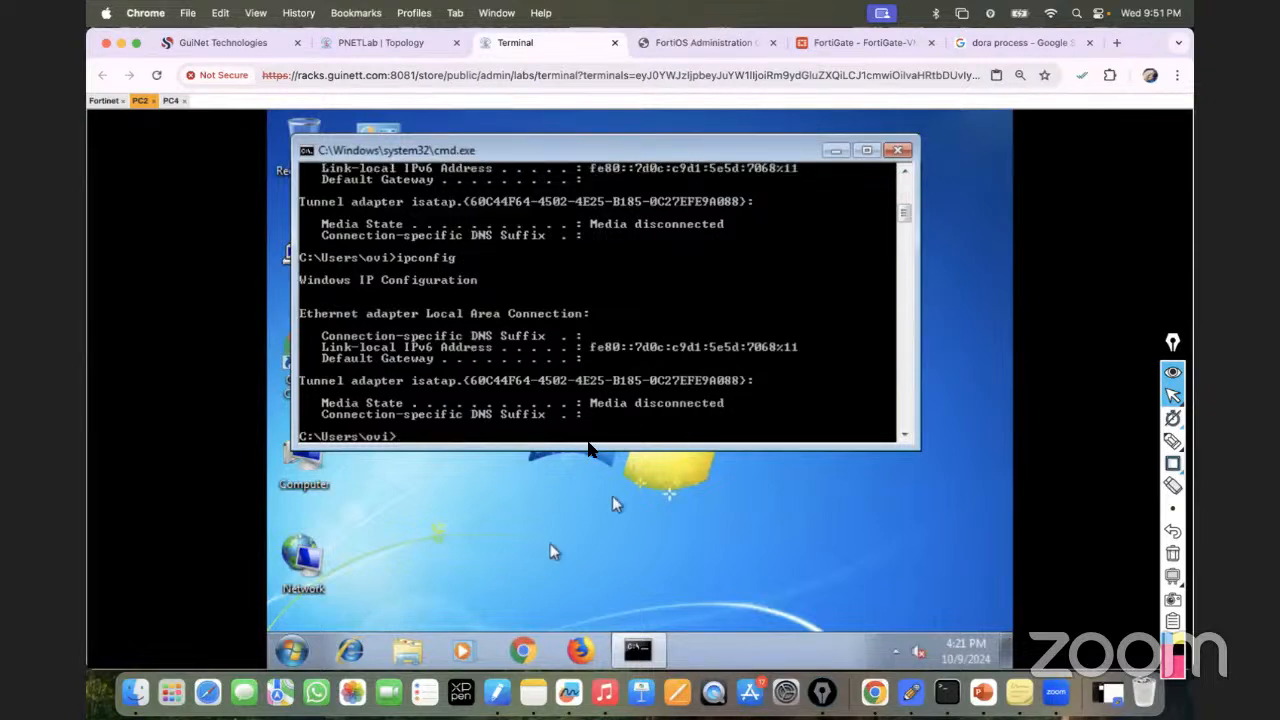
Confirm PC2's Local Area Connection IPv4 is set to obtain an address automatically.
right_click(333, 548)
left_click(349, 541)
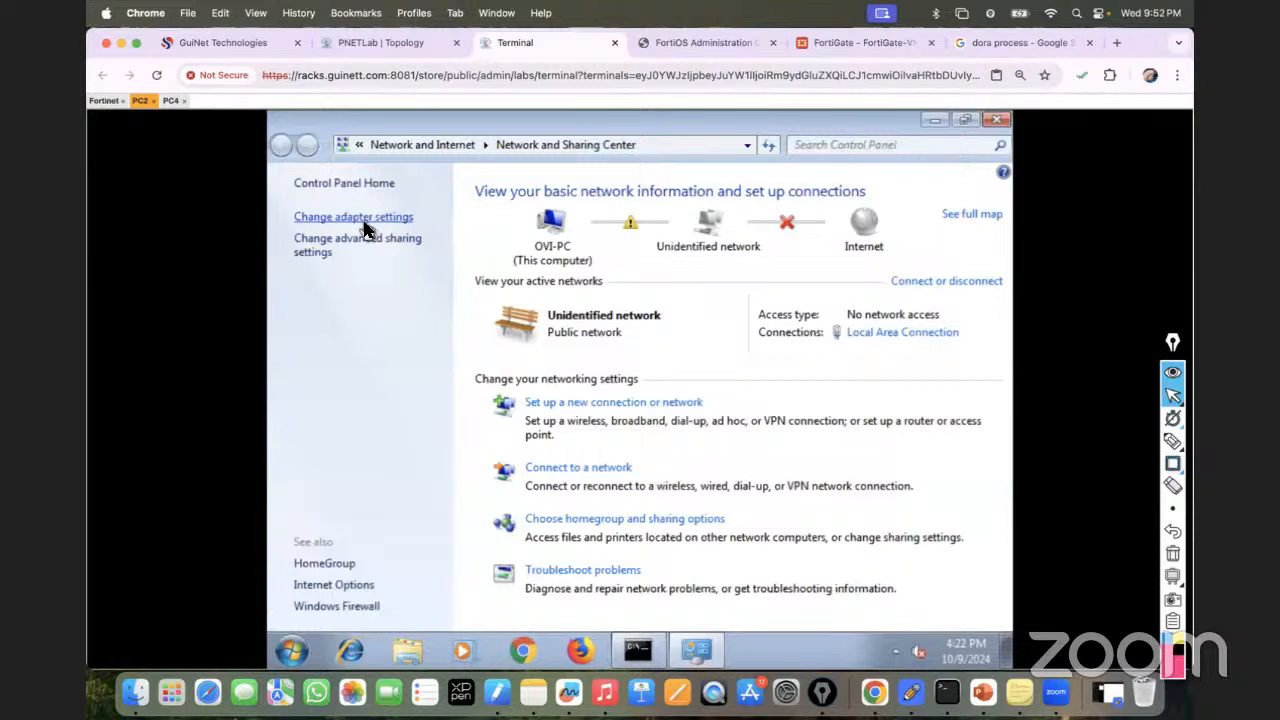
left_click(368, 218)
double_click(371, 221)
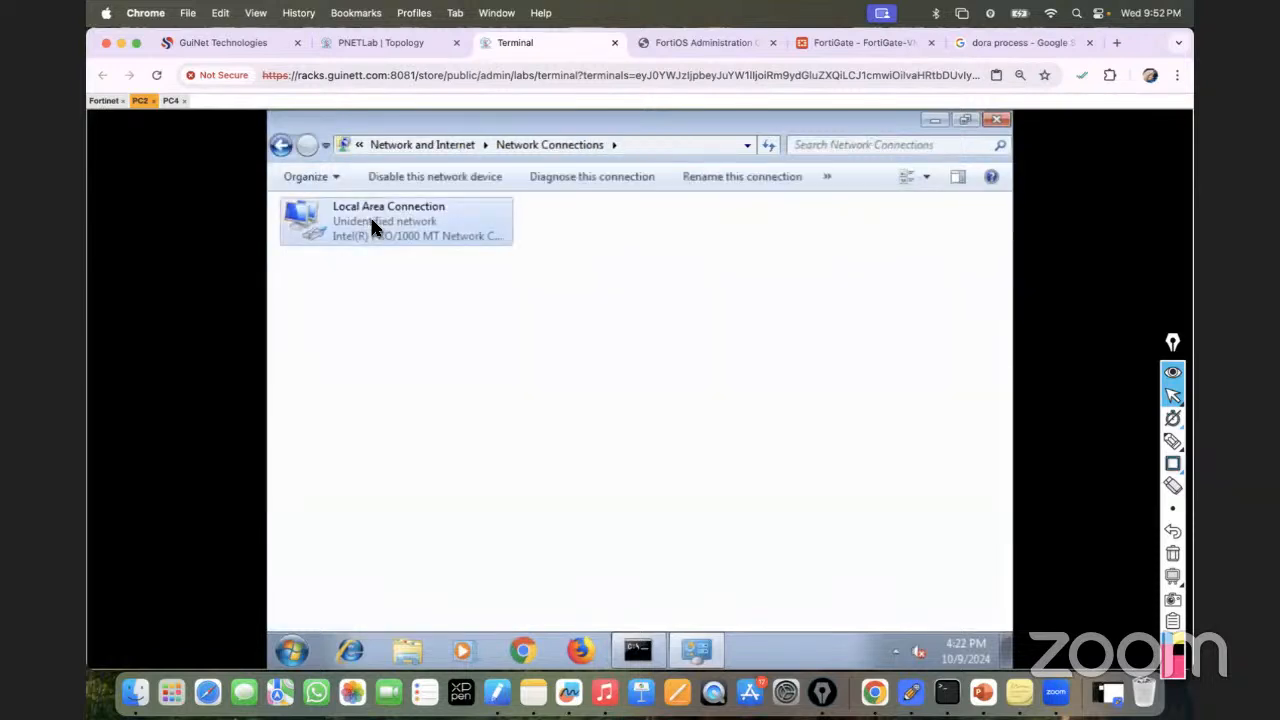
left_click(537, 535)
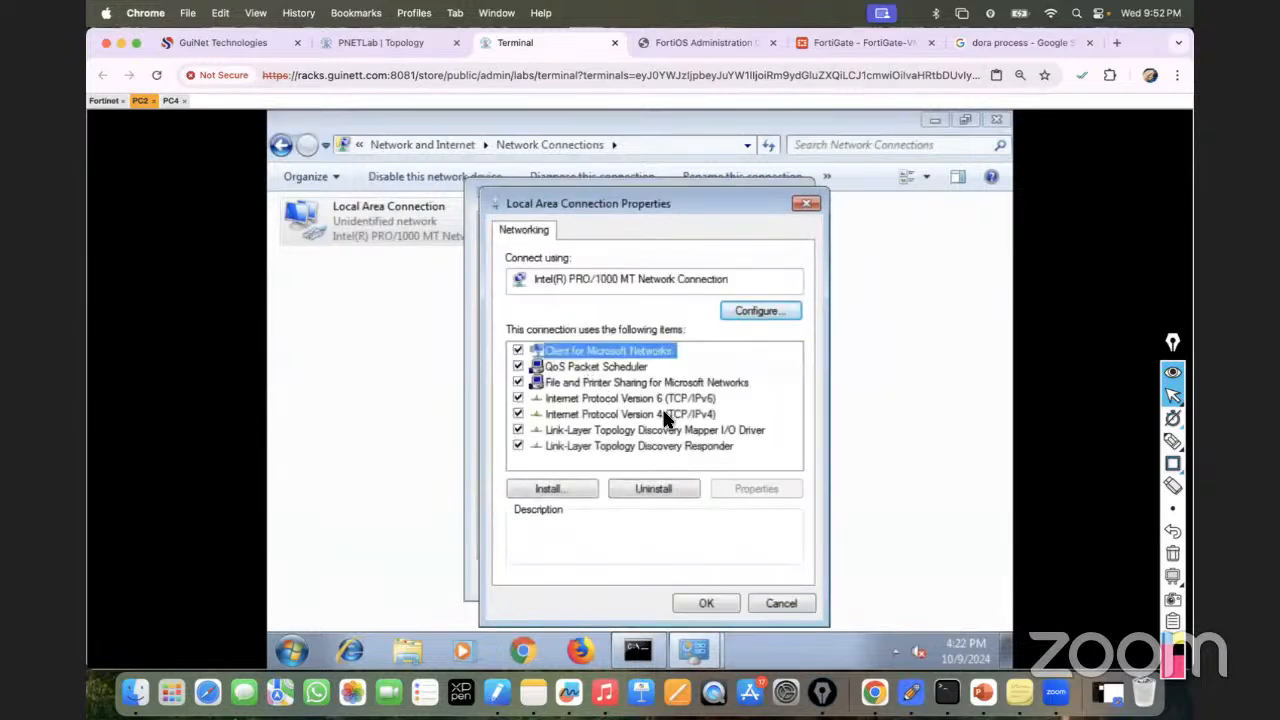
double_click(663, 412)
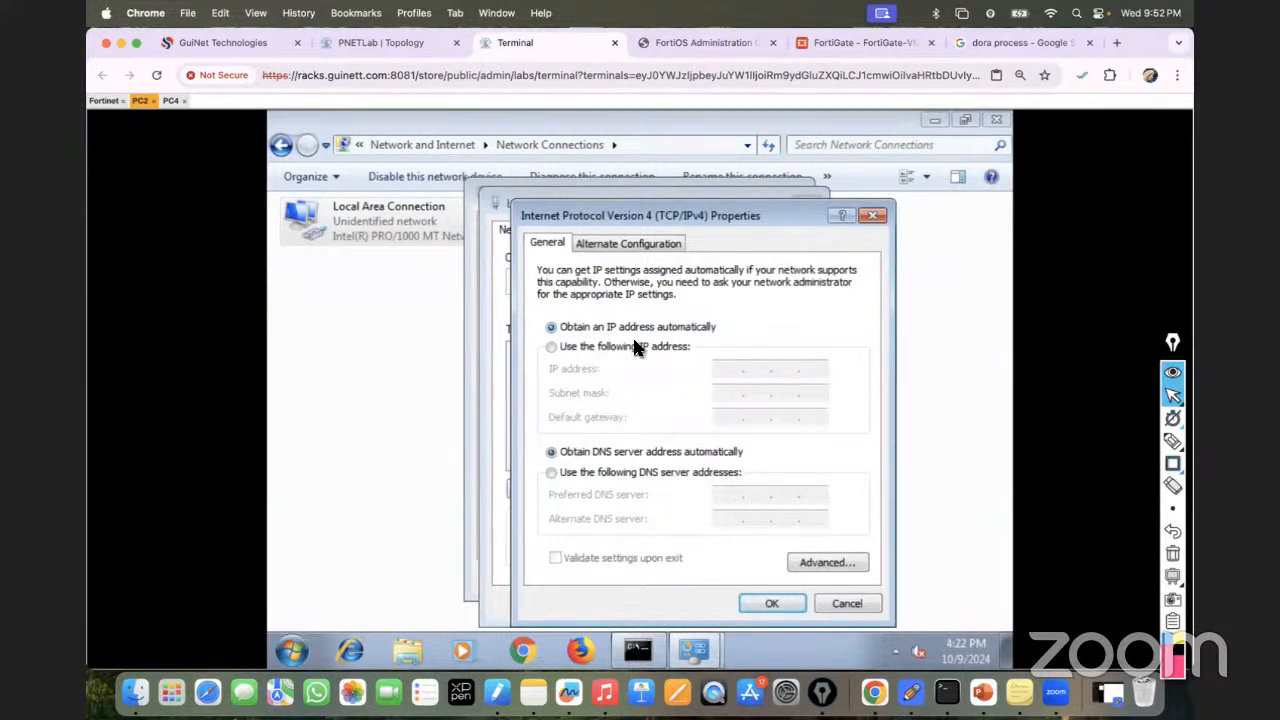
left_click(771, 603)
left_click(707, 603)
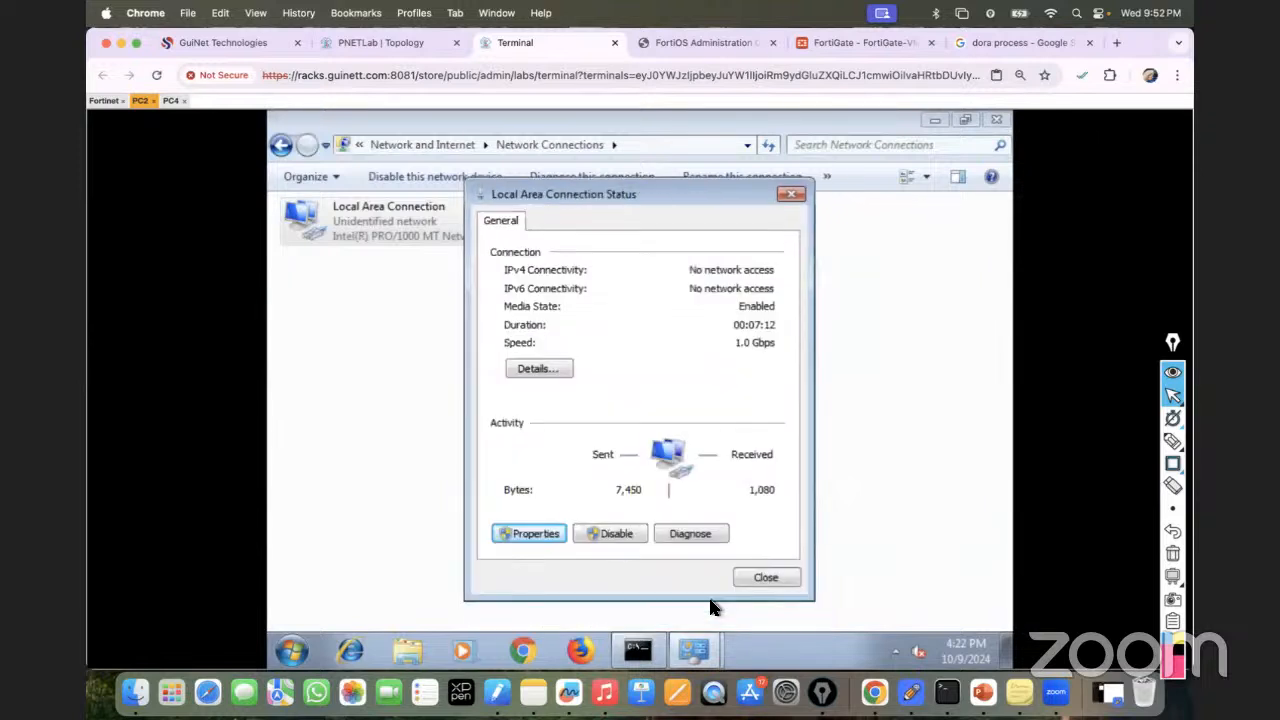
left_click(751, 577)
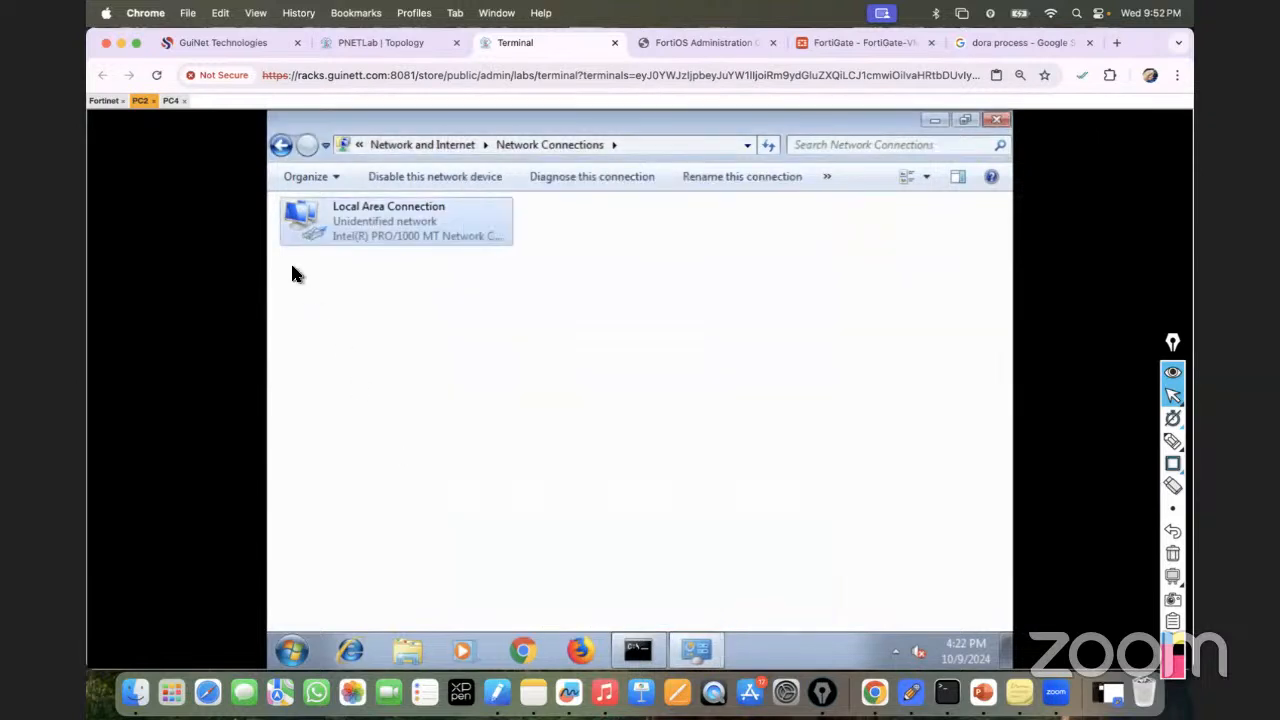
left_click(996, 120)
left_click(898, 150)
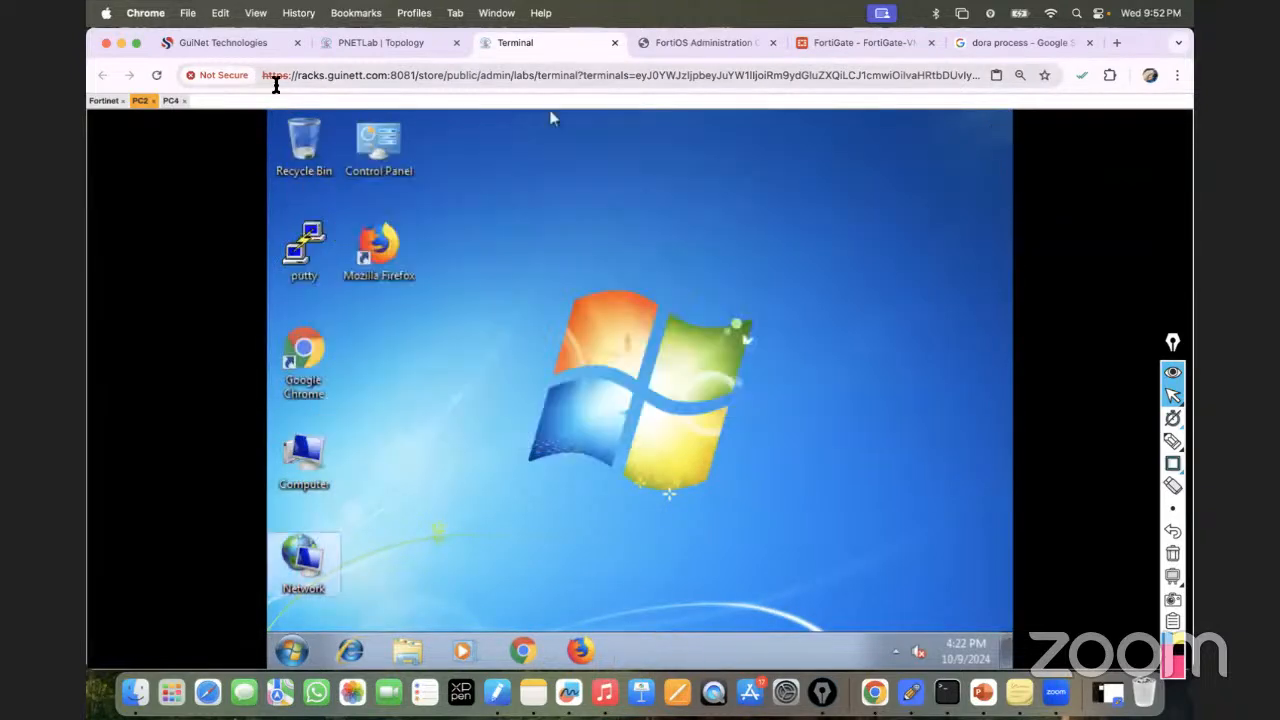
Confirm PC4's Local Area Connection IPv4 is set to obtain an address automatically.
left_click(183, 103)
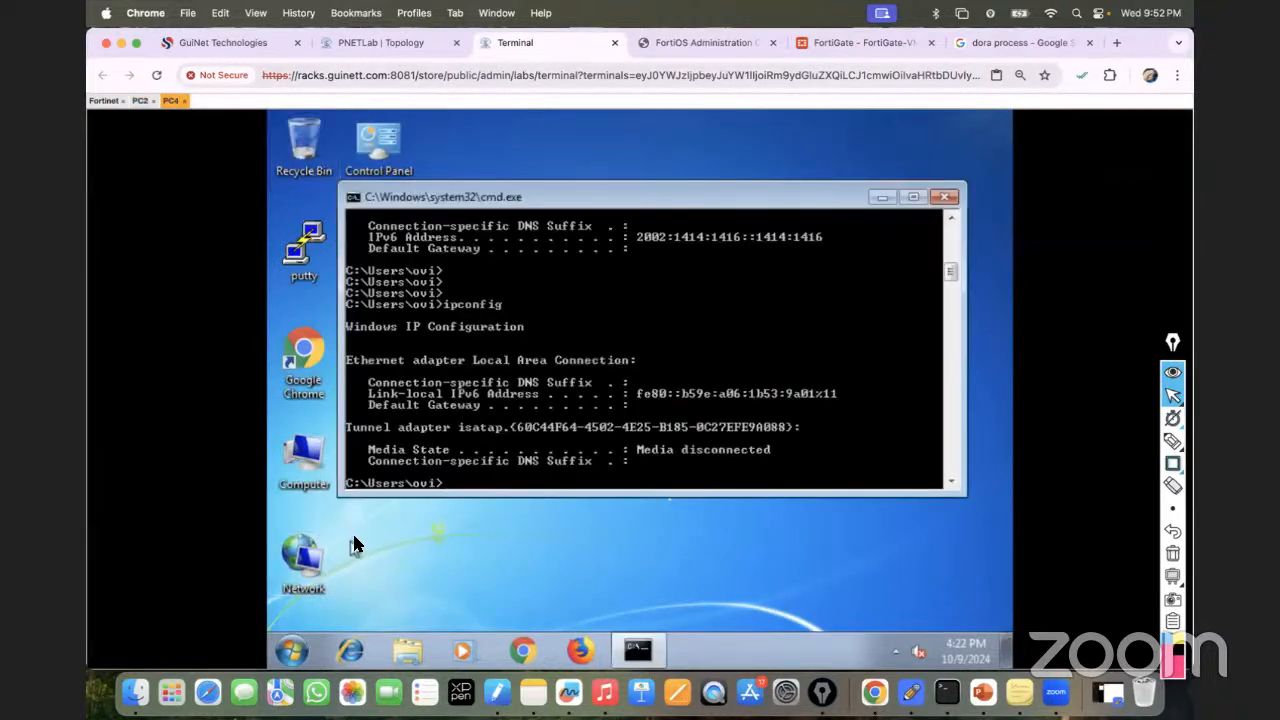
double_click(310, 555)
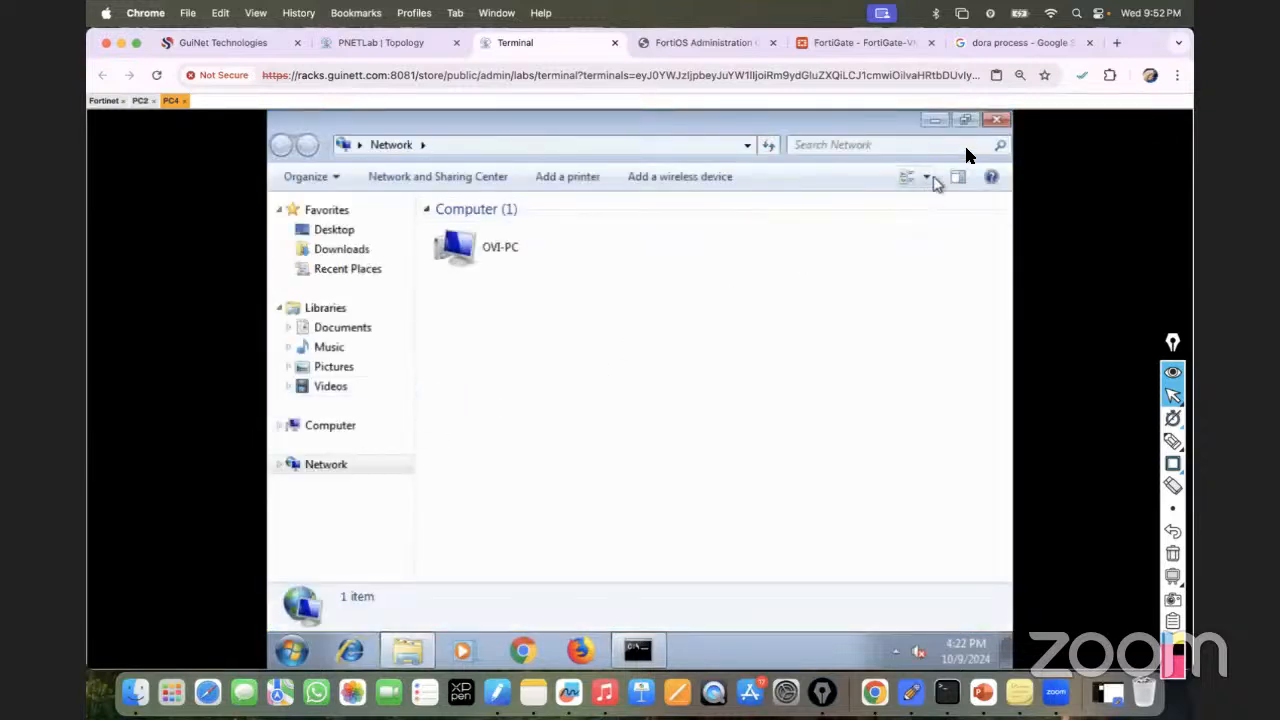
left_click(994, 121)
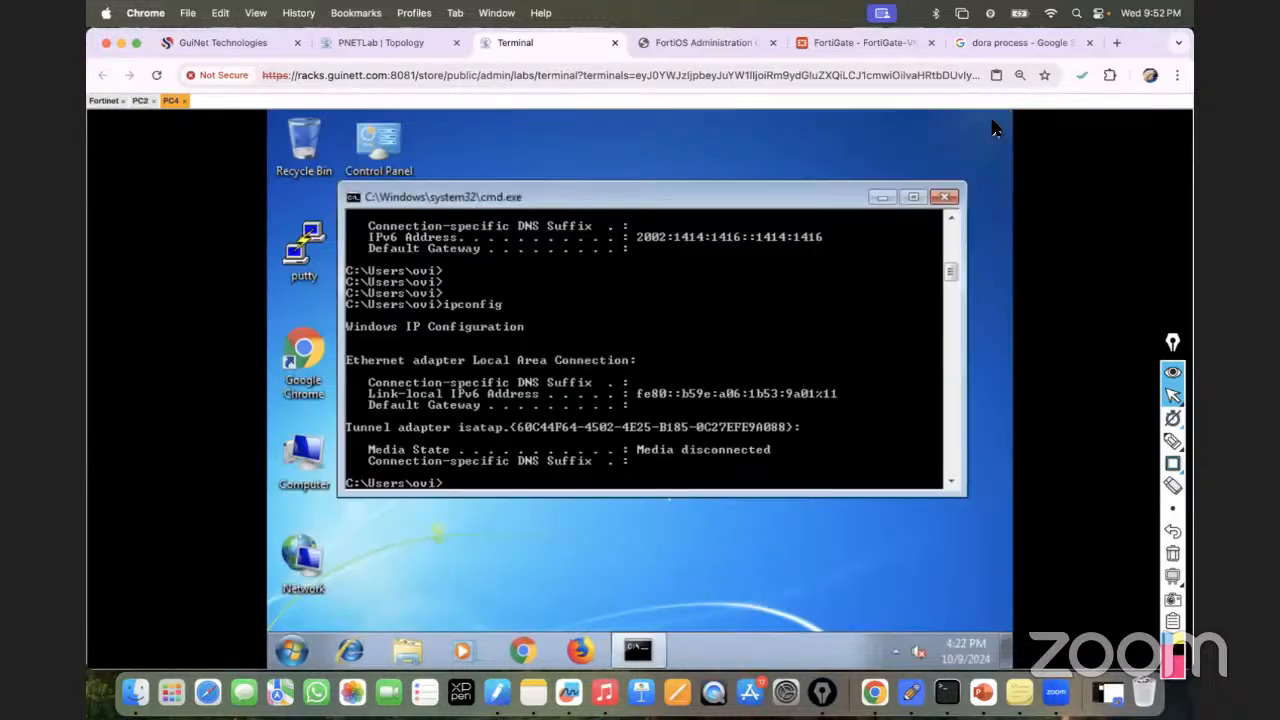
right_click(322, 576)
left_click(382, 561)
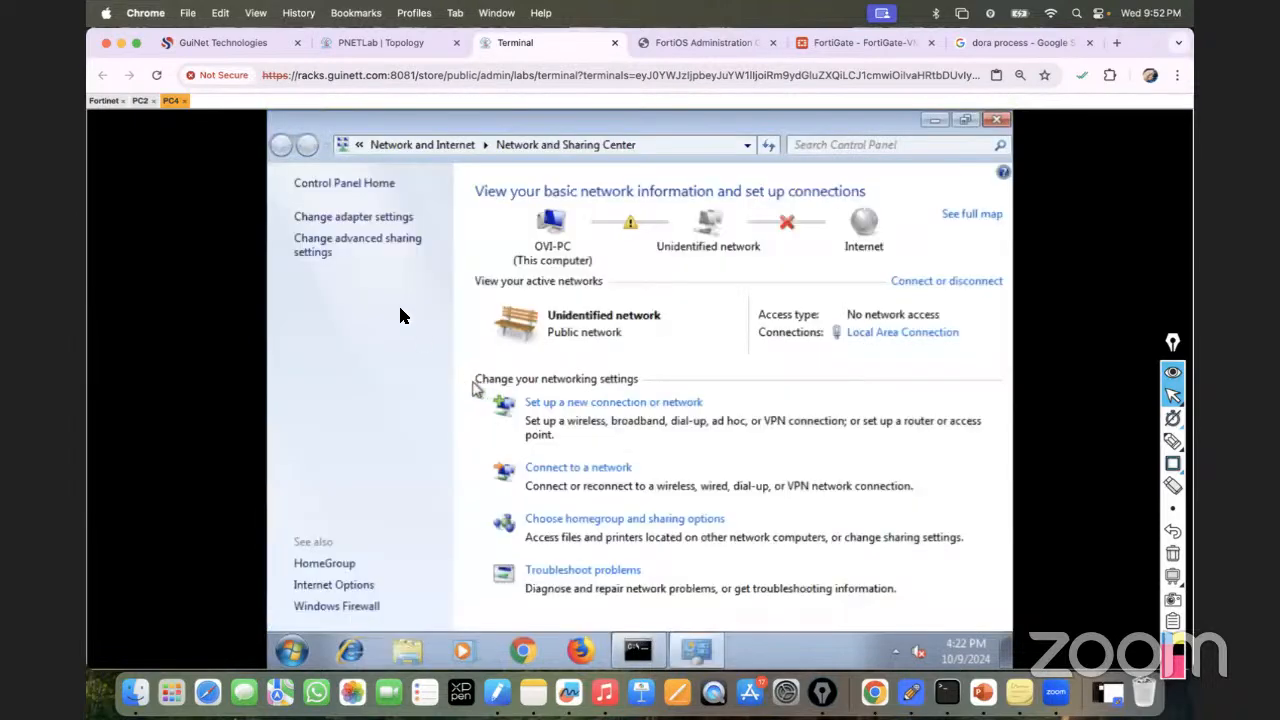
left_click(382, 218)
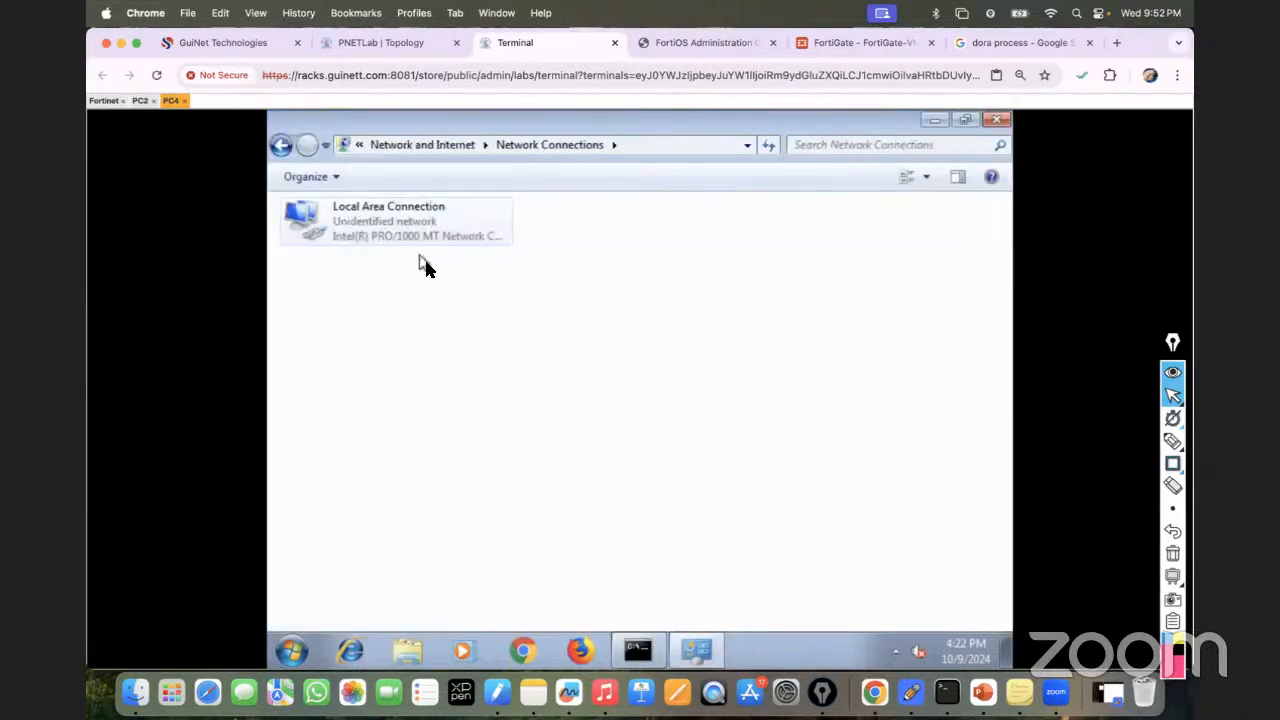
double_click(397, 231)
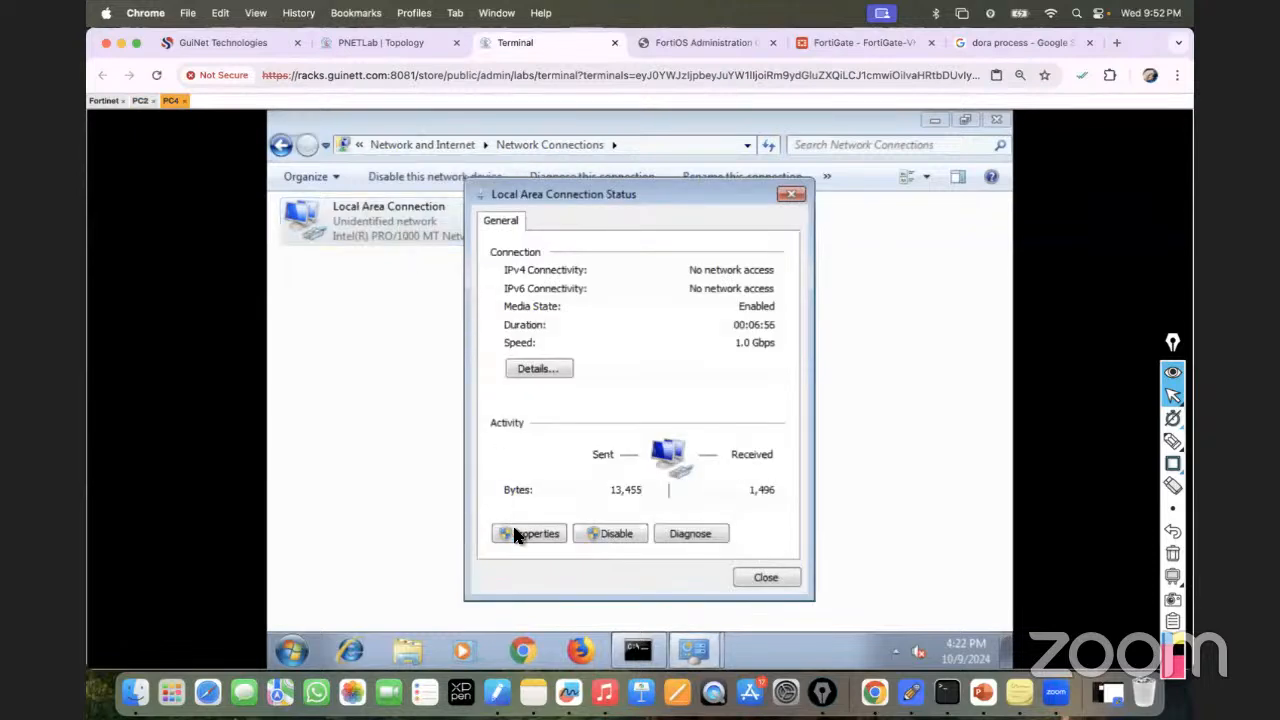
left_click(526, 533)
double_click(640, 412)
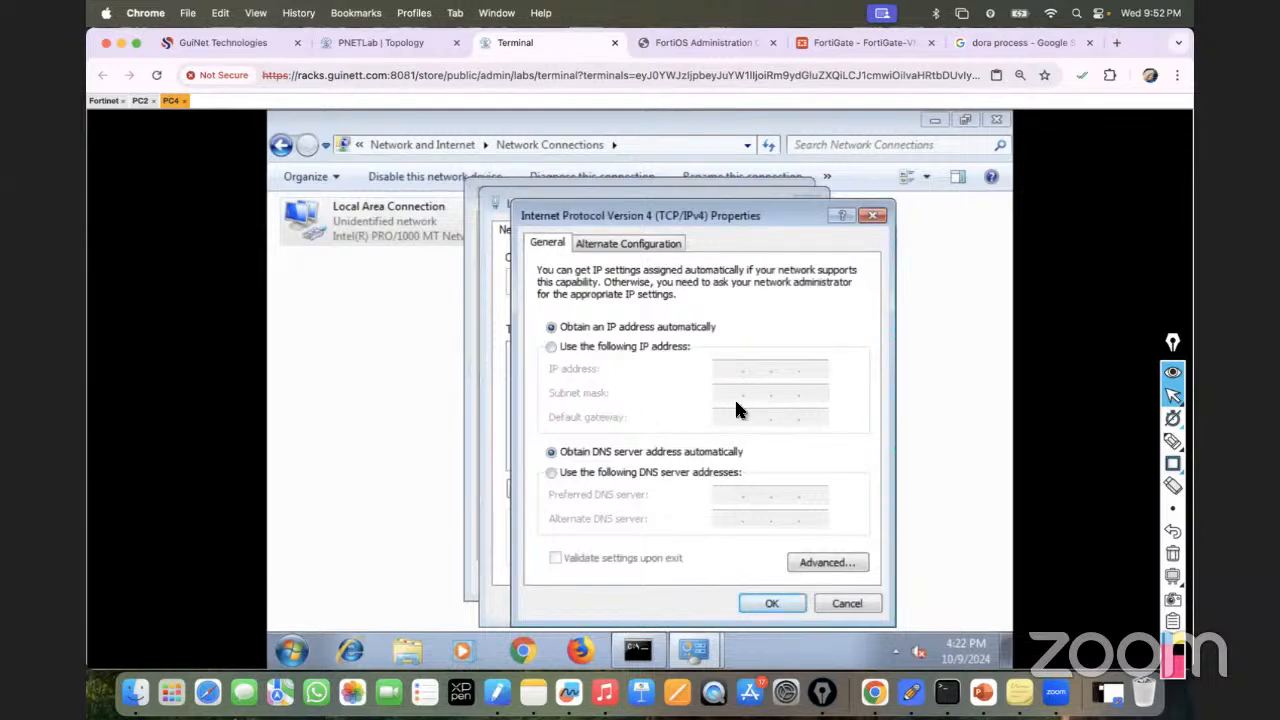
left_click(772, 603)
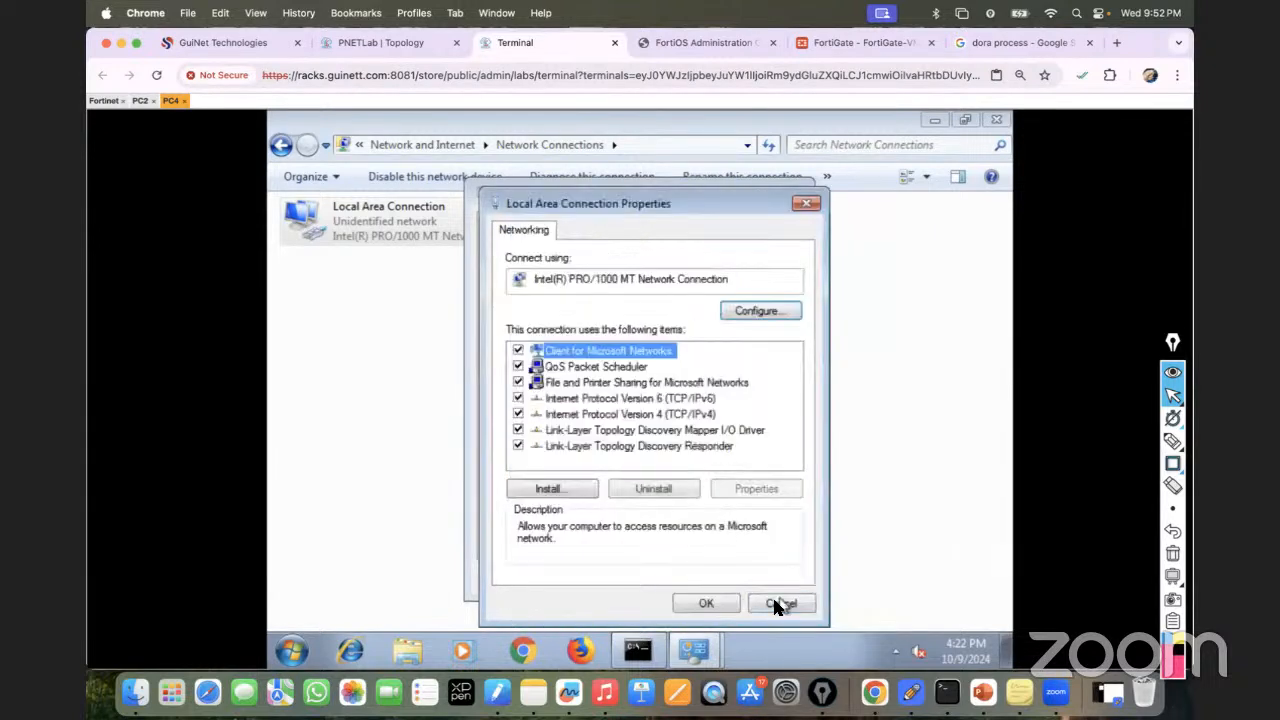
left_click(722, 604)
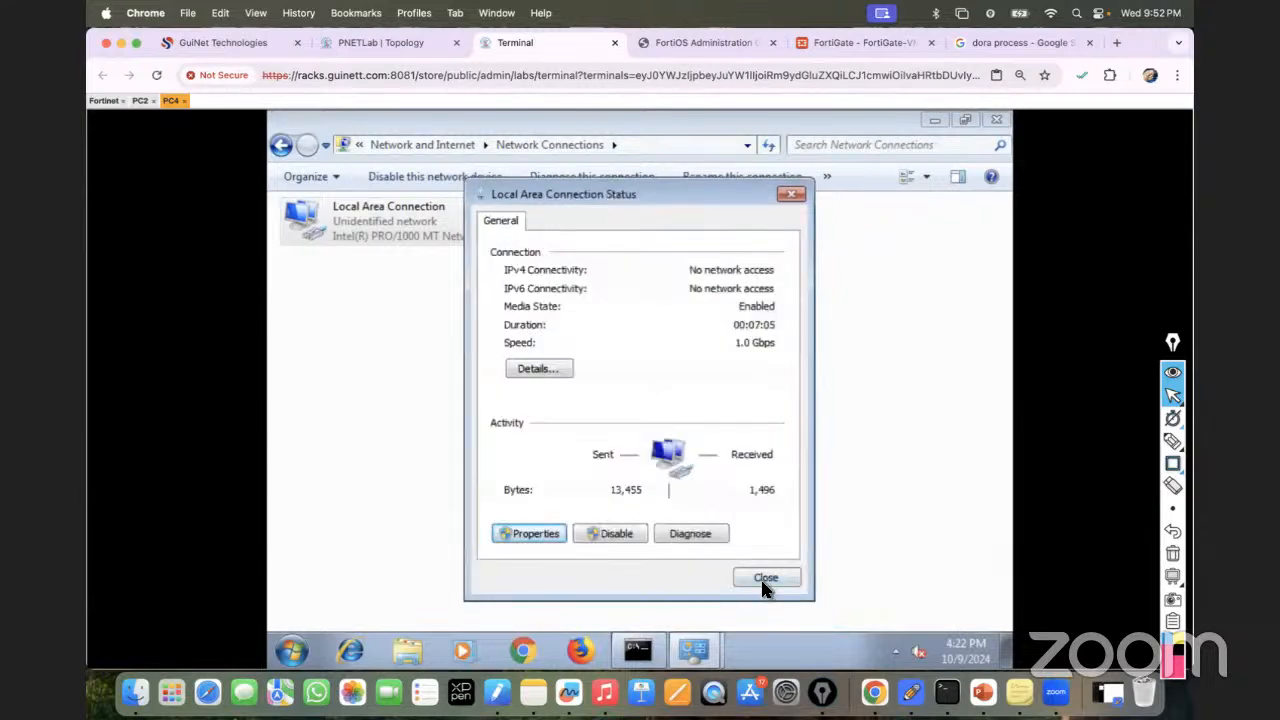
left_click(765, 578)
Rerun ipconfig on PC4, showing only the self-assigned 169.254.154.1 address.
left_click(637, 651)
key("Up")
key("Return")
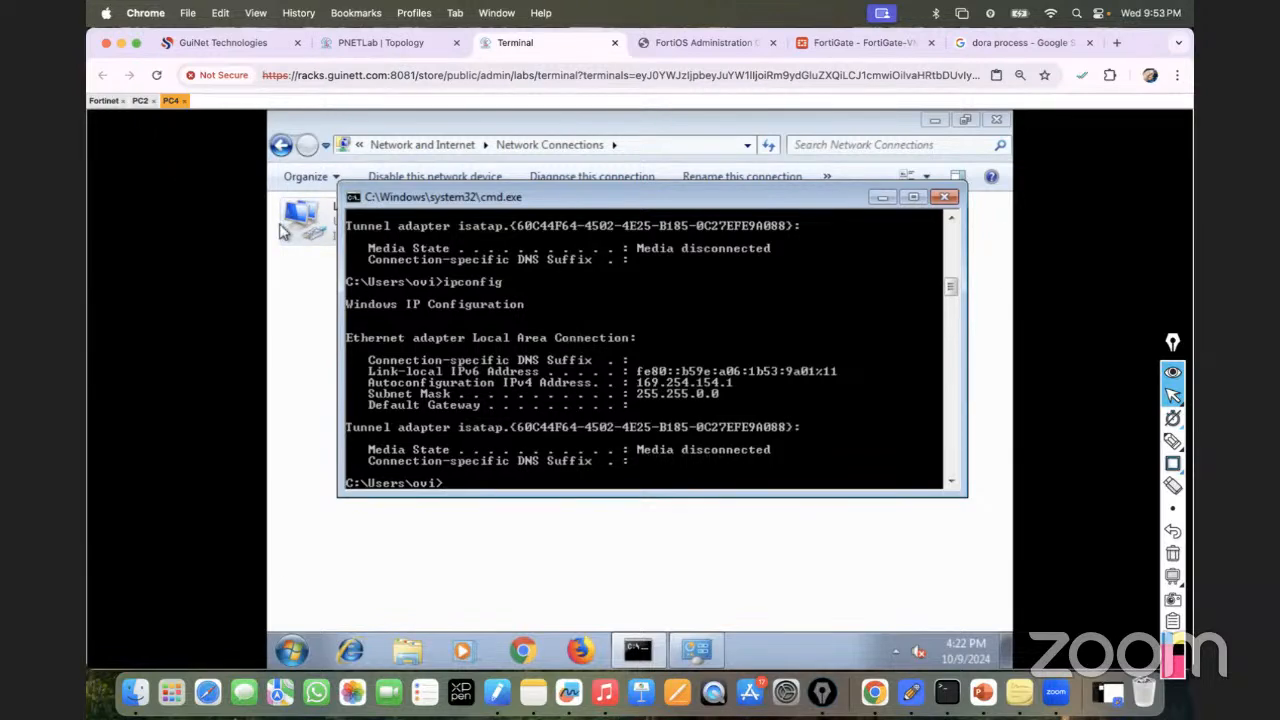
Open a new command prompt on PC2 and run ipconfig, showing a 169.254.x.104 address.
left_click(140, 100)
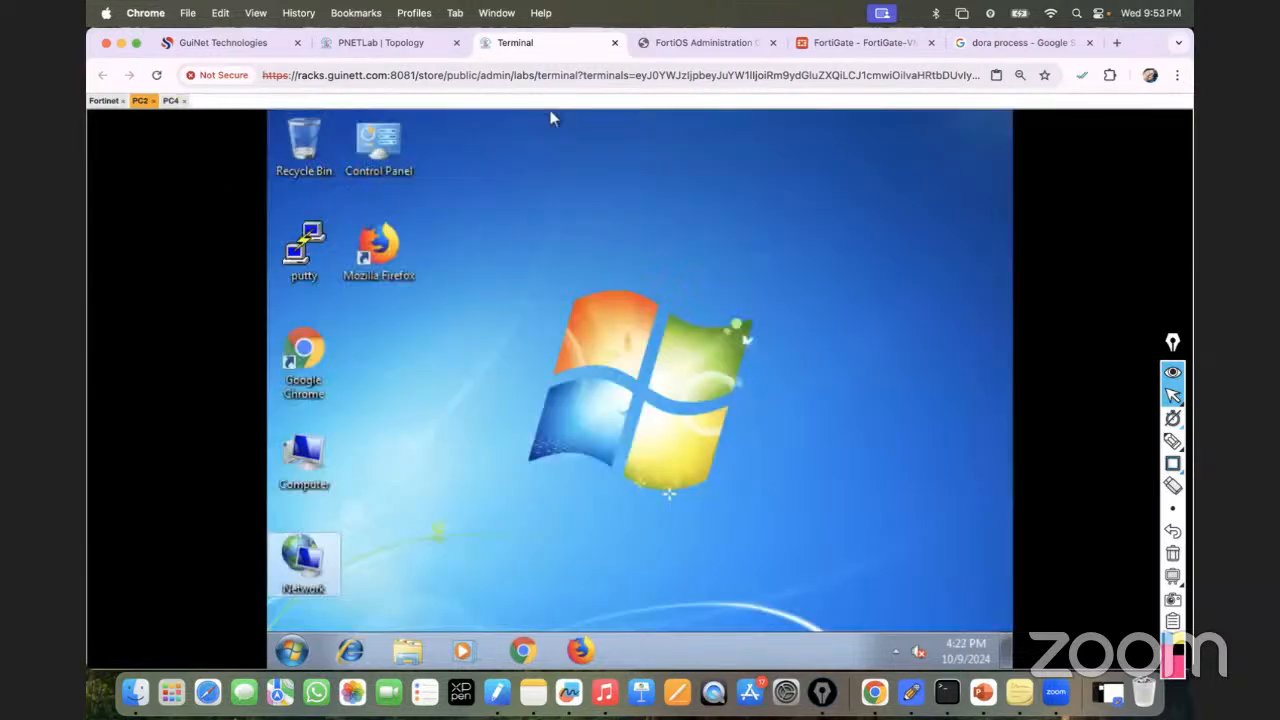
left_click(290, 655)
type("cmd")
key("Return")
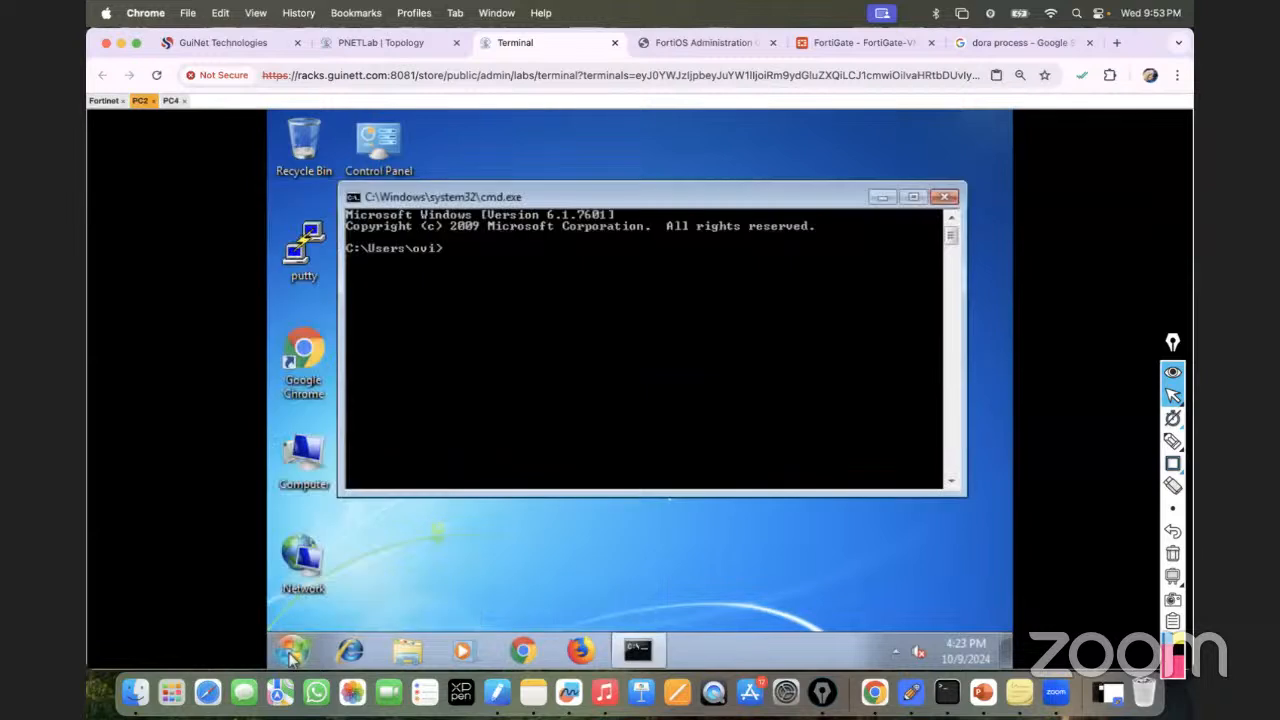
type("i")
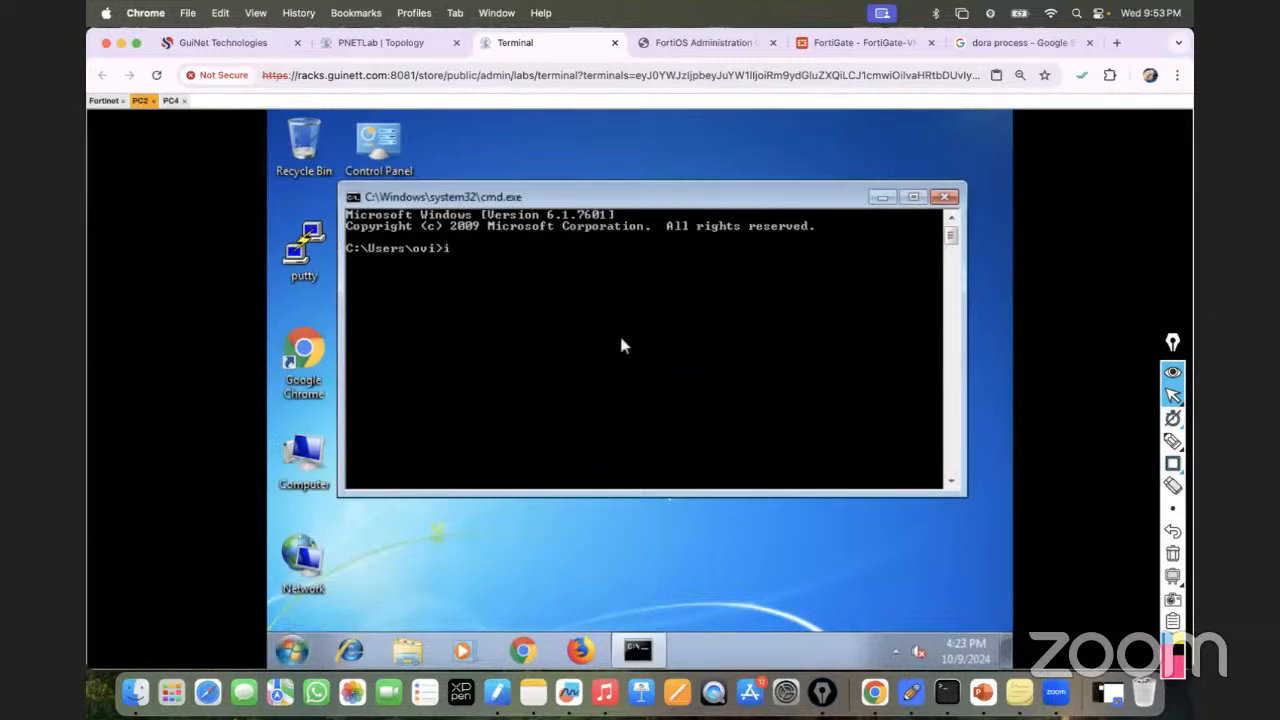
type("pconfig")
key("Return")
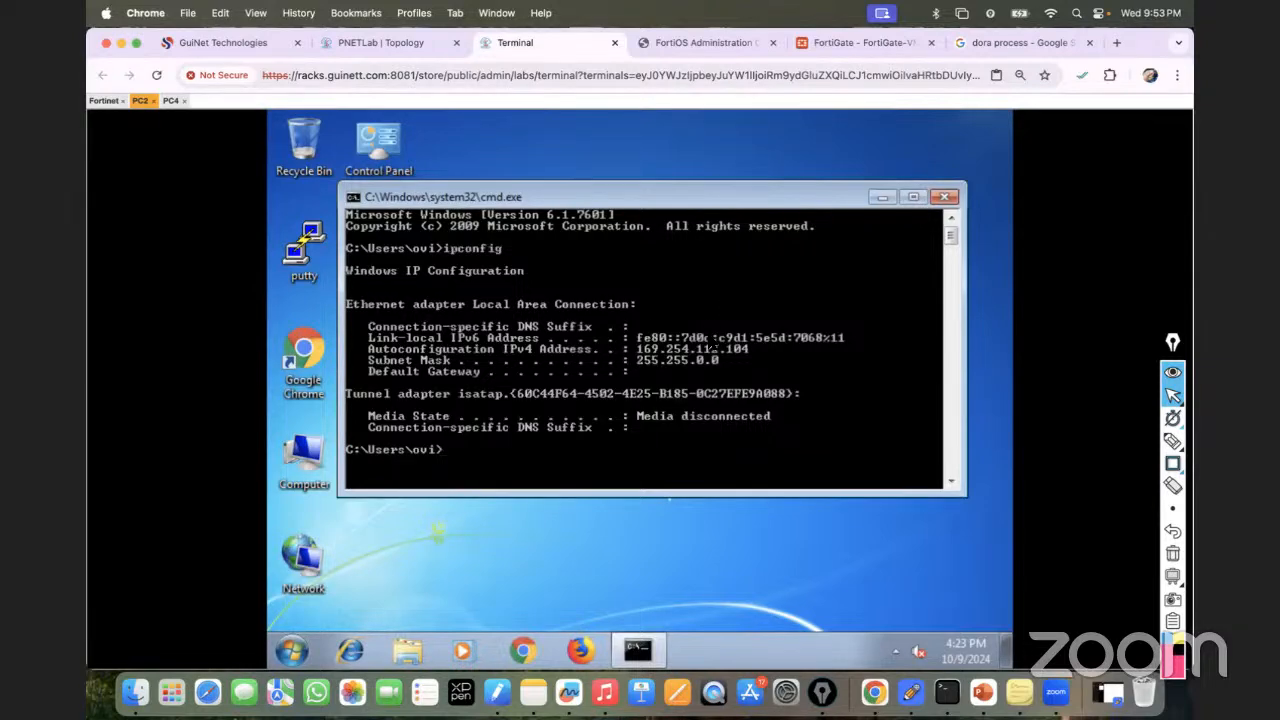
Review the FortiGate interface list with VLAN10 and VLAN20, then return to the PNETLab topology.
left_click(853, 40)
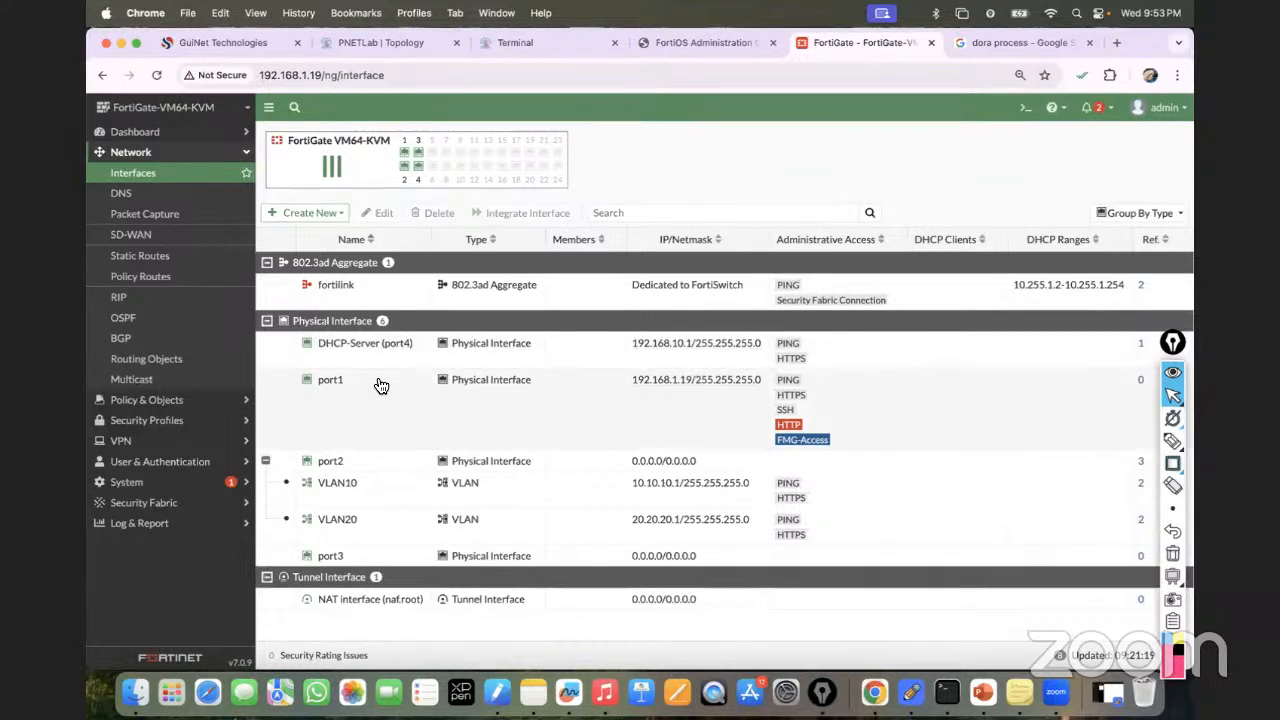
left_click(386, 43)
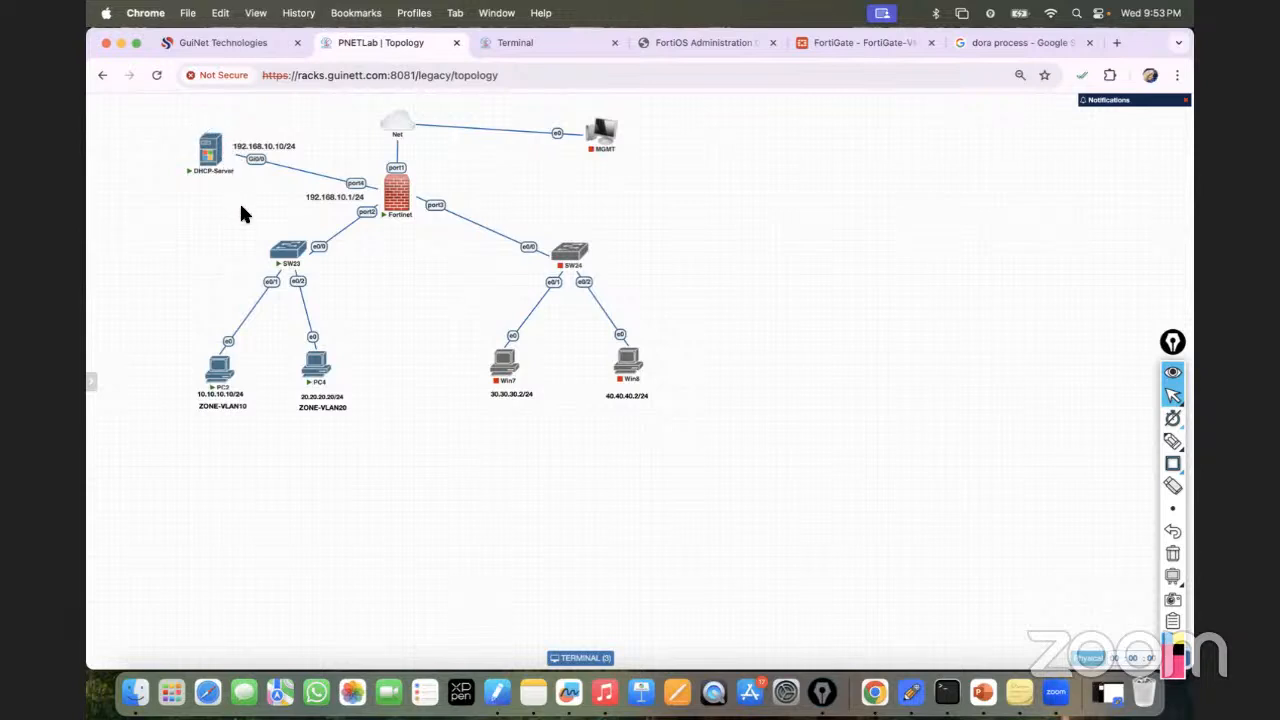
Annotate 'DHCP Server (VLAN 10, CLLAN 20)' beside the firewall, then erase it and exit Epic Pen.
mouse_move(287, 249)
left_click(1172, 441)
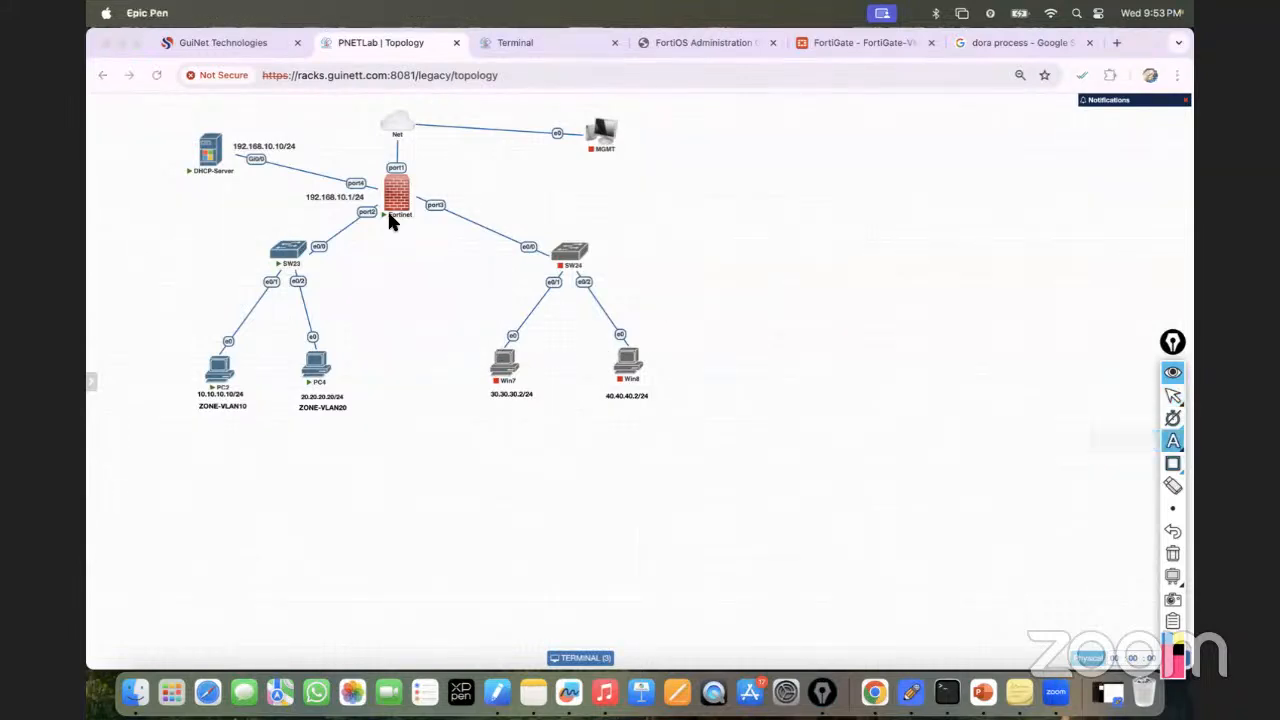
left_click(416, 190)
type("D")
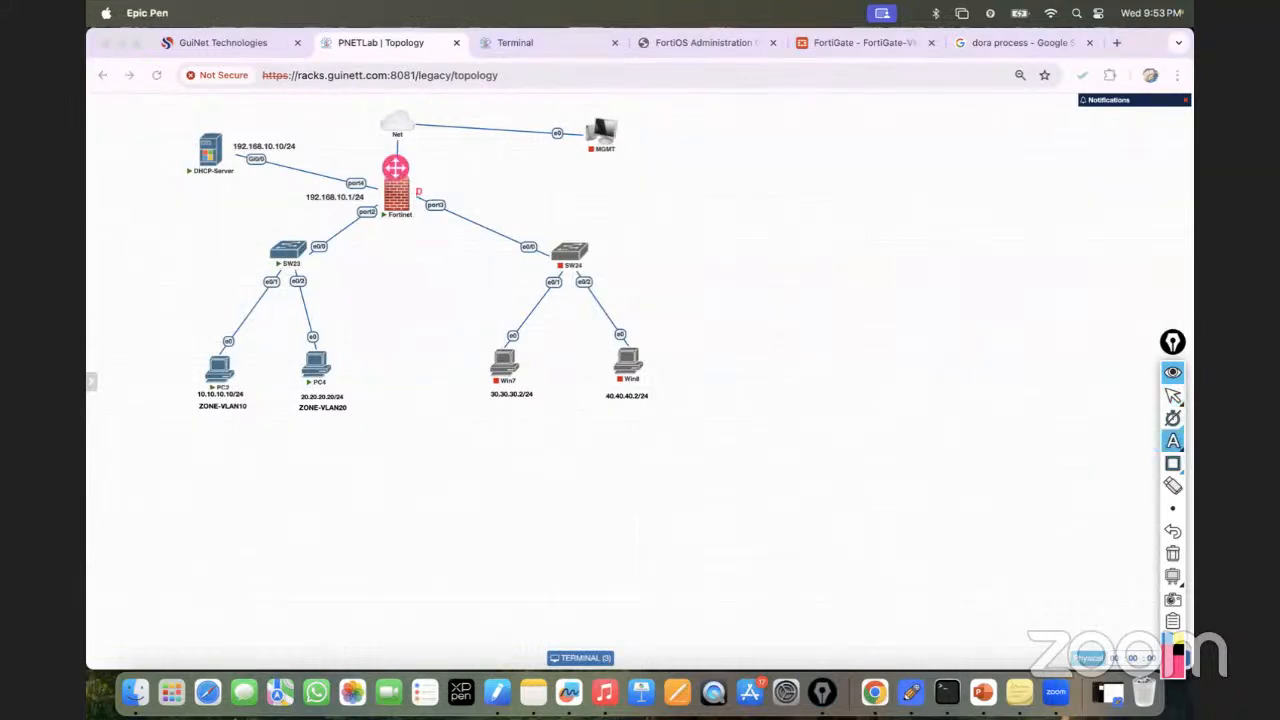
type("HCP Serv")
type("er (VLAN 1")
type("0, CL")
type("LAN")
type(" 20")
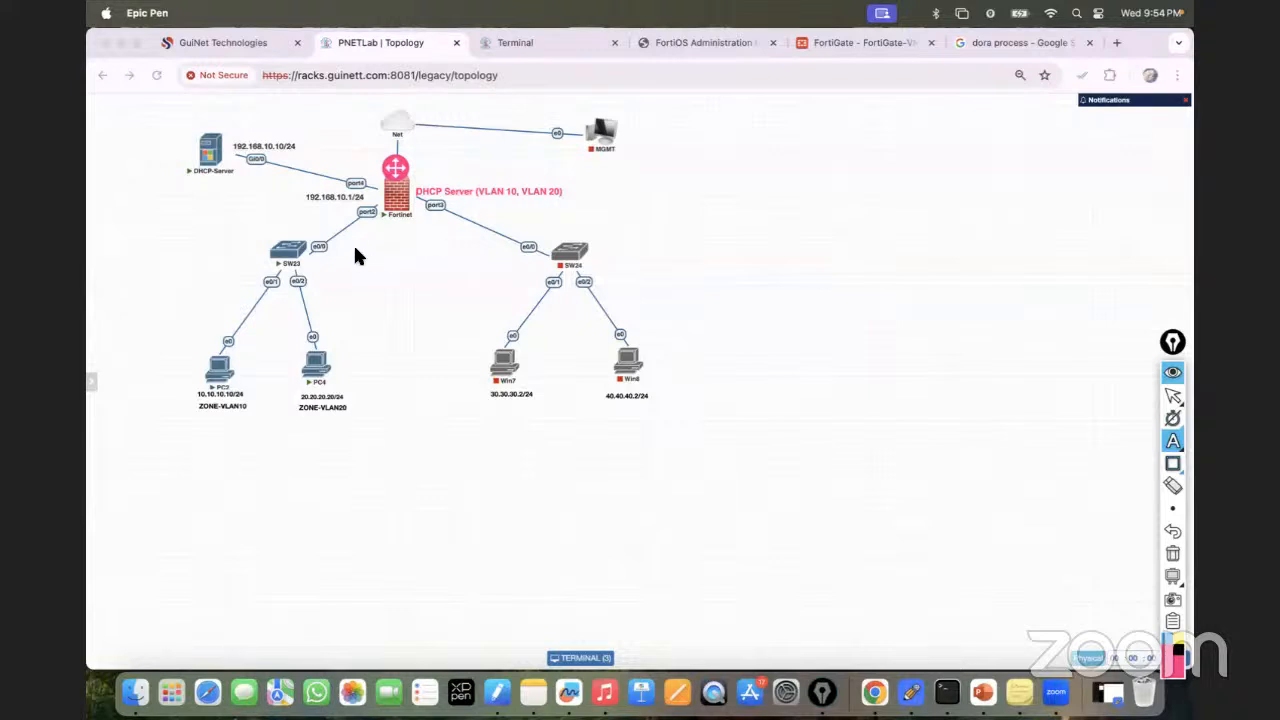
left_click(1173, 553)
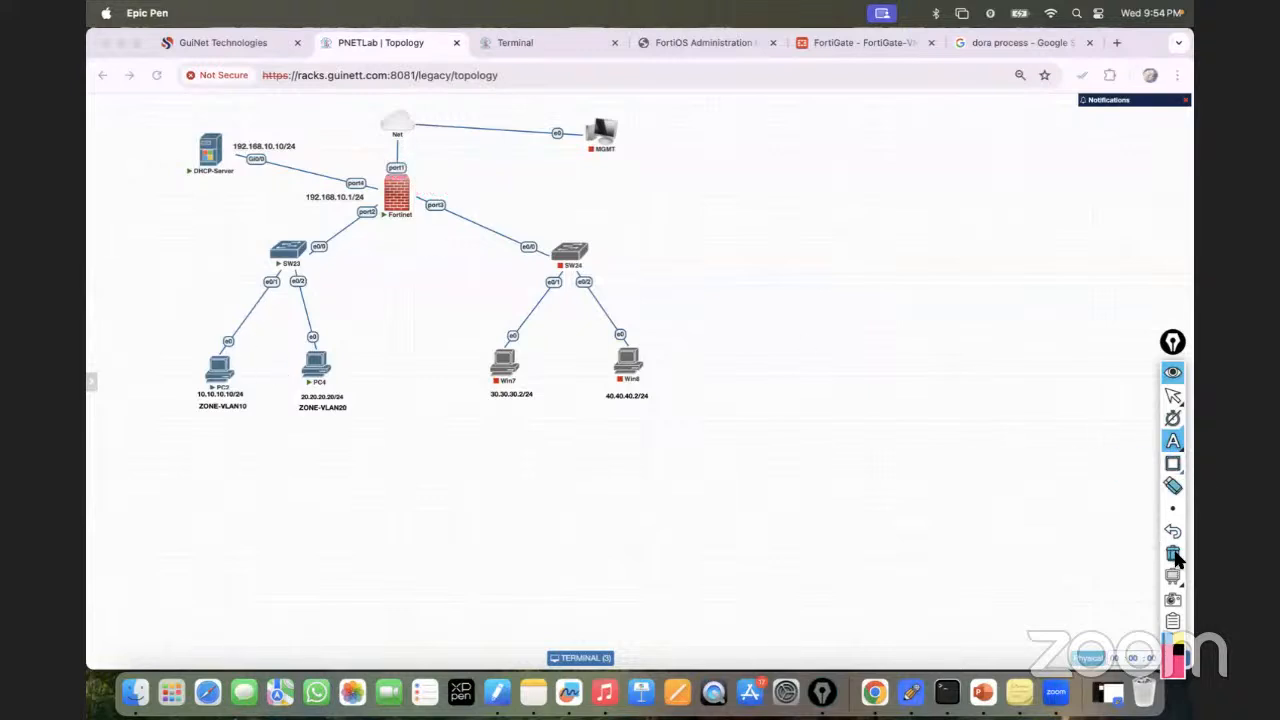
left_click(1173, 396)
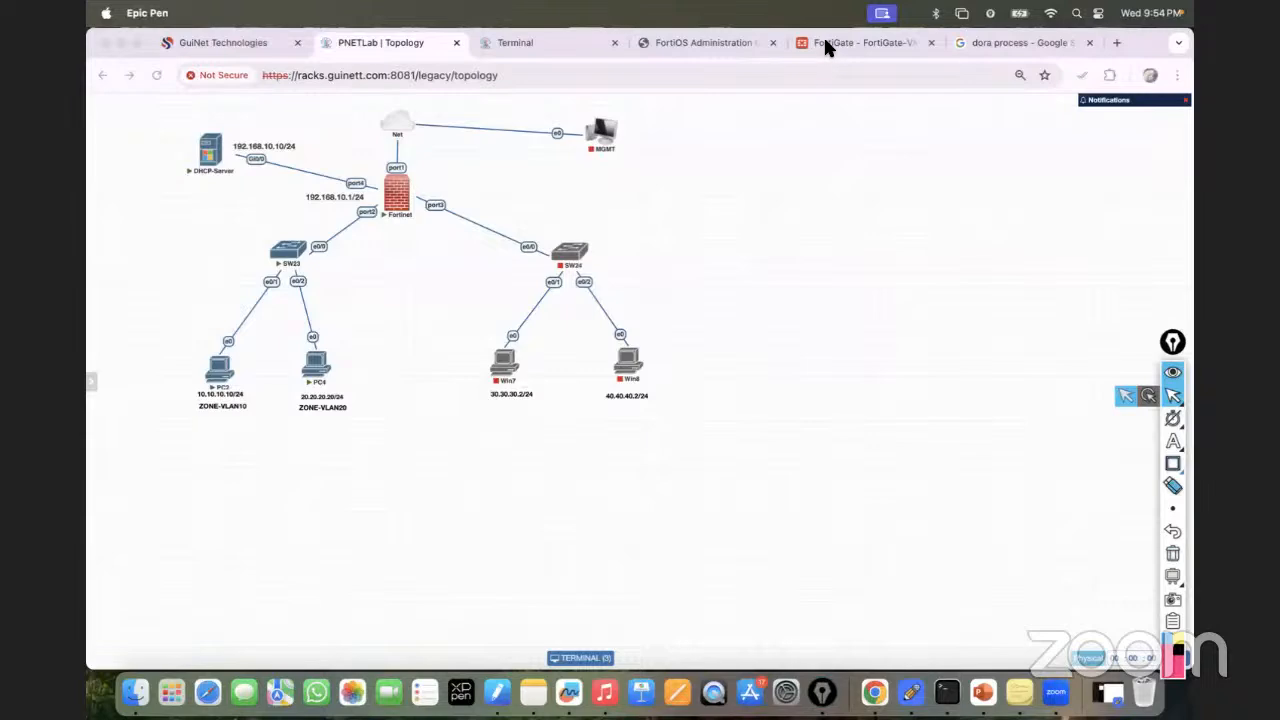
left_click(825, 43)
Enable VLAN10's DHCP server for 10.10.10.2-10.10.10.254, gateway same as interface IP, and save.
double_click(352, 489)
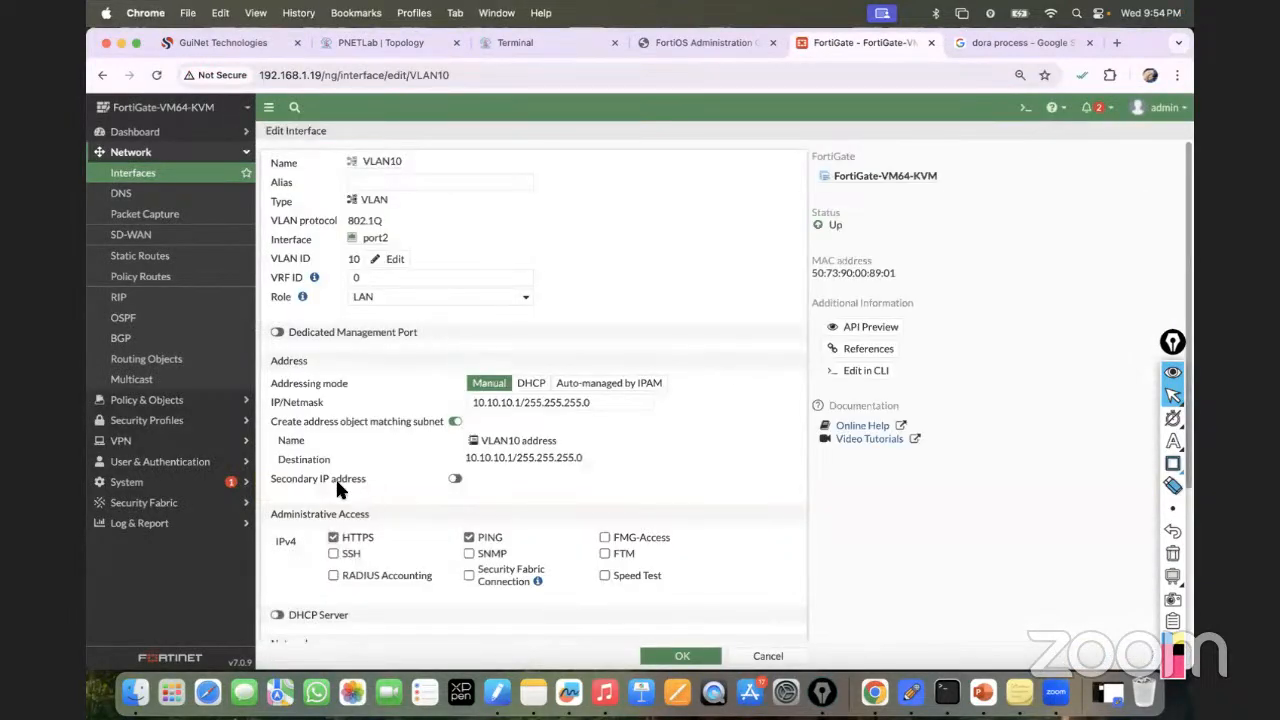
scroll(335, 479, "down", 4)
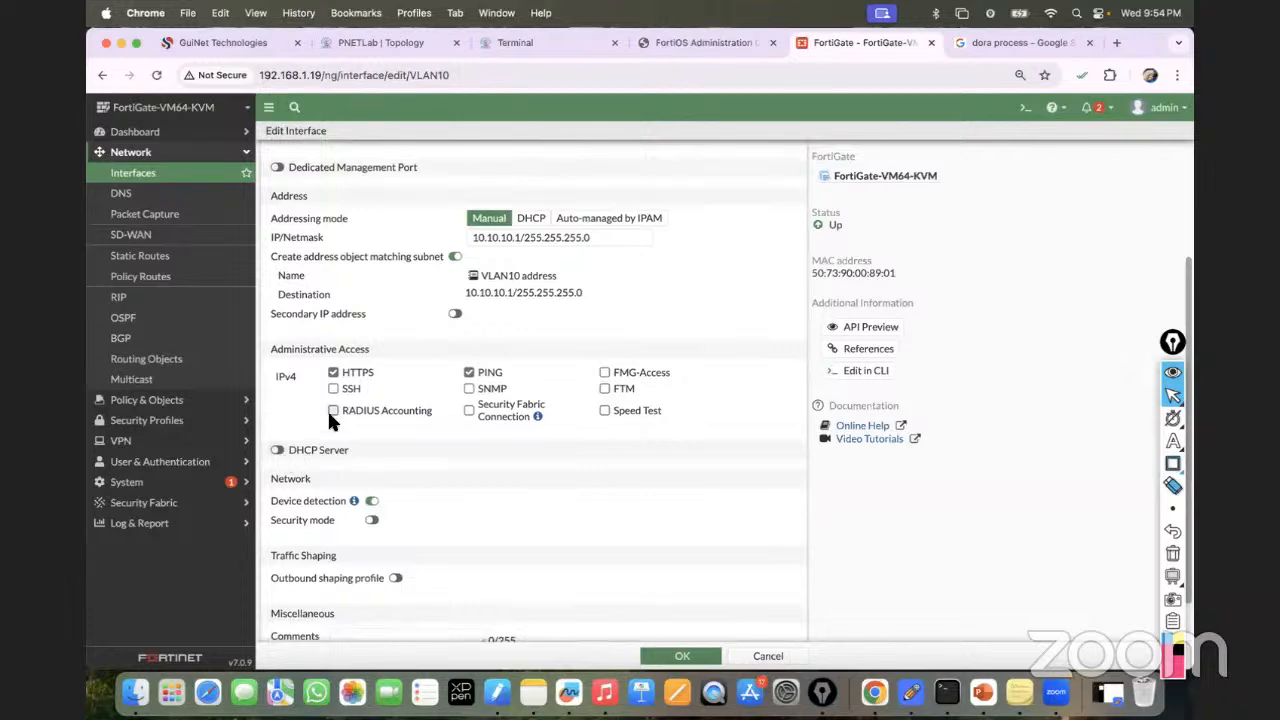
scroll(333, 412, "up", 3)
scroll(360, 360, "down", 2)
scroll(360, 378, "down", 1)
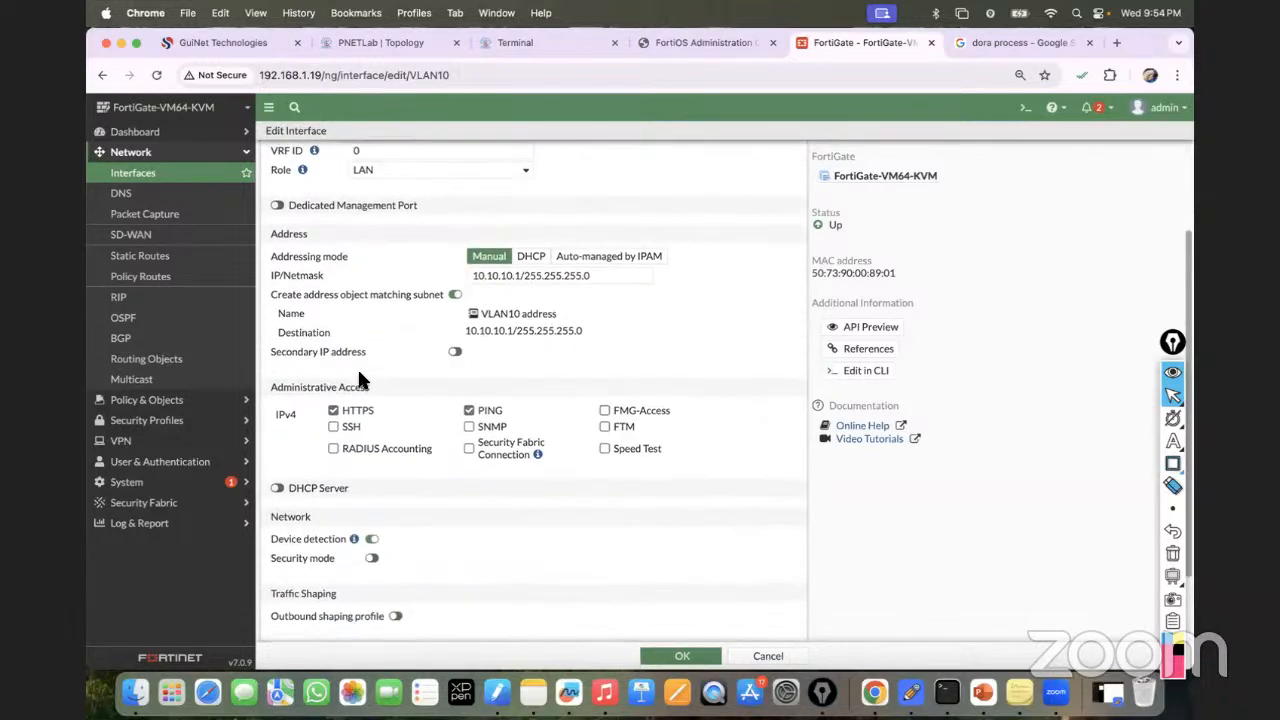
left_click(285, 489)
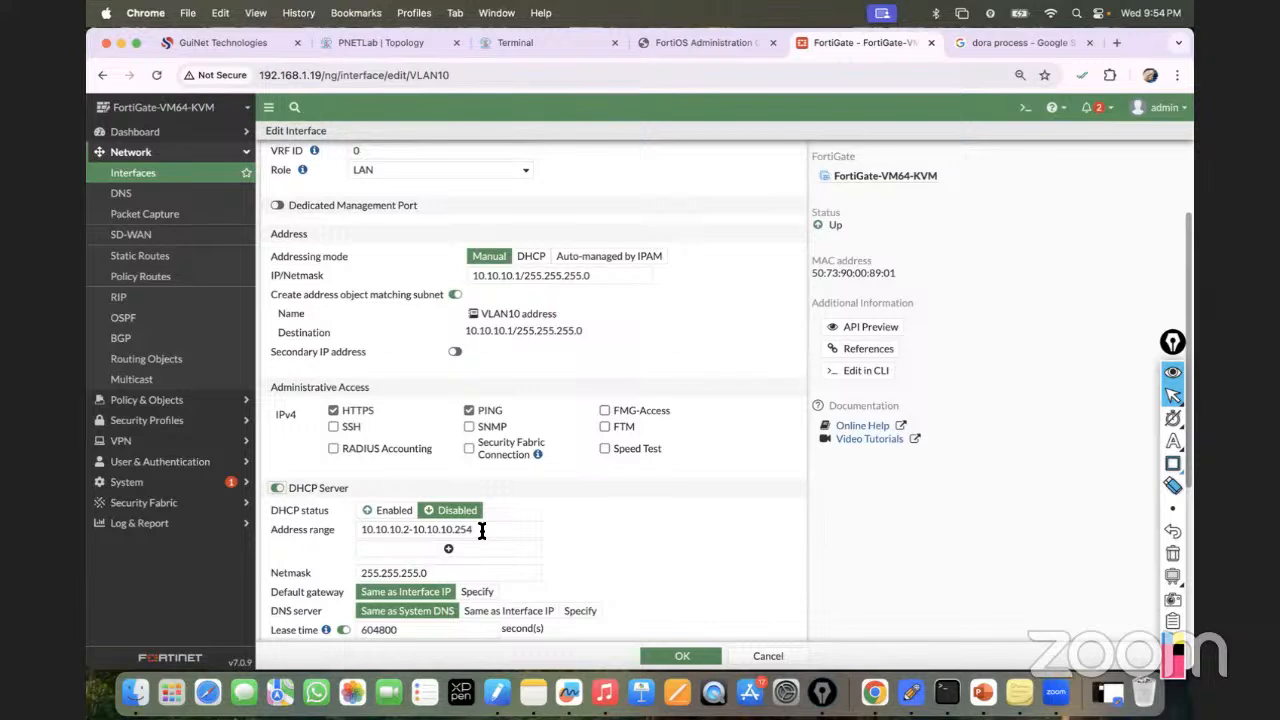
left_click(407, 517)
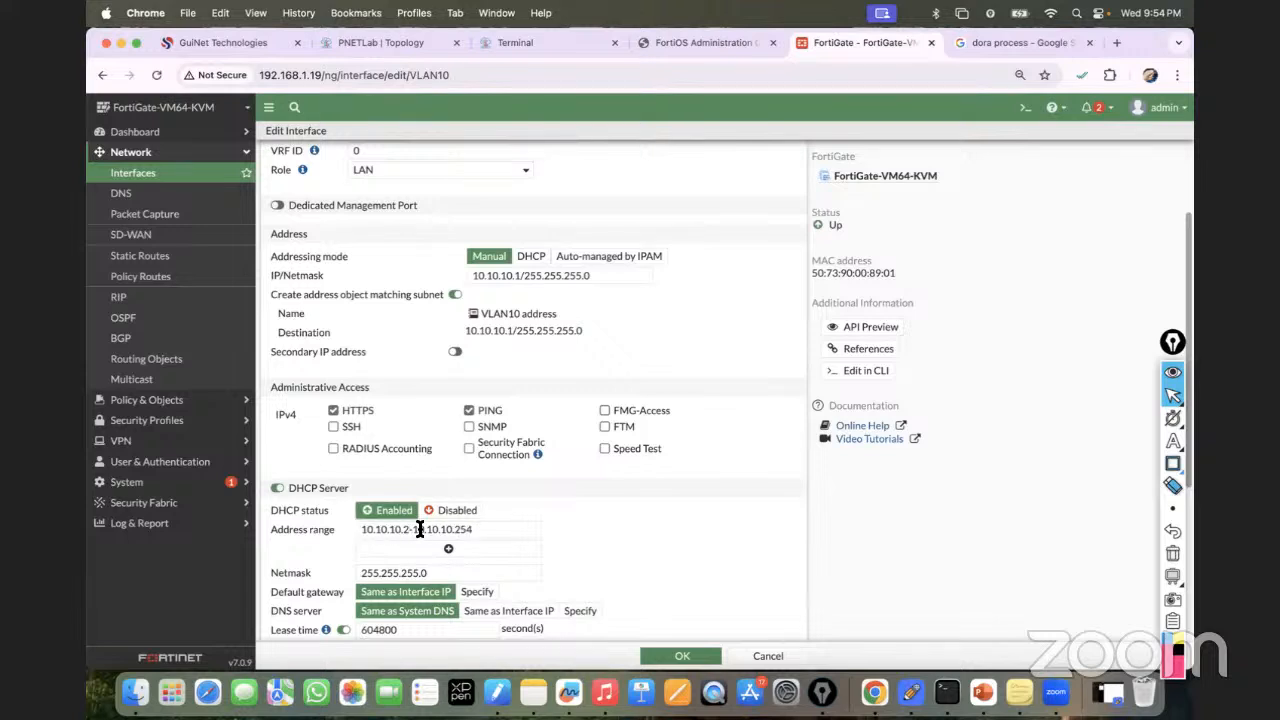
scroll(470, 527, "down", 1)
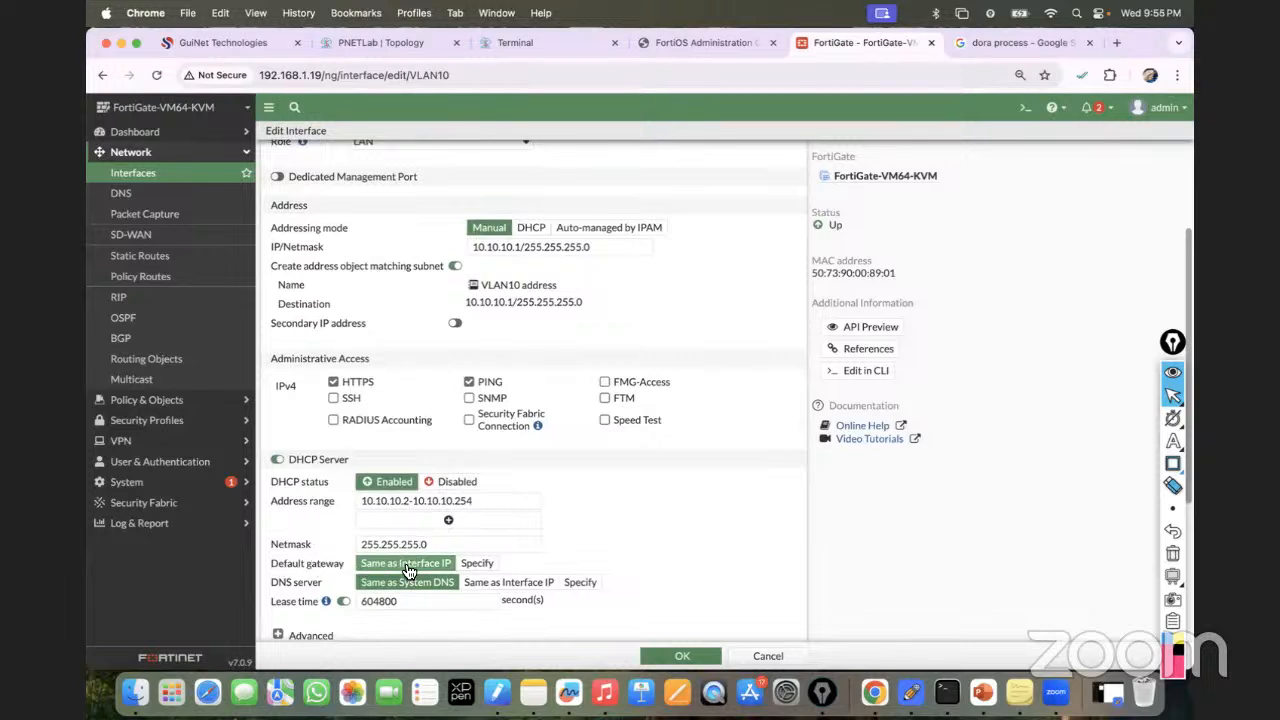
left_click(477, 566)
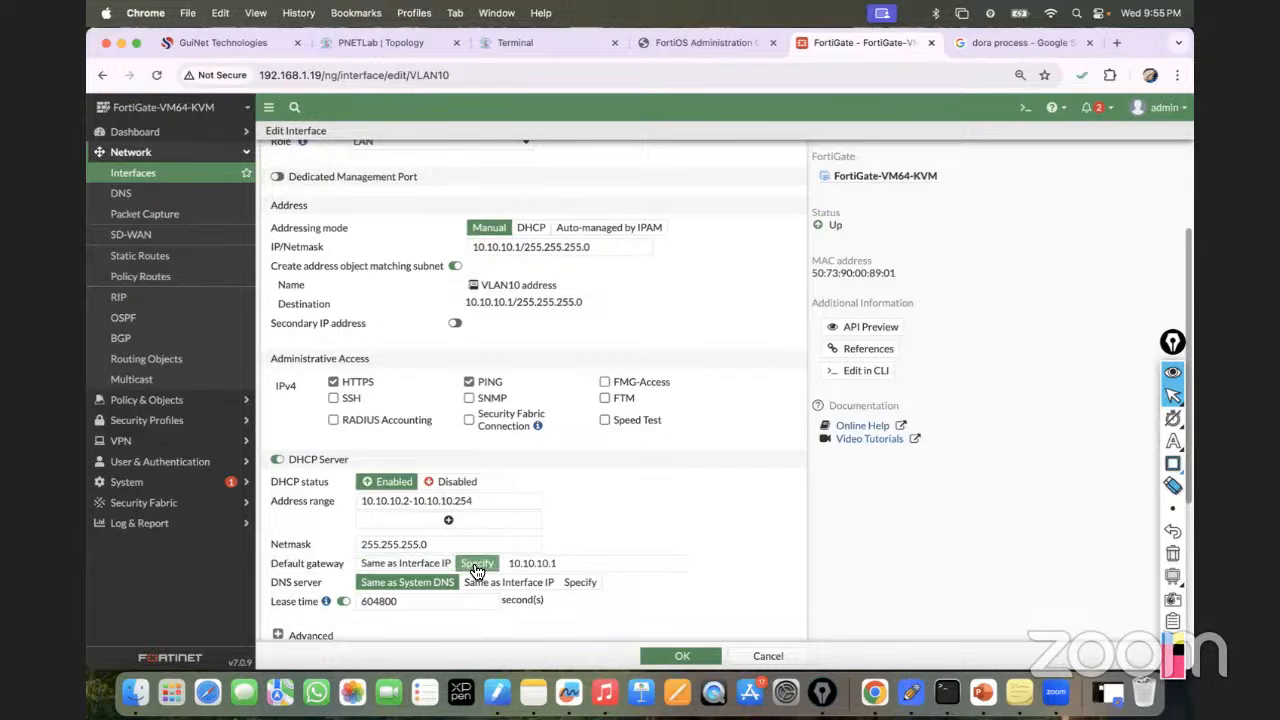
left_click(388, 566)
scroll(509, 415, "up", 3)
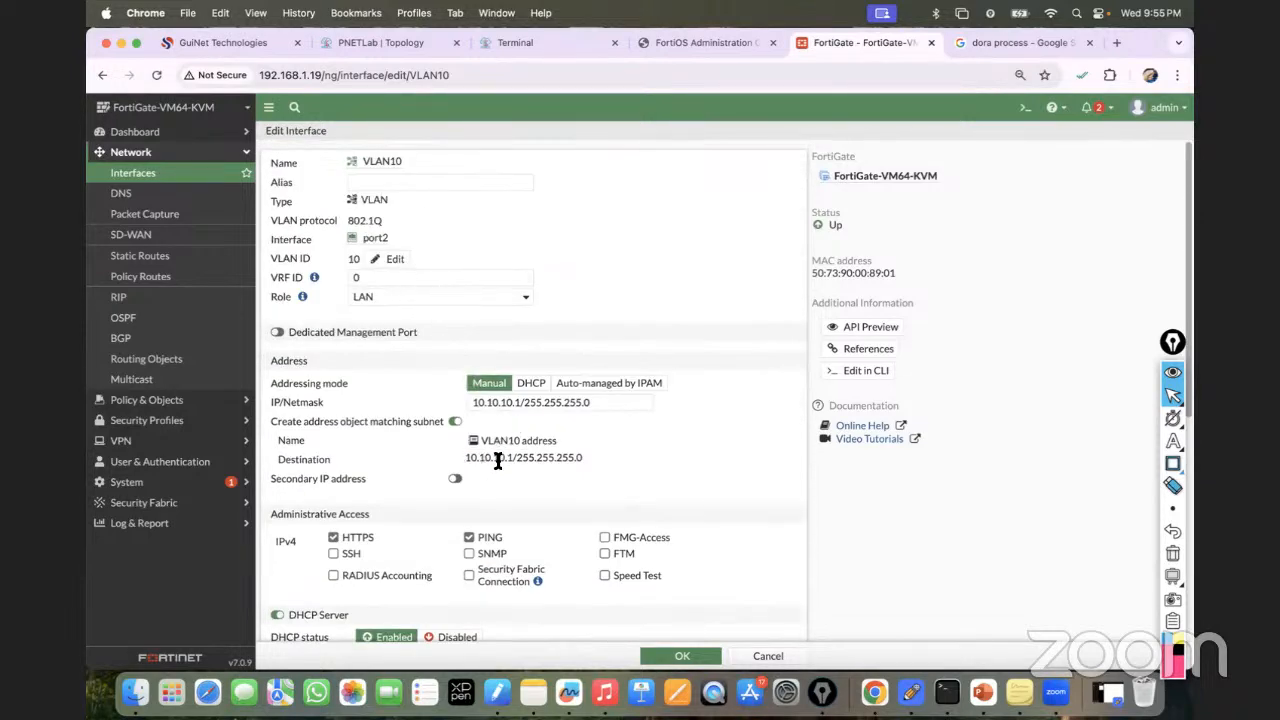
scroll(490, 435, "down", 3)
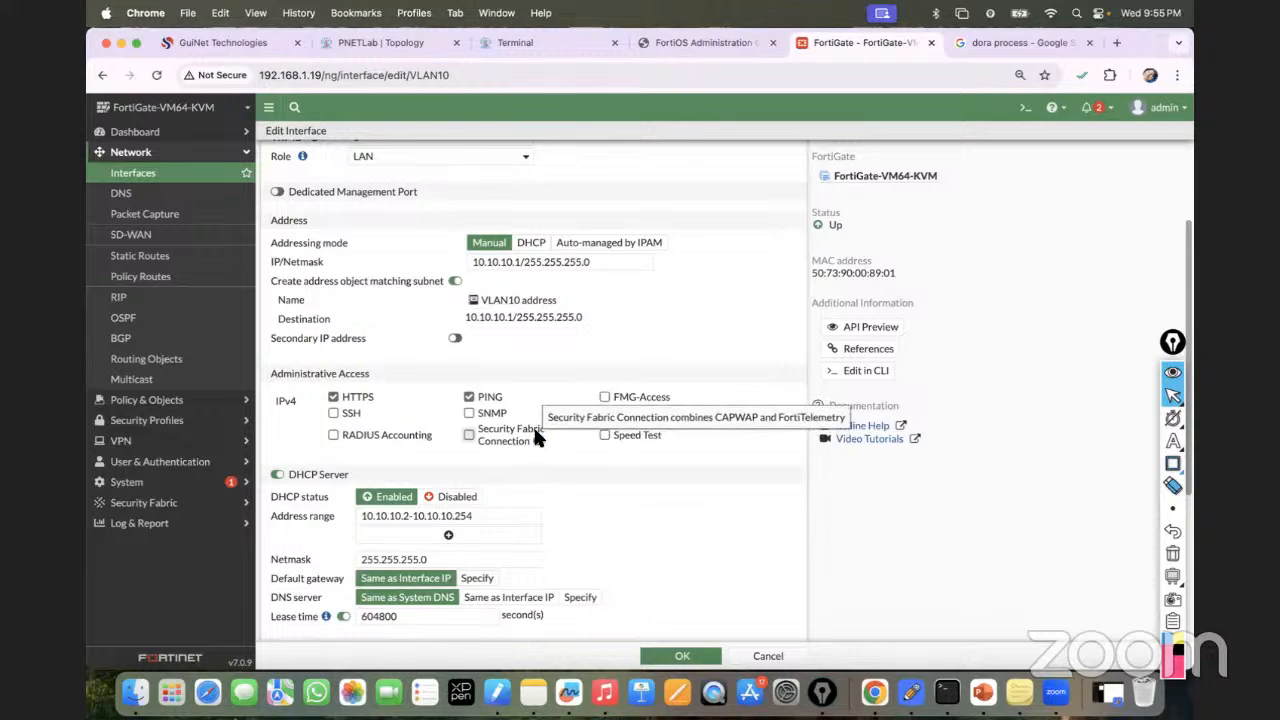
left_click(676, 652)
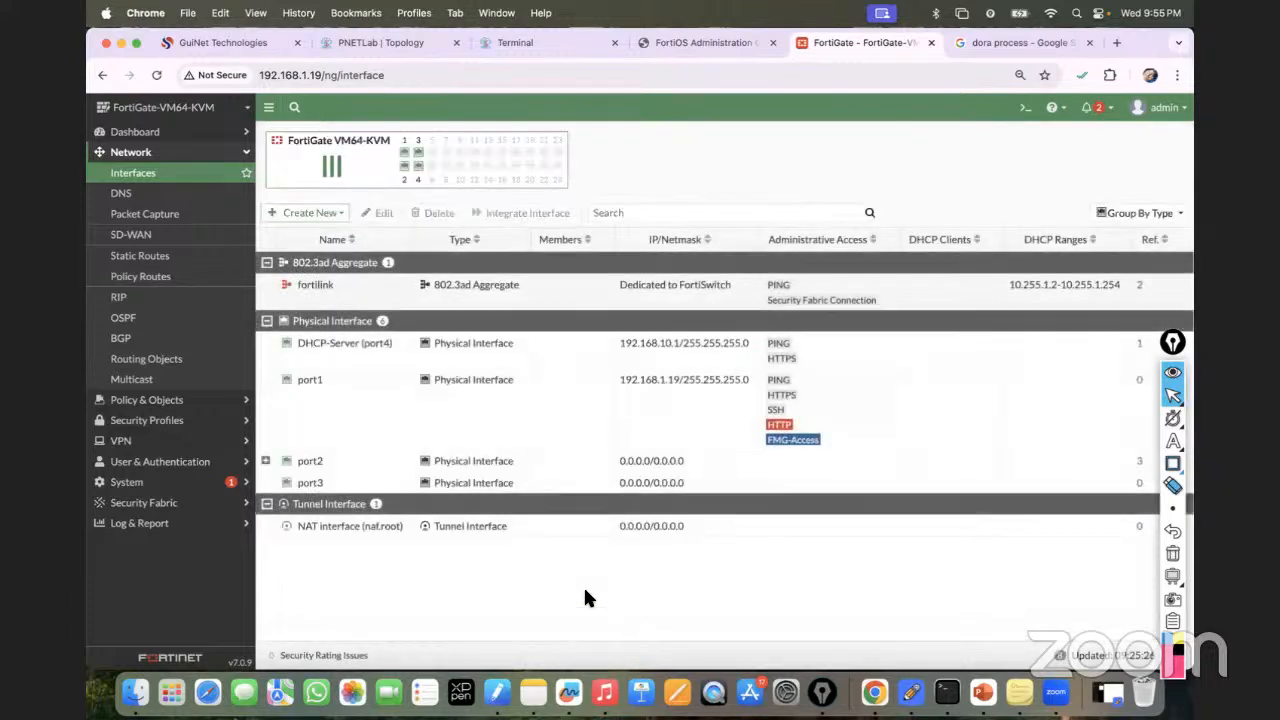
Enable VLAN20's DHCP server for 20.20.20.2-20.20.20.254 and save the interface.
left_click(266, 461)
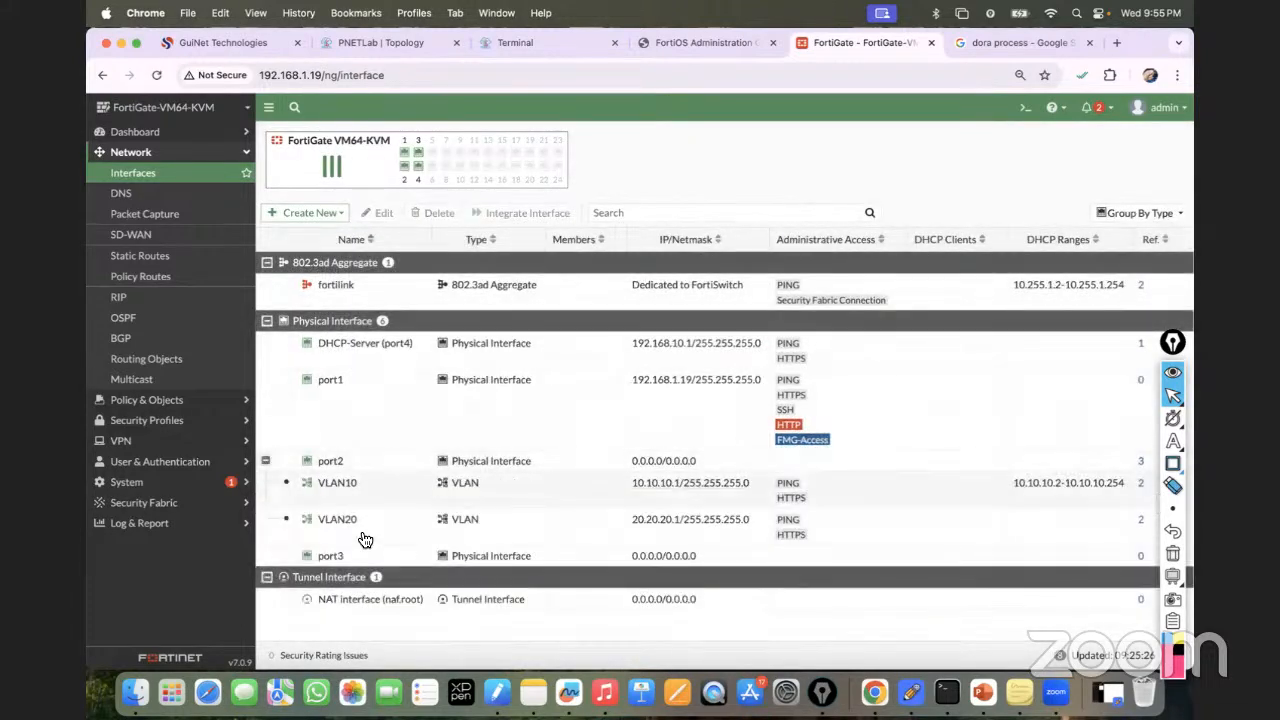
double_click(352, 531)
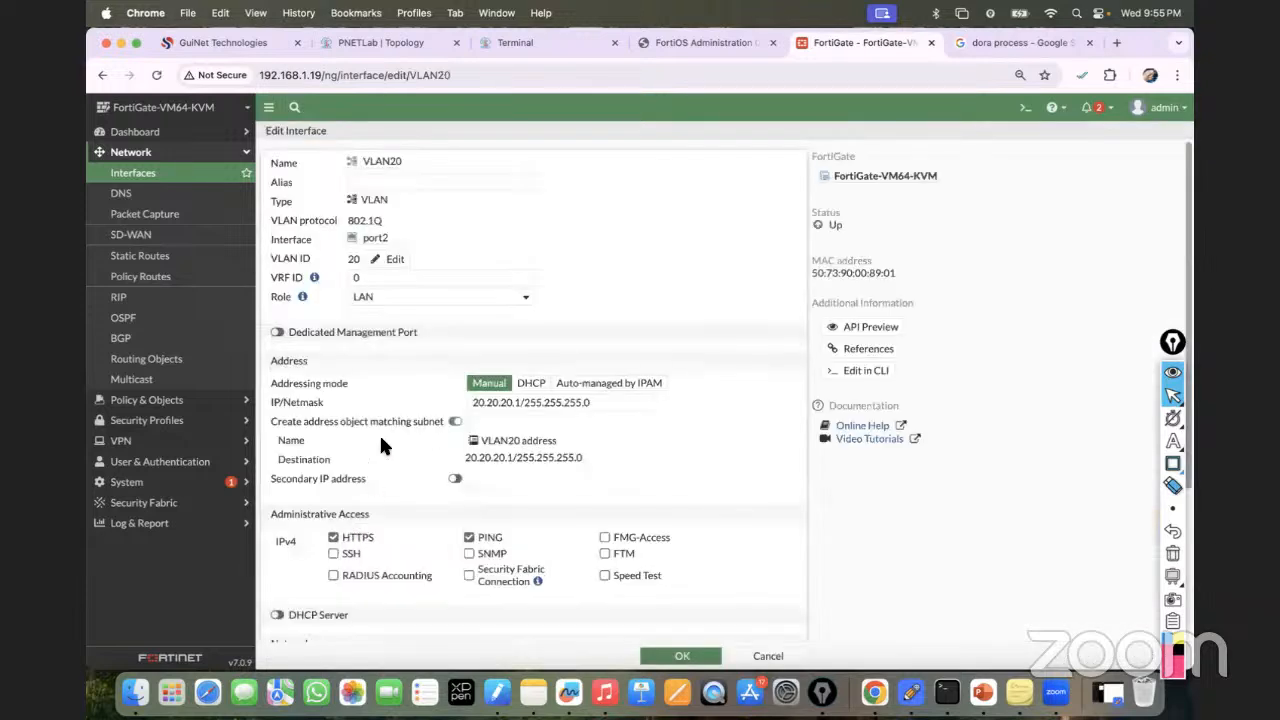
scroll(335, 478, "down", 4)
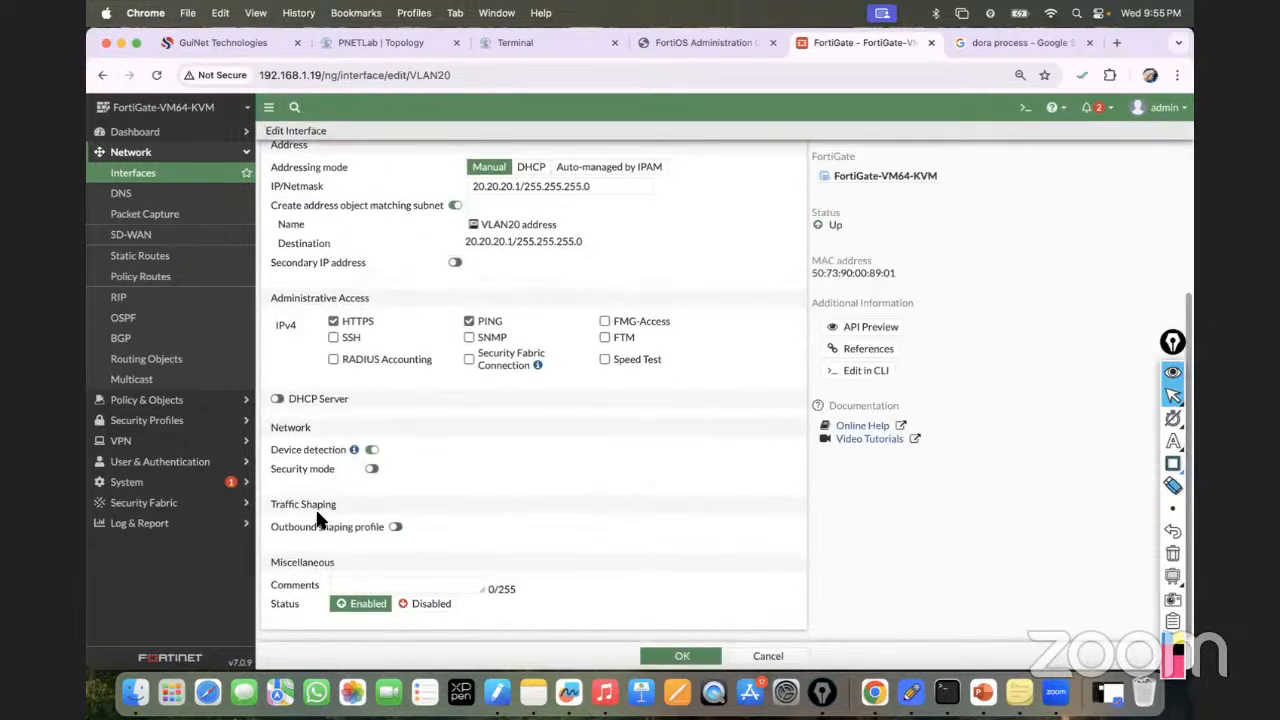
left_click(278, 398)
left_click(383, 428)
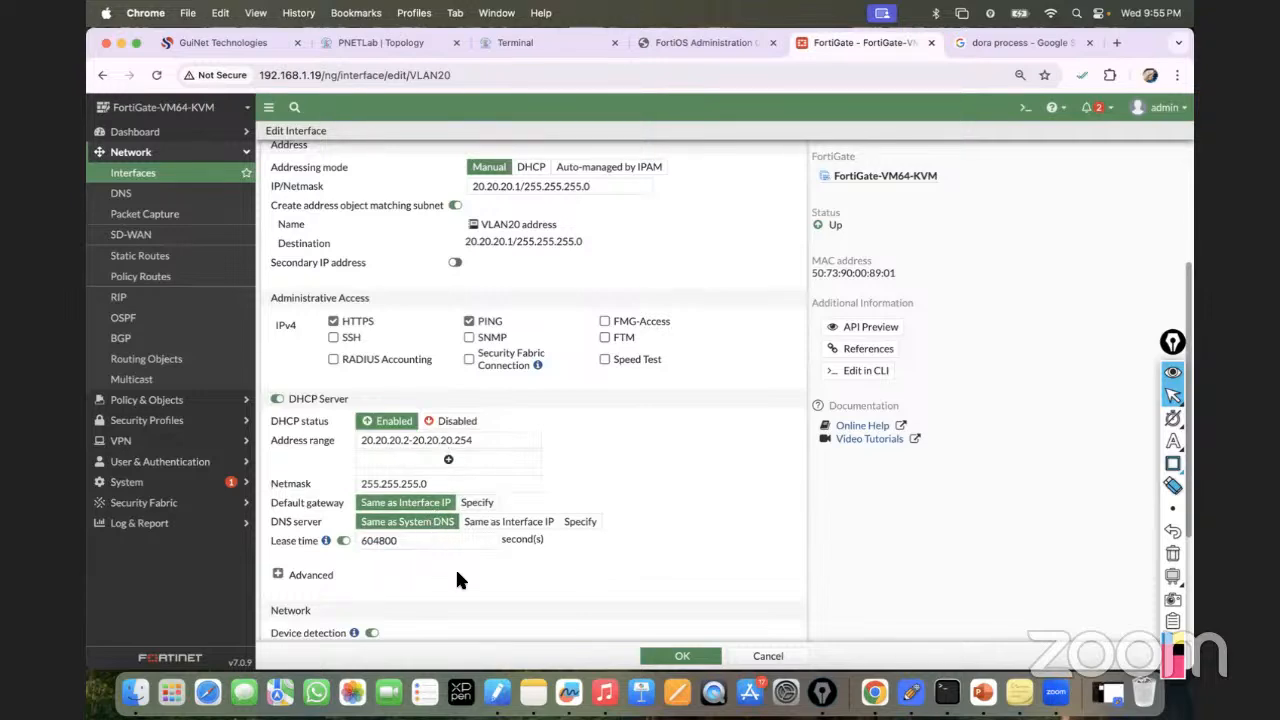
left_click(679, 656)
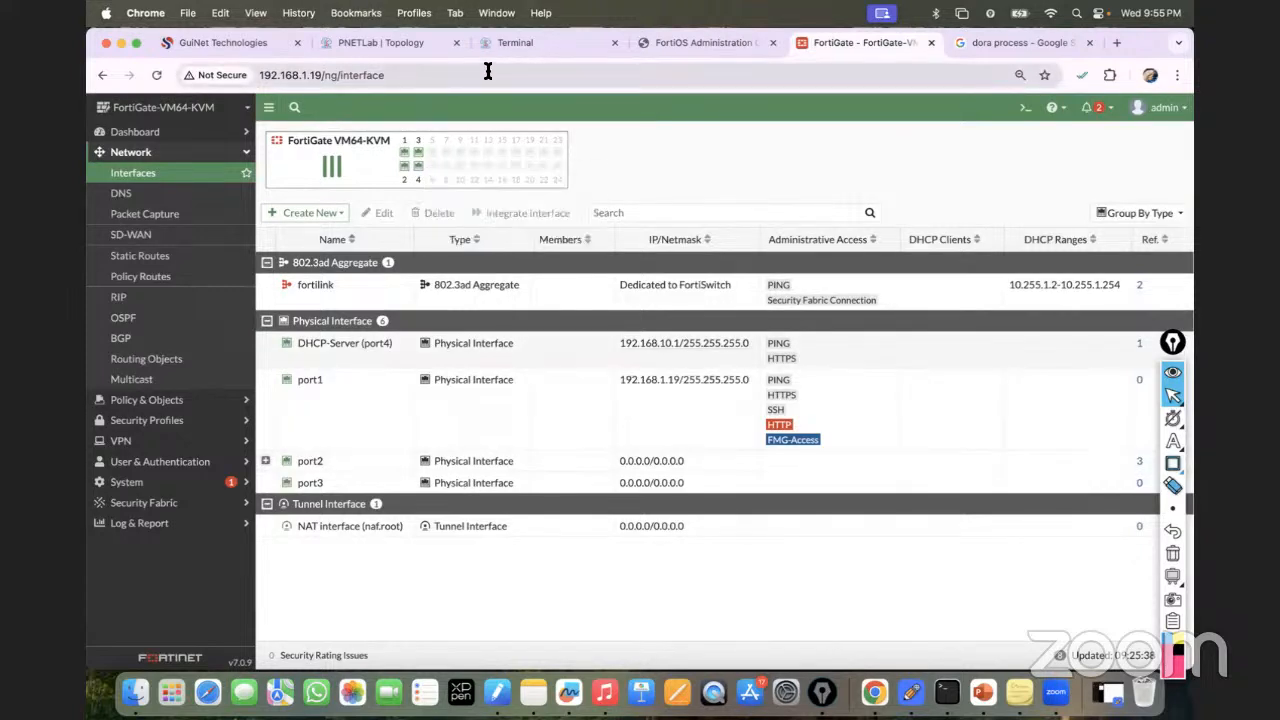
Open the Firewall Policy list and expand the LAN to DHCP Server policy group.
left_click(160, 400)
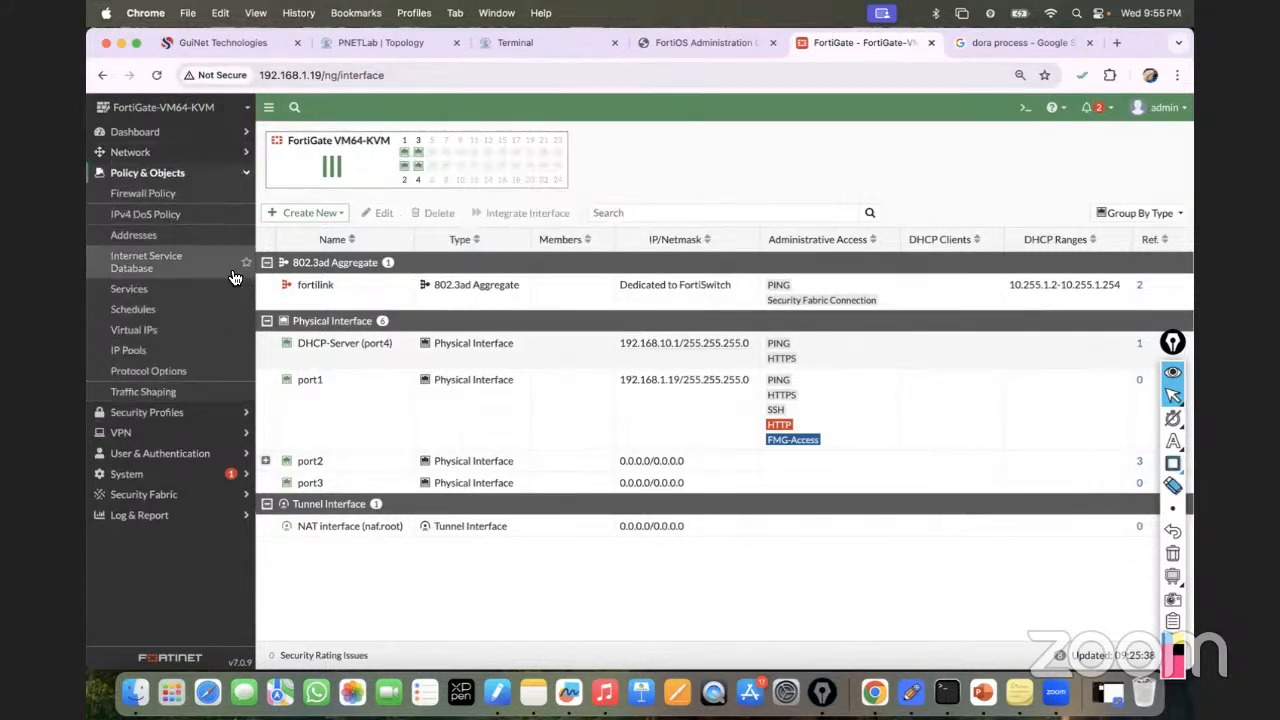
left_click(143, 193)
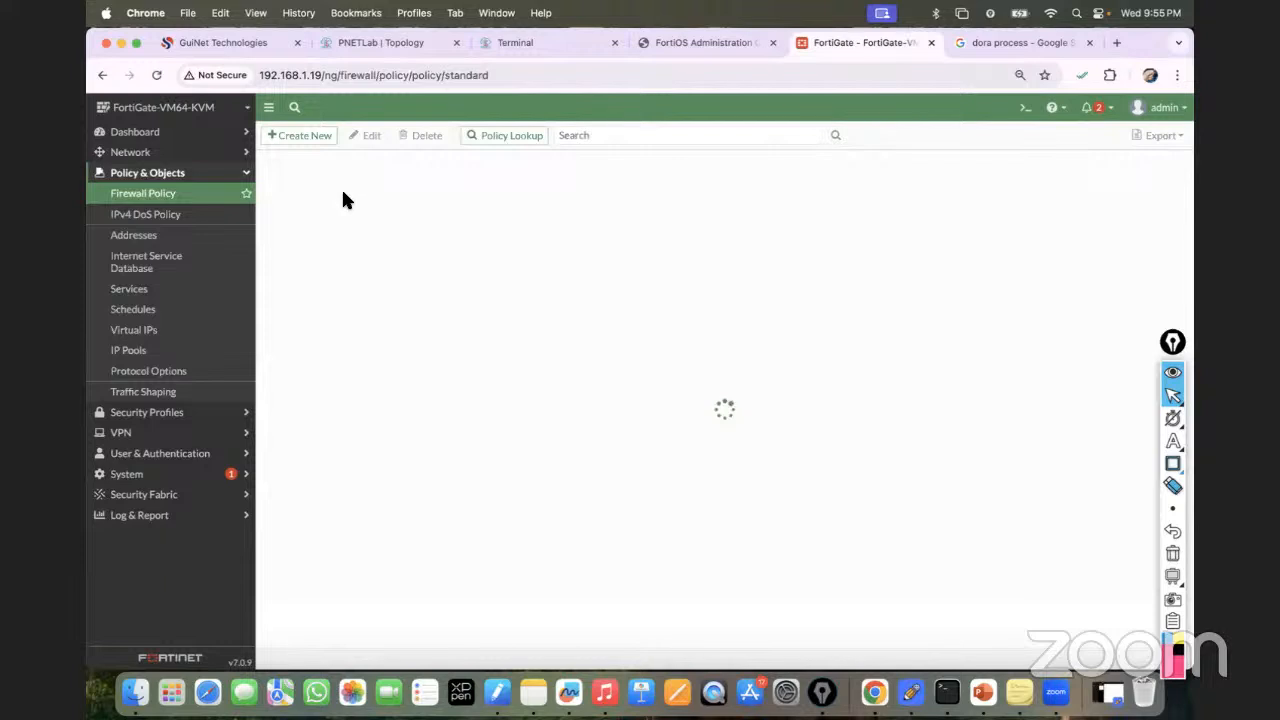
left_click(270, 187)
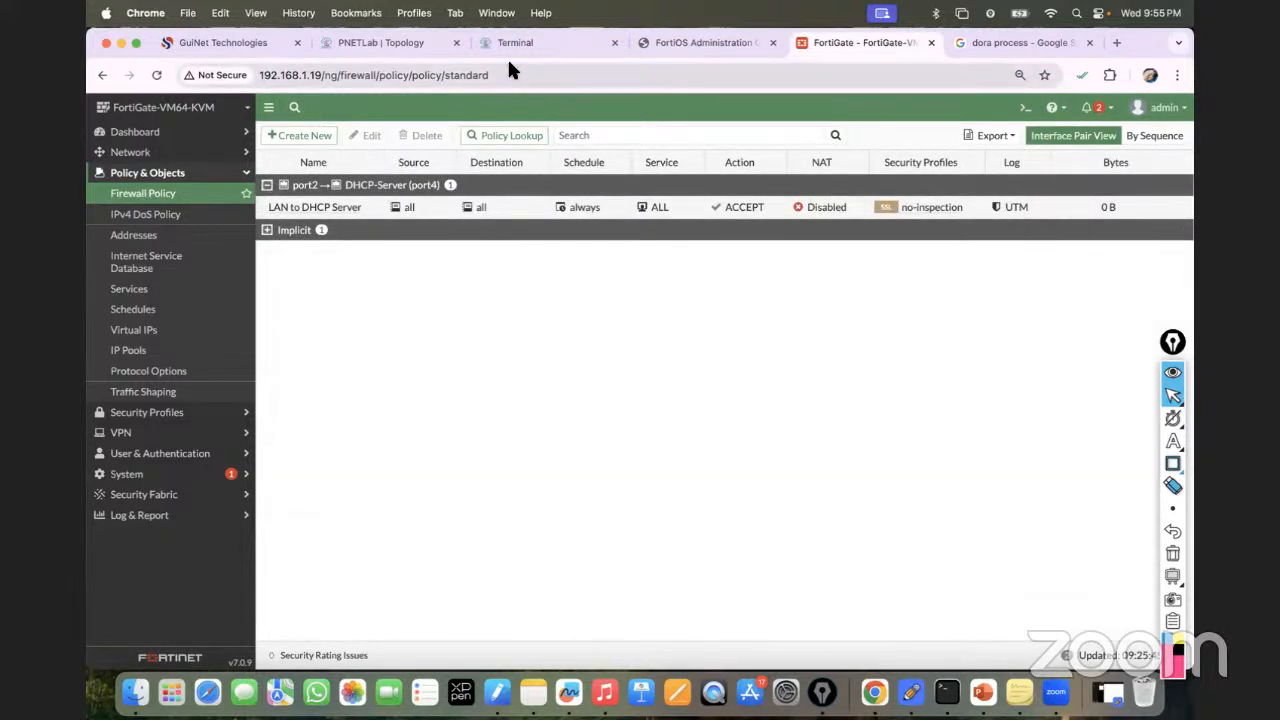
left_click(537, 47)
Run ipconfig /renew on PC2 and PC4 to refresh their DHCP leases.
key("Up")
key("Return")
key("Up")
type("/renew")
key("Return")
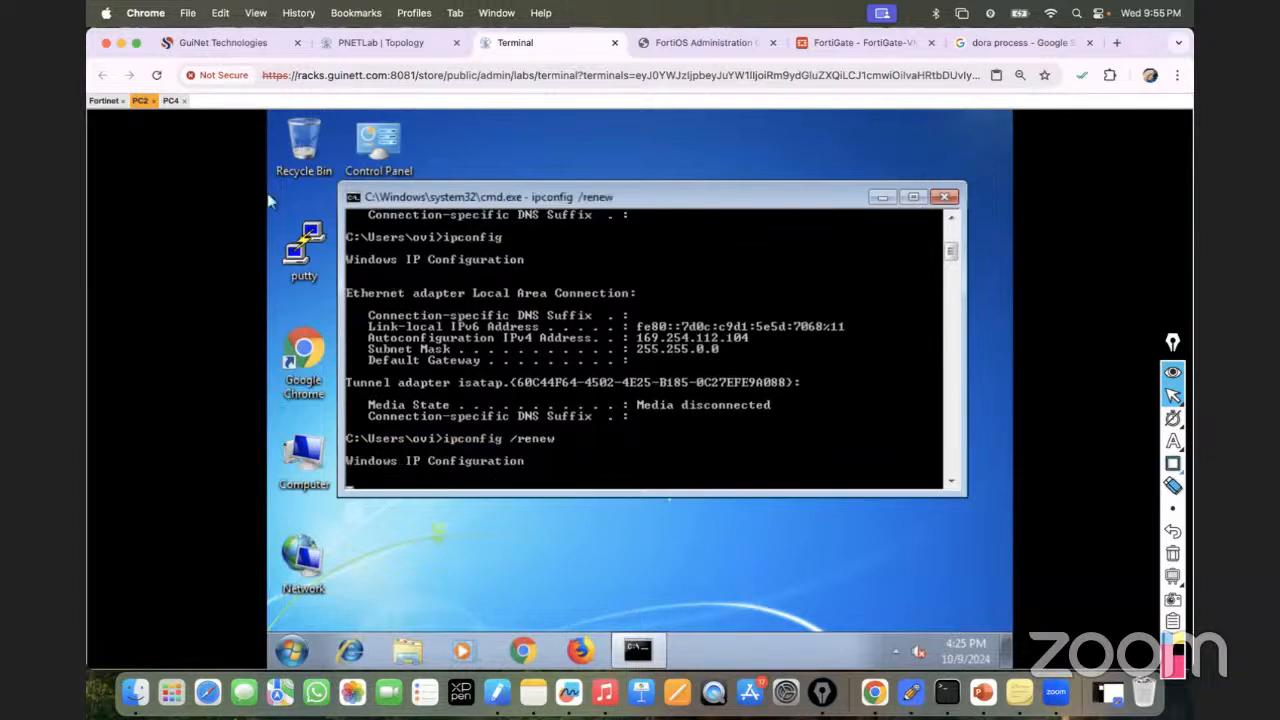
left_click(174, 101)
key("Up")
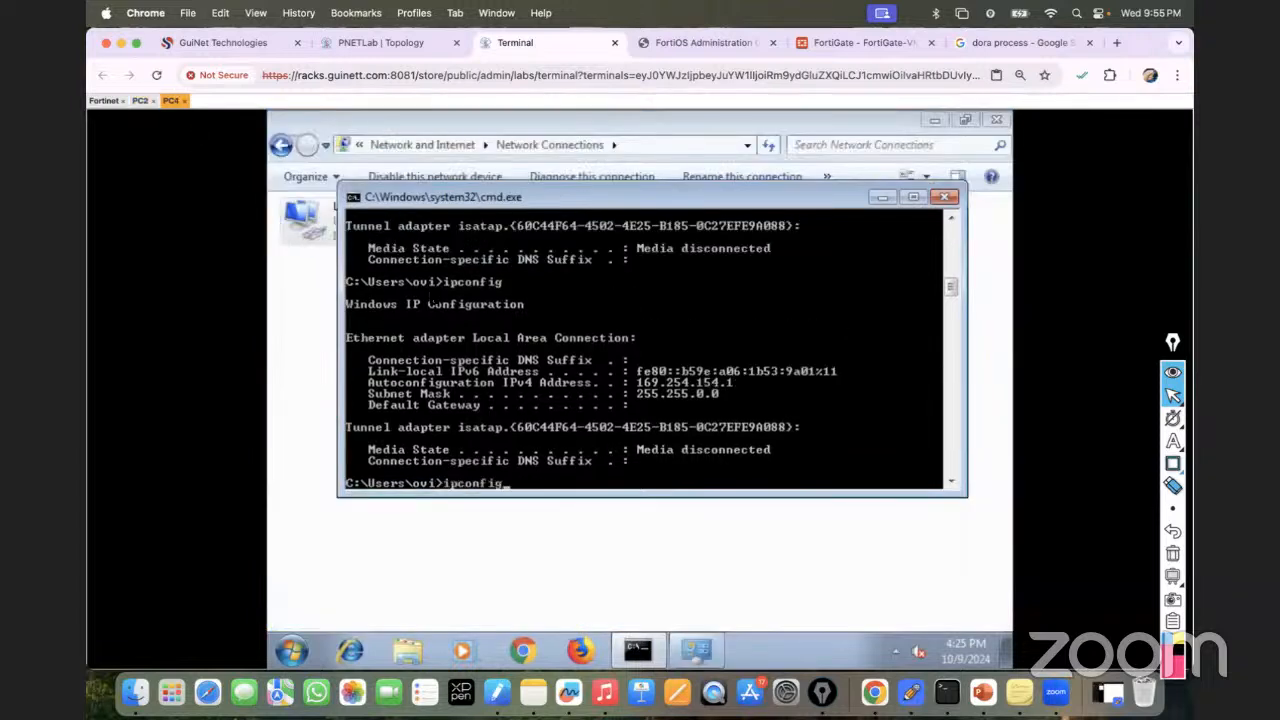
type("/renew")
key("Return")
left_click(141, 101)
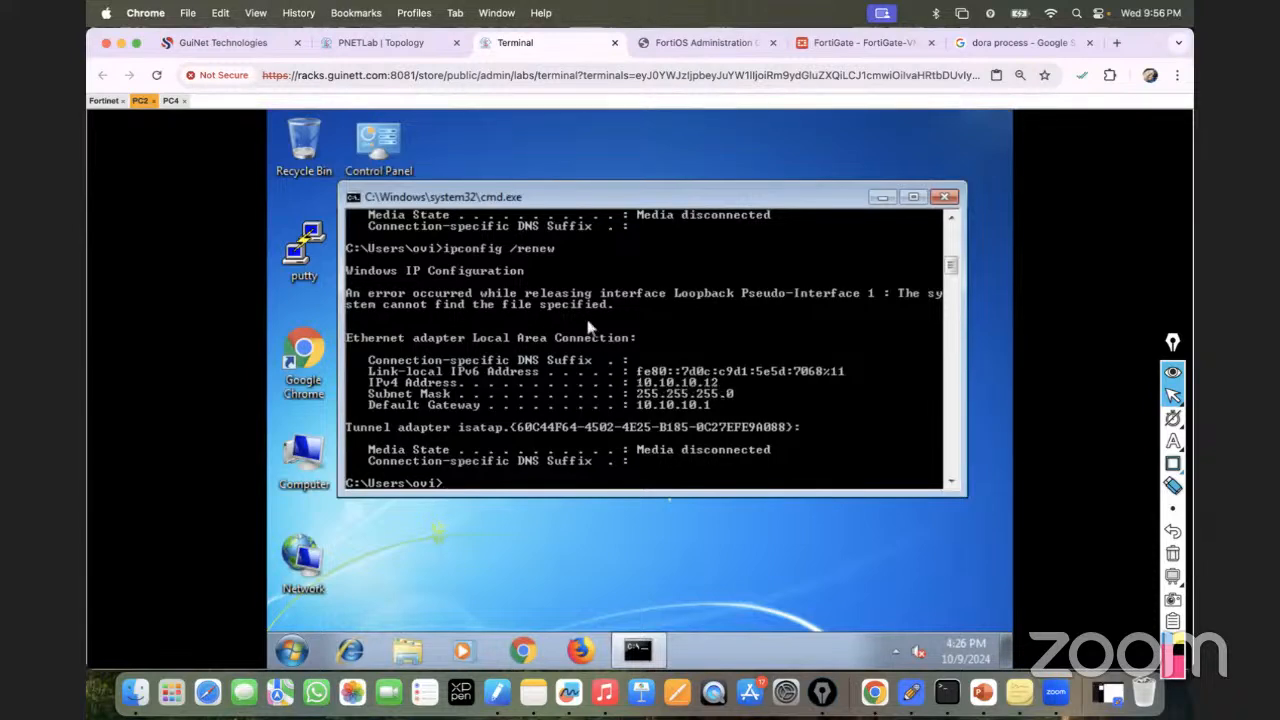
Ping PC2 at 10.10.10.12 from PC4, then stop the ping.
left_click(171, 101)
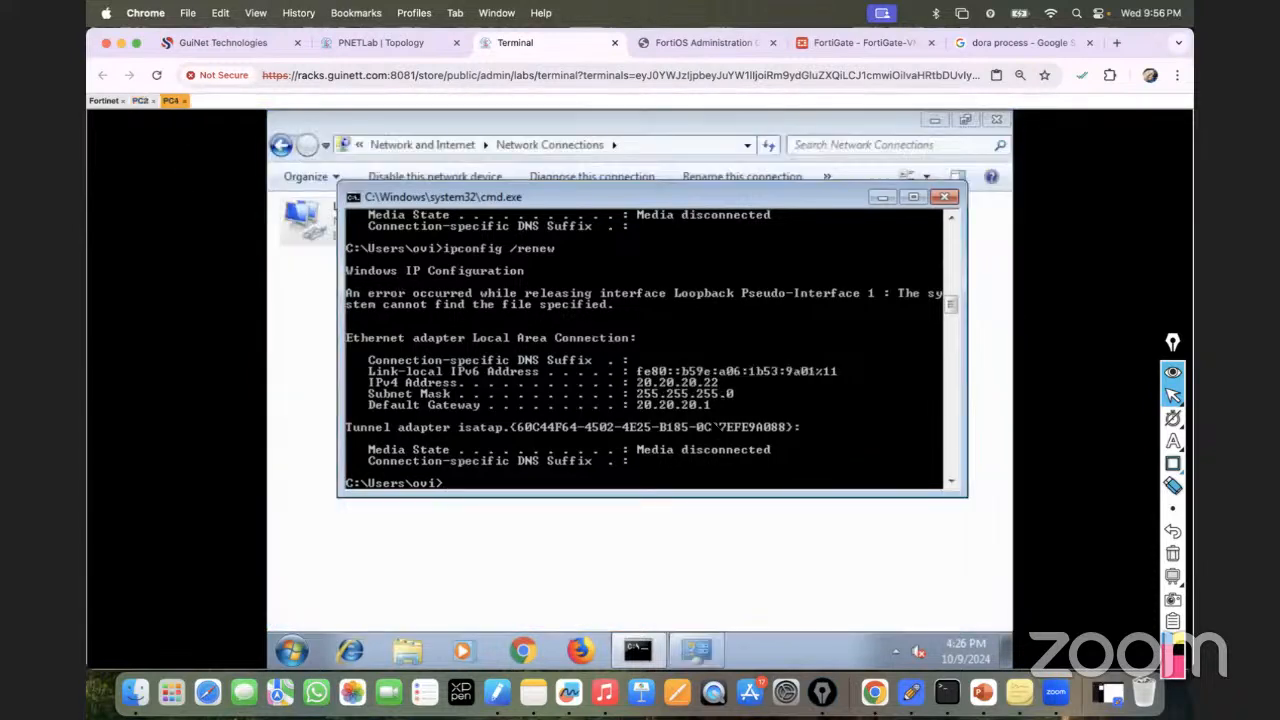
type("ping 10.10.10.12")
key("Return")
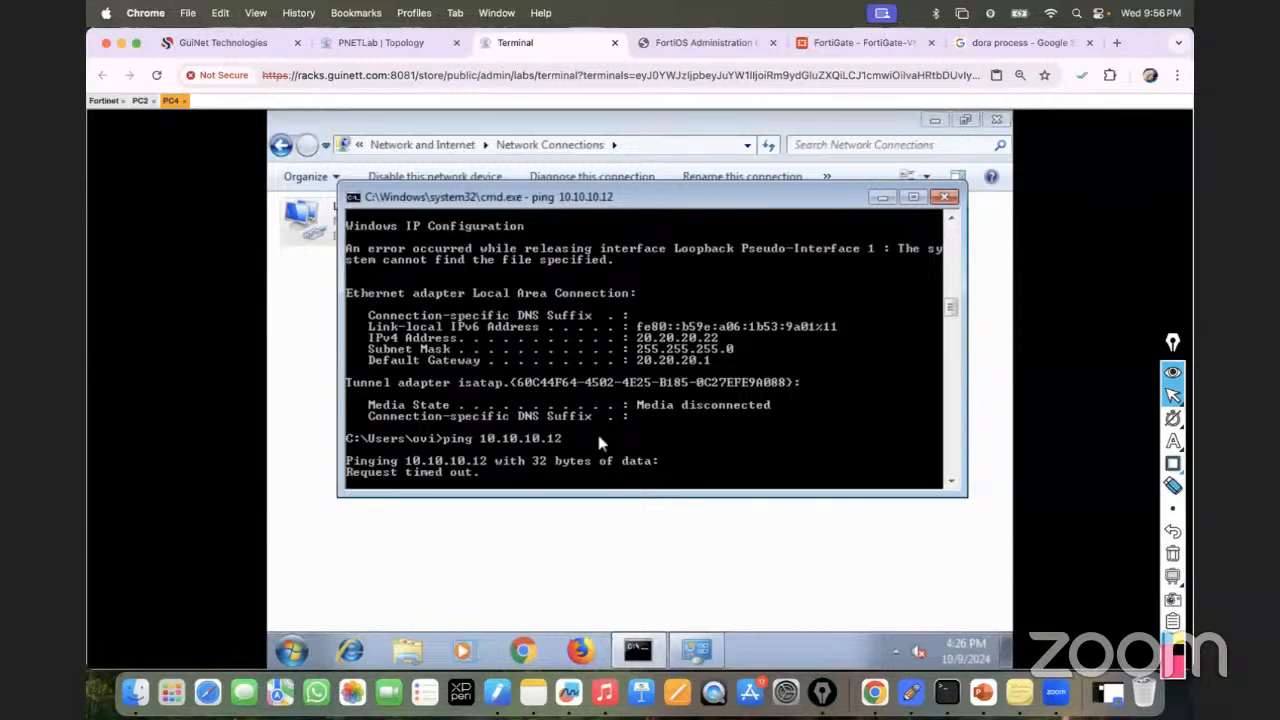
key("ctrl+c")
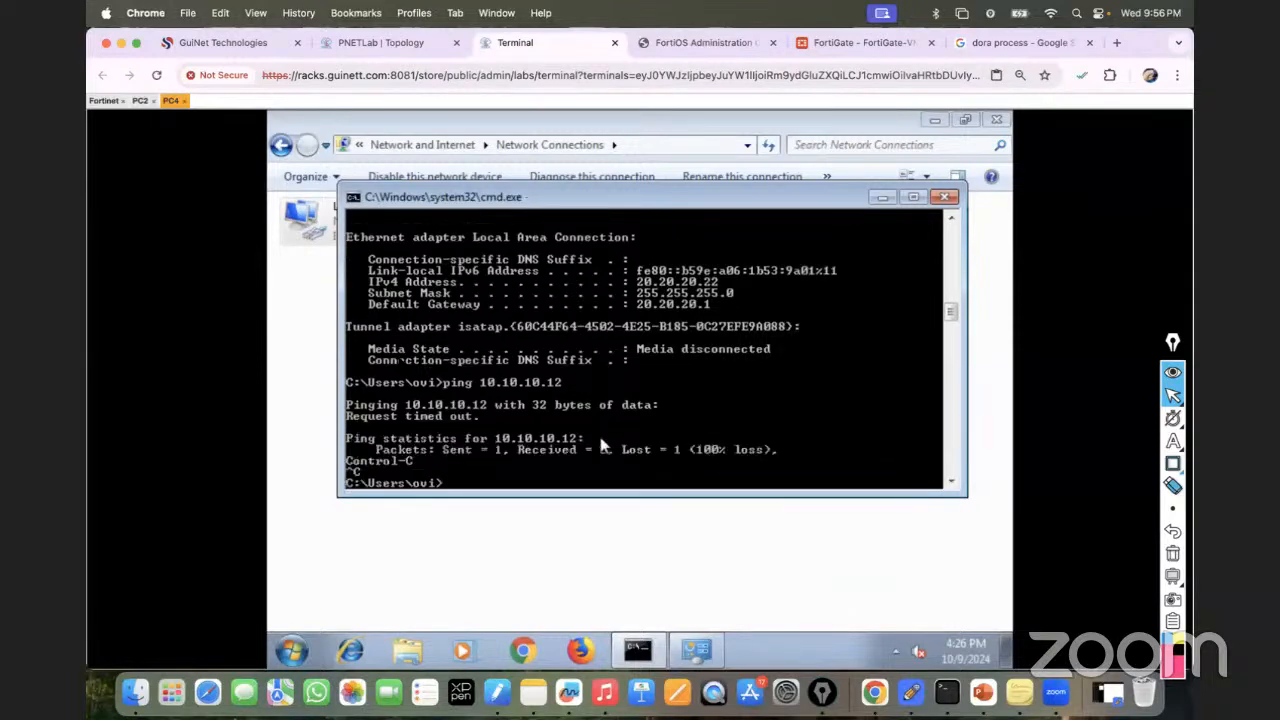
Ping PC4 at 20.20.20.22 from PC2; it times out, so stop it.
left_click(140, 100)
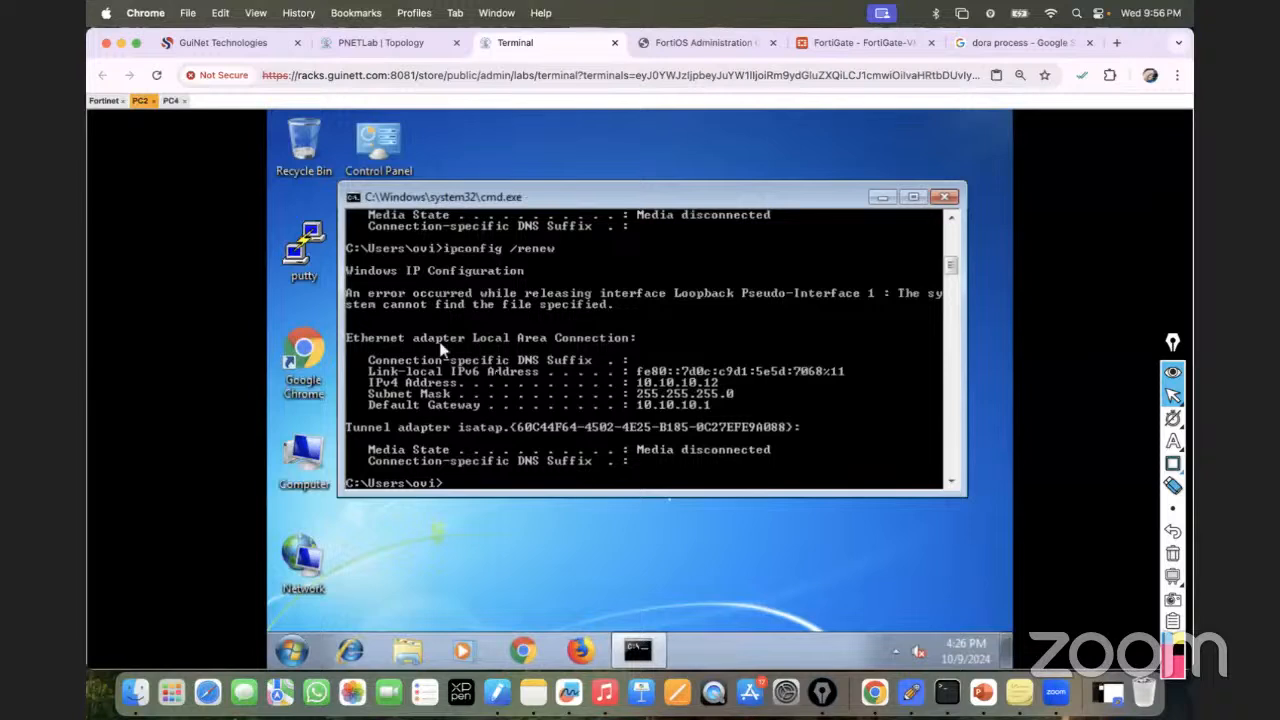
type("ping 20.20.20.")
left_click(171, 101)
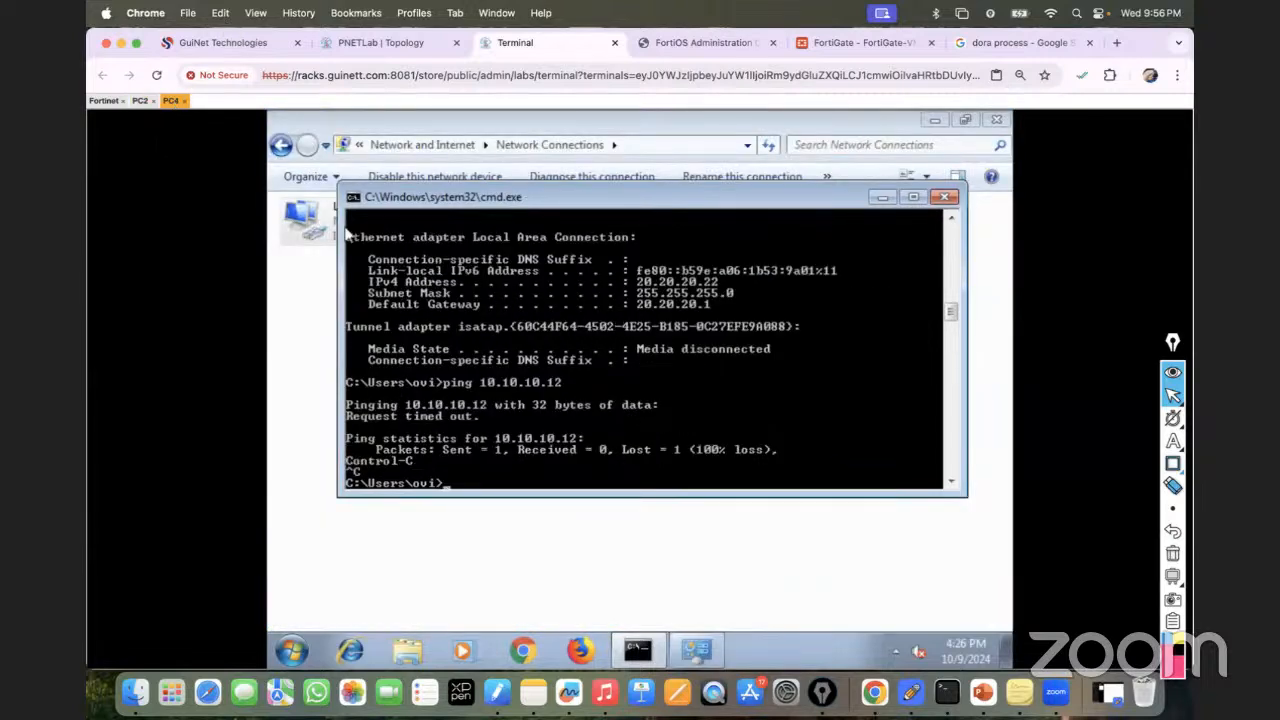
left_click(140, 101)
type(".20.20.")
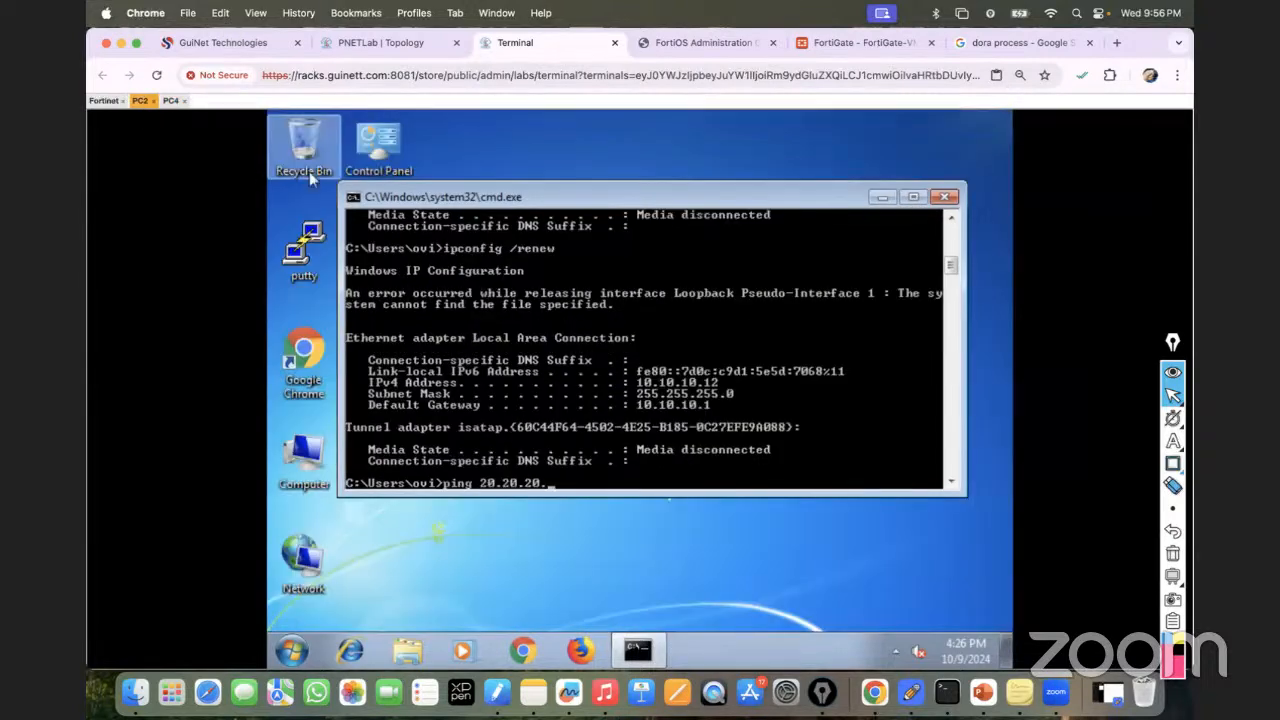
type("22")
key("Return")
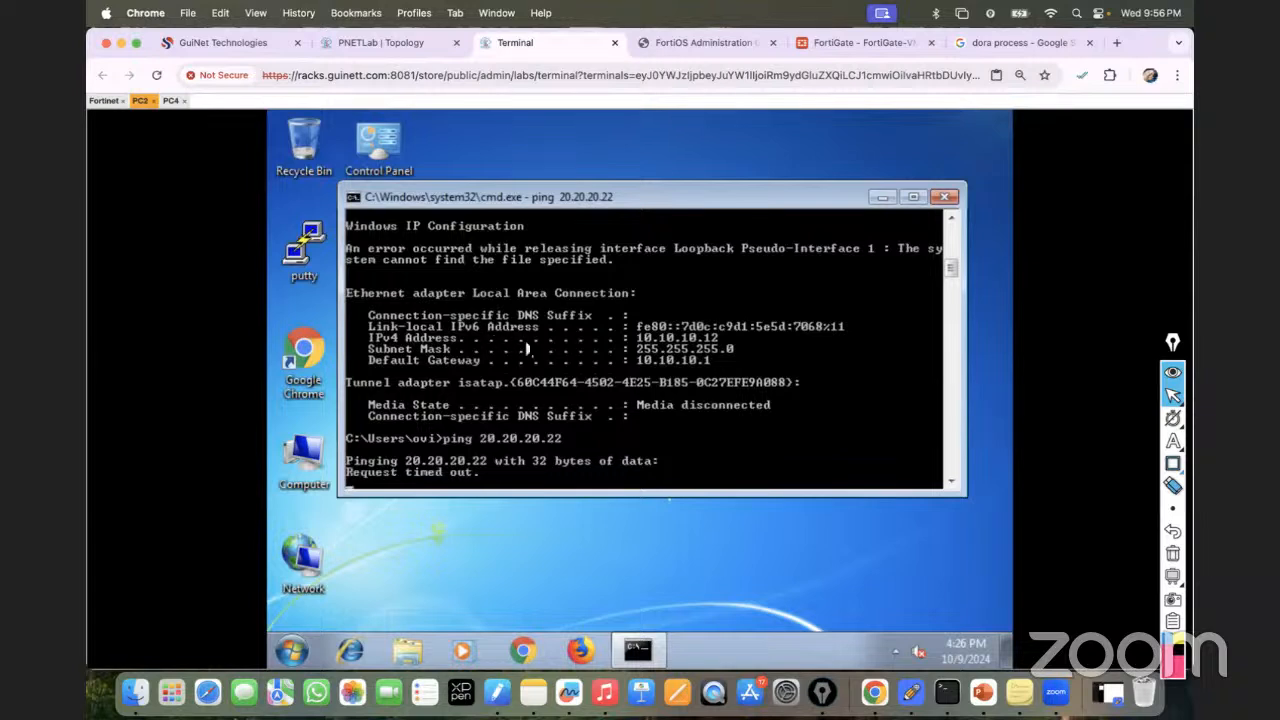
key("ctrl+c")
From PC2, ping gateway 10.10.10.1 successfully, then start a ping to 20.20.20.1.
key("Up")
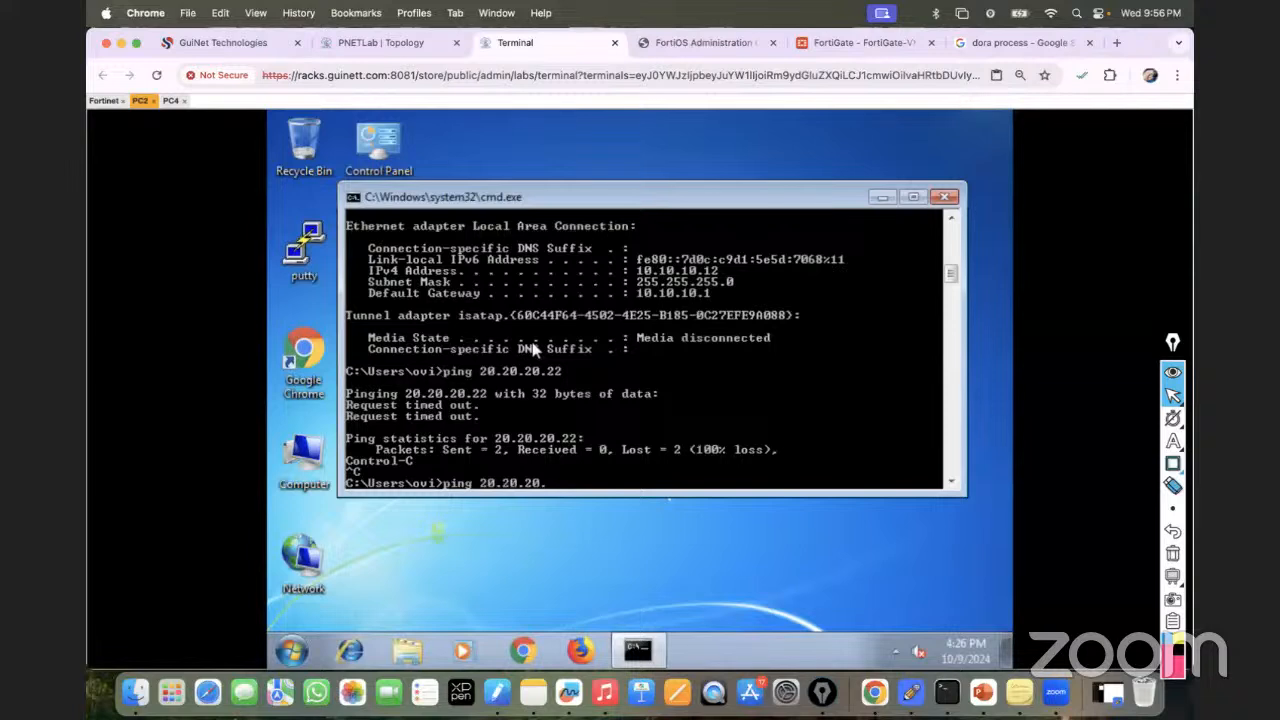
key("BackSpace")
key("BackSpace")
key("BackSpace")
type("10.10.10.1")
key("Return")
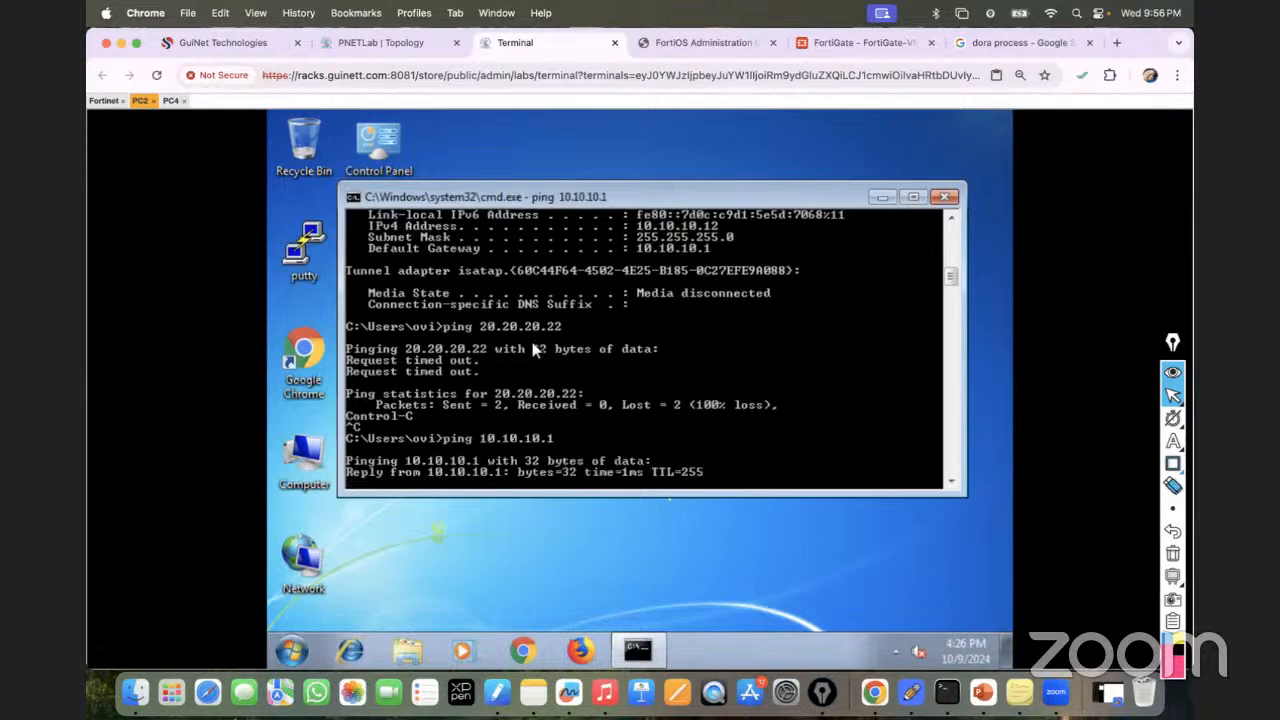
key("ctrl+c")
key("Up")
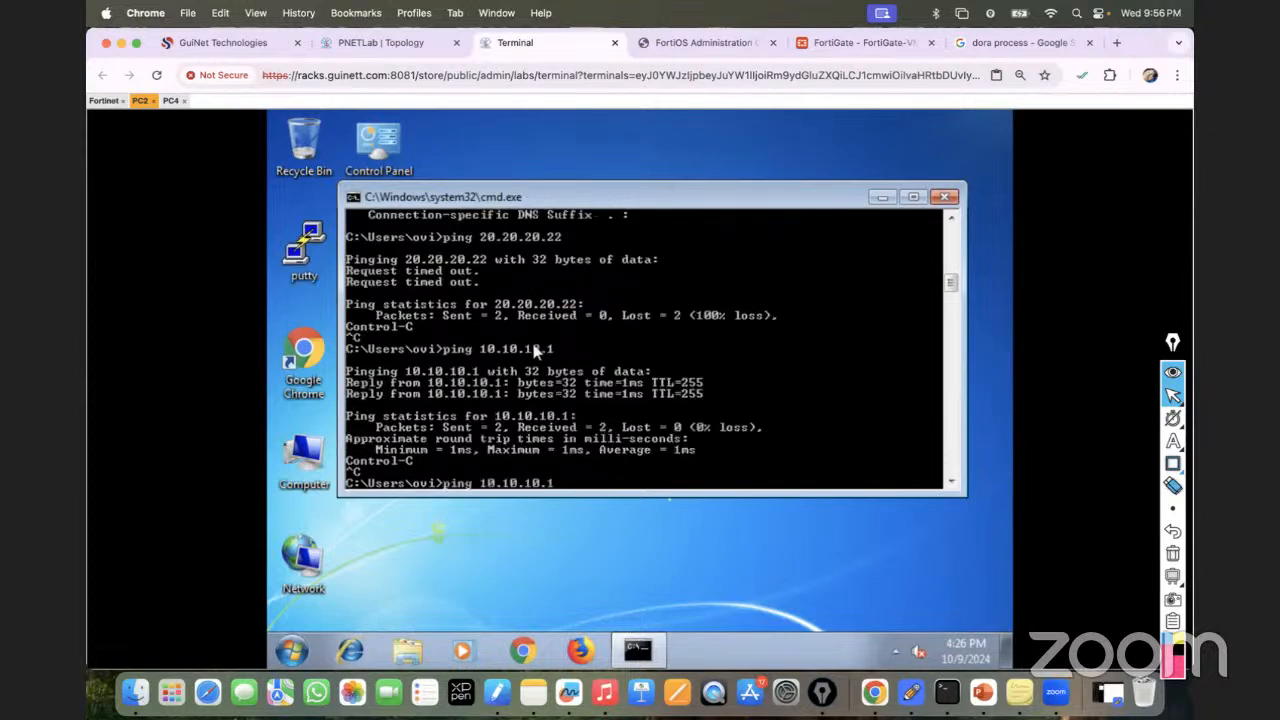
key("BackSpace")
key("BackSpace")
key("BackSpace")
key("BackSpace")
key("BackSpace")
key("BackSpace")
key("BackSpace")
key("BackSpace")
key("BackSpace")
type("20.20.20.1")
key("Return")
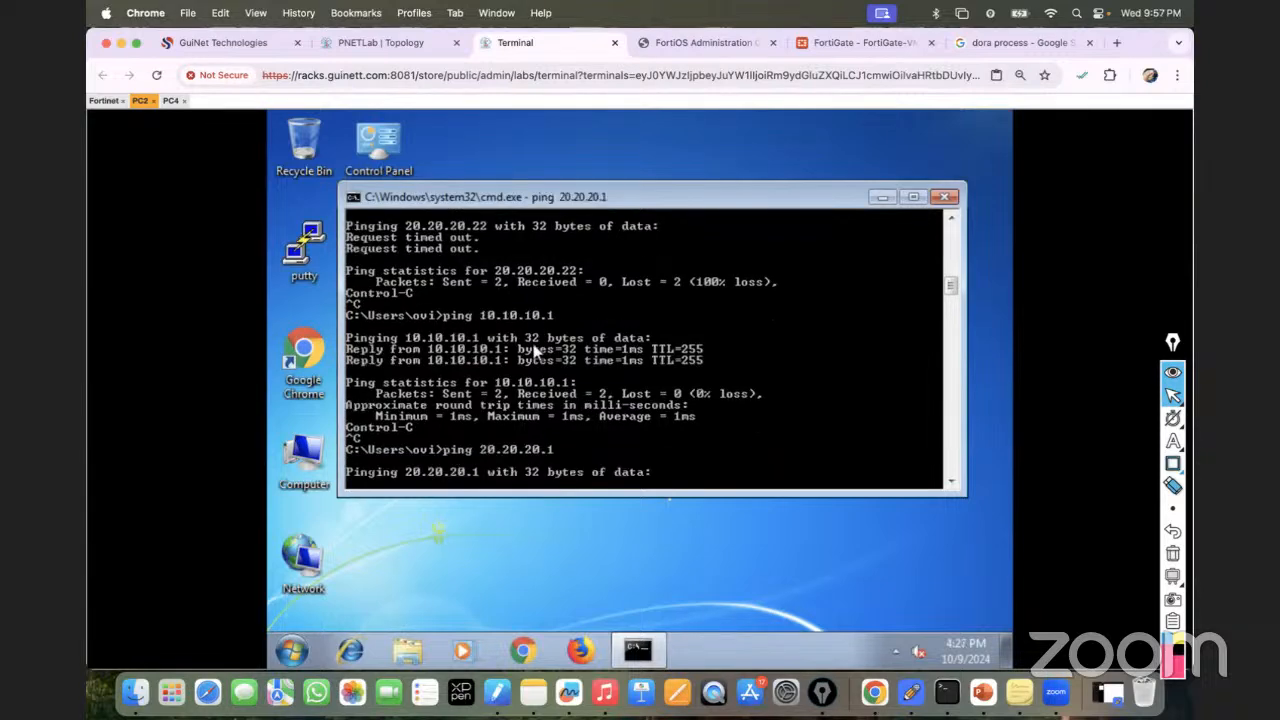
left_click(810, 43)
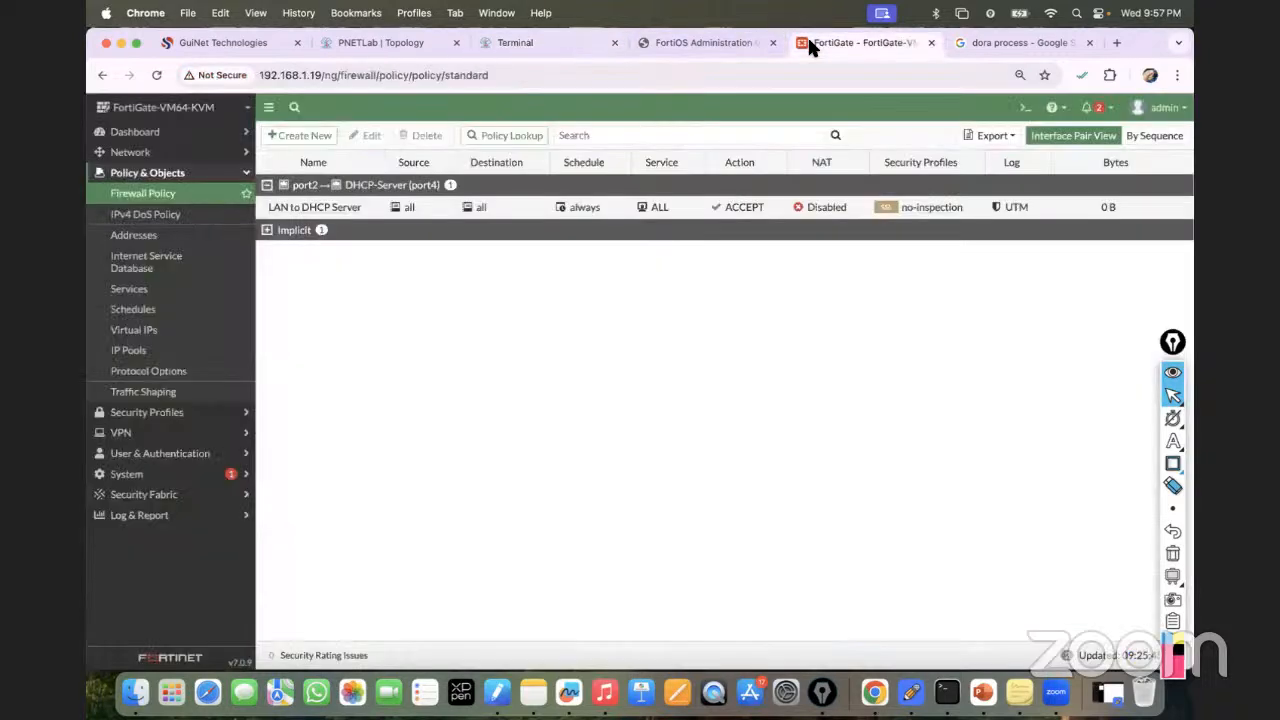
Edit the LAN to DHCP Server policy to use incoming VLAN10 and outgoing VLAN20, and save.
left_click(278, 215)
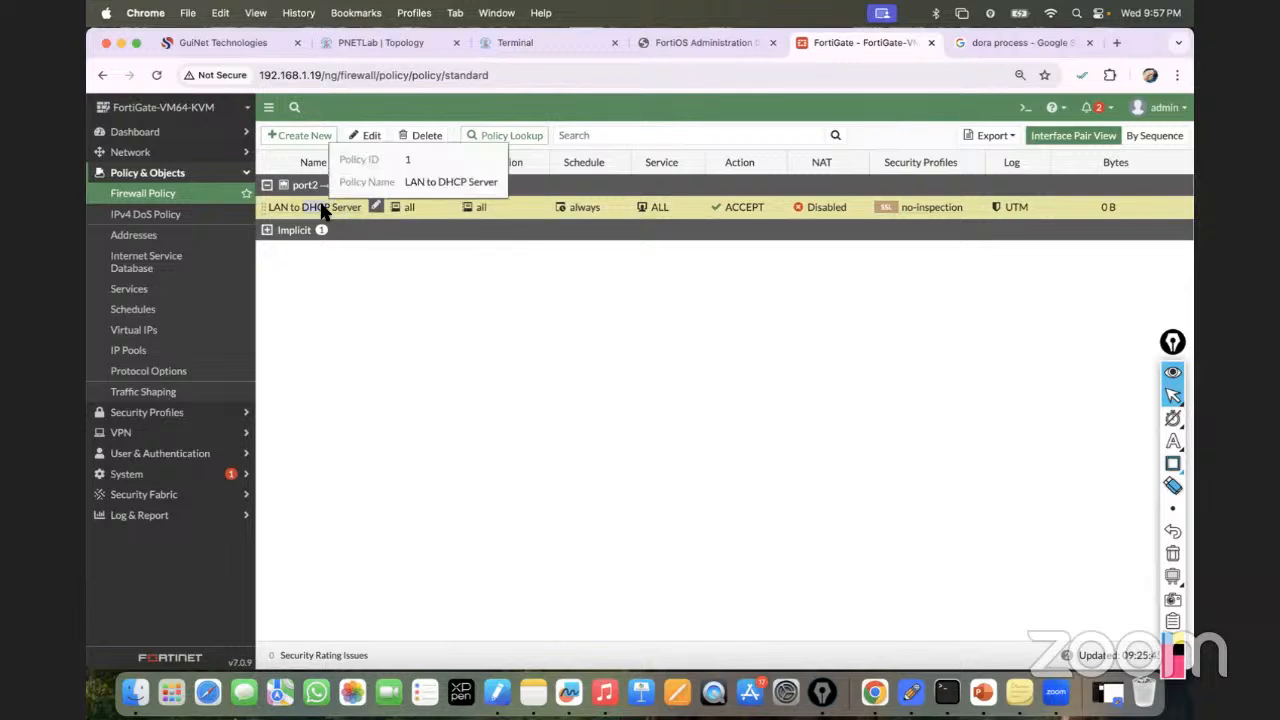
double_click(336, 212)
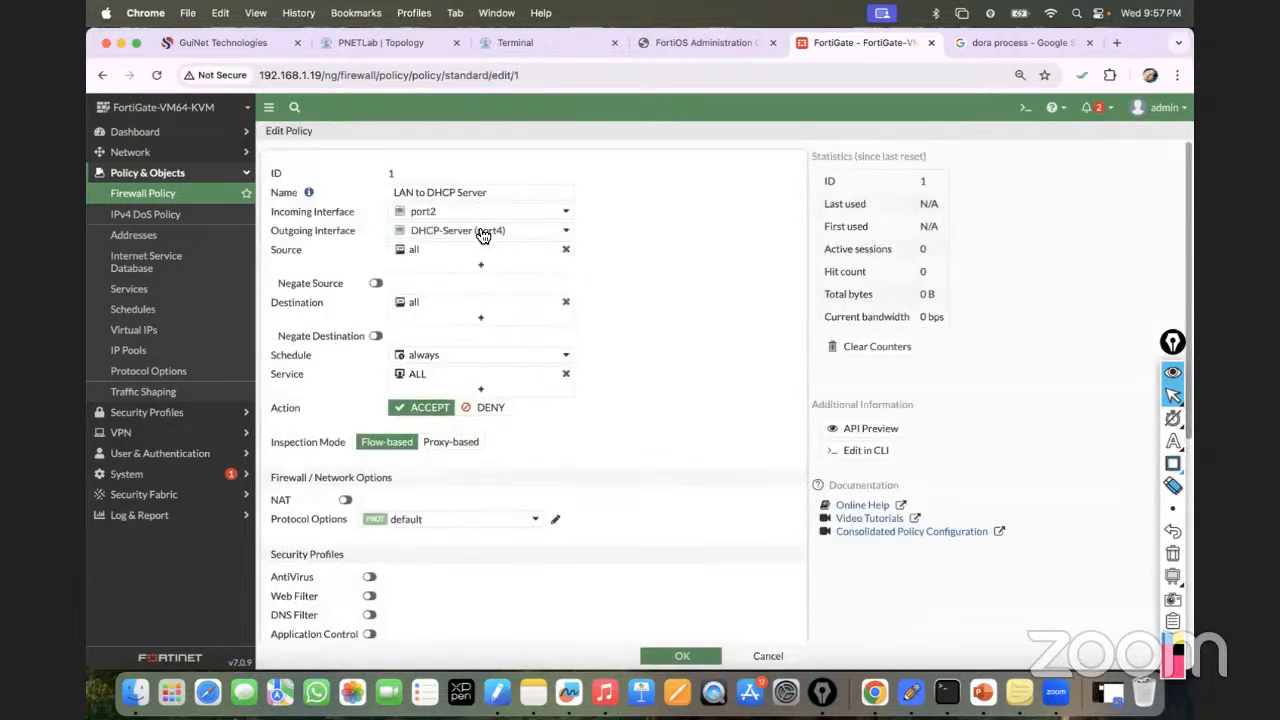
left_click(455, 214)
left_click(453, 332)
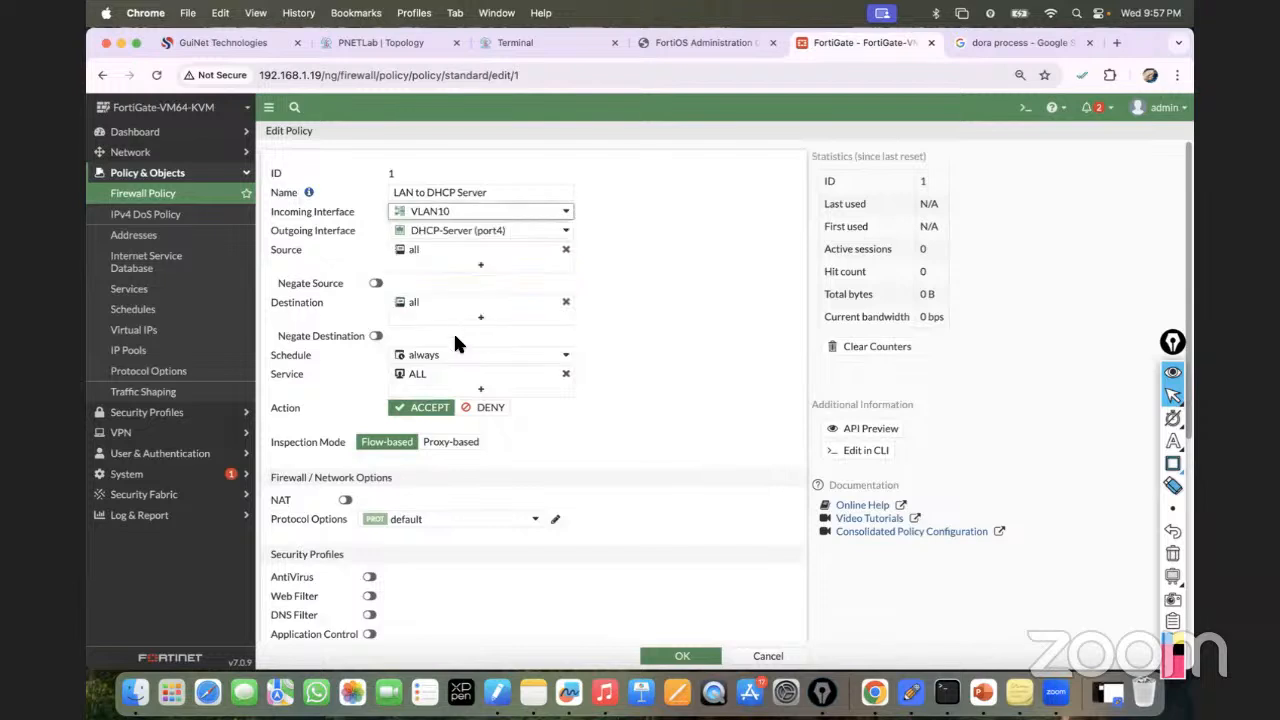
left_click(467, 228)
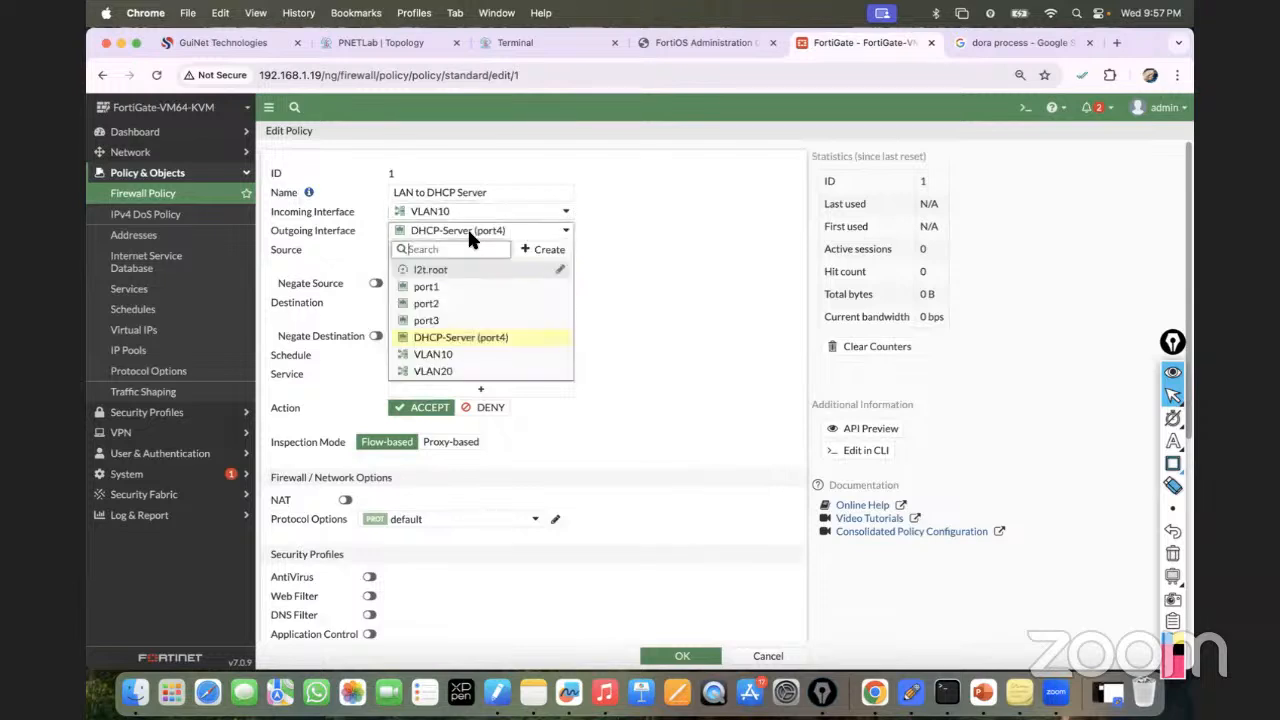
left_click(465, 375)
left_click(627, 277)
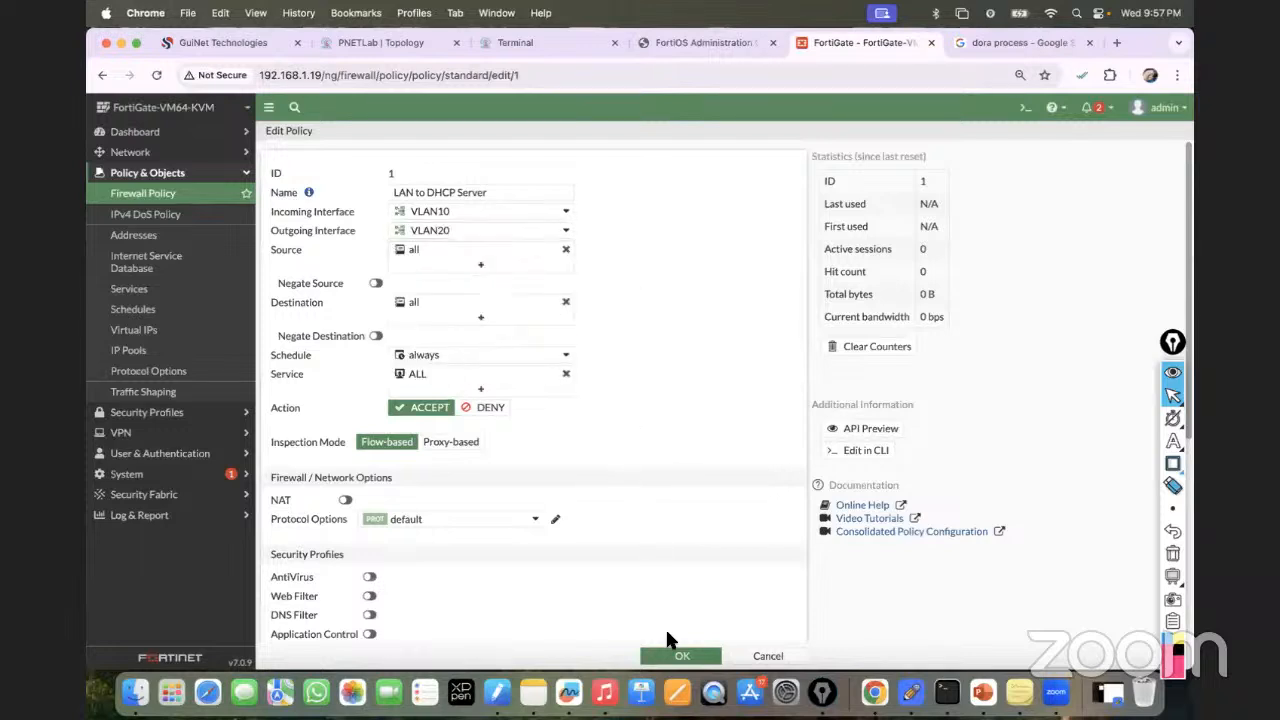
left_click(678, 656)
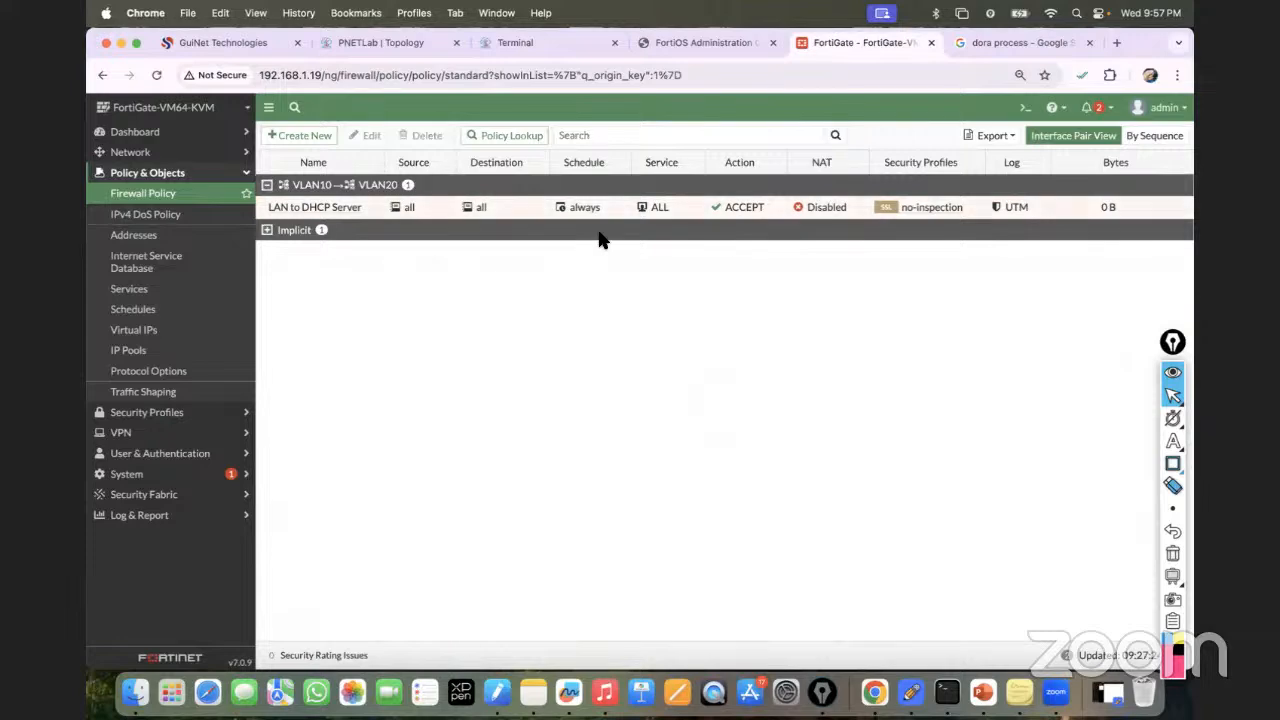
On PC2, rerun the ping to 20.20.20.1 and then ping 20.20.20.22, both replying.
left_click(531, 38)
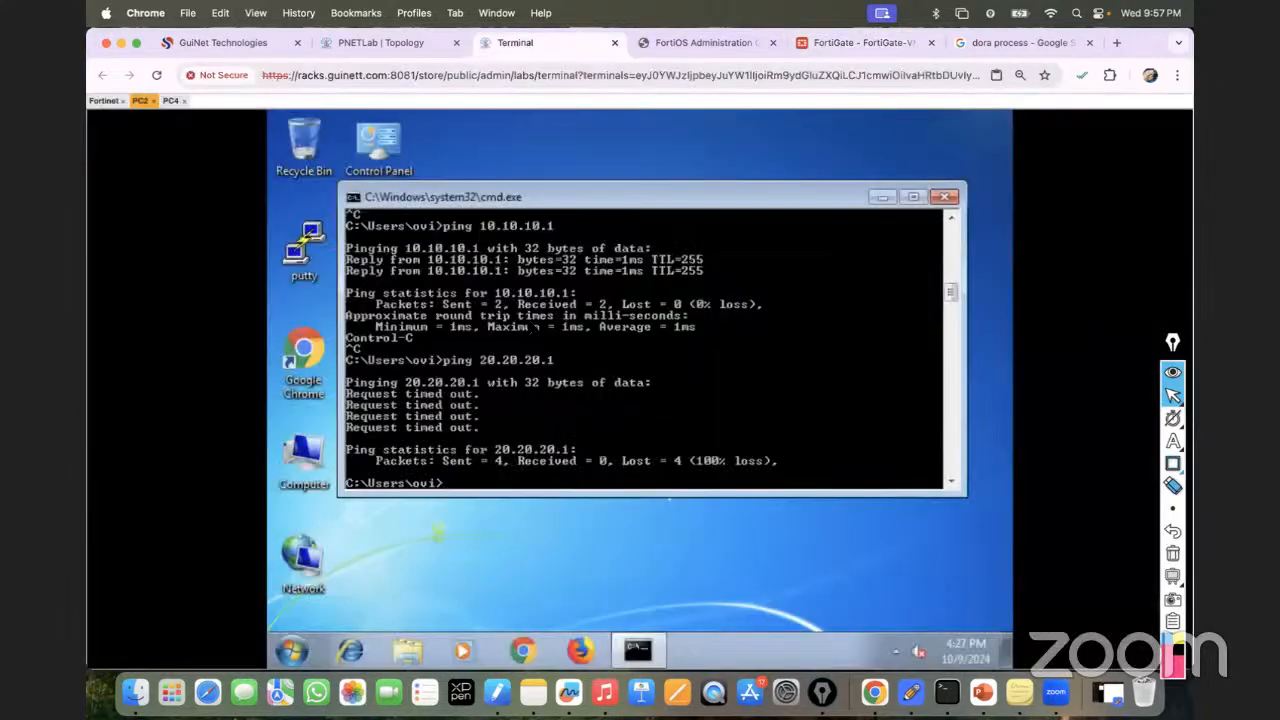
key("Up")
key("Return")
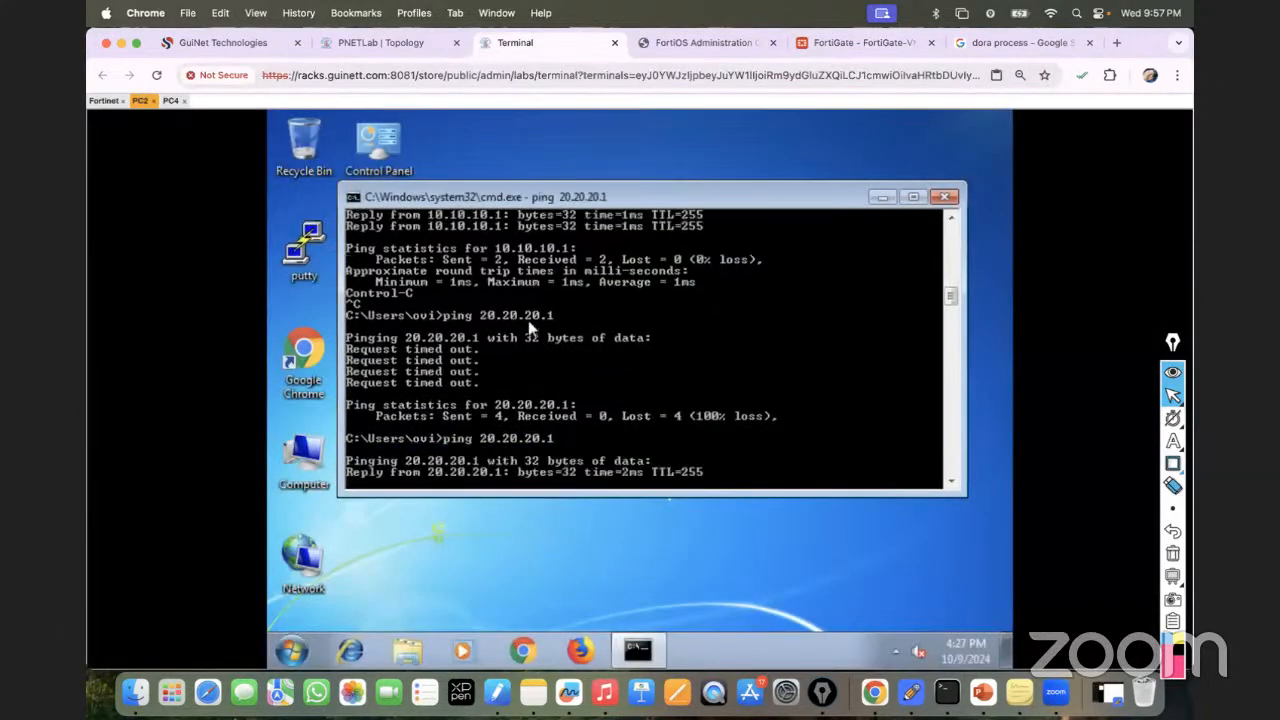
key("ctrl+c")
key("Up")
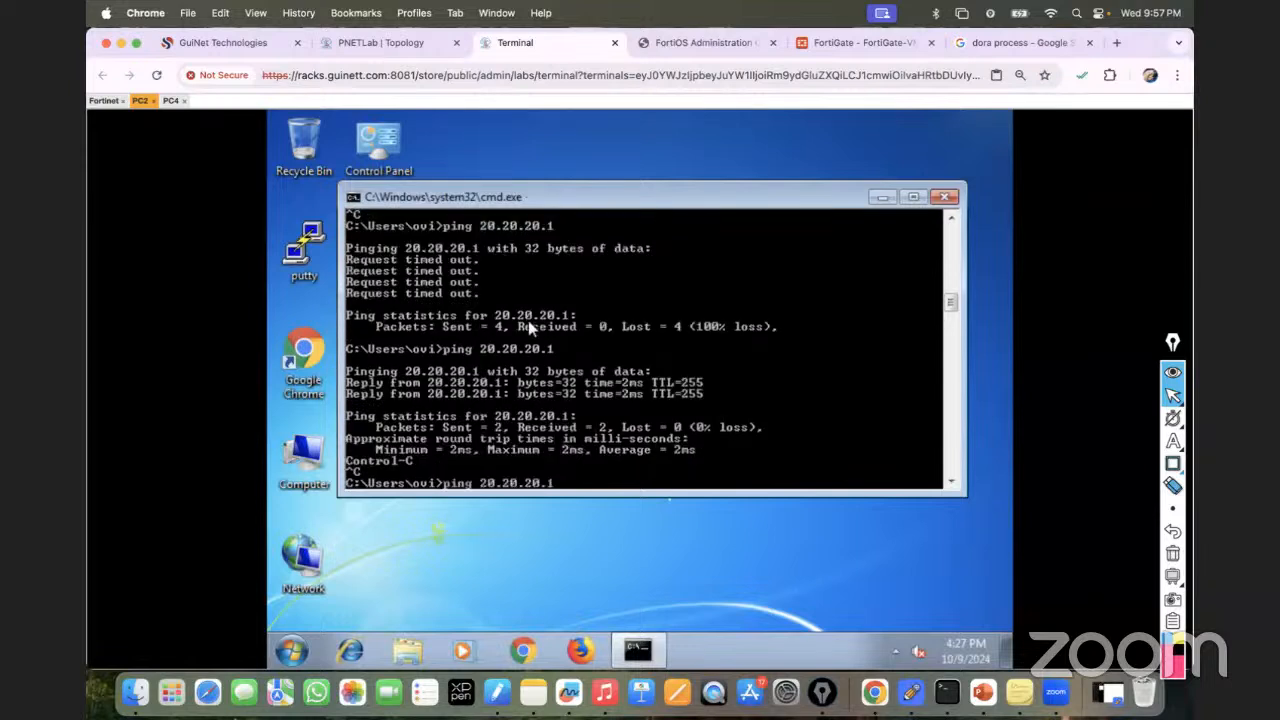
key("BackSpace")
type("22")
key("Return")
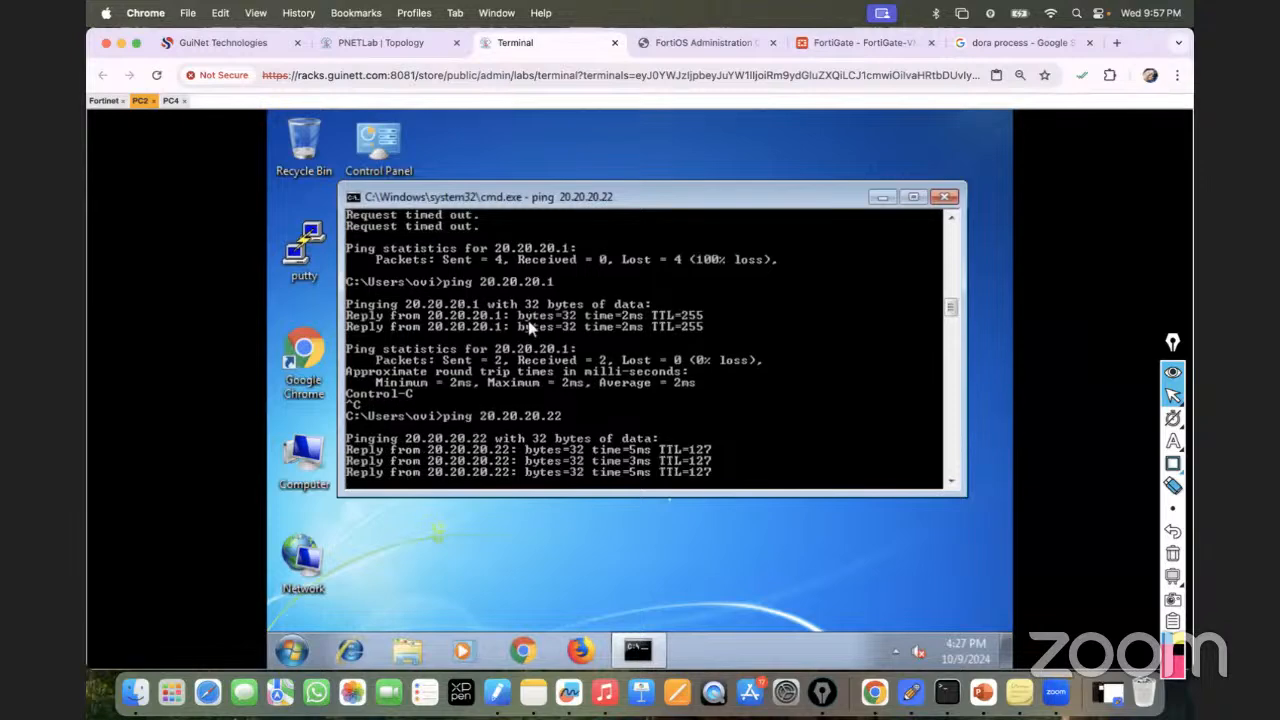
On PC4, rerun the ping to 10.10.10.12.
left_click(175, 102)
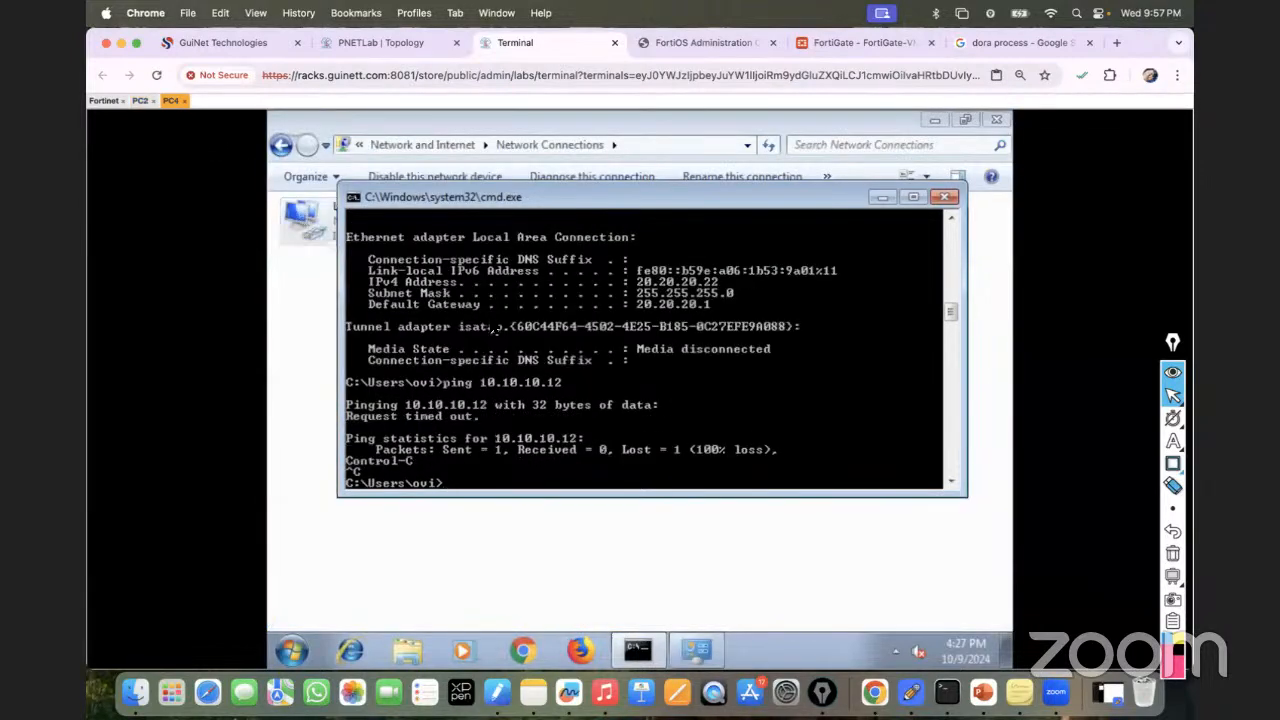
key("Up")
key("Return")
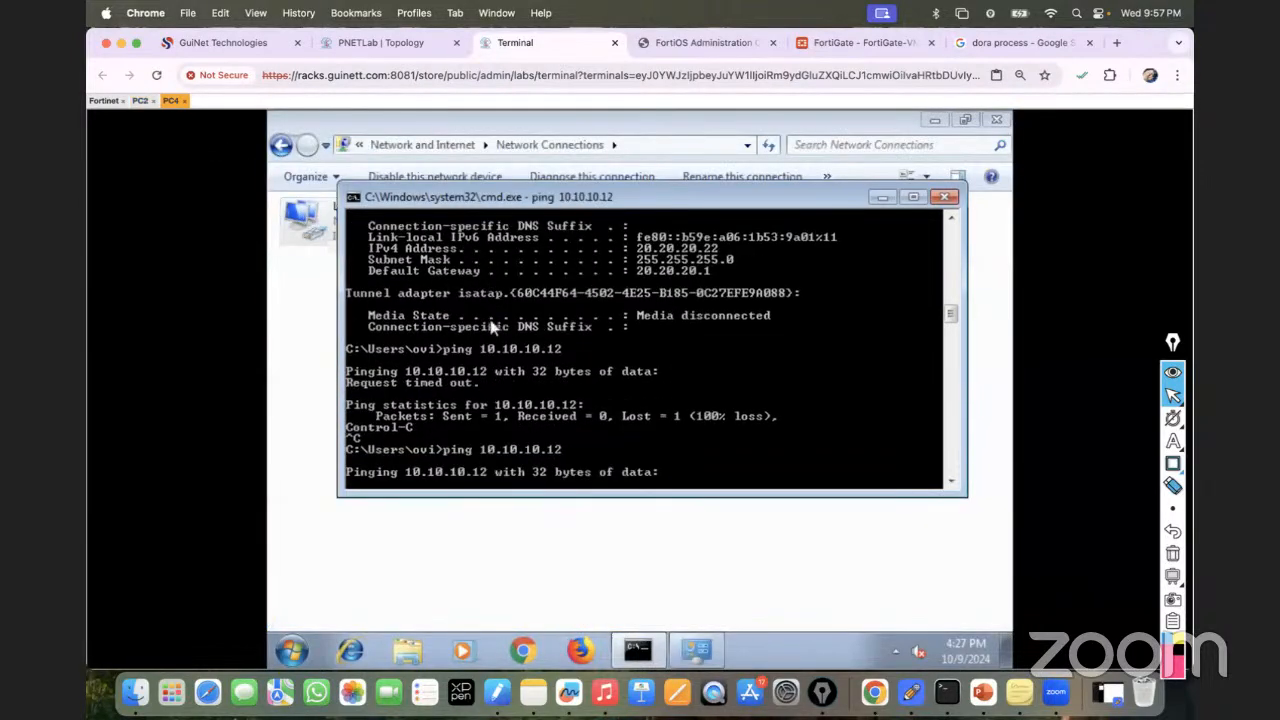
left_click(870, 42)
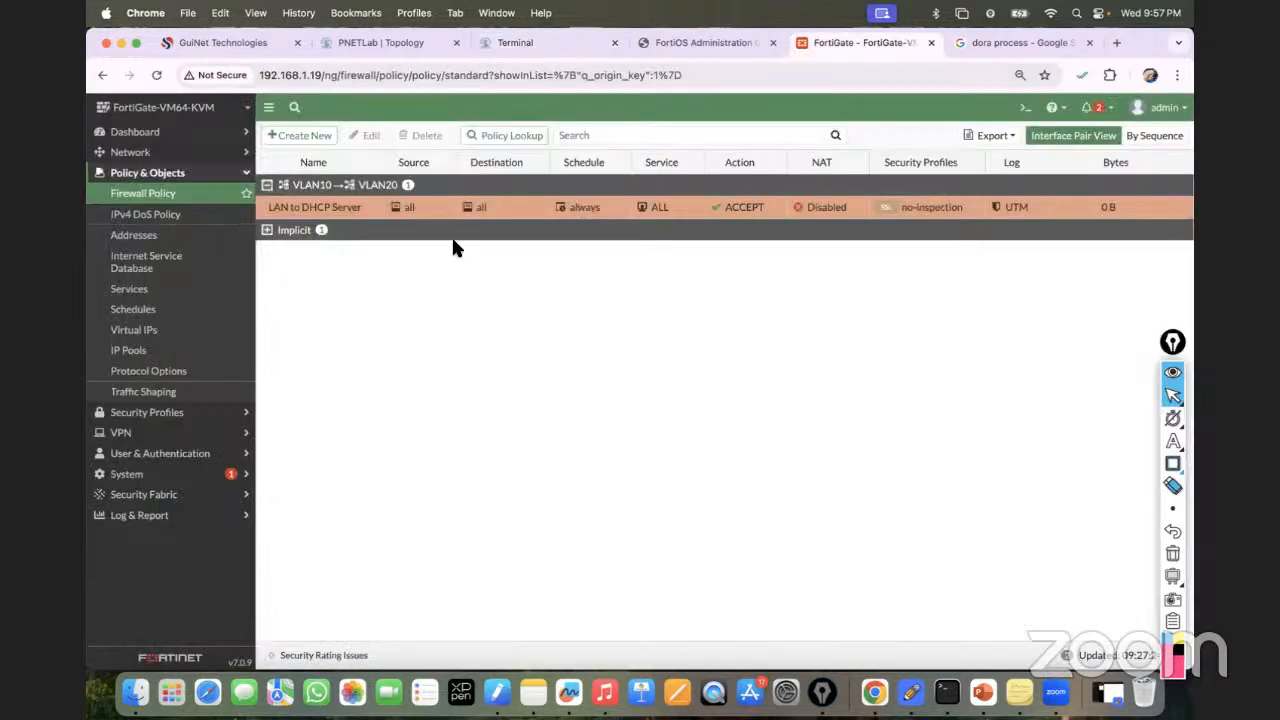
Clone Reverse the VLAN10-to-VLAN20 policy and save the copy named VLAN20-to-VLAN10.
left_click(297, 208)
right_click(301, 211)
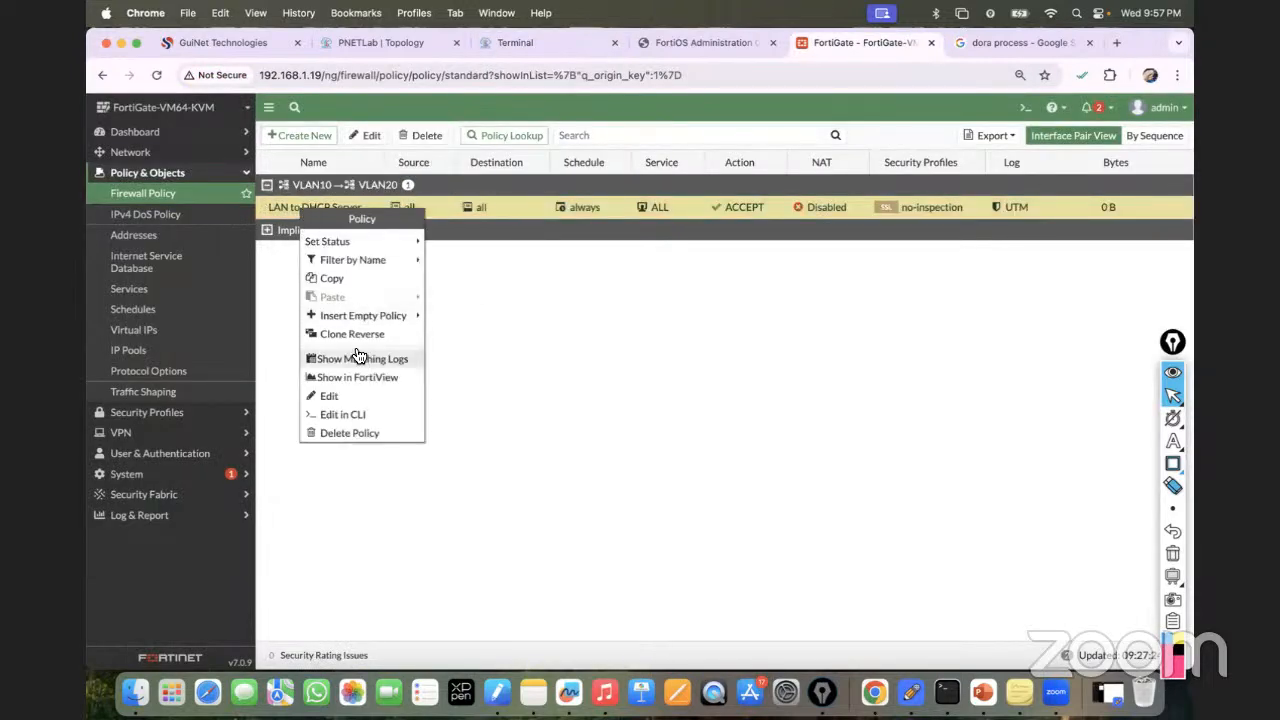
left_click(352, 334)
double_click(328, 257)
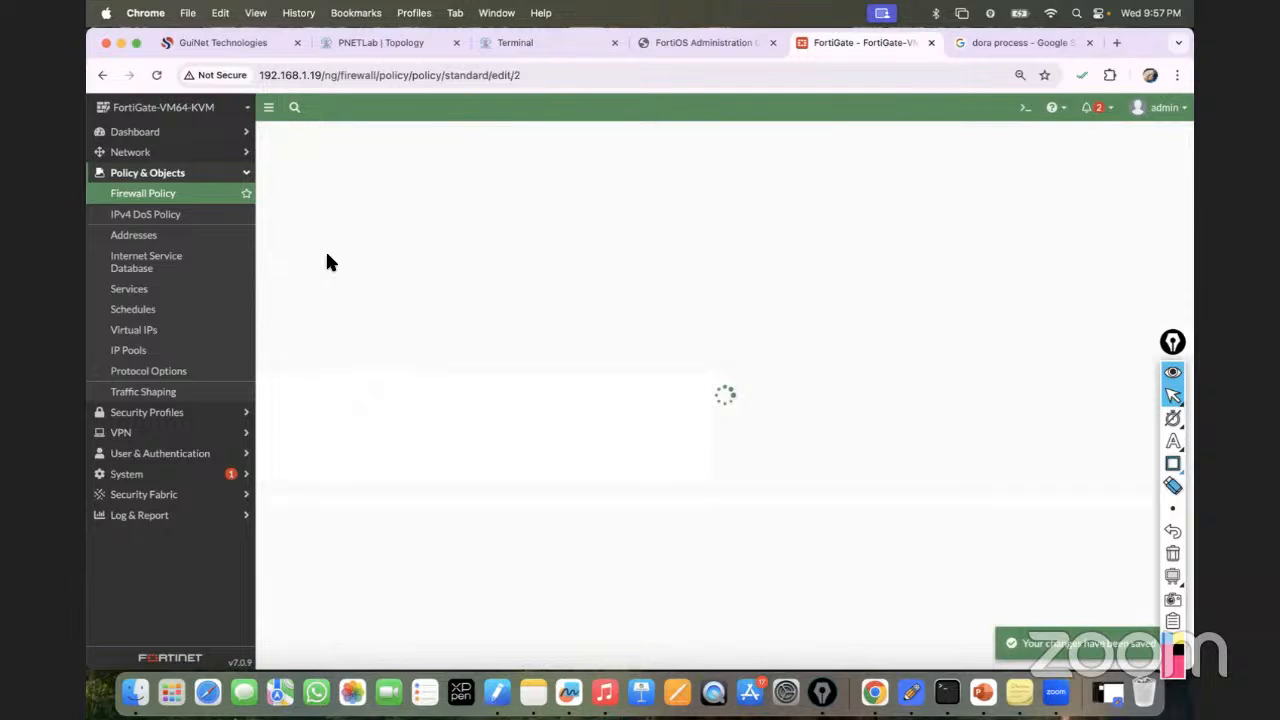
left_click(418, 192)
type("VLAN20-to-VLAN10")
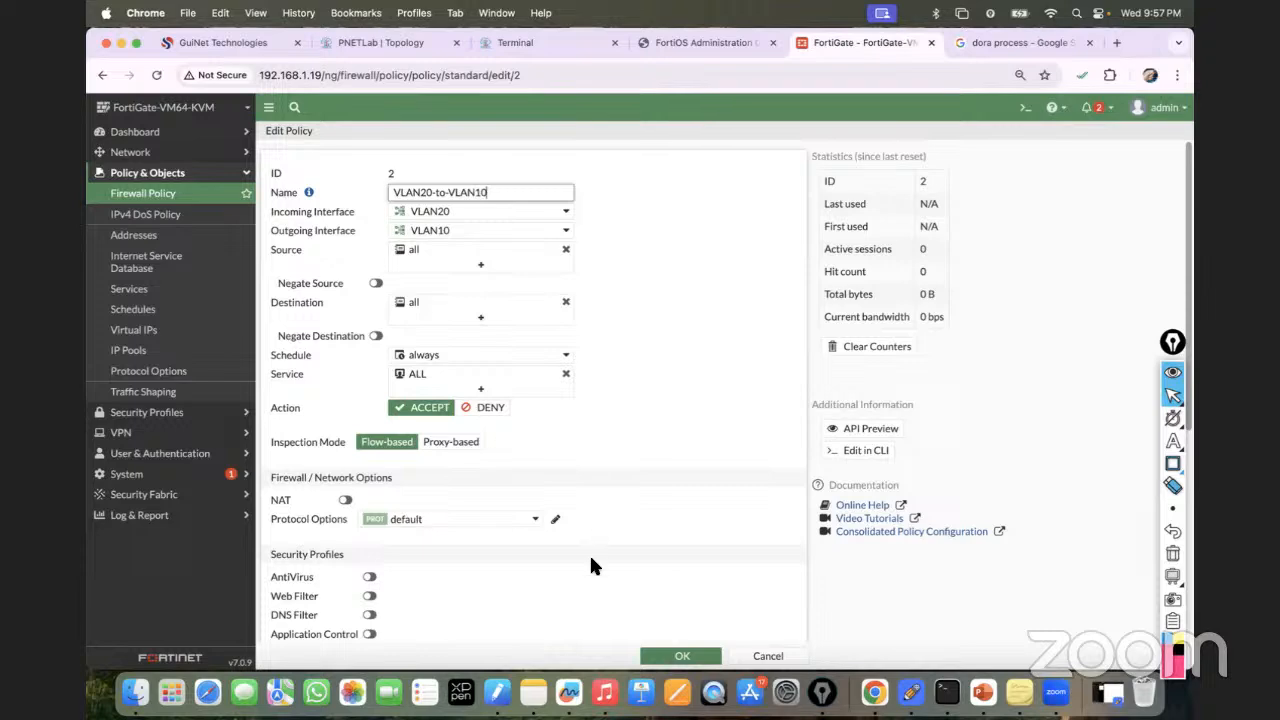
left_click(674, 654)
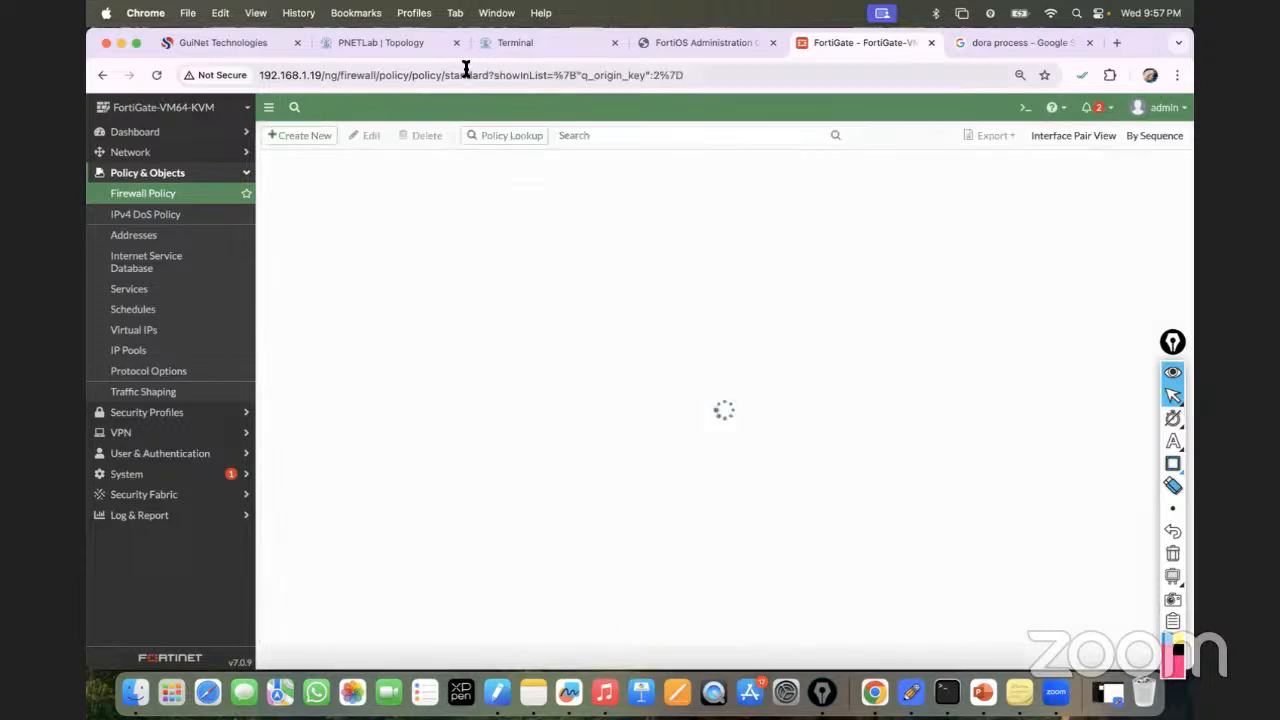
Rerun PC4's ping to 10.10.10.12.
left_click(511, 43)
key("Up")
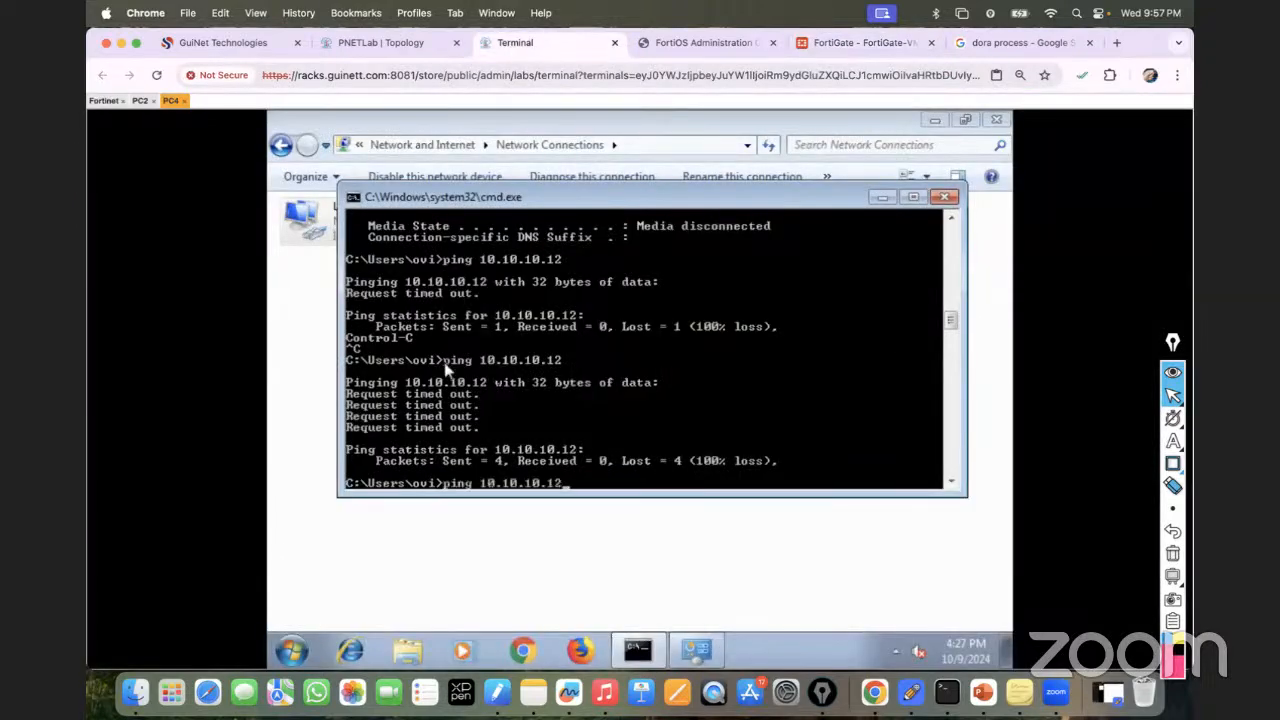
key("Return")
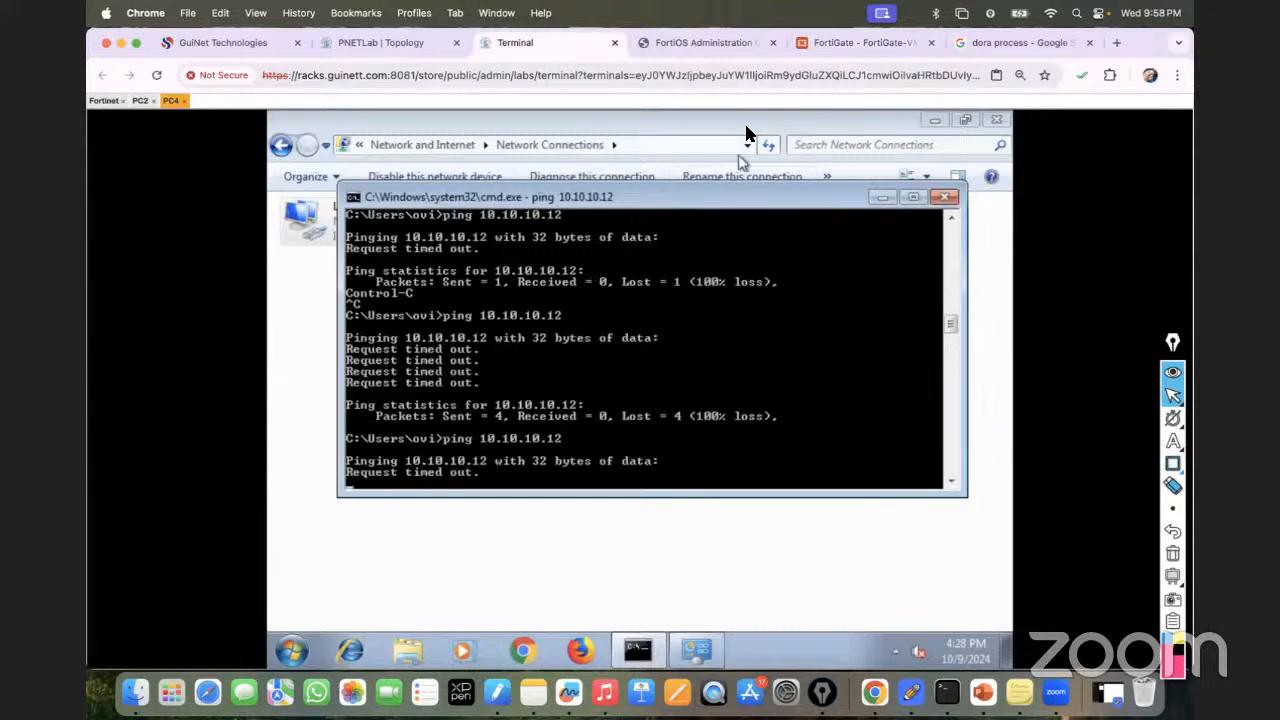
Select the VLAN20-to-VLAN10 policy and stop PC4's running ping.
left_click(857, 42)
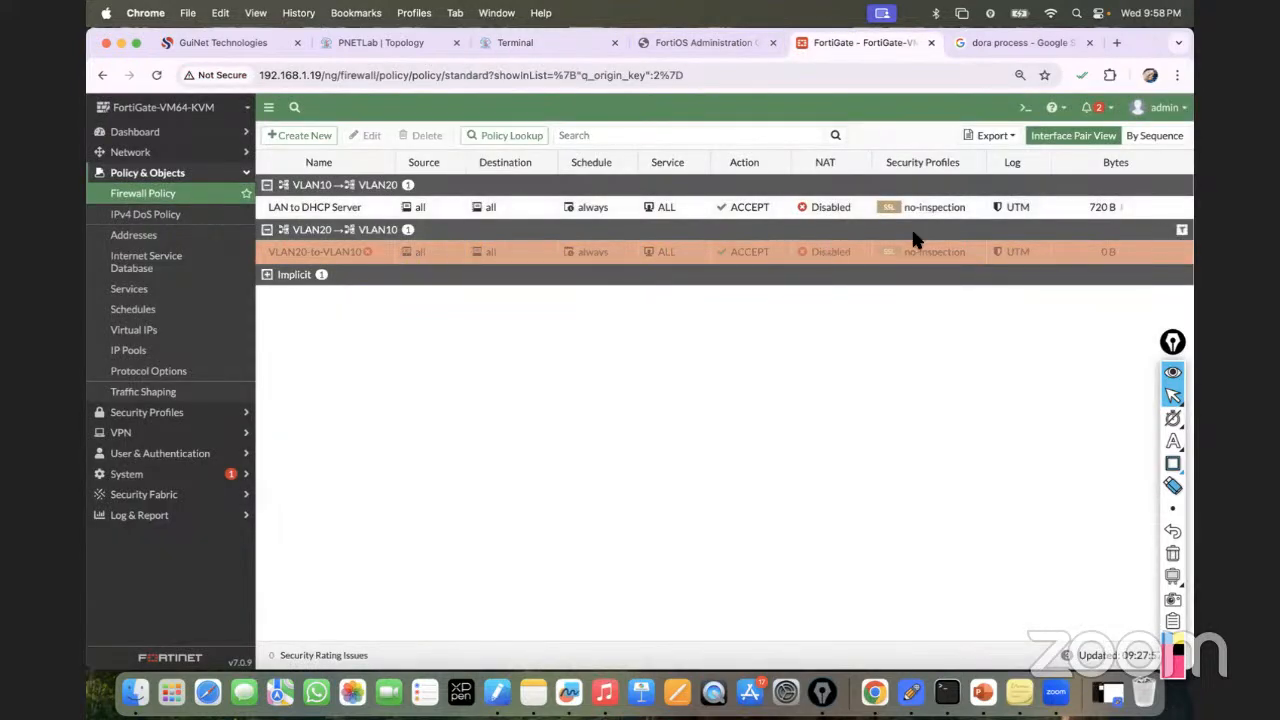
left_click(722, 260)
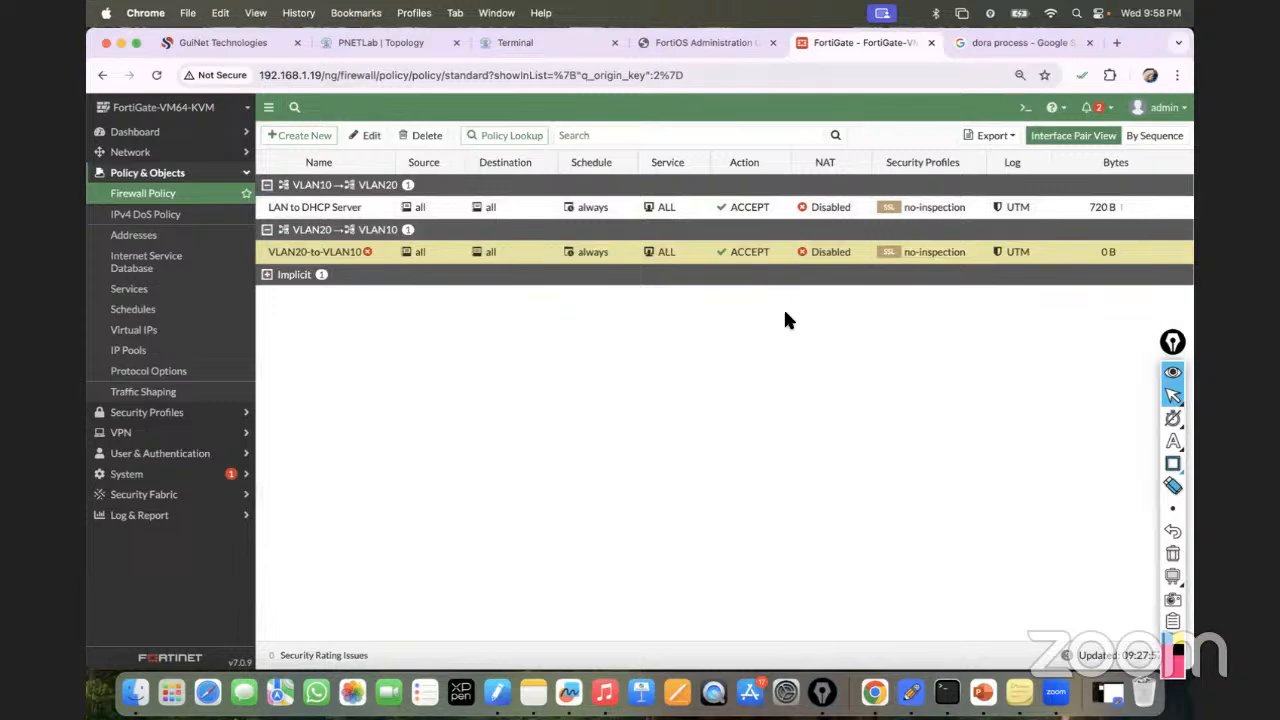
left_click(555, 42)
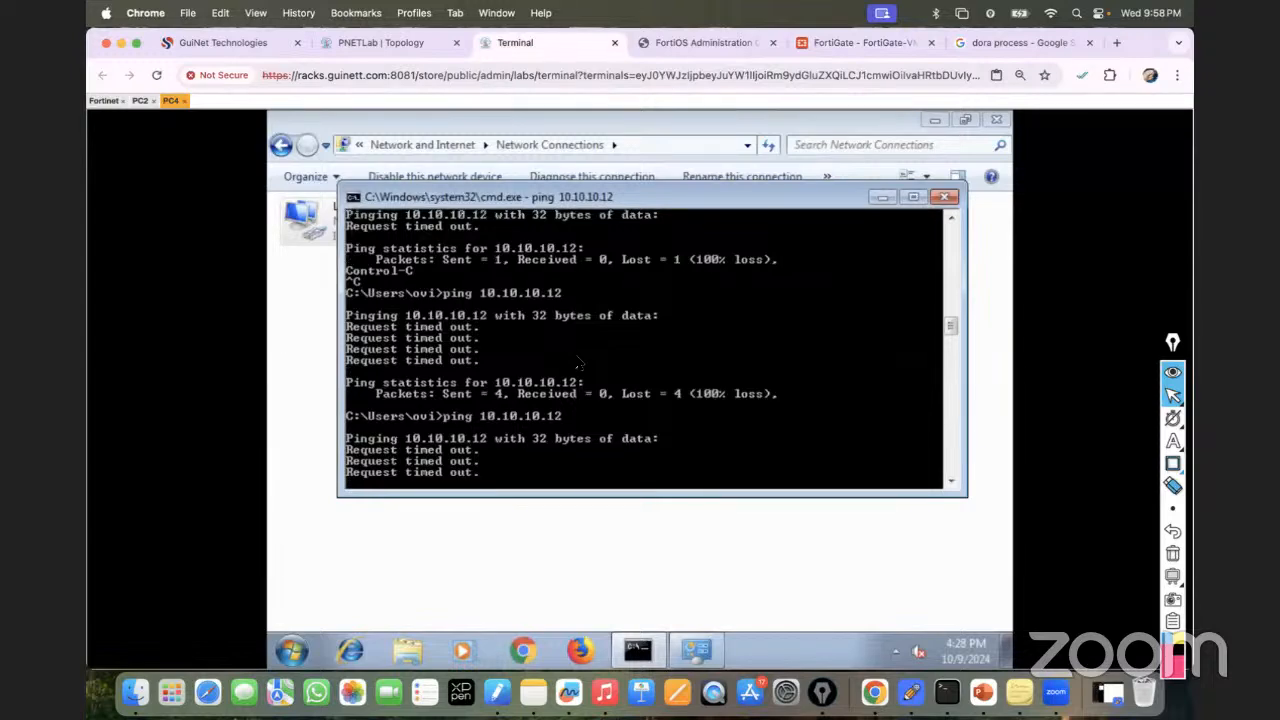
key("ctrl+c")
left_click(855, 42)
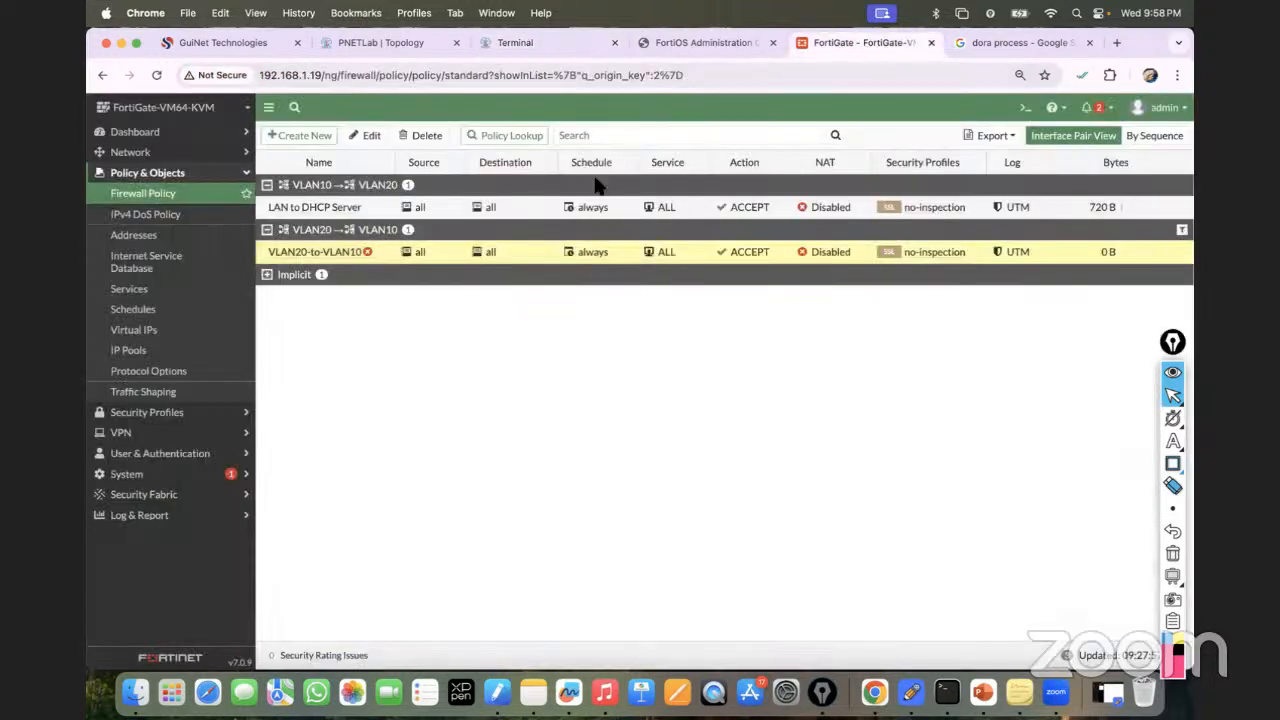
Turn on 'Enable this policy' for VLAN20-to-VLAN10 and save it.
double_click(333, 254)
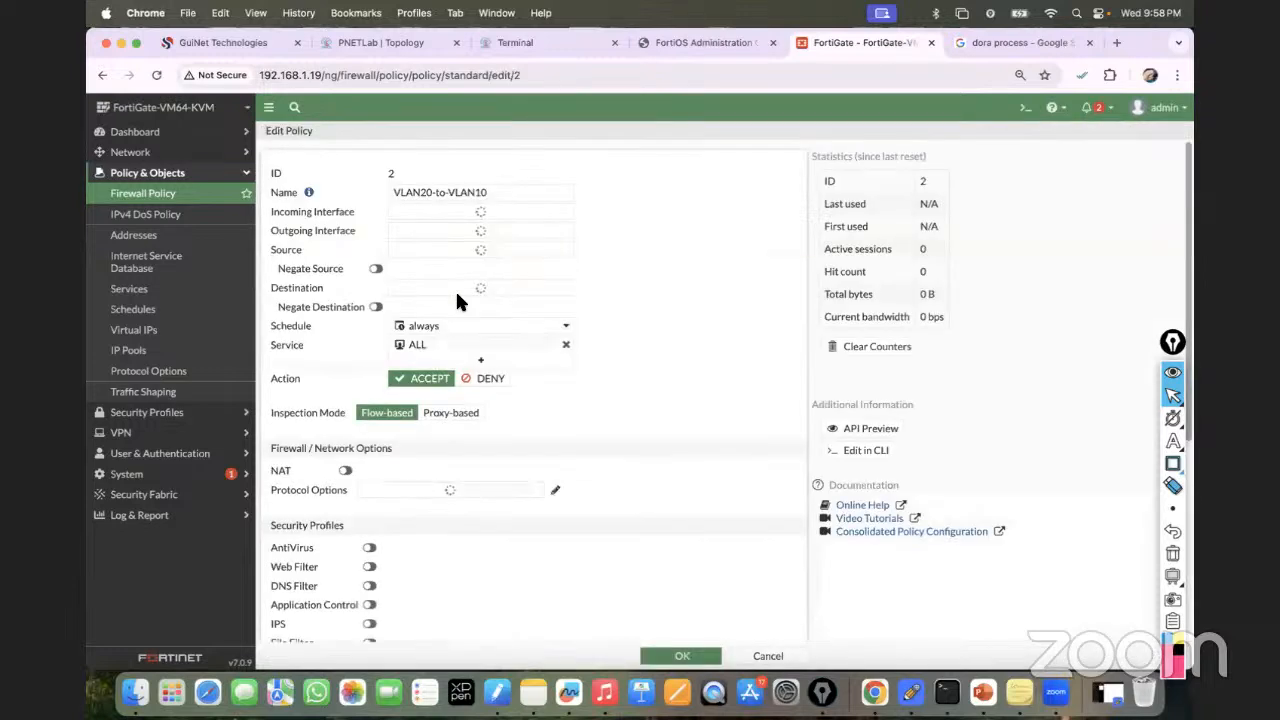
mouse_move(461, 216)
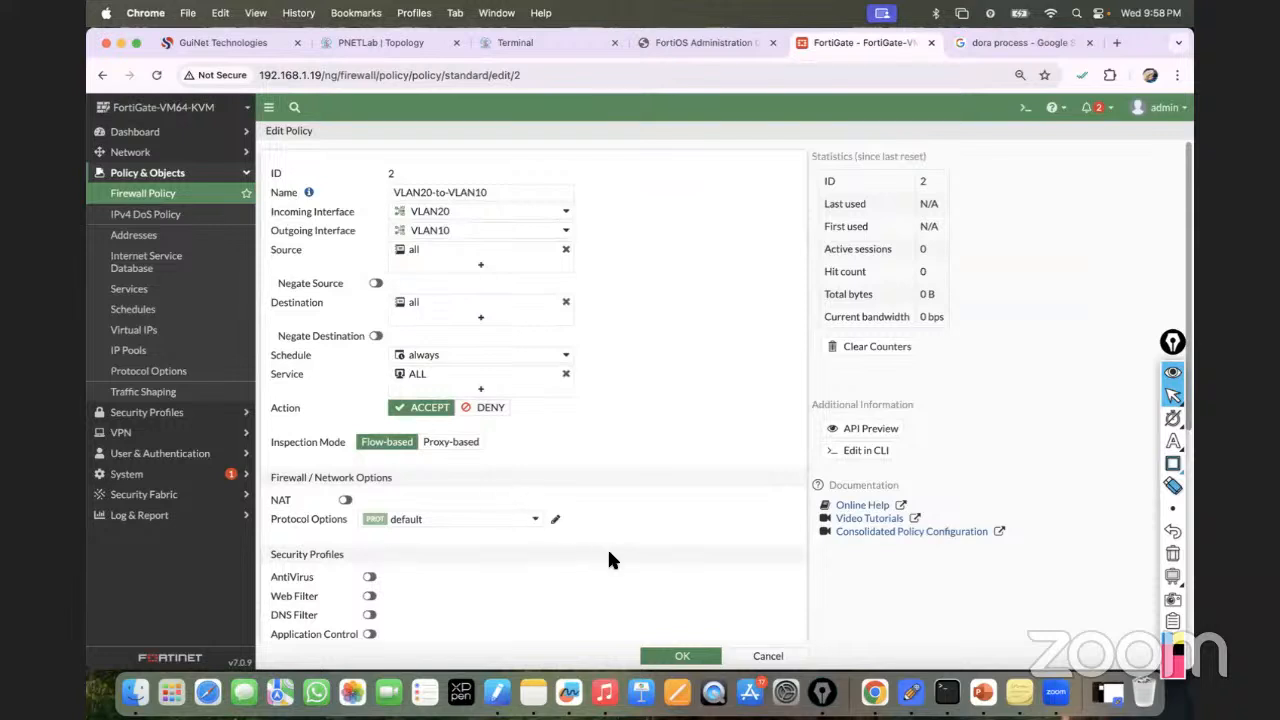
left_click(672, 655)
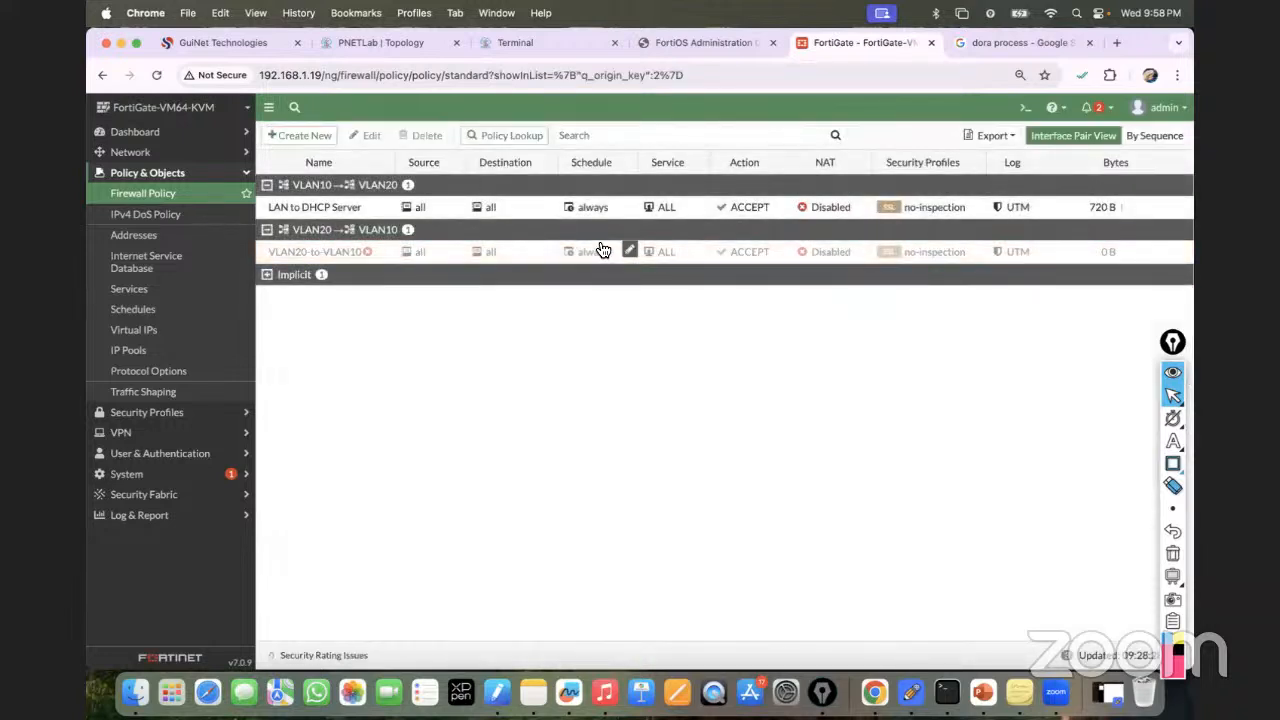
right_click(370, 254)
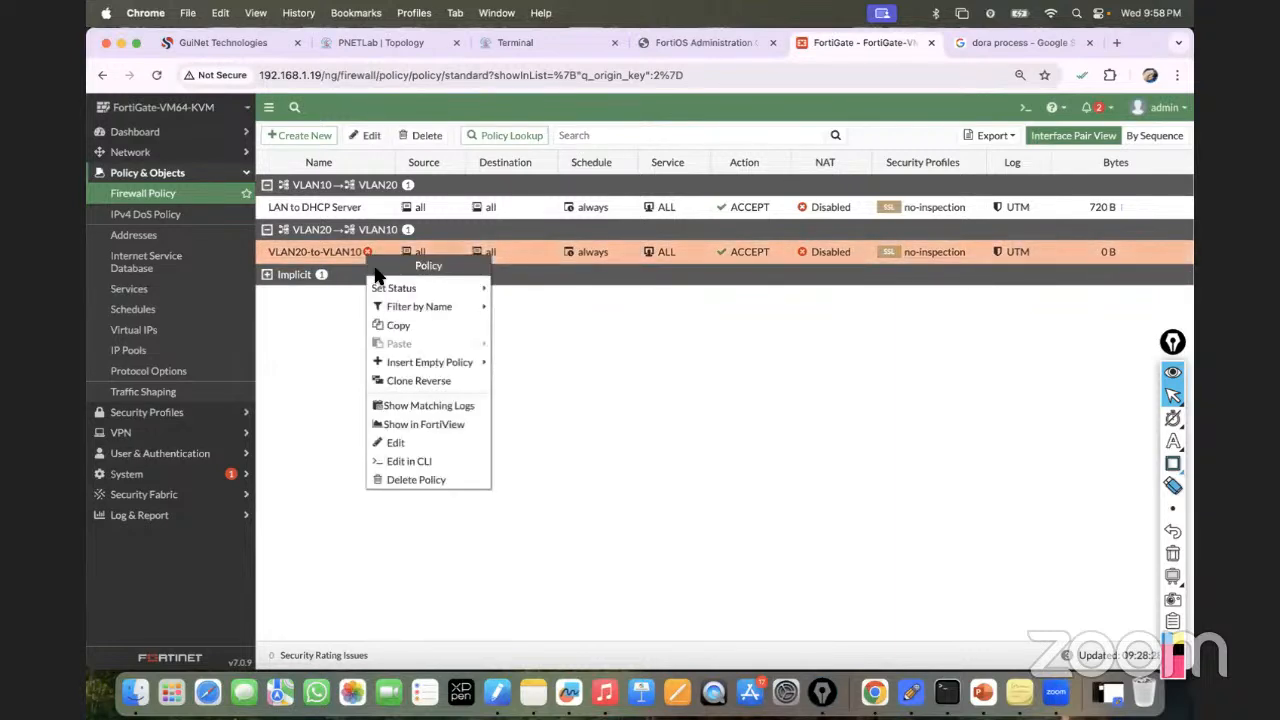
left_click(601, 446)
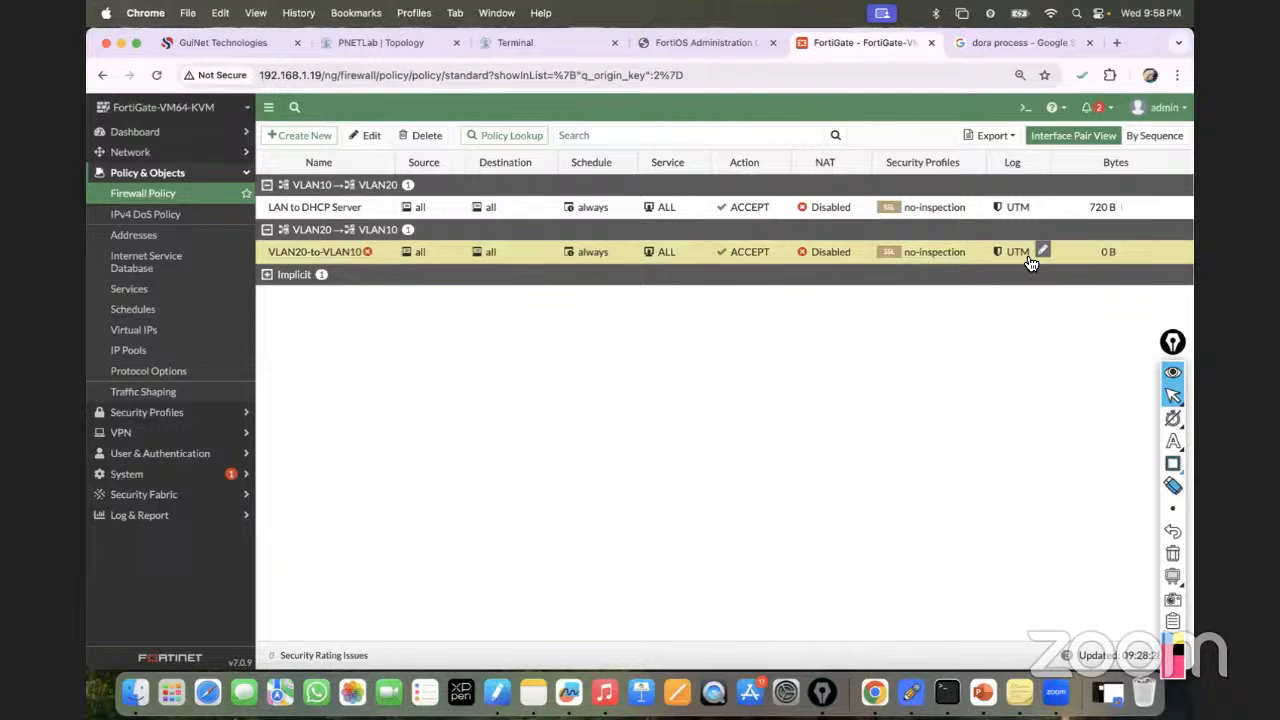
double_click(300, 254)
scroll(475, 435, "down", 5)
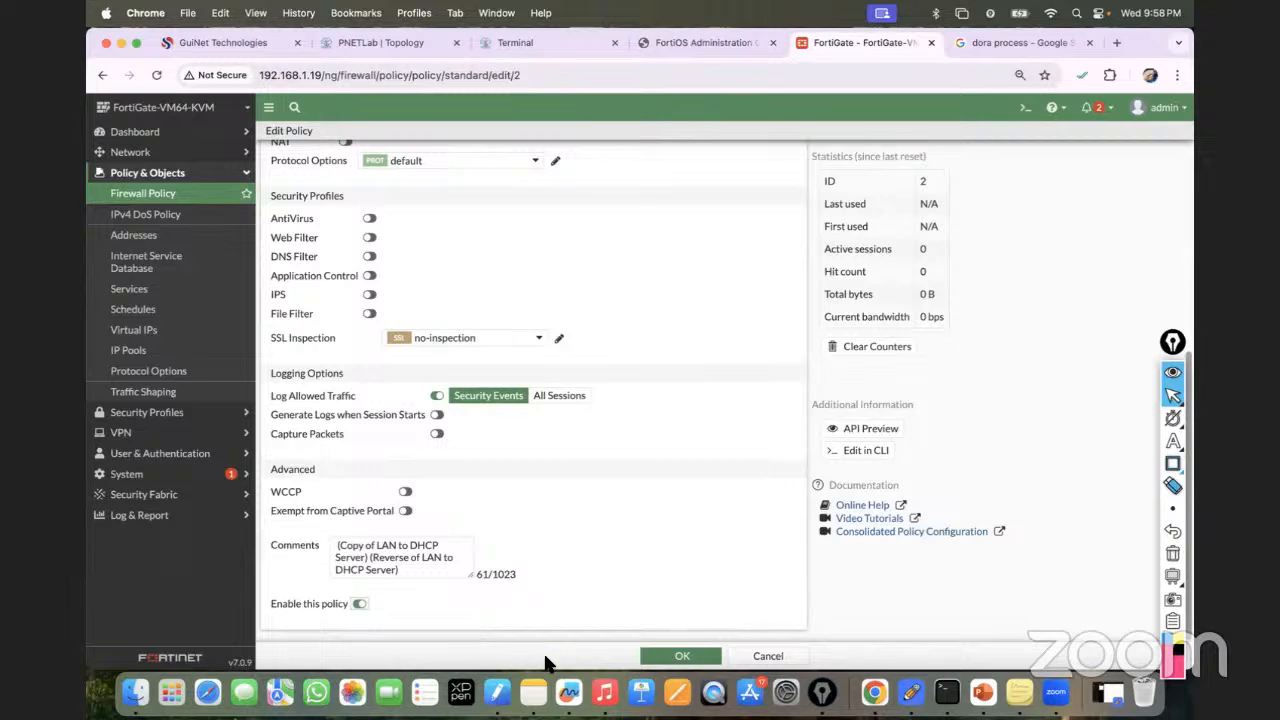
left_click(676, 655)
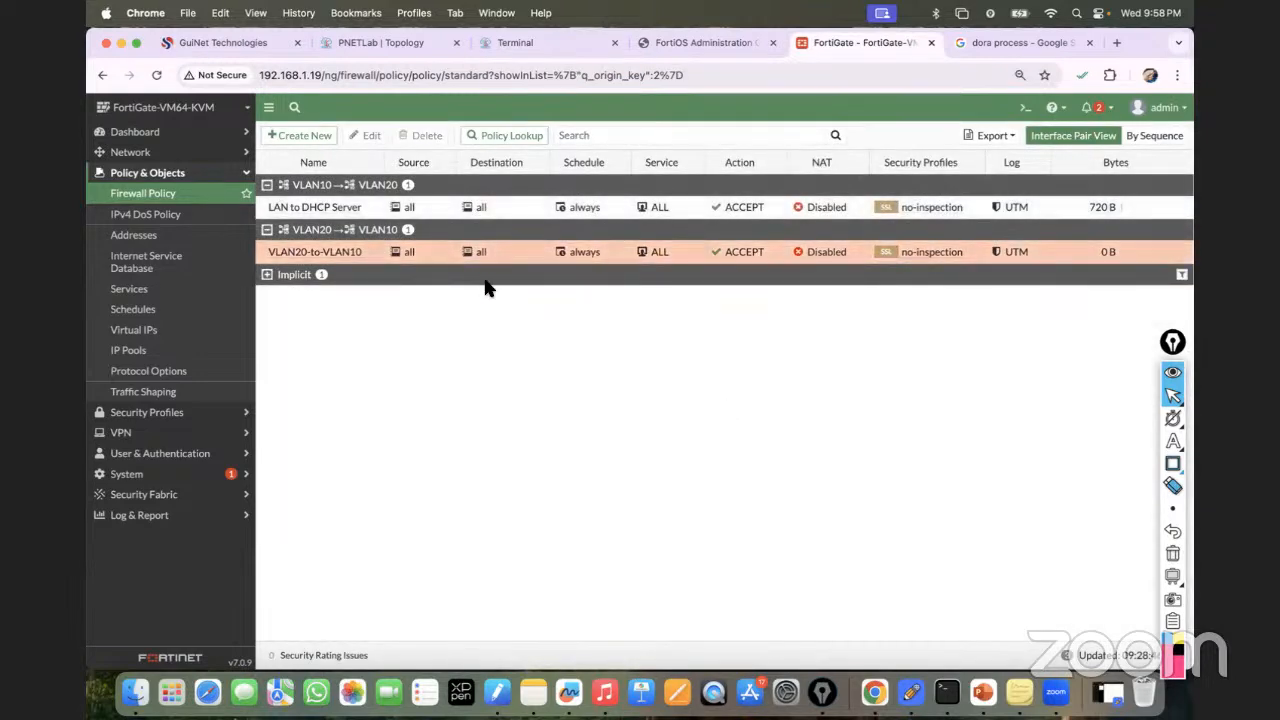
Rerun PC4's ping to 10.10.10.12, now replying with 0% loss.
left_click(507, 42)
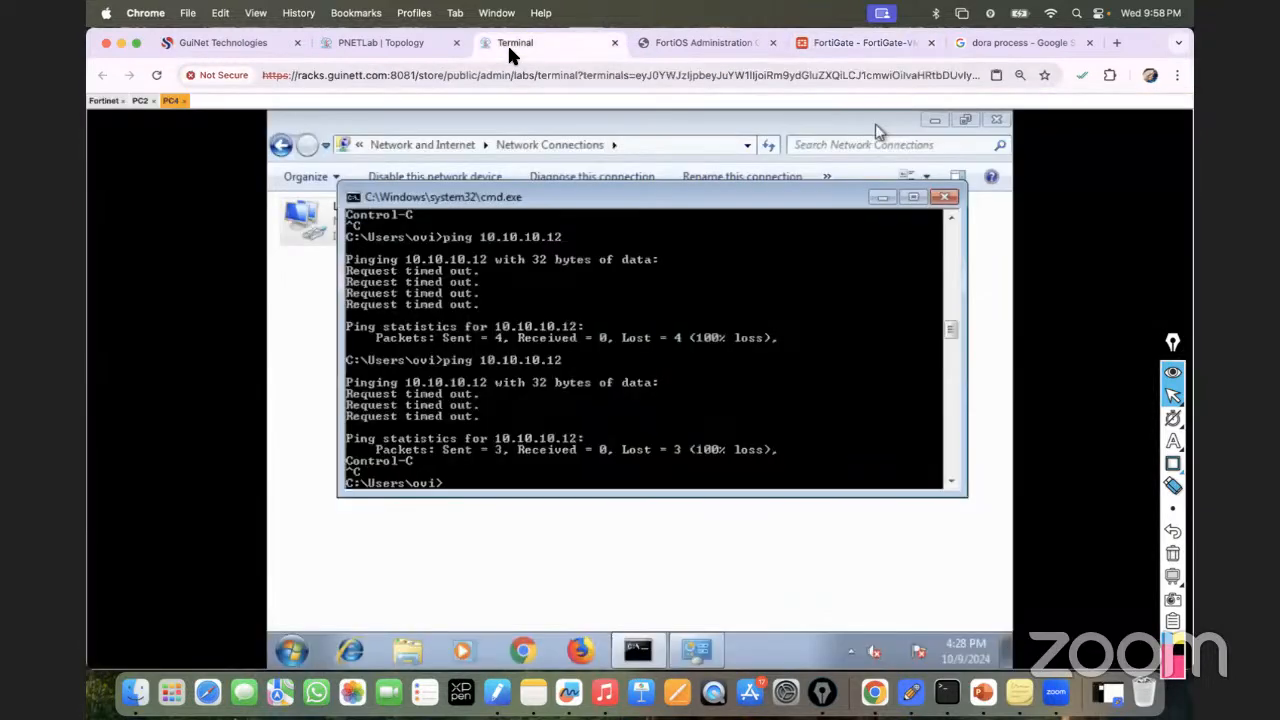
key("Up")
key("Return")
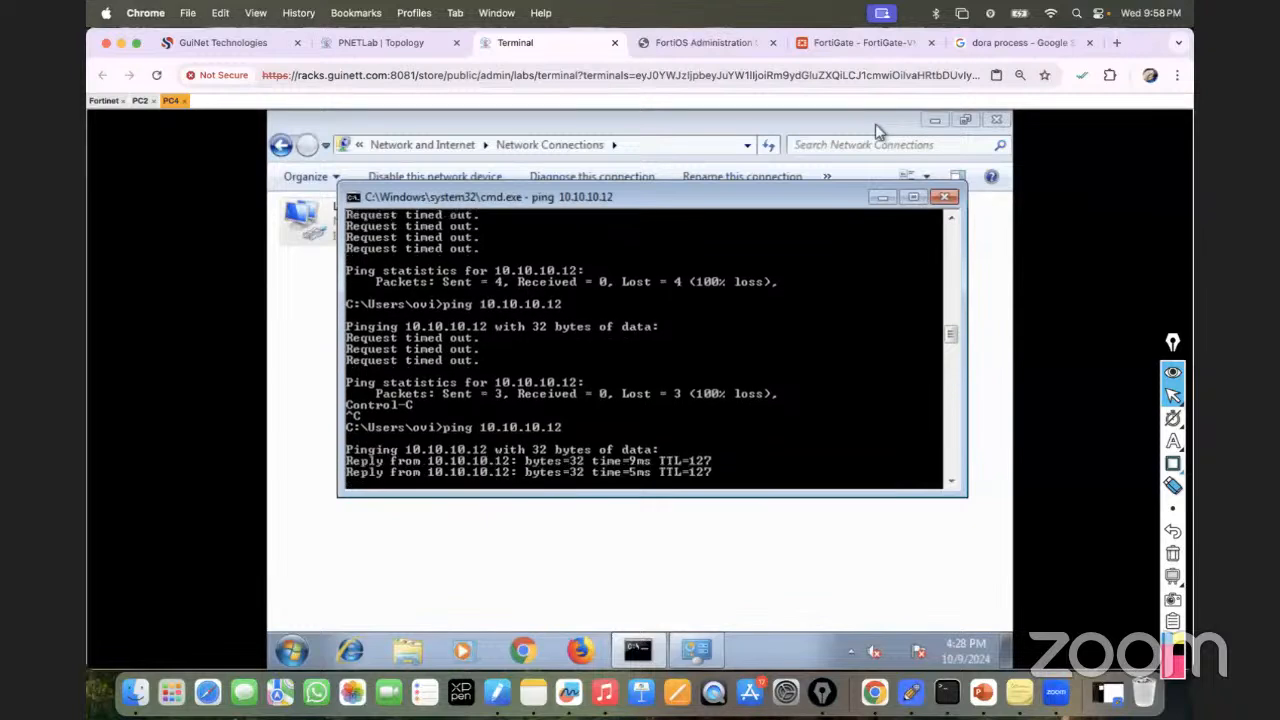
Check the VLAN20-to-VLAN10 policy's hit count in FortiGate.
left_click(841, 42)
double_click(318, 252)
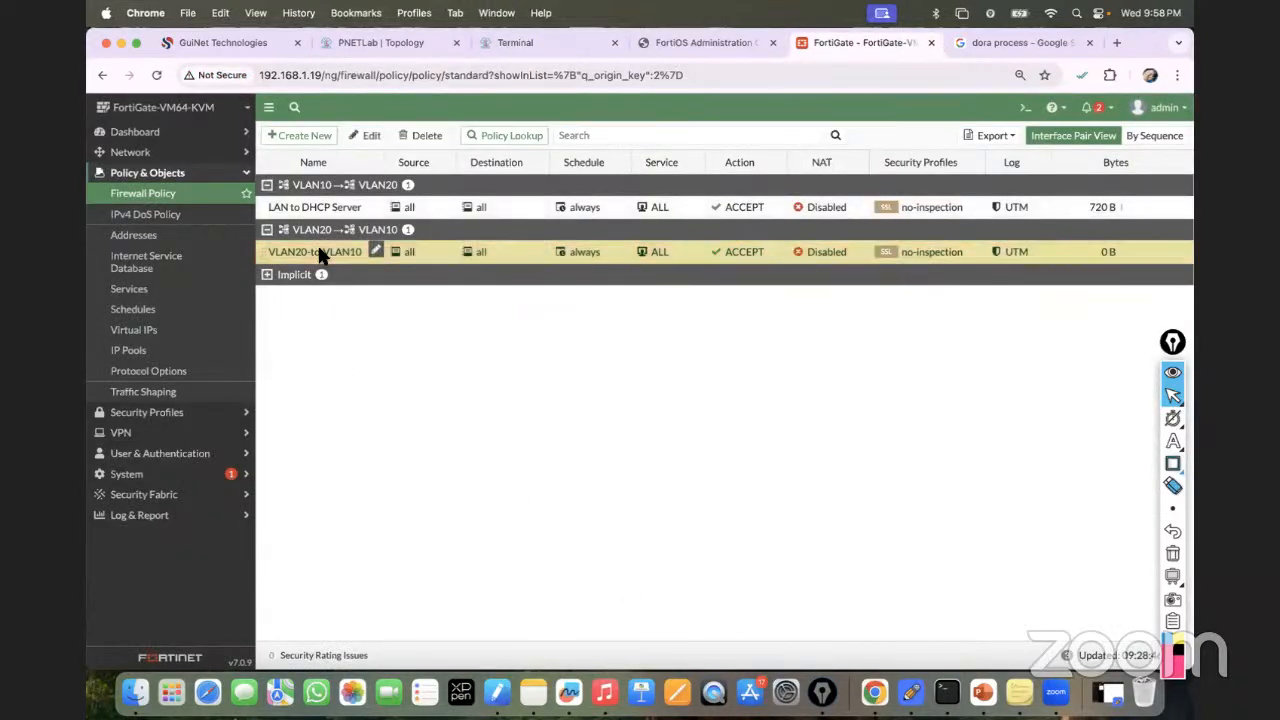
scroll(456, 468, "down", 5)
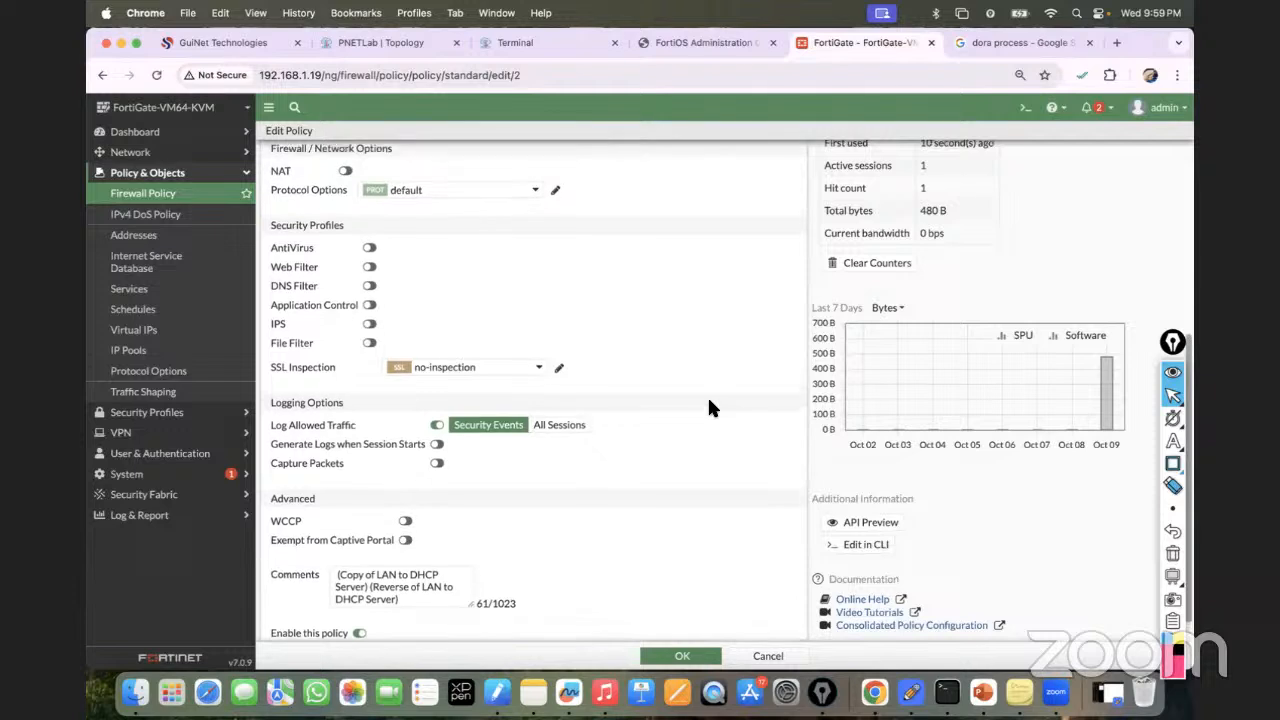
left_click(379, 42)
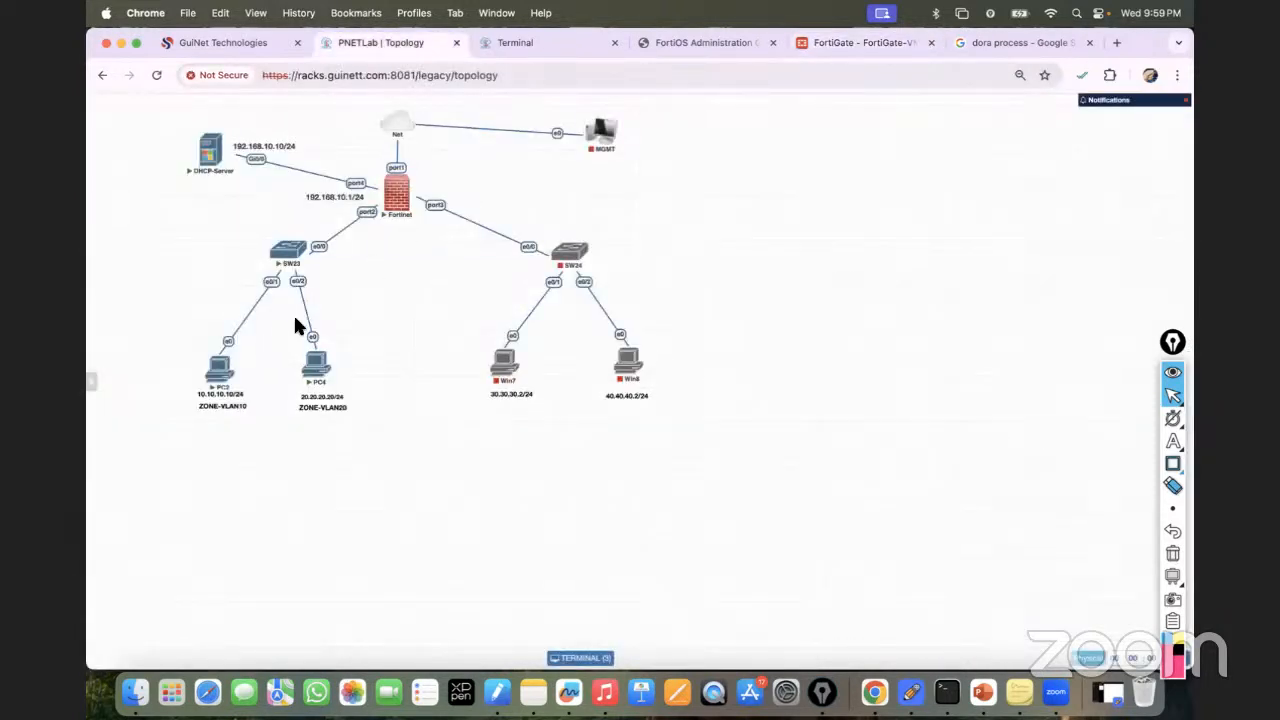
On the DHCP-Server router, enter enable and run 'sh run | sec dhcp' to review the VLAN10/VLAN20 pools.
left_click(212, 155)
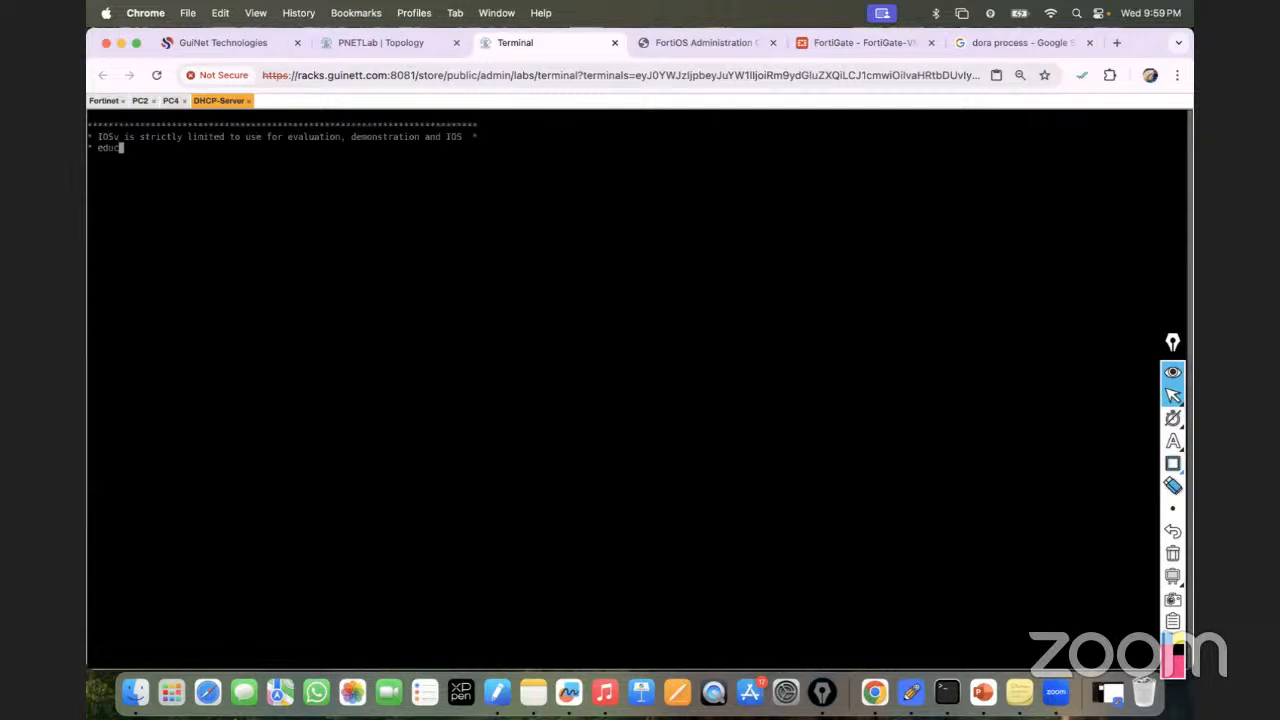
type("en")
key("Return")
key("Return")
type("sh run | sec ")
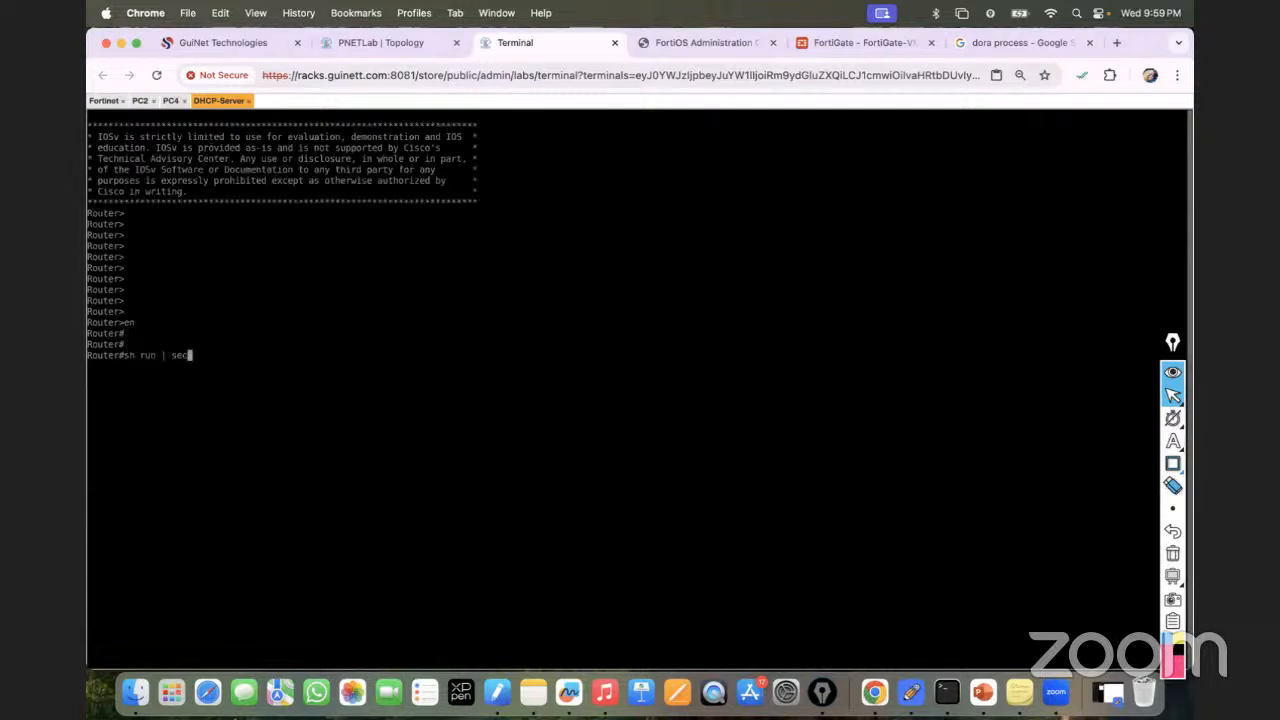
type("dhcp")
key("Return")
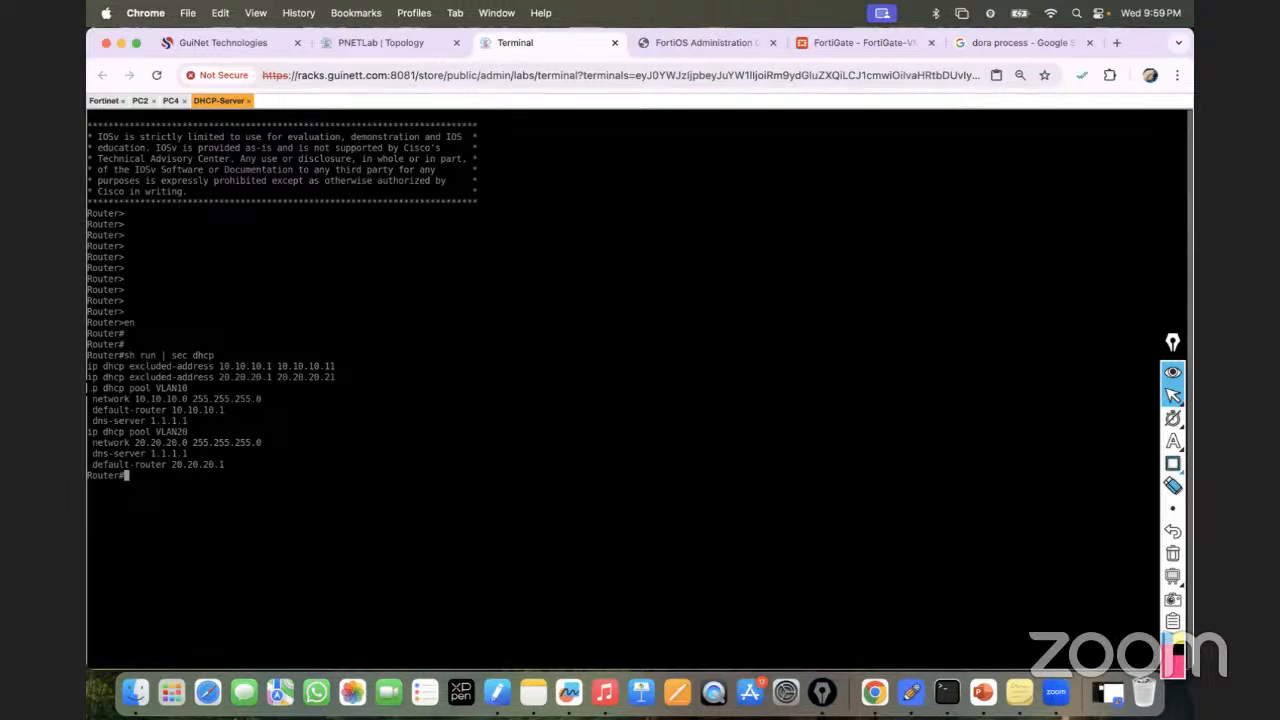
left_click_drag(88, 388, 88, 455)
left_click_drag(188, 455, 105, 378)
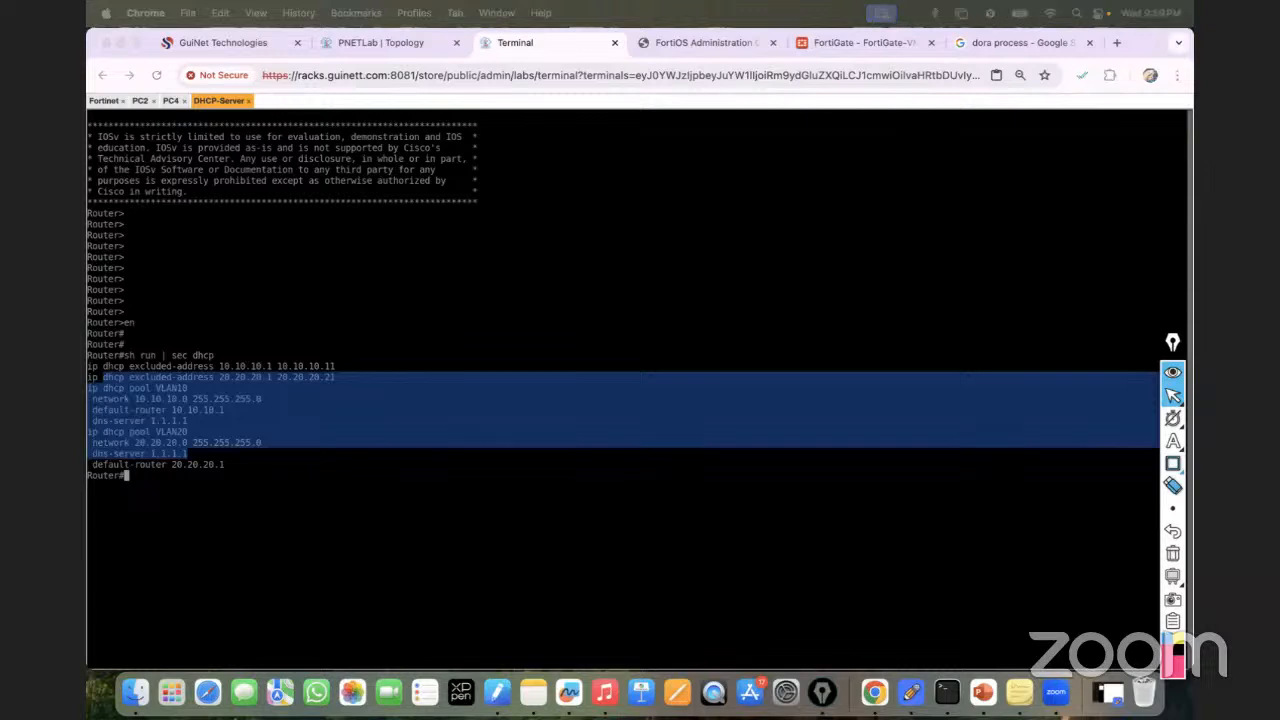
mouse_move(1173, 464)
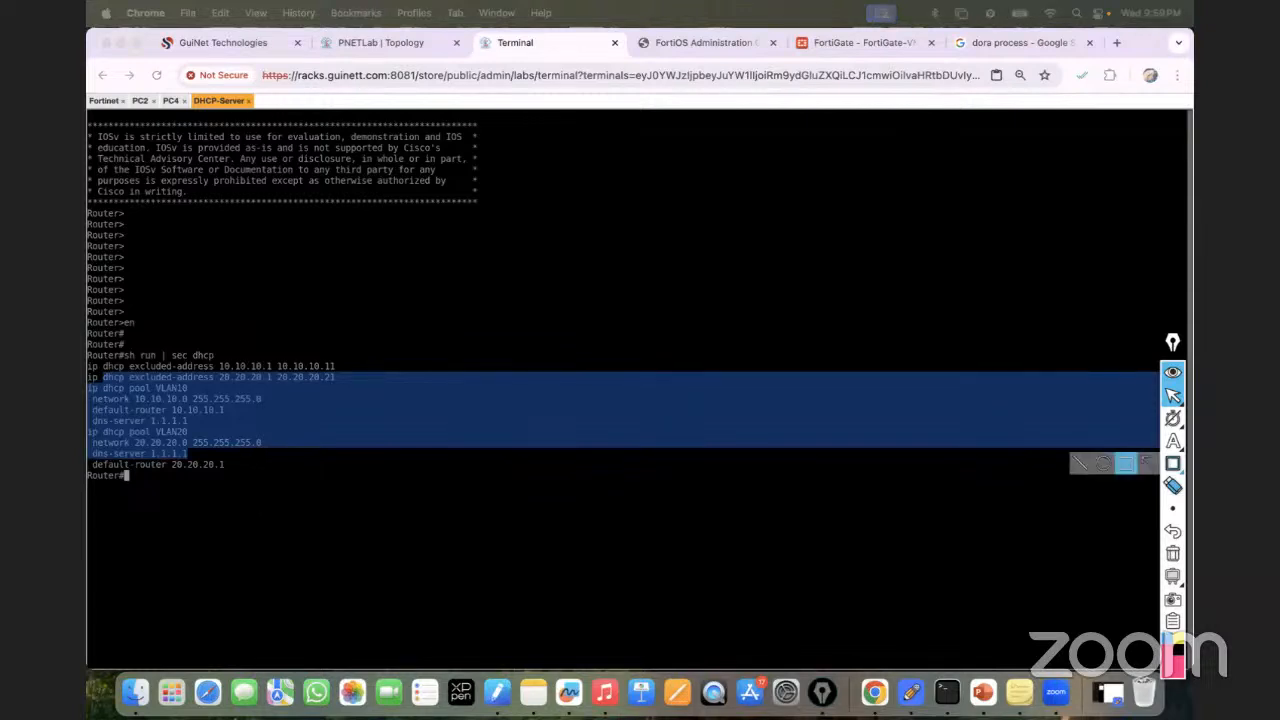
Under Network > Interfaces, expand port2 to show VLAN10 and VLAN20, and edit VLAN10.
left_click(819, 40)
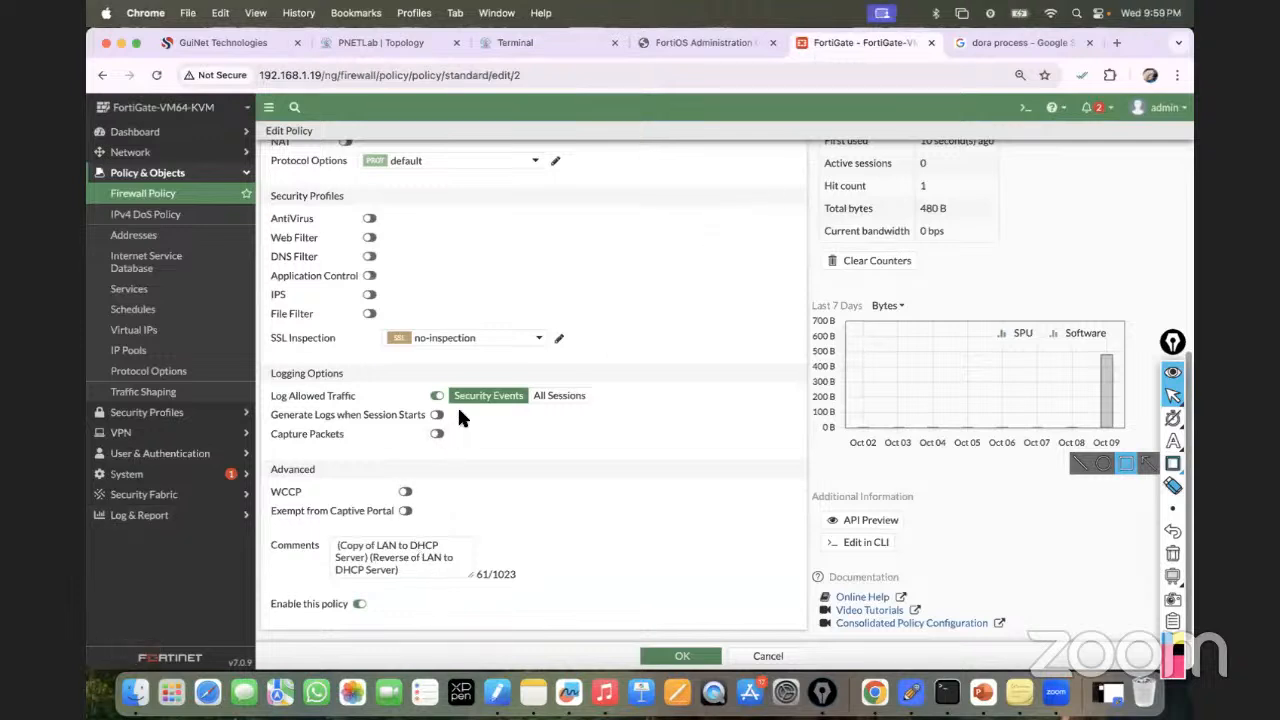
scroll(512, 287, "up", 5)
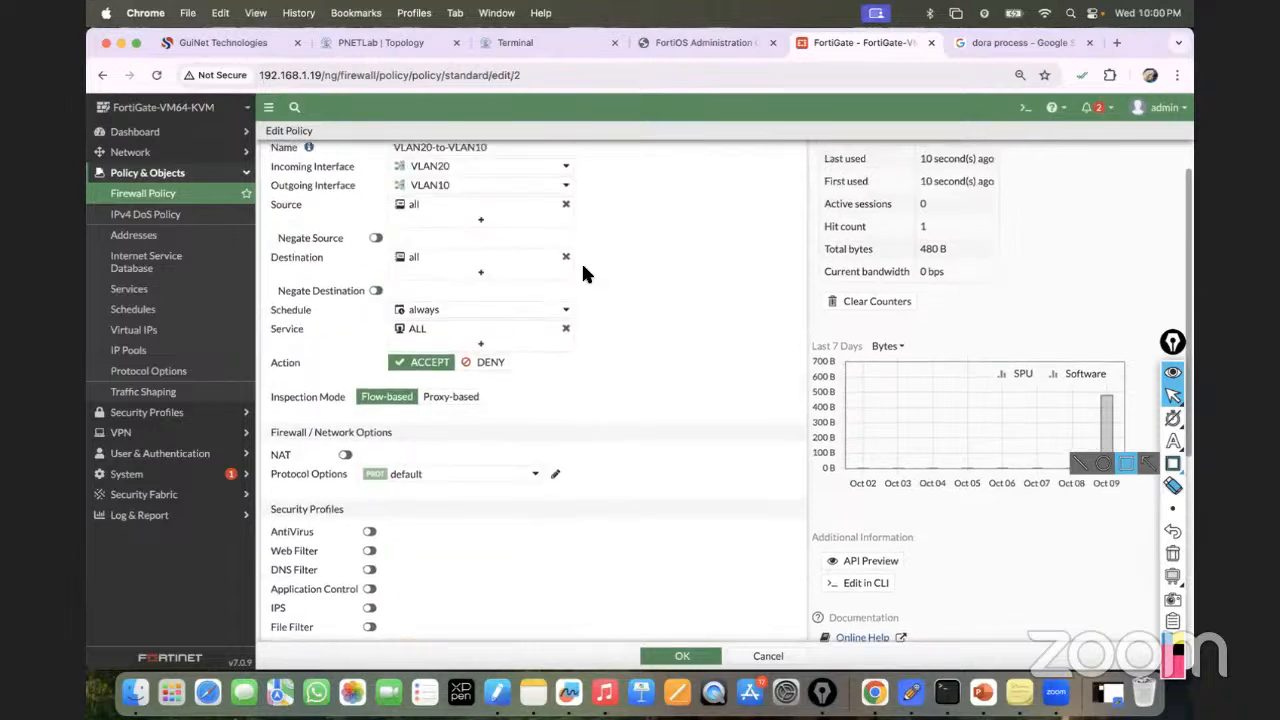
scroll(560, 300, "up", 2)
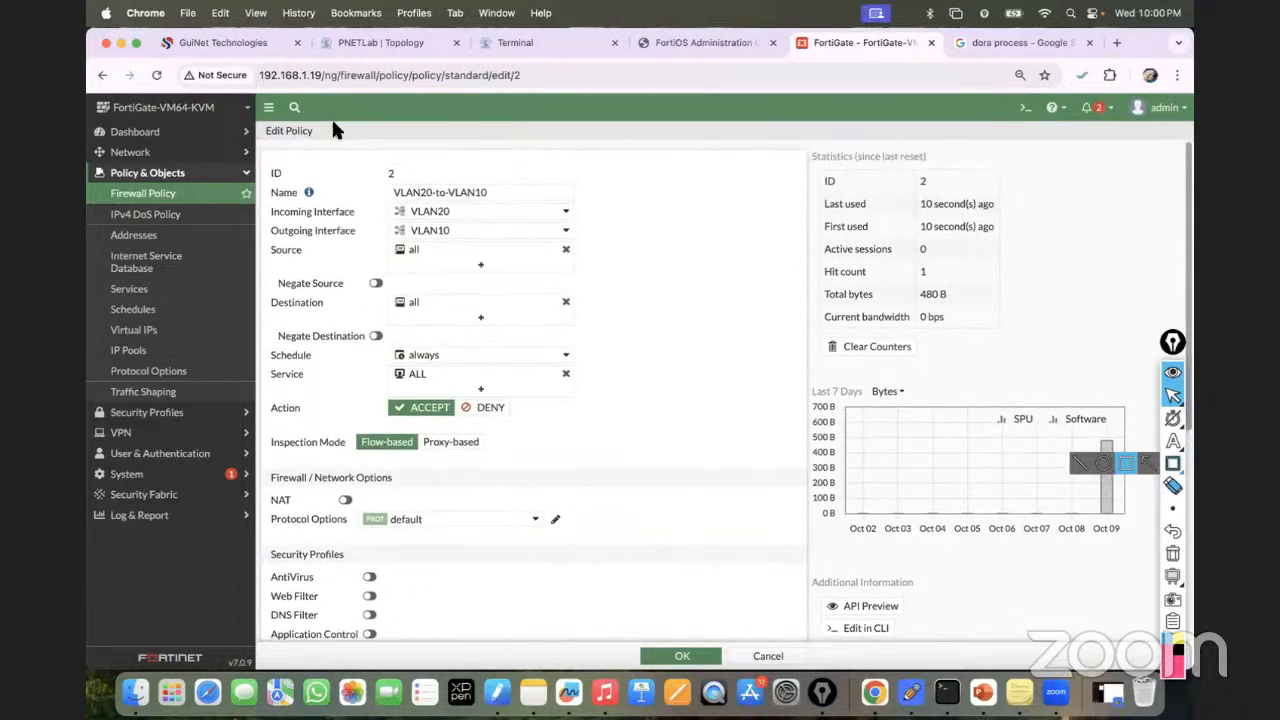
left_click(134, 158)
left_click(142, 176)
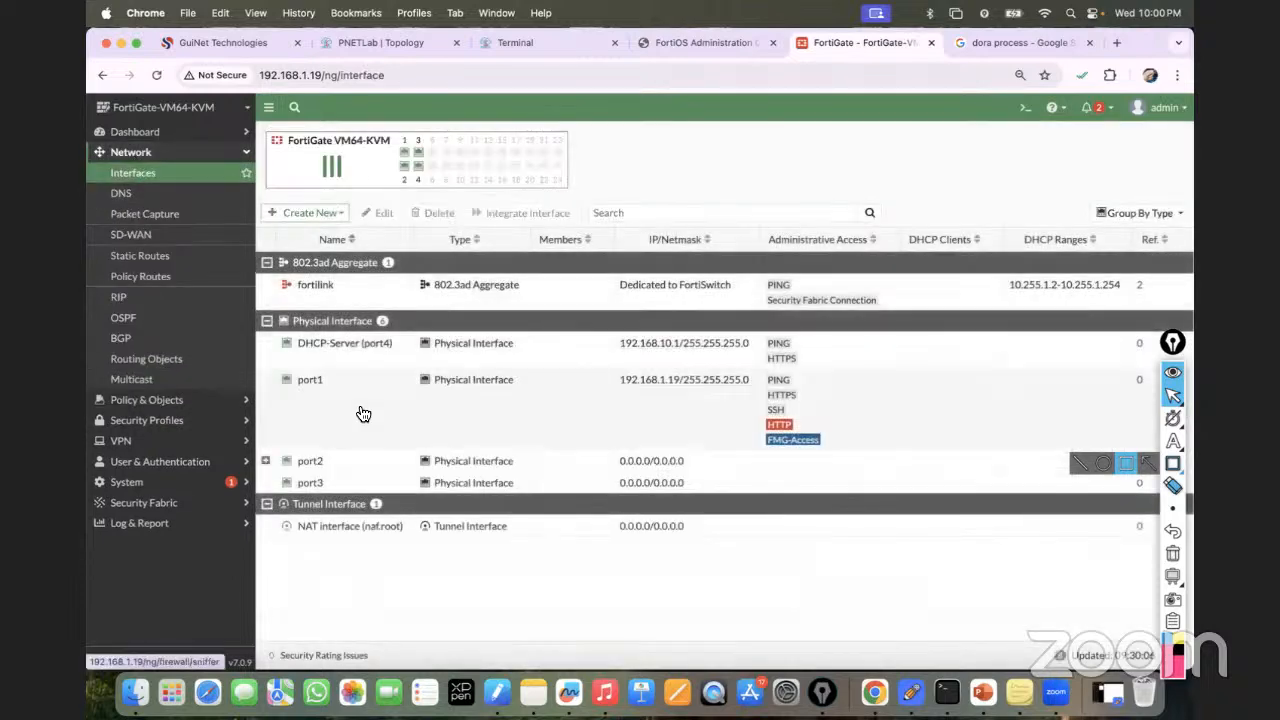
left_click(308, 461)
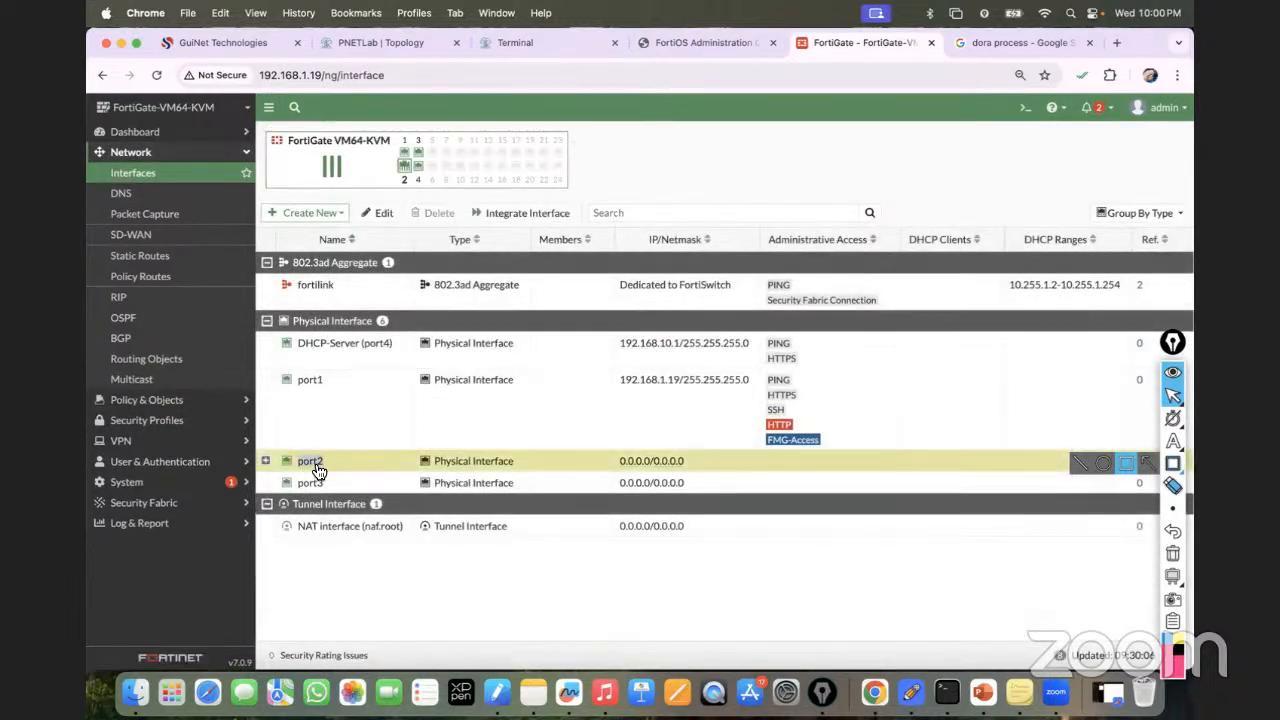
double_click(316, 468)
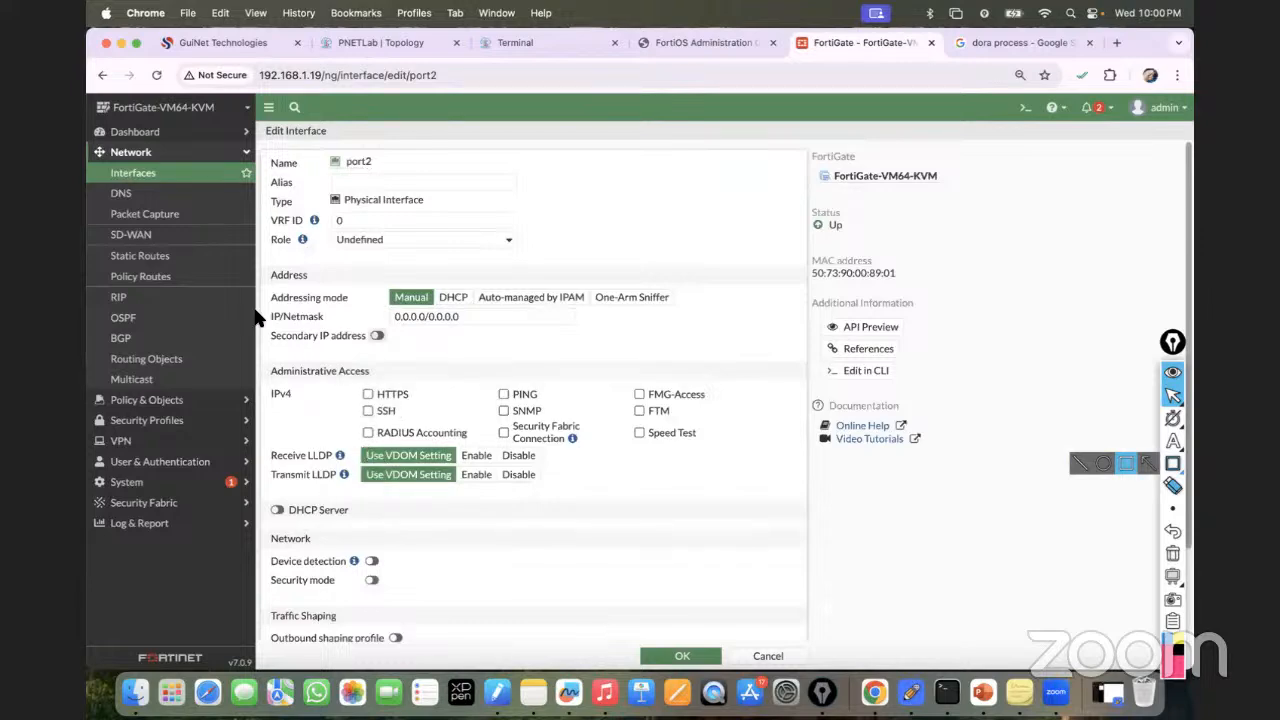
left_click(140, 173)
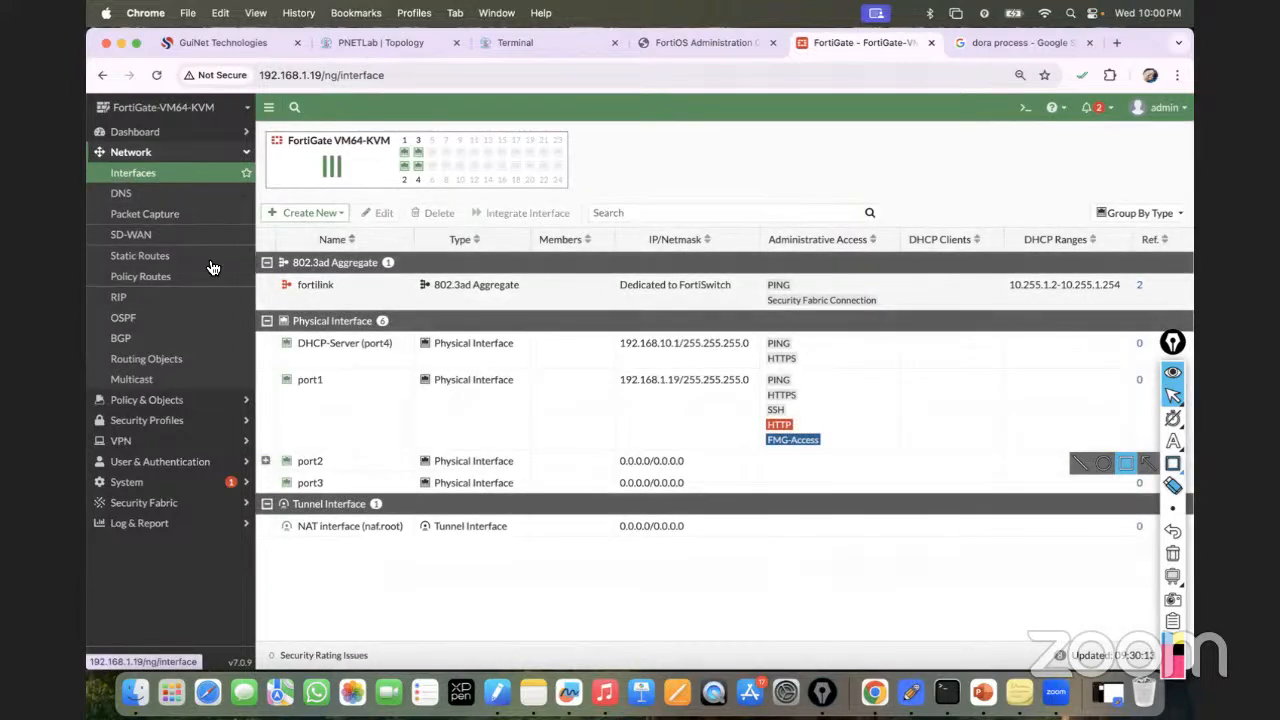
left_click(265, 460)
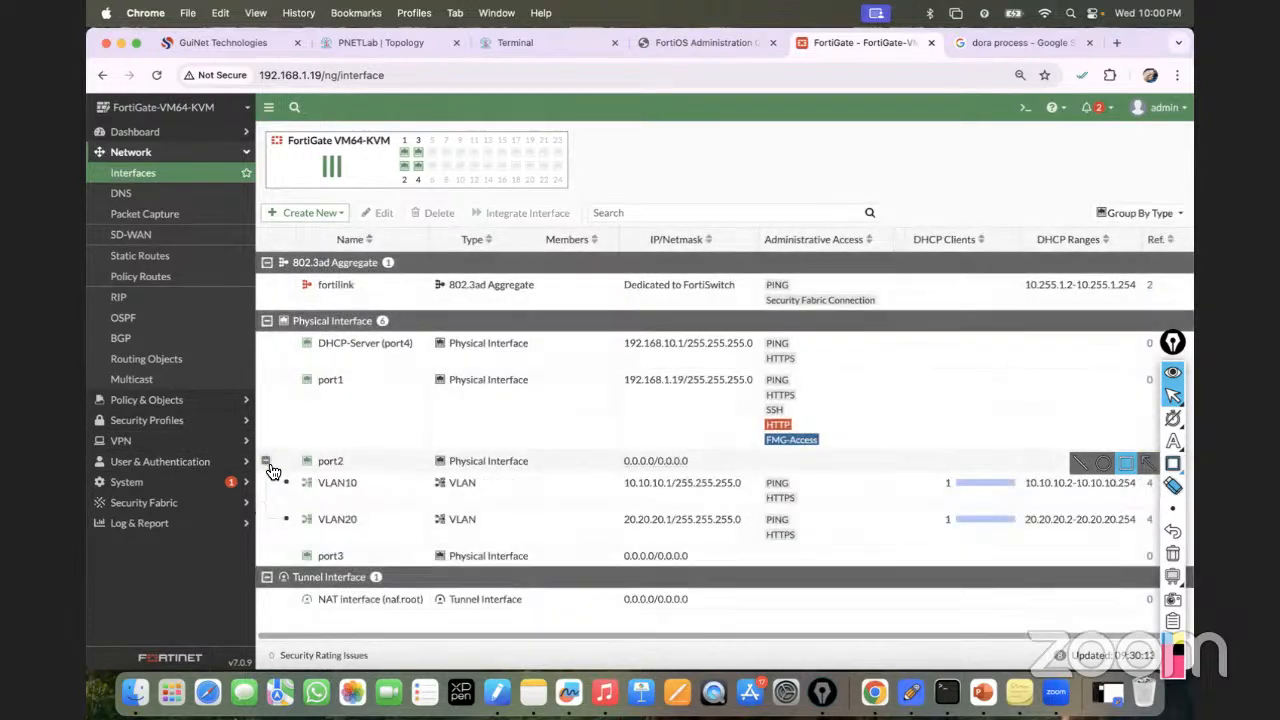
double_click(350, 488)
Switch VLAN10's advanced DHCP mode to Relay with DHCP server IP 192.168.10.10.
scroll(397, 470, "down", 5)
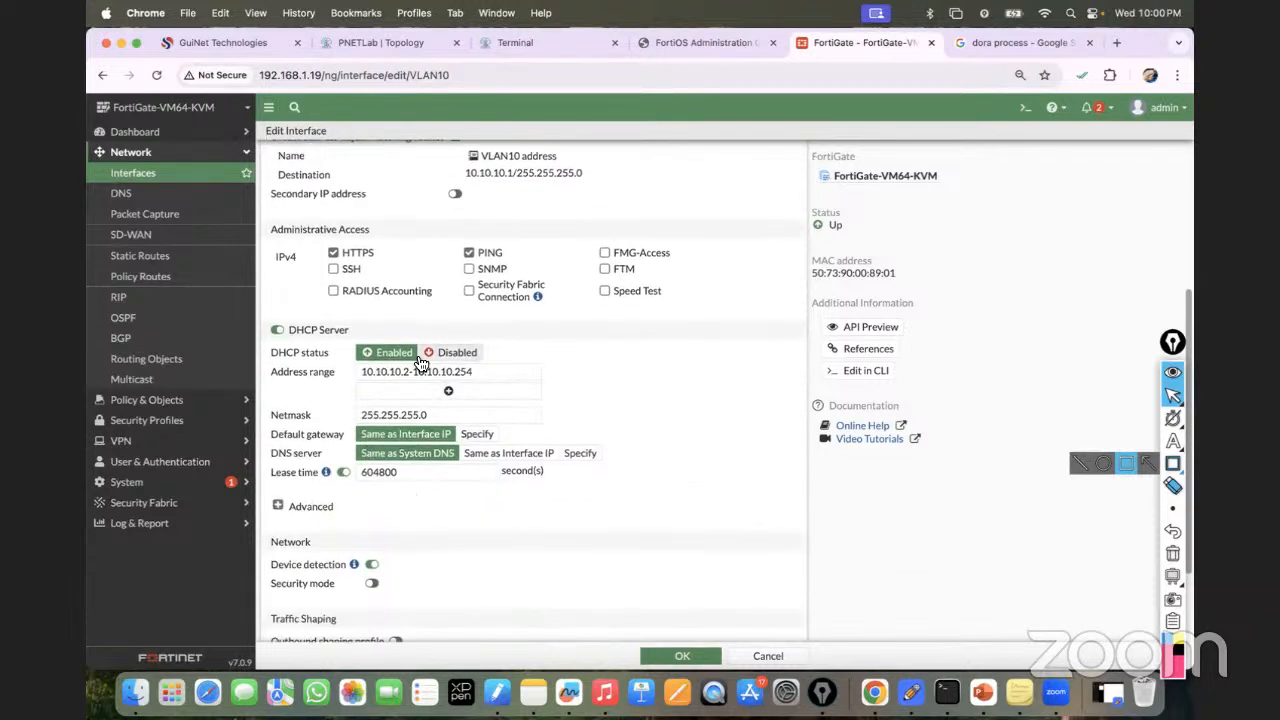
left_click(291, 507)
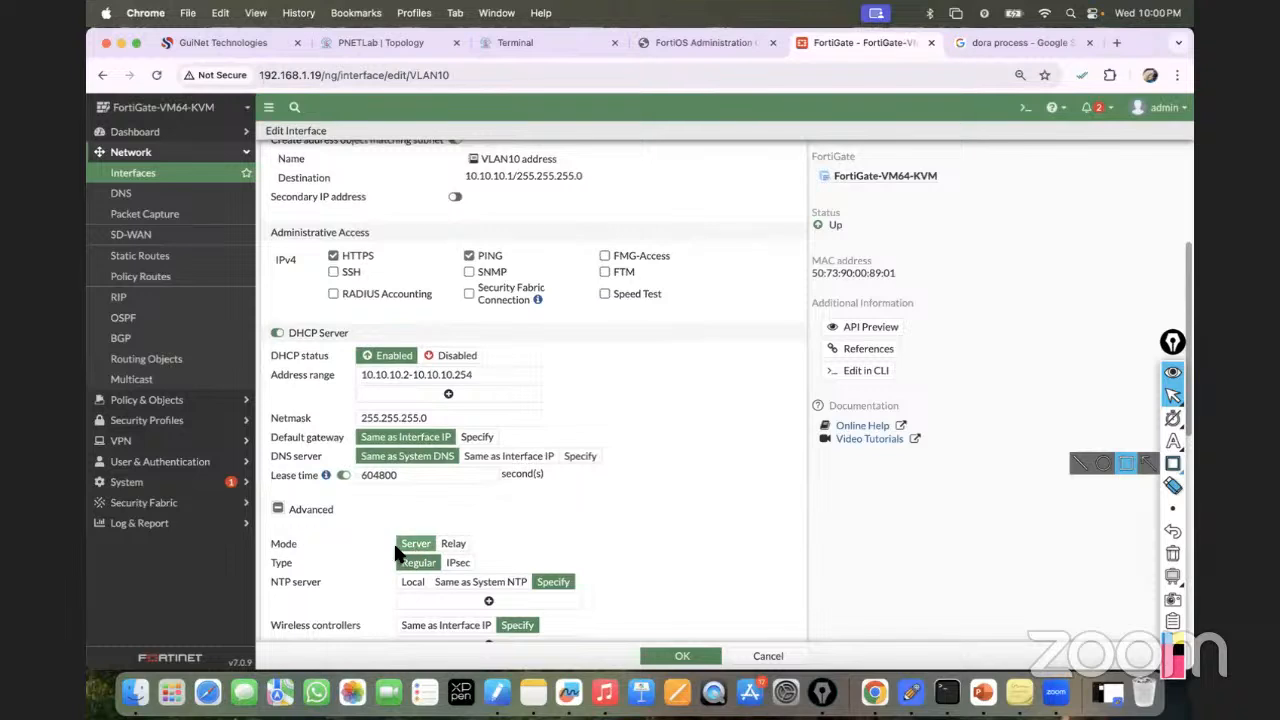
left_click(455, 546)
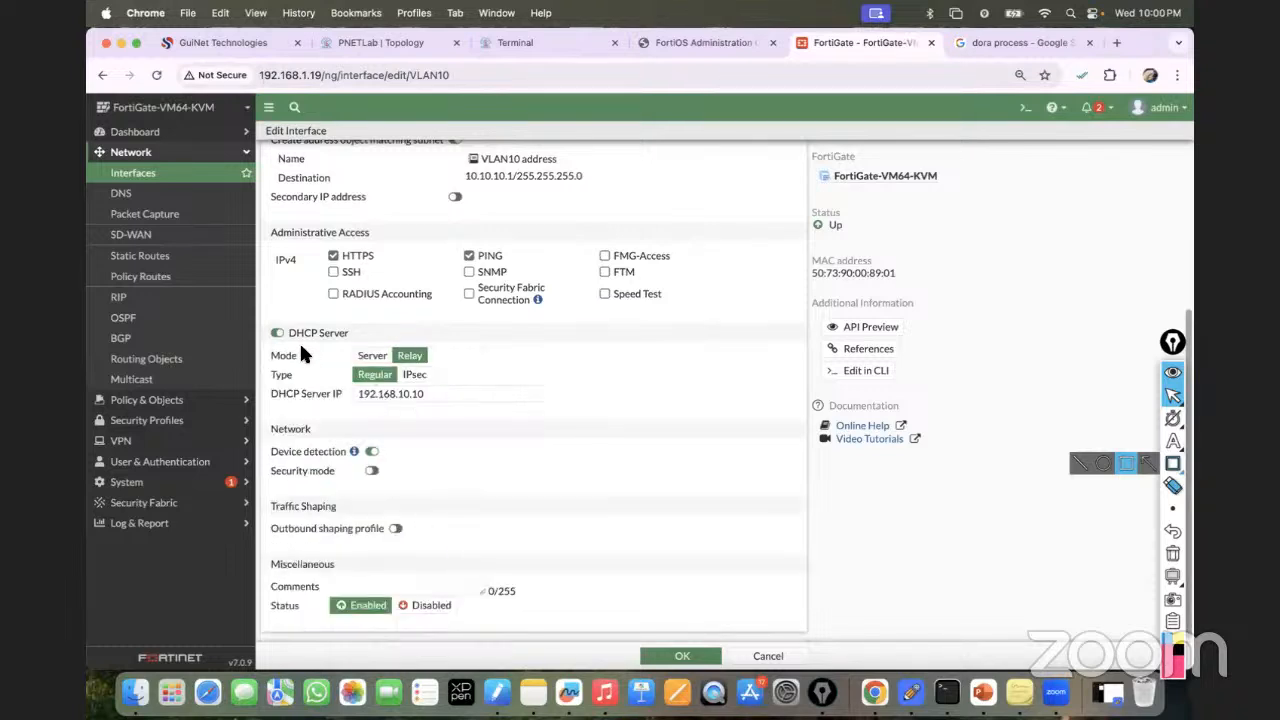
left_click(361, 361)
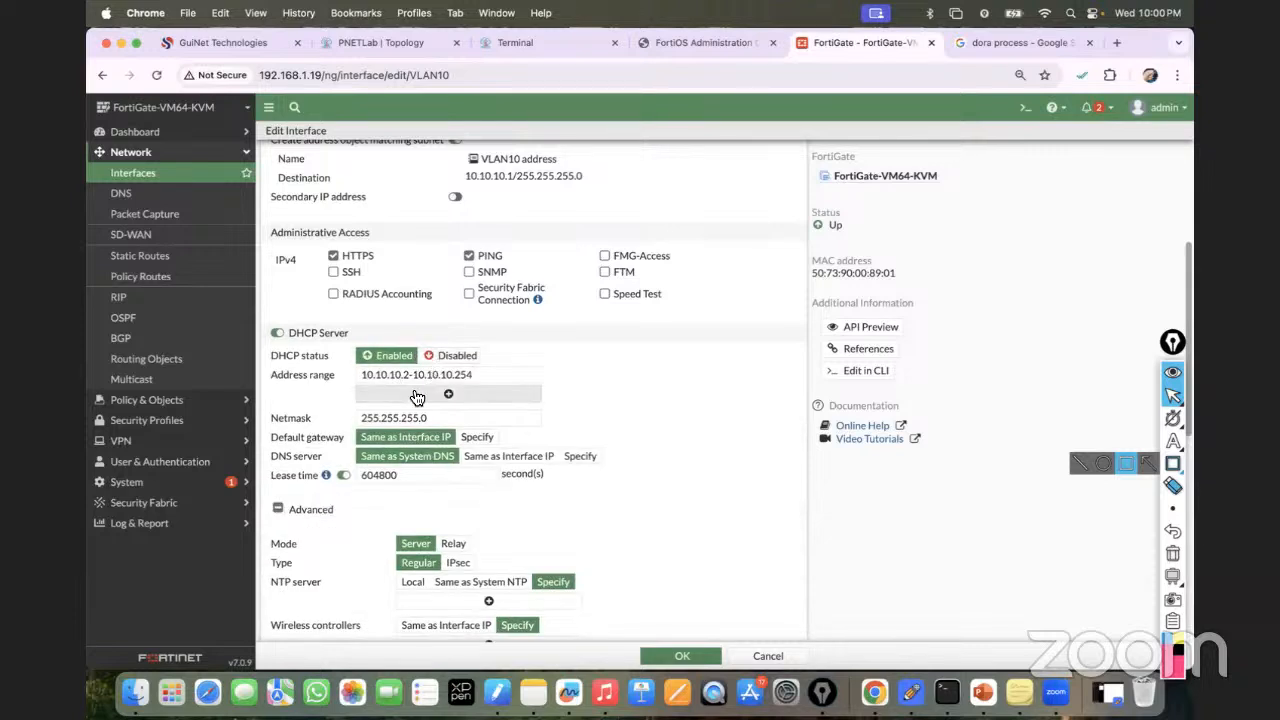
left_click(455, 543)
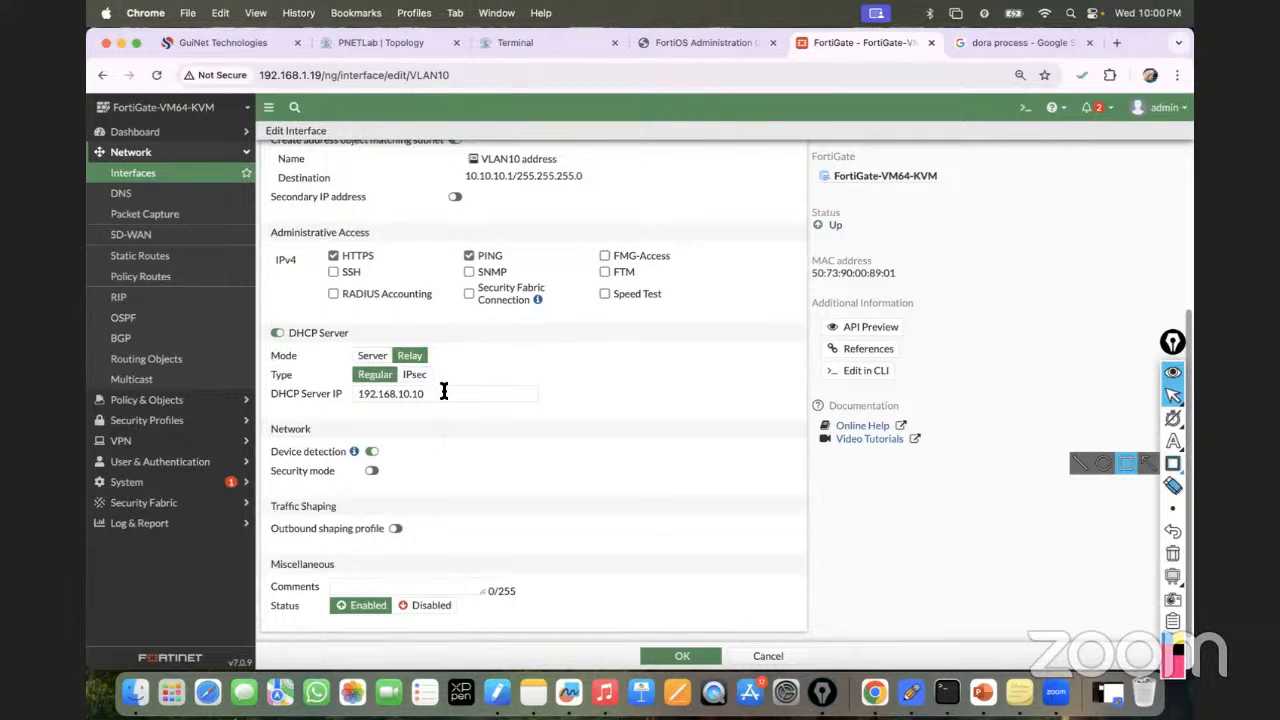
left_click_drag(428, 394, 344, 397)
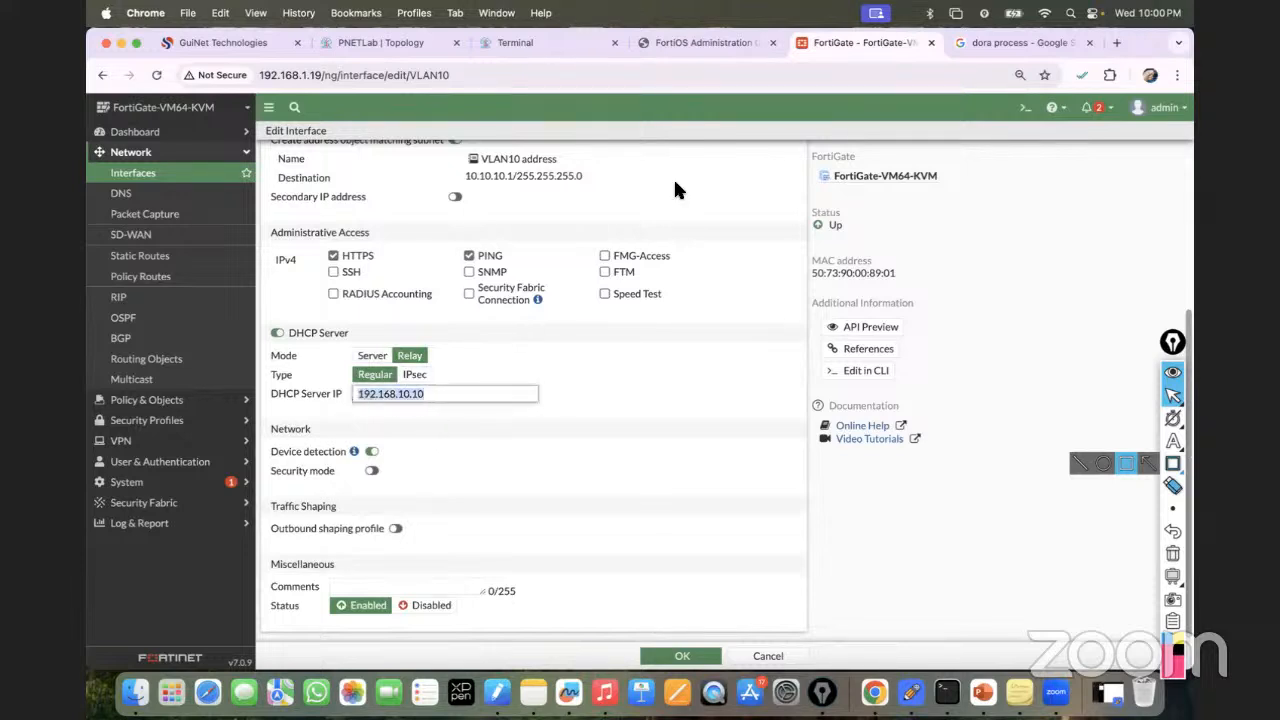
Run 'sh ip int bri' on the router, showing Gi0/0 up at 192.168.10.10.
left_click(514, 42)
type("sh ip int bri")
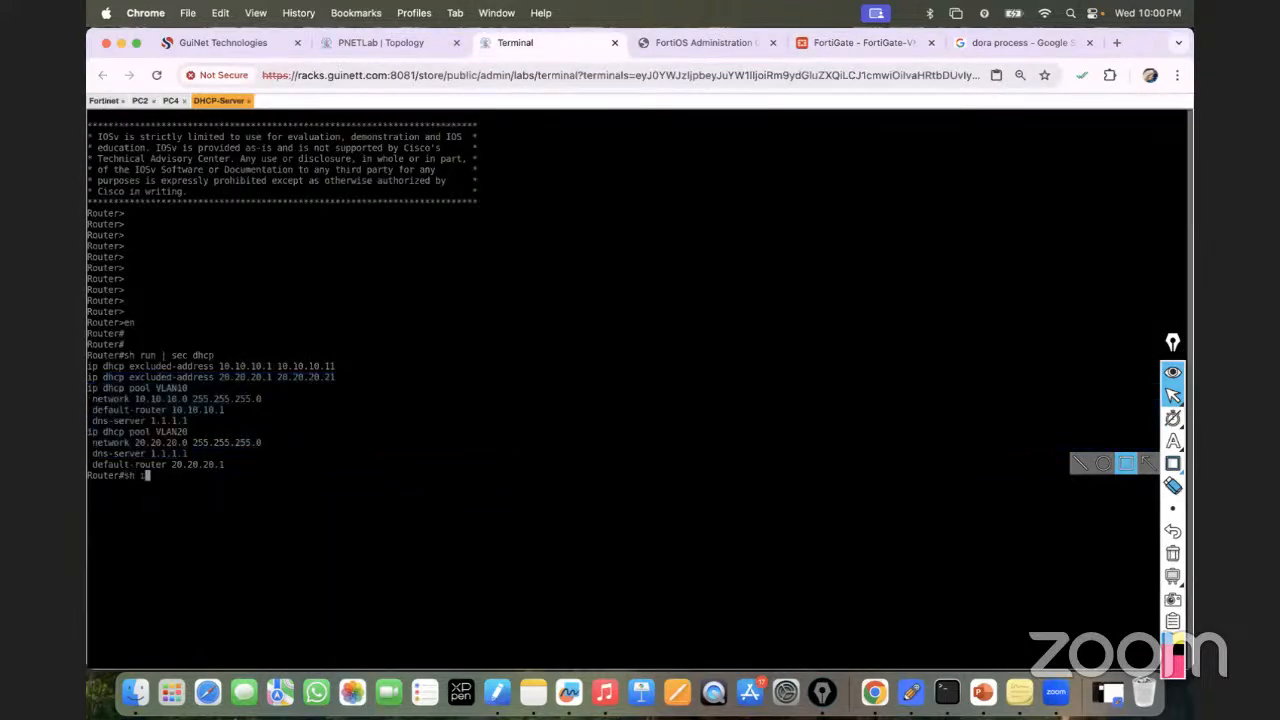
key("Tab")
key("Return")
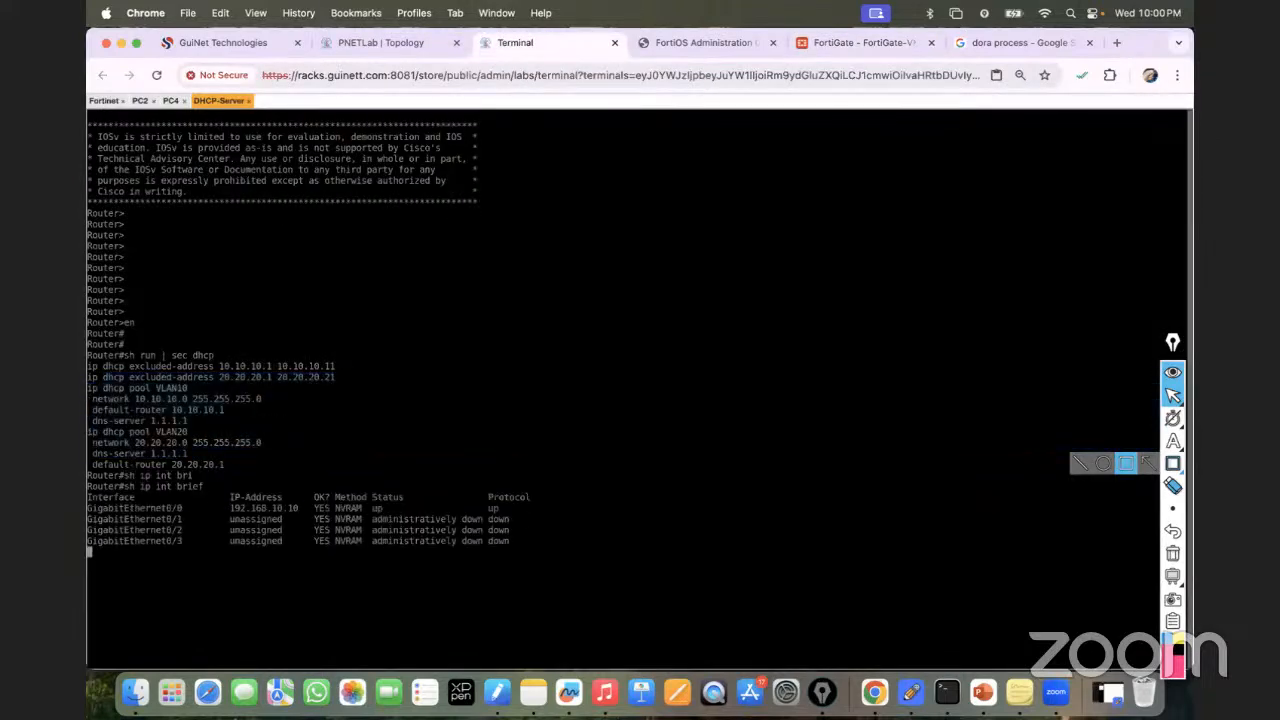
Run 'sh ip route' and highlight the default route via 192.168.10.1.
left_click(385, 40)
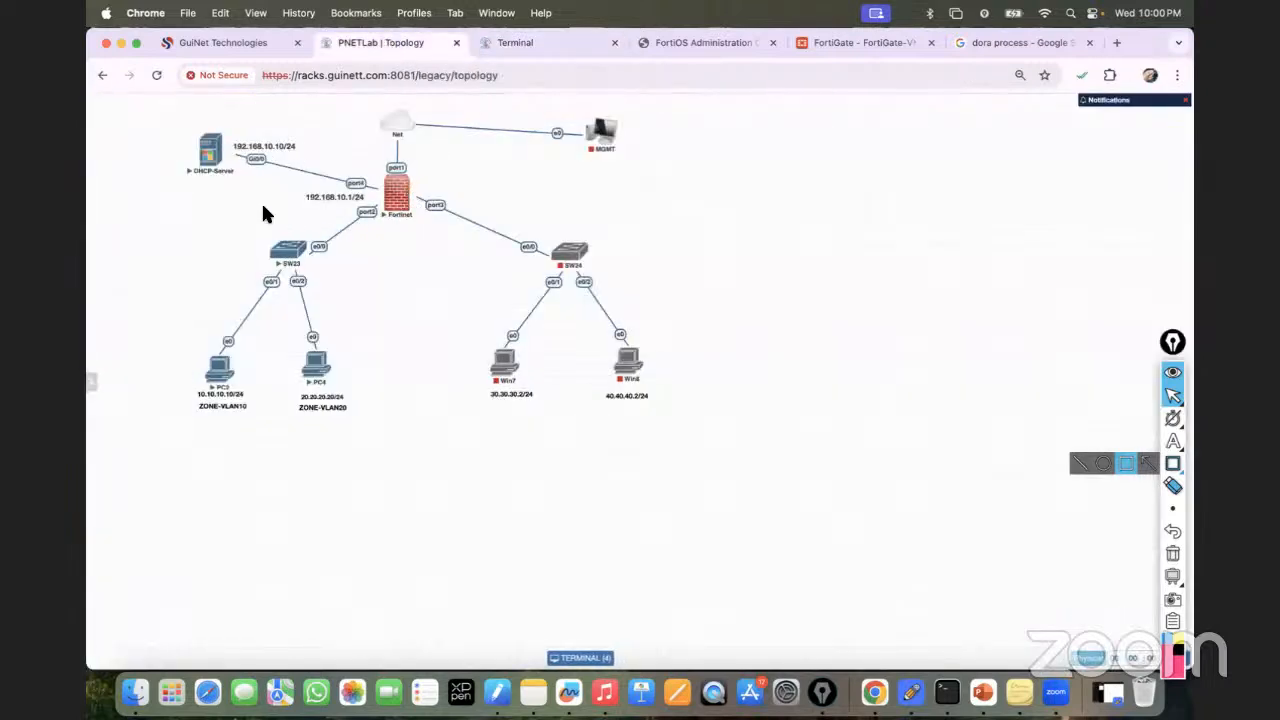
left_click(537, 40)
type("sh ip ro")
type("ute")
key("Return")
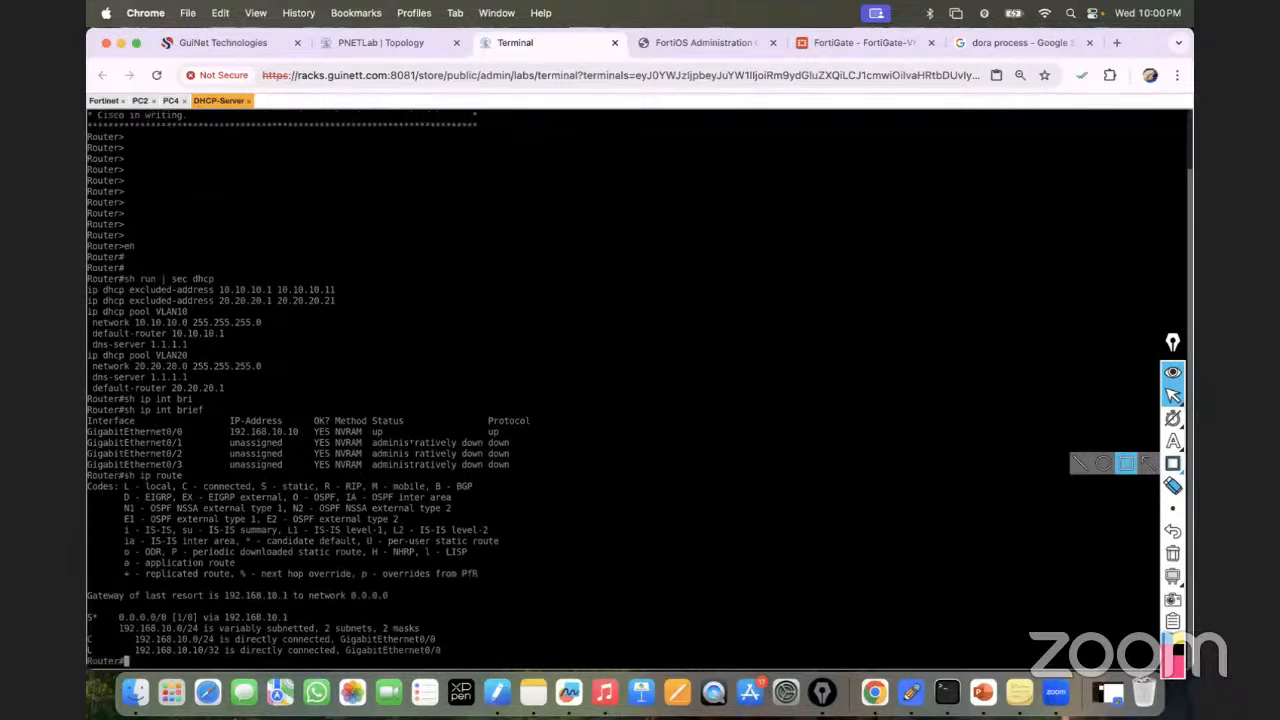
key("Return")
key("Return")
key("Return")
key("Return")
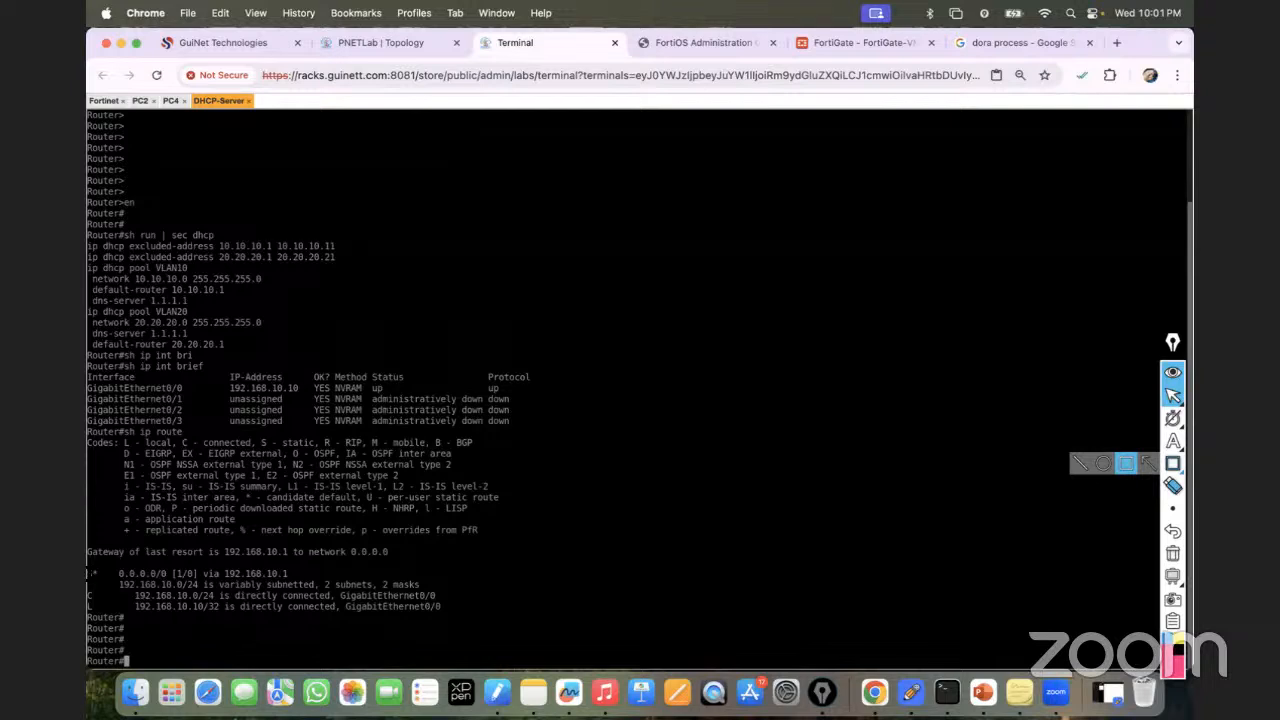
left_click_drag(88, 573, 293, 582)
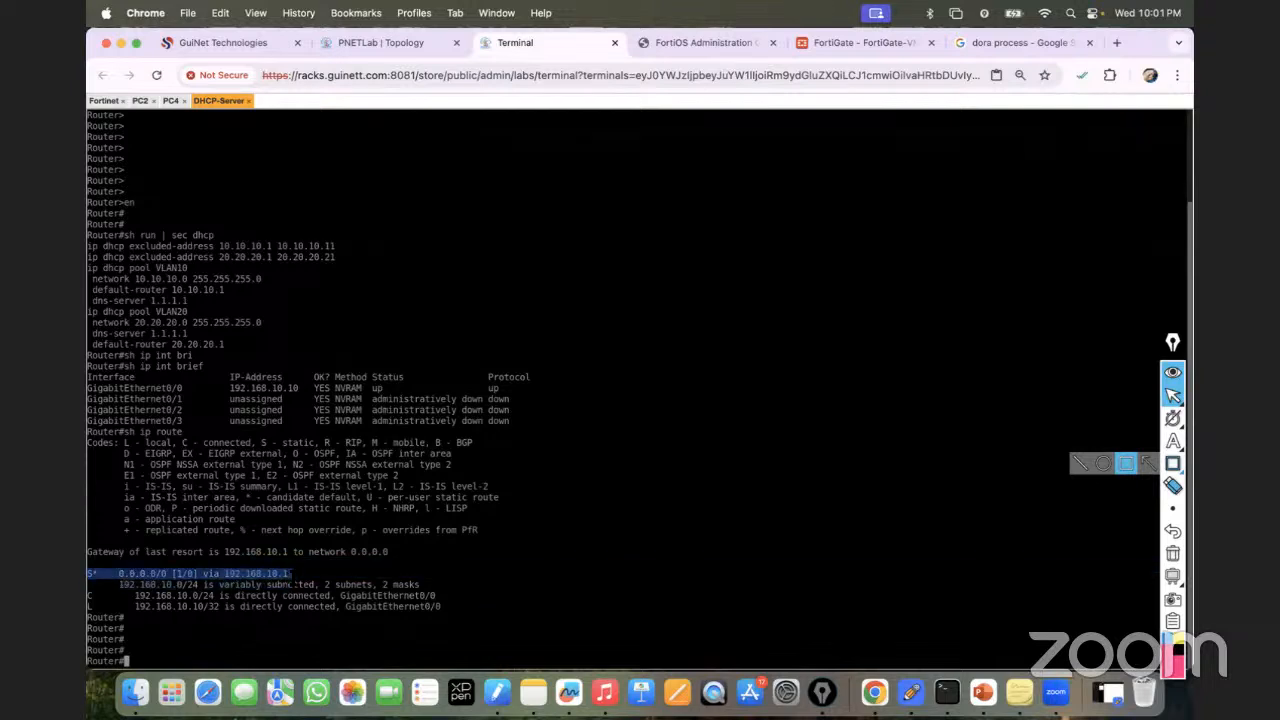
Highlight the router's DHCP pool, interface and routing output.
left_click(379, 40)
mouse_move(218, 163)
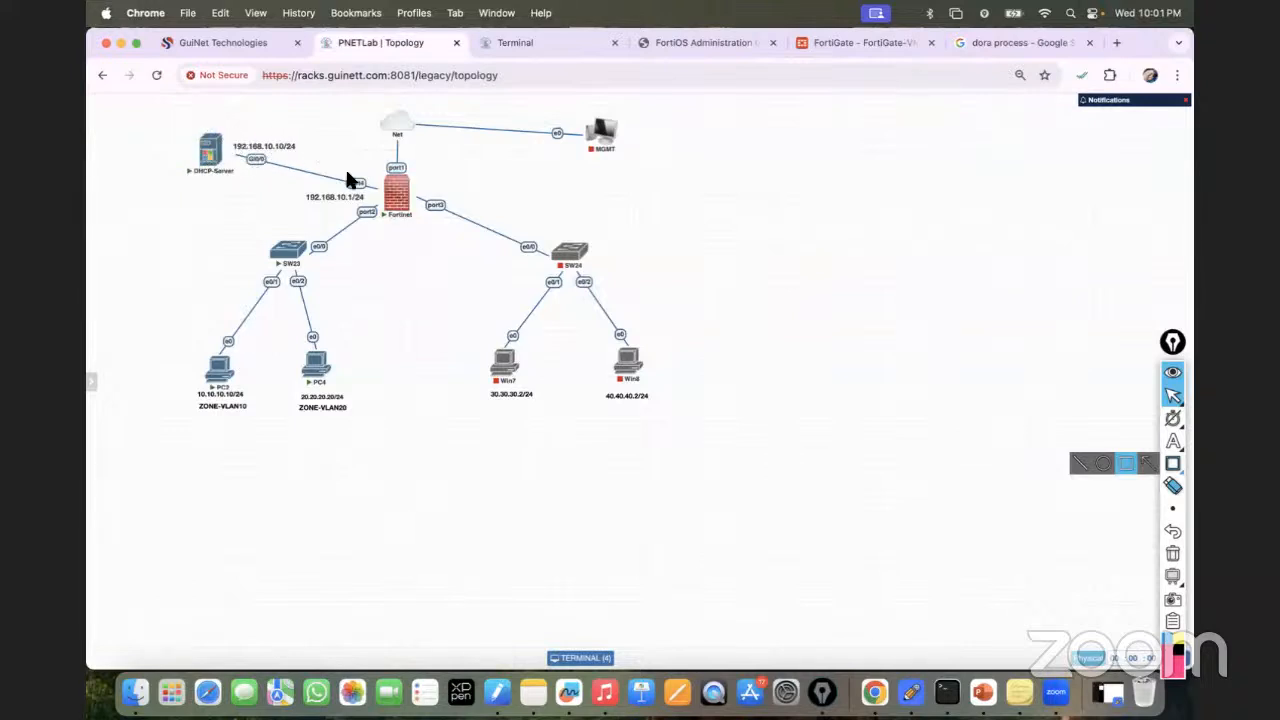
left_click(405, 200)
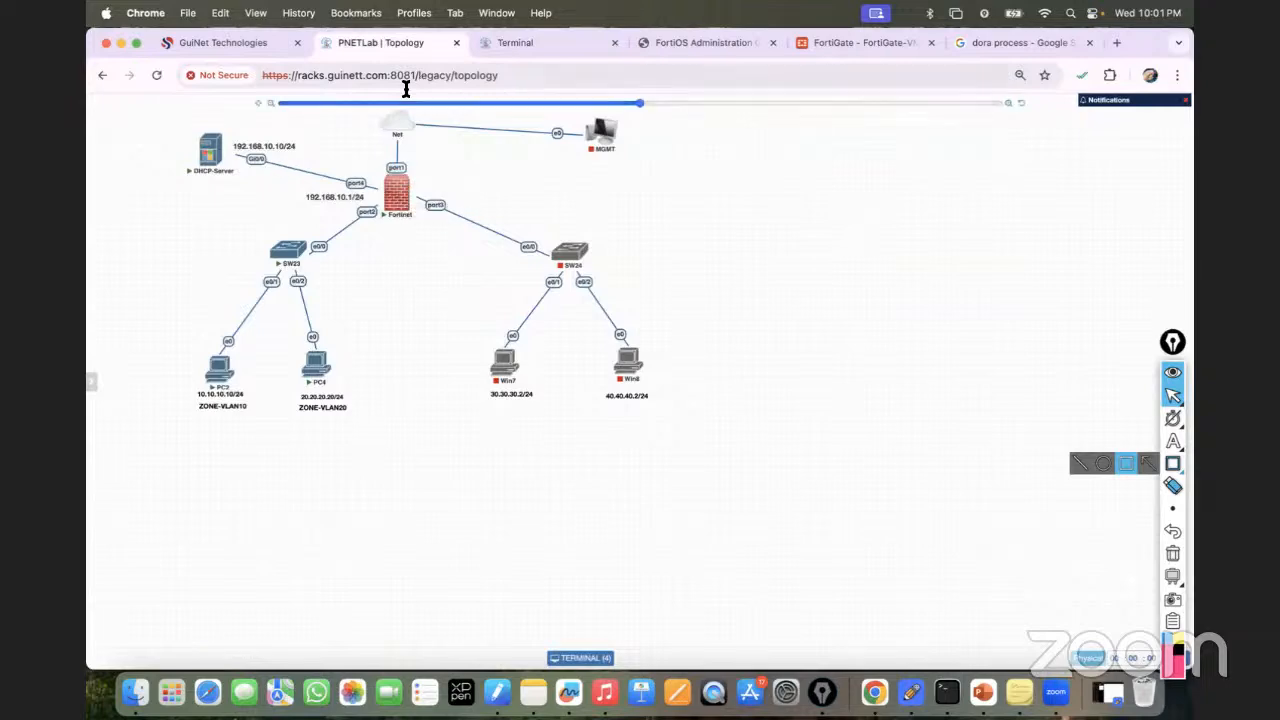
left_click(526, 42)
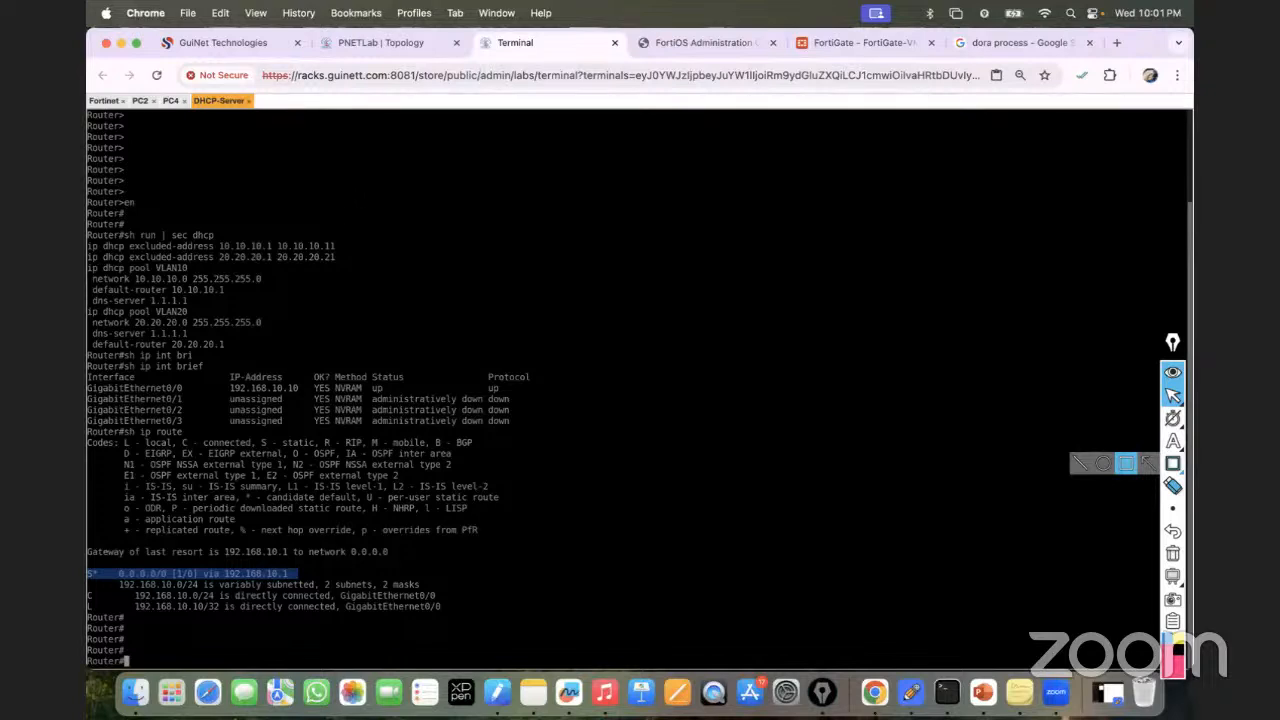
left_click_drag(88, 233, 256, 355)
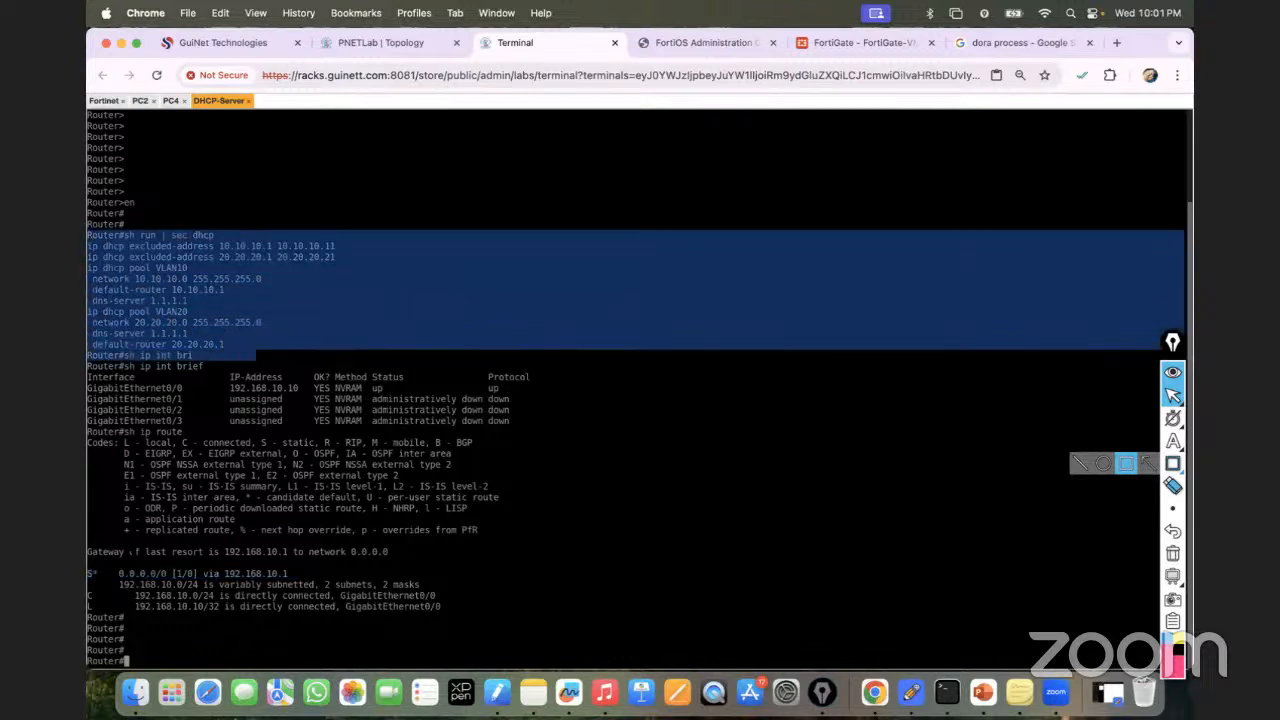
left_click_drag(88, 562, 248, 596)
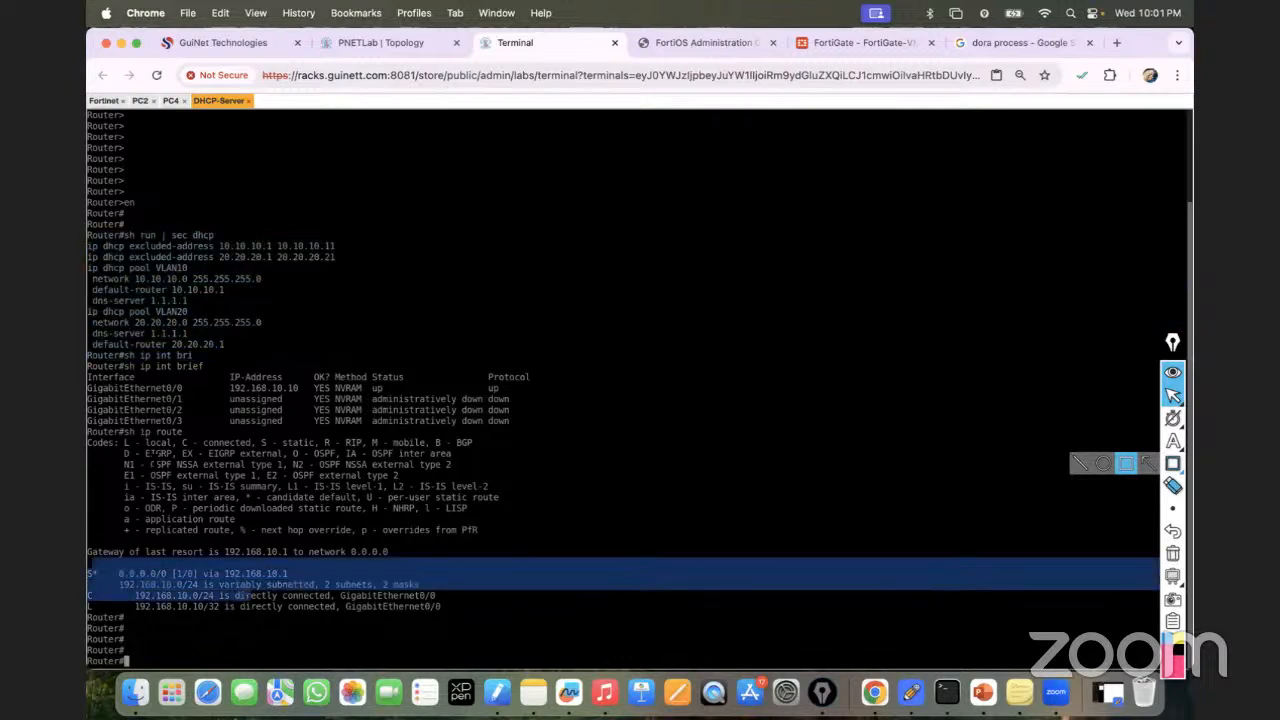
left_click_drag(87, 375, 432, 421)
left_click(140, 388)
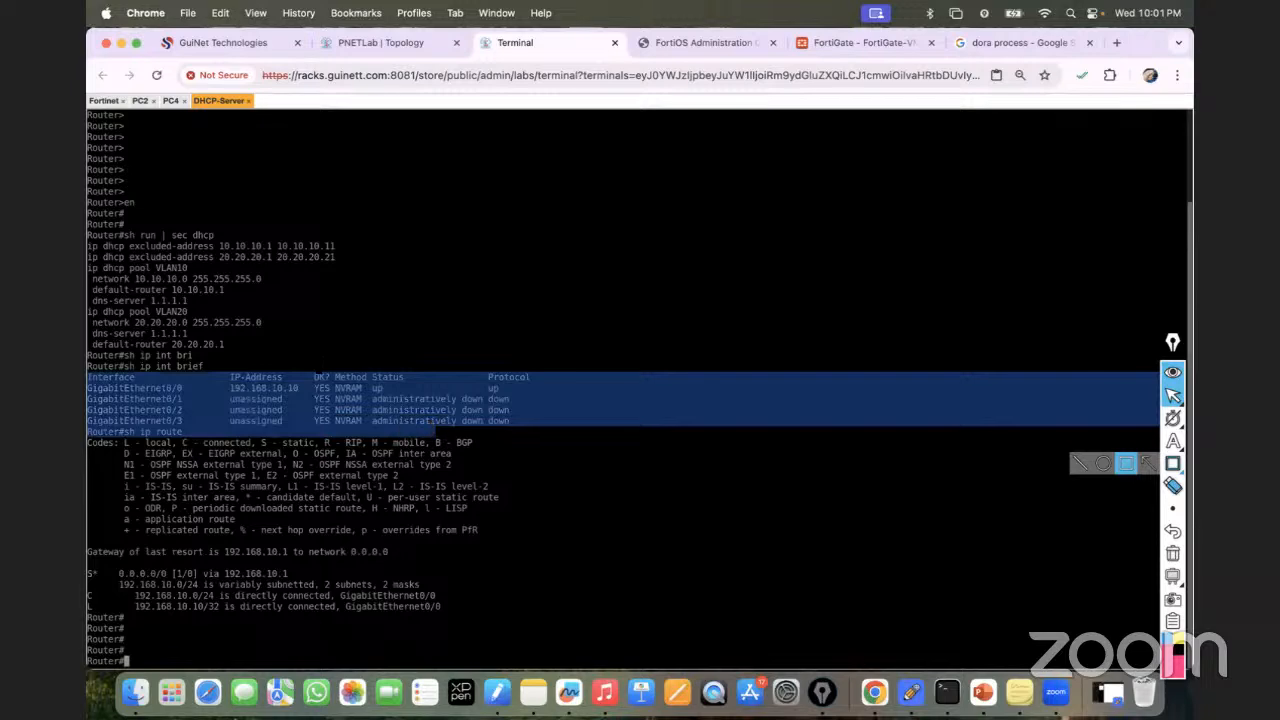
left_click(89, 236)
left_click_drag(89, 236, 483, 630)
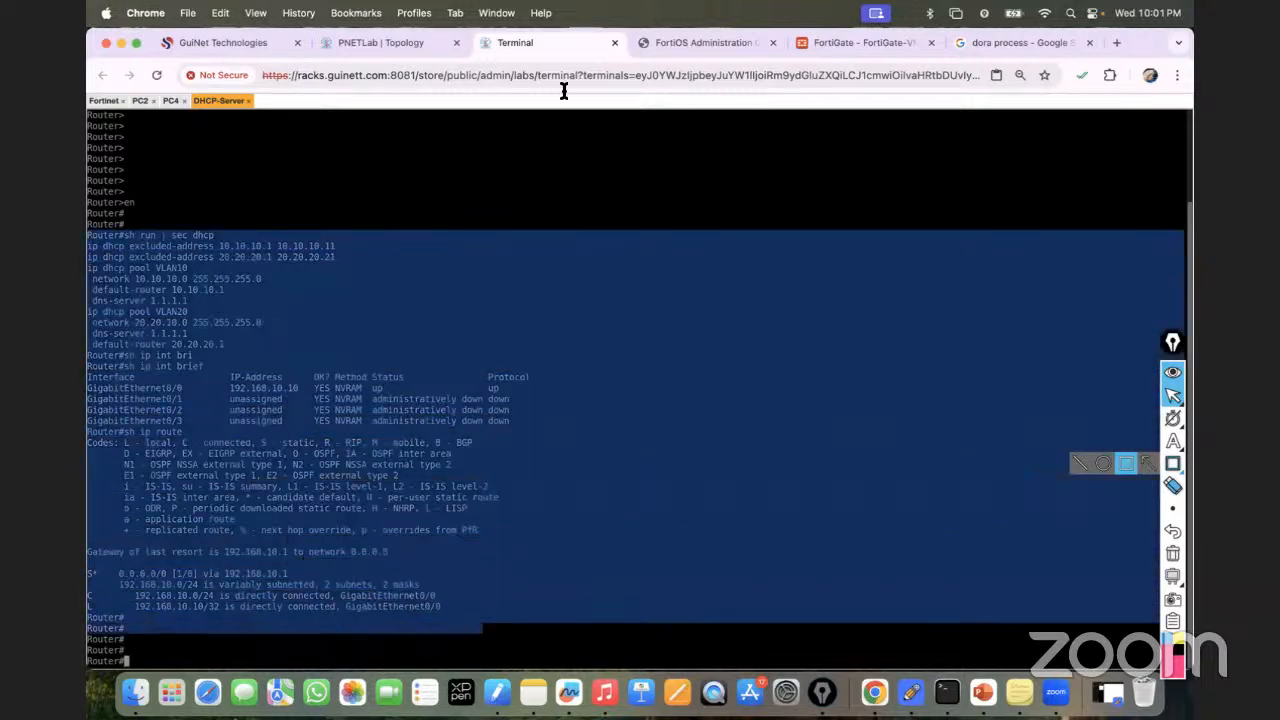
left_click(808, 42)
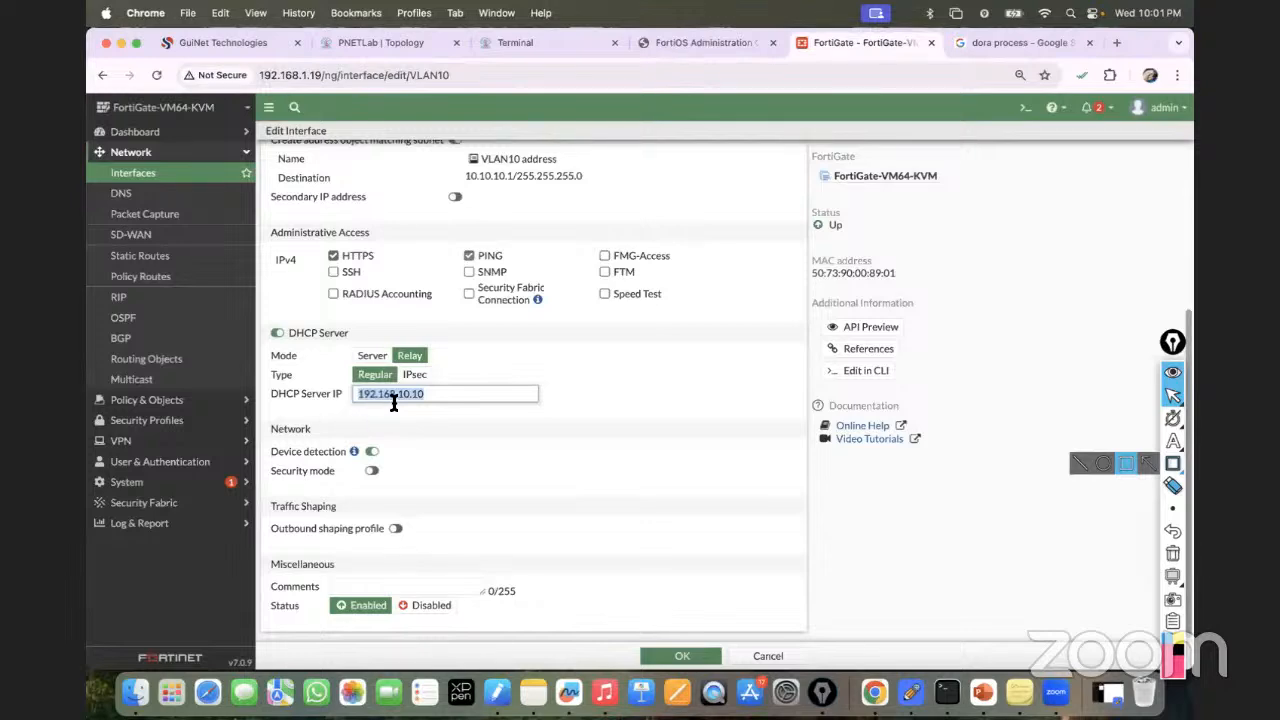
Save the VLAN10 interface's DHCP relay settings.
left_click(373, 42)
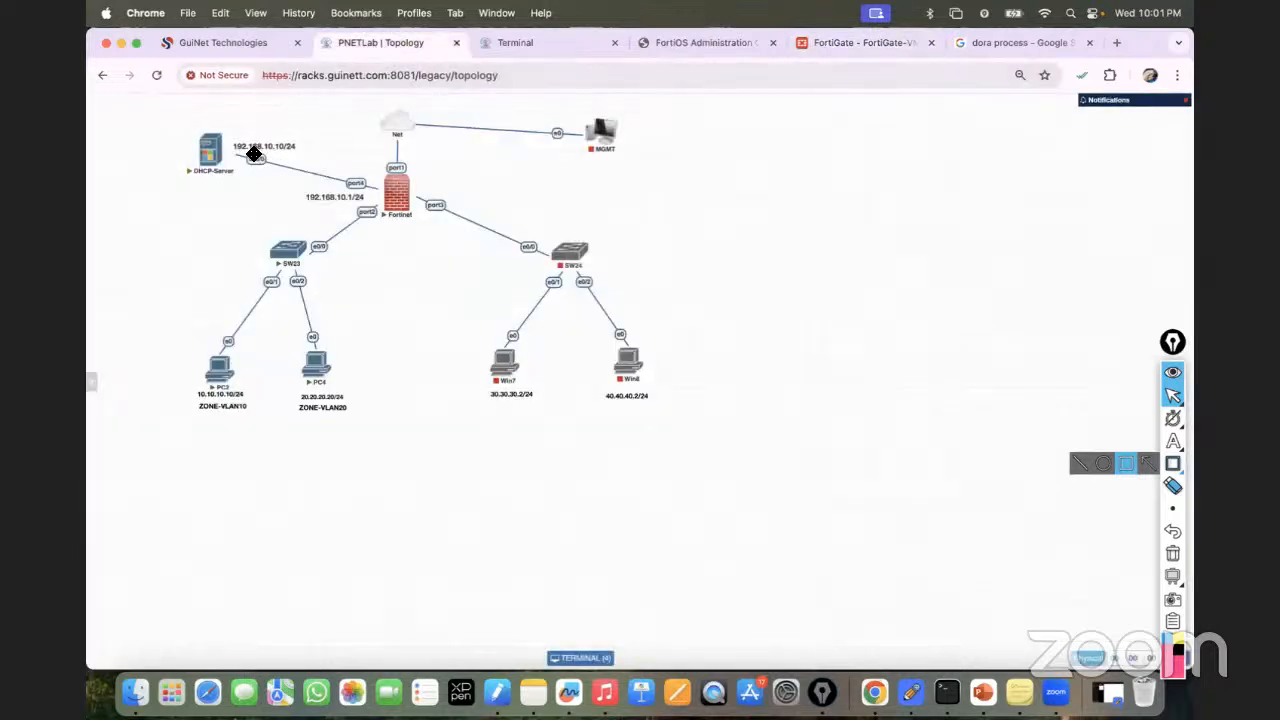
left_click(838, 44)
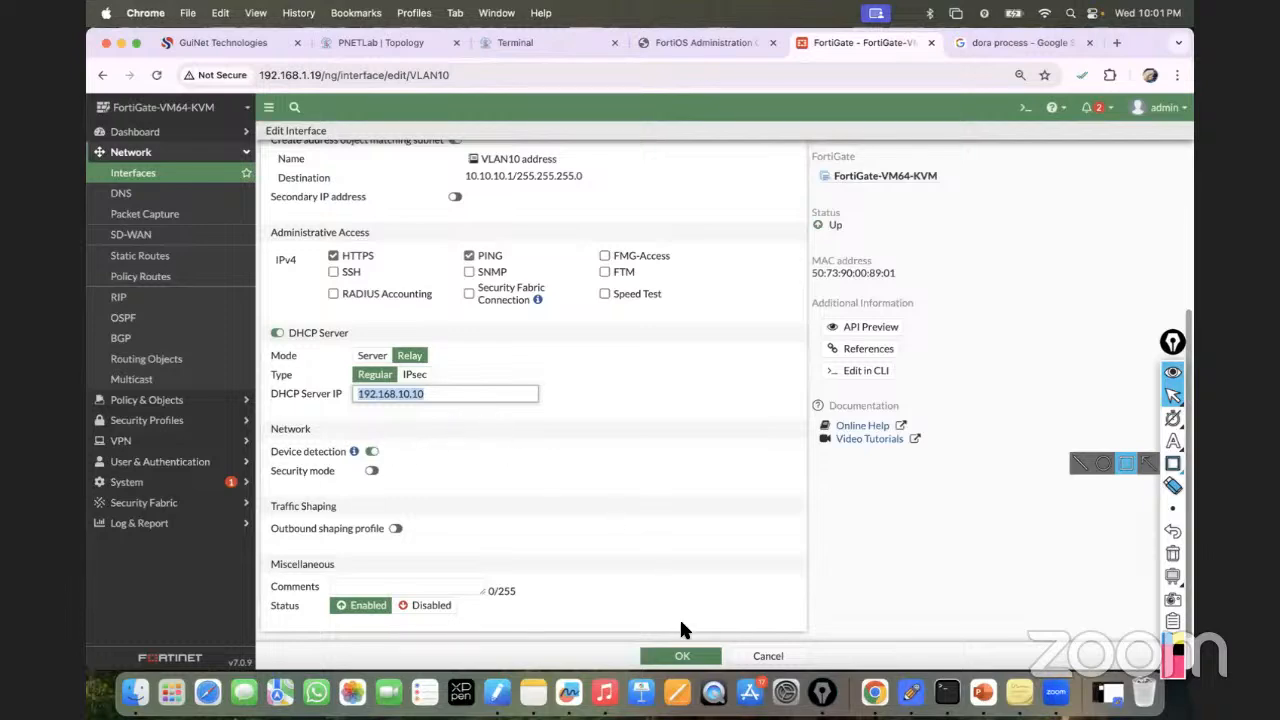
left_click(682, 656)
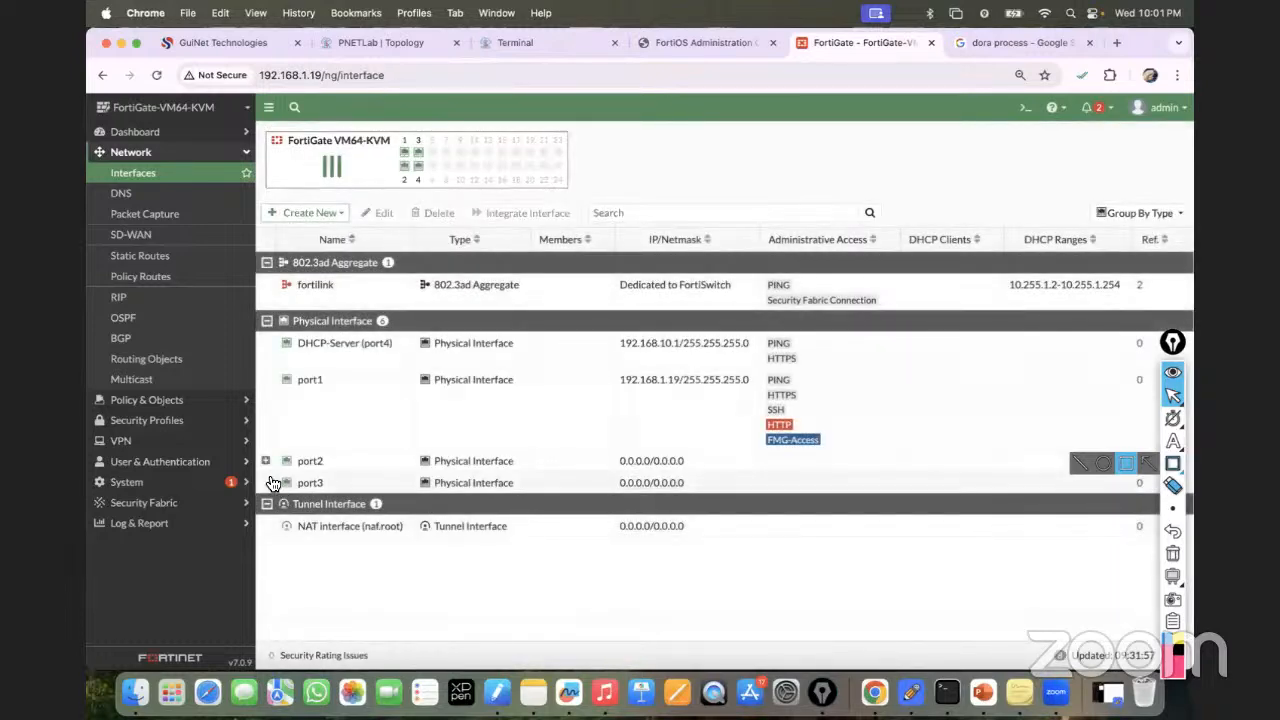
Set VLAN20 under port2 to DHCP relay mode with server 192.168.10.10, and save.
left_click(265, 460)
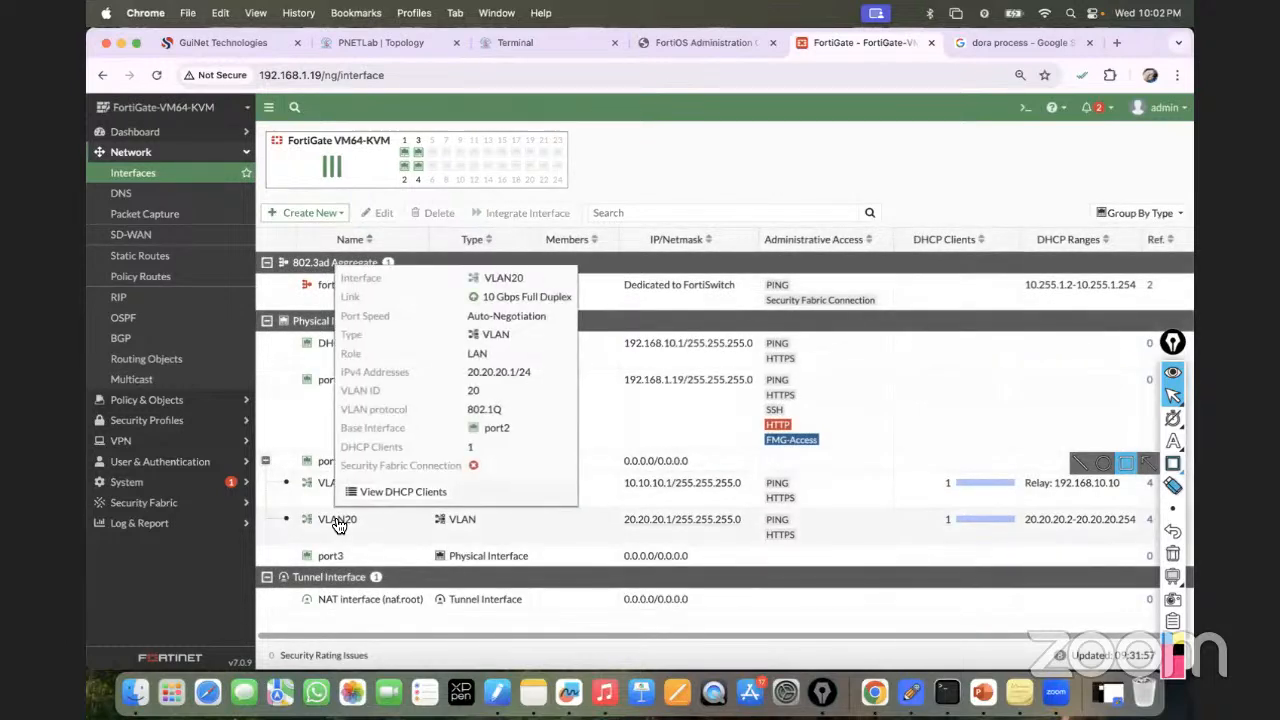
double_click(340, 523)
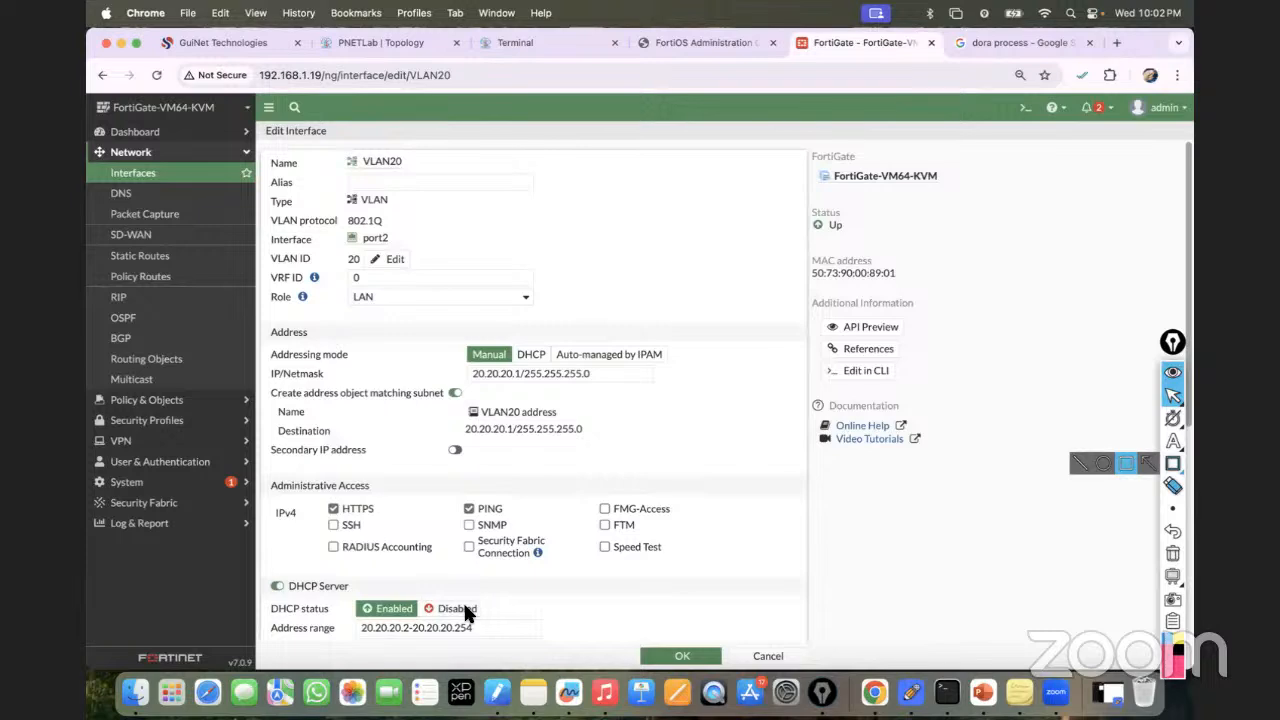
scroll(325, 597, "down", 5)
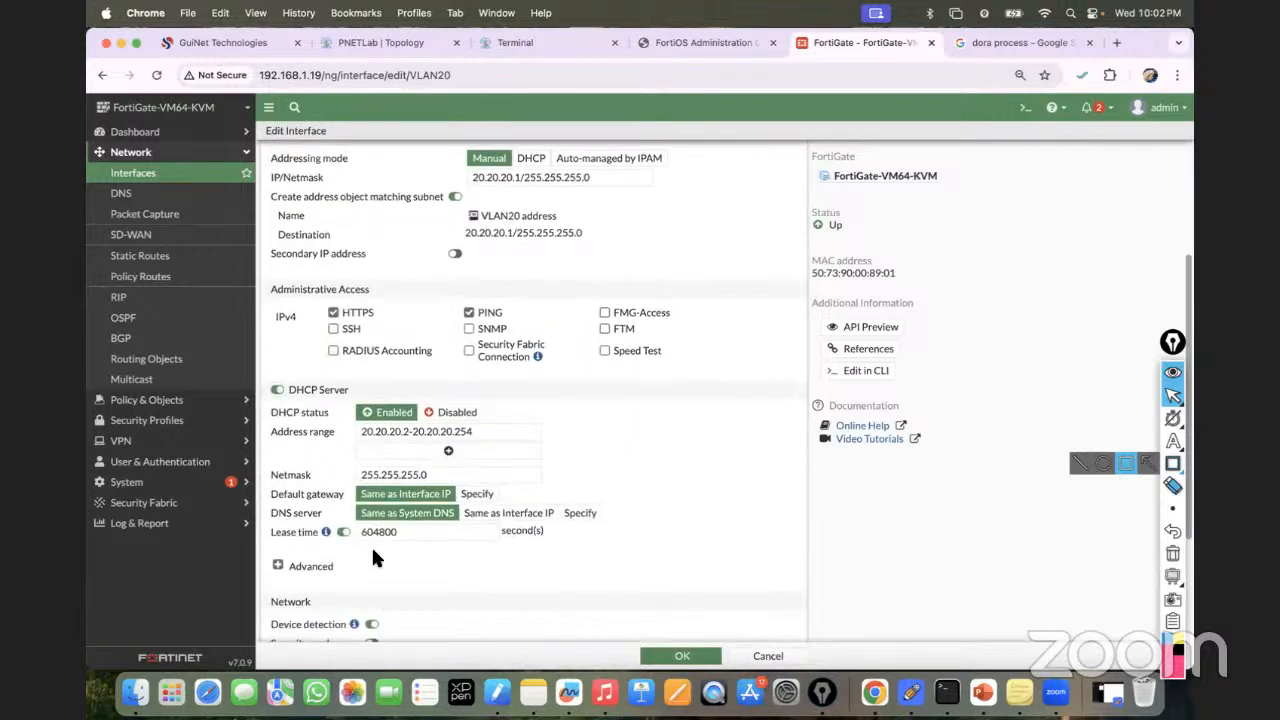
left_click(300, 564)
scroll(483, 553, "down", 1)
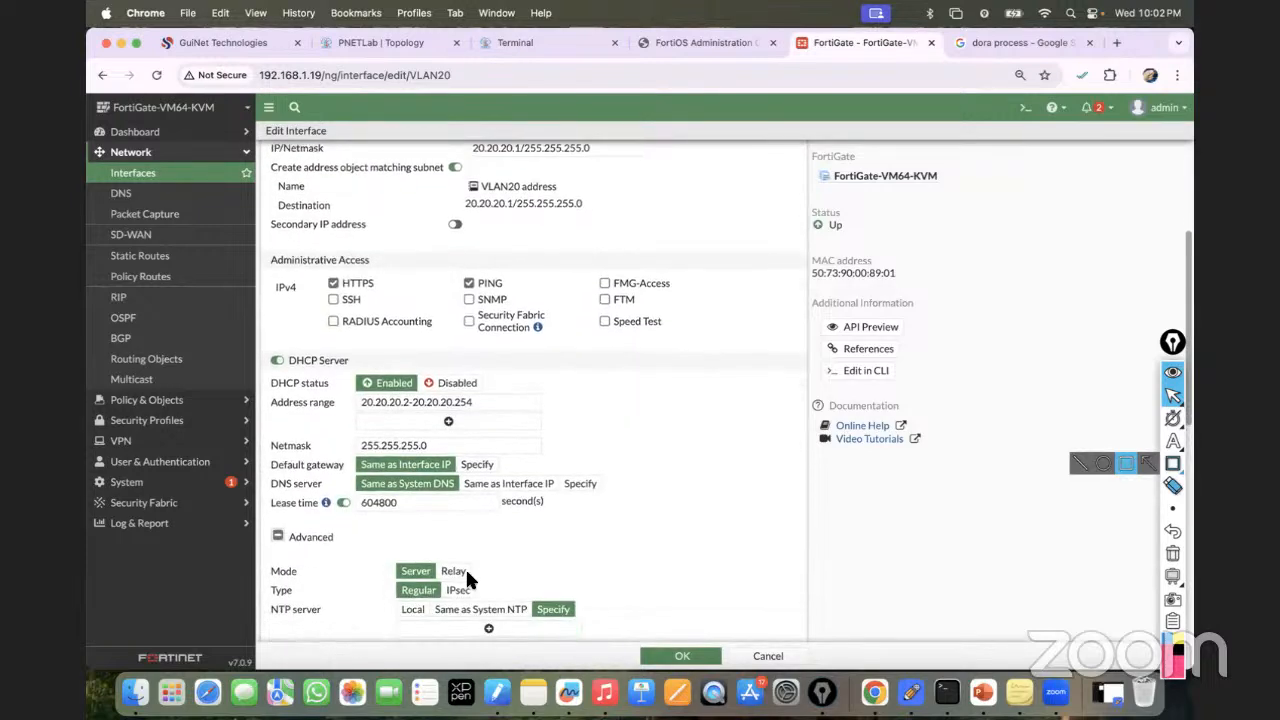
left_click(452, 570)
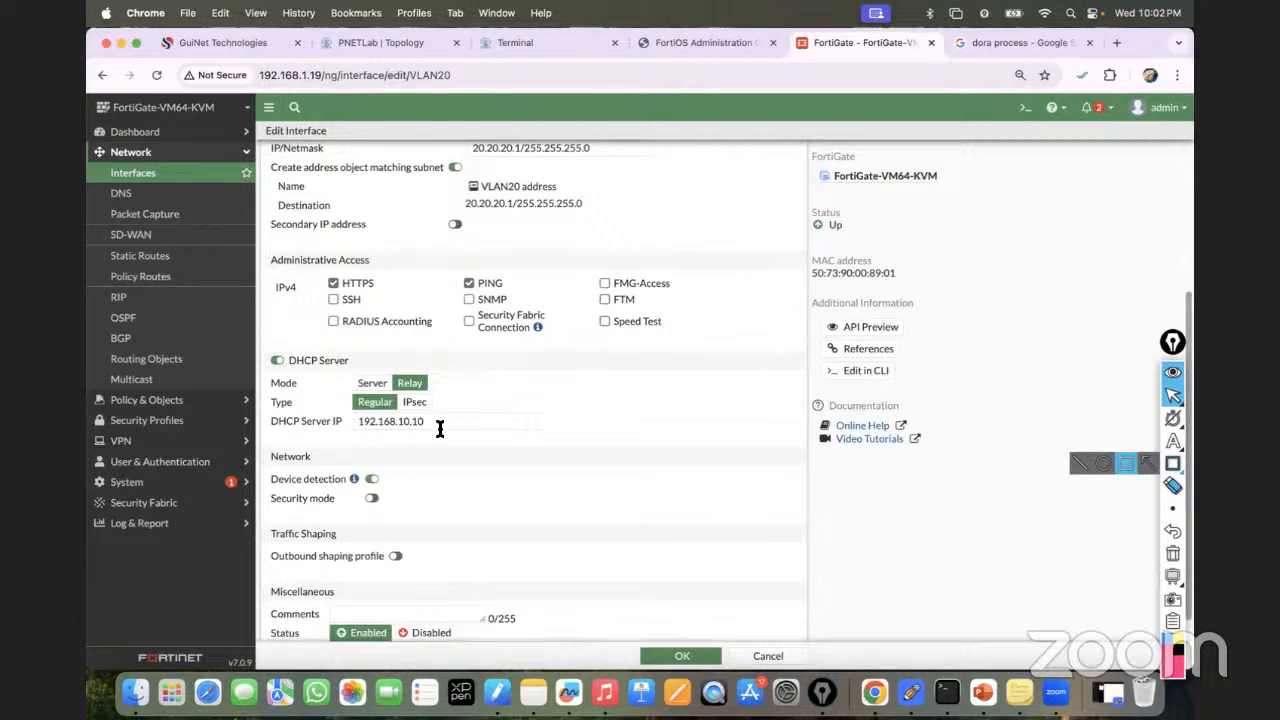
left_click(680, 657)
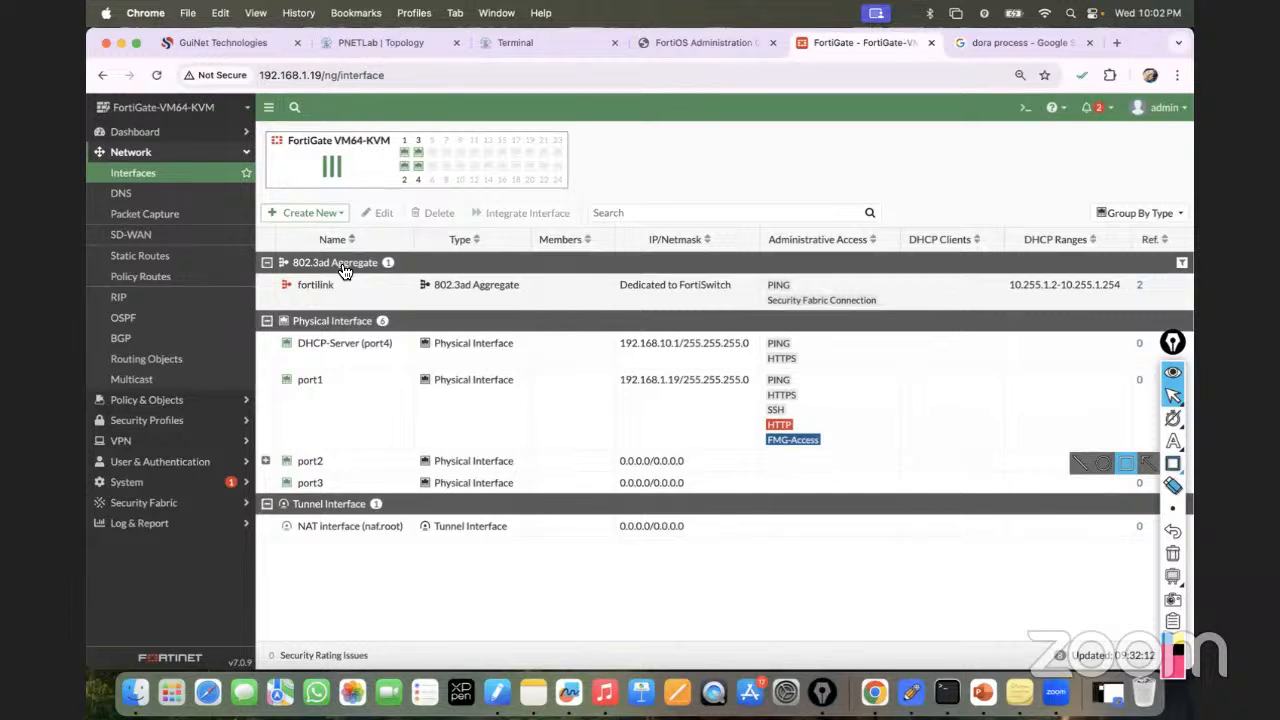
Trace the path from PC3 to the DHCP server on the topology, then return to the consoles.
left_click(379, 42)
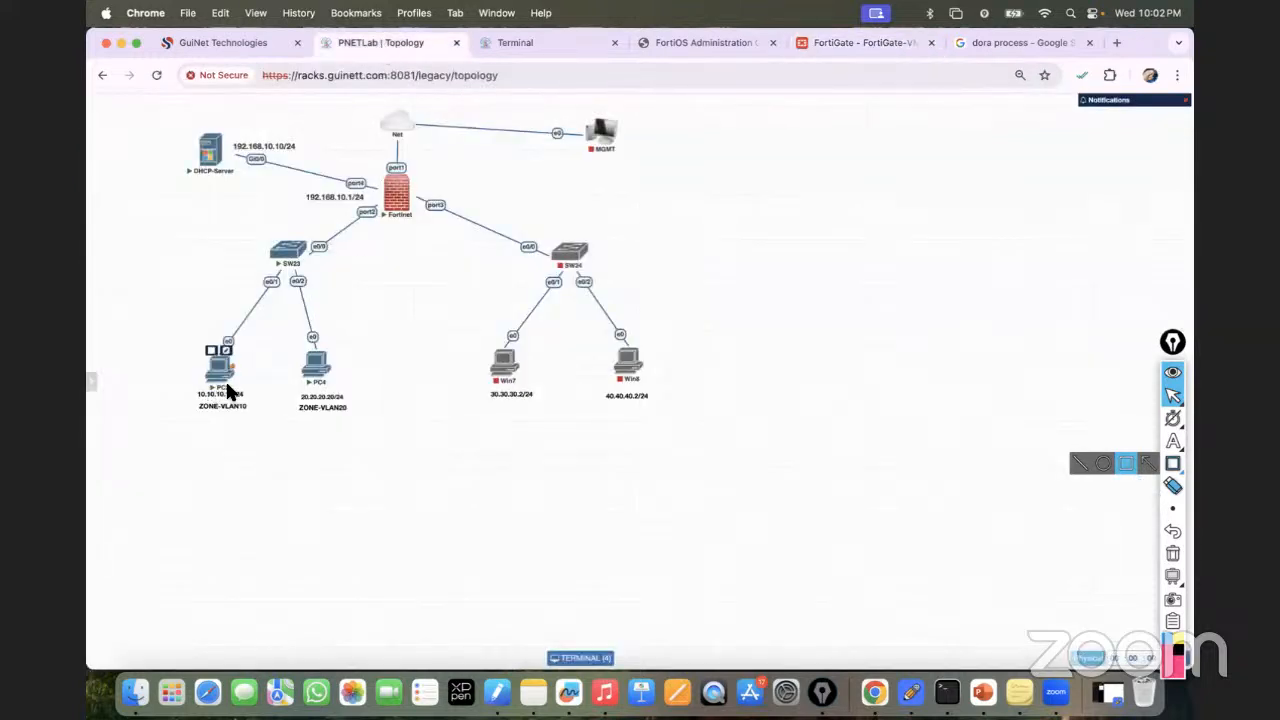
left_click(1173, 441)
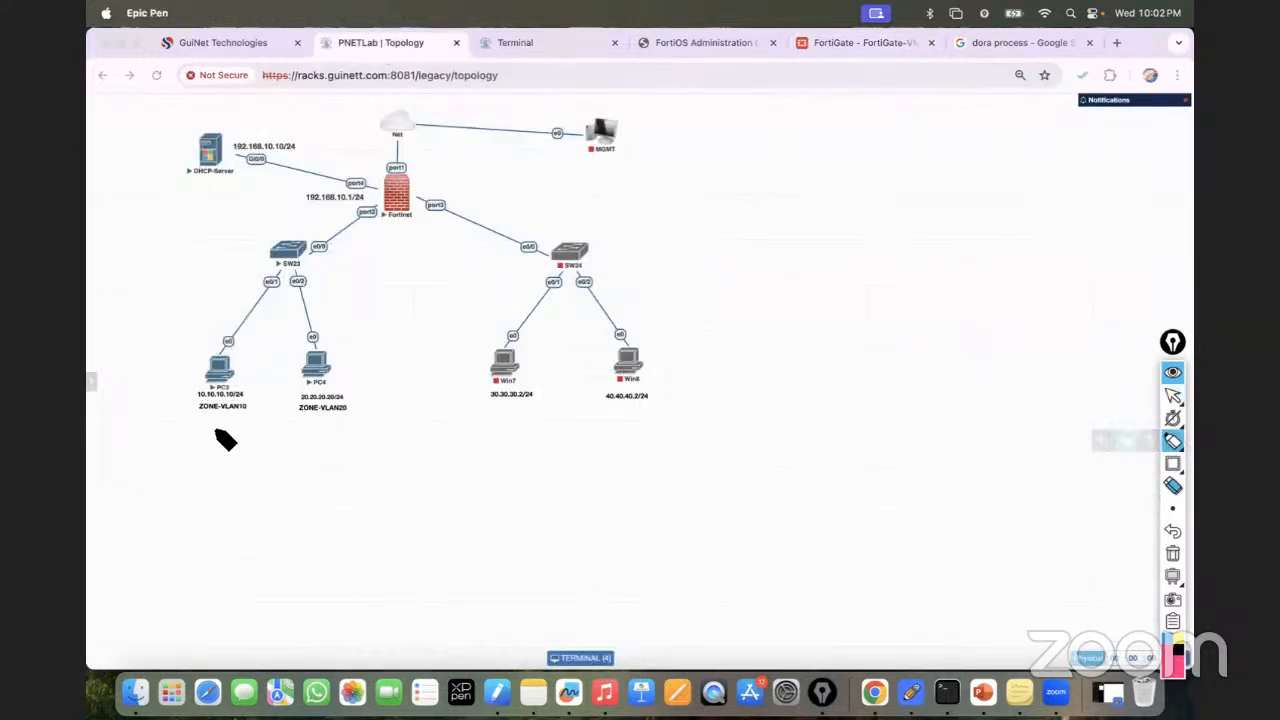
mouse_move(220, 366)
left_mouse_down()
mouse_move(284, 274)
mouse_move(386, 216)
left_mouse_up()
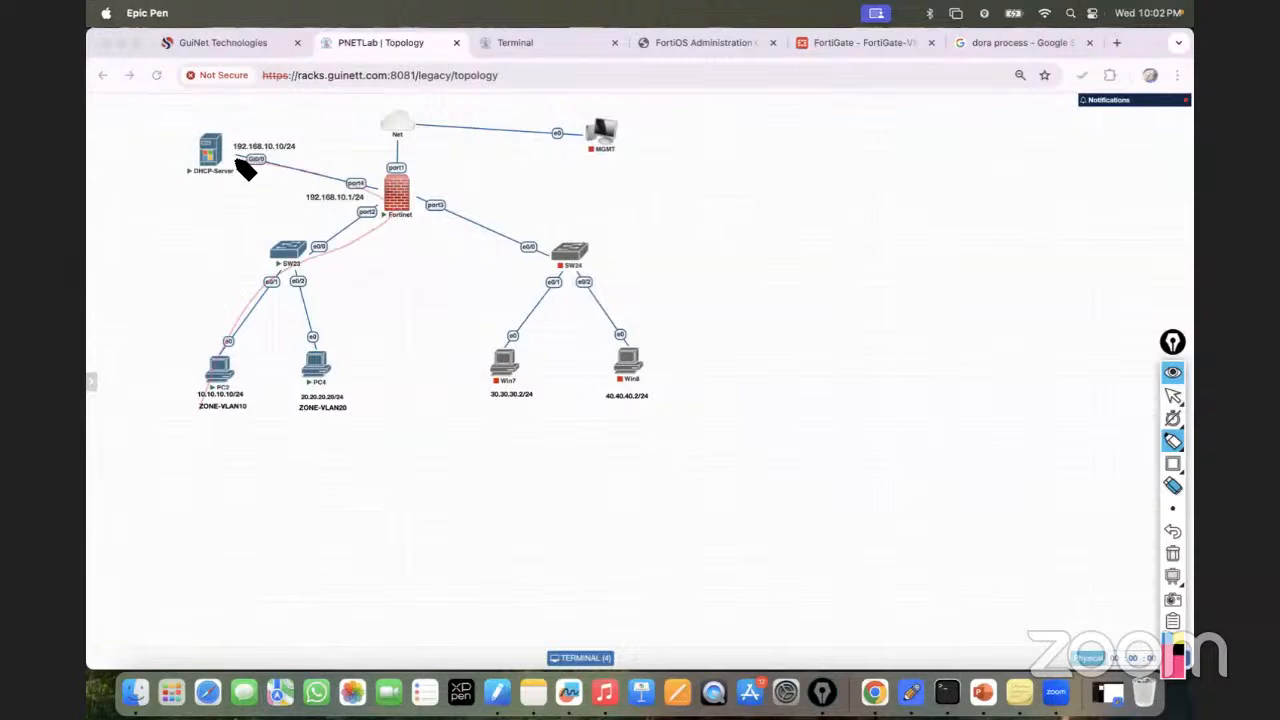
left_click(1173, 553)
left_click(1173, 395)
left_click(527, 45)
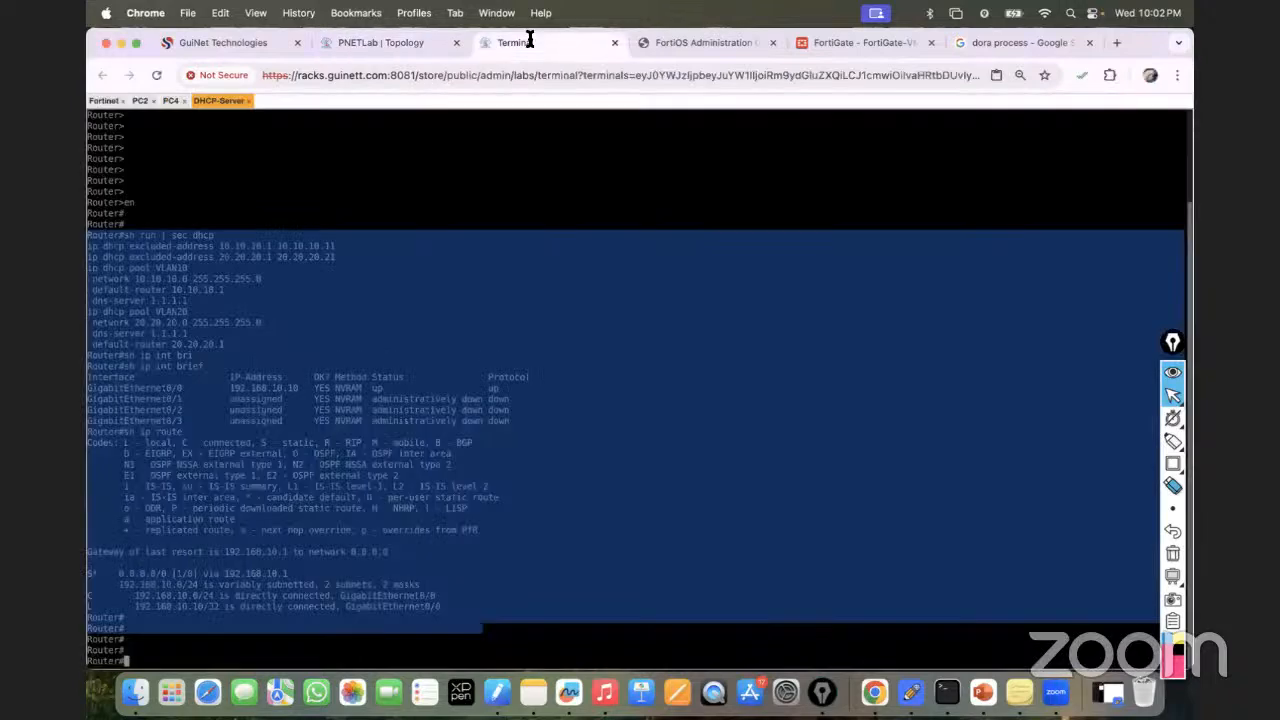
On PC2, show the IP configuration and run ipconfig /release.
left_click(143, 101)
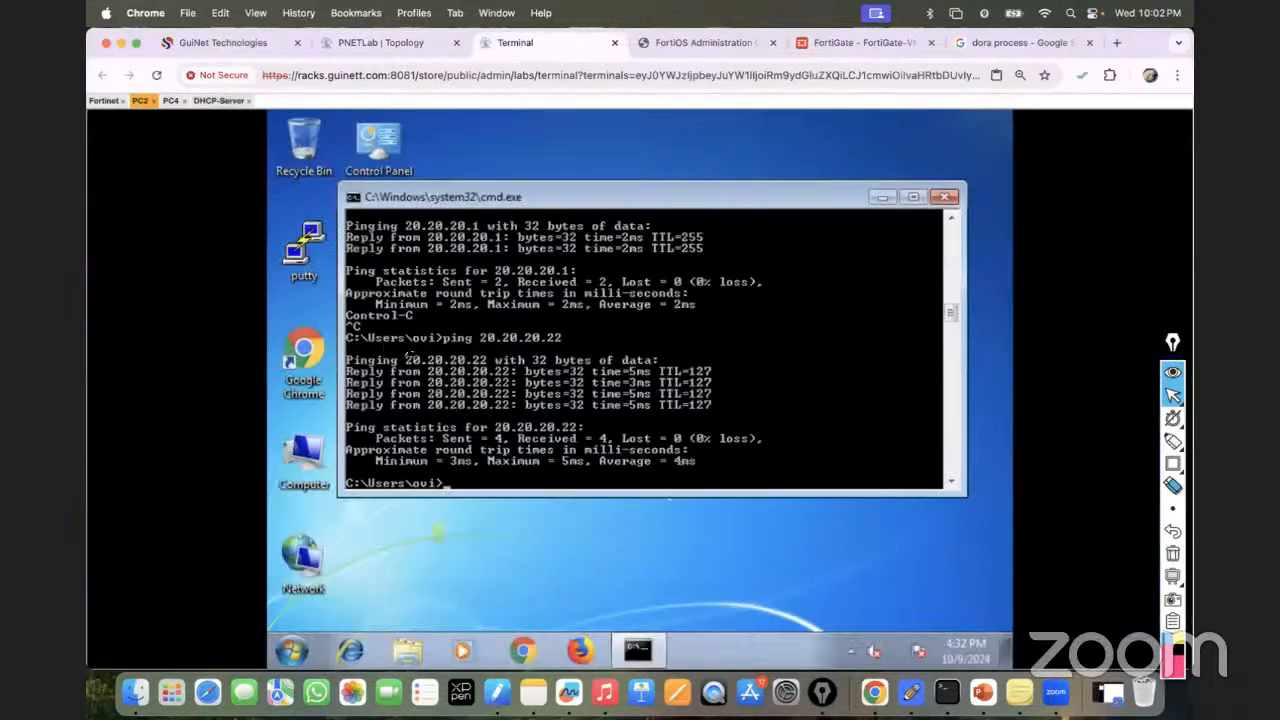
key("Up")
key("Up")
key("Up")
key("Up")
key("Up")
key("BackSpace")
key("BackSpace")
key("BackSpace")
key("BackSpace")
key("BackSpace")
key("BackSpace")
key("BackSpace")
key("Return")
key("Up")
type("/release")
key("Return")
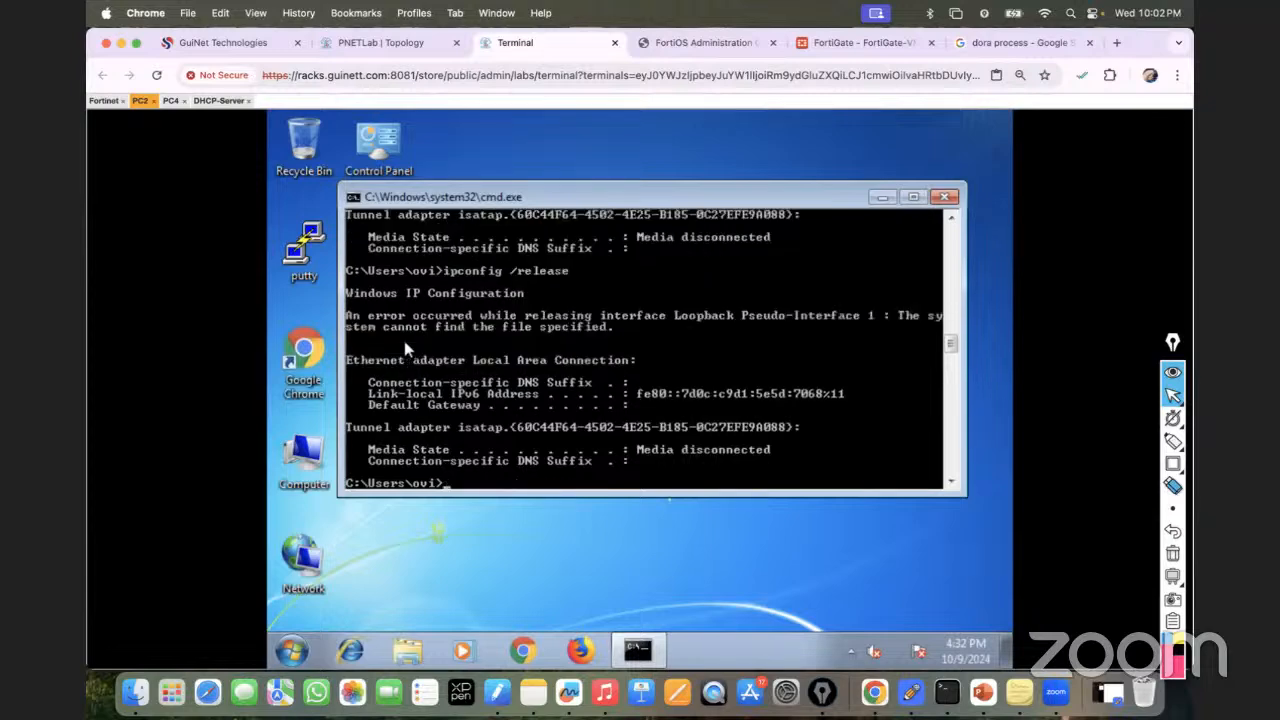
key("Return")
key("Return")
key("Return")
key("Return")
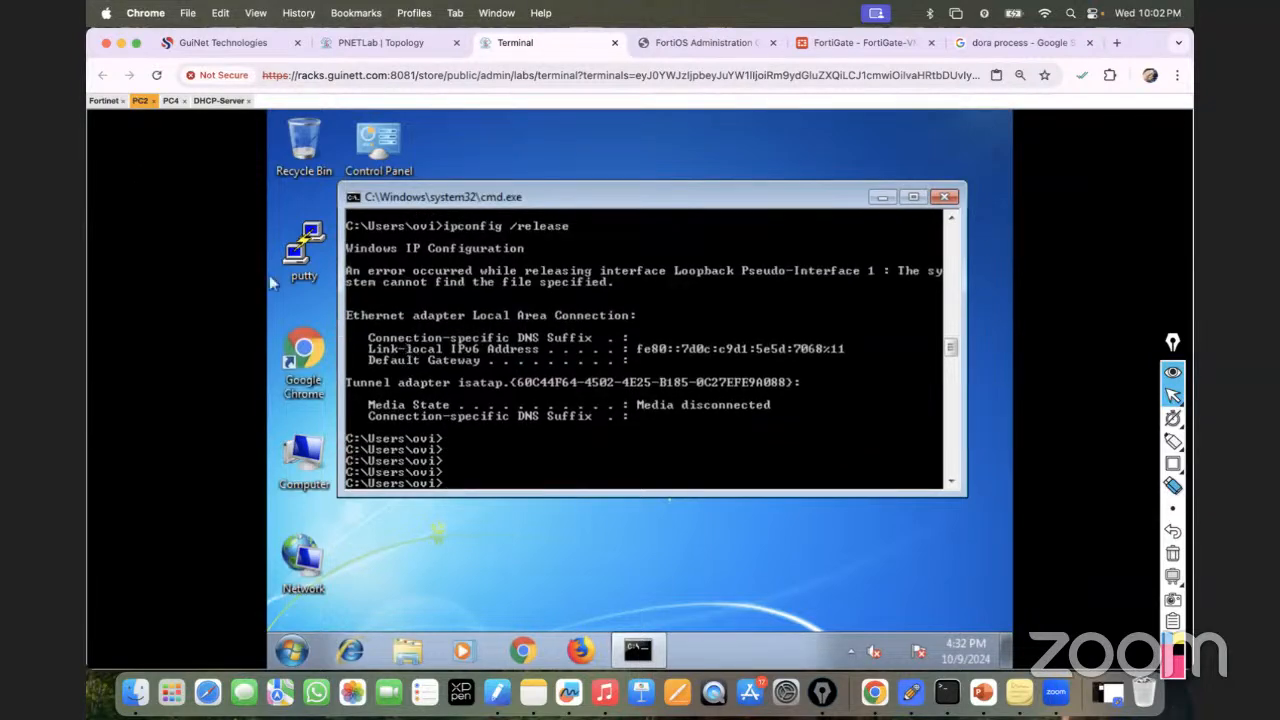
On PC4, check the IP configuration, release the lease, confirm it is gone, and run ipconfig /renew.
left_click(170, 100)
key("Up")
key("Return")
key("Up")
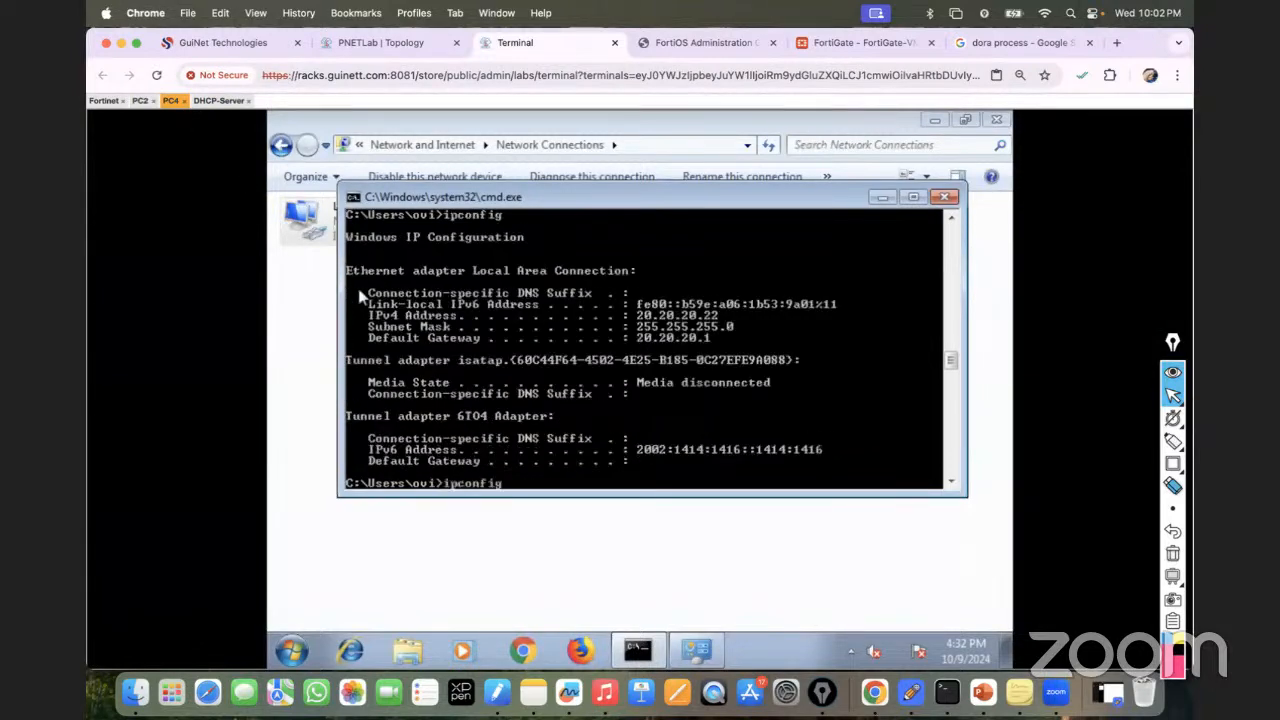
type("/release")
key("Return")
key("Up")
key("Up")
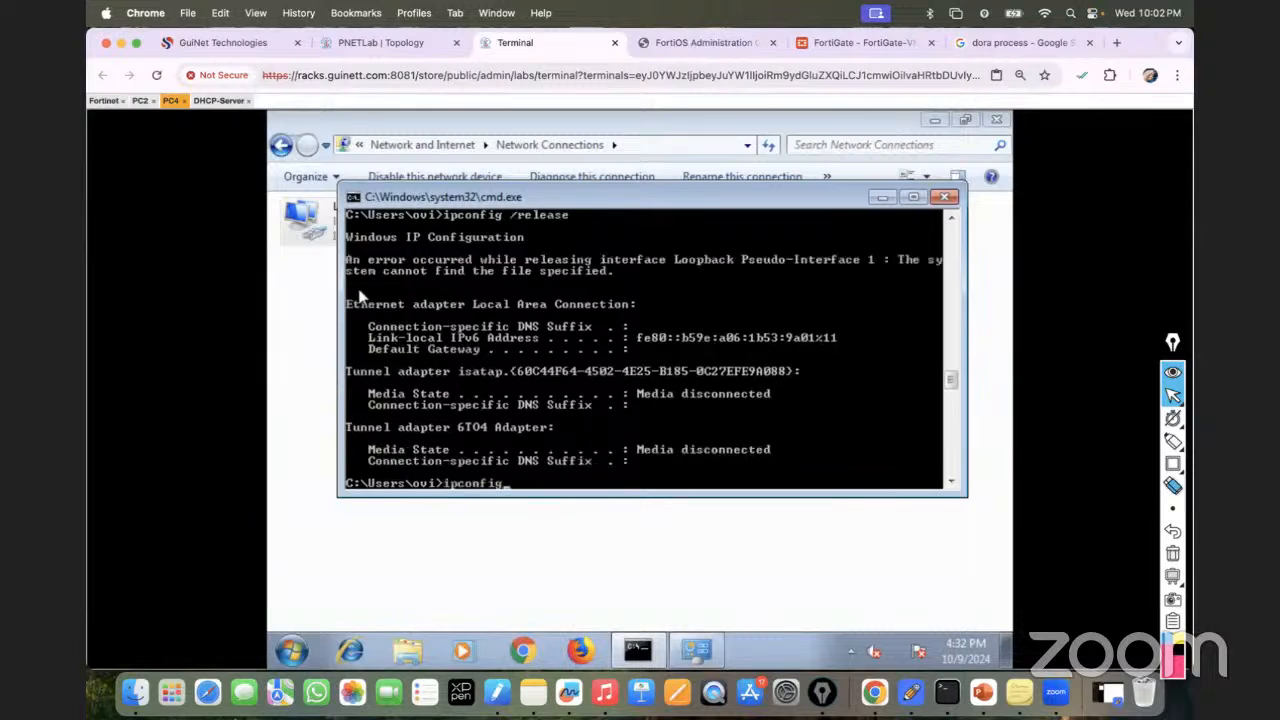
key("Return")
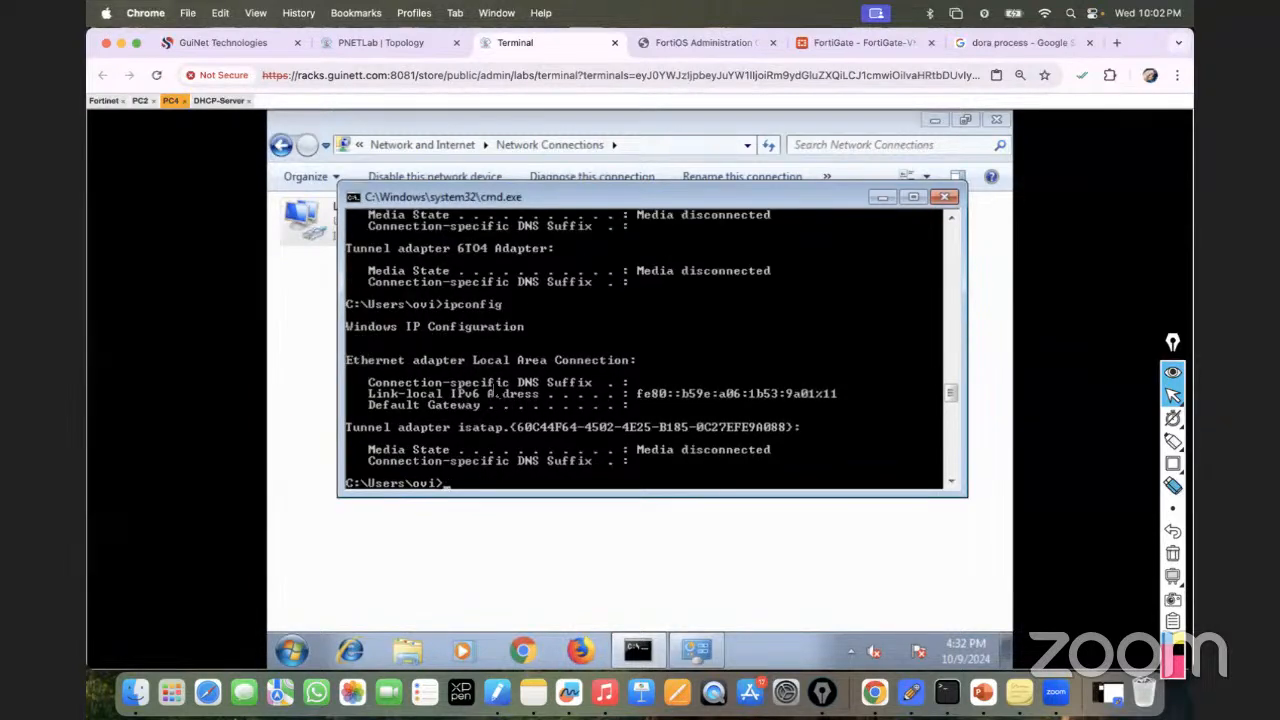
key("Up")
type("/renew")
key("Return")
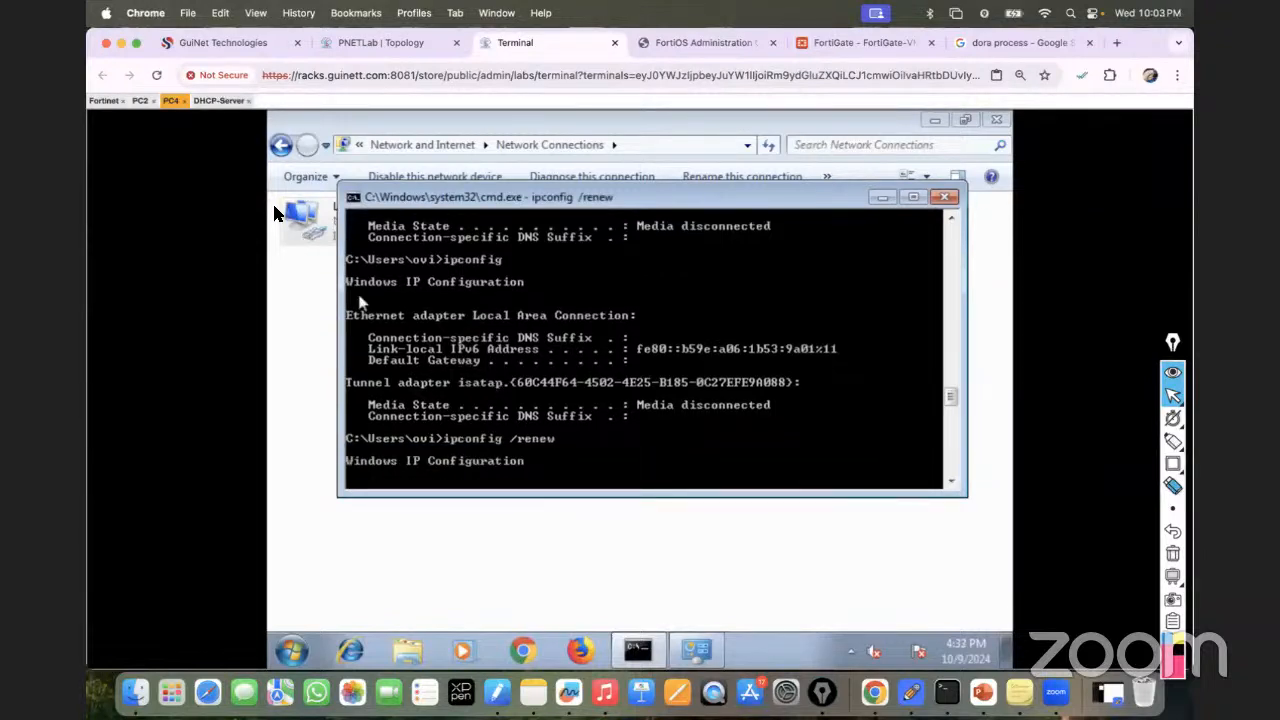
Run ipconfig /renew on PC2 to obtain 10.10.10.12 with gateway 10.10.10.1.
left_click(140, 100)
key("Up")
key("BackSpace")
key("BackSpace")
key("BackSpace")
key("BackSpace")
key("BackSpace")
type("enew")
key("Return")
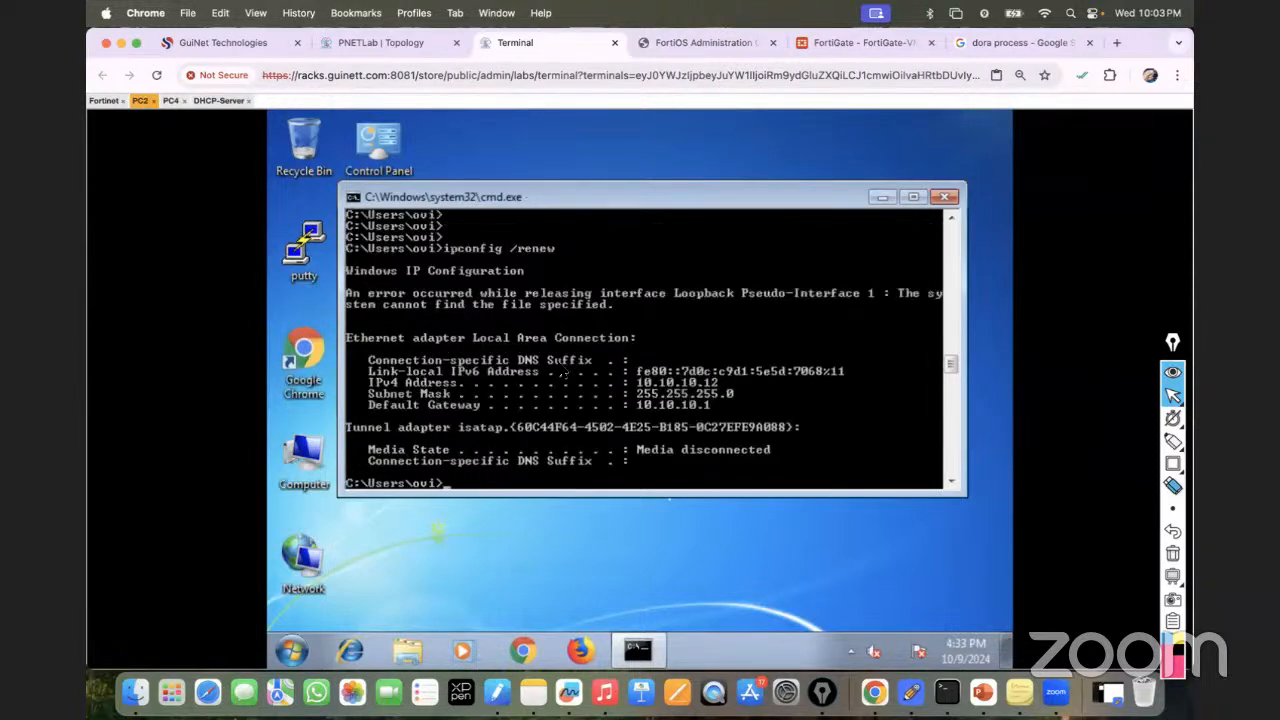
key("Up")
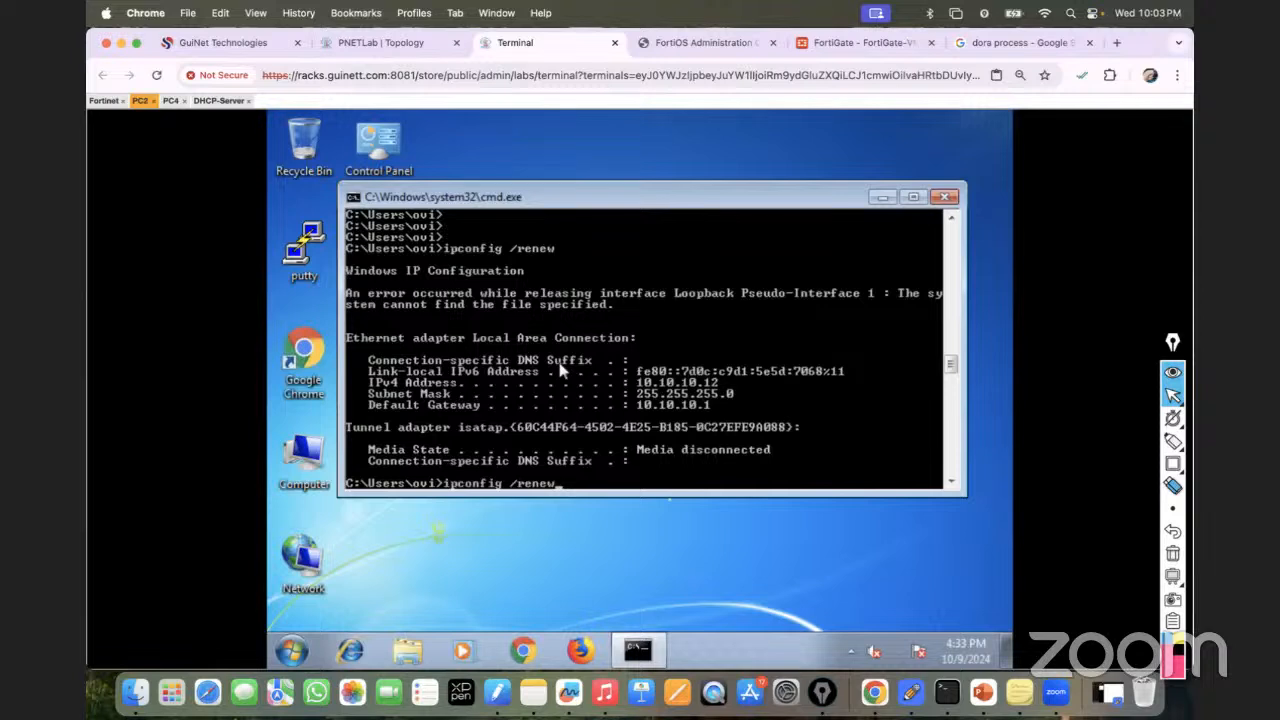
key("Return")
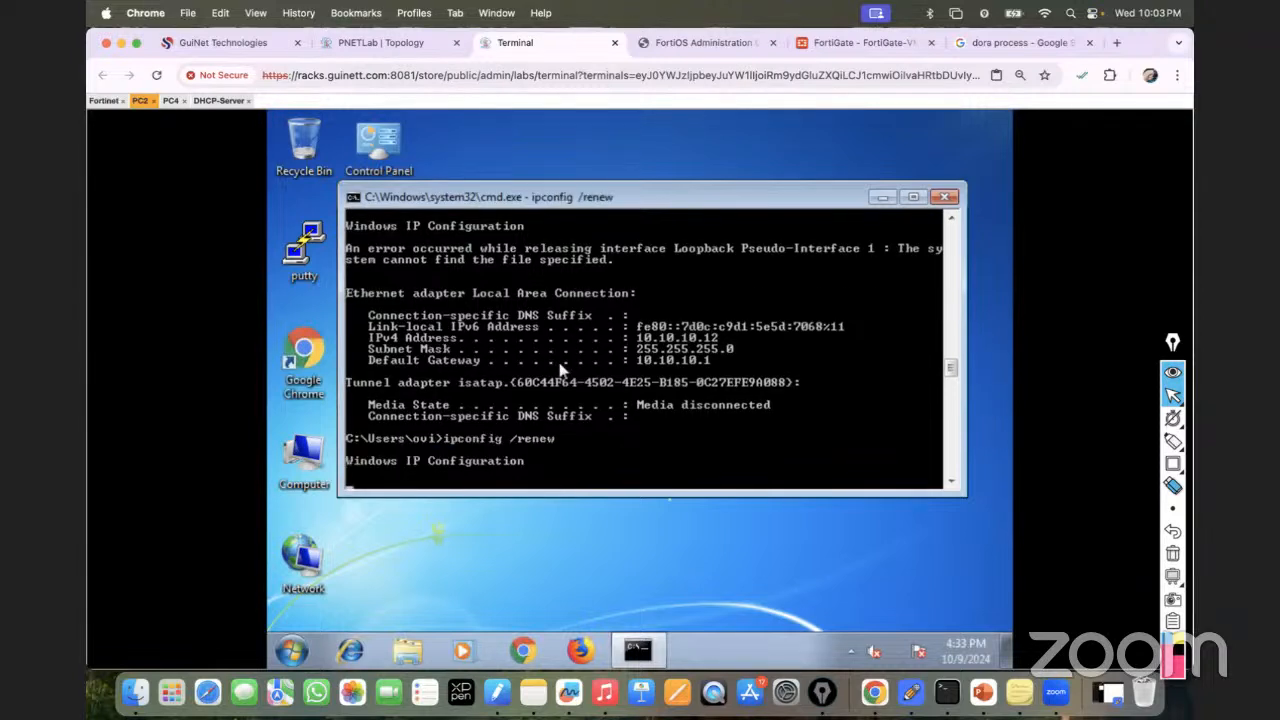
Run ipconfig /release on PC4 to drop its DHCP lease.
left_click(172, 101)
key("Up")
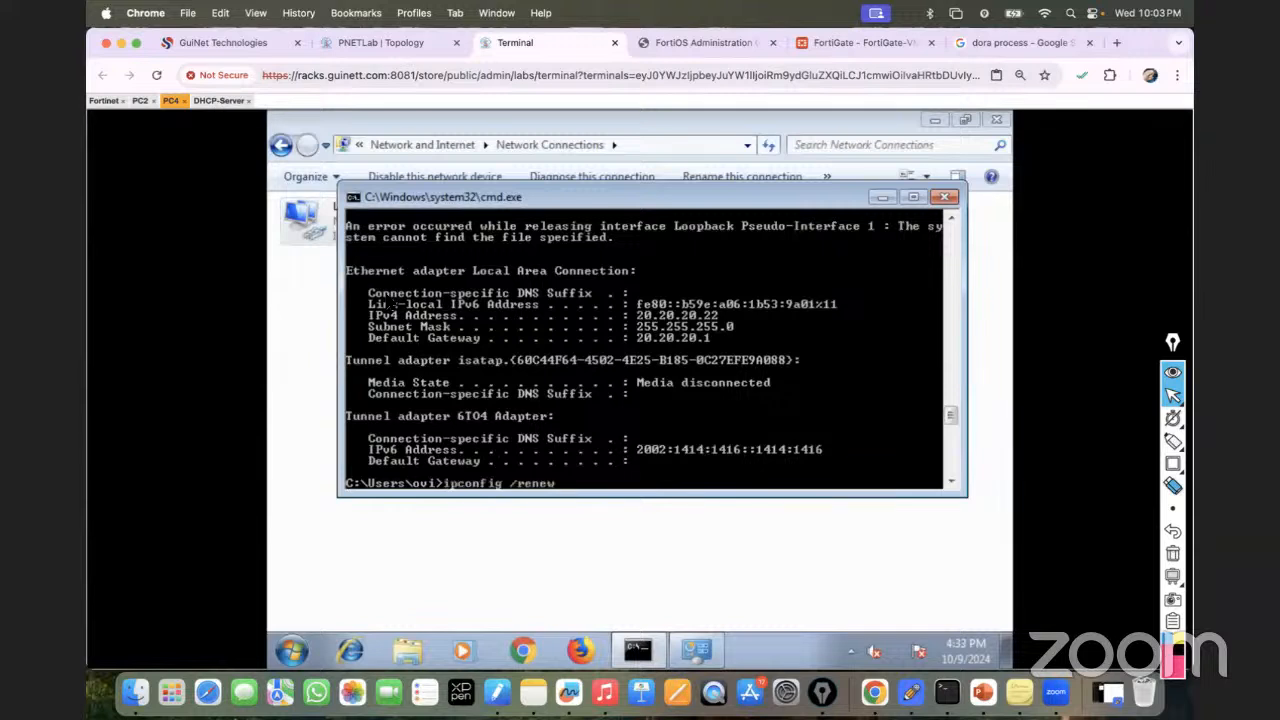
key("BackSpace")
key("BackSpace")
key("BackSpace")
key("BackSpace")
type("elease")
key("Return")
key("Up")
key("BackSpace")
key("BackSpace")
key("BackSpace")
key("BackSpace")
type("ease")
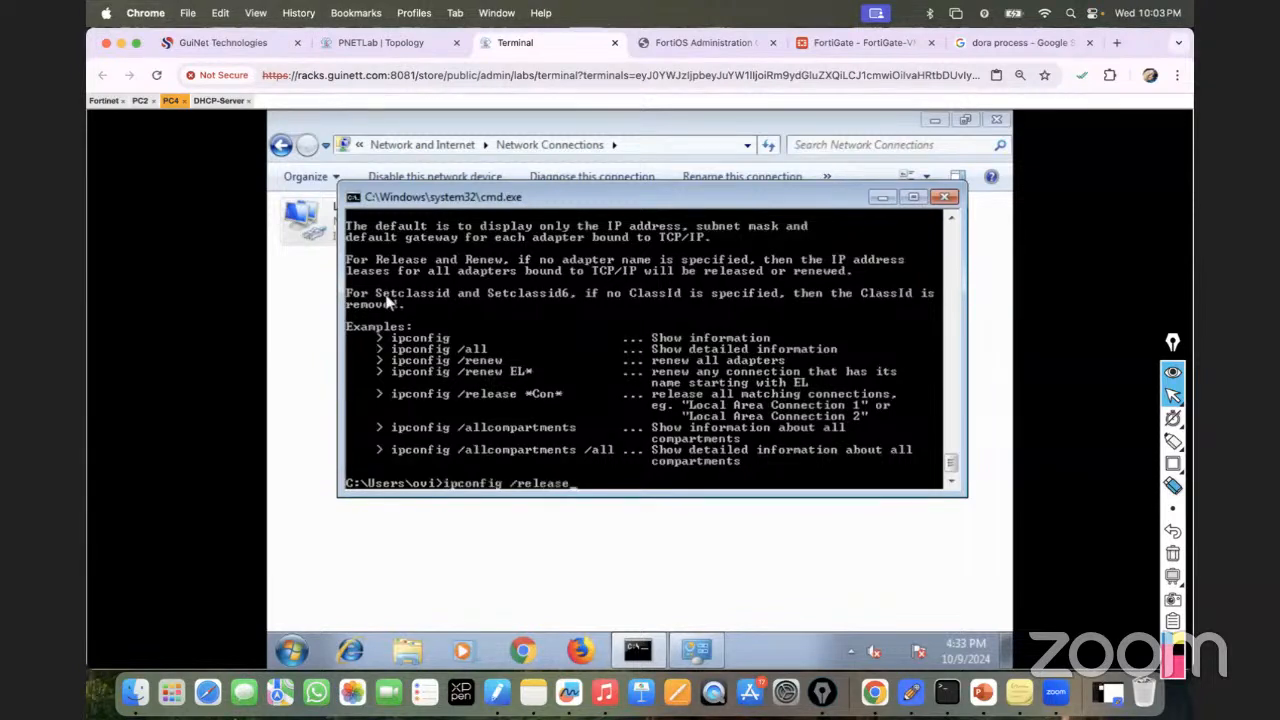
key("Return")
key("Return")
key("Return")
key("Return")
key("Return")
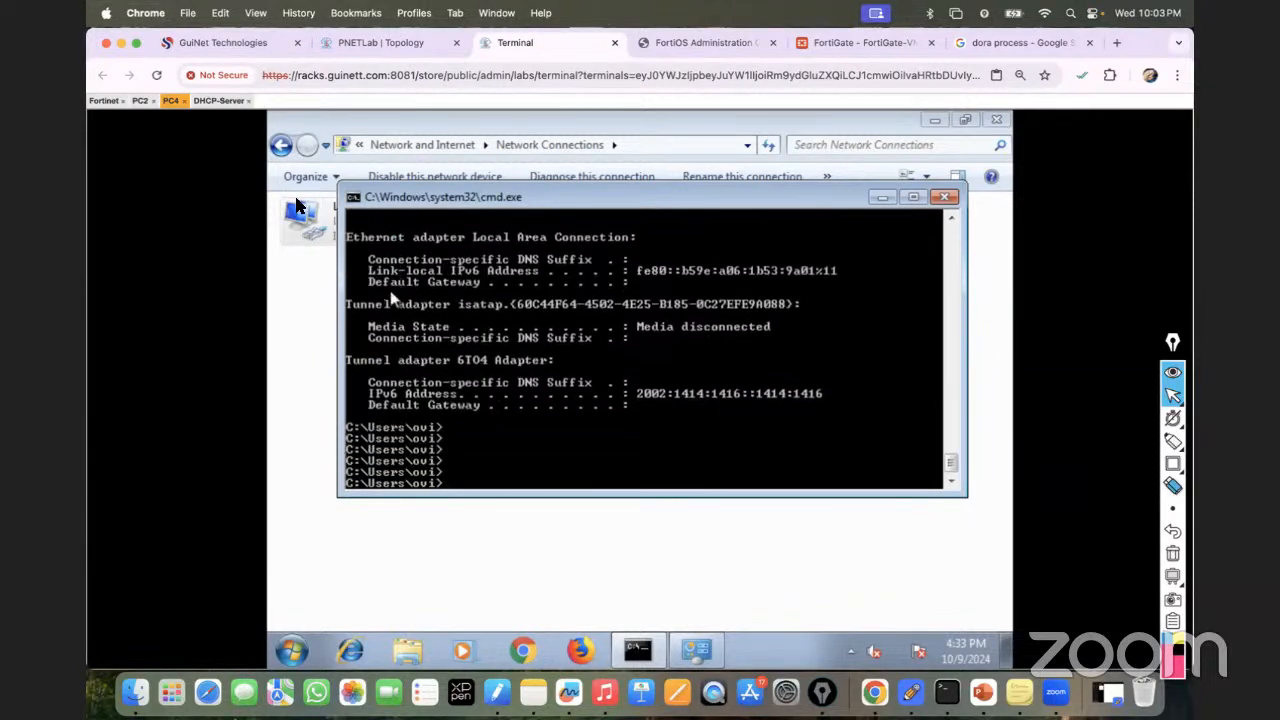
Cancel the running renewal on PC2 and display its current address with ipconfig.
left_click(141, 101)
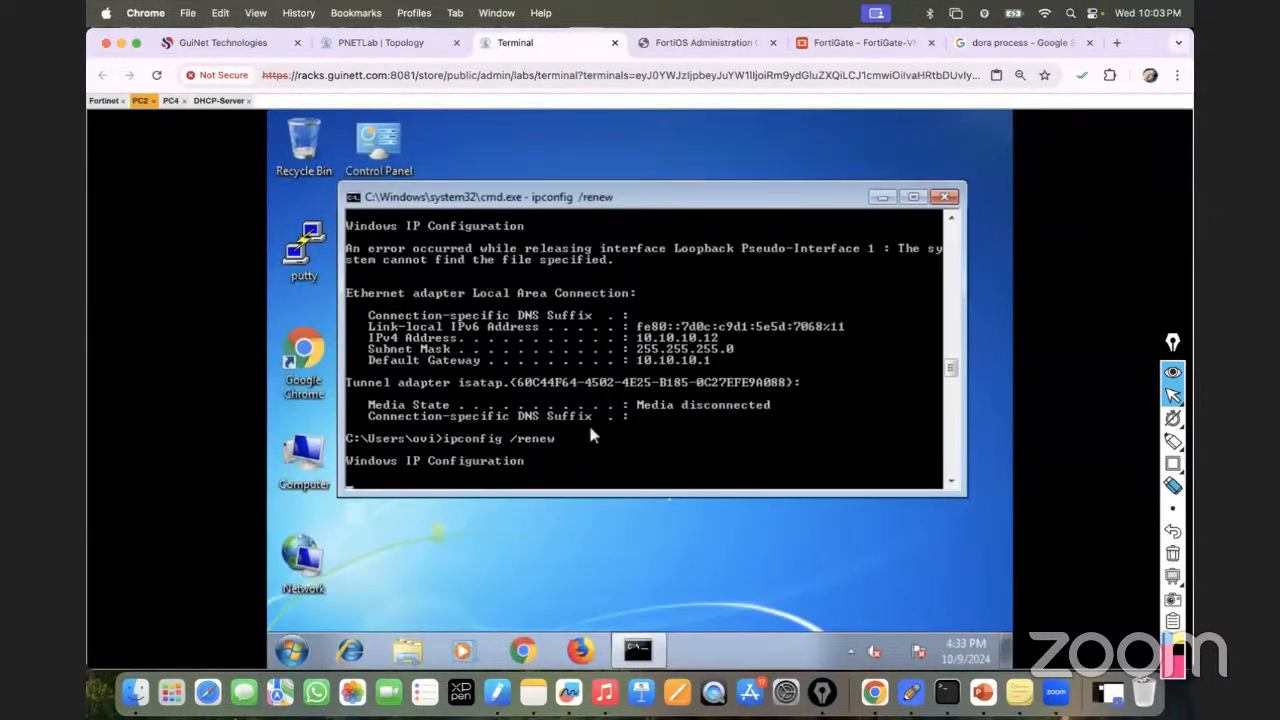
key("ctrl+c")
key("Return")
key("Return")
key("Return")
key("Return")
key("Return")
key("Return")
key("Return")
key("Return")
key("Return")
key("Return")
key("Up")
key("BackSpace")
key("BackSpace")
key("BackSpace")
type("lease")
key("Up")
key("Return")
Run ipconfig /release and then ipconfig /renew on PC2.
key("Up")
type("/release")
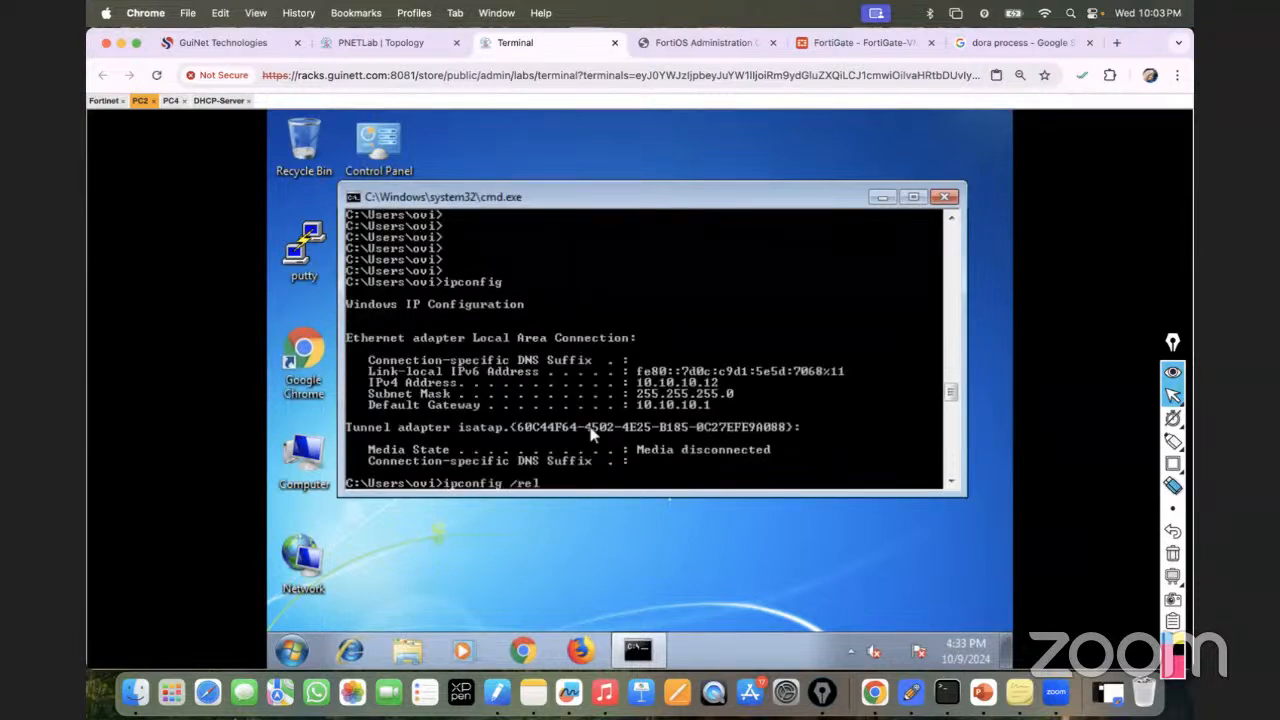
key("Return")
key("Return")
key("Return")
key("Return")
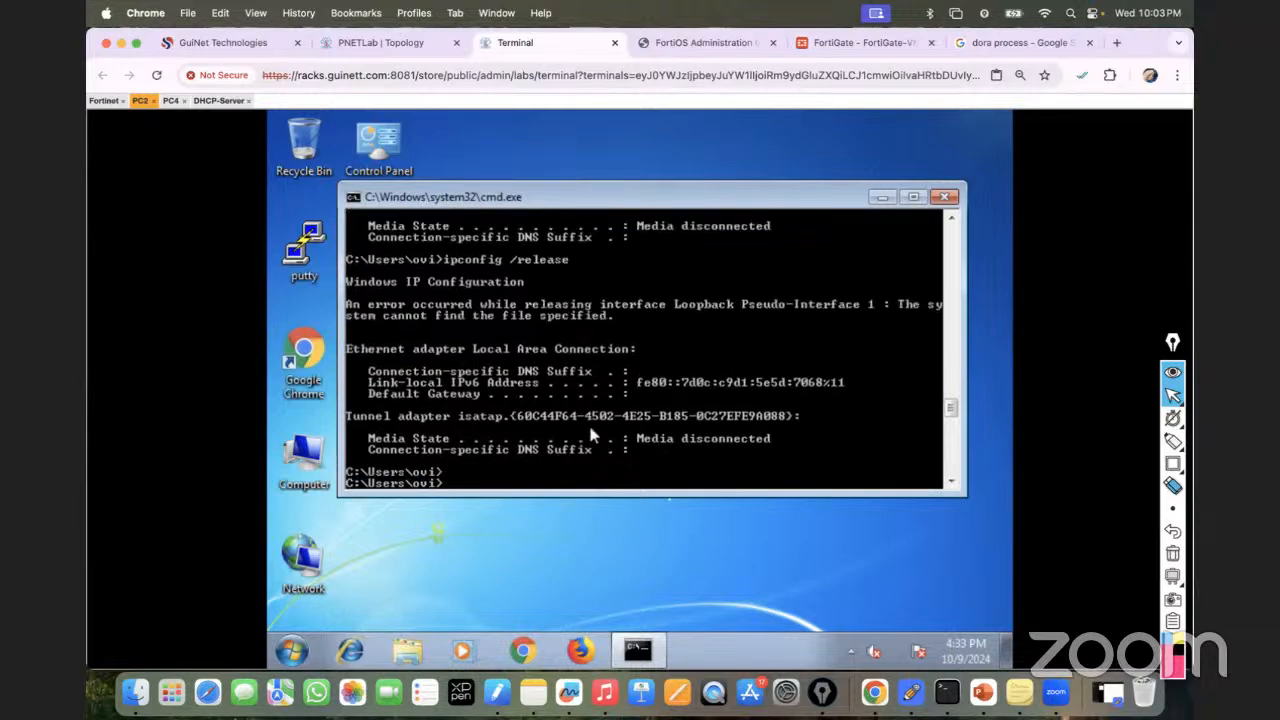
key("Up")
key("Up")
key("Return")
key("Up")
type("/renew")
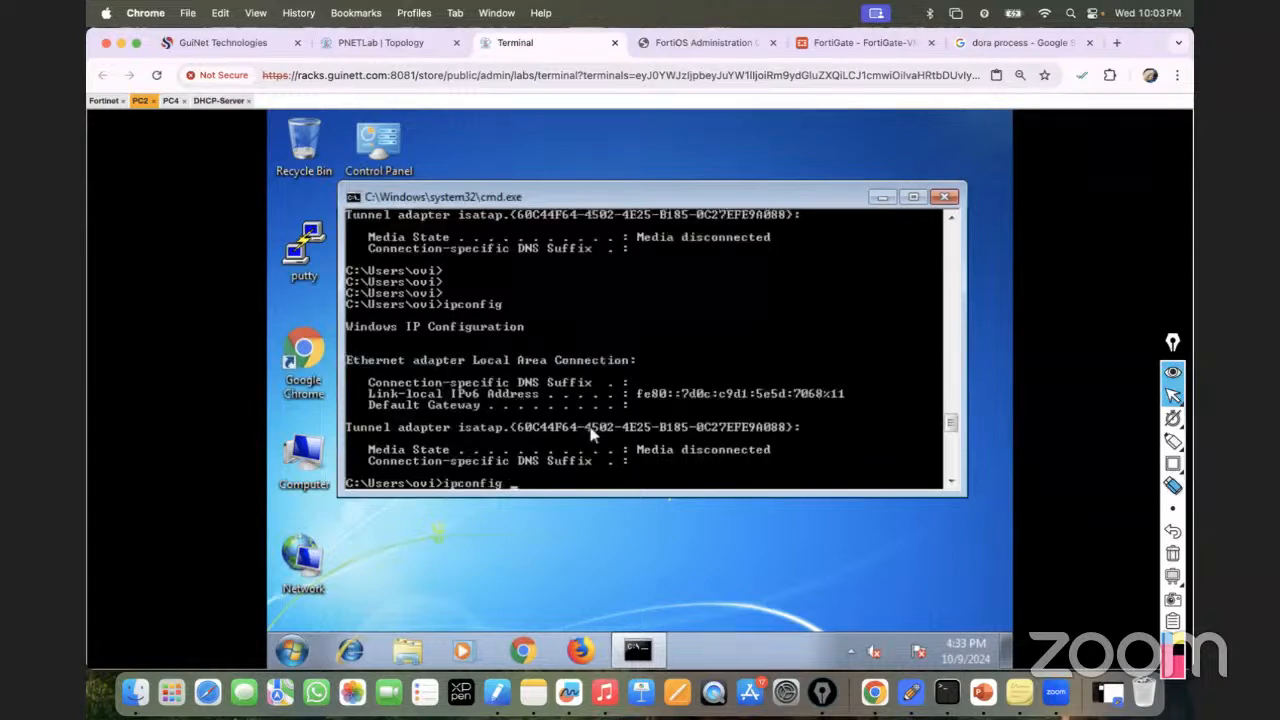
key("Return")
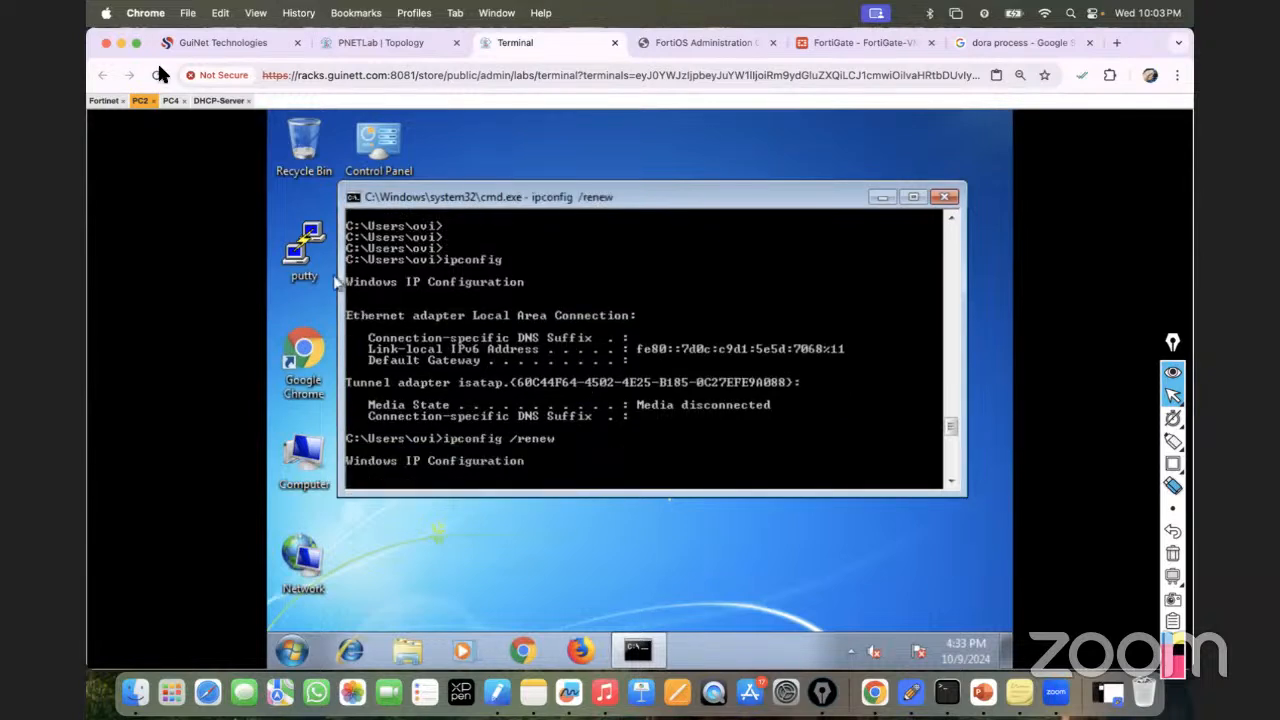
Check PC4's address twice with ipconfig.
left_click(171, 100)
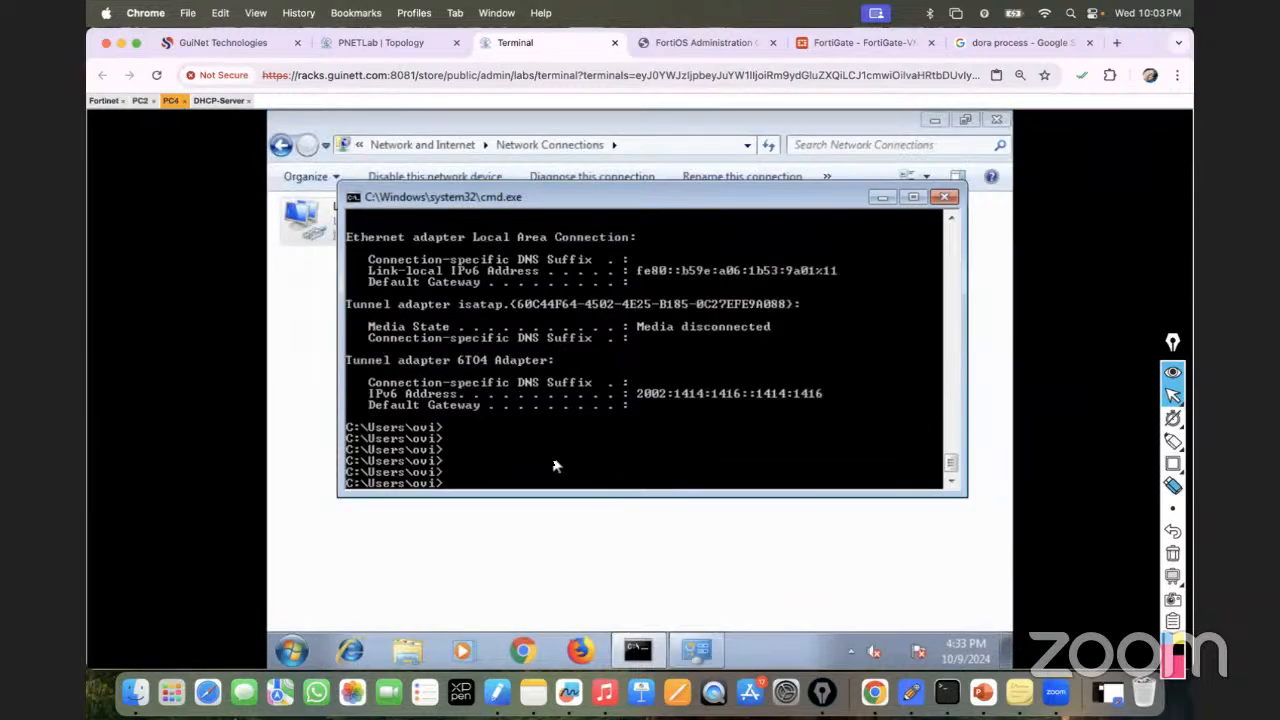
key("Up")
key("Up")
key("Up")
key("Return")
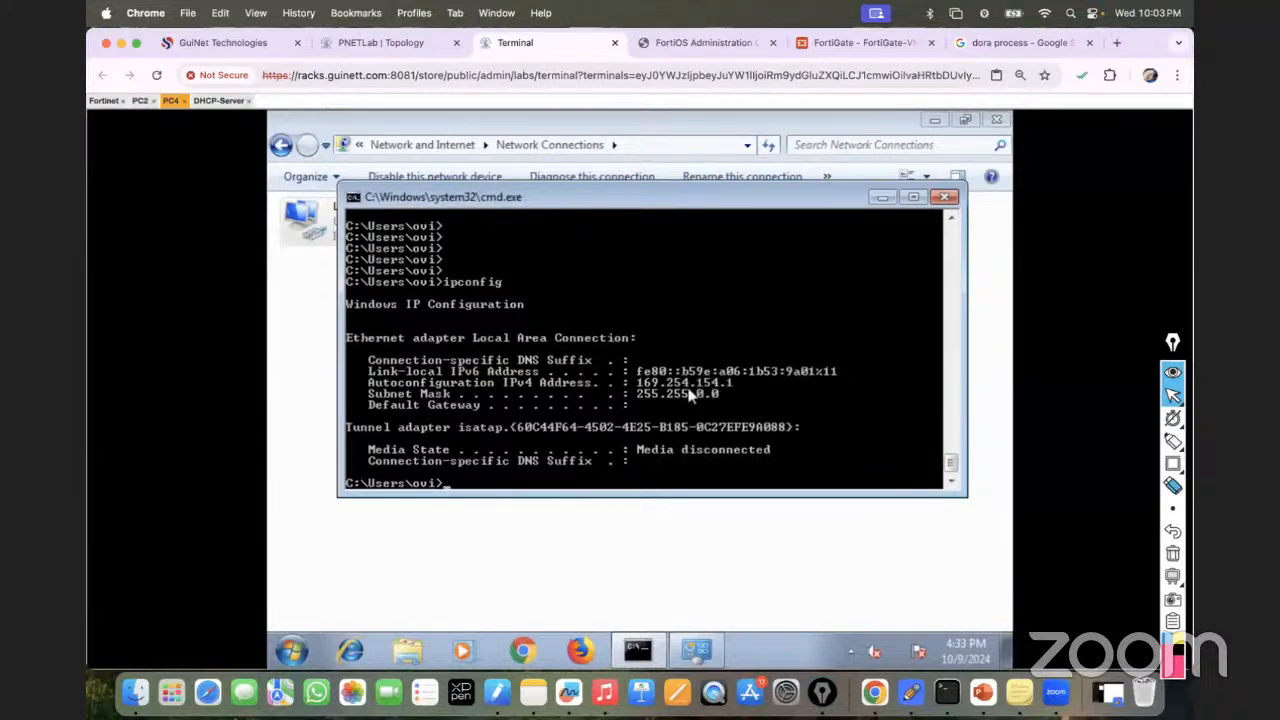
key("Up")
key("Return")
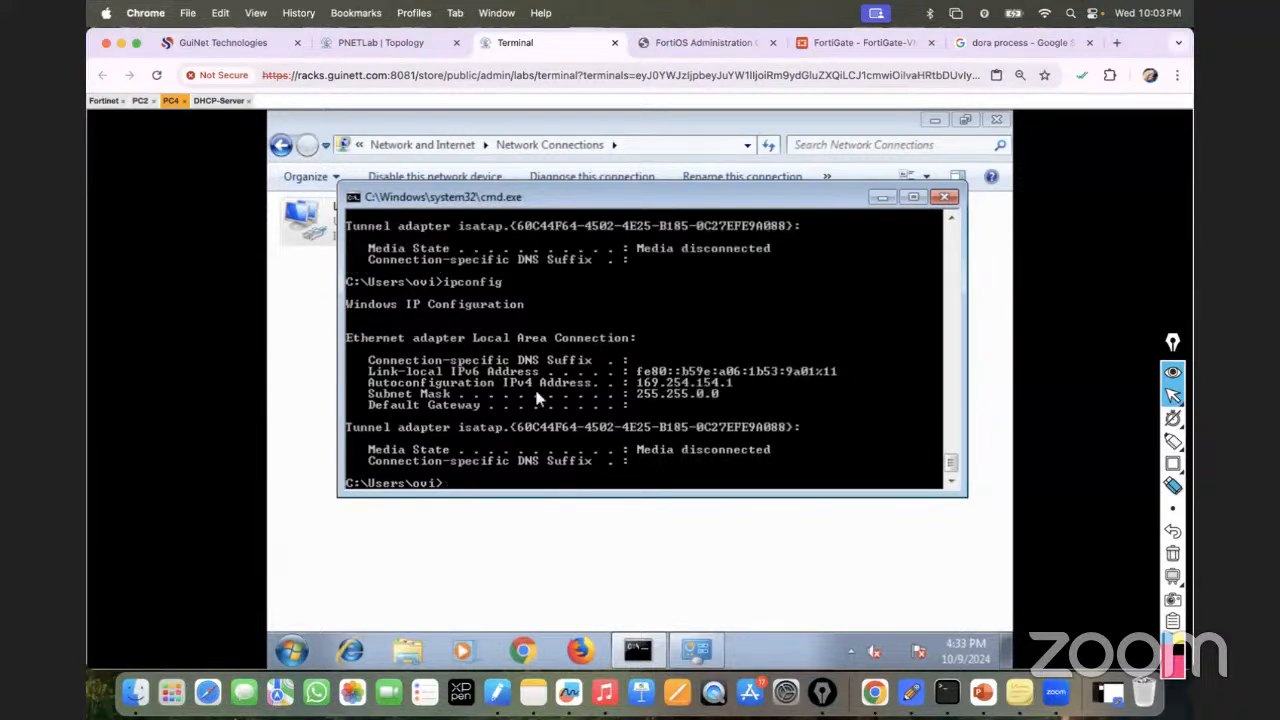
Renew PC2's lease again, then confirm PC4 shows only 169.254.154.1 with no gateway.
left_click(141, 101)
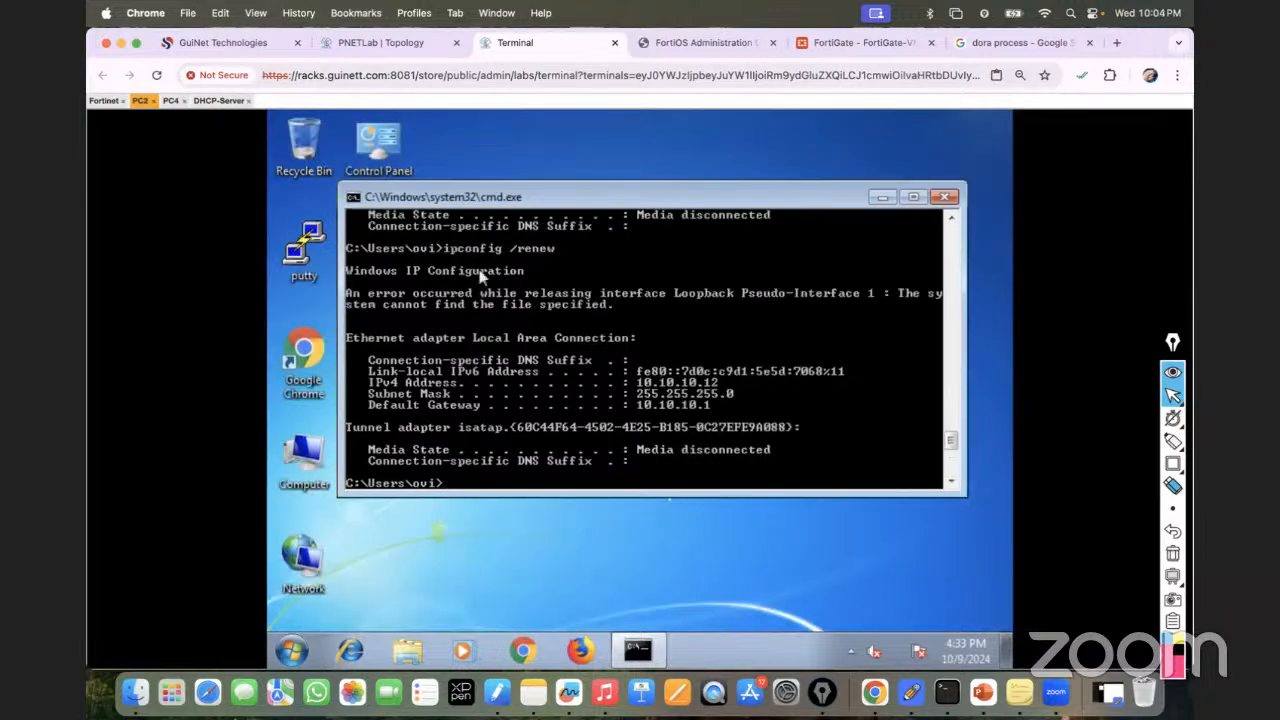
key("Up")
key("Return")
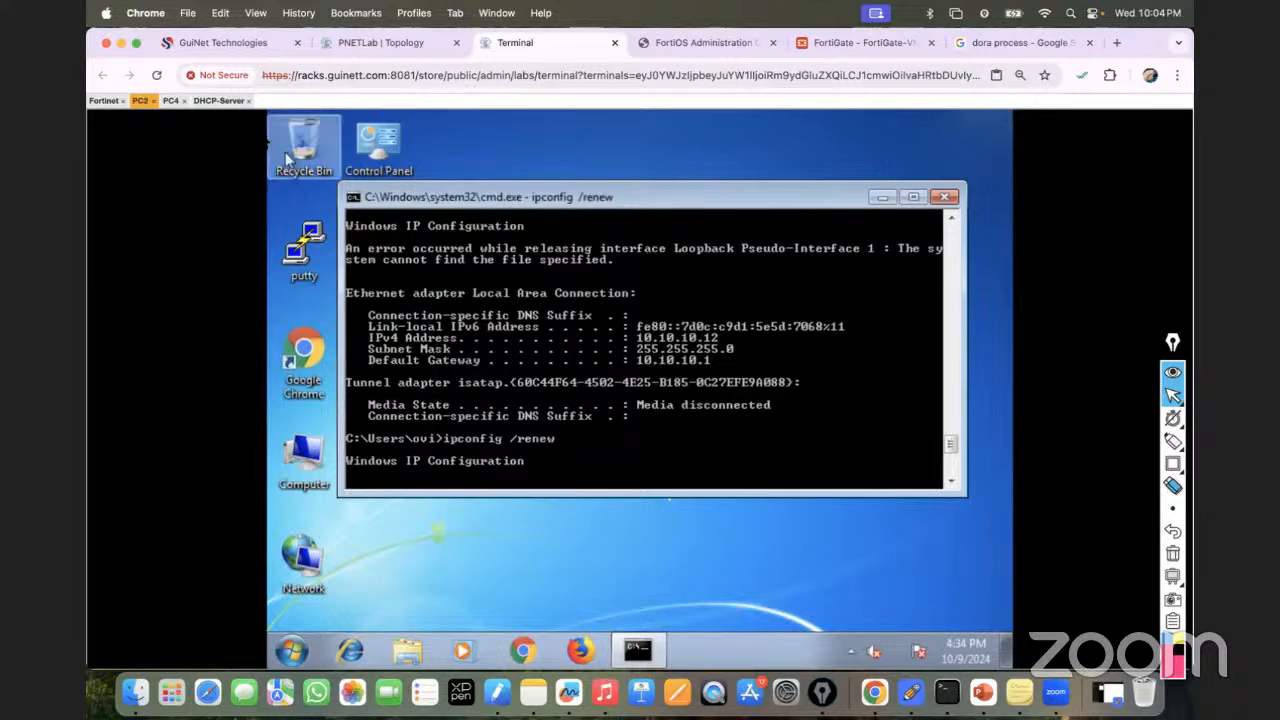
left_click(176, 102)
key("Return")
key("Return")
key("Up")
key("Return")
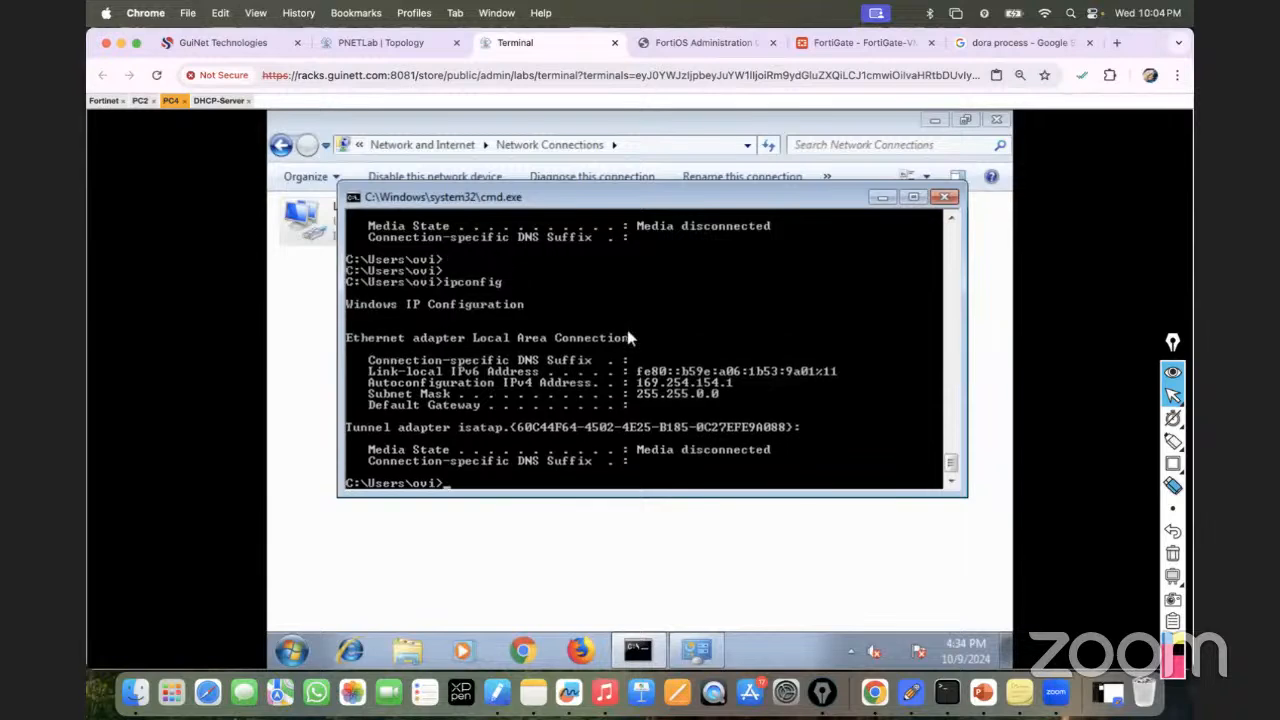
Expand port2 to verify VLAN10/VLAN20 relay to 192.168.10.10, cross-checking the DHCP-Server console.
left_click(834, 45)
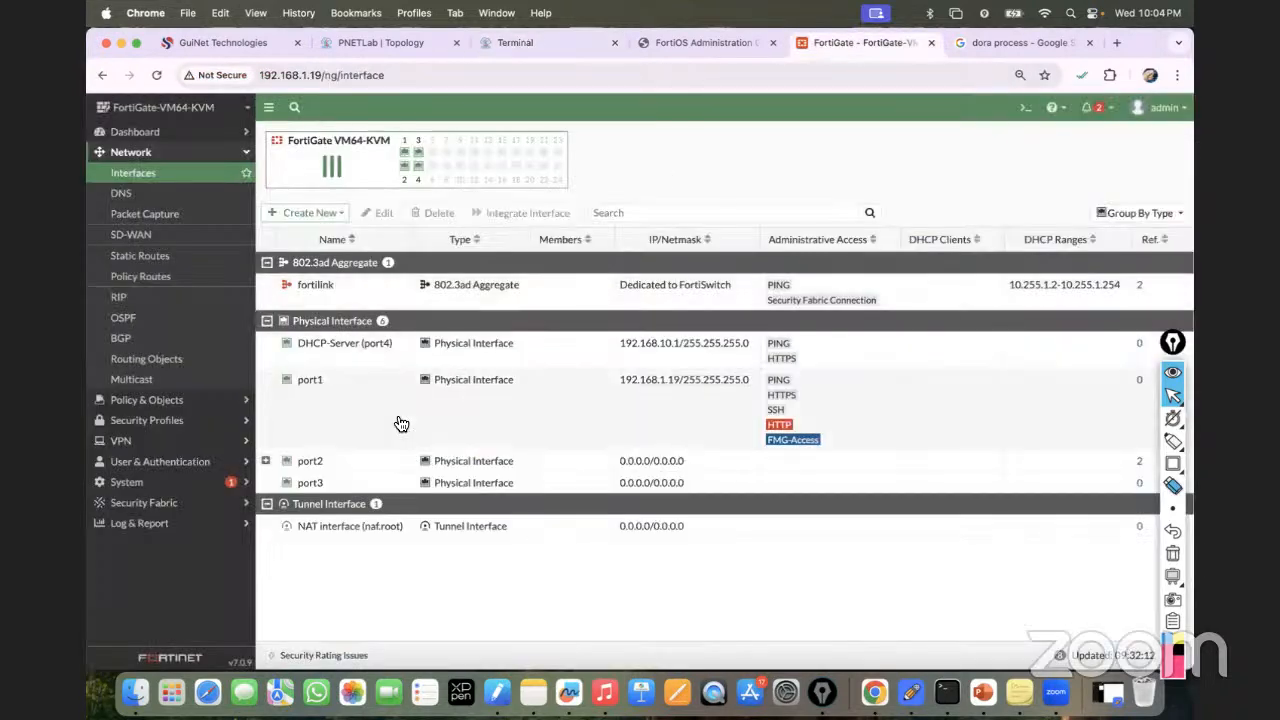
left_click(265, 460)
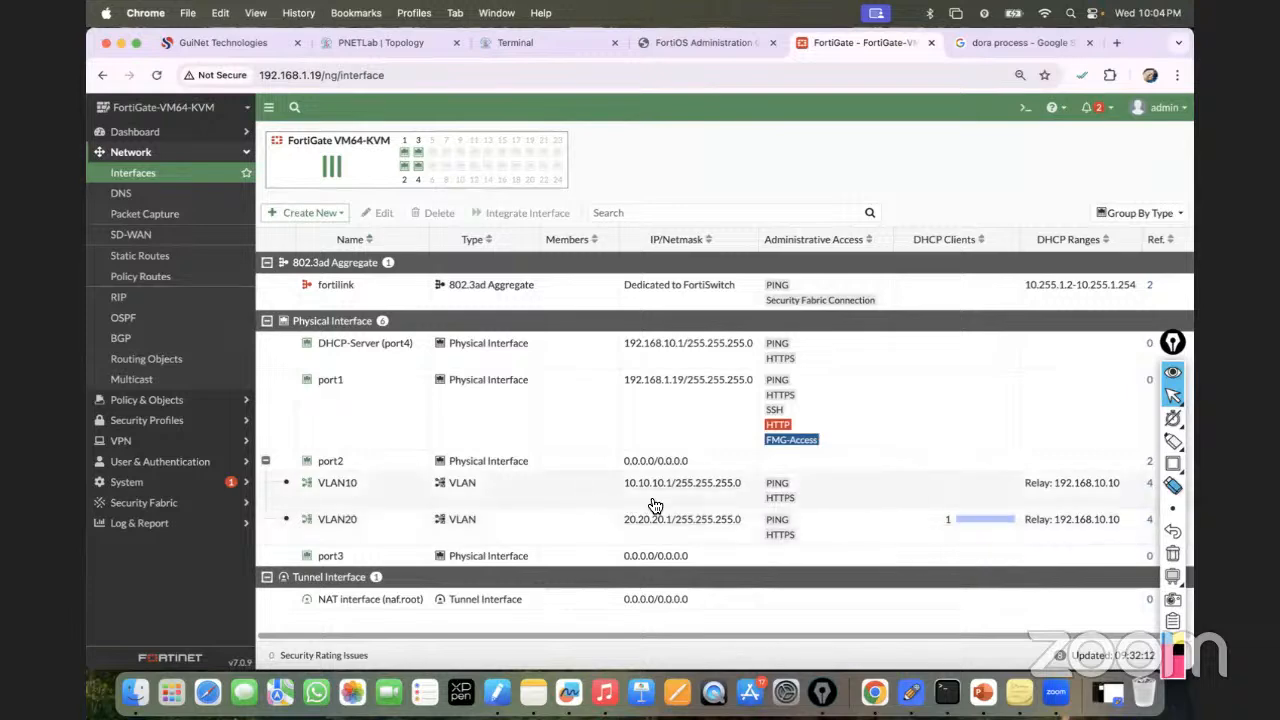
left_click(495, 44)
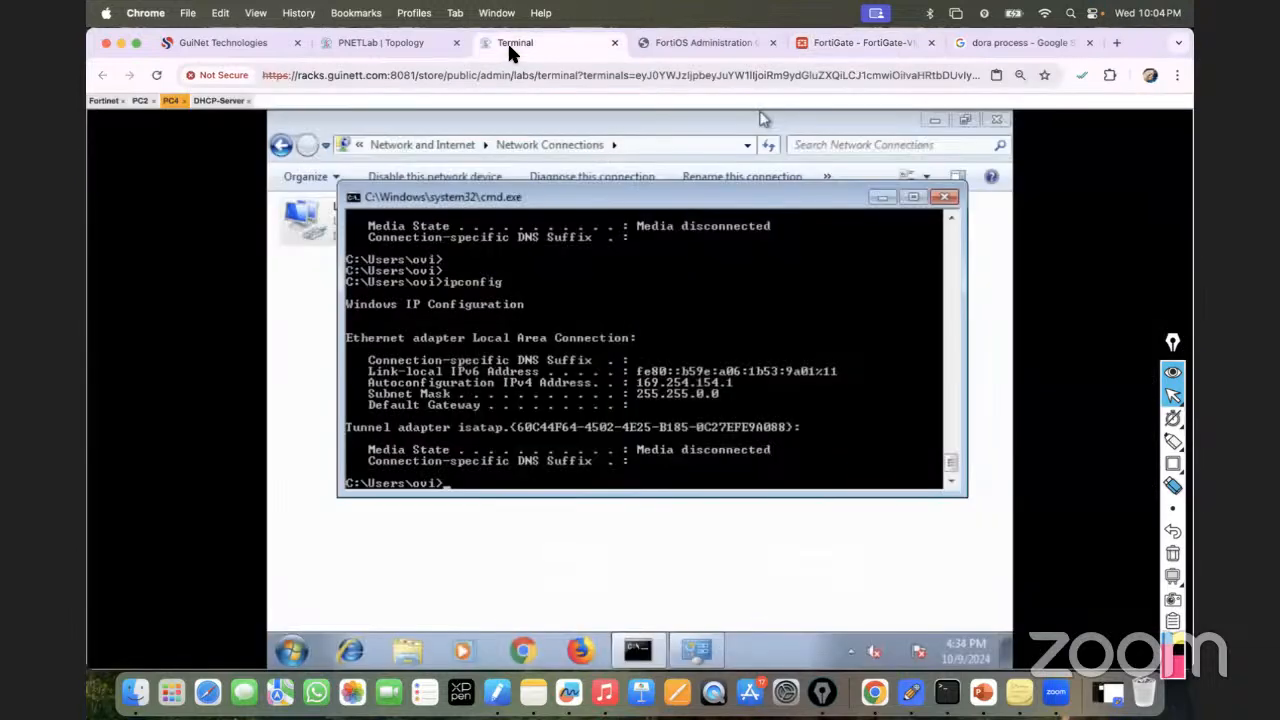
left_click(218, 101)
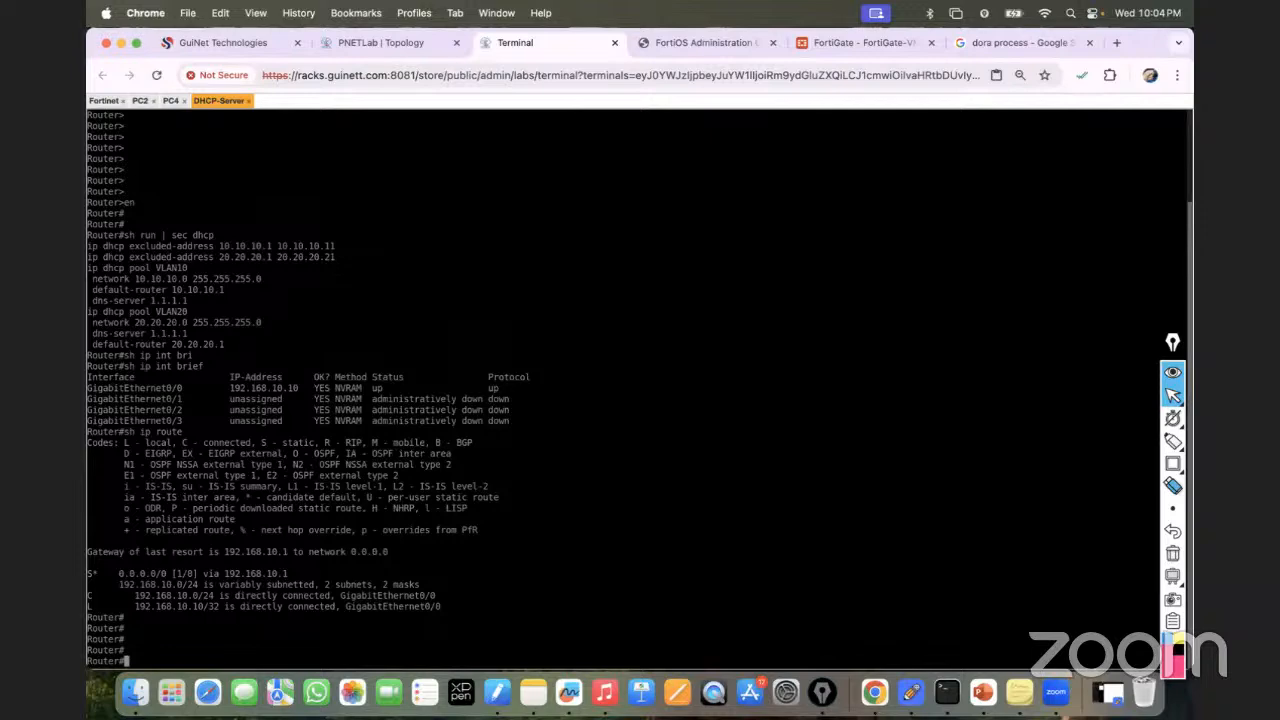
left_click(889, 40)
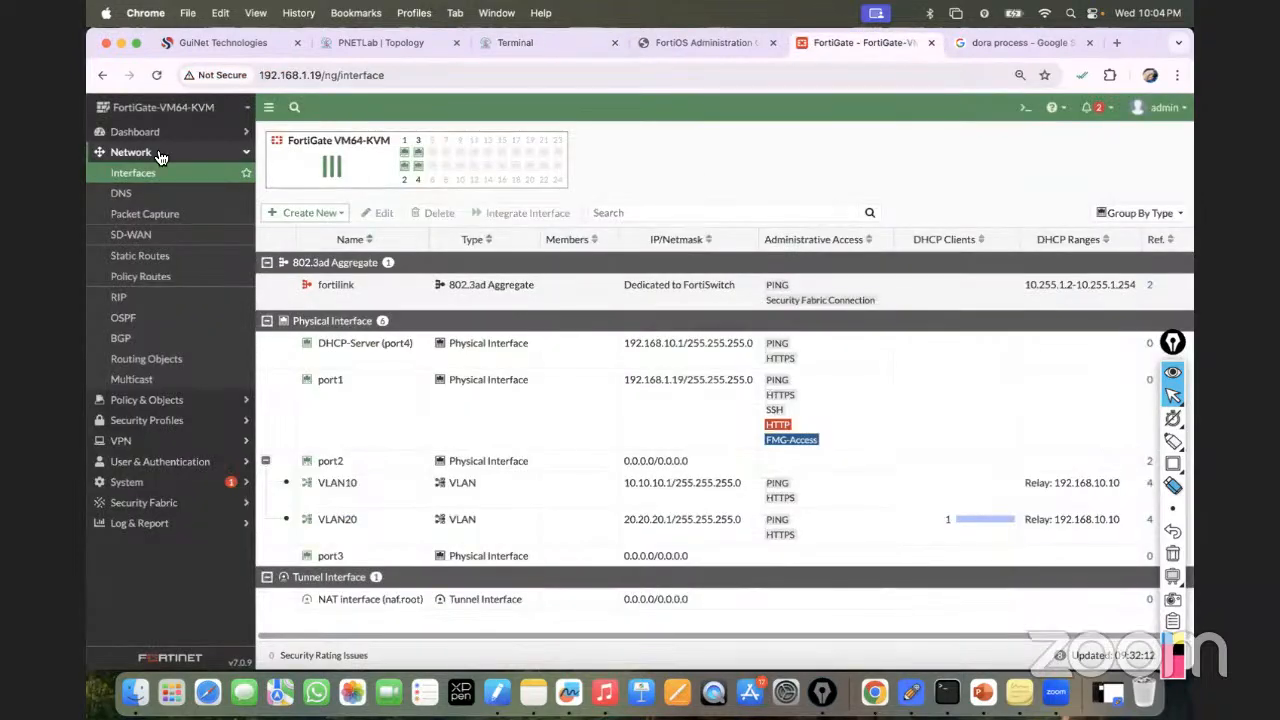
Open the Firewall Policy list under Policy & Objects.
left_click(146, 420)
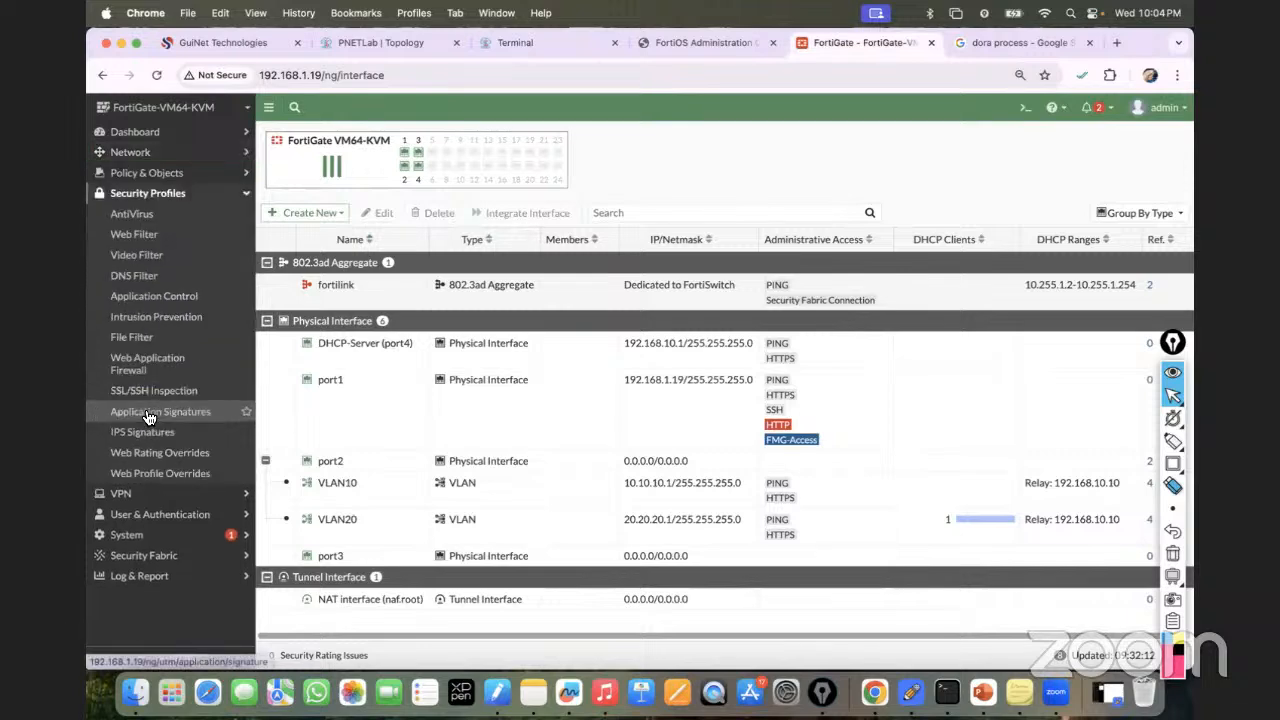
left_click(160, 172)
left_click(152, 197)
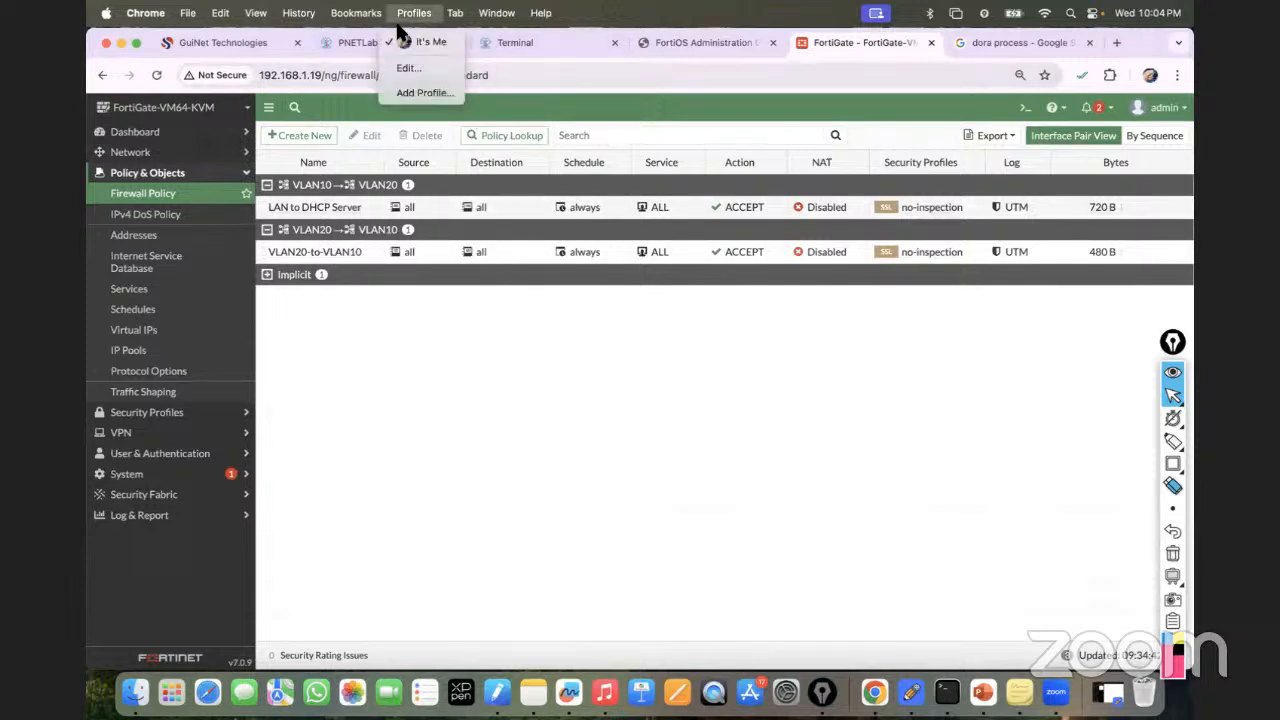
left_click(349, 42)
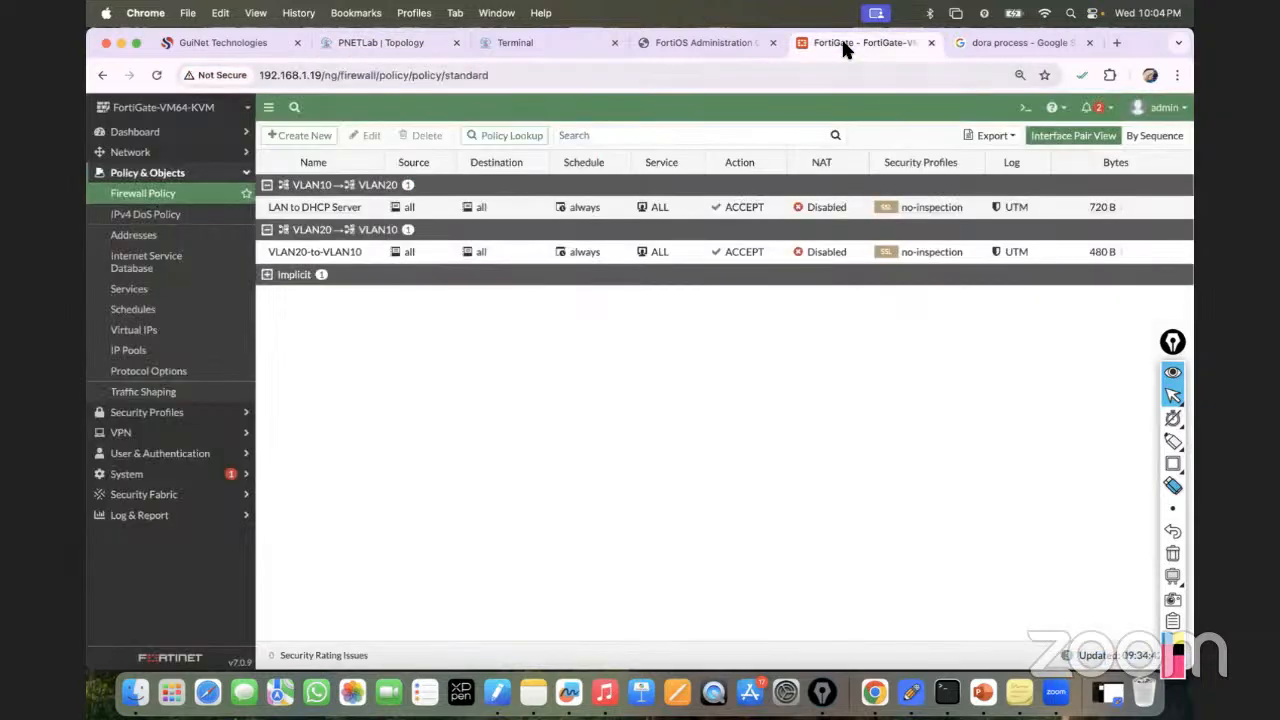
Start a new firewall policy, restarting the form until the Name field is selected.
left_click(300, 136)
scroll(433, 177, "down", 3)
scroll(433, 177, "up", 3)
left_click(430, 176)
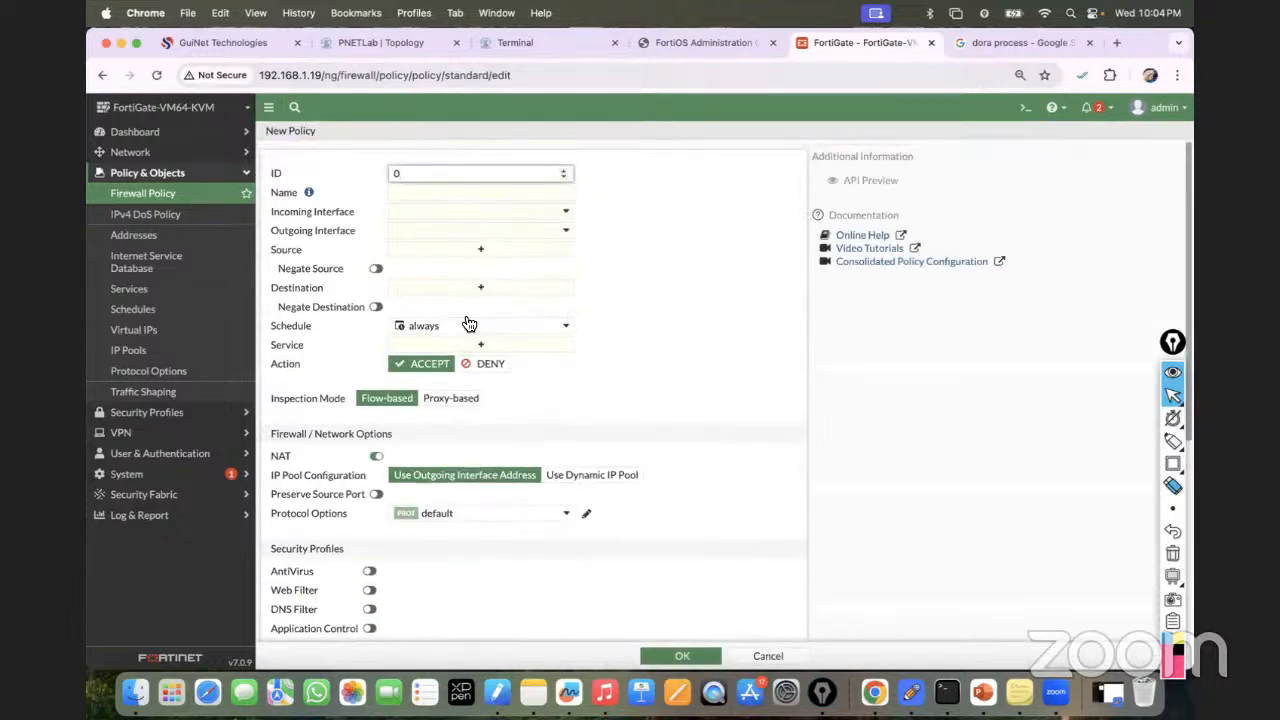
left_click(767, 656)
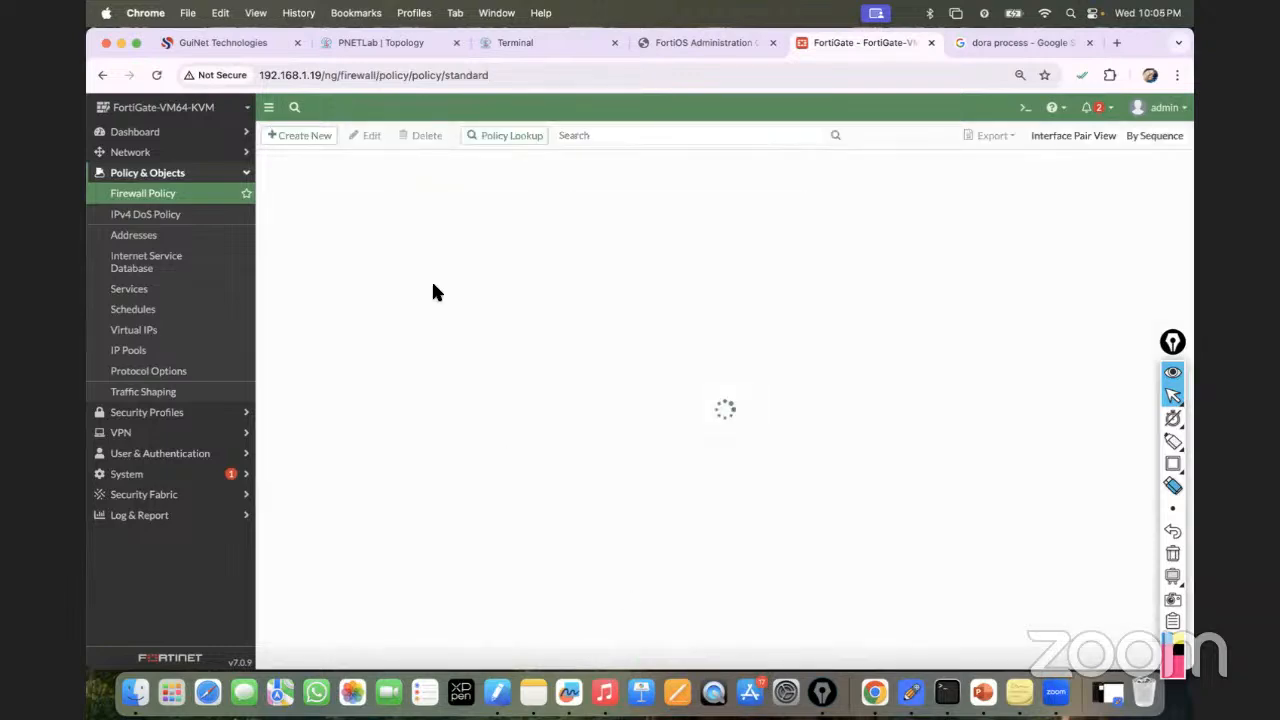
left_click(296, 136)
left_click(425, 172)
left_click(448, 191)
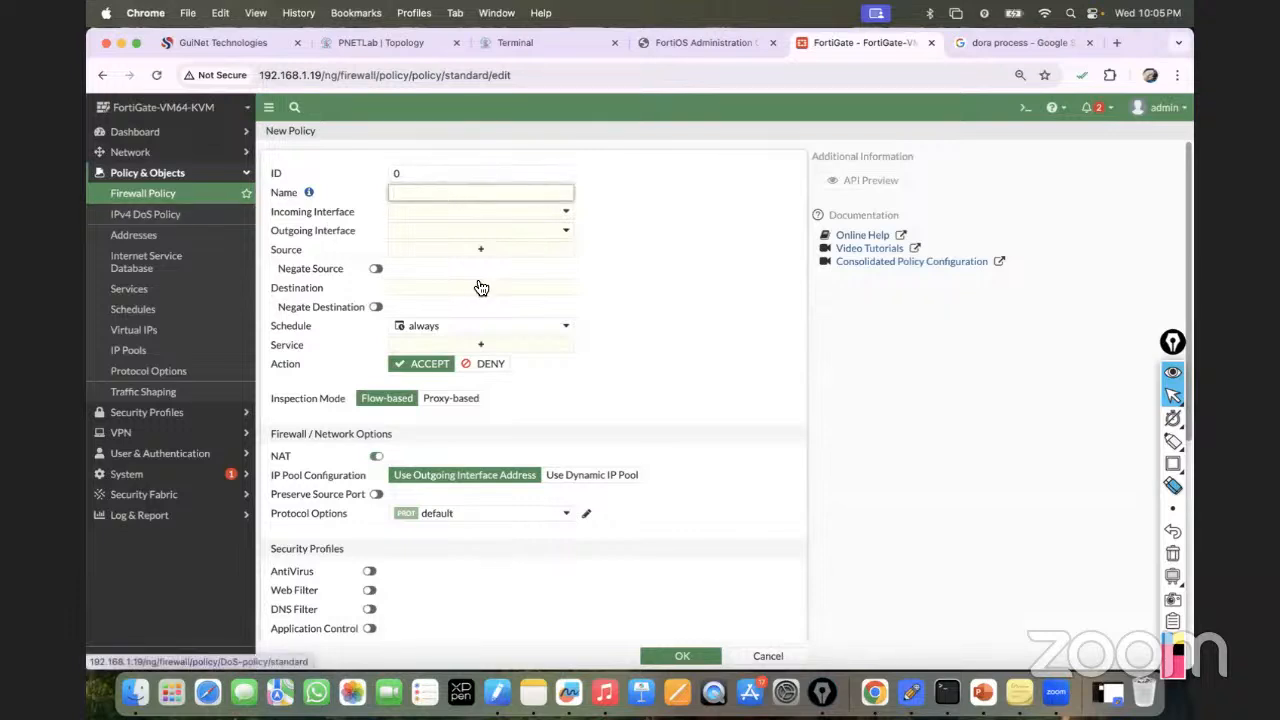
left_click(766, 656)
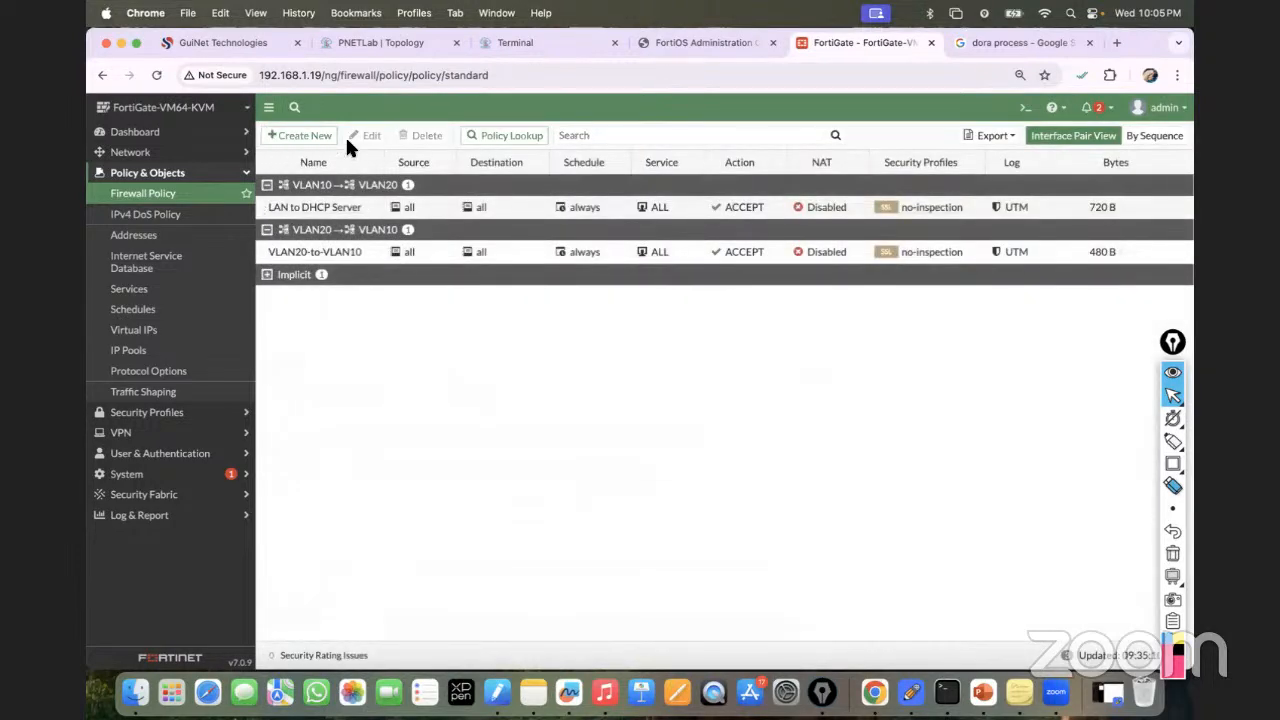
left_click(289, 146)
left_click(418, 200)
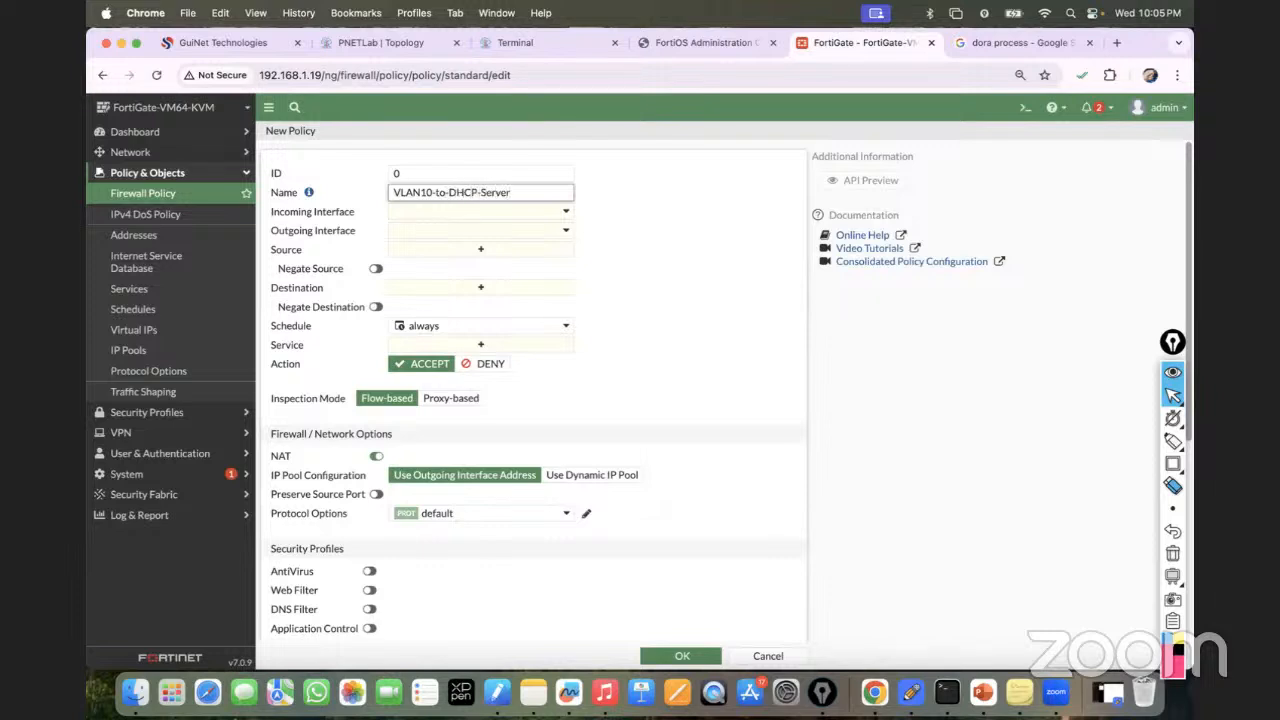
Set incoming interface VLAN10 and outgoing interface DHCP-Server (port4), checking the topology wiring.
left_click(423, 212)
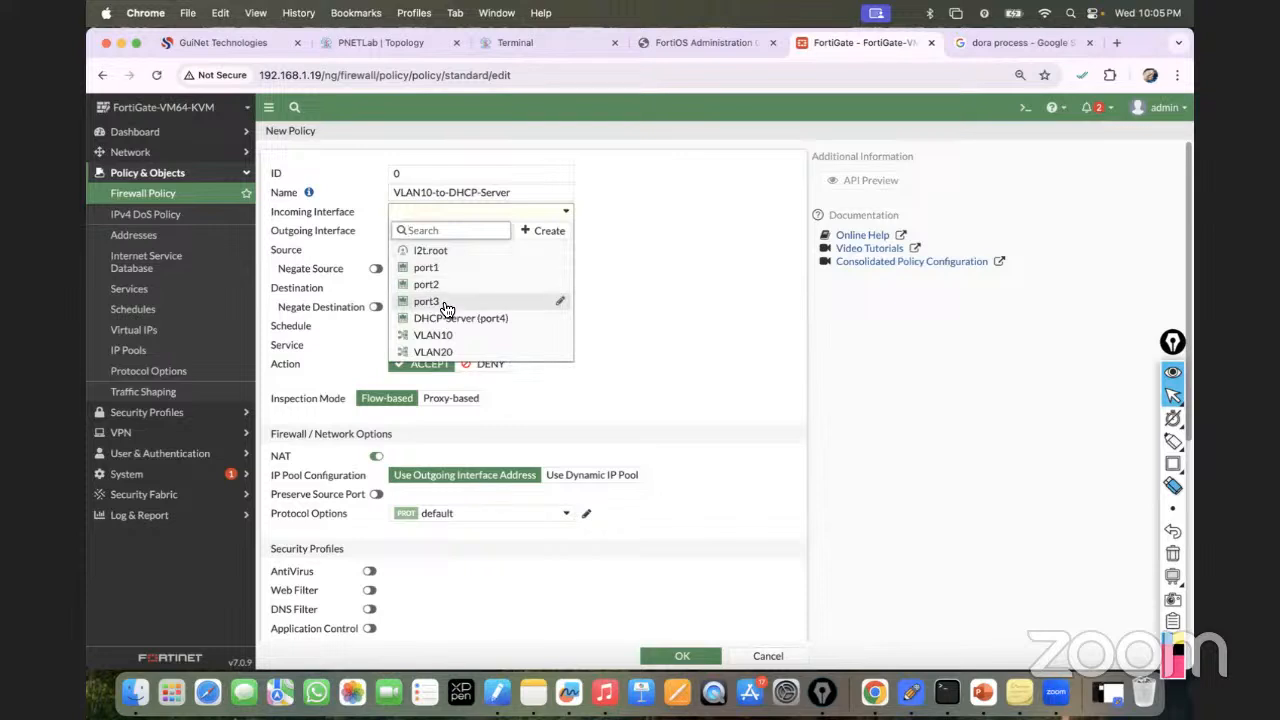
left_click(447, 338)
left_click(432, 230)
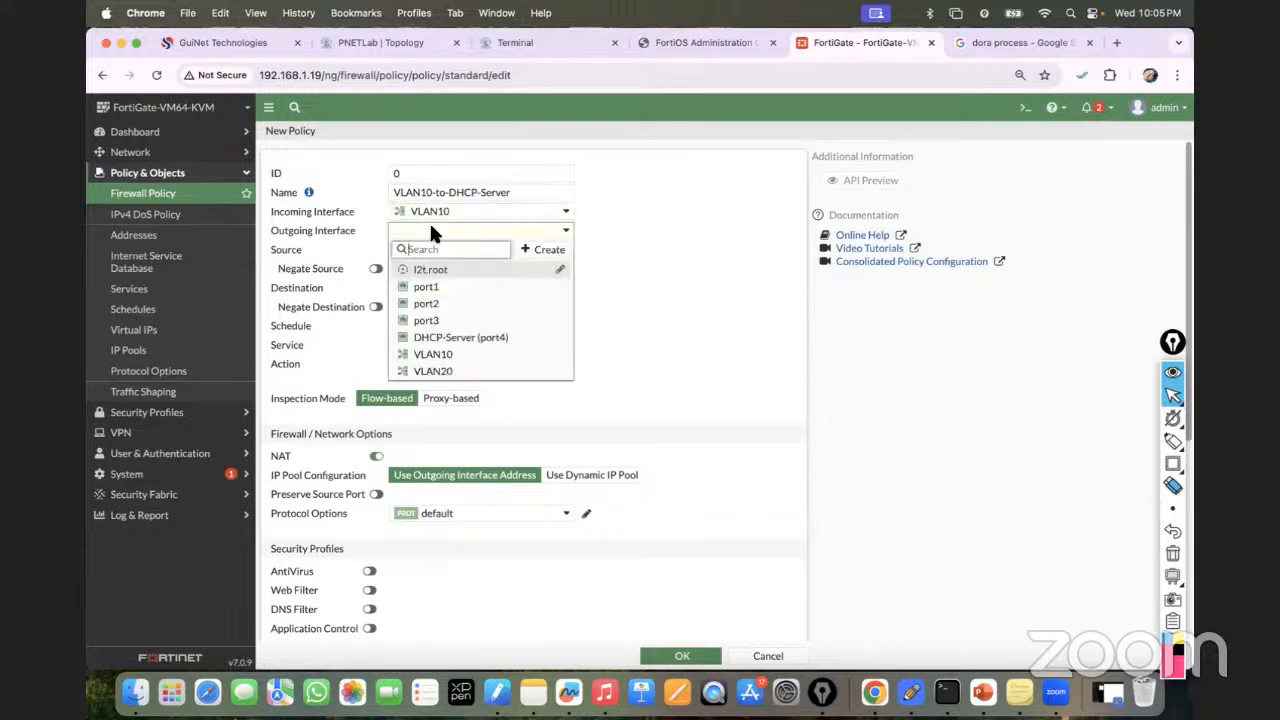
left_click(451, 340)
left_click(375, 42)
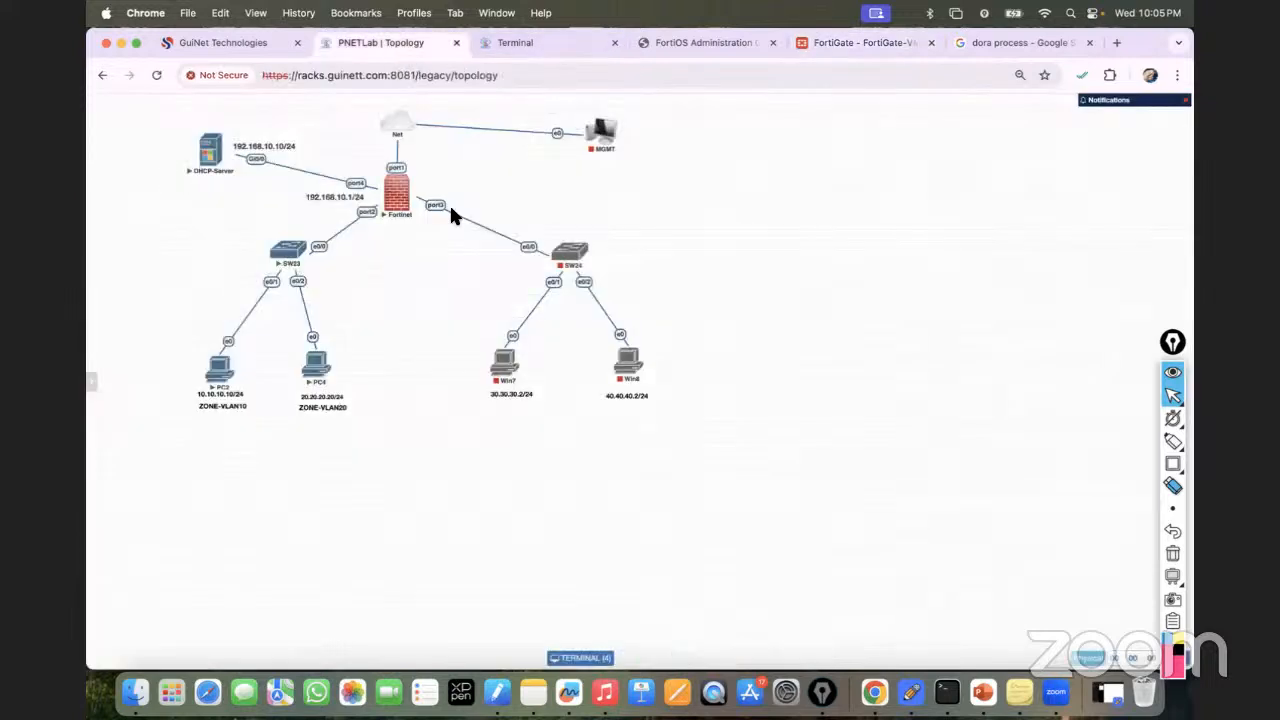
left_click(847, 40)
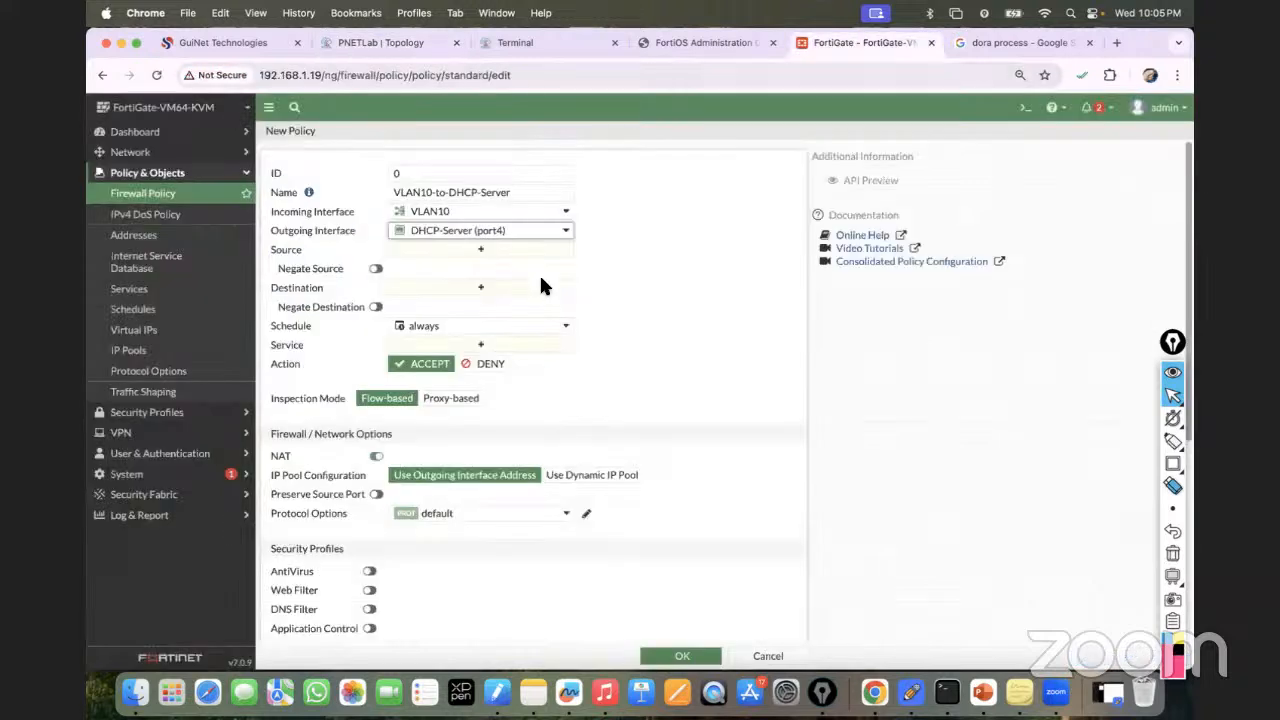
Use all source and destination addresses and ALL services, disable NAT, and save the policy.
left_click(476, 252)
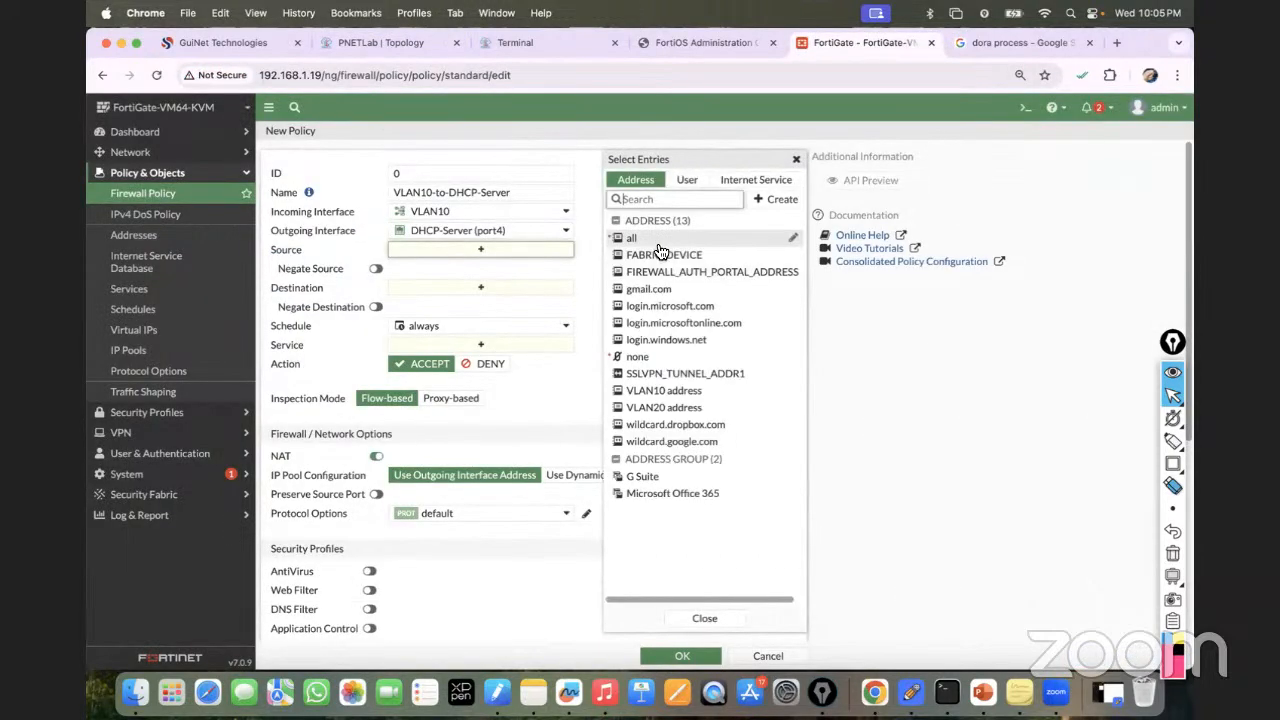
left_click(645, 242)
left_click(478, 306)
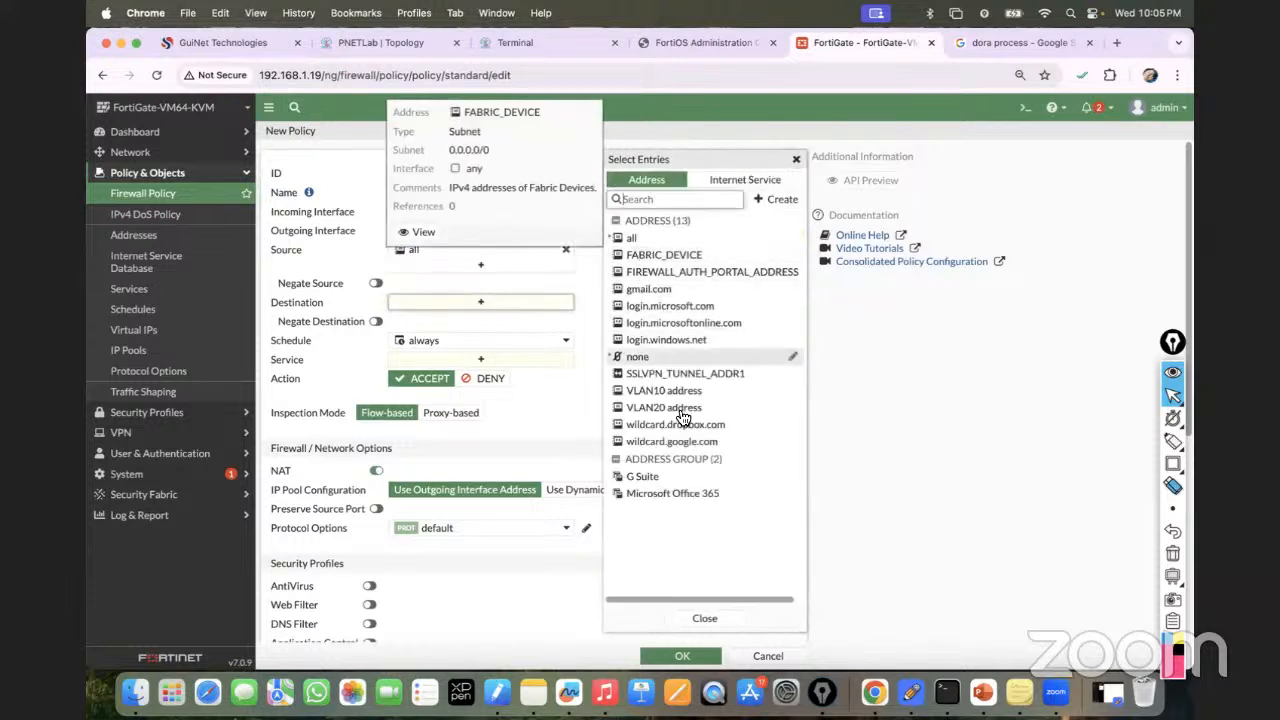
left_click(650, 240)
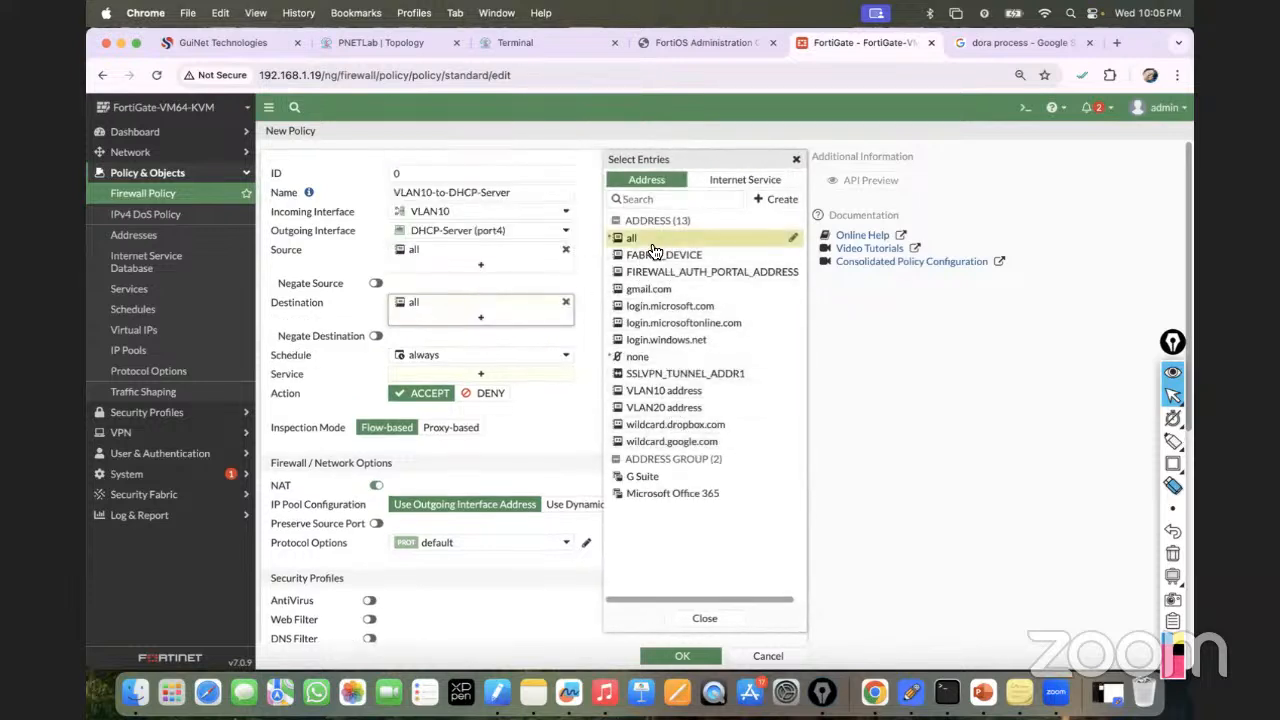
left_click(510, 376)
left_click(646, 242)
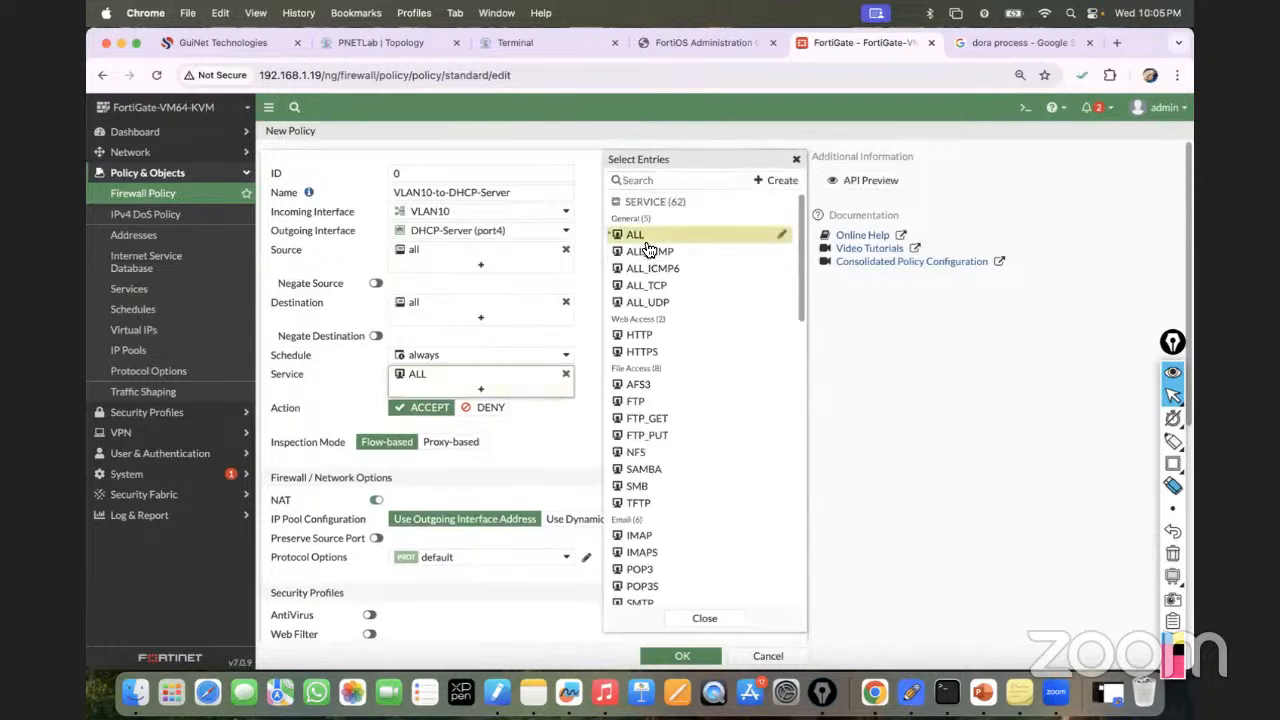
left_click(541, 437)
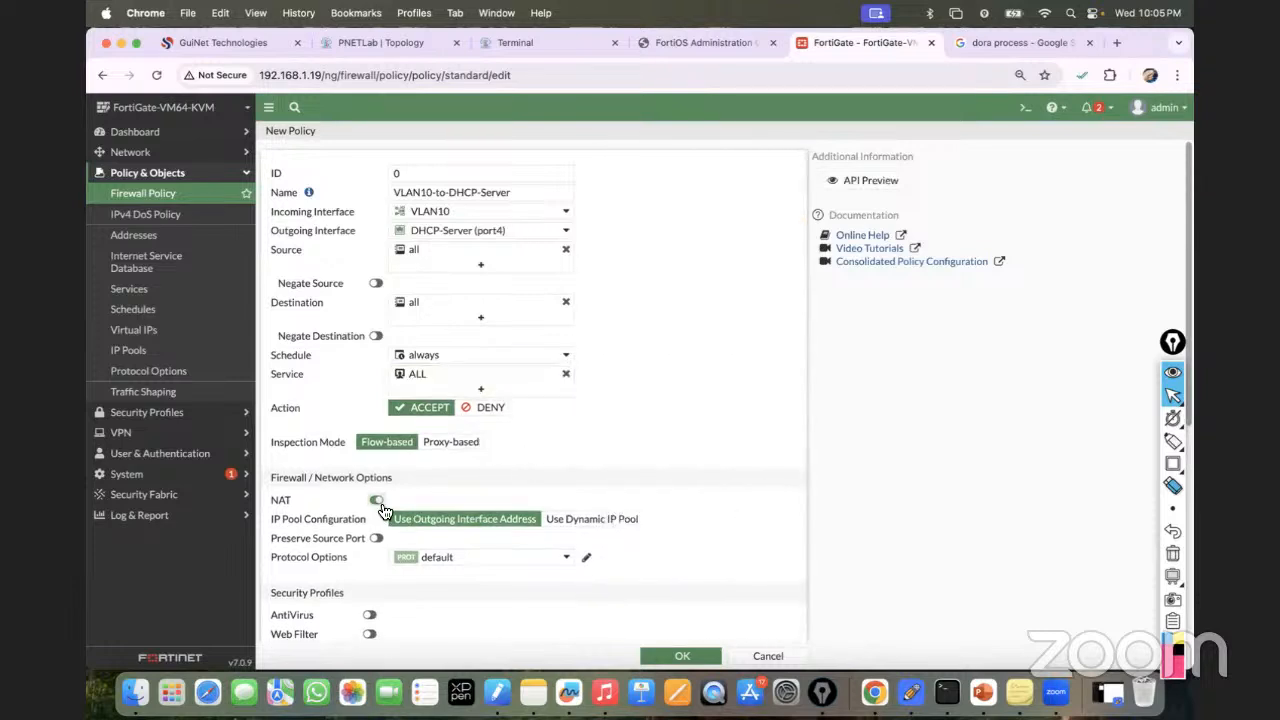
left_click(378, 502)
scroll(665, 579, "down", 5)
left_click(672, 655)
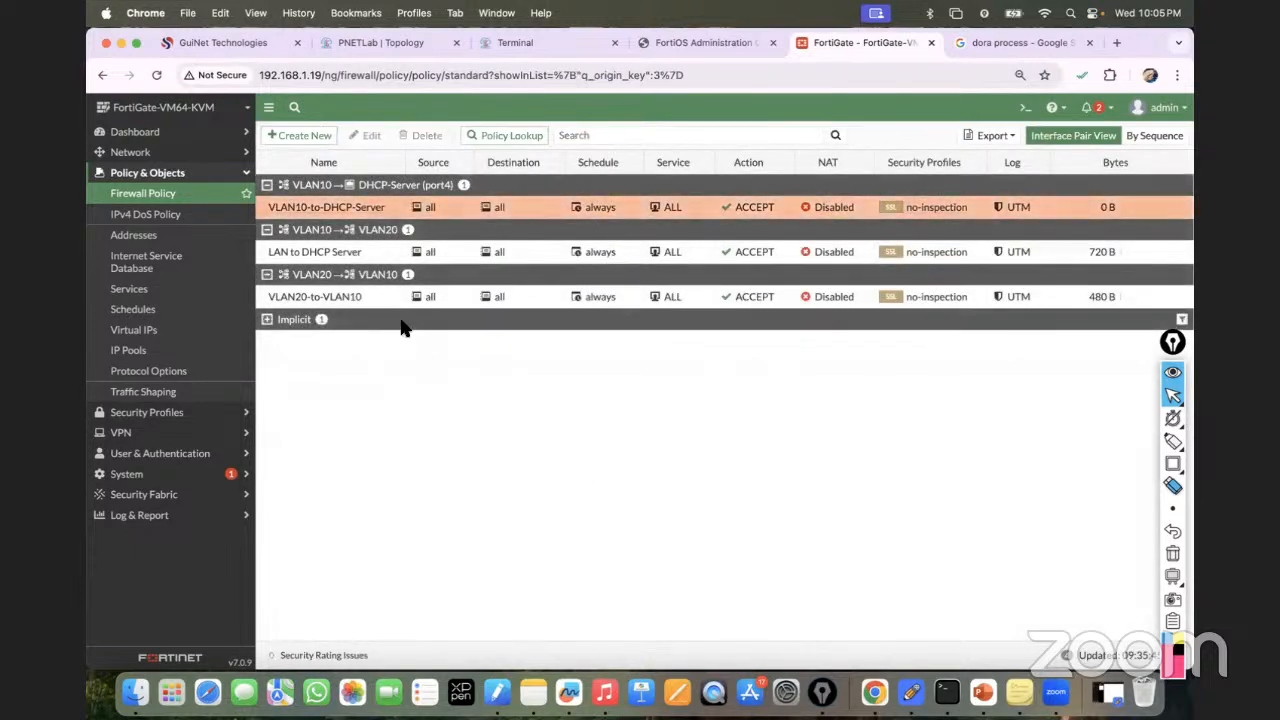
Copy the VLAN10-to-DHCP-Server policy and paste it below the original.
left_click(274, 207)
right_click(271, 209)
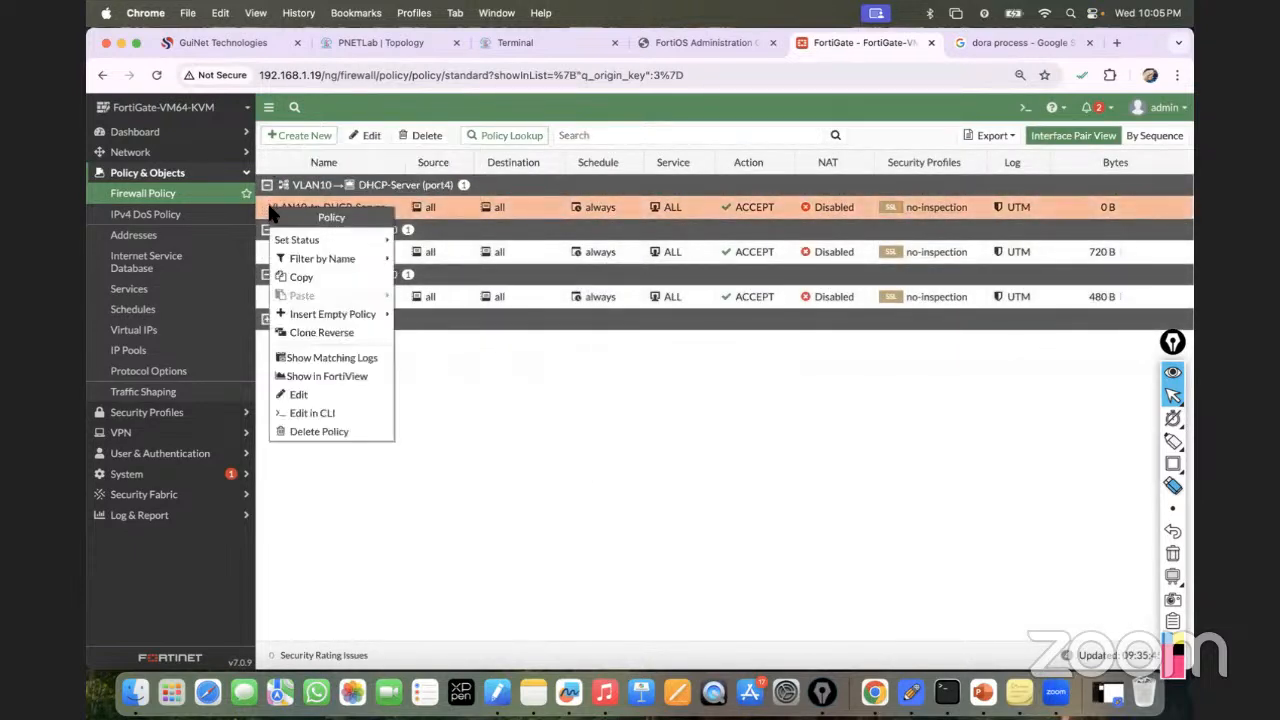
left_click(301, 278)
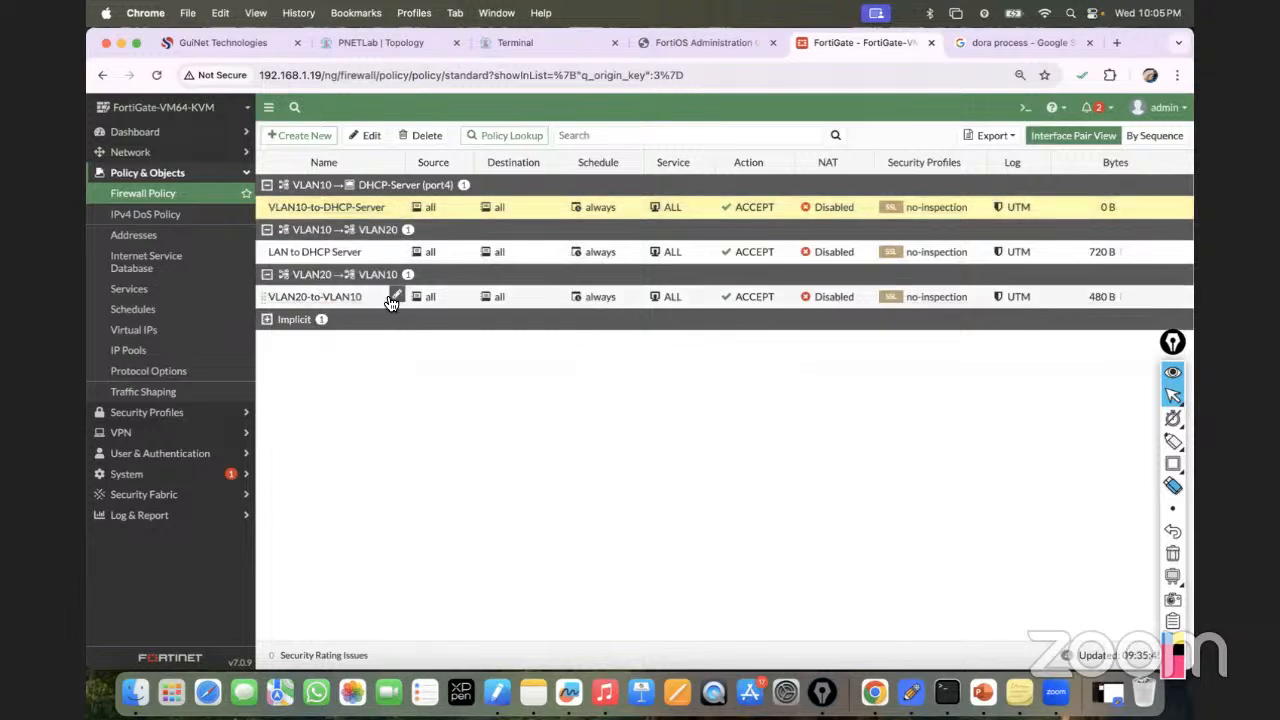
right_click(304, 212)
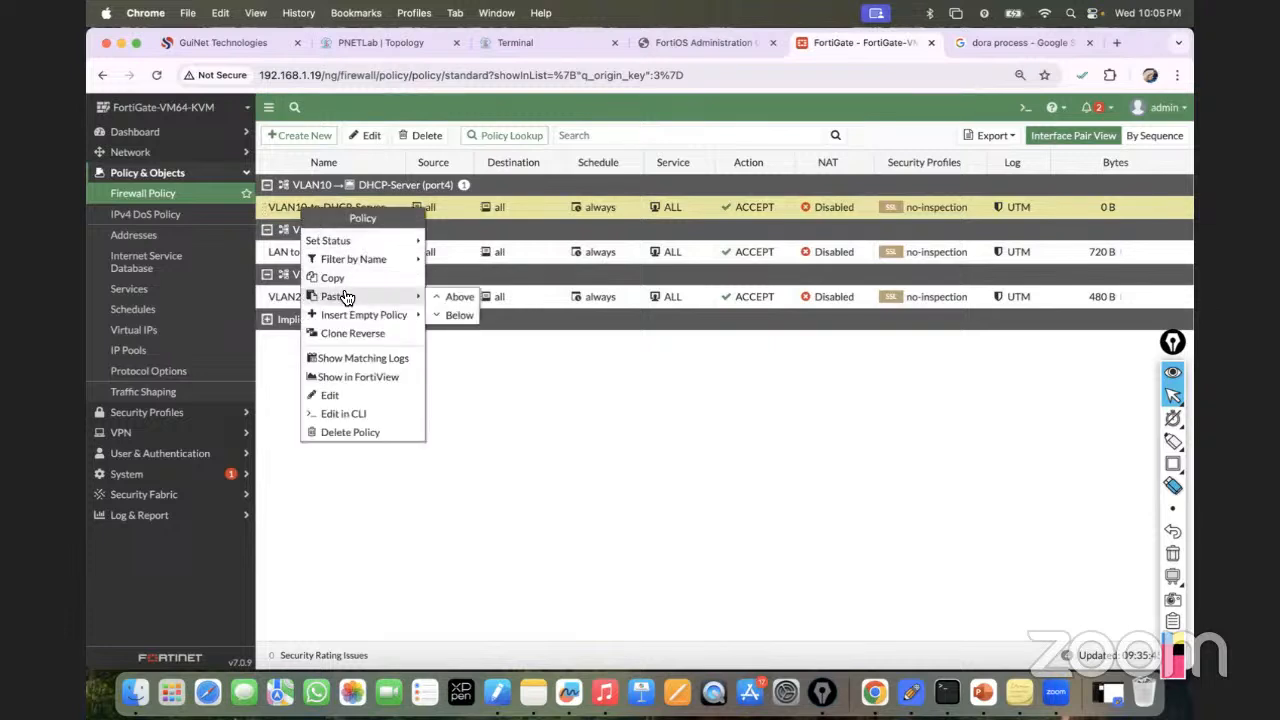
mouse_move(345, 297)
left_click(459, 319)
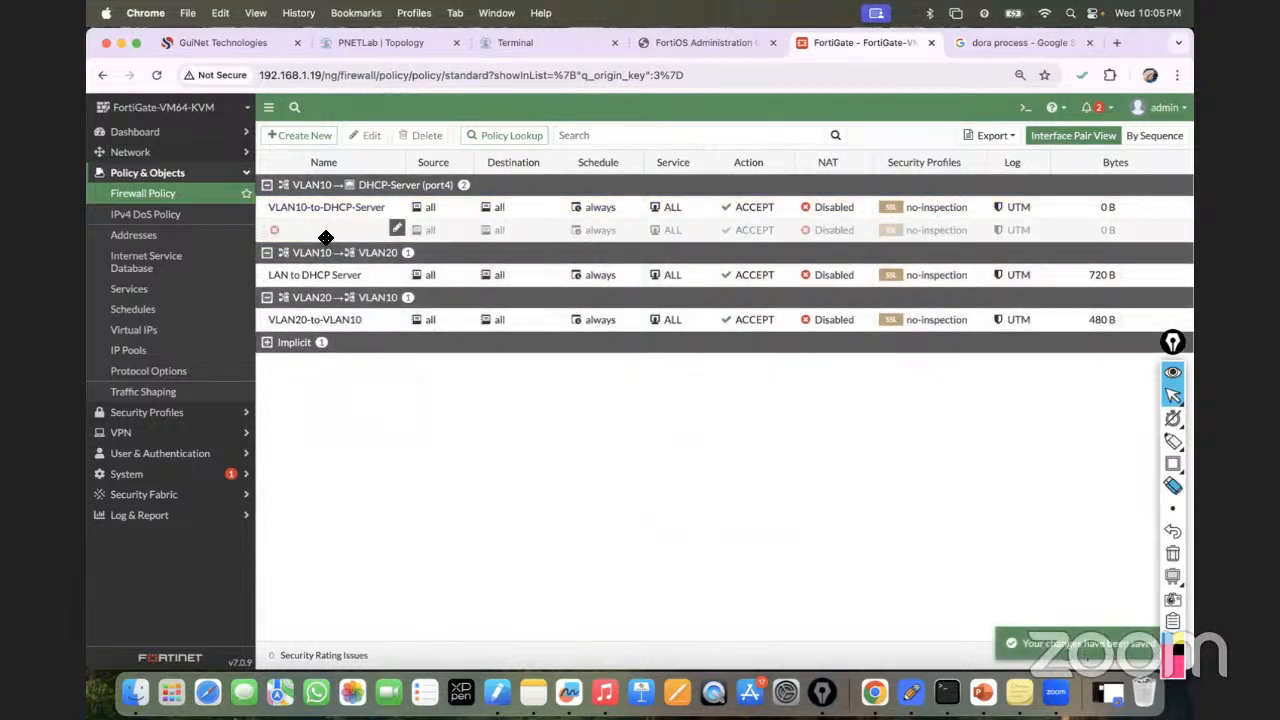
Rename the copy VLAN20-to-DHCP-Server, set incoming interface VLAN20, and save it.
double_click(341, 233)
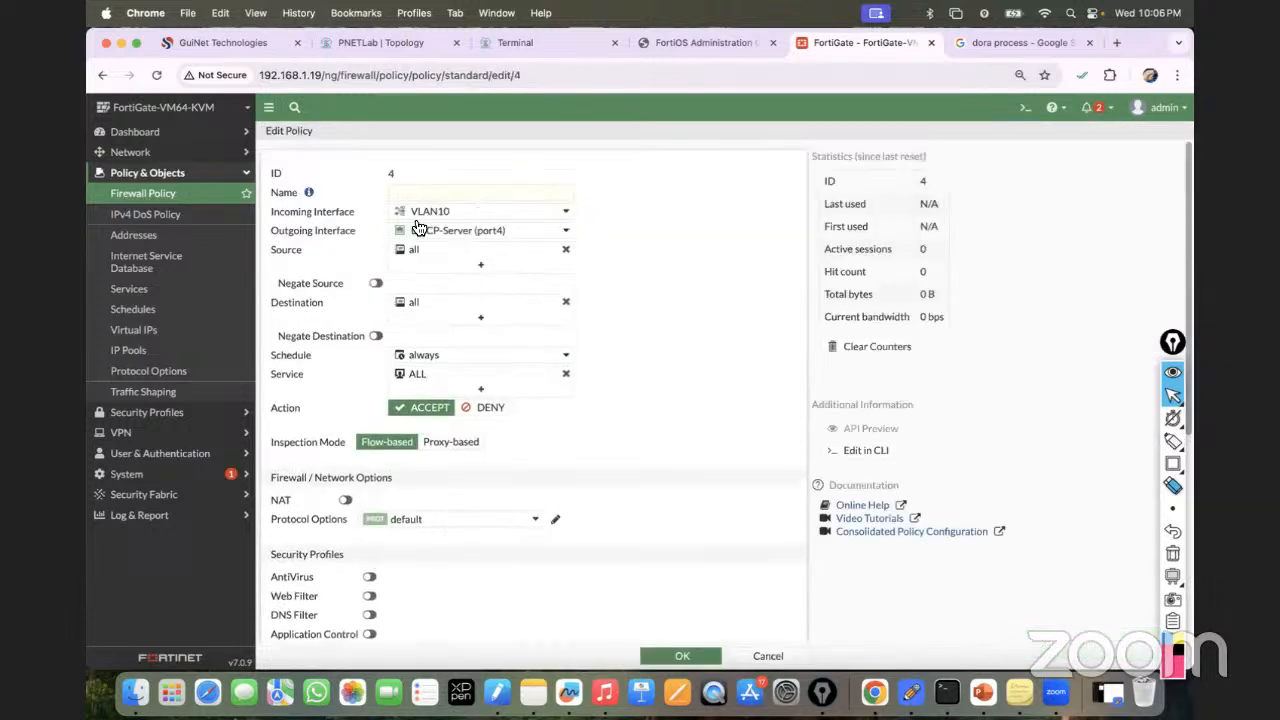
left_click(433, 194)
type("VLAN20-to-DHCP-Server")
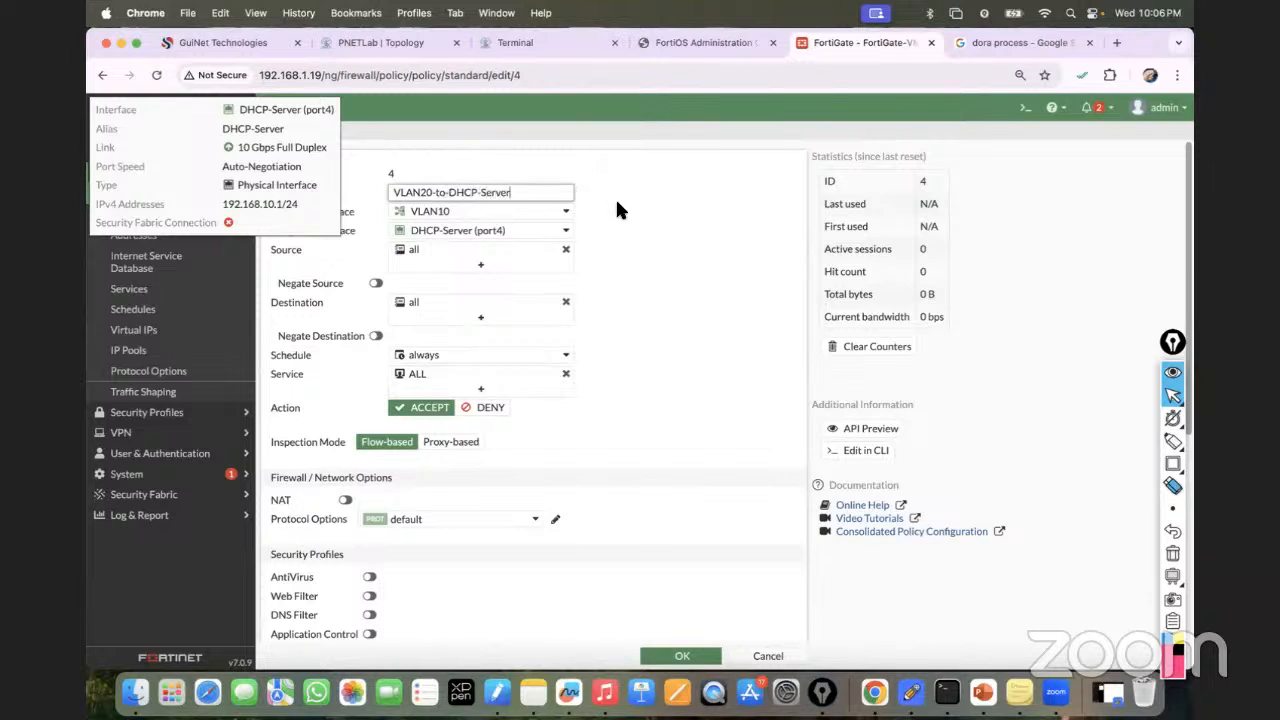
left_click(470, 213)
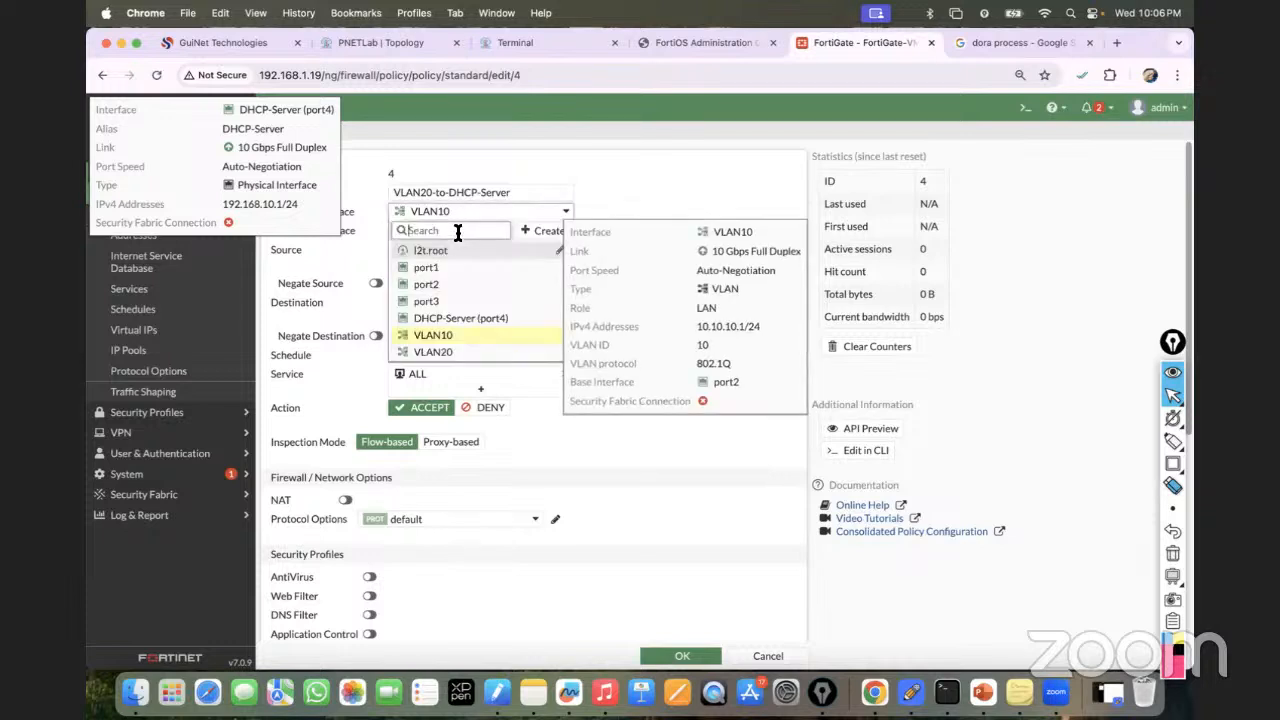
left_click(440, 352)
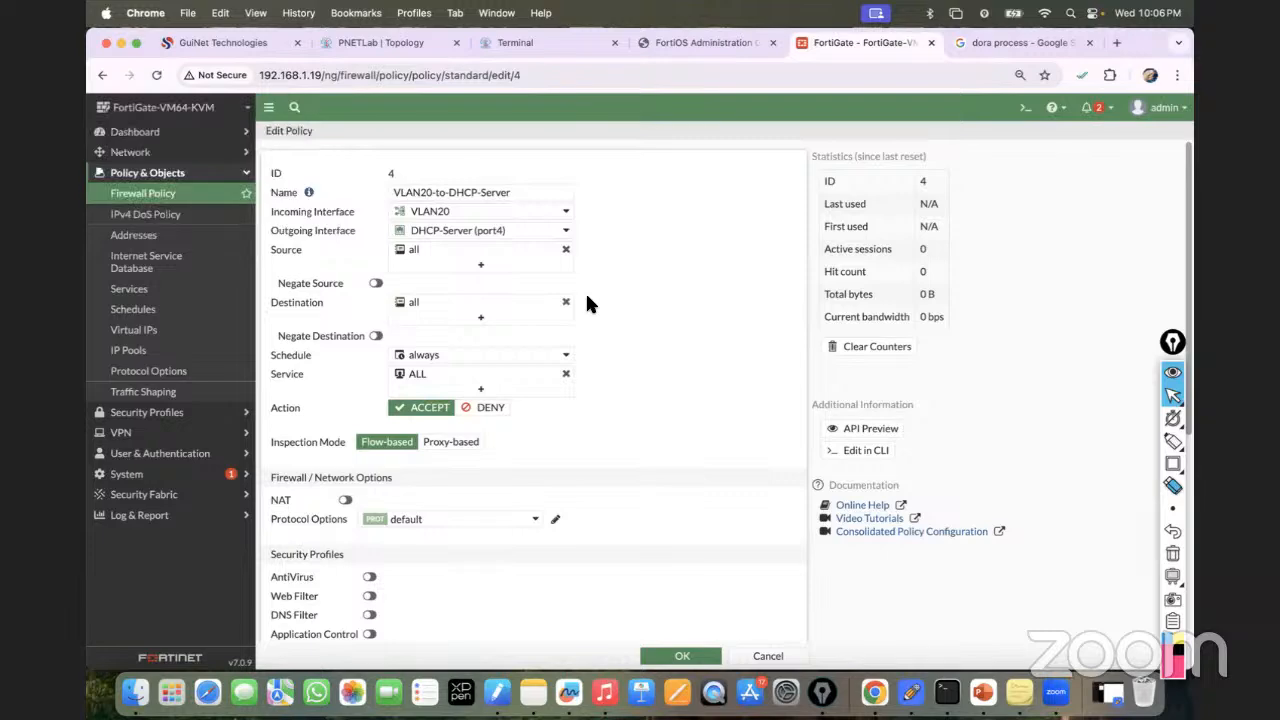
scroll(561, 468, "down", 3)
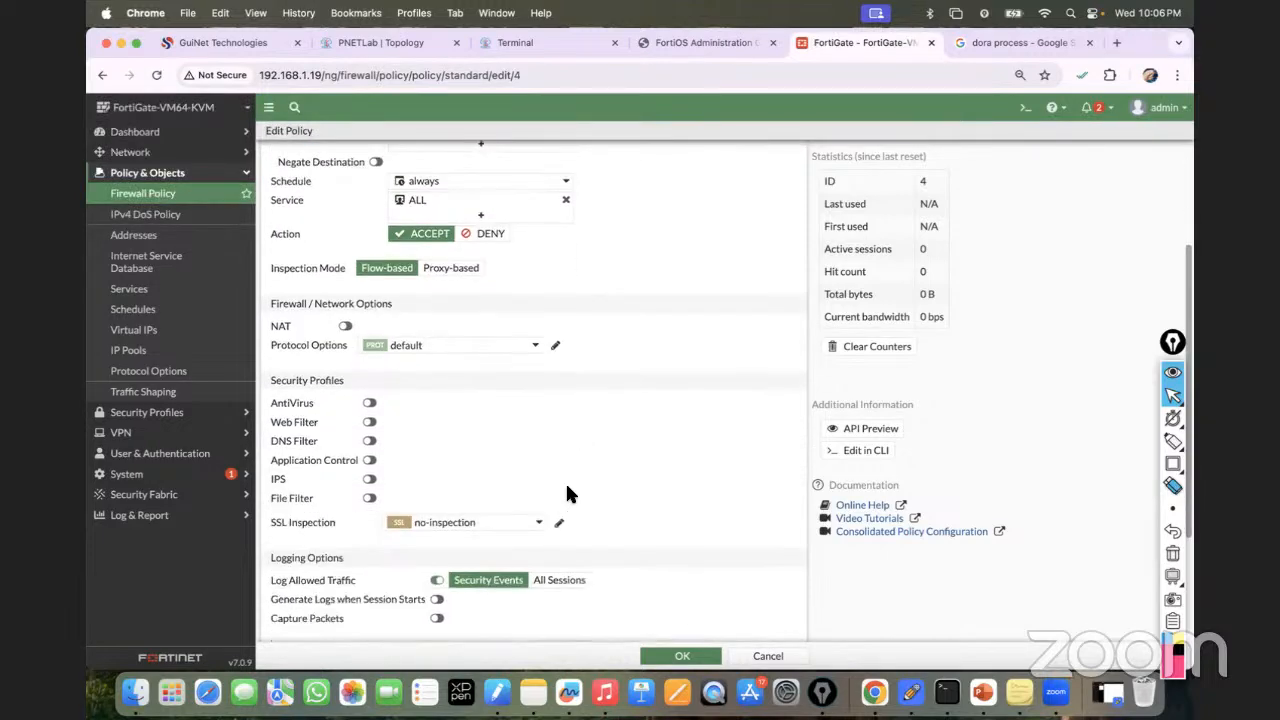
left_click(682, 655)
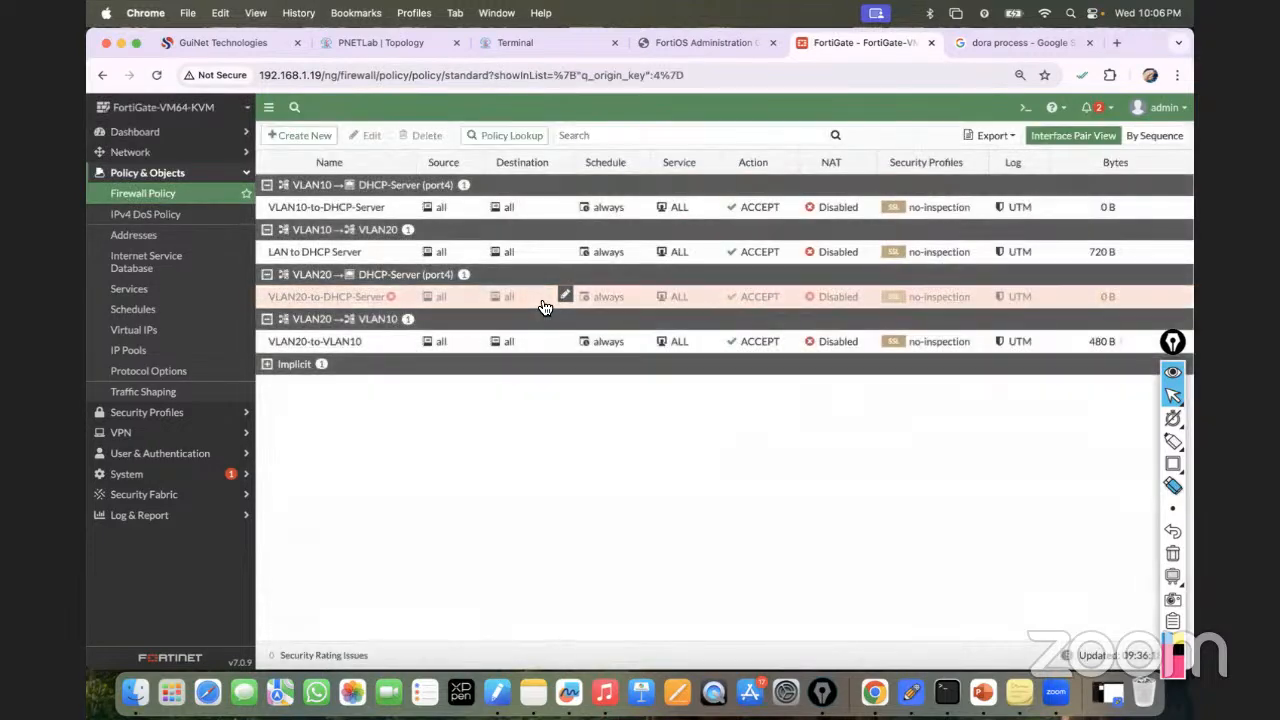
Copy the VLAN10-to-DHCP-Server policy and paste it above the LAN to DHCP Server policy.
left_click(268, 212)
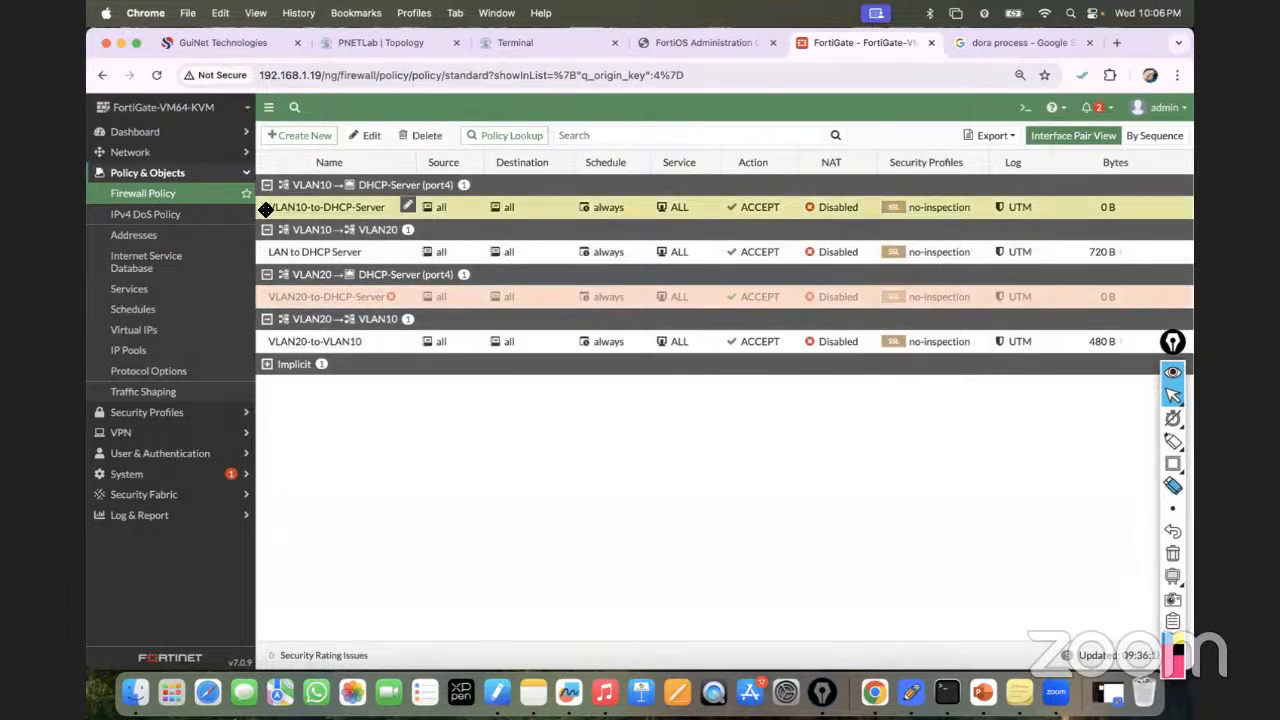
right_click(266, 210)
left_click(316, 281)
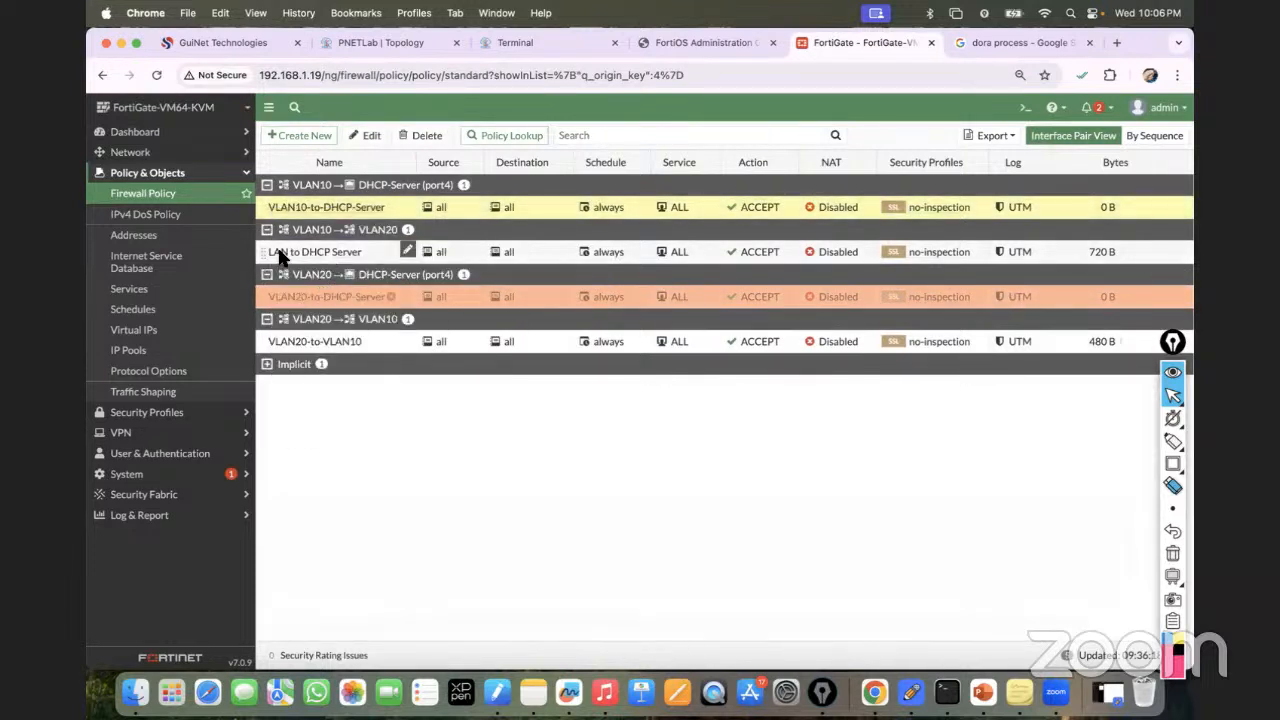
left_click(268, 254)
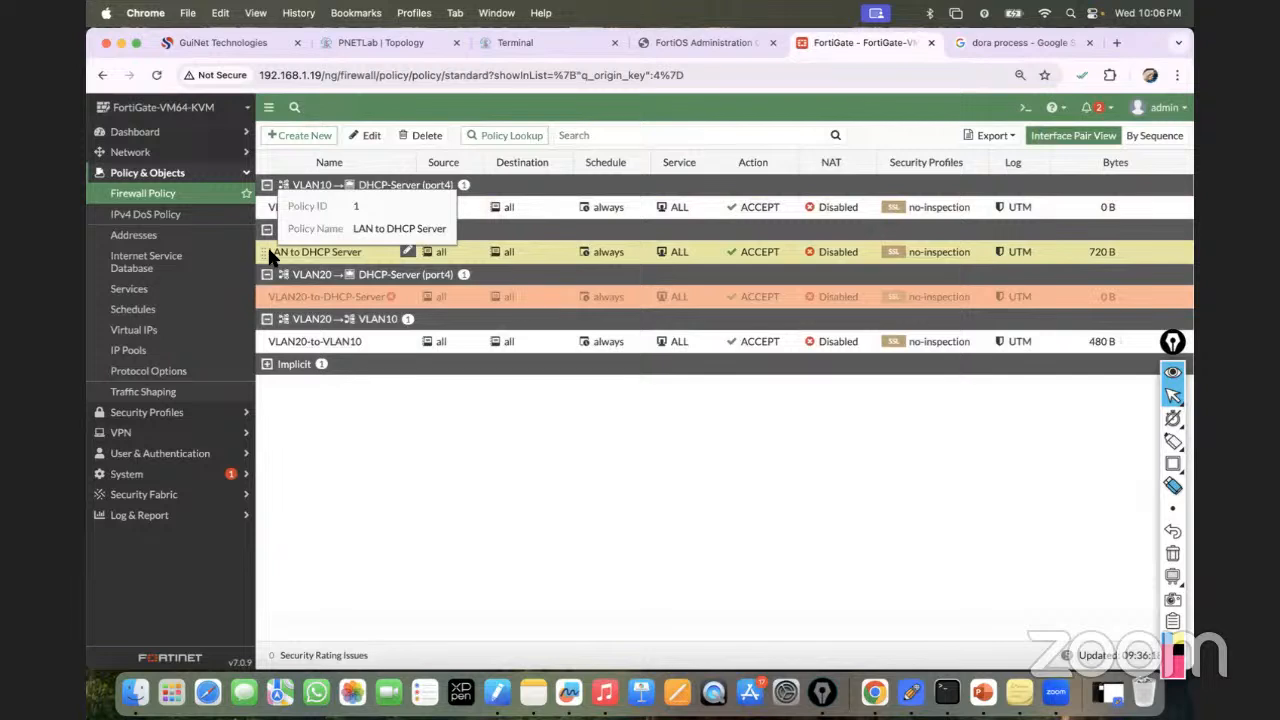
right_click(270, 257)
mouse_move(305, 341)
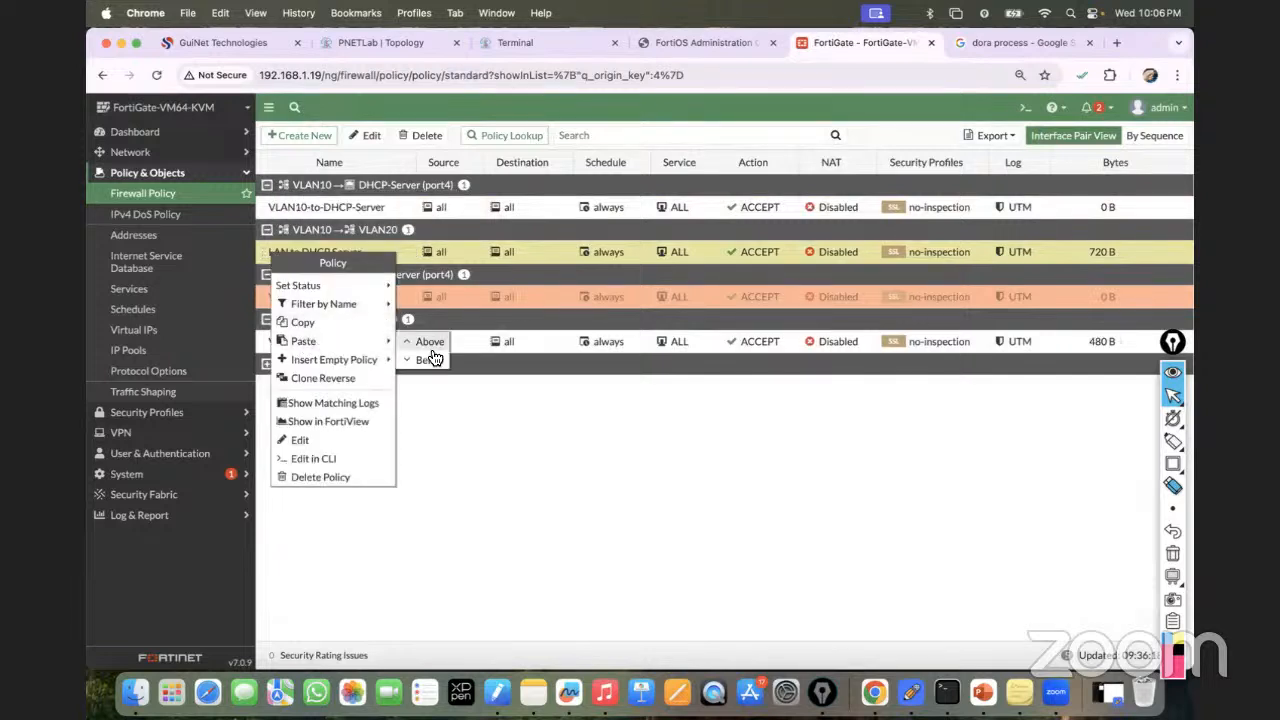
left_click(617, 392)
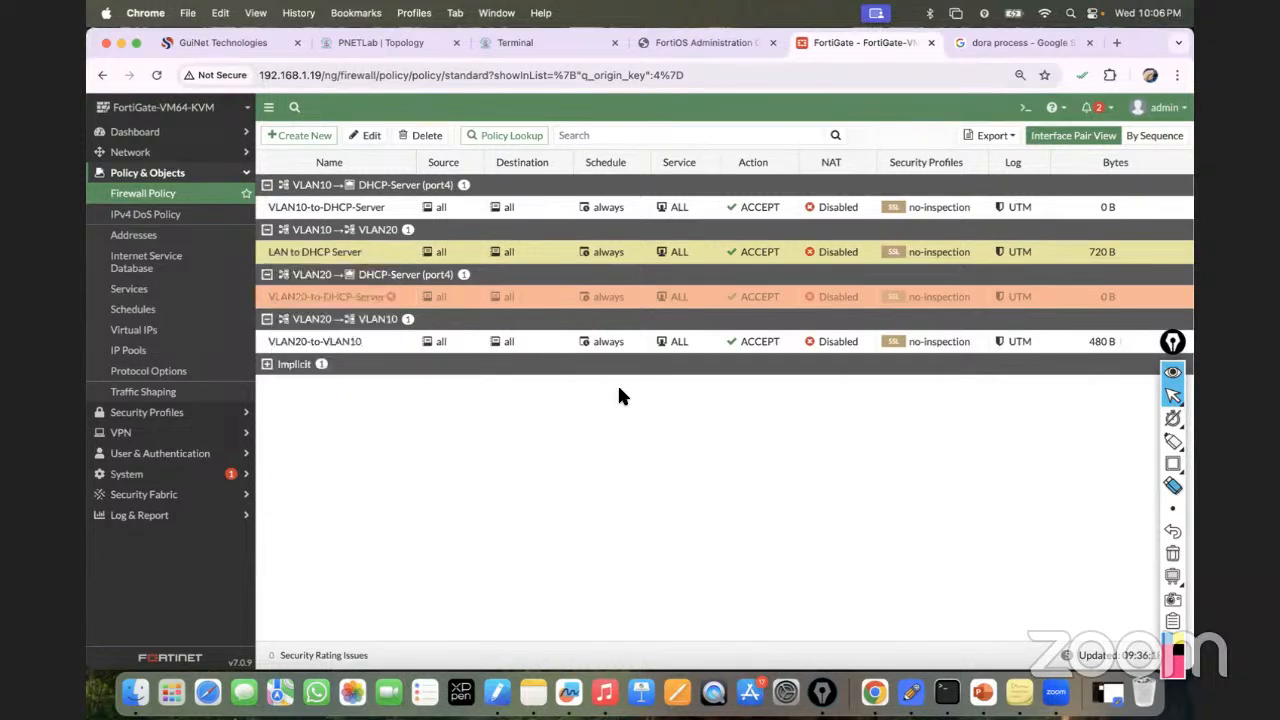
Open the LAN to DHCP Server policy and leave it without saving changes.
double_click(325, 257)
scroll(575, 428, "down", 5)
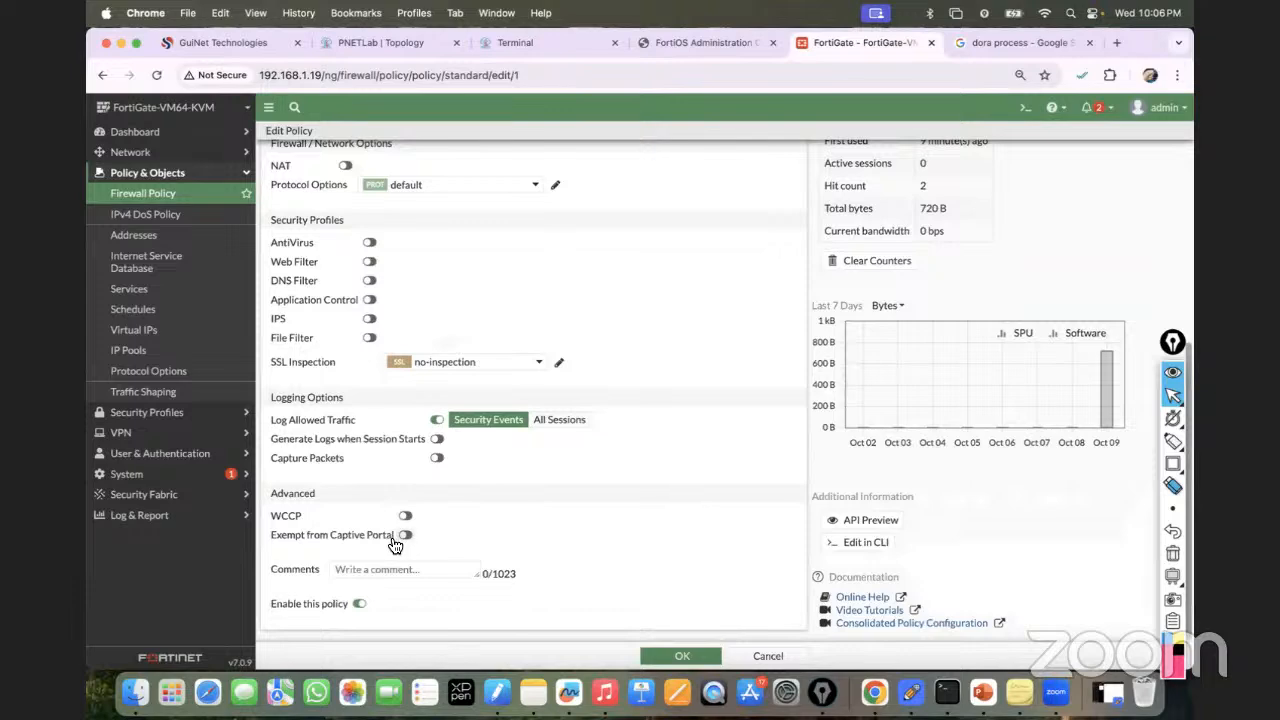
scroll(686, 606, "up", 3)
left_click(766, 655)
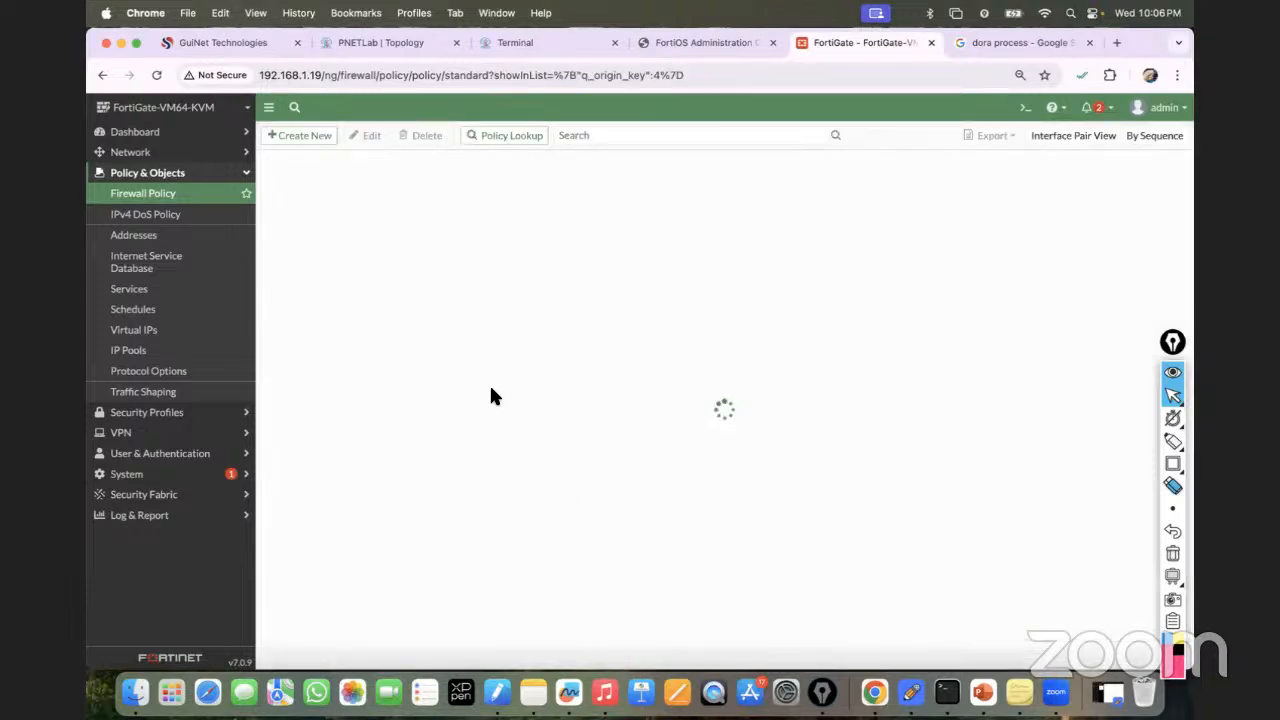
Copy the VLAN10 policy again, then dismiss the LAN to DHCP Server actions without pasting.
left_click(296, 207)
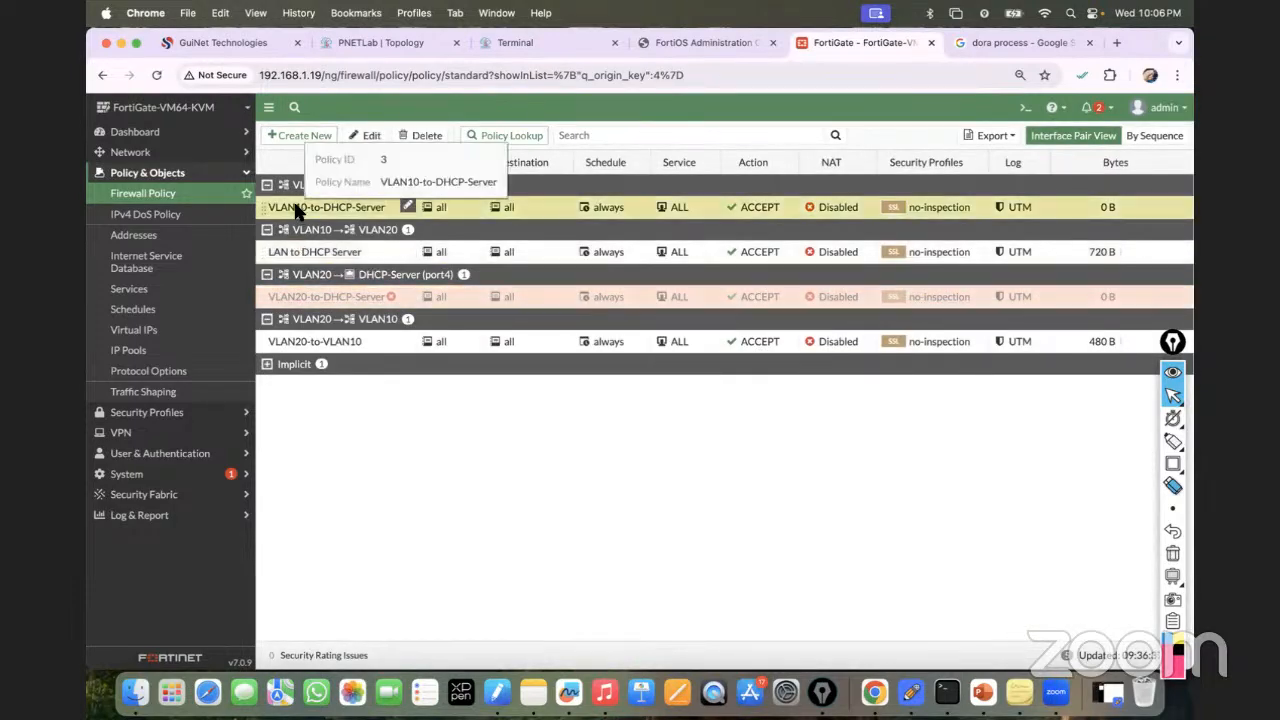
right_click(296, 212)
left_click(286, 277)
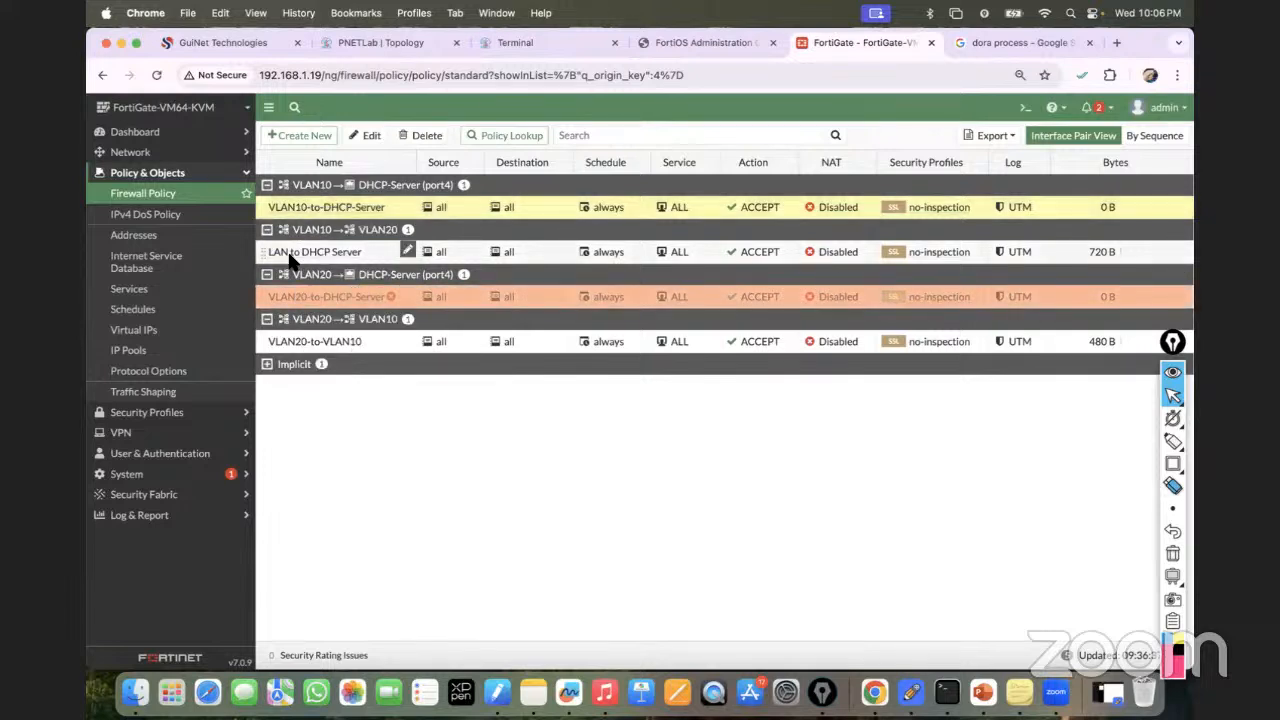
left_click(290, 257)
right_click(290, 258)
mouse_move(330, 346)
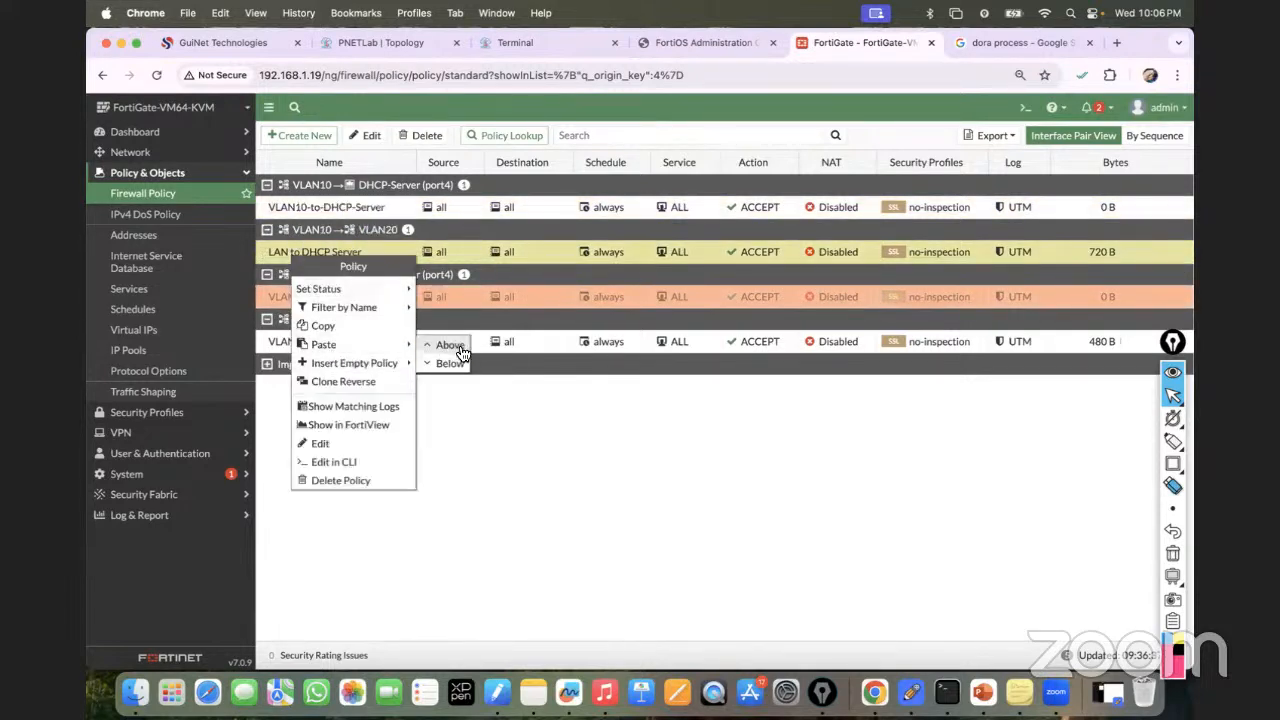
left_click(675, 459)
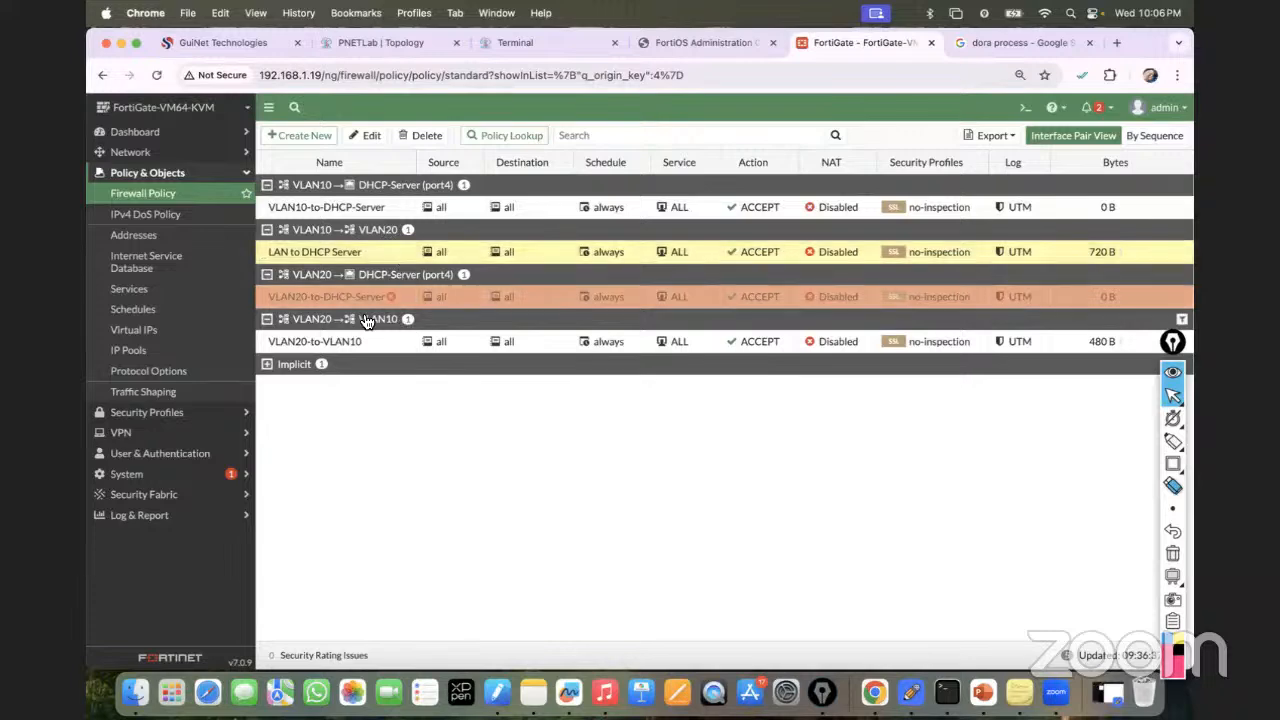
Open the VLAN20-to-DHCP-Server policy for editing and save it back to the list.
right_click(318, 302)
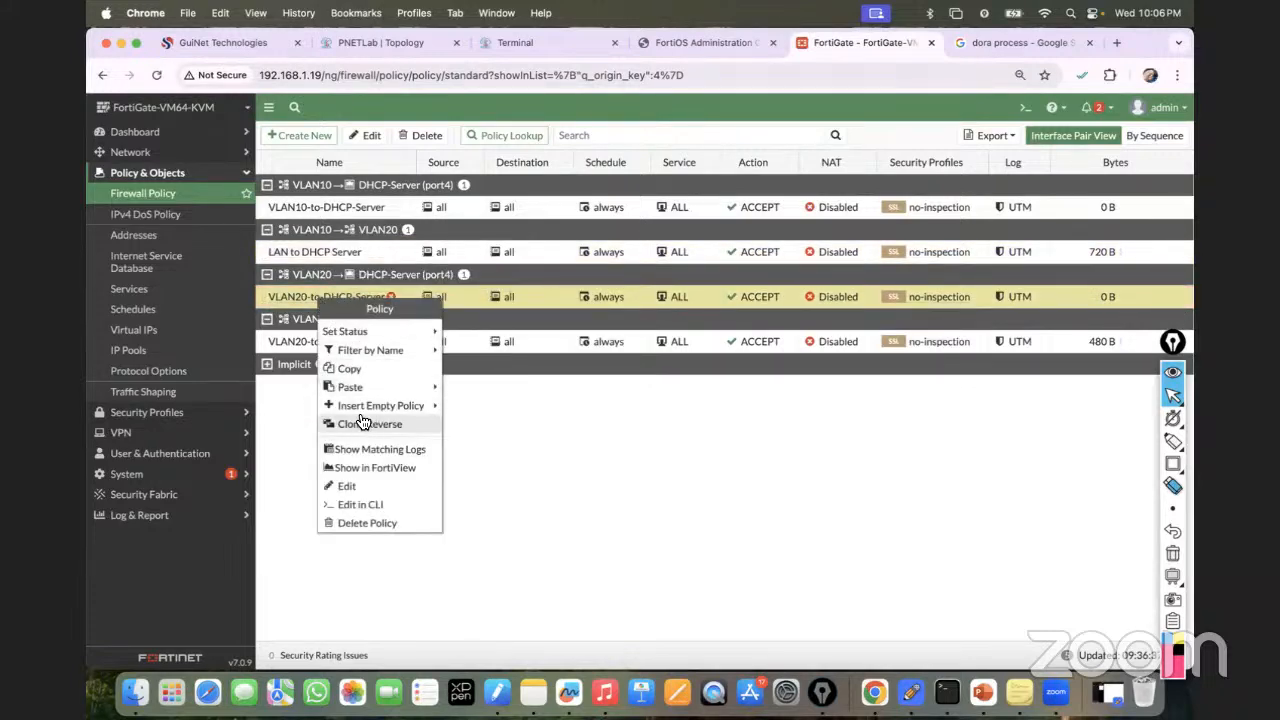
double_click(288, 304)
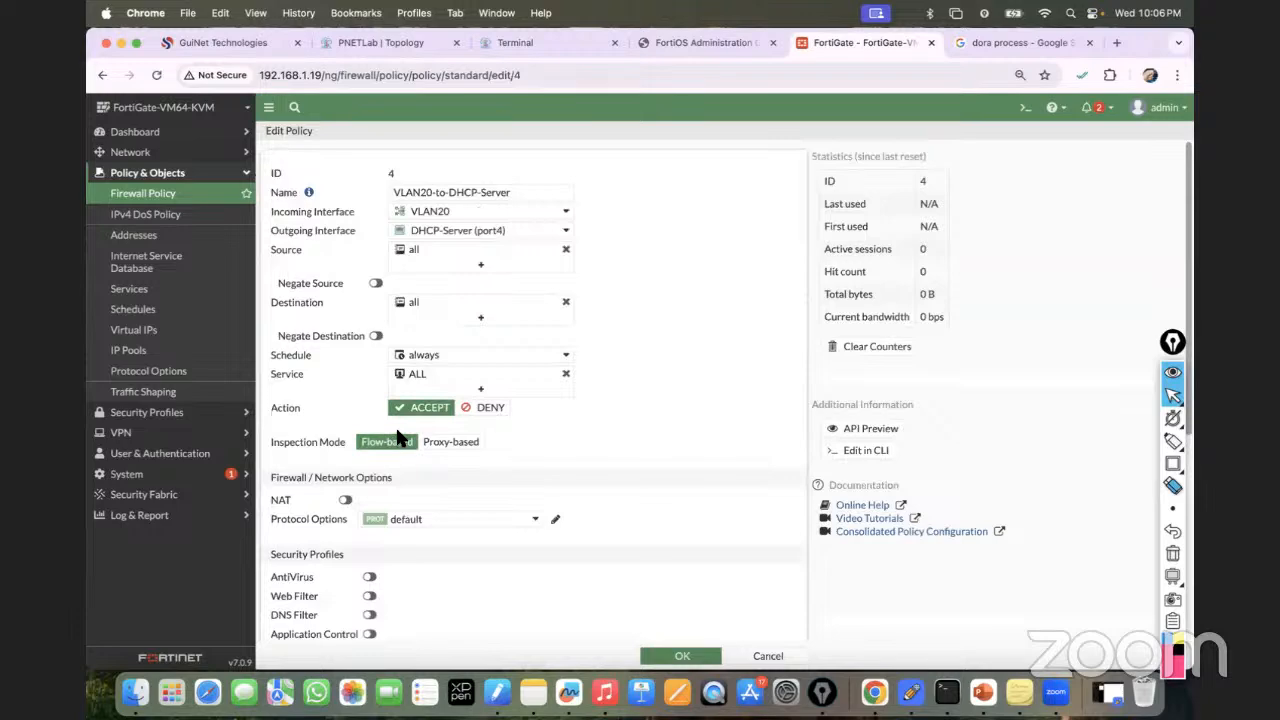
scroll(403, 494, "down", 5)
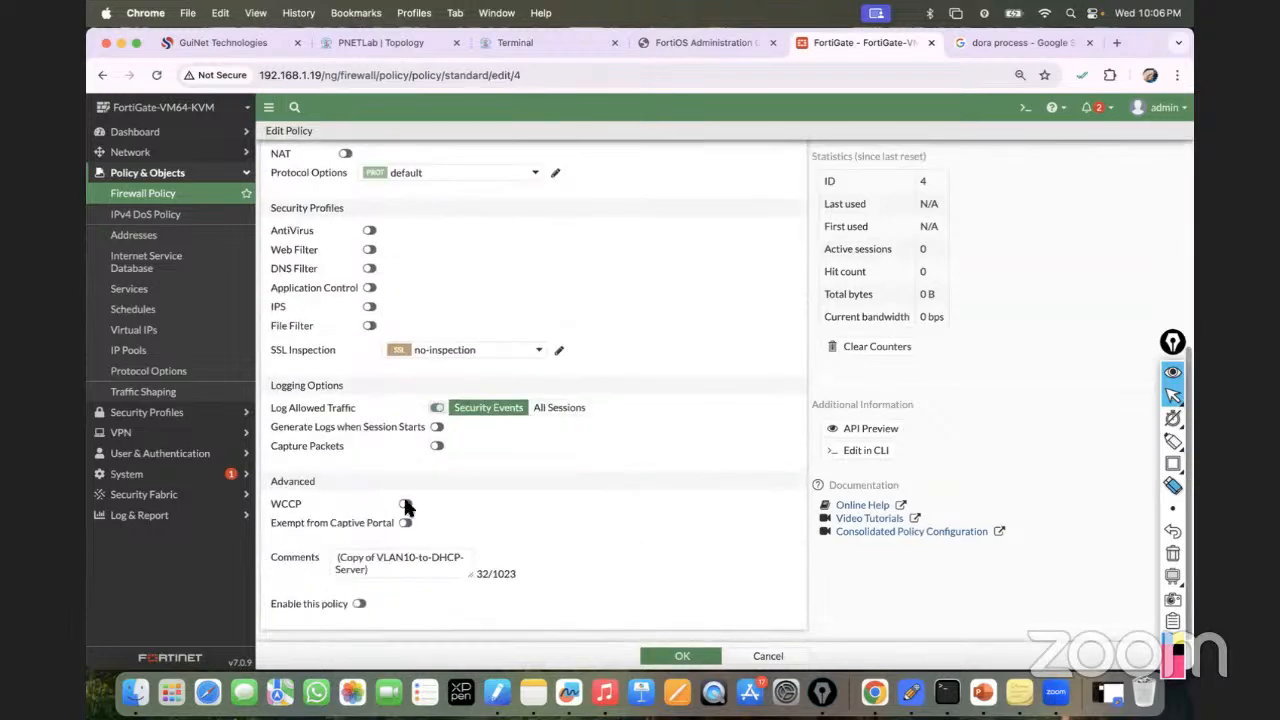
left_click(677, 653)
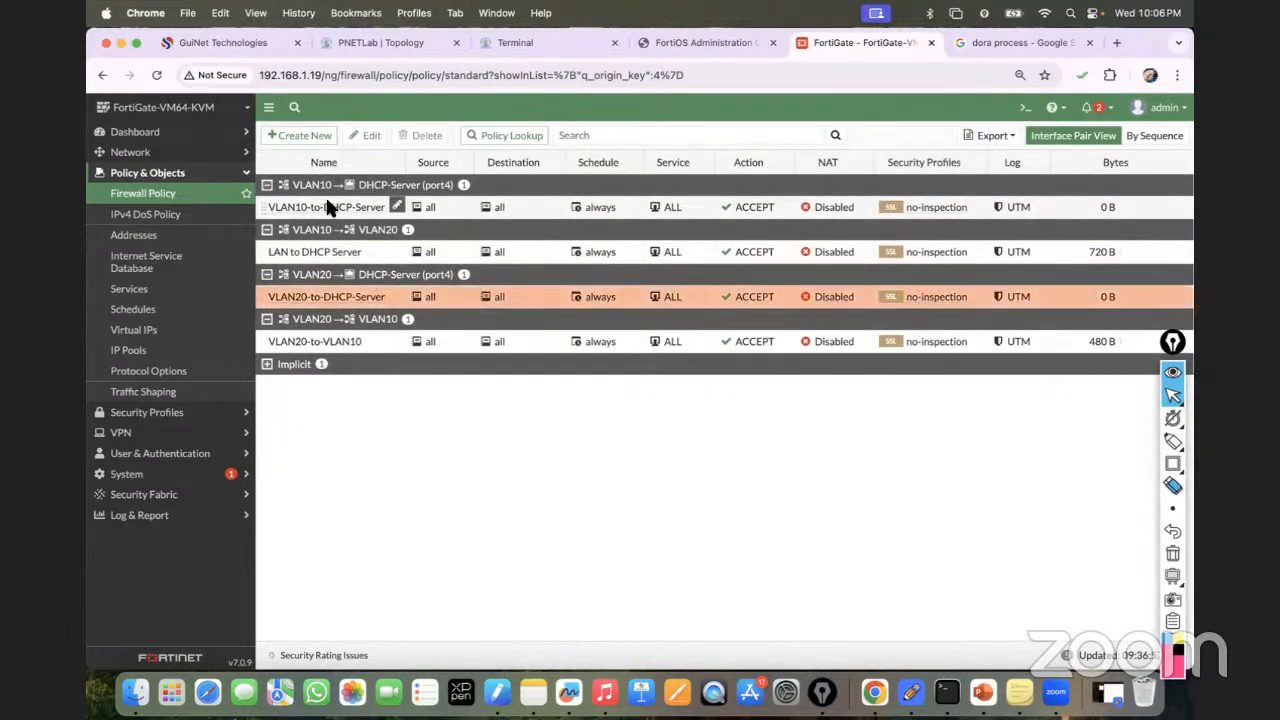
Leave the LAN to DHCP Server policy unchanged and go to the DHCP-Server router terminal.
left_click(330, 256)
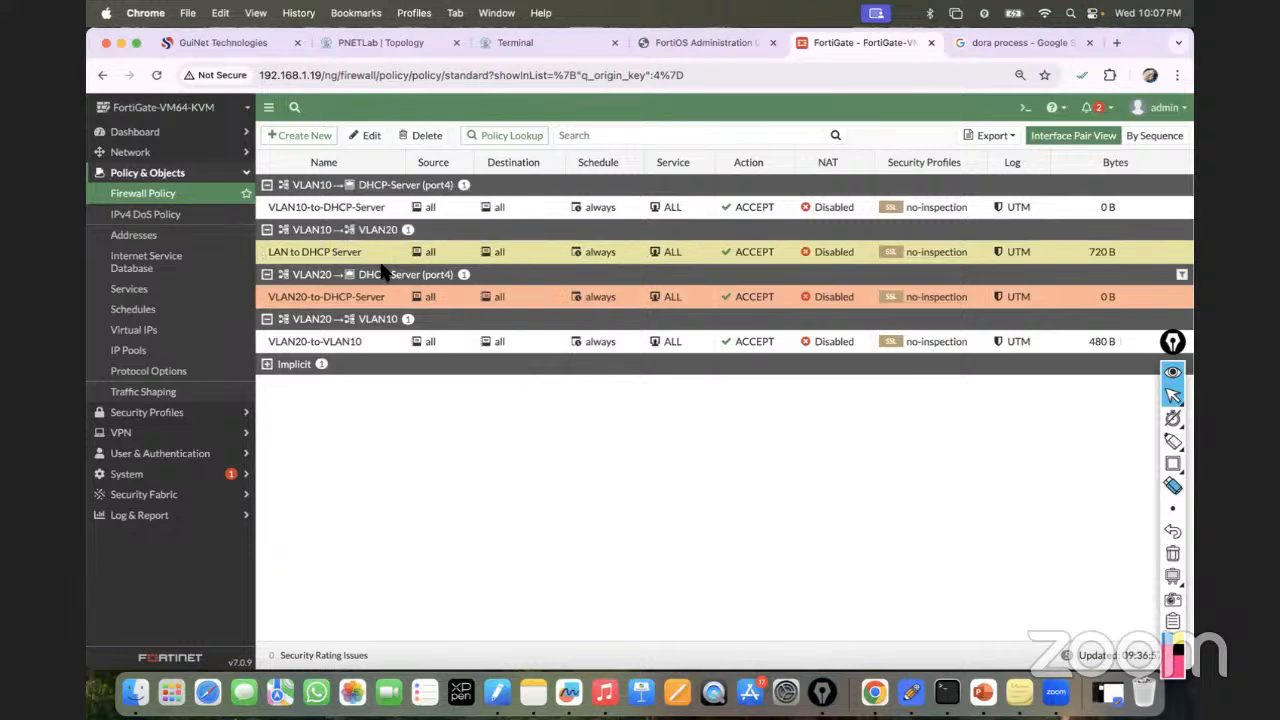
right_click(318, 258)
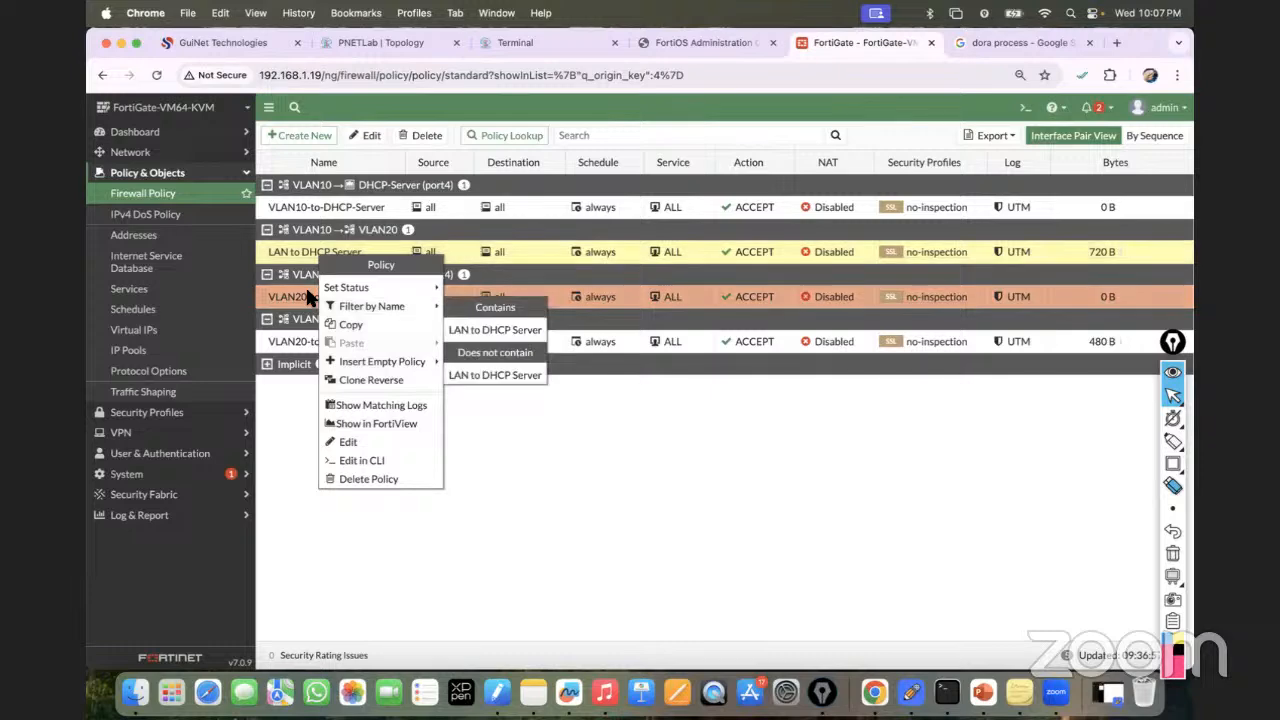
left_click(290, 257)
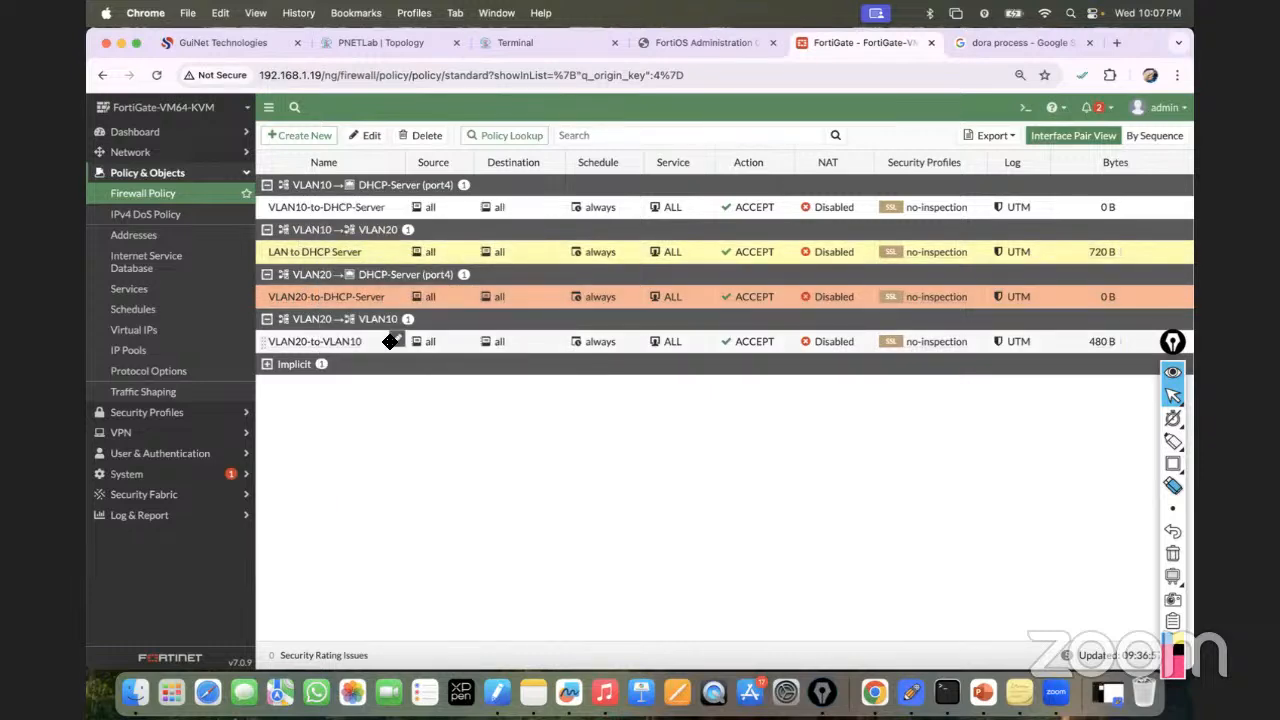
left_click(537, 40)
Renew PC2's DHCP lease, keeping address 10.10.10.12.
left_click(143, 100)
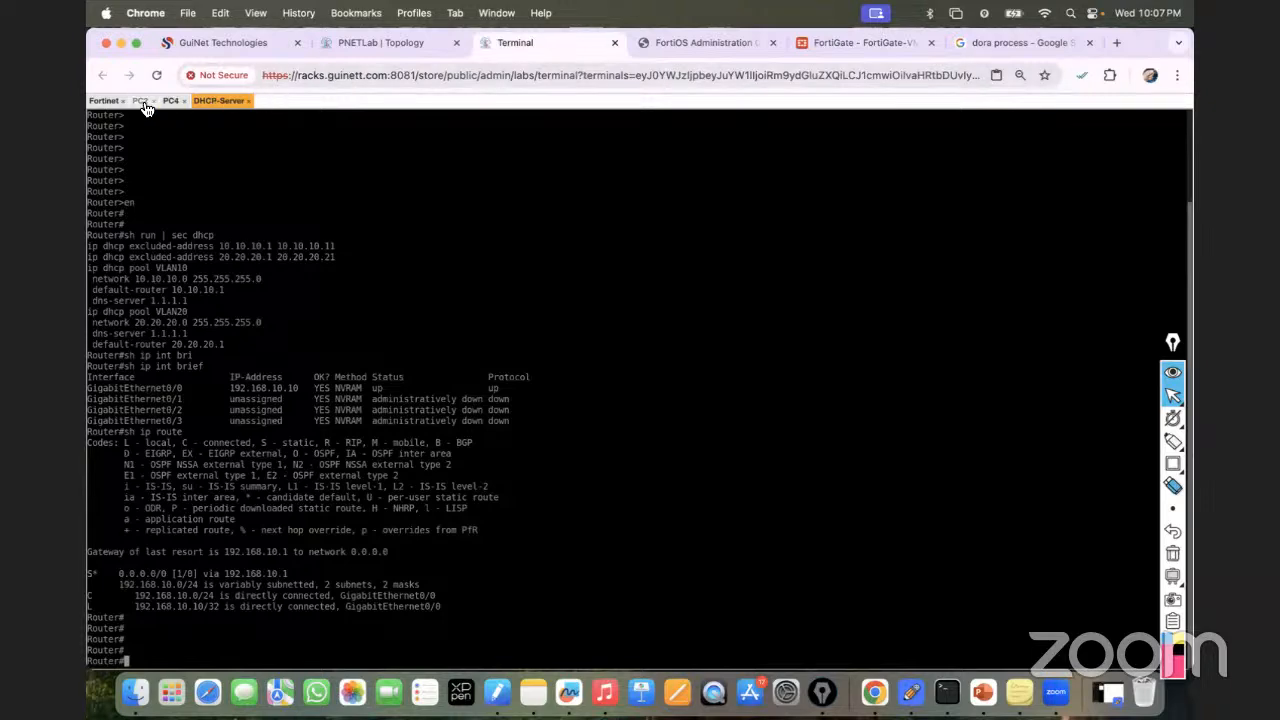
key("Up")
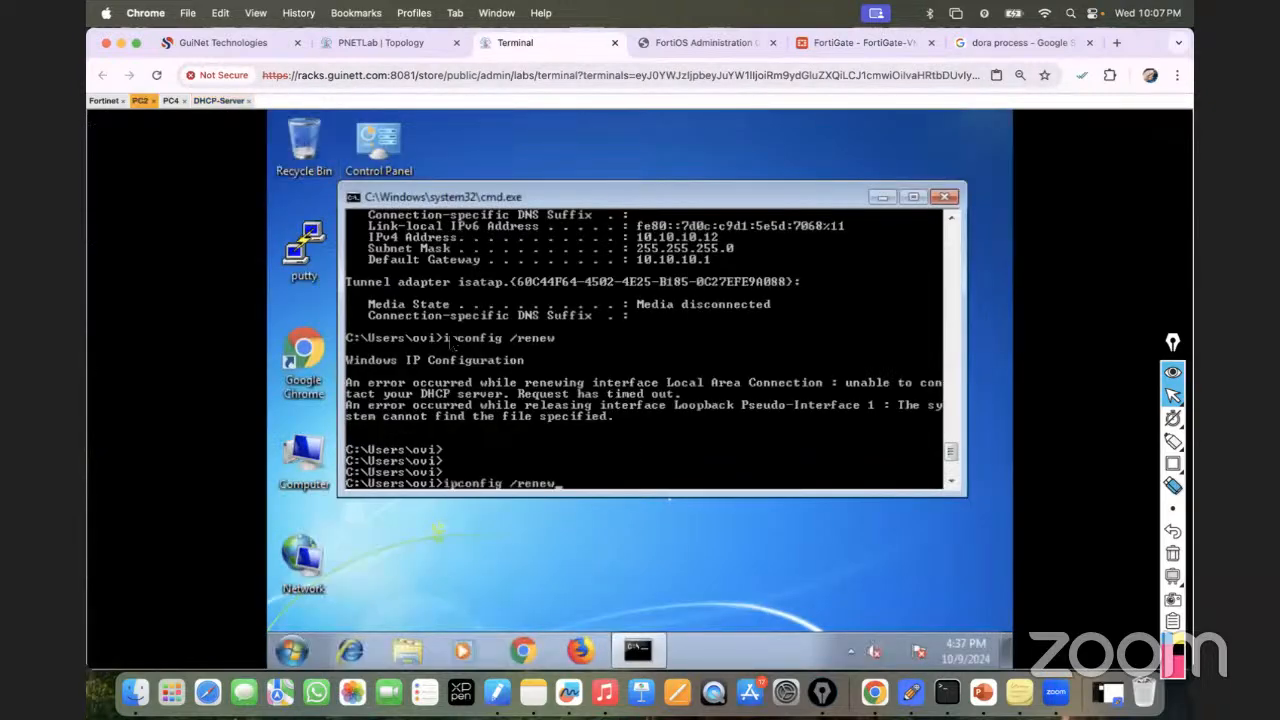
key("Return")
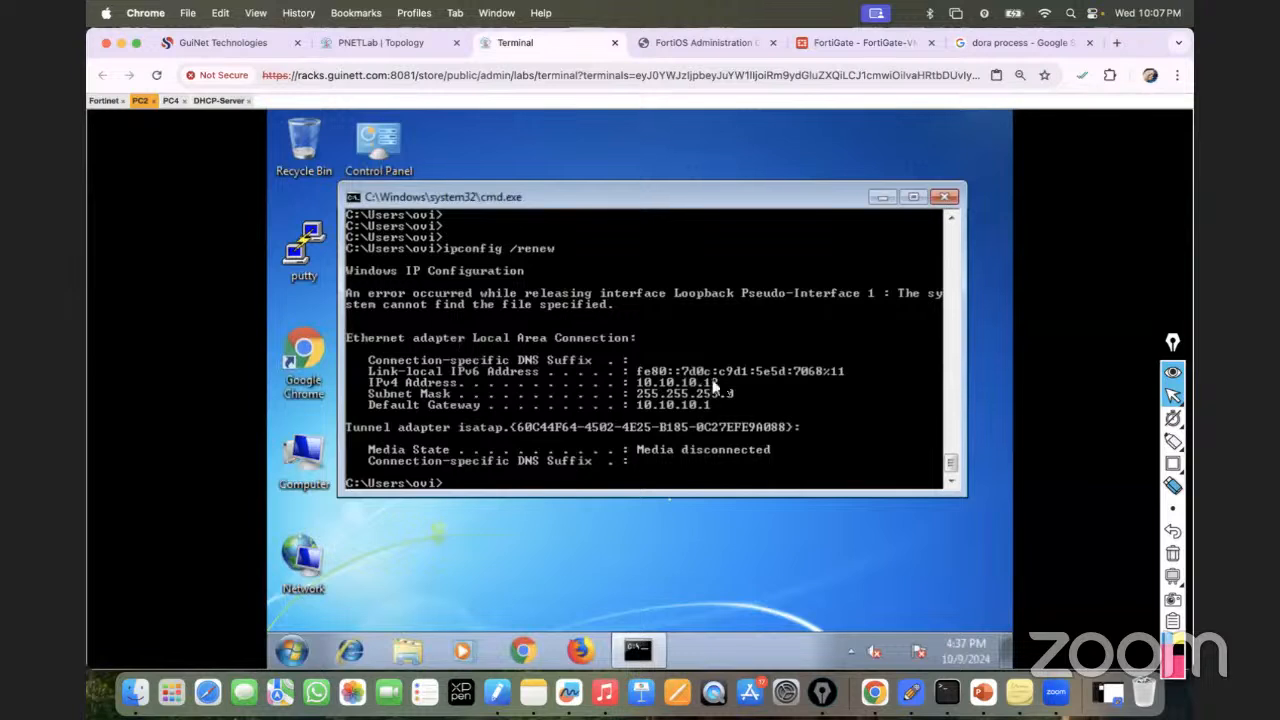
Check PC4's address, renew it from 169.254.154.1 to 20.20.20.22, then return to DHCP-Server.
left_click(171, 101)
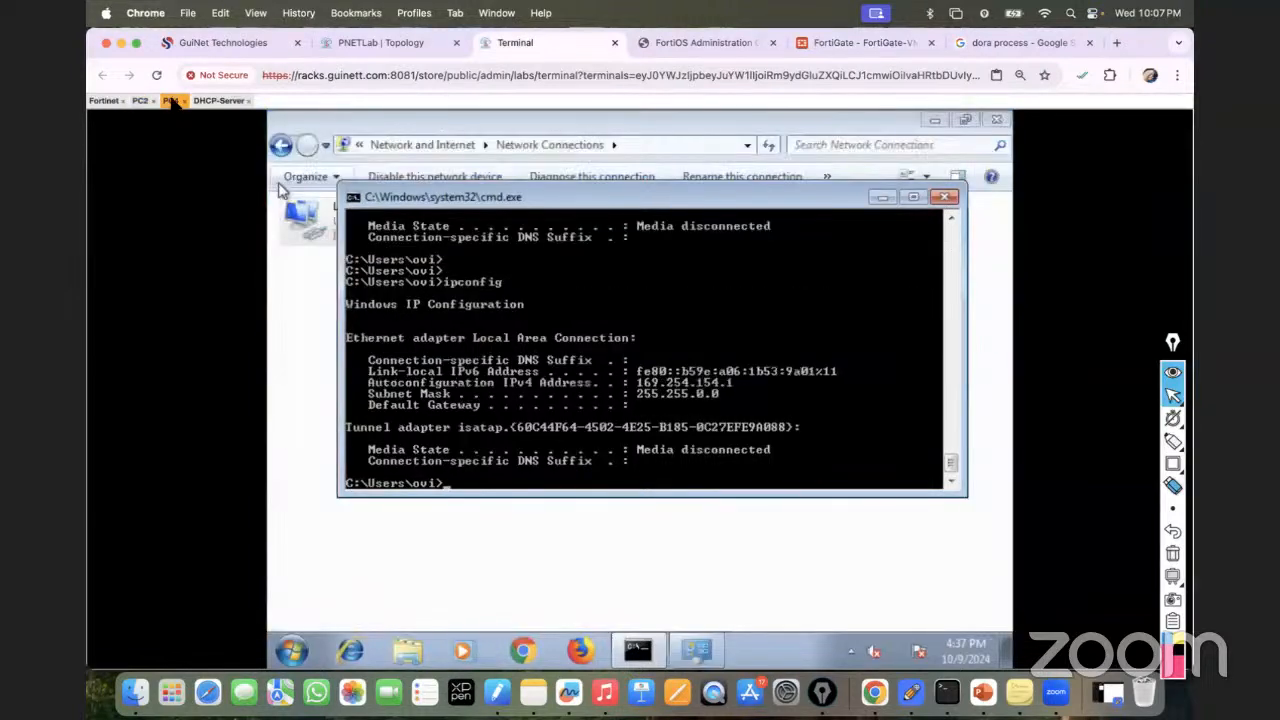
key("Up")
key("Return")
key("Up")
type("/ren")
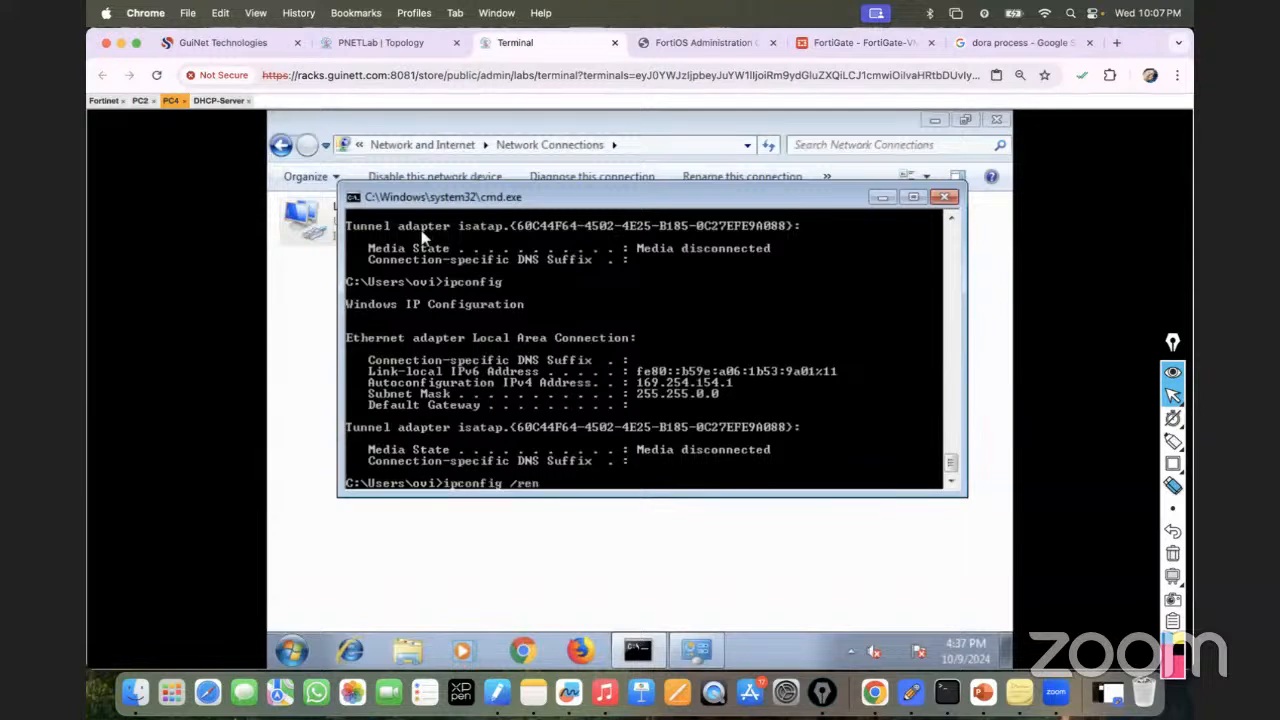
type("ew")
key("Return")
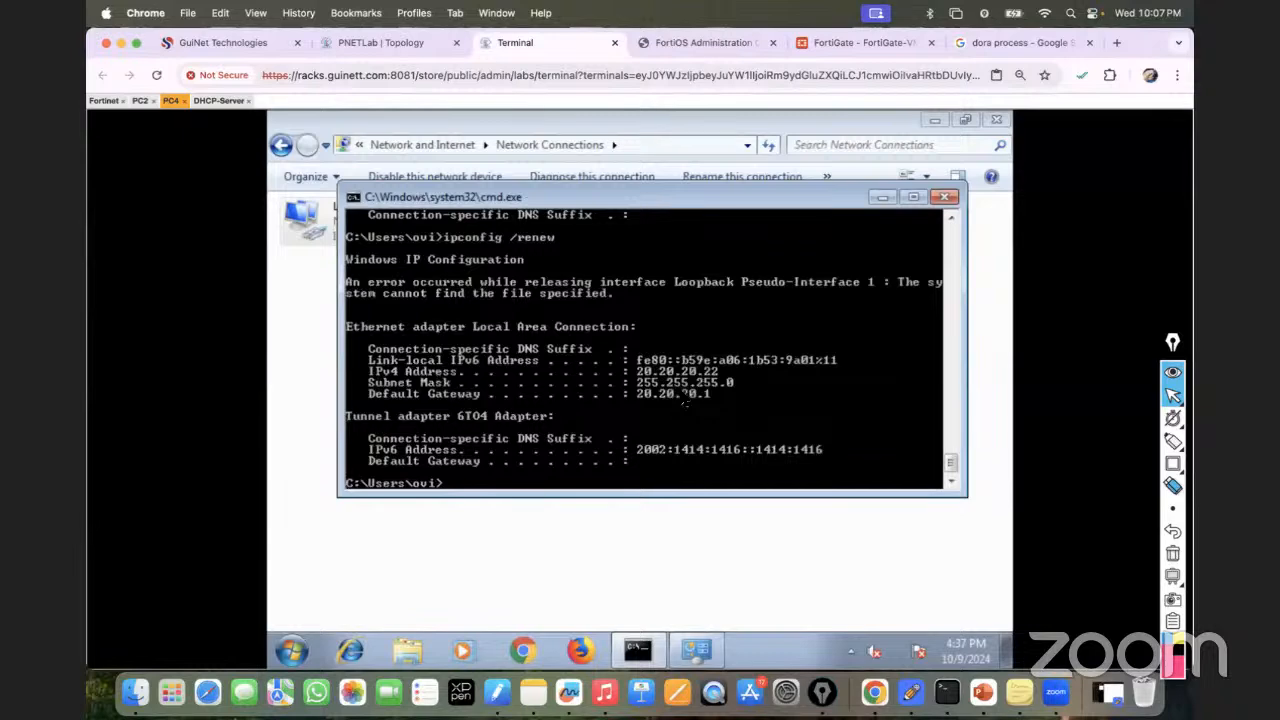
key("Return")
key("Return")
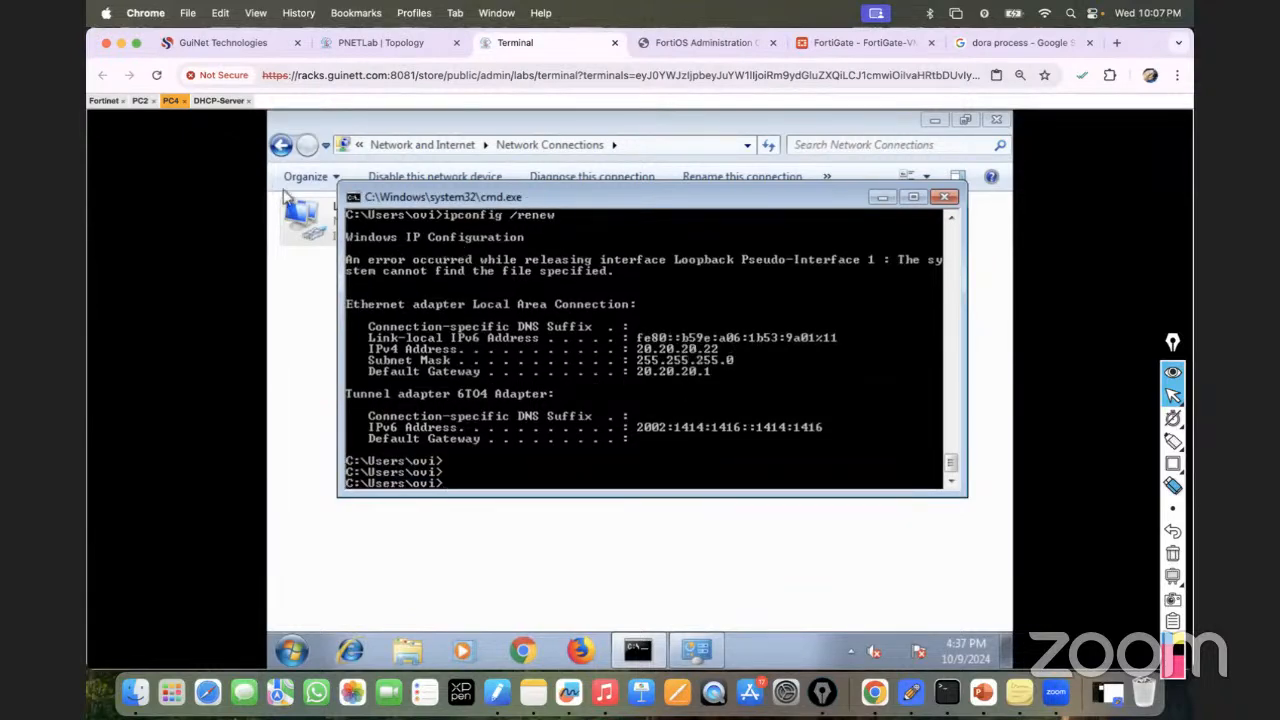
left_click(220, 101)
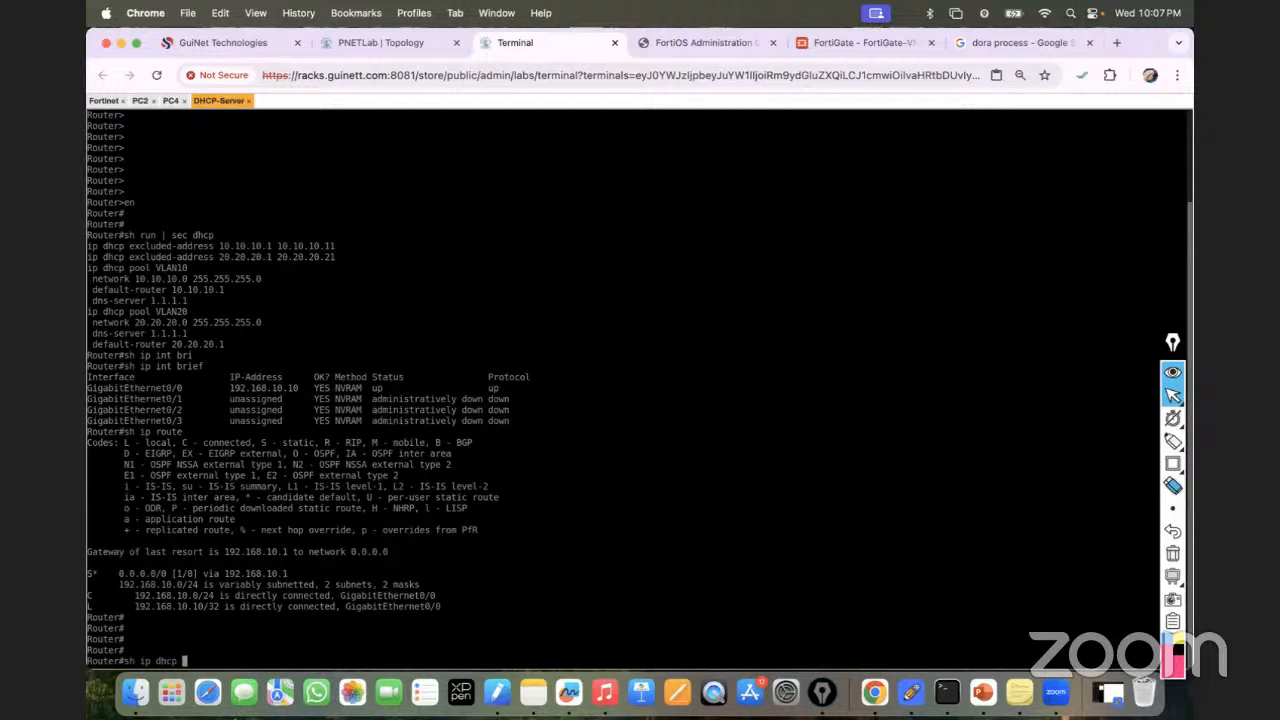
List the DHCP leases handed out with show ip dhcp binding.
type("in")
key("Tab")
key("Return")
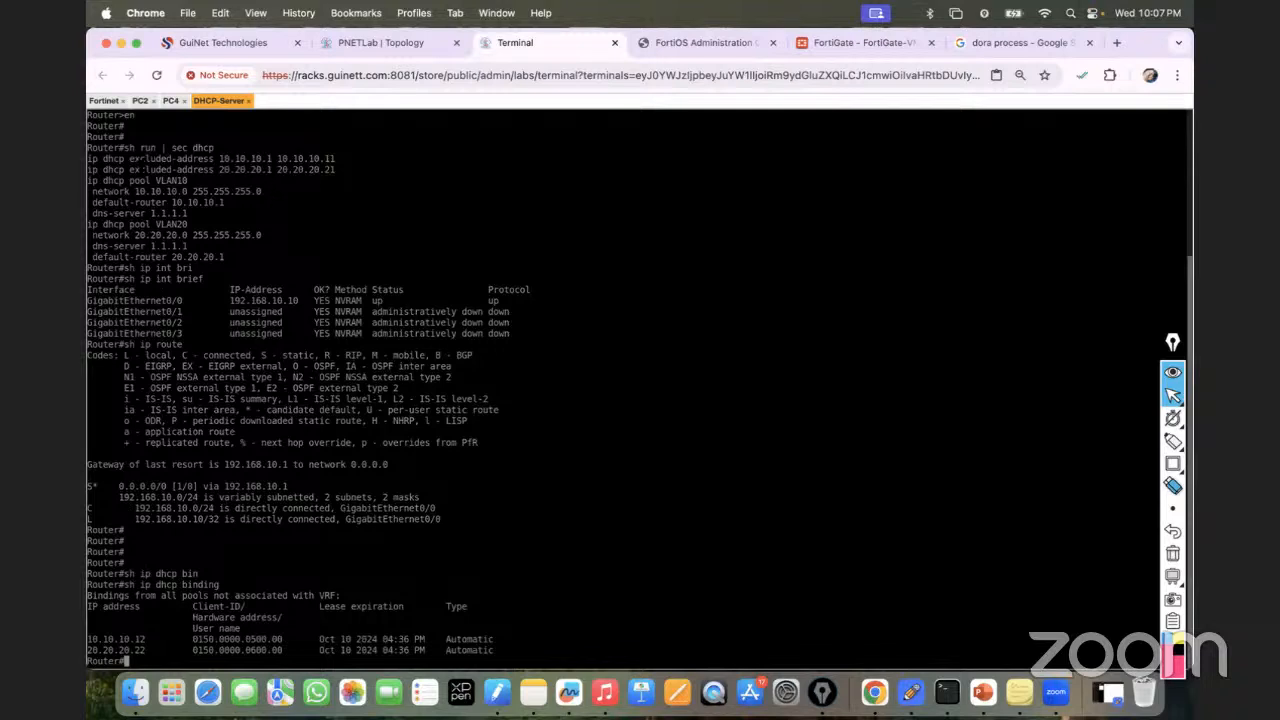
left_click_drag(240, 164, 332, 164)
Add excluded-address ranges 10.10.10.1–10.10.10.111 and 20.20.20.1–20.20.20.211 in global configuration.
type("conf t")
key("Return")
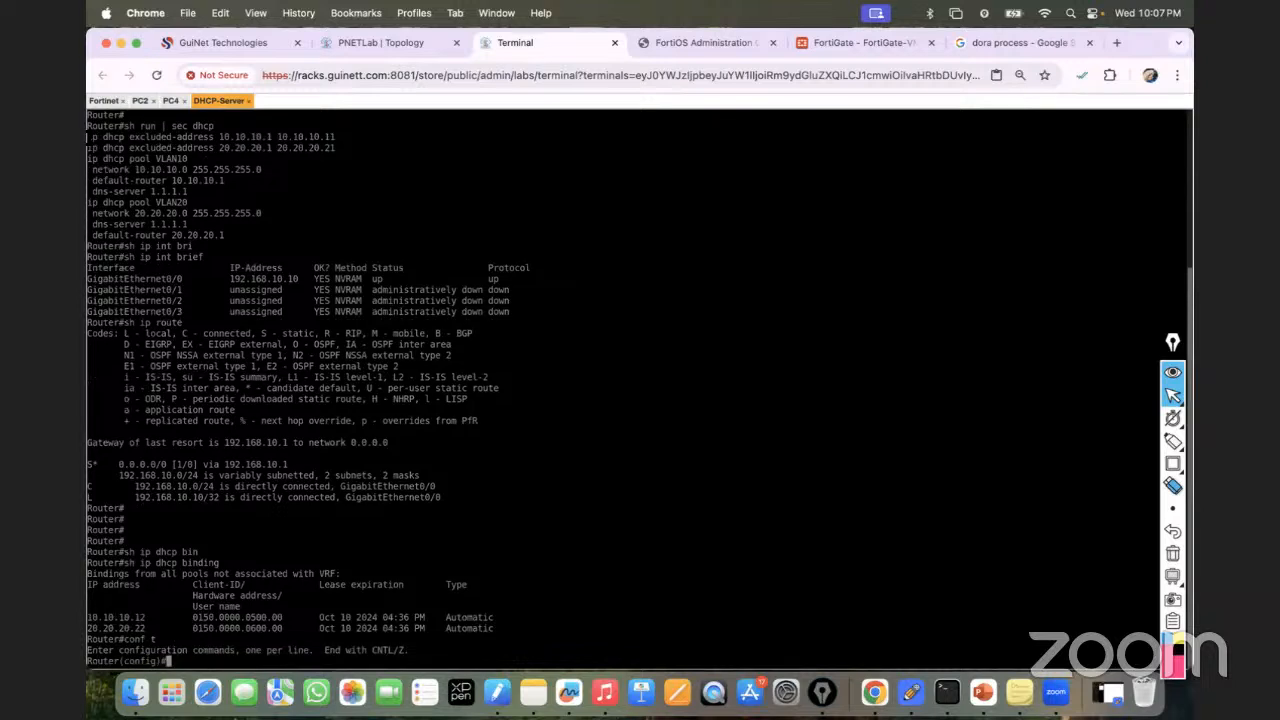
left_click_drag(97, 136, 334, 137)
key("super+v")
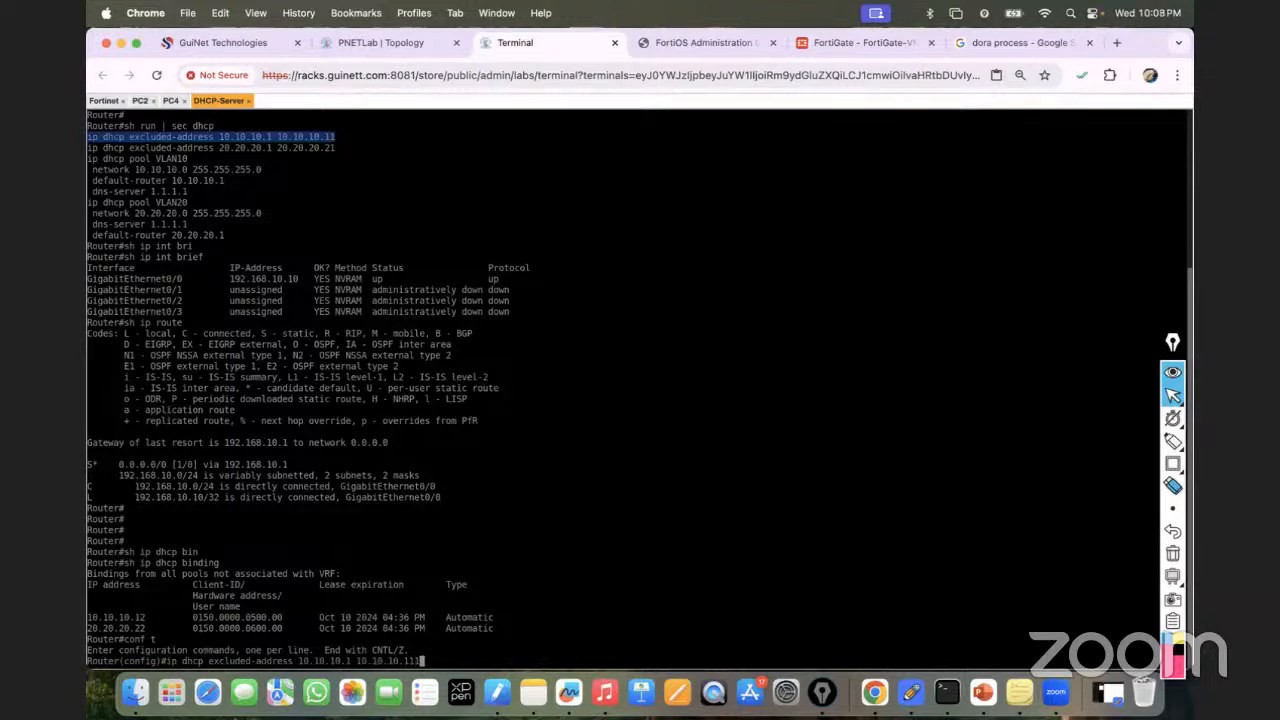
key("Return")
left_click_drag(90, 137, 338, 138)
right_click(338, 138)
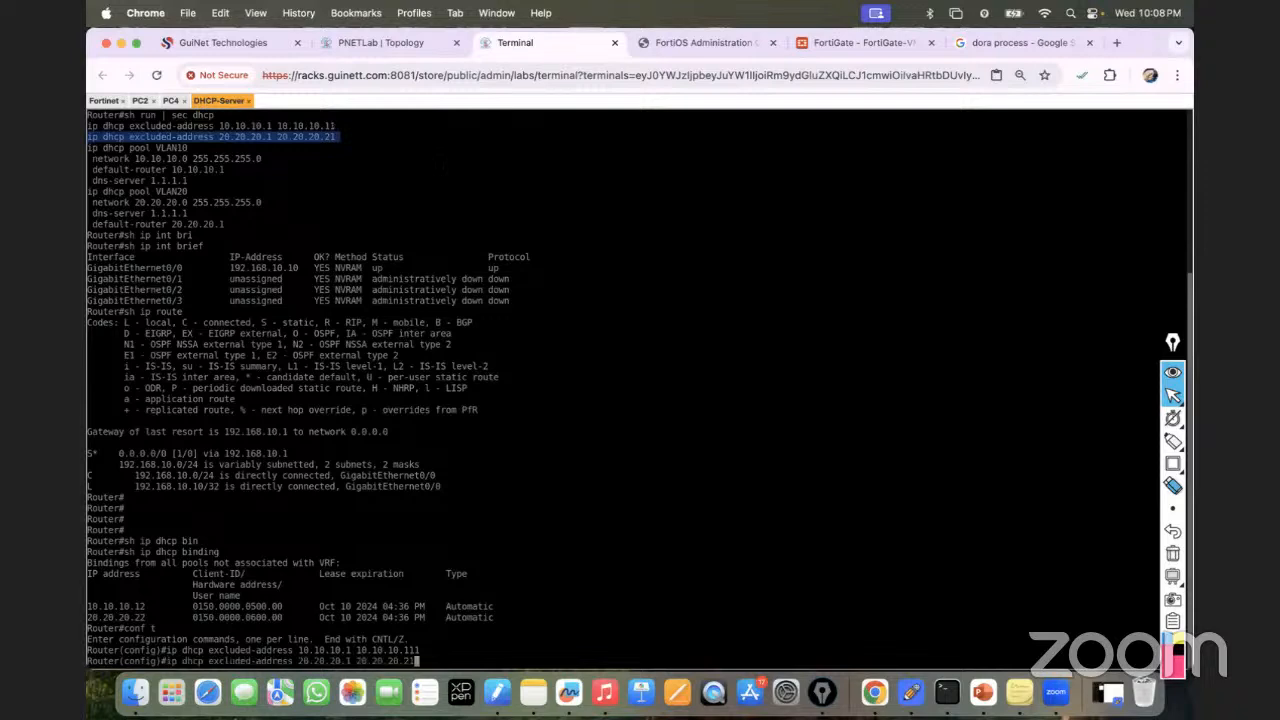
type("1")
key("Return")
key("Return")
key("Return")
key("Return")
key("Return")
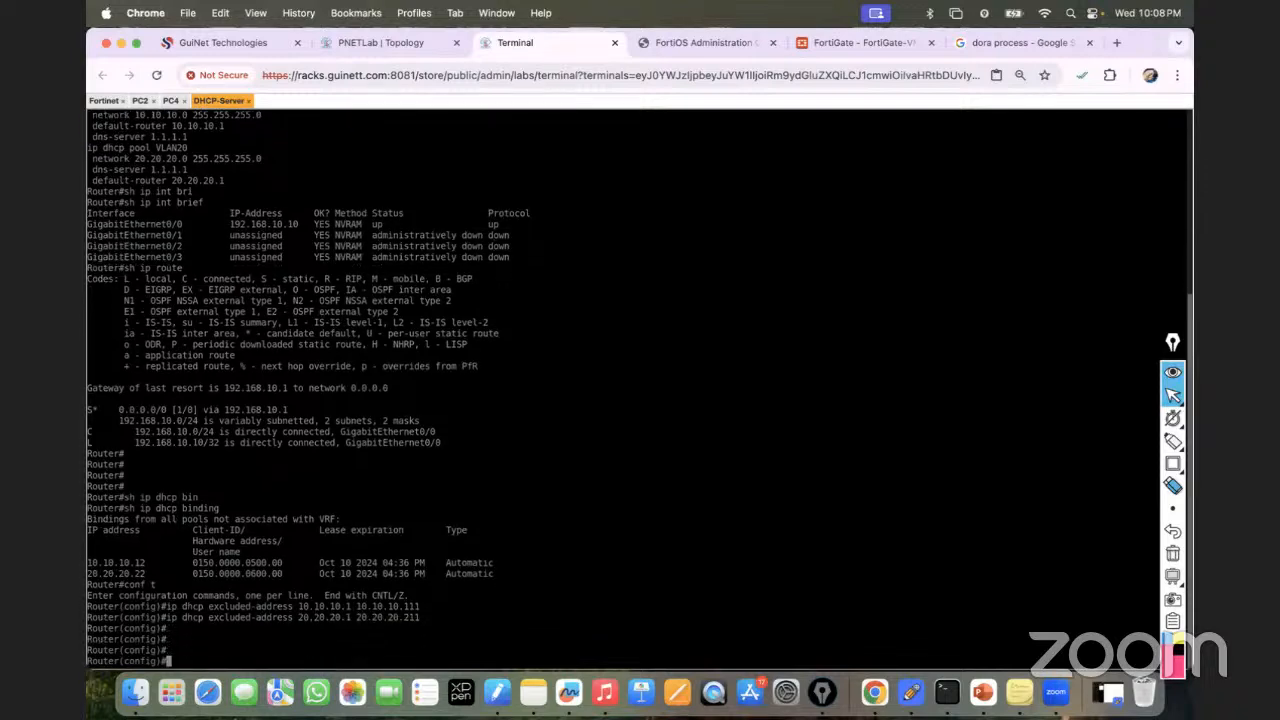
key("ctrl+z")
key("Return")
key("Return")
key("Return")
Show the running configuration and pick out the old excluded-address lines.
type("sh run")
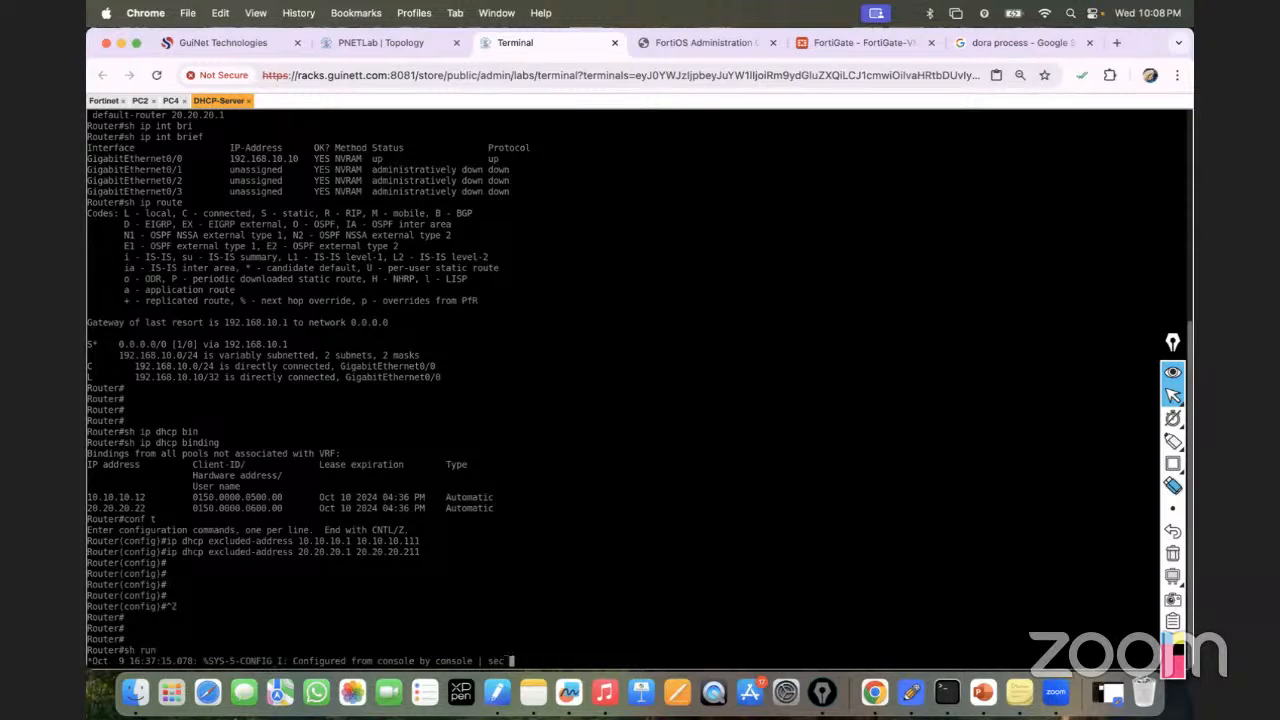
key("Return")
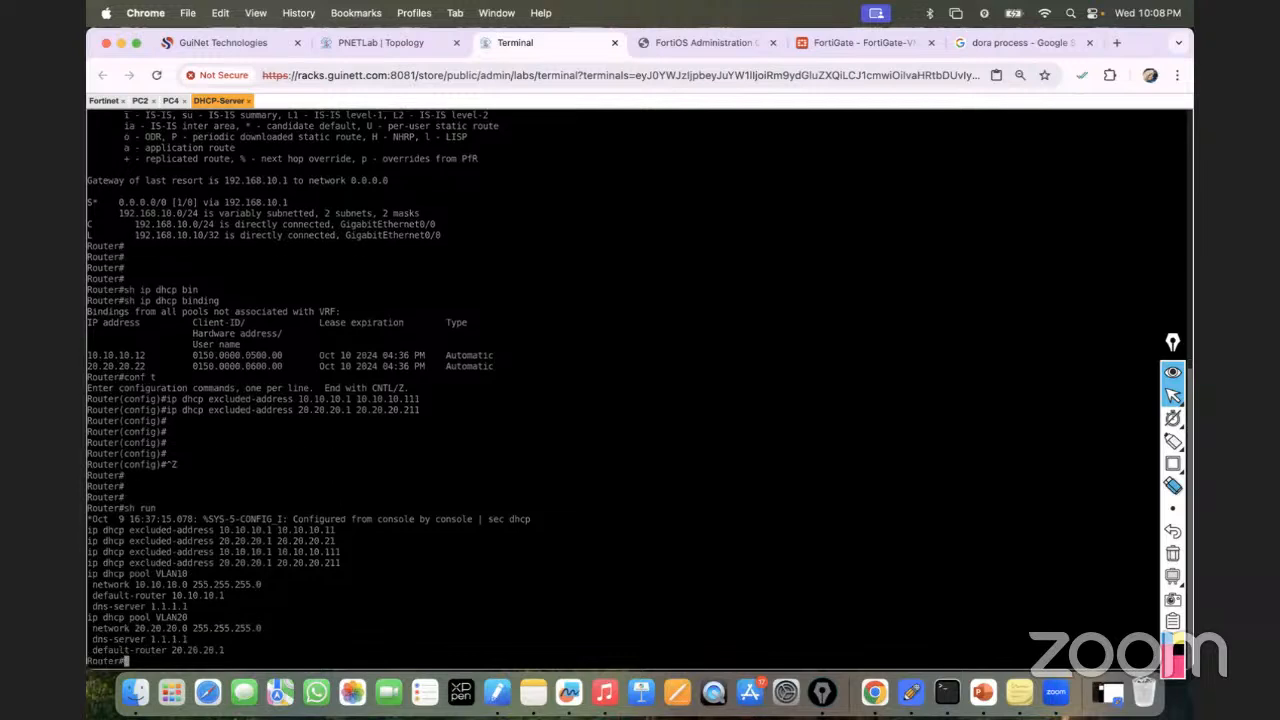
left_click_drag(87, 530, 334, 541)
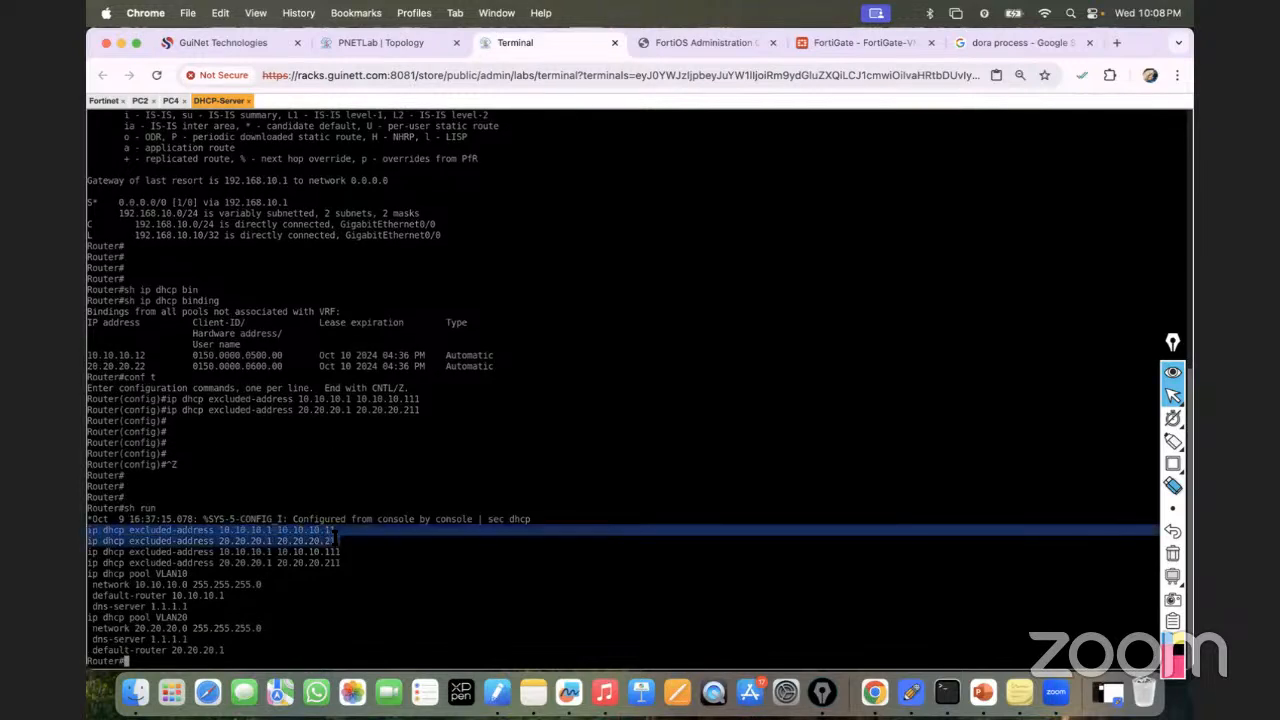
left_click(338, 556)
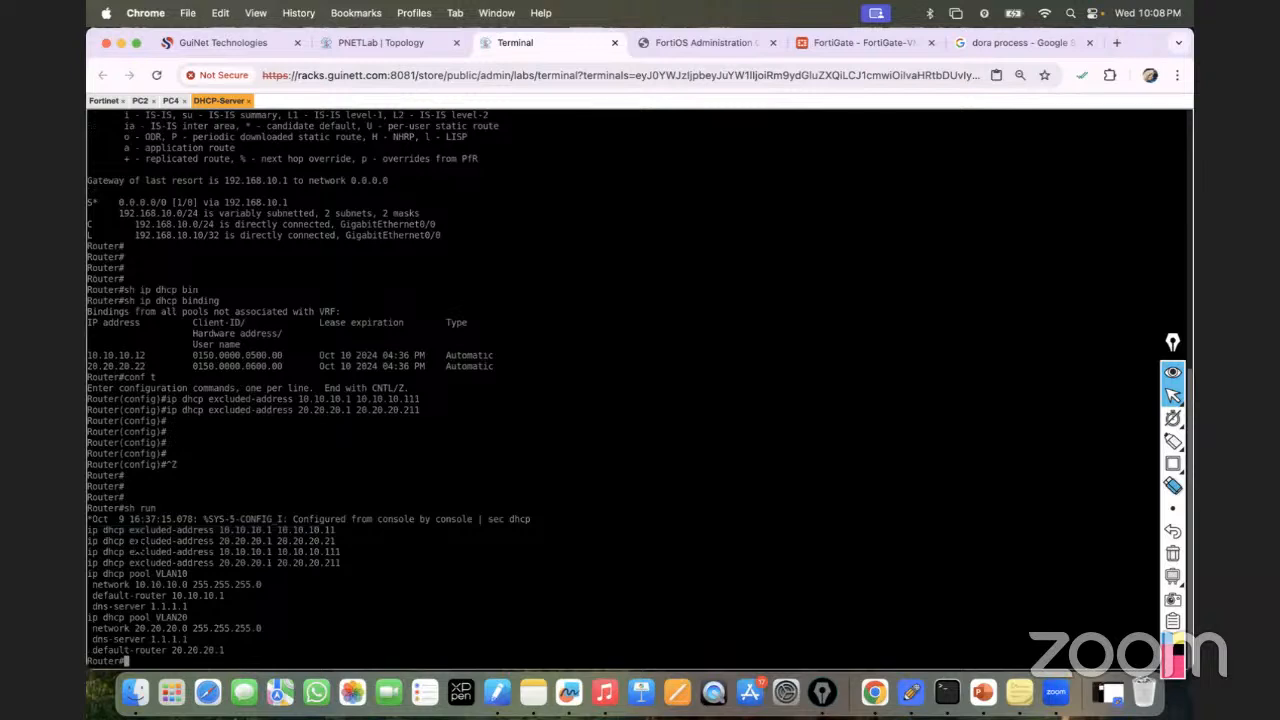
left_click_drag(88, 530, 336, 531)
key("super+c")
Remove the old exclusions 10.10.10.1–10.10.10.11 and 20.20.20.1–20.20.20.21 with no commands.
type("conf t")
key("Return")
type("no")
key("super+v")
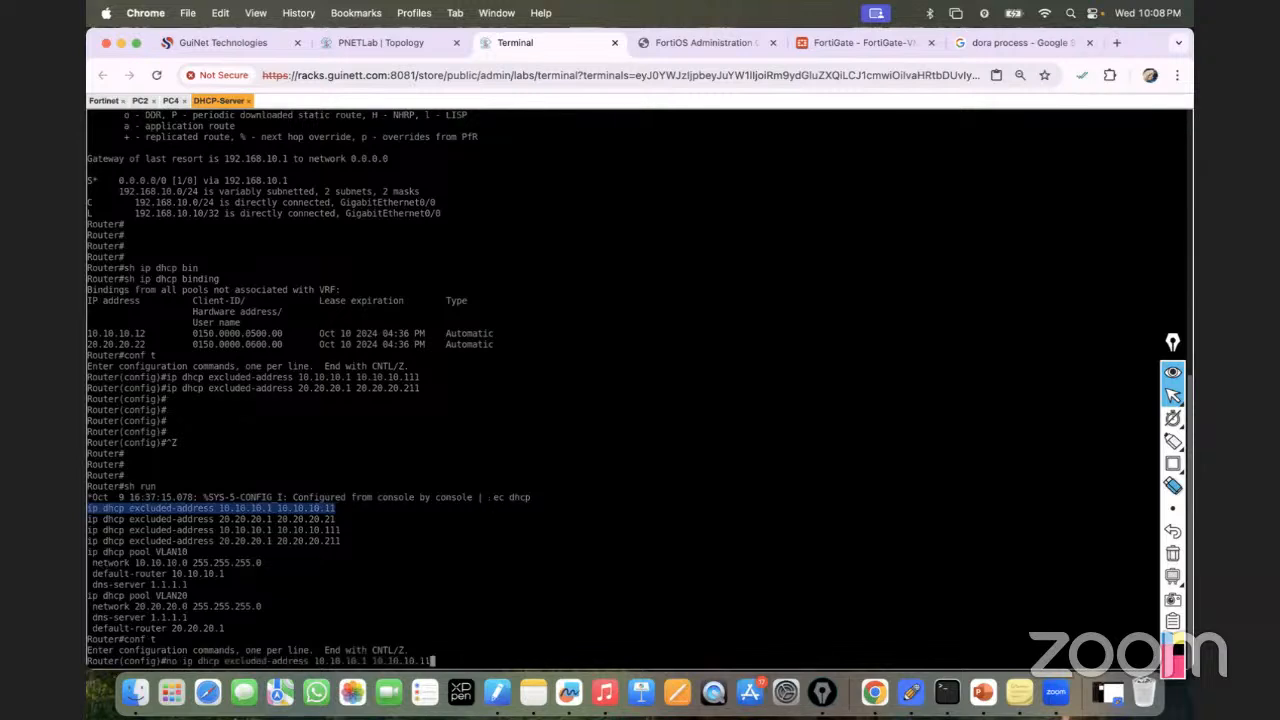
key("Return")
left_click_drag(87, 508, 338, 508)
key("super+c")
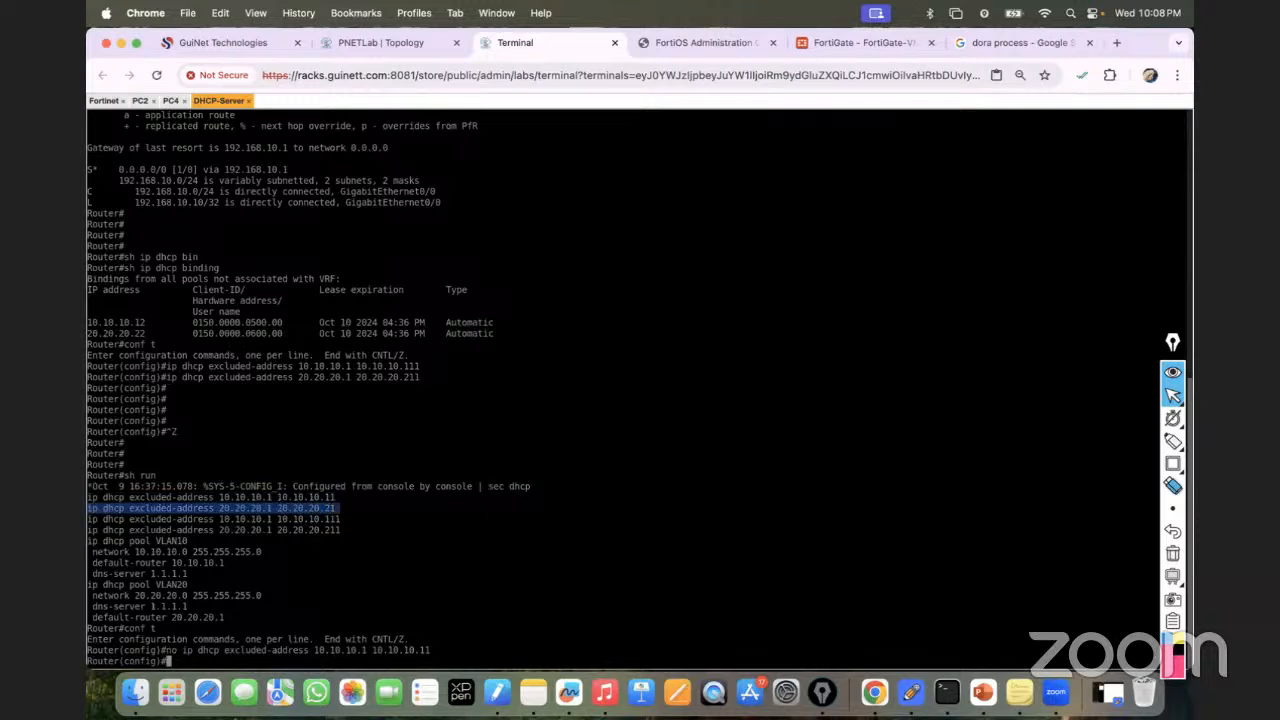
type("no")
key("super+v")
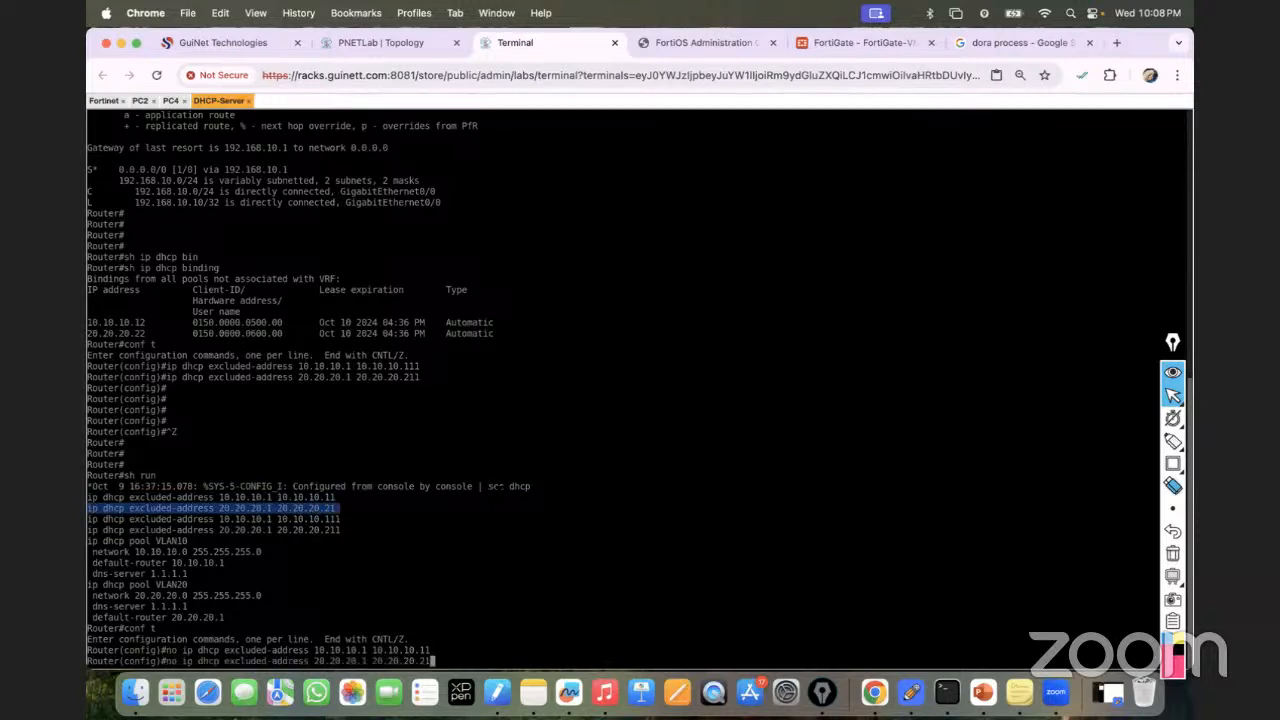
key("Return")
key("Return")
key("Return")
key("Return")
key("ctrl+z")
key("Return")
key("Return")
key("Return")
Save the configuration with wr and display it via sh run | sec dhcp.
type("wr")
key("Return")
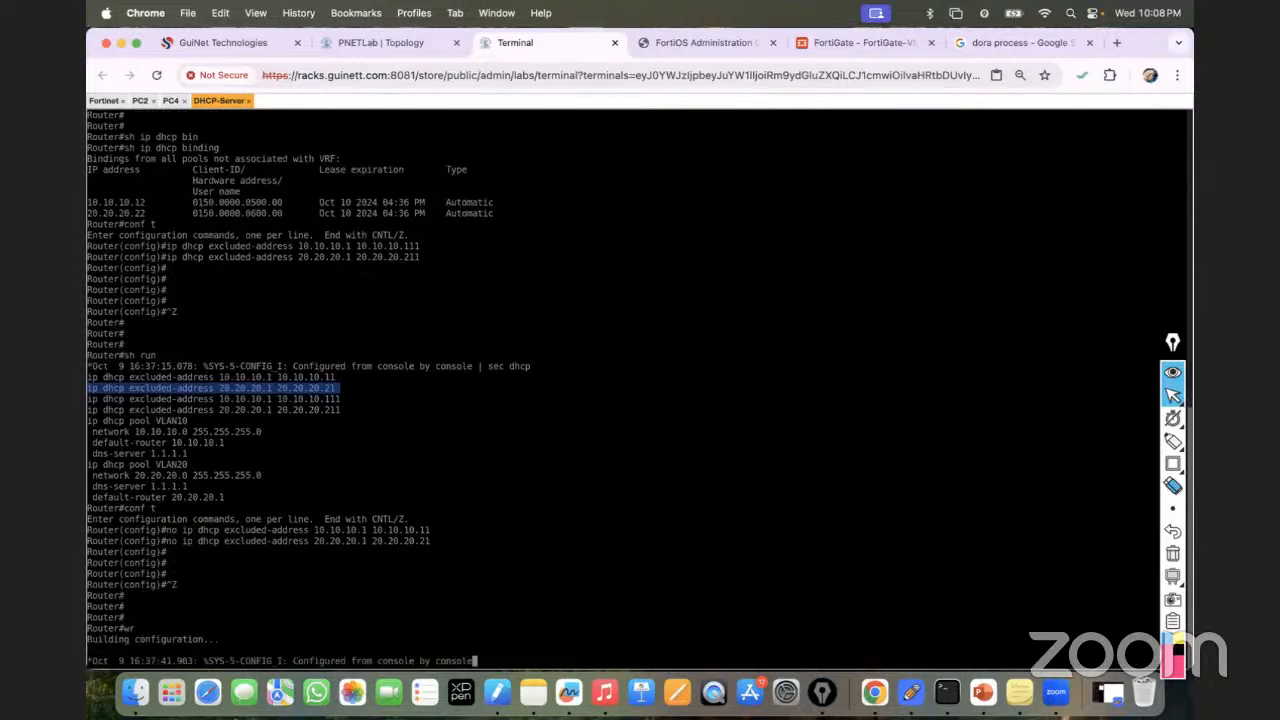
key("Return")
key("Return")
key("Return")
key("Return")
key("Return")
key("Return")
key("Return")
key("Return")
key("Return")
key("Return")
type("s")
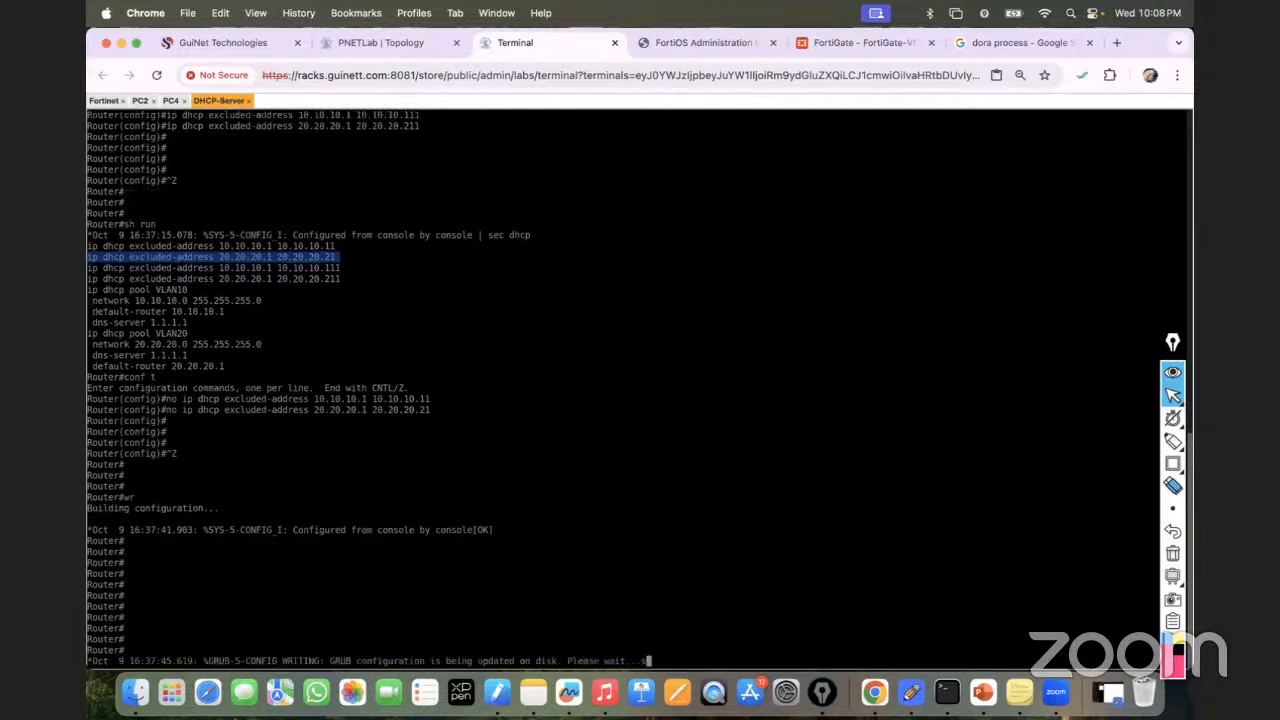
key("Return")
key("Return")
key("Return")
type("sh run | sec dhc")
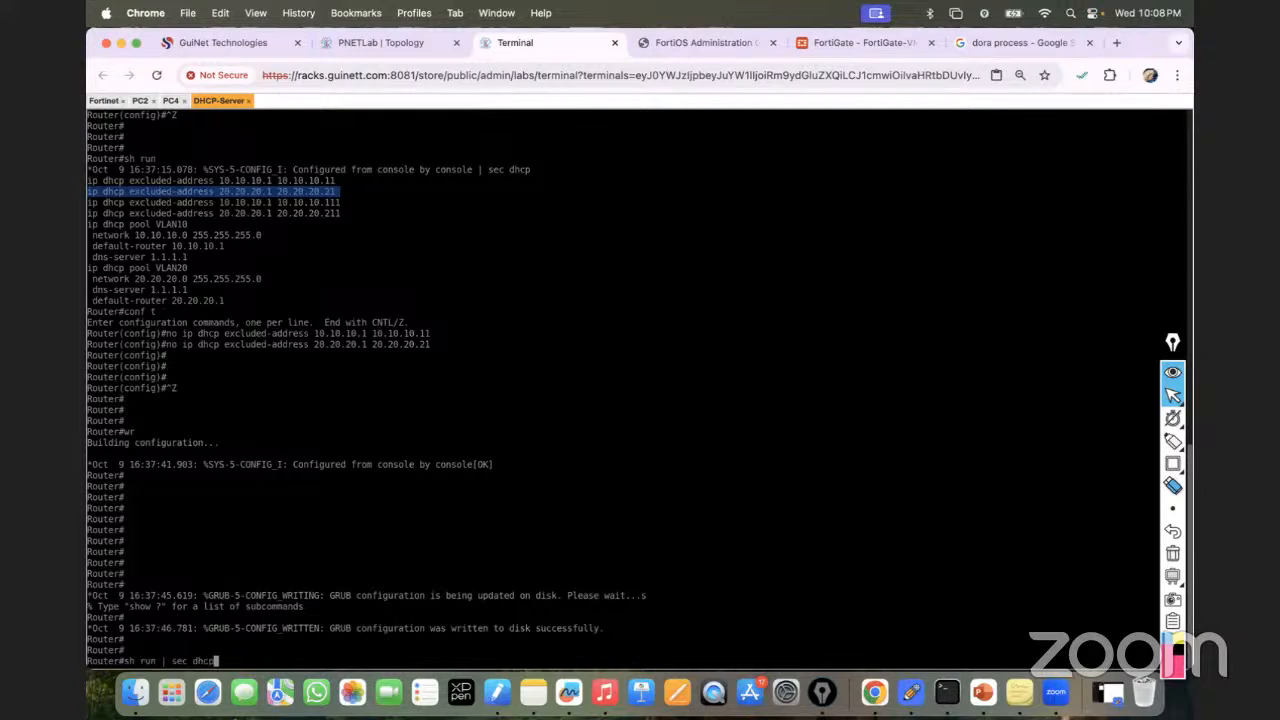
type("p")
key("Return")
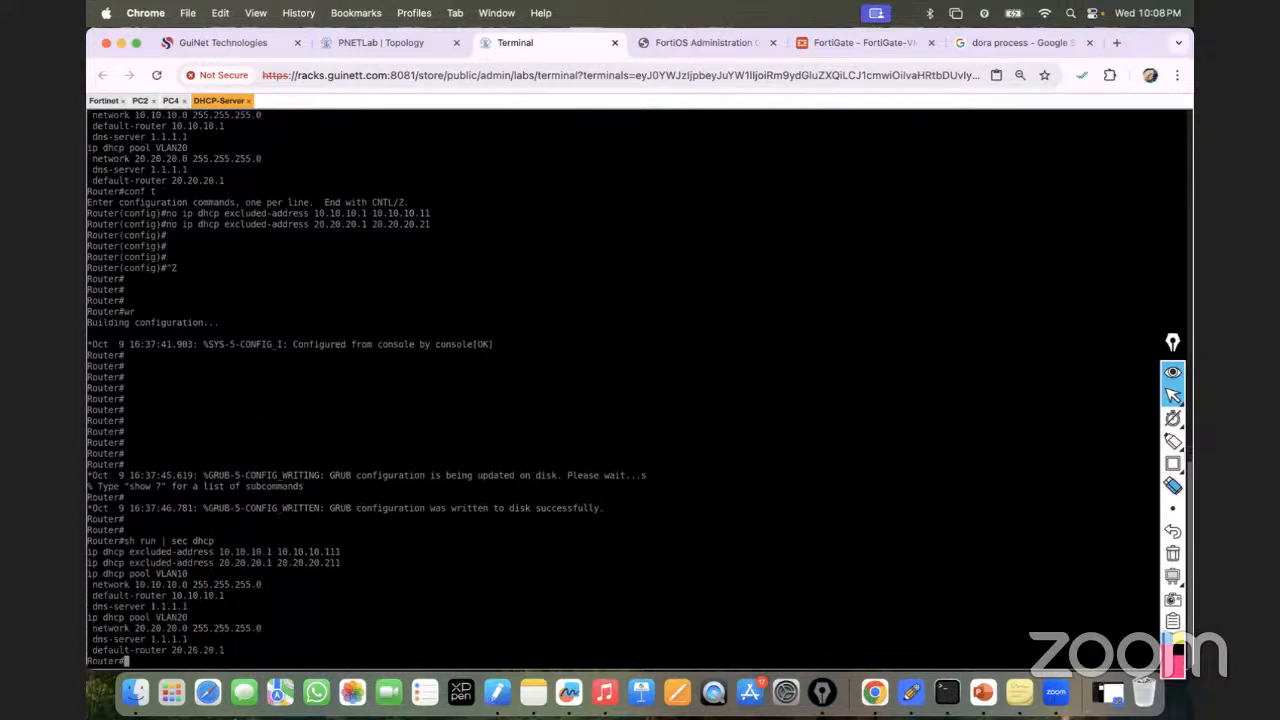
Release and renew PC2's DHCP lease with ipconfig /release and /renew.
left_click(141, 101)
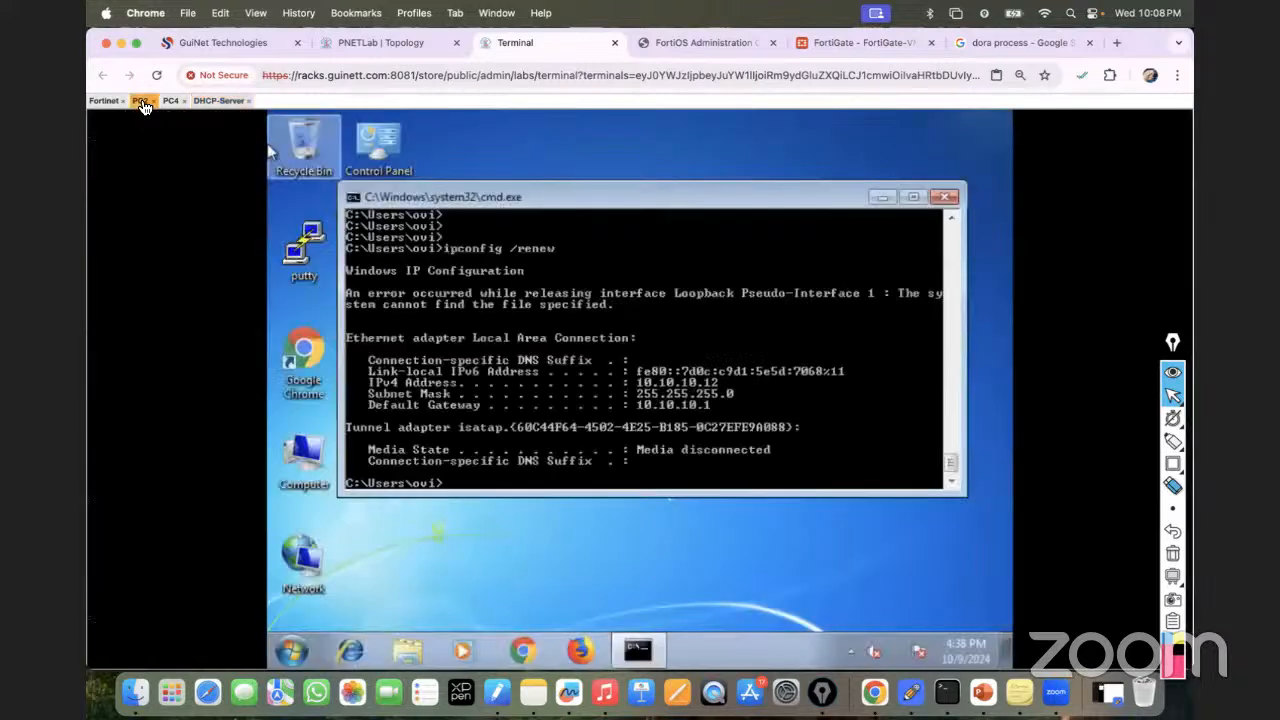
left_click(224, 101)
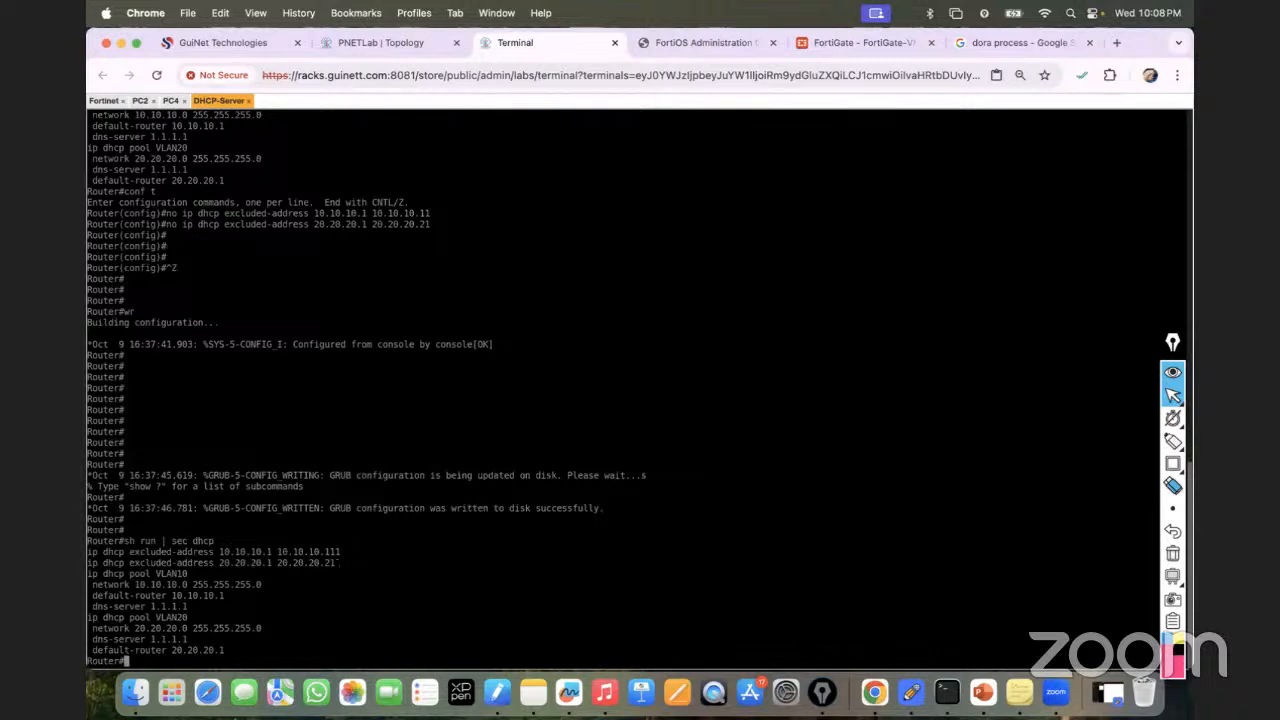
left_click(141, 101)
key("Up")
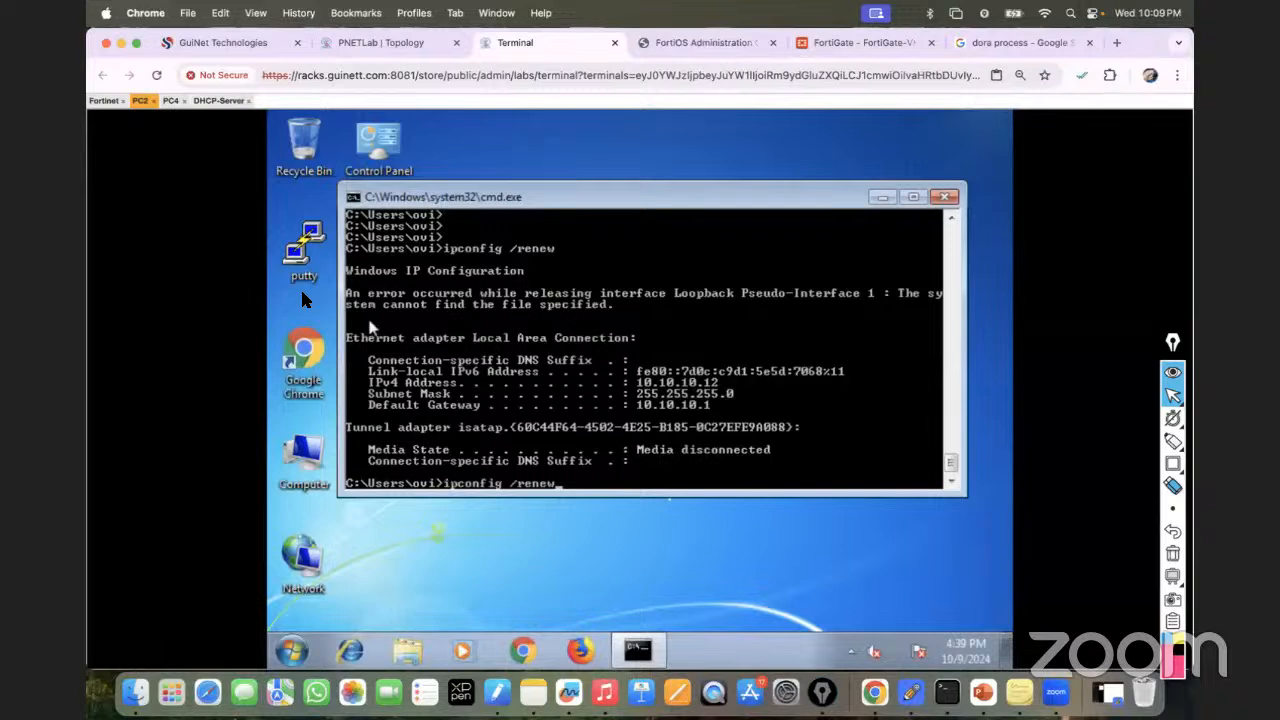
key("BackSpace")
key("BackSpace")
key("BackSpace")
type("lease")
key("Return")
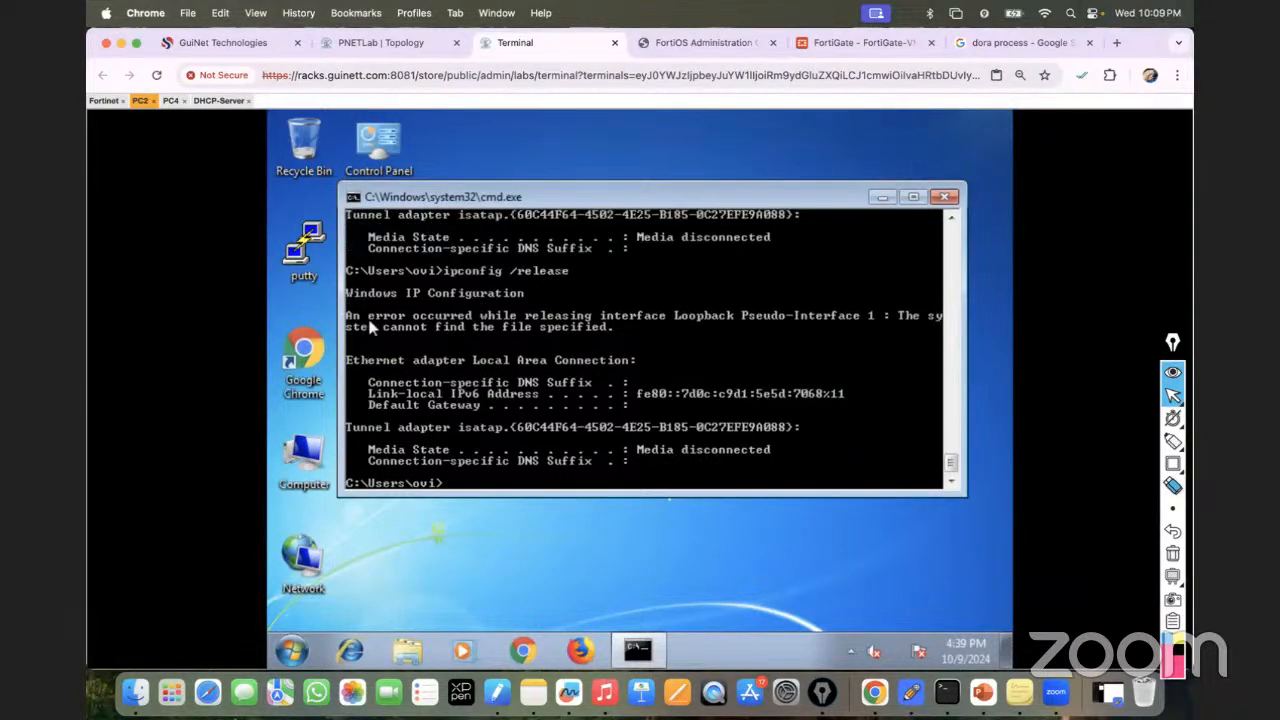
key("Return")
key("Return")
key("Return")
key("Up")
key("Up")
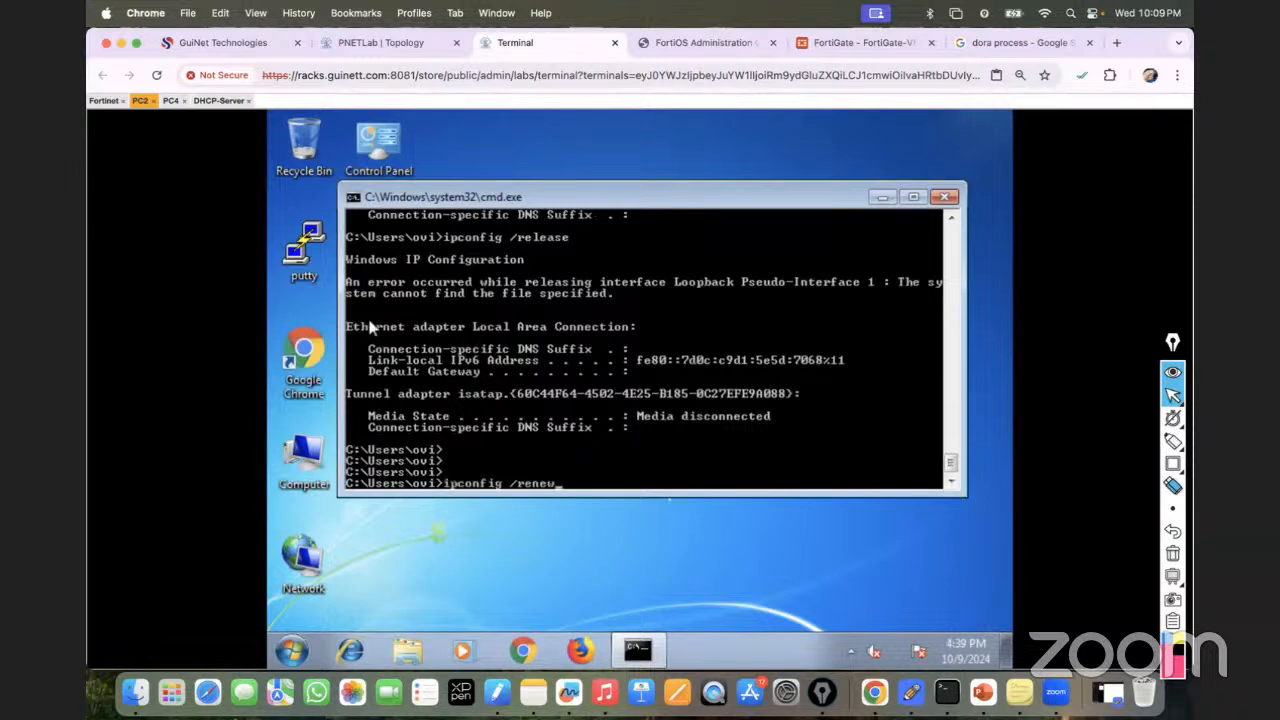
key("Return")
Release and renew PC4's DHCP lease with ipconfig /release and /renew.
left_click(172, 101)
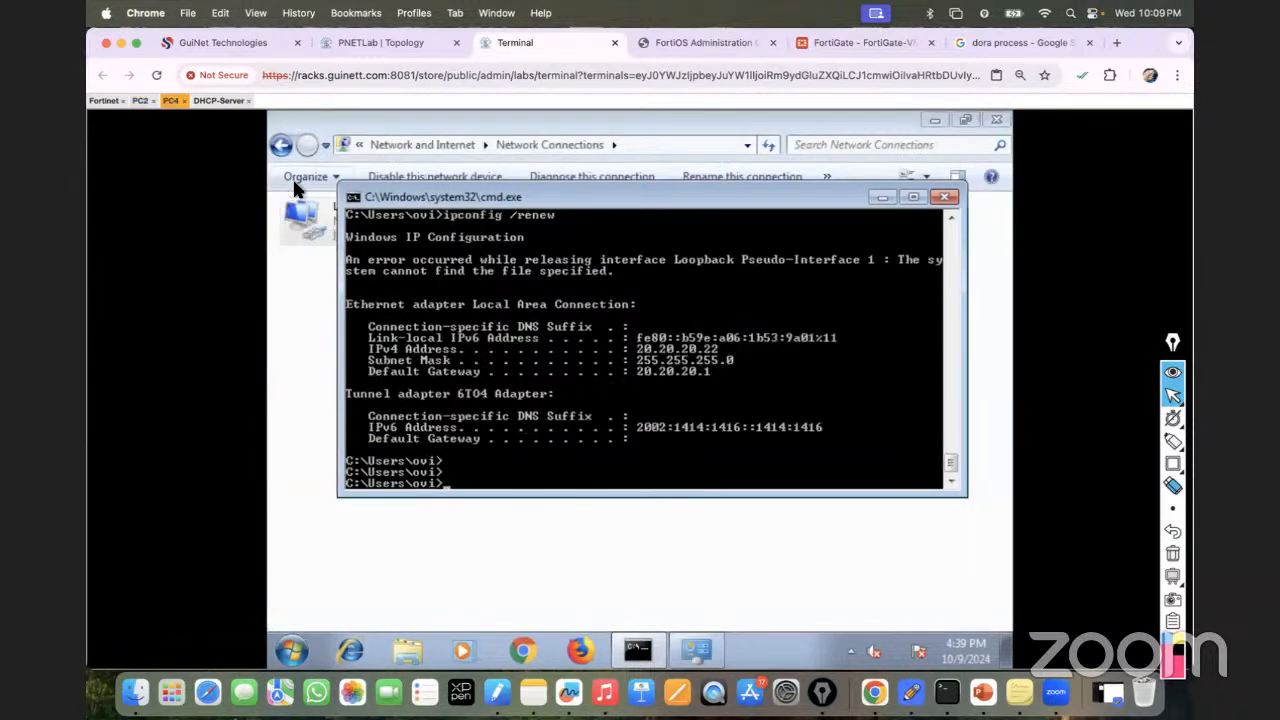
key("Up")
key("BackSpace")
key("BackSpace")
key("BackSpace")
type("lease")
key("Return")
key("Return")
key("Return")
key("Up")
key("BackSpace")
key("BackSpace")
key("BackSpace")
key("BackSpace")
key("BackSpace")
type("new")
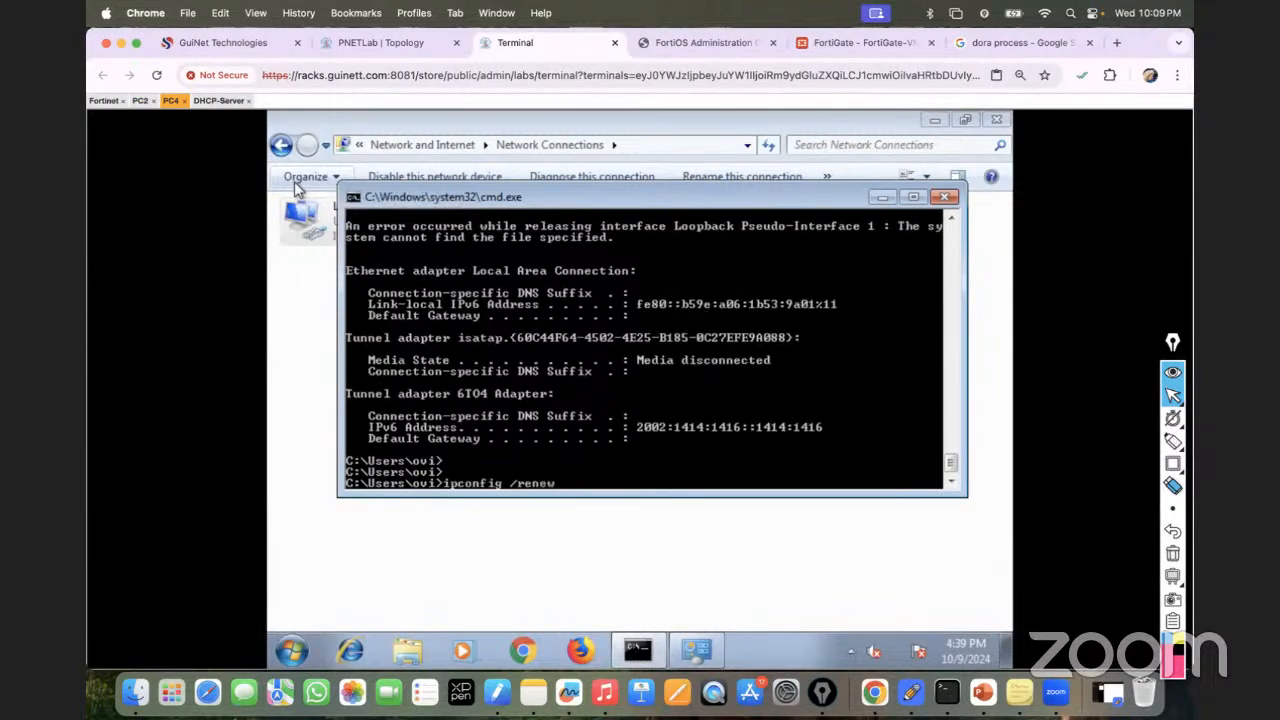
key("Return")
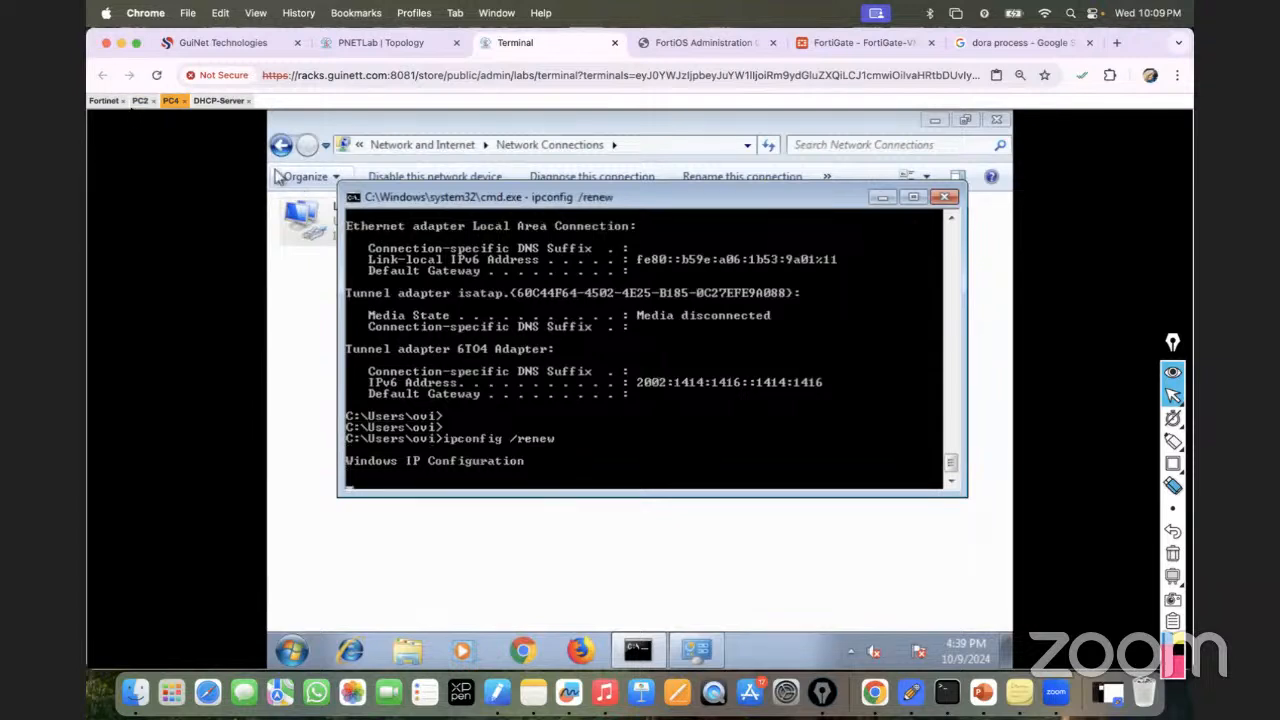
Mark PC2's new address 10.10.10.112 with a rectangle annotation.
left_click(140, 101)
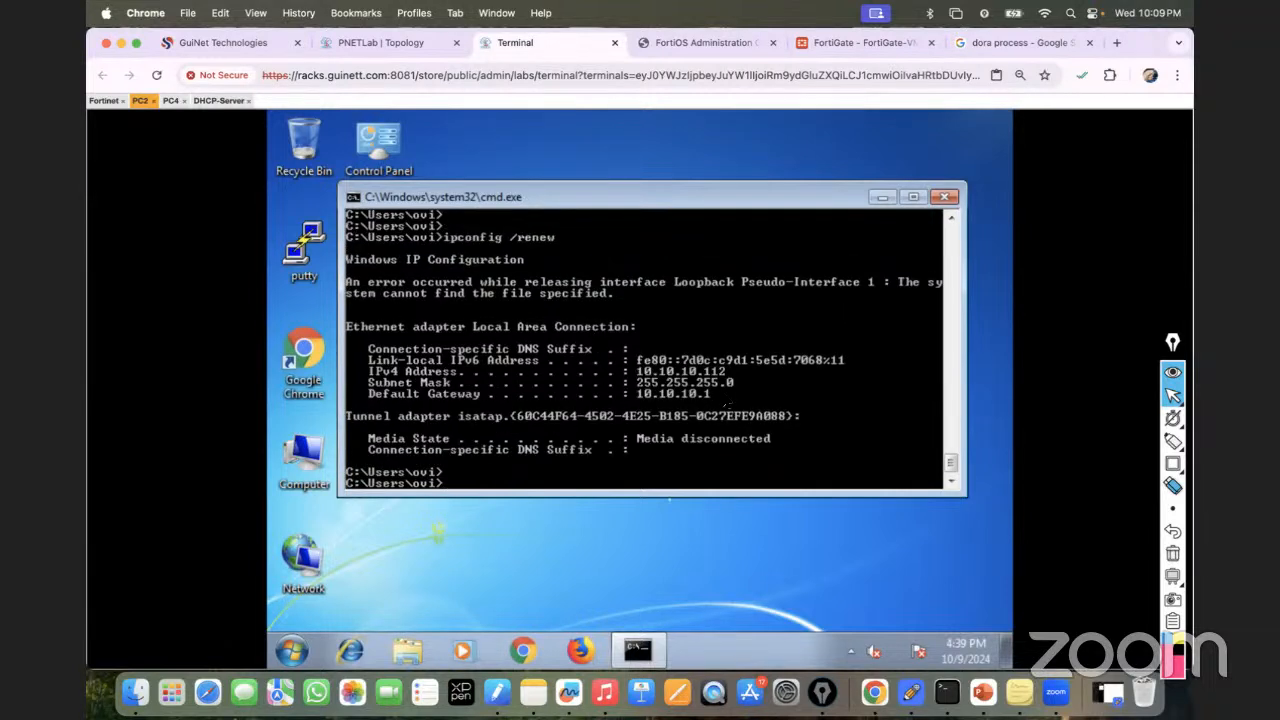
mouse_move(1173, 465)
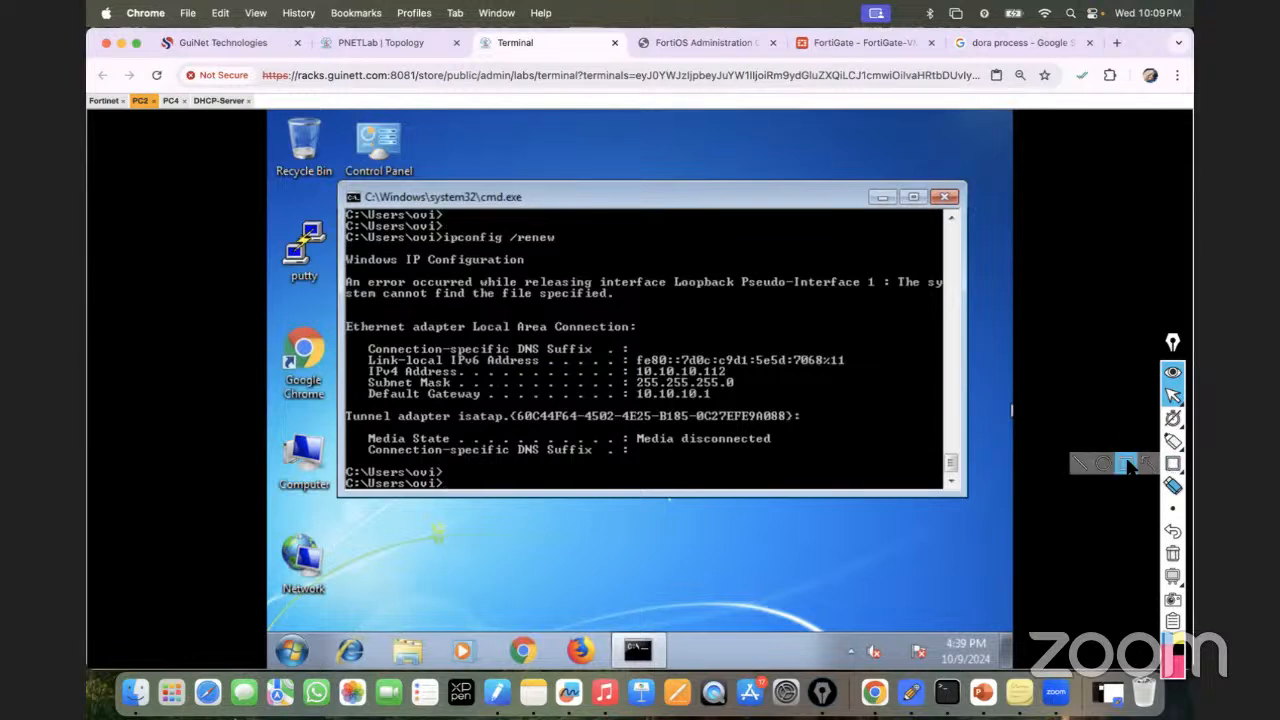
left_click(1130, 464)
left_click_drag(630, 365, 741, 377)
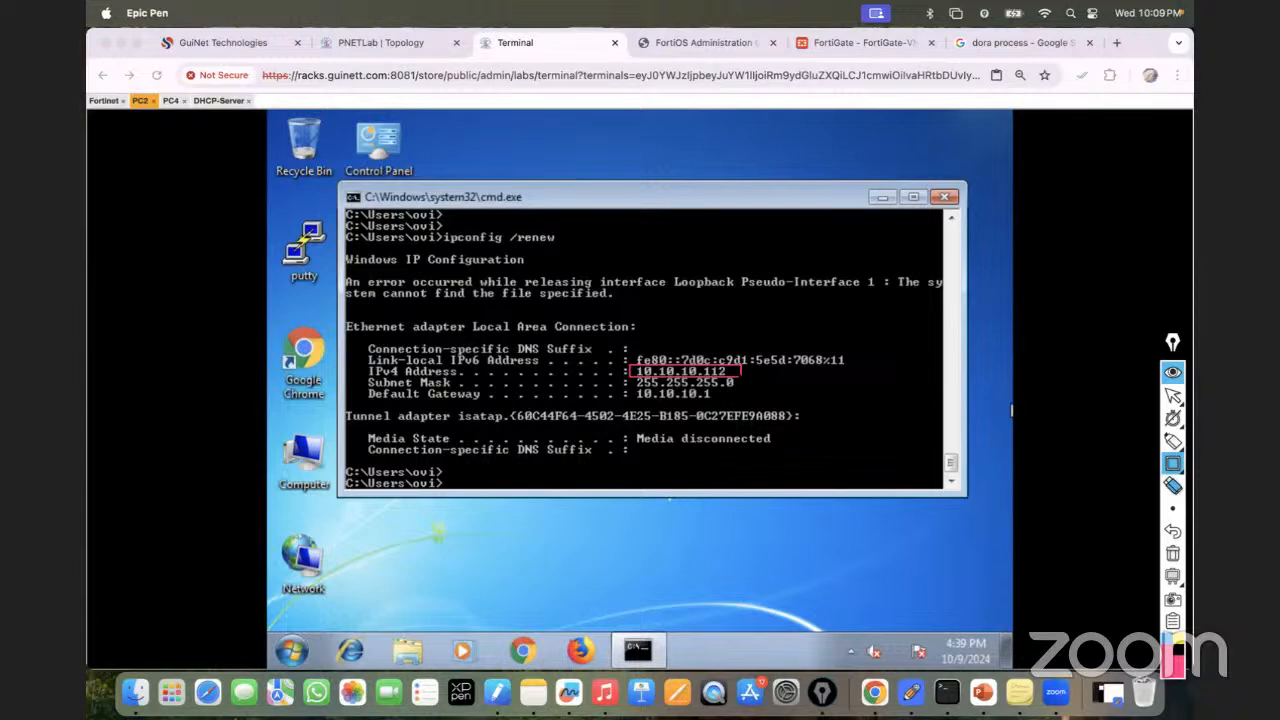
left_click(1172, 553)
left_click(1172, 396)
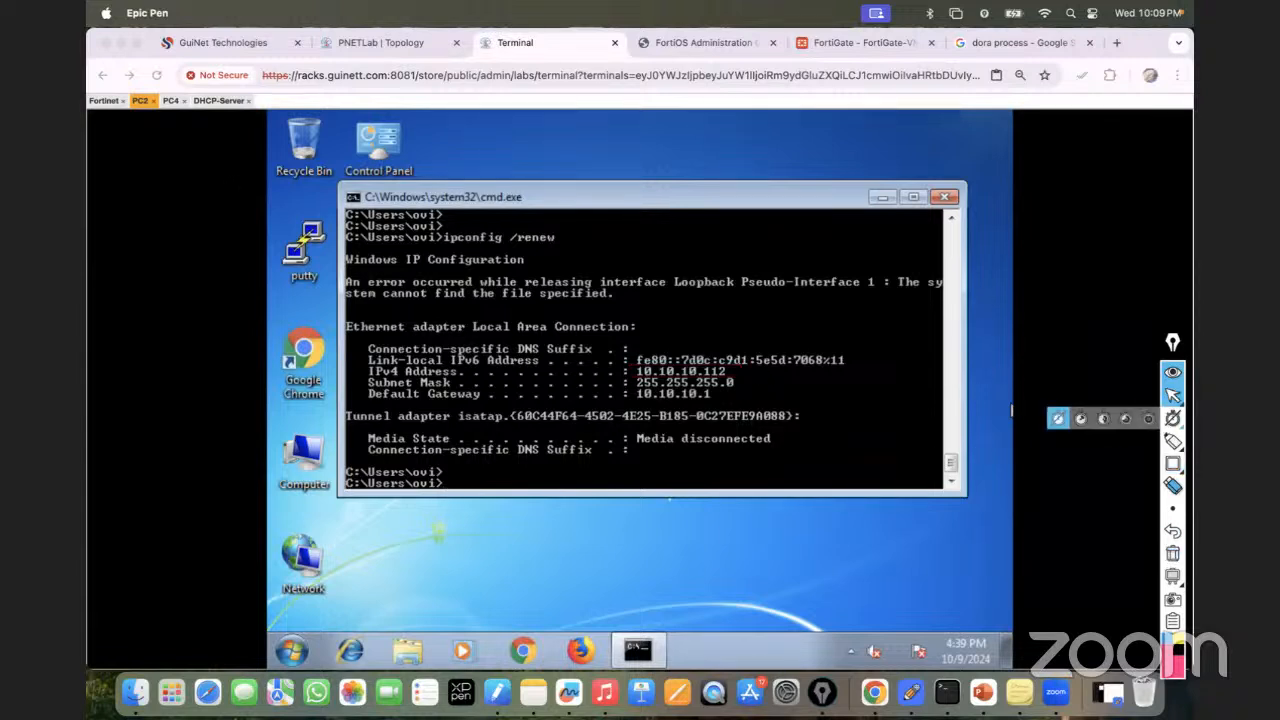
Mark PC4's new address 20.20.20.212, then bring up the lab topology diagram.
left_click(174, 103)
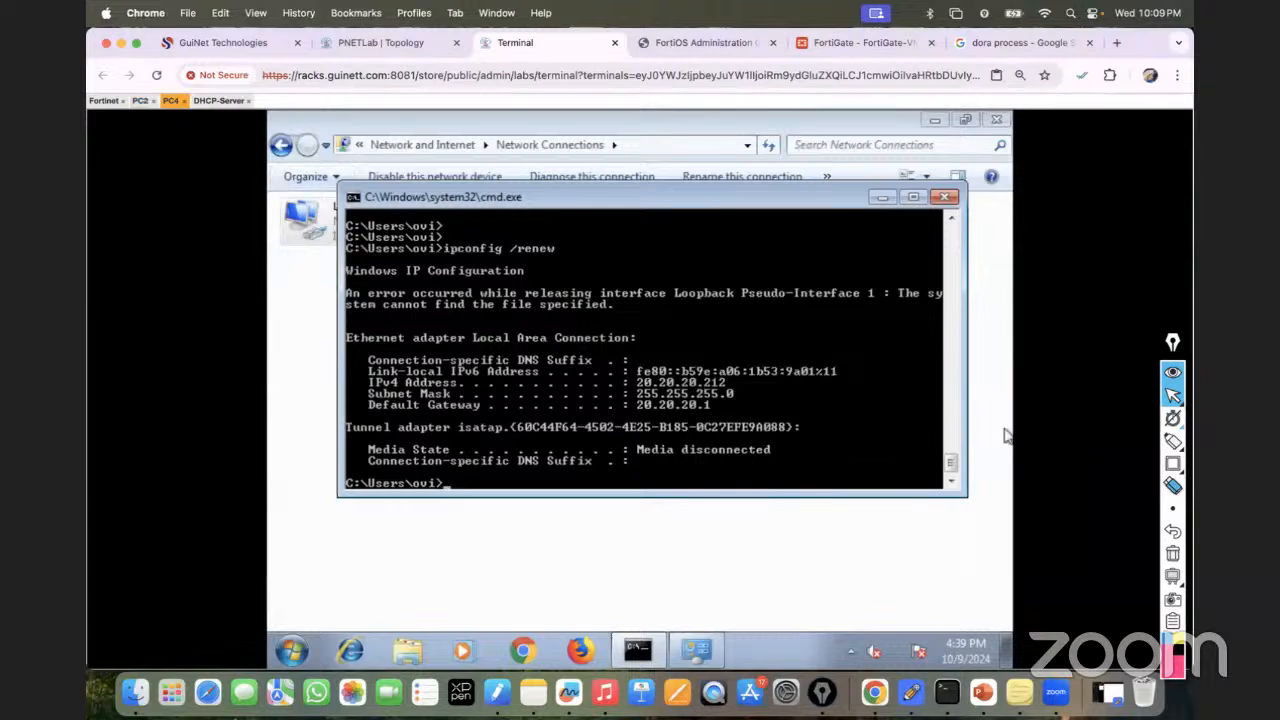
left_click(1172, 463)
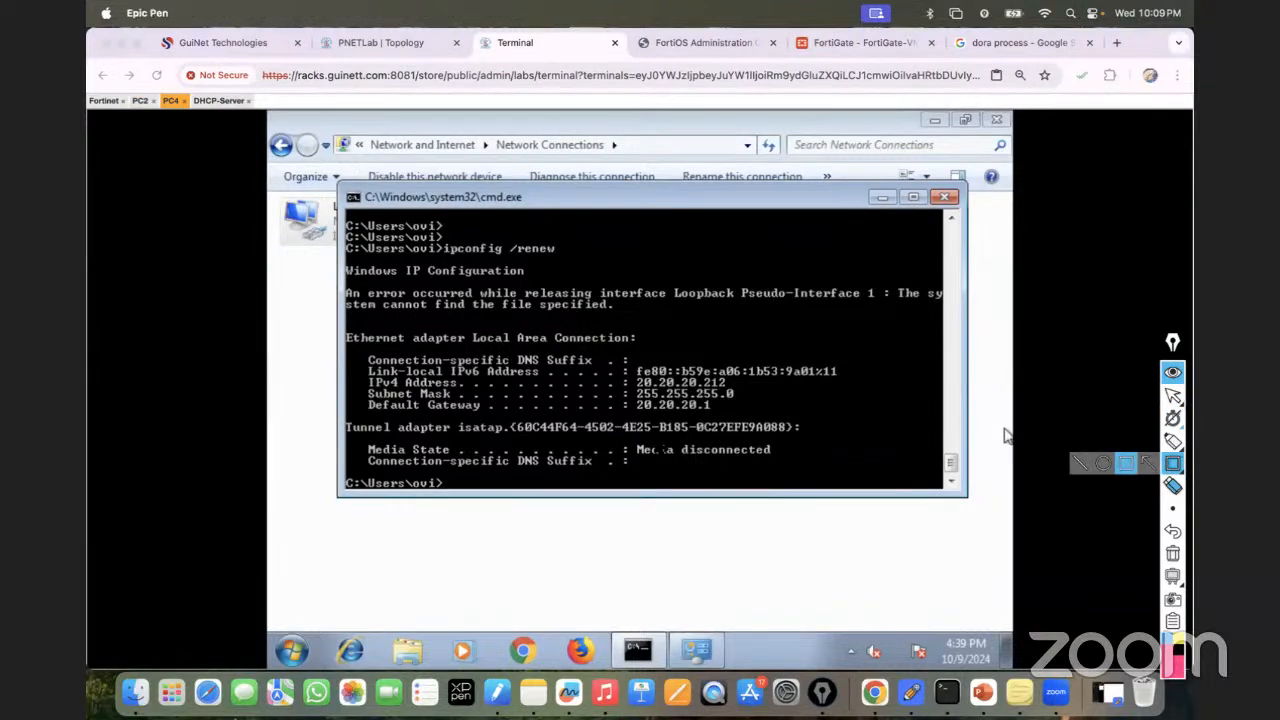
left_click_drag(630, 377, 738, 396)
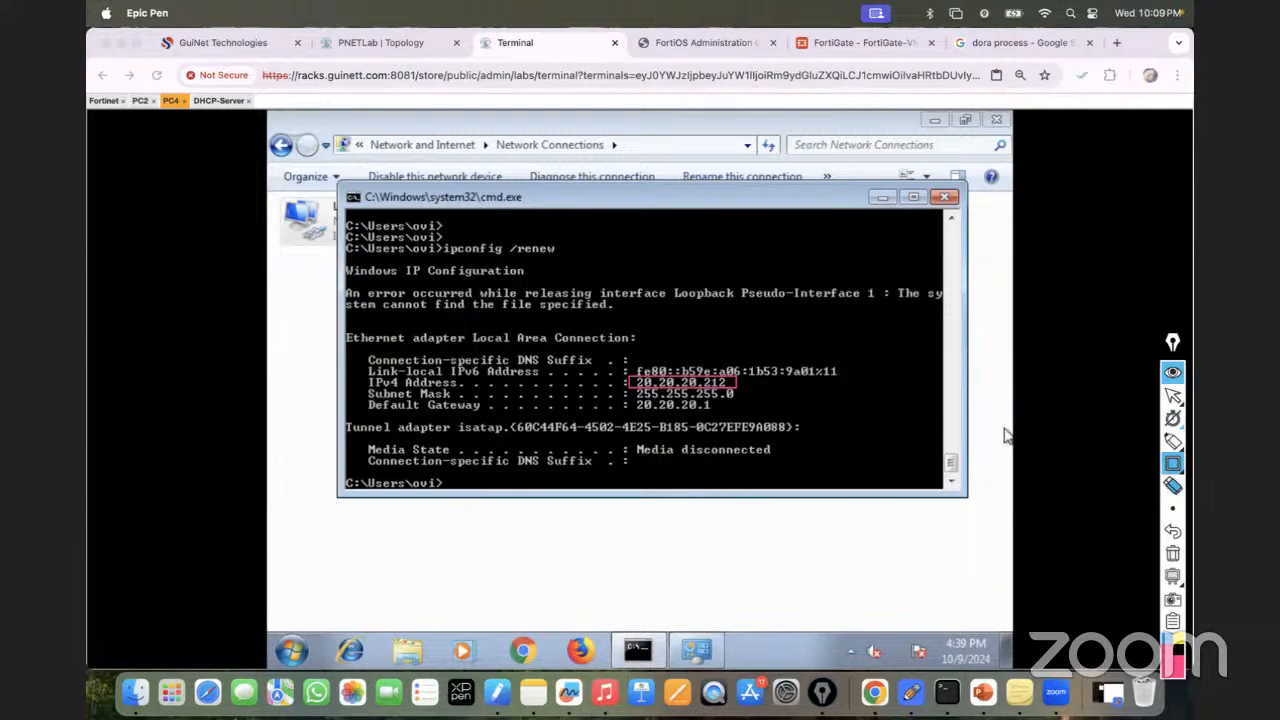
left_click(1172, 553)
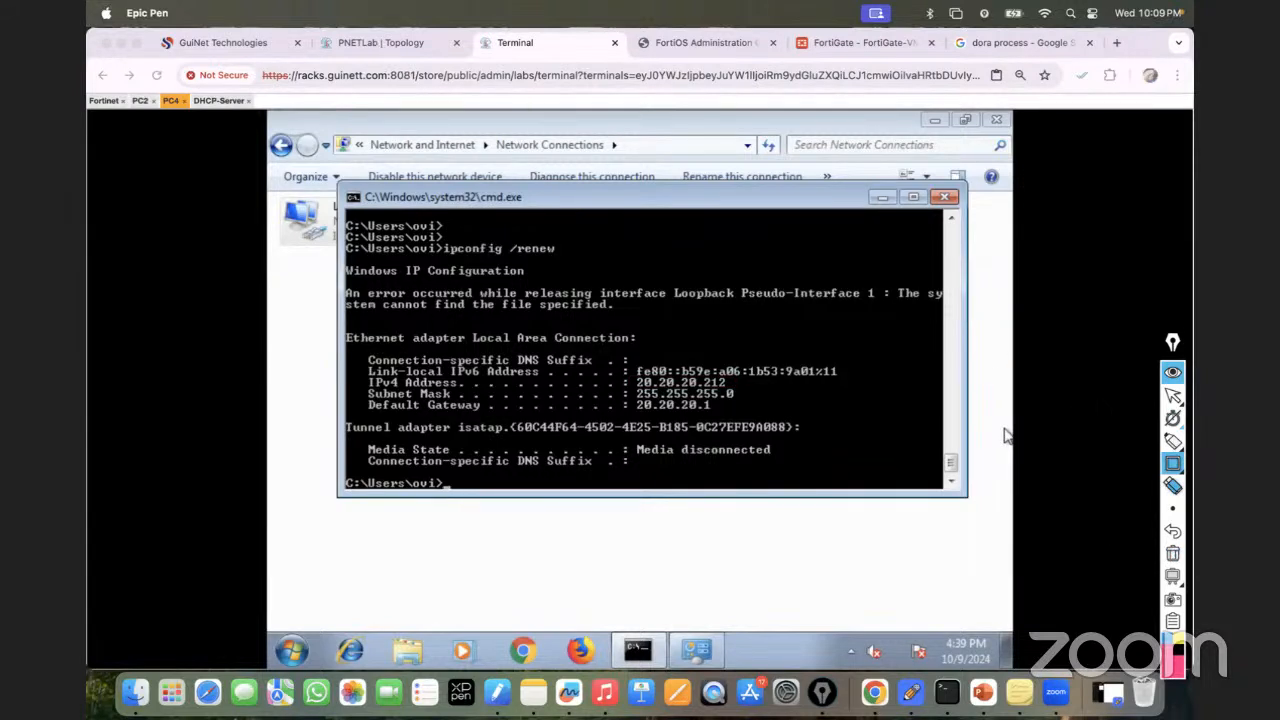
left_click(1173, 396)
left_click(370, 42)
left_click(369, 38)
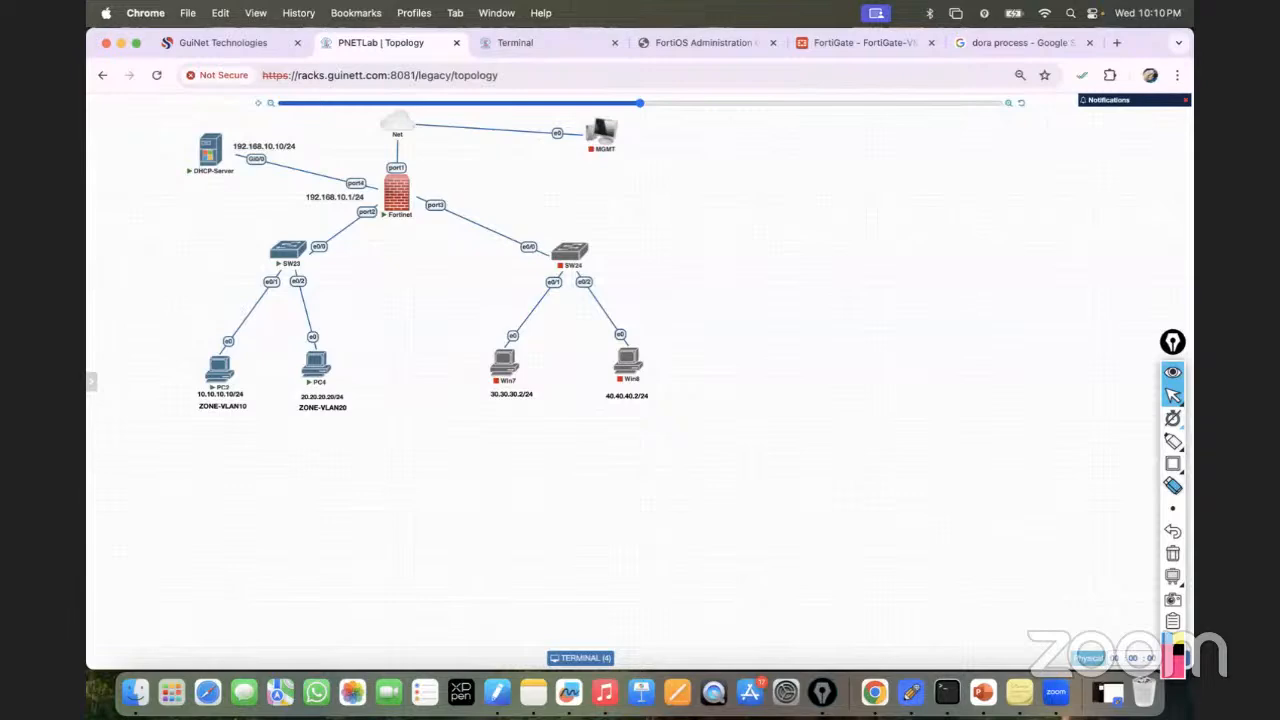
Open the lab's side menu and return to the FortiGate firewall policy list.
left_click(91, 381)
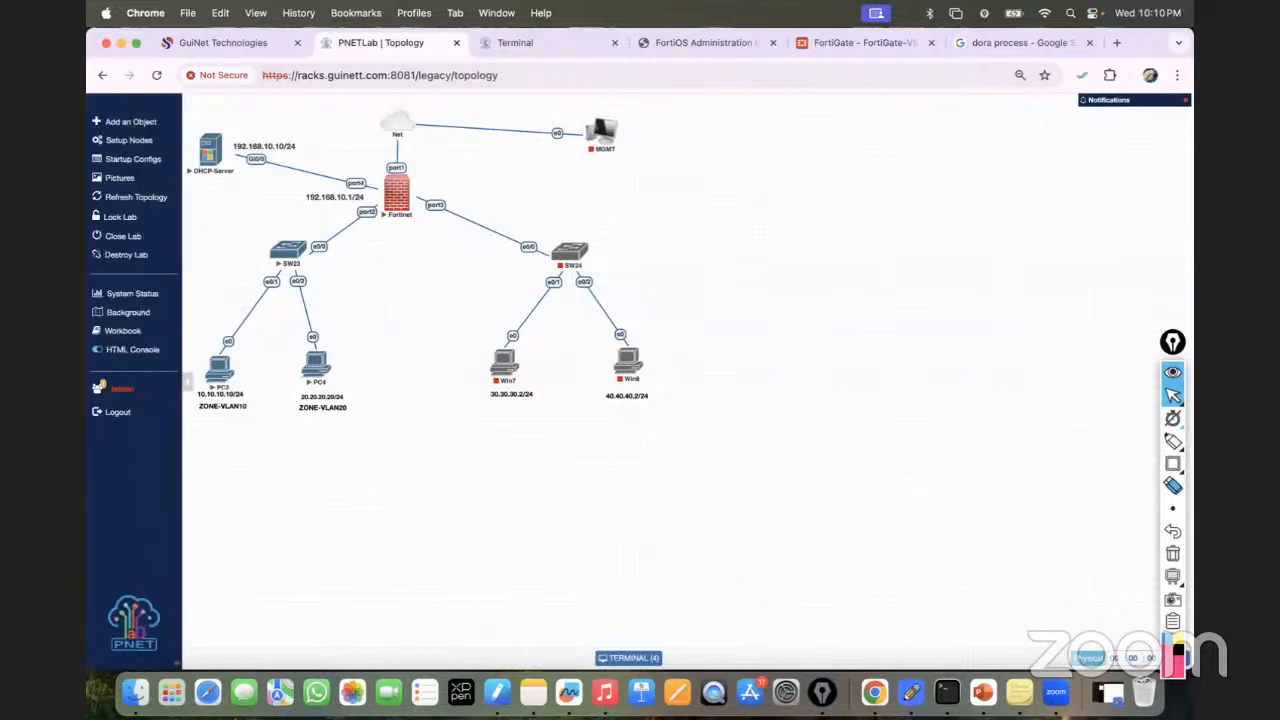
left_click(825, 41)
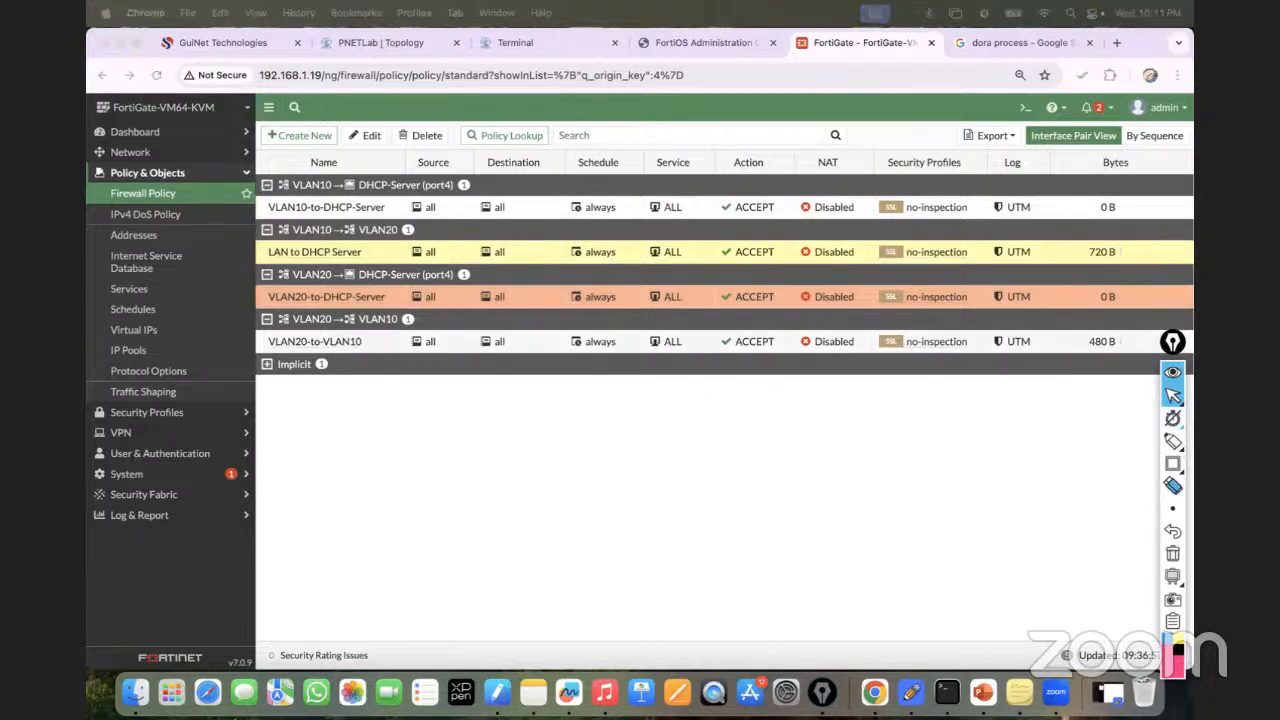
left_click(325, 258)
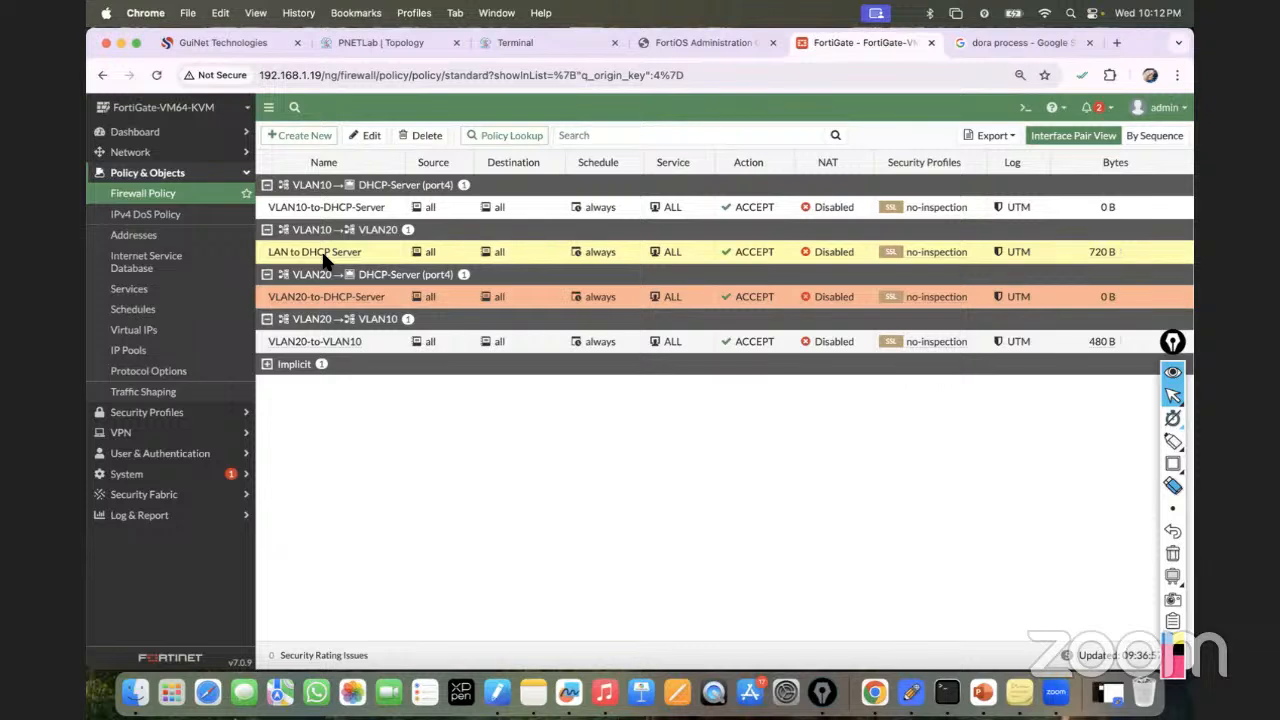
mouse_move(328, 253)
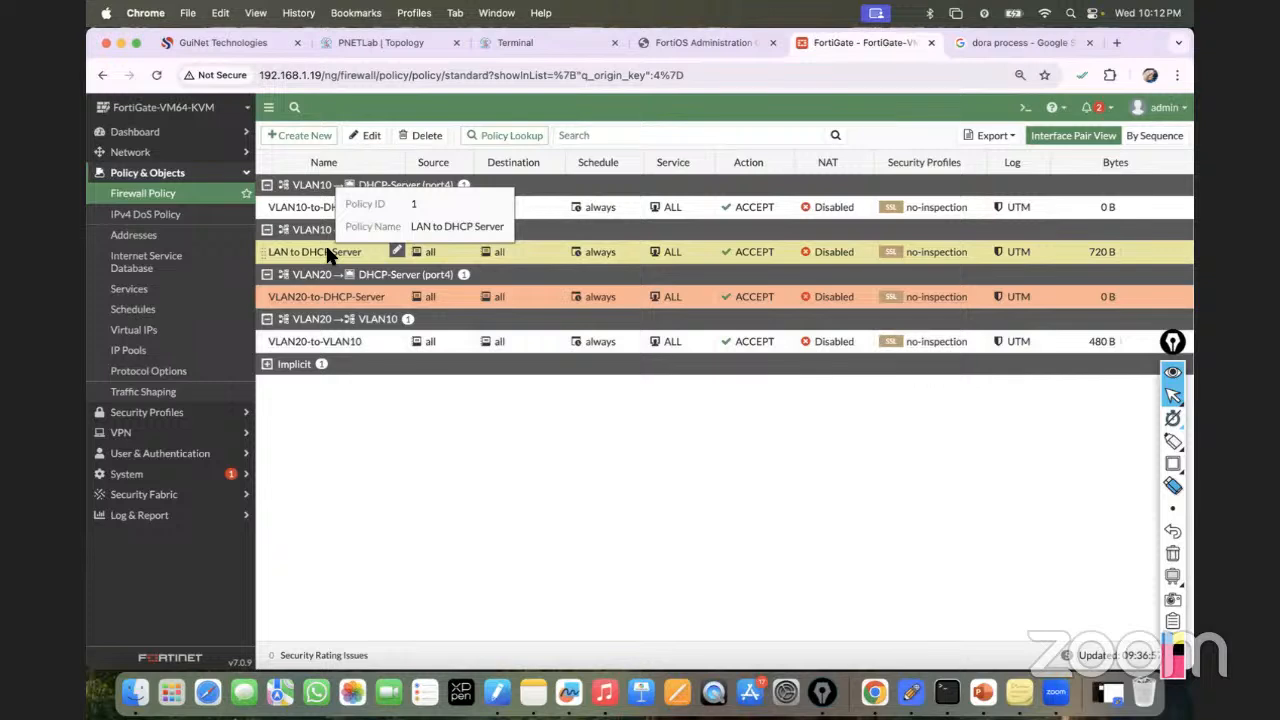